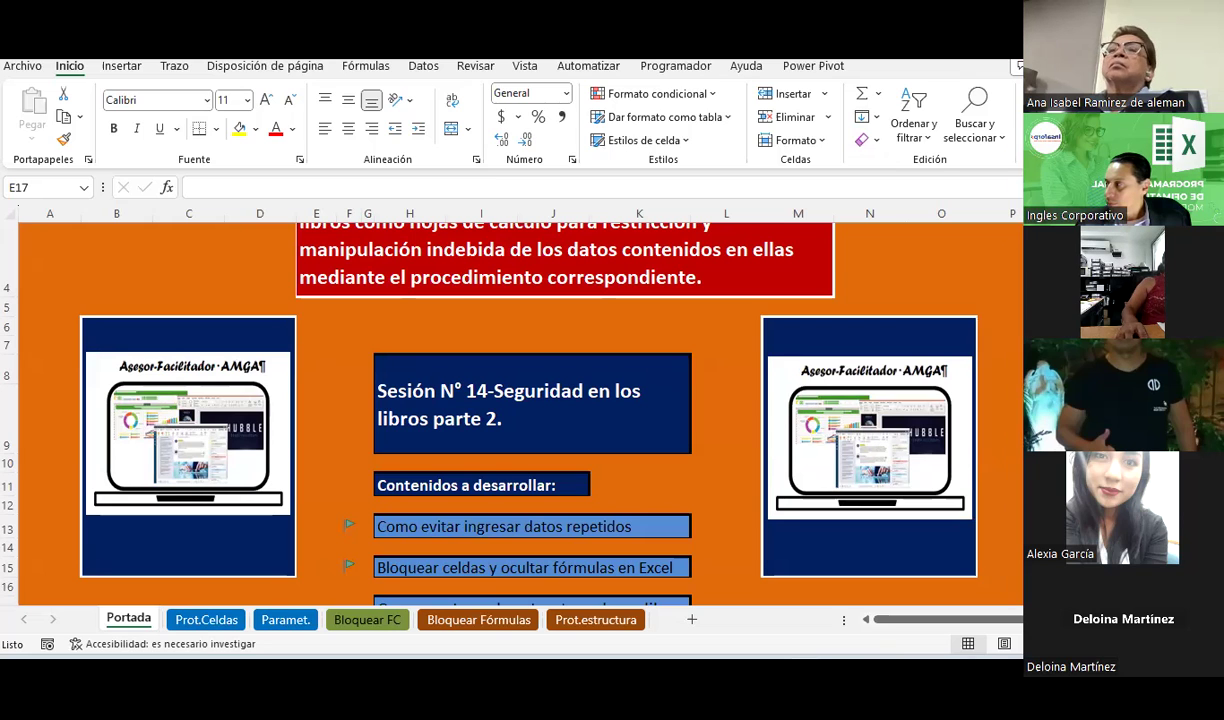
# - Switch to the Prot.estructura sheet, bring up its tab menu, and dismiss it without choosing anything
pyautogui.scroll(1, 375, 300)
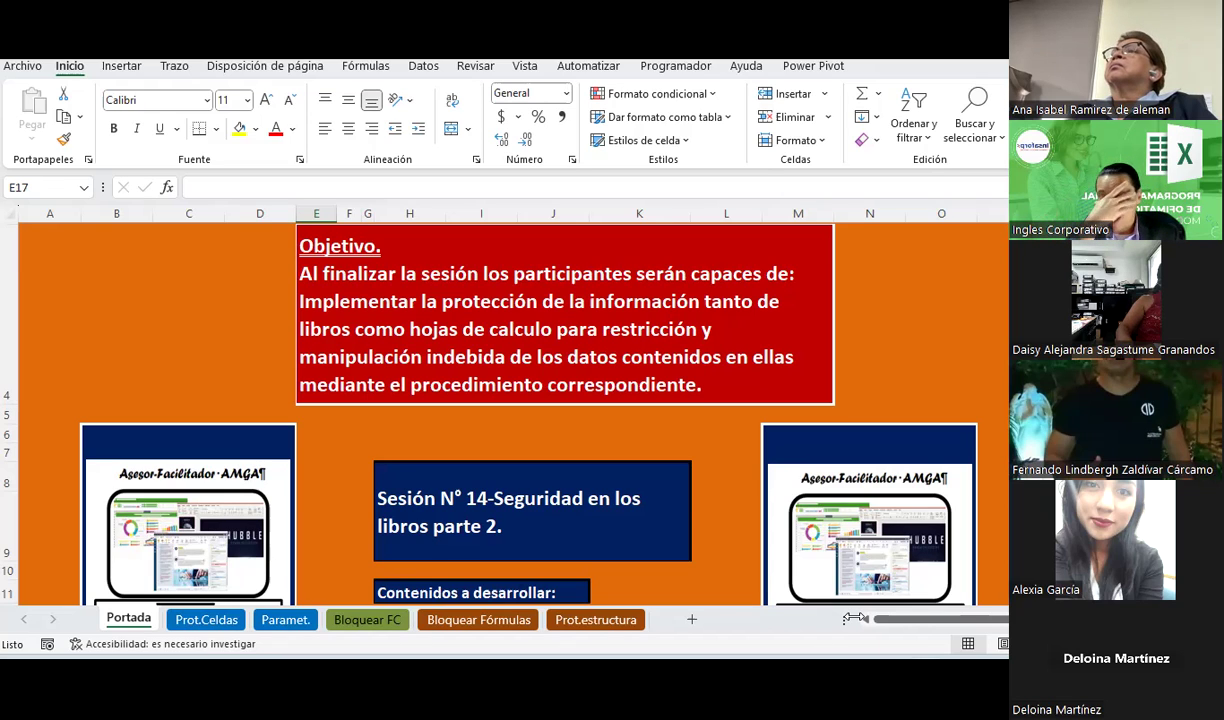
pyautogui.click(586, 441)
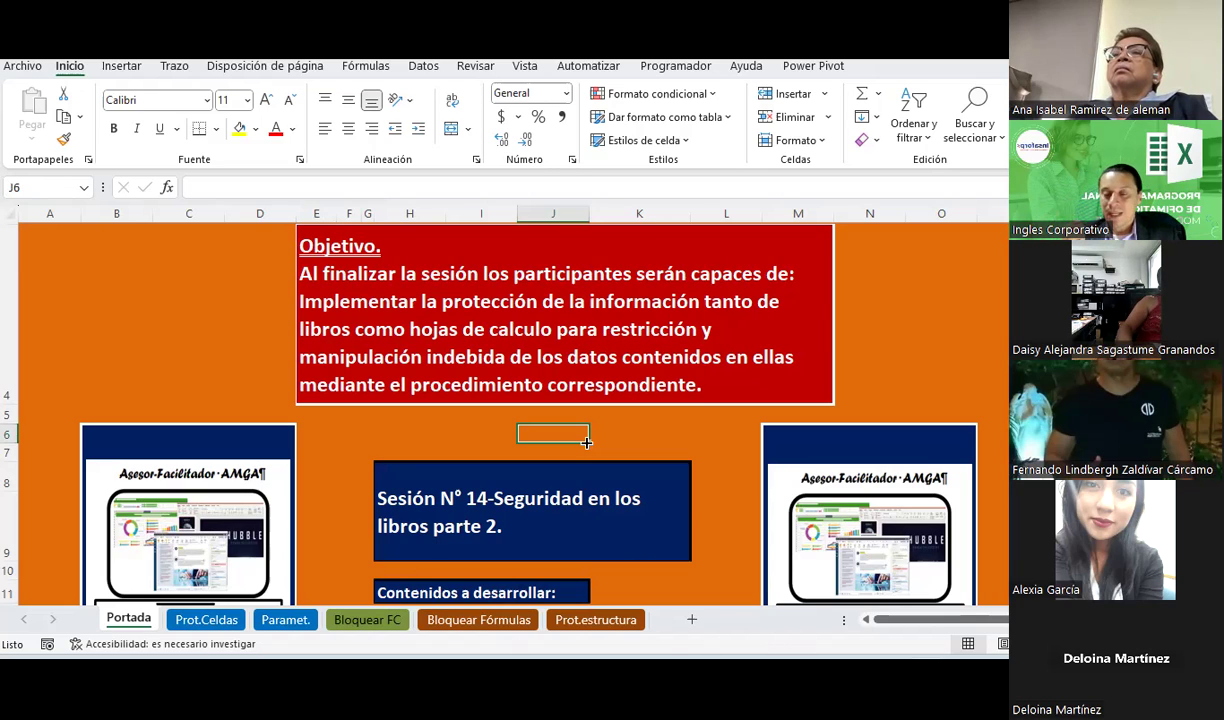
pyautogui.click(582, 622)
pyautogui.rightClick(582, 622)
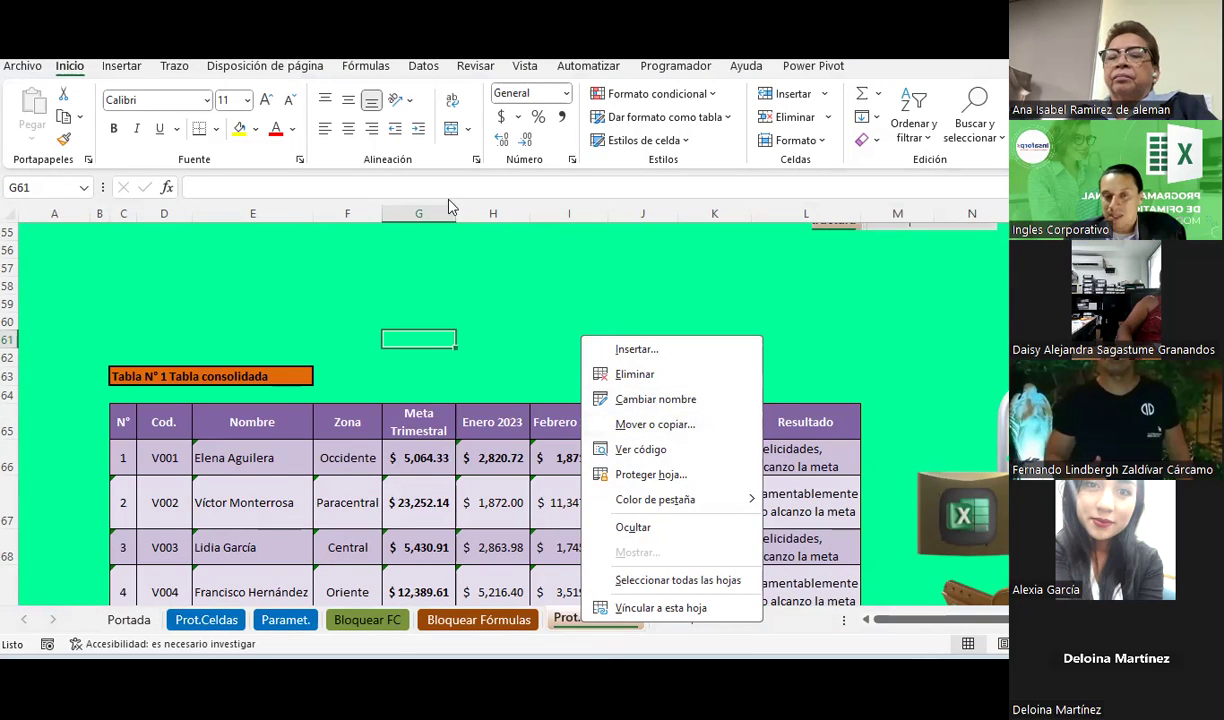
pyautogui.click(438, 284)
pyautogui.click(438, 284)
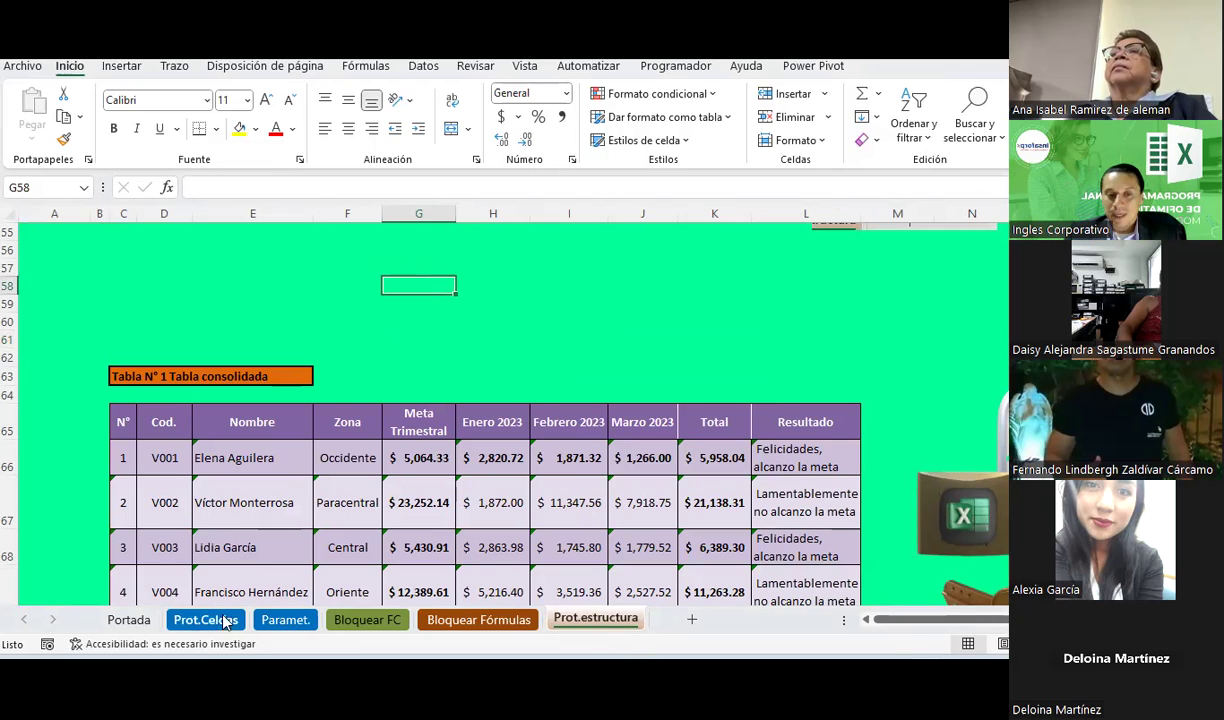
# - Go to the Prot.Celdas sheet and scroll through its instructions and the Tabla N° 1 vendor table
pyautogui.click(188, 624)
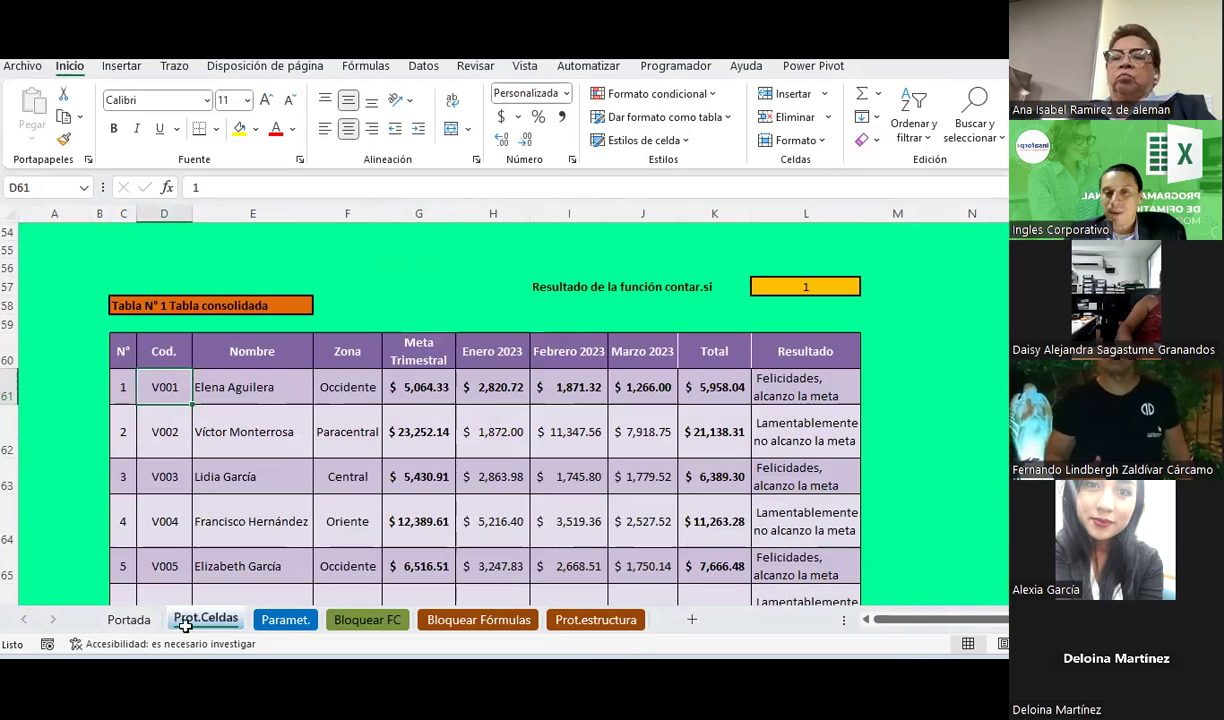
pyautogui.click(425, 246)
pyautogui.scroll(3, 343, 316)
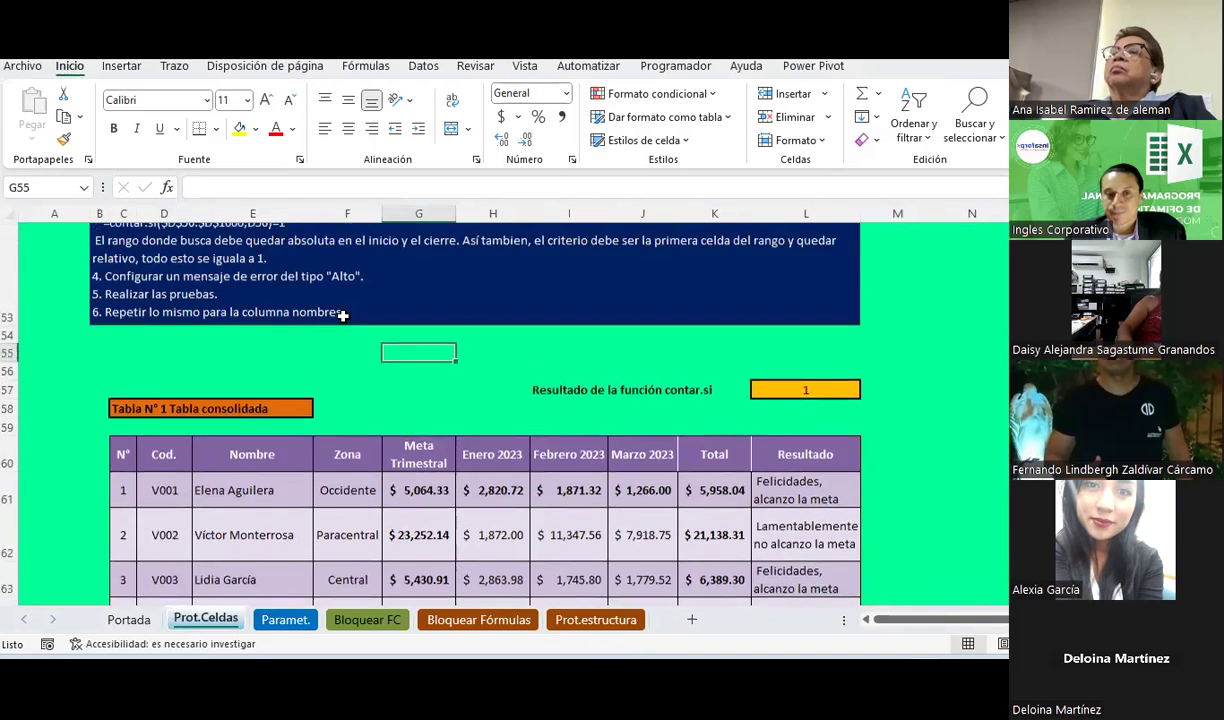
pyautogui.scroll(-3, 343, 316)
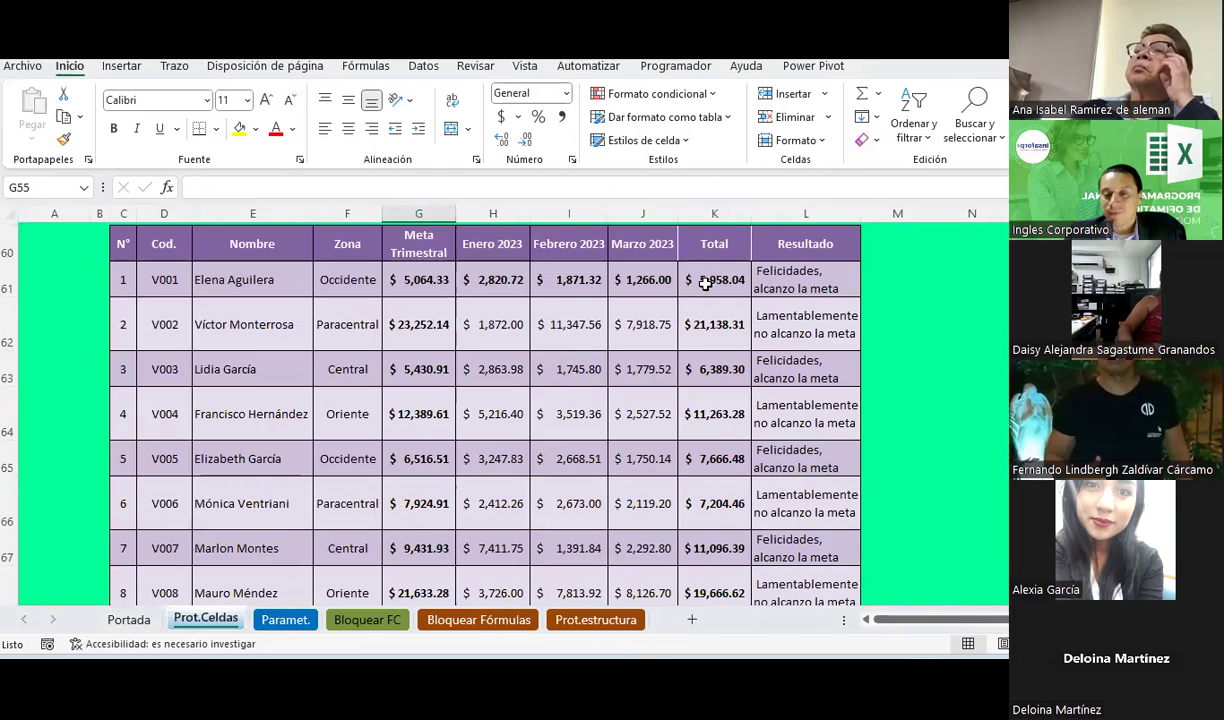
pyautogui.scroll(3, 706, 284)
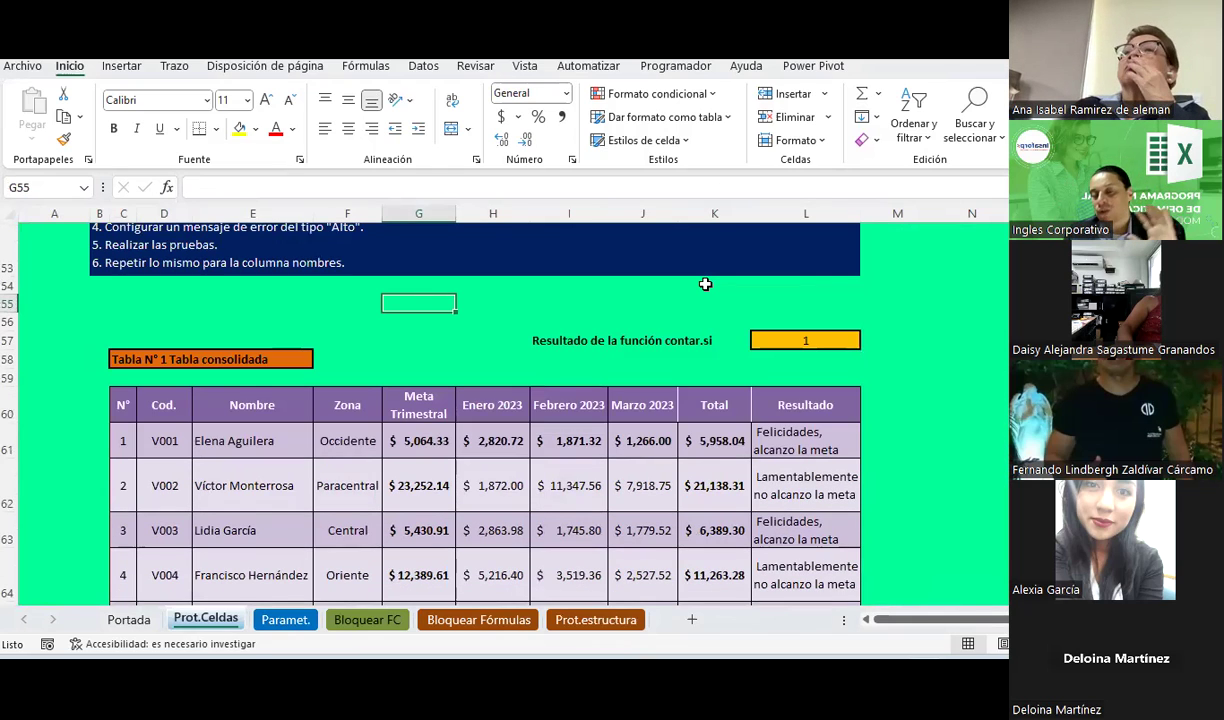
pyautogui.scroll(3, 427, 305)
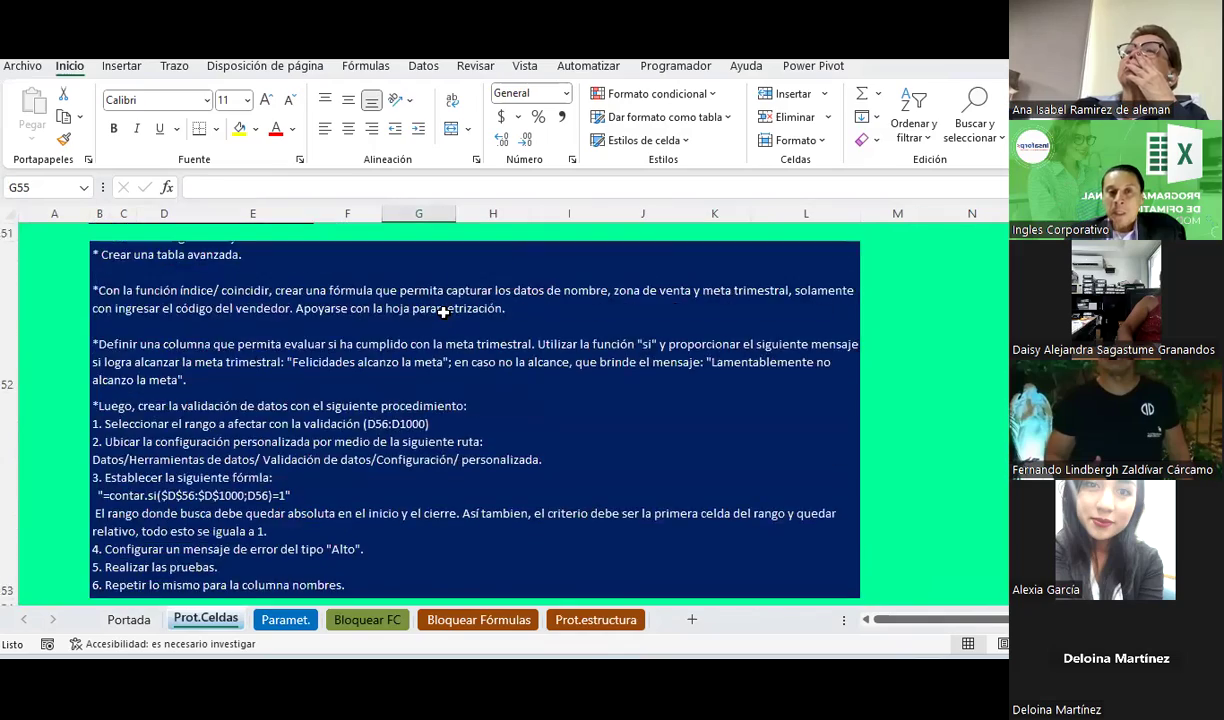
pyautogui.scroll(3, 445, 314)
pyautogui.scroll(3, 443, 313)
pyautogui.scroll(7, 443, 313)
pyautogui.scroll(4, 443, 313)
pyautogui.scroll(-5, 443, 313)
pyautogui.scroll(-6, 443, 313)
pyautogui.scroll(-3, 443, 313)
pyautogui.scroll(-1, 443, 313)
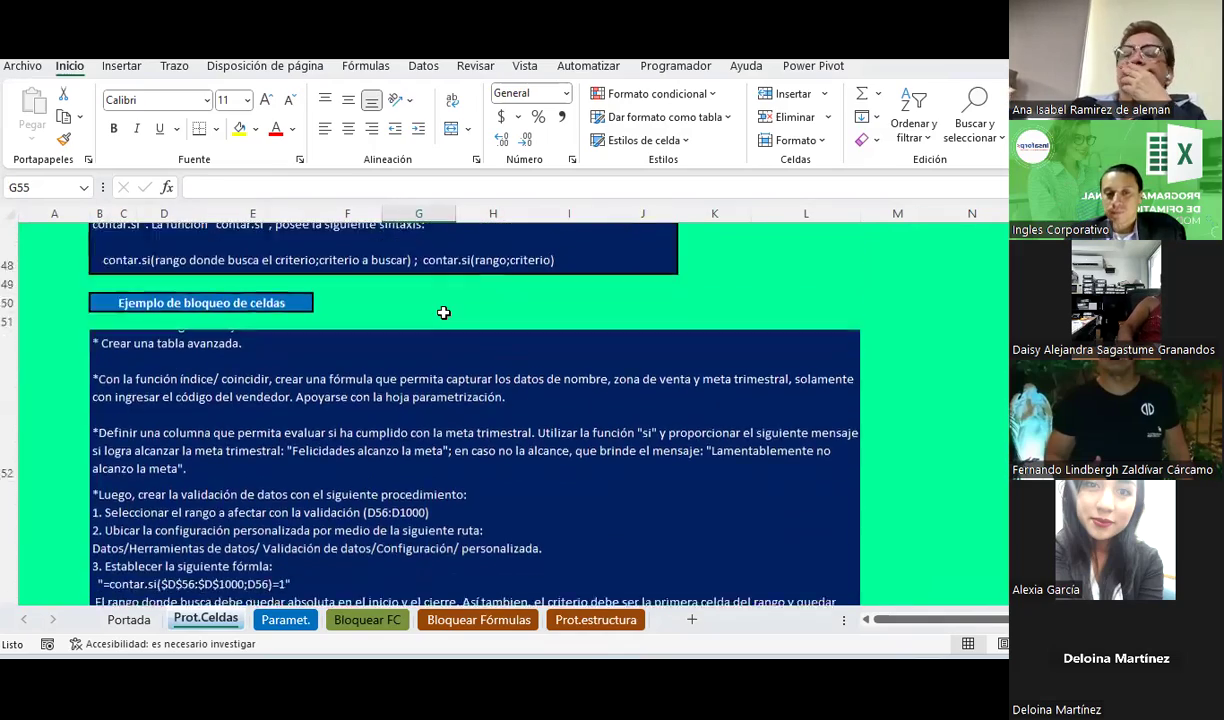
pyautogui.scroll(-2, 443, 313)
pyautogui.scroll(-1, 443, 313)
pyautogui.scroll(-1, 443, 313)
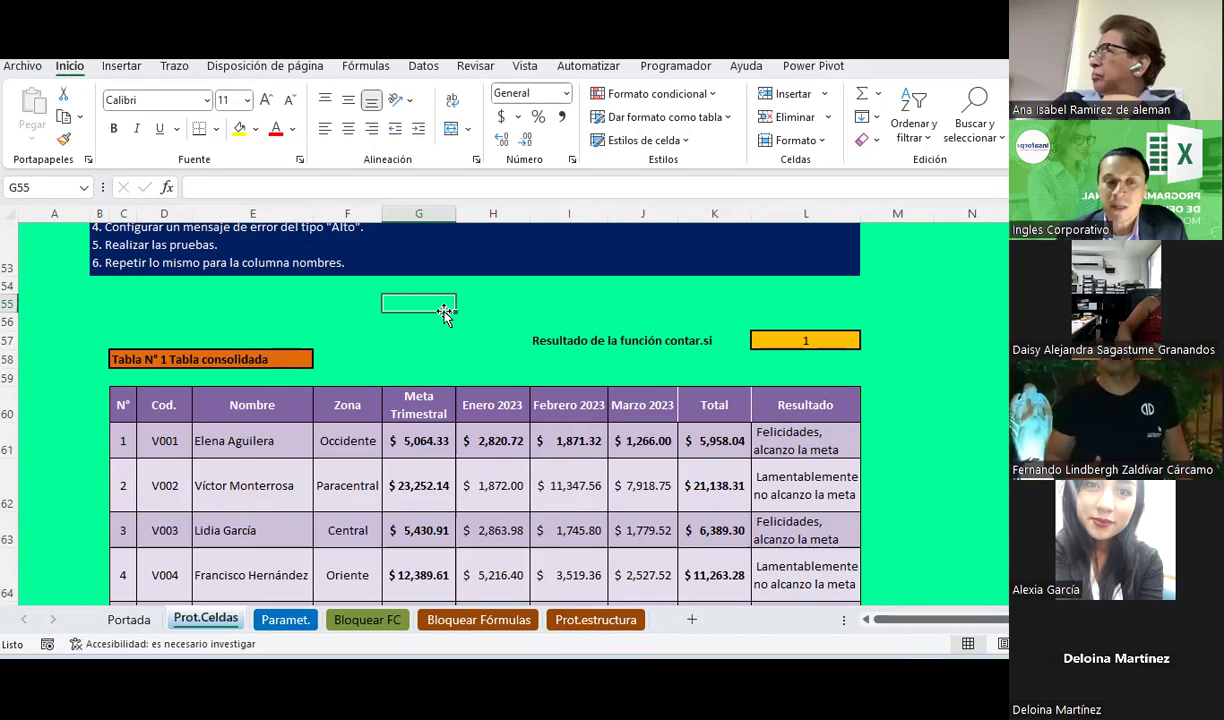
# - Inspect the row 61 formulas for code, name, zone, quarterly goal and January sales
pyautogui.scroll(-3, 444, 313)
pyautogui.click(262, 268)
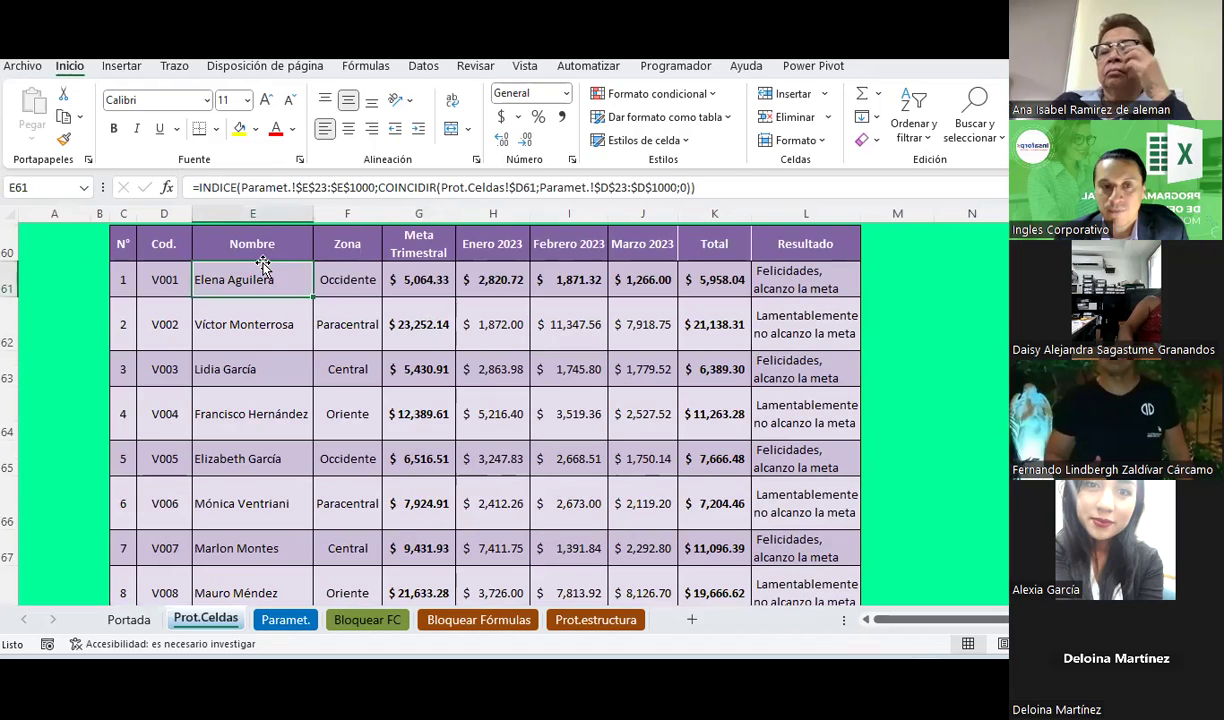
pyautogui.moveTo(170, 279); pyautogui.dragTo(174, 580)
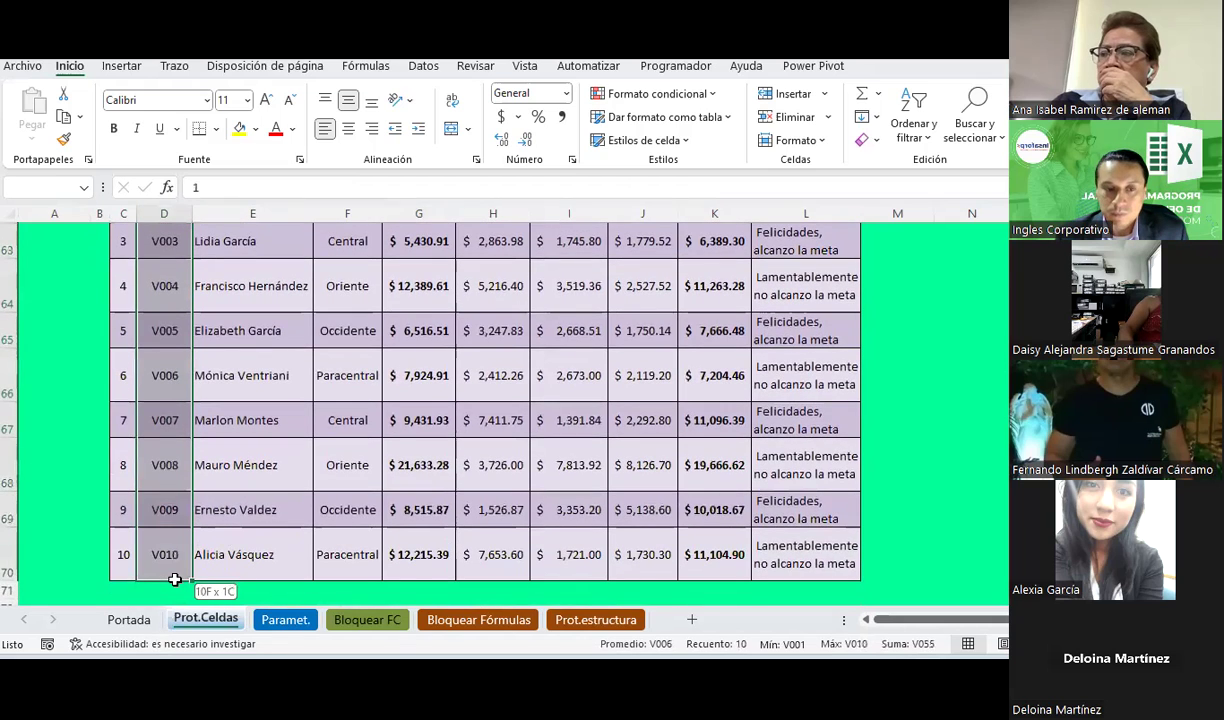
pyautogui.moveTo(174, 580); pyautogui.dragTo(165, 262)
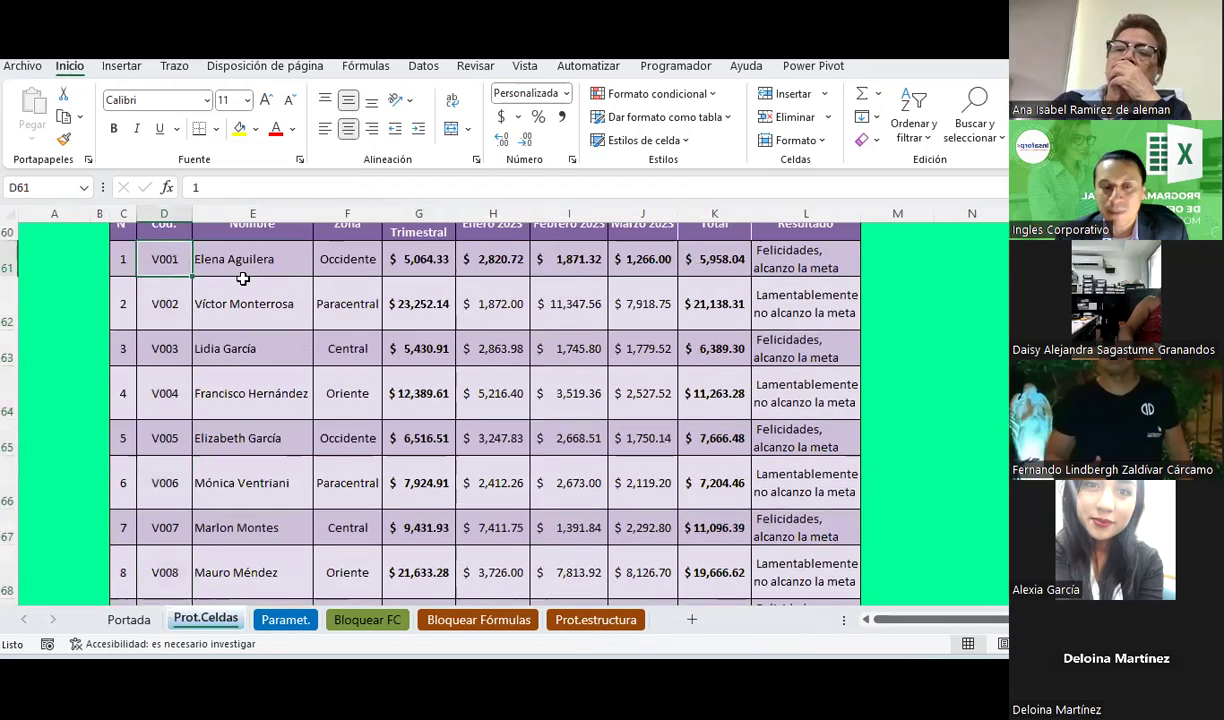
pyautogui.click(238, 255)
pyautogui.click(155, 245)
pyautogui.click(244, 256)
pyautogui.click(319, 273)
pyautogui.click(430, 245)
pyautogui.click(480, 252)
# - Check the Paramet. sheet, then enter 1 in D62 so its code becomes V001
pyautogui.click(281, 620)
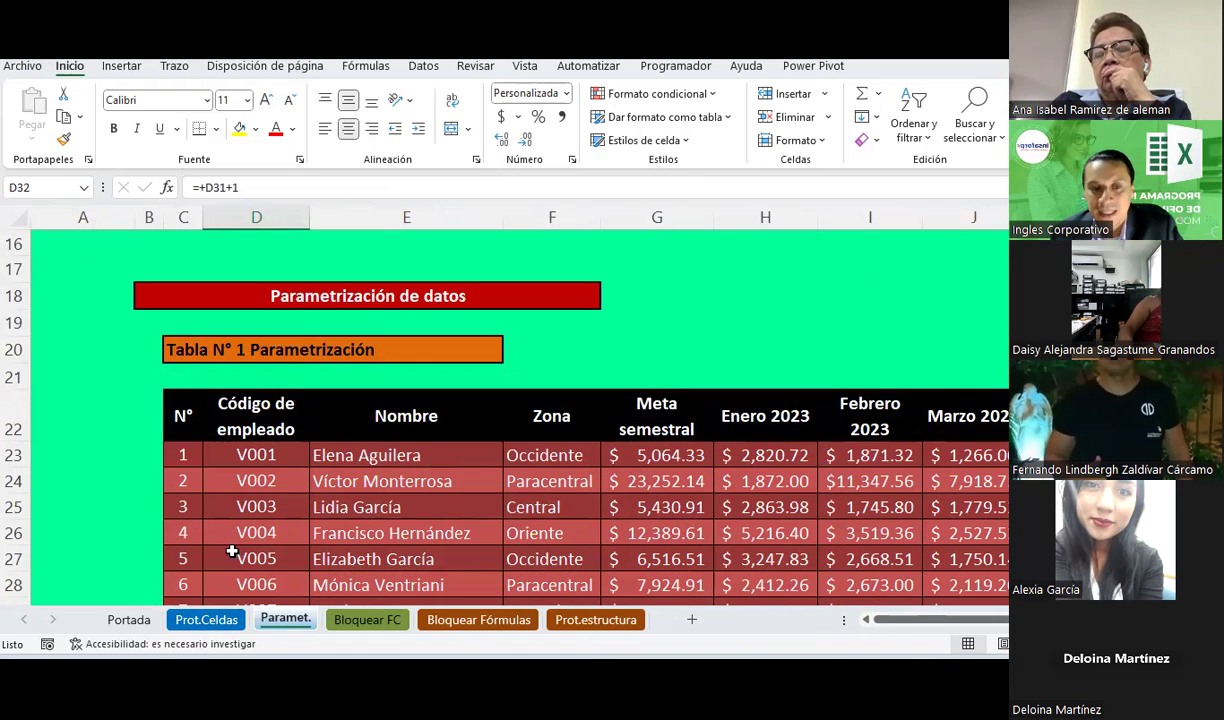
pyautogui.click(199, 622)
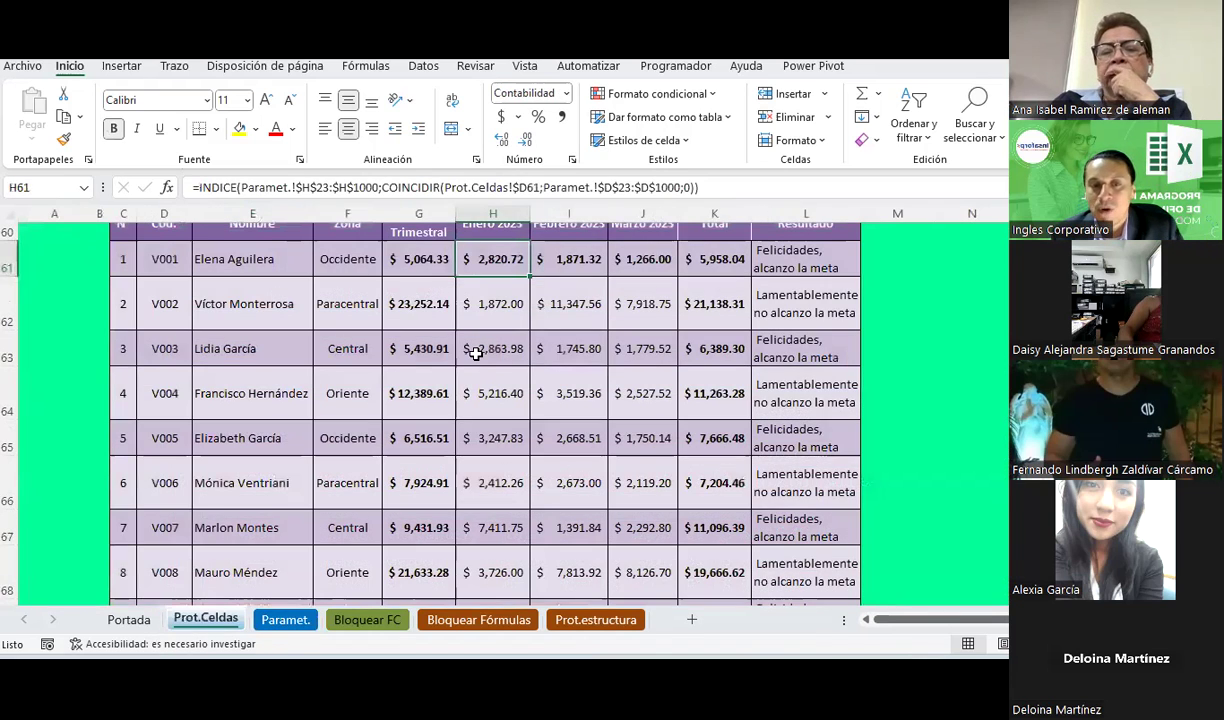
pyautogui.click(164, 260)
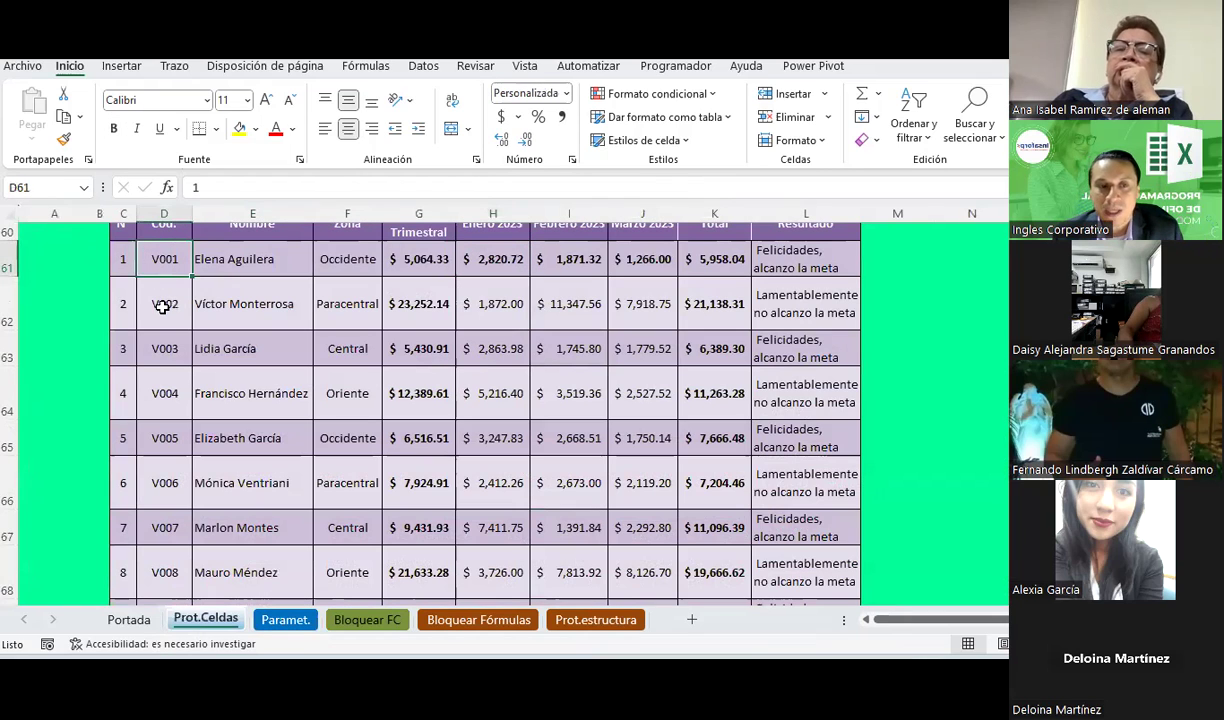
pyautogui.click(162, 307)
pyautogui.write('1')
pyautogui.press('Return')
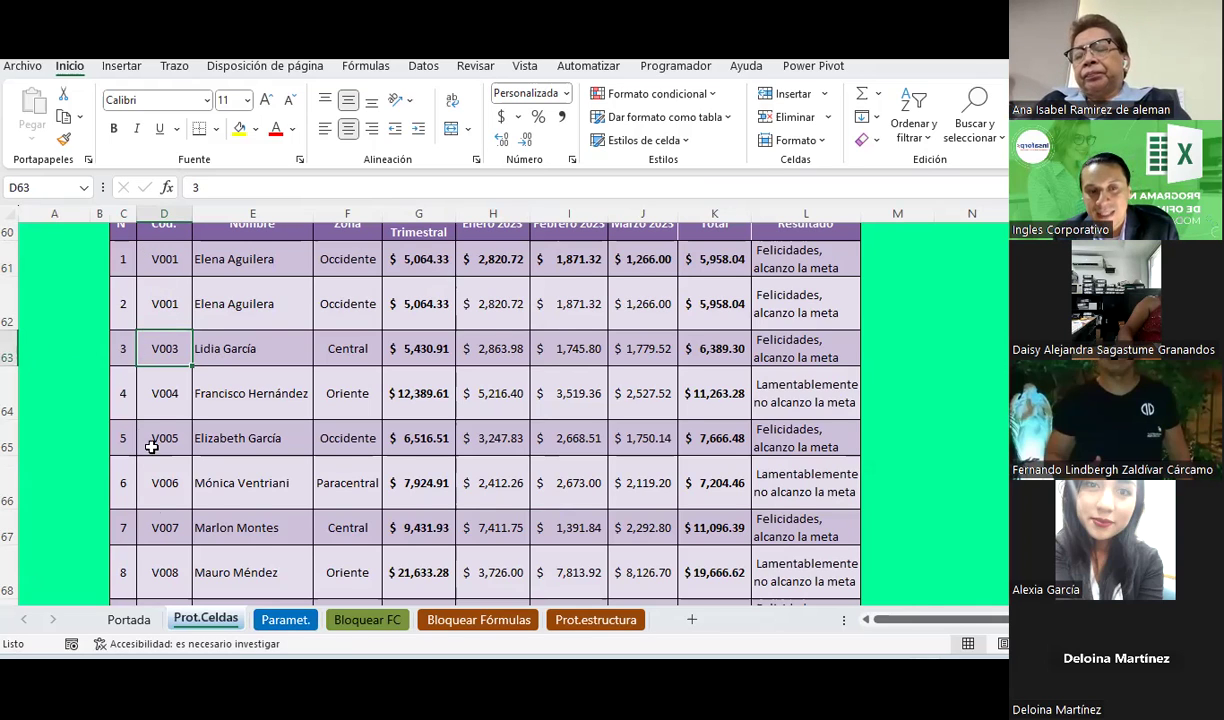
# - Enter 2 in D62 to restore code V002, then scroll up to the instructions box
pyautogui.scroll(-1, 151, 447)
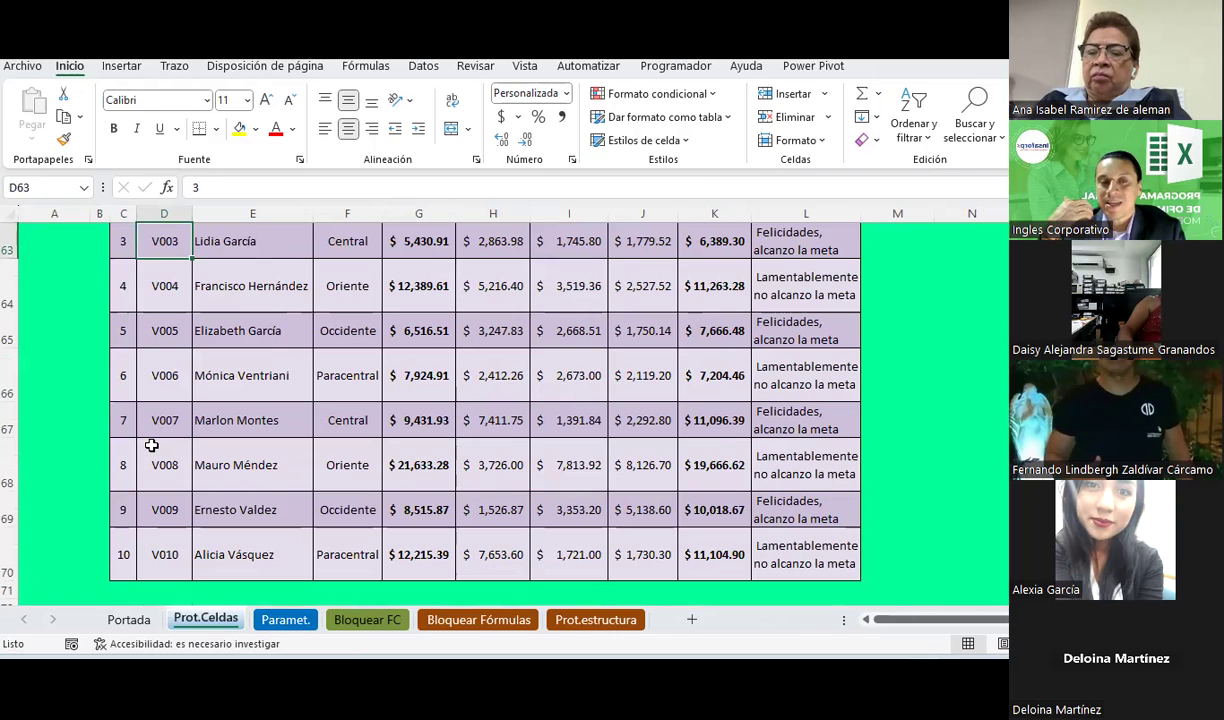
pyautogui.scroll(1, 151, 445)
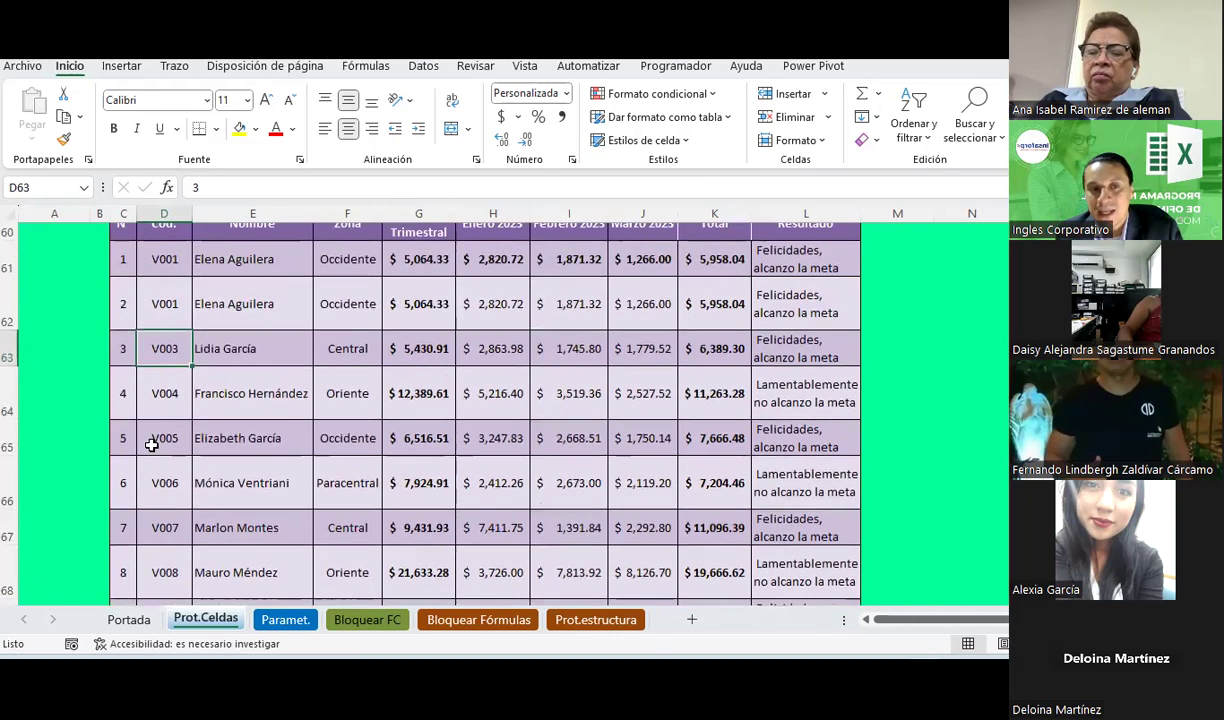
pyautogui.scroll(1, 156, 443)
pyautogui.click(155, 316)
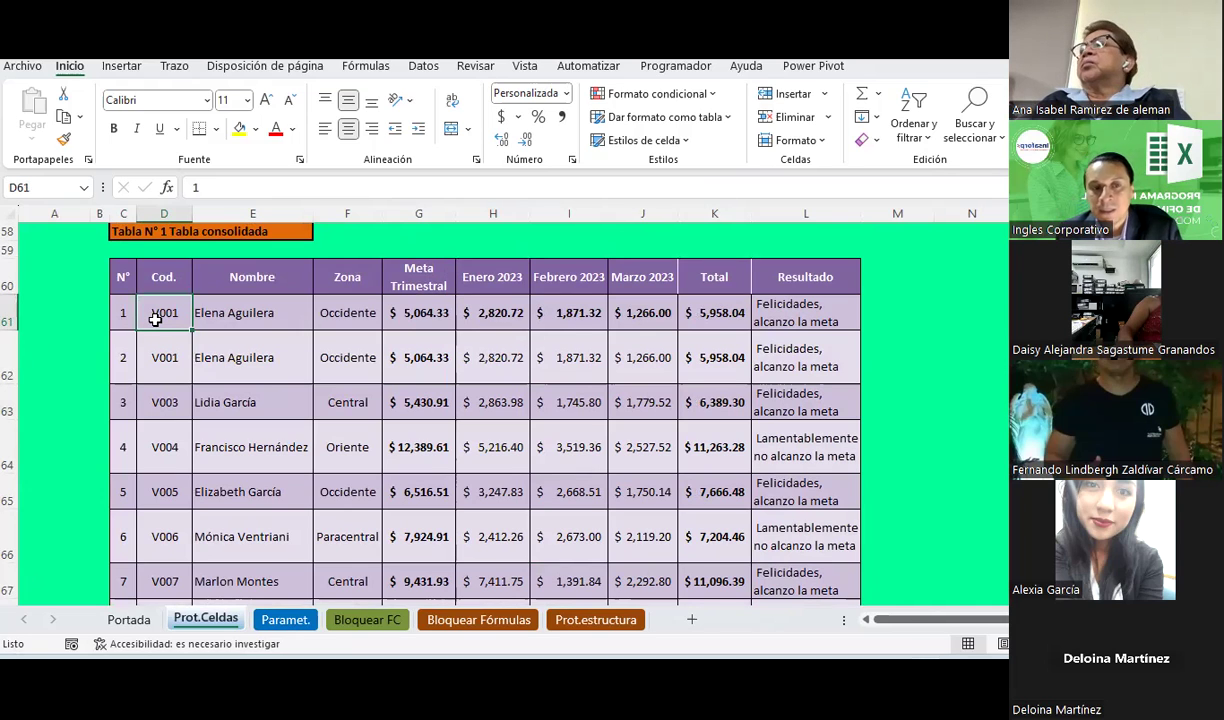
pyautogui.scroll(-1, 155, 318)
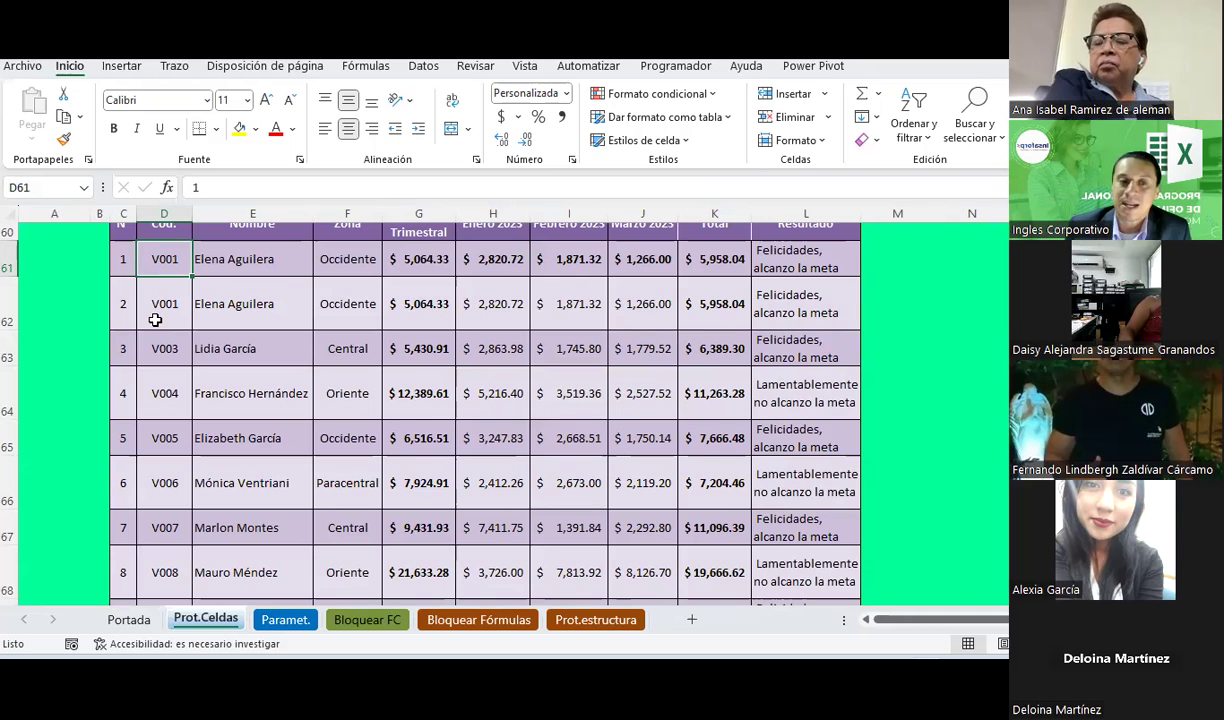
pyautogui.click(155, 320)
pyautogui.scroll(2, 155, 320)
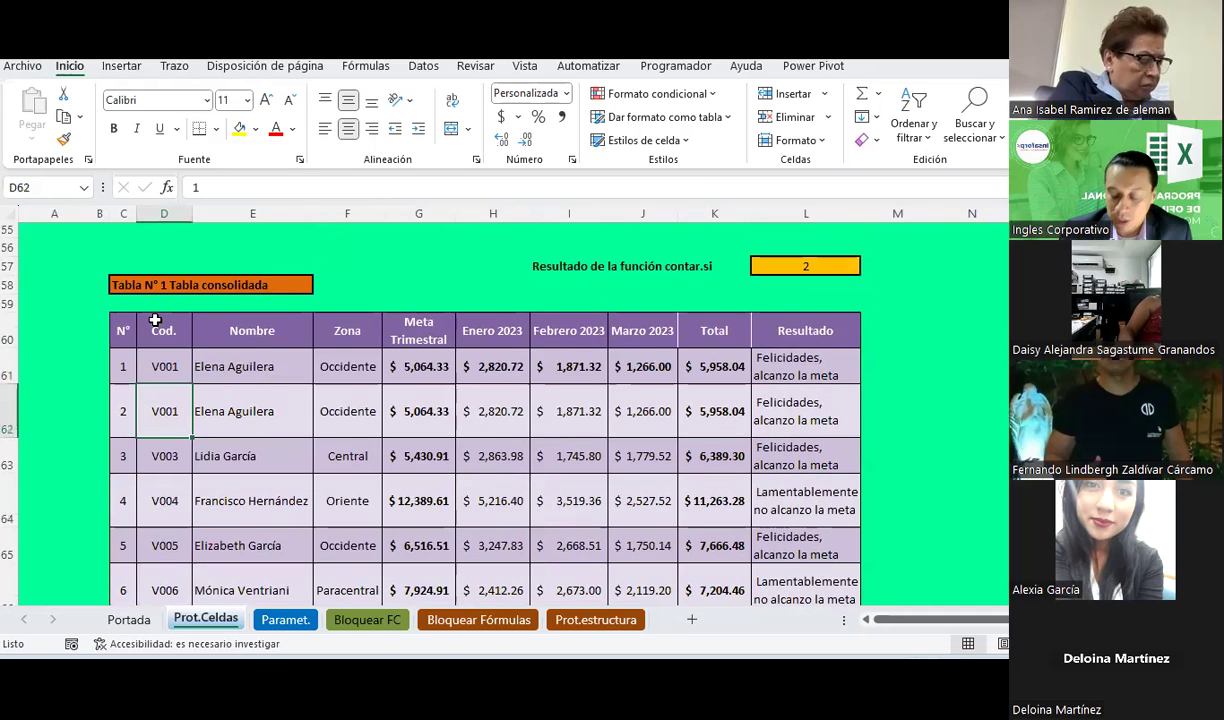
pyautogui.write('2')
pyautogui.press('Return')
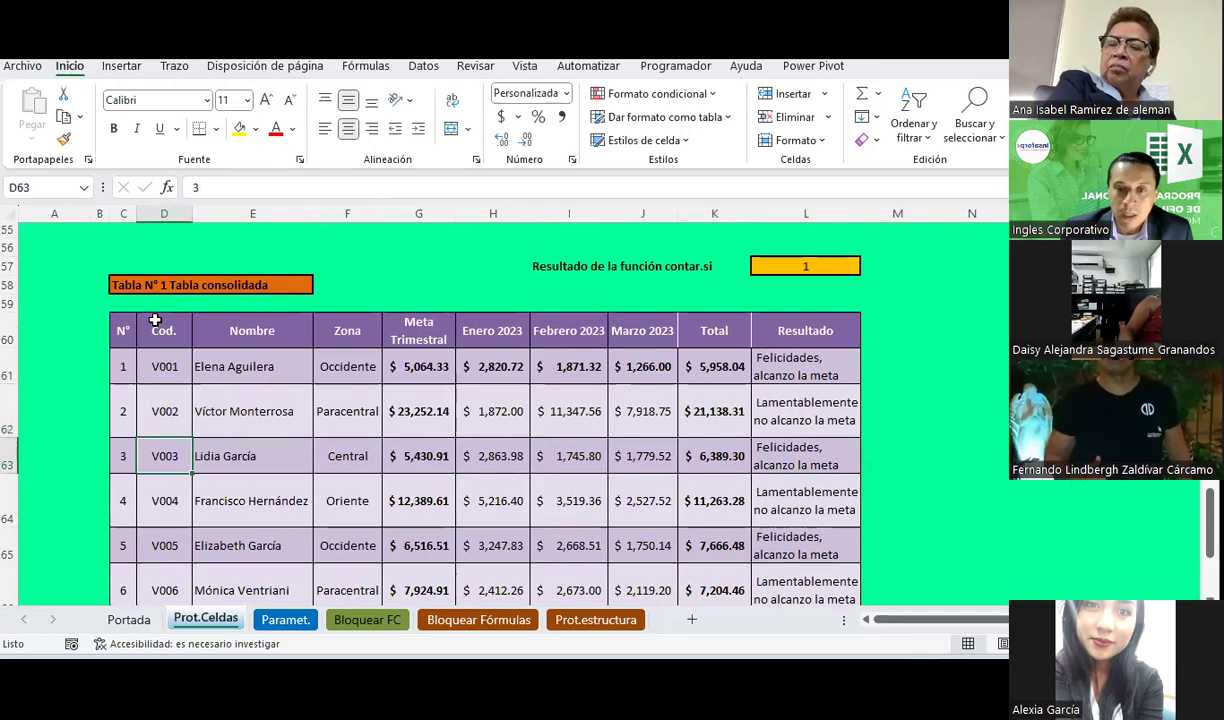
pyautogui.scroll(3, 510, 358)
pyautogui.scroll(2, 510, 358)
pyautogui.scroll(2, 510, 358)
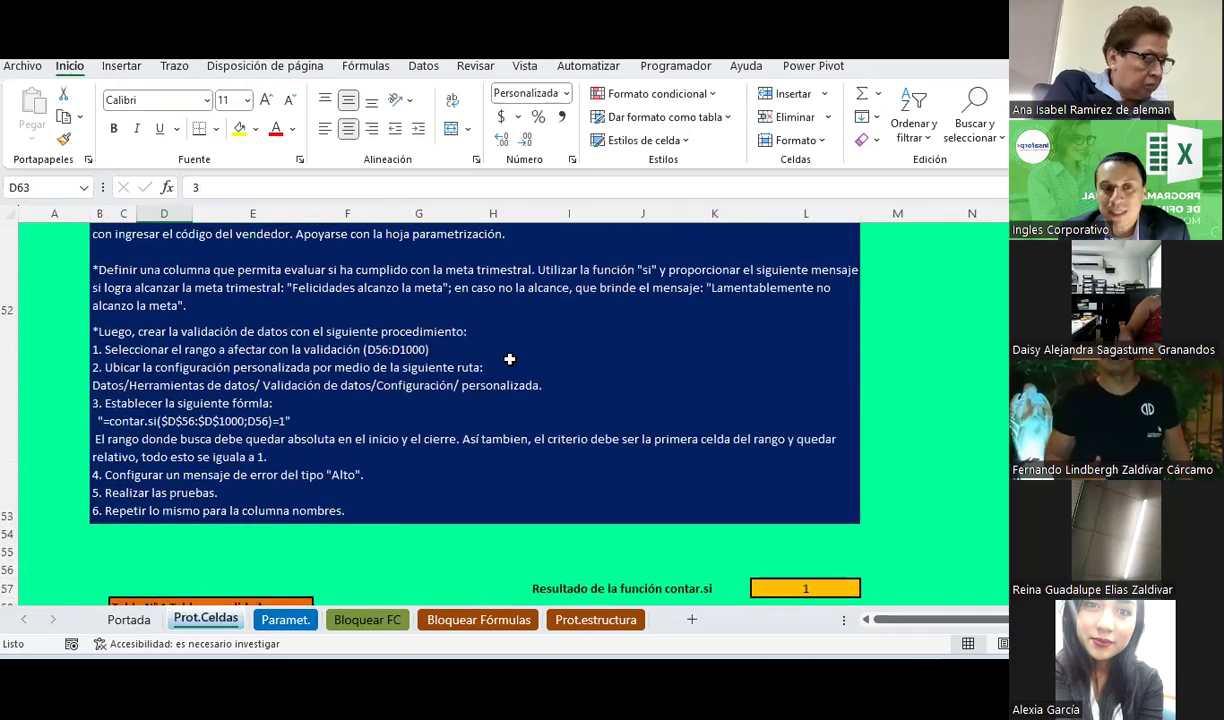
pyautogui.scroll(2, 510, 358)
pyautogui.scroll(1, 510, 358)
pyautogui.scroll(1, 510, 358)
pyautogui.click(510, 358)
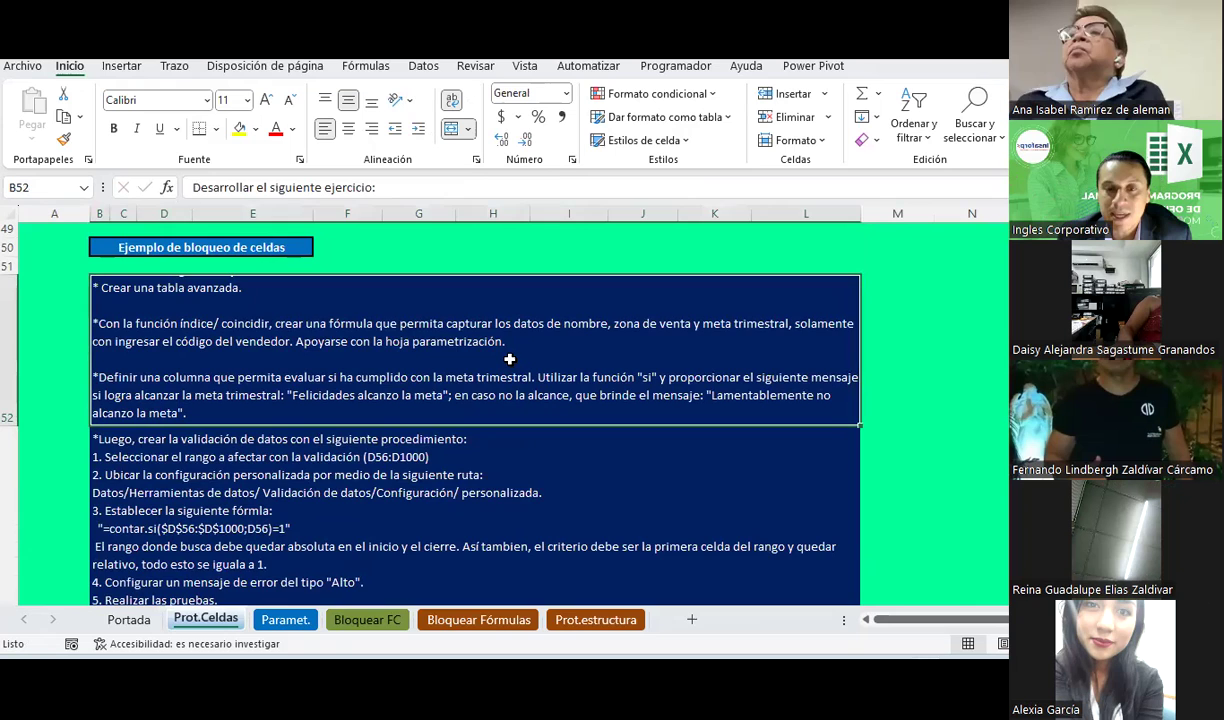
pyautogui.scroll(-3, 510, 358)
pyautogui.scroll(-3, 510, 358)
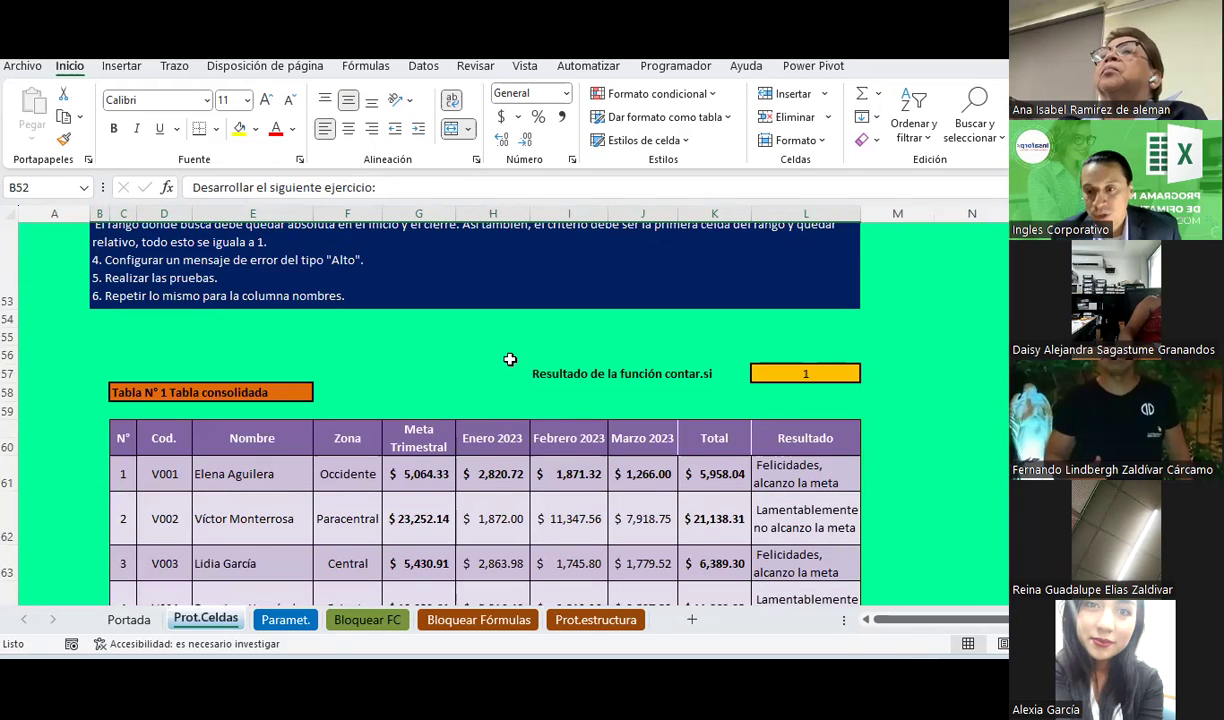
pyautogui.click(287, 477)
pyautogui.click(366, 472)
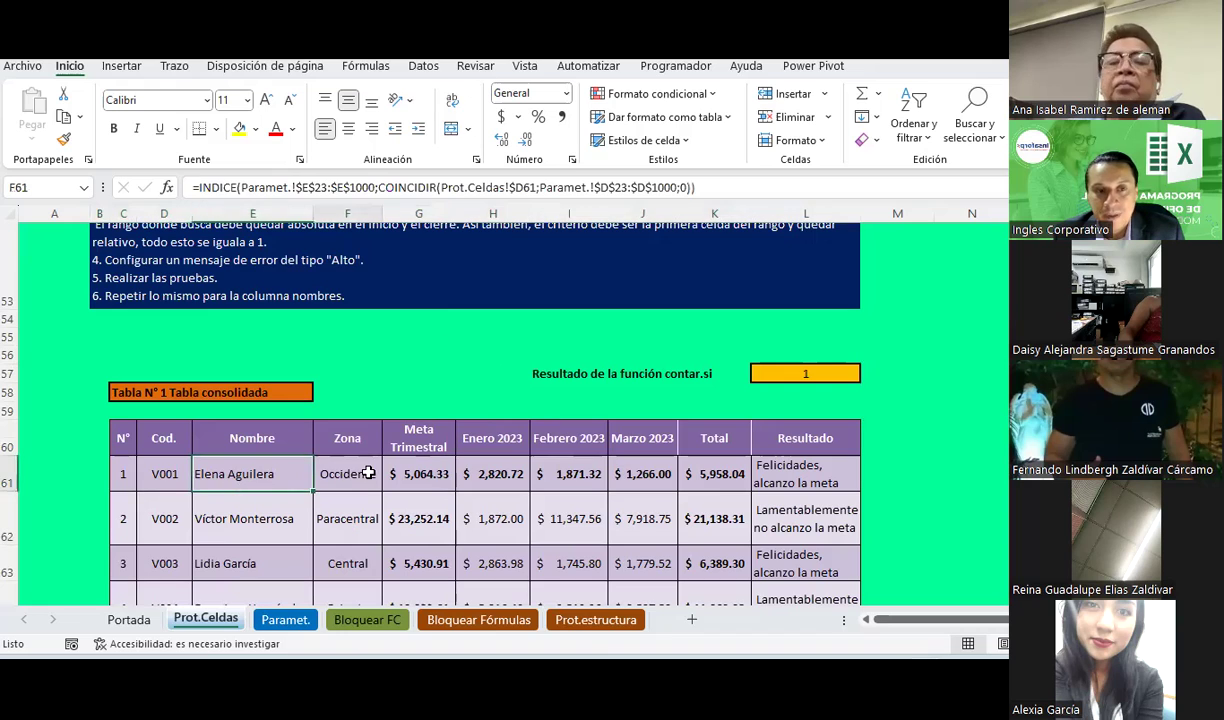
pyautogui.click(428, 484)
pyautogui.click(494, 471)
pyautogui.click(566, 472)
pyautogui.click(635, 474)
pyautogui.click(716, 474)
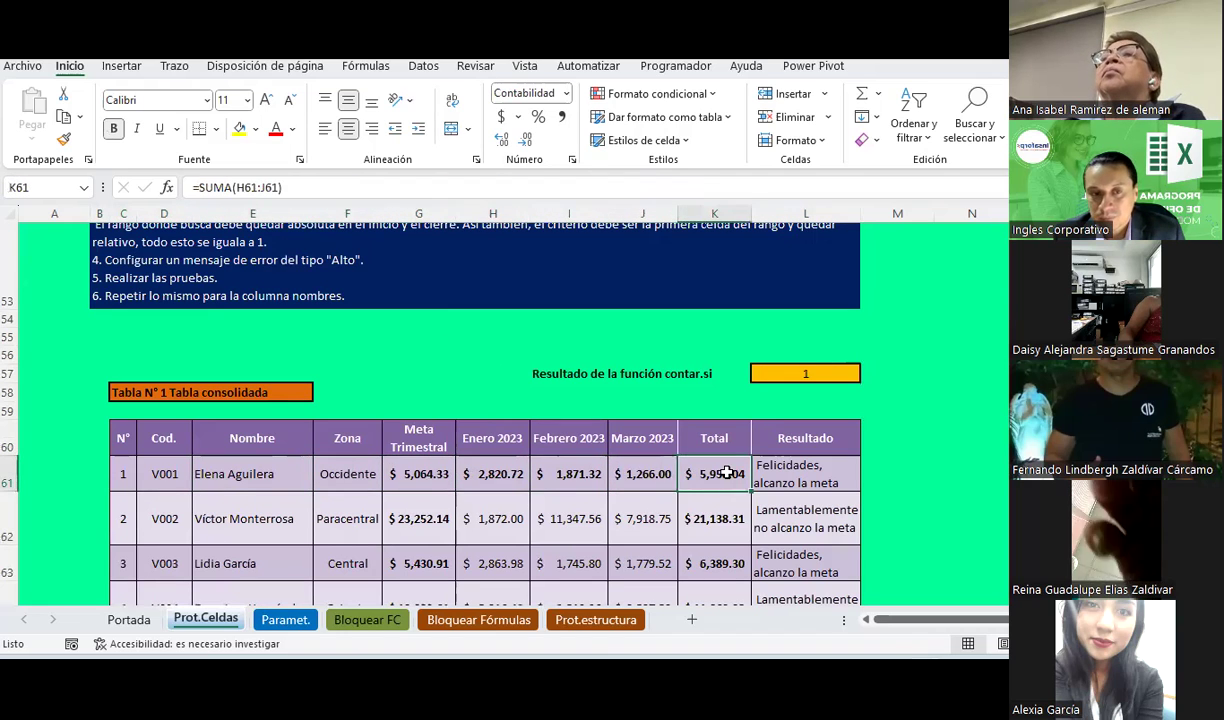
pyautogui.click(805, 483)
pyautogui.scroll(-1, 200, 478)
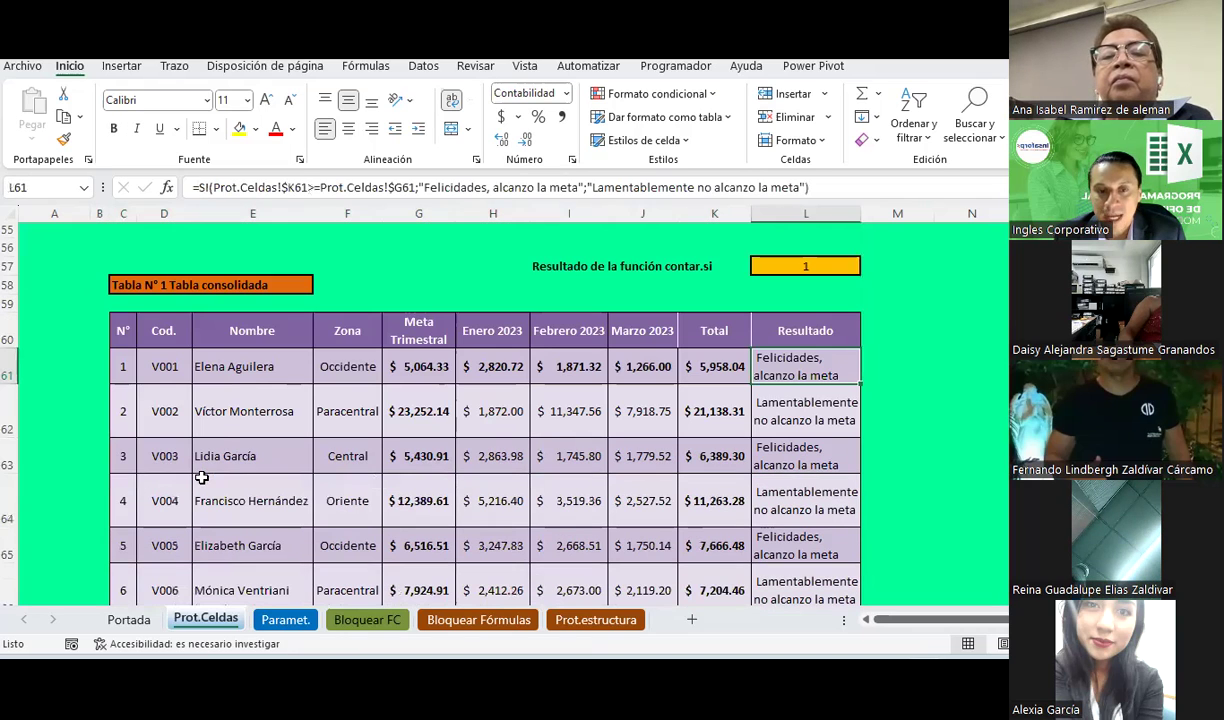
pyautogui.click(239, 372)
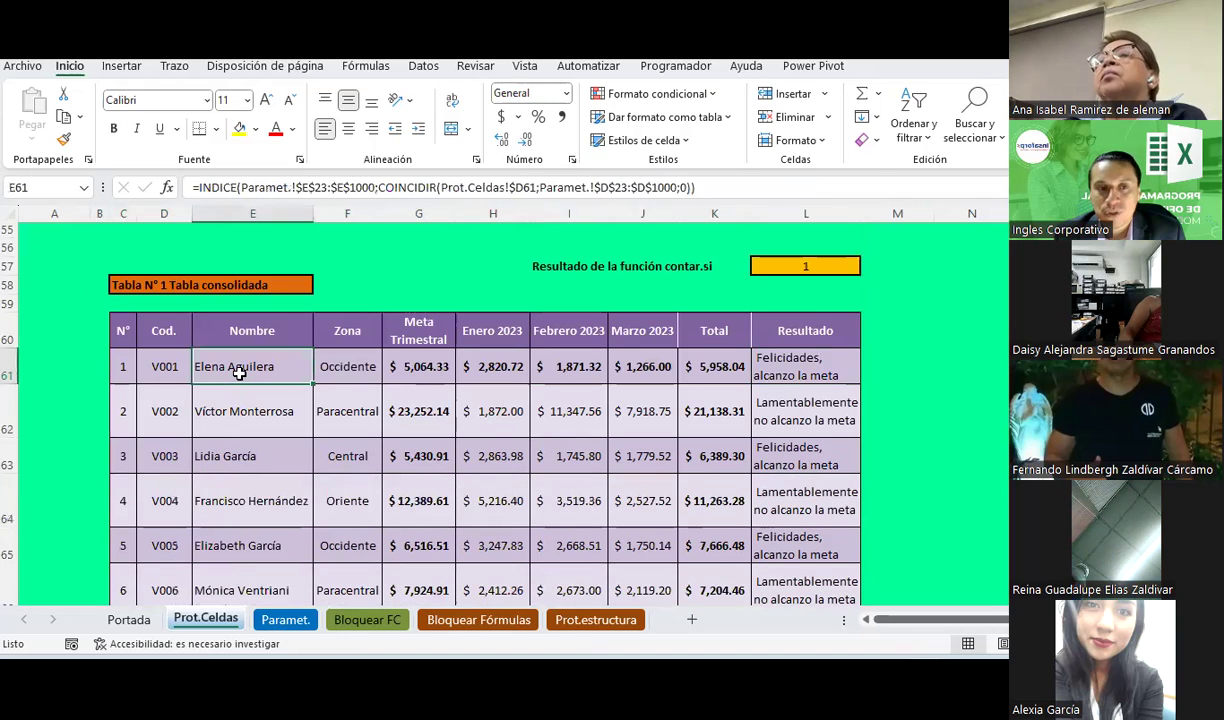
pyautogui.click(779, 362)
pyautogui.scroll(1, 535, 424)
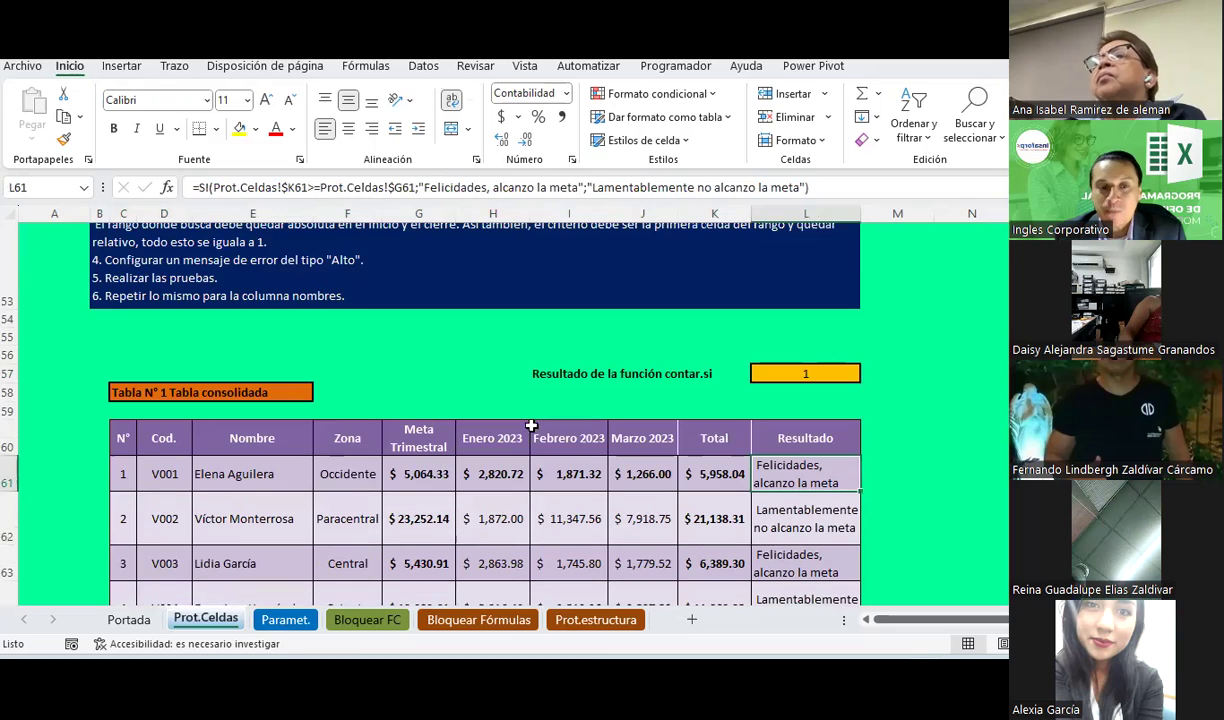
pyautogui.scroll(1, 200, 472)
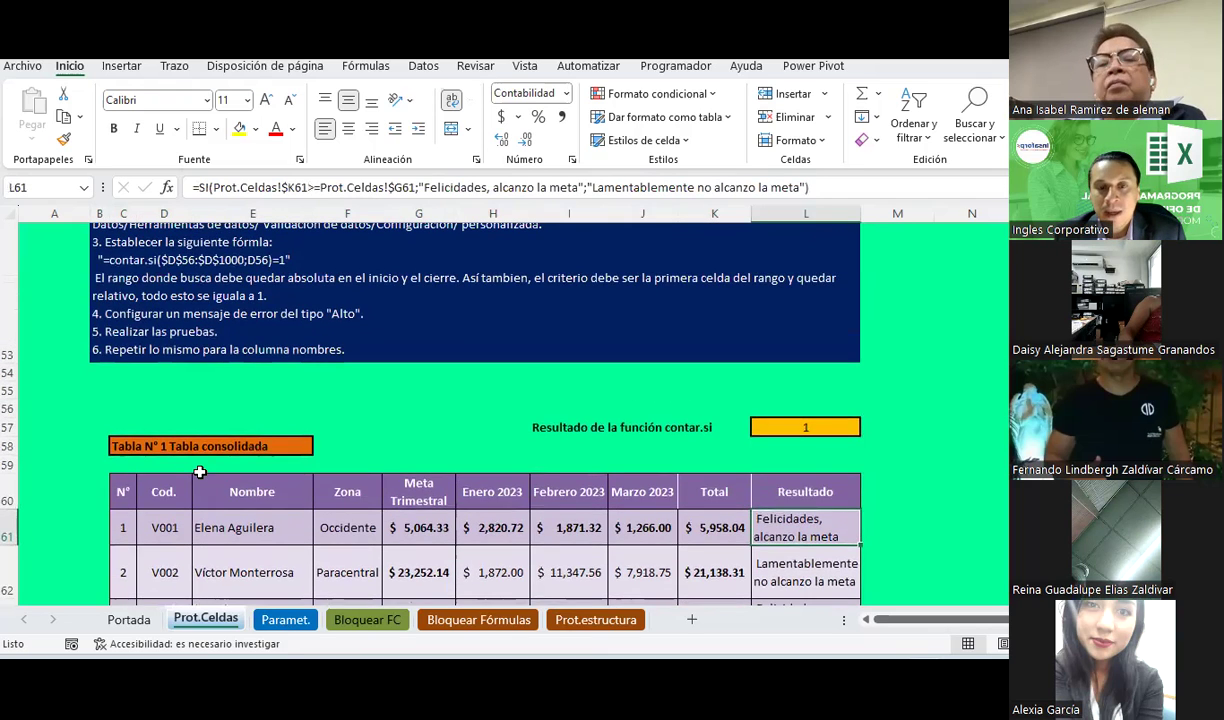
pyautogui.scroll(-1, 200, 472)
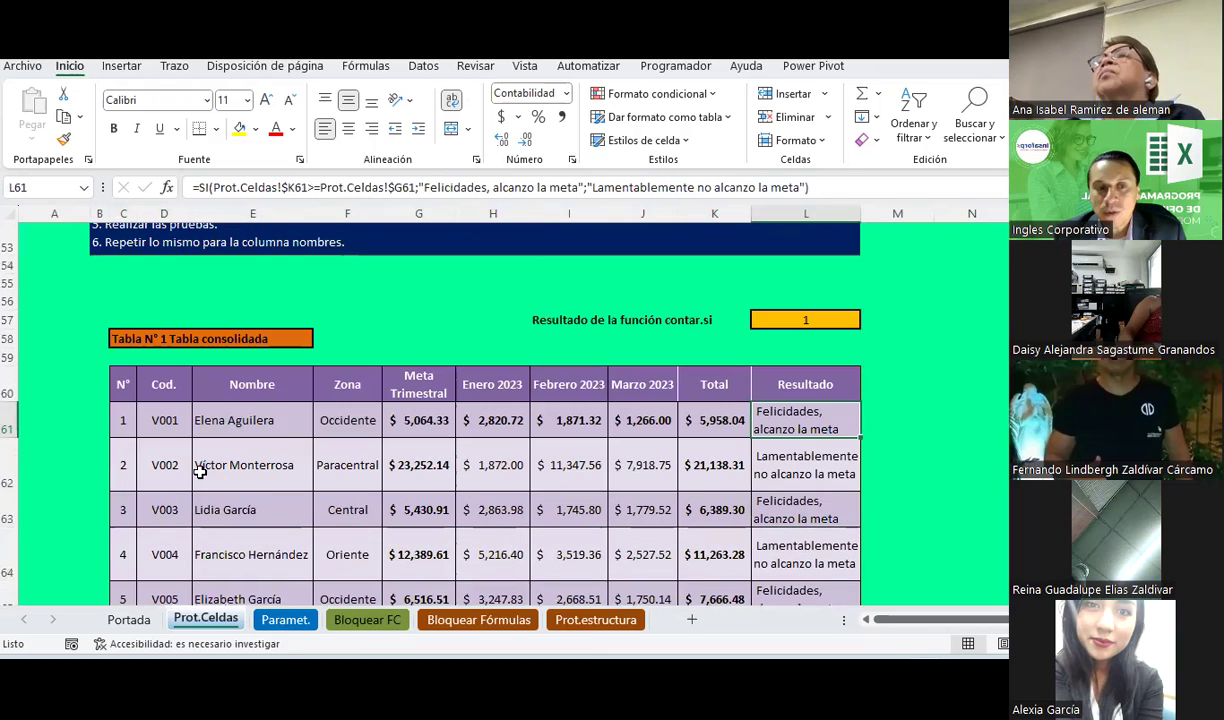
pyautogui.click(160, 422)
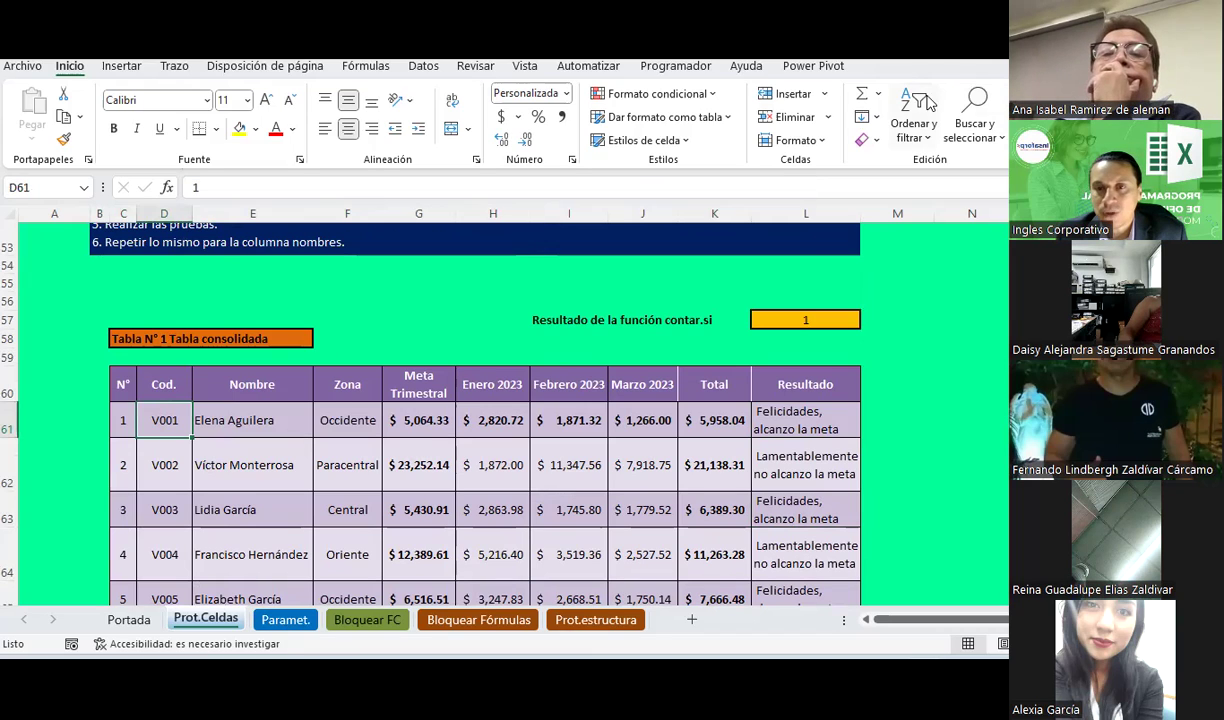
# - Open and dismiss the AutoSuma list without inserting a function, then scroll to the instructions
pyautogui.click(877, 94)
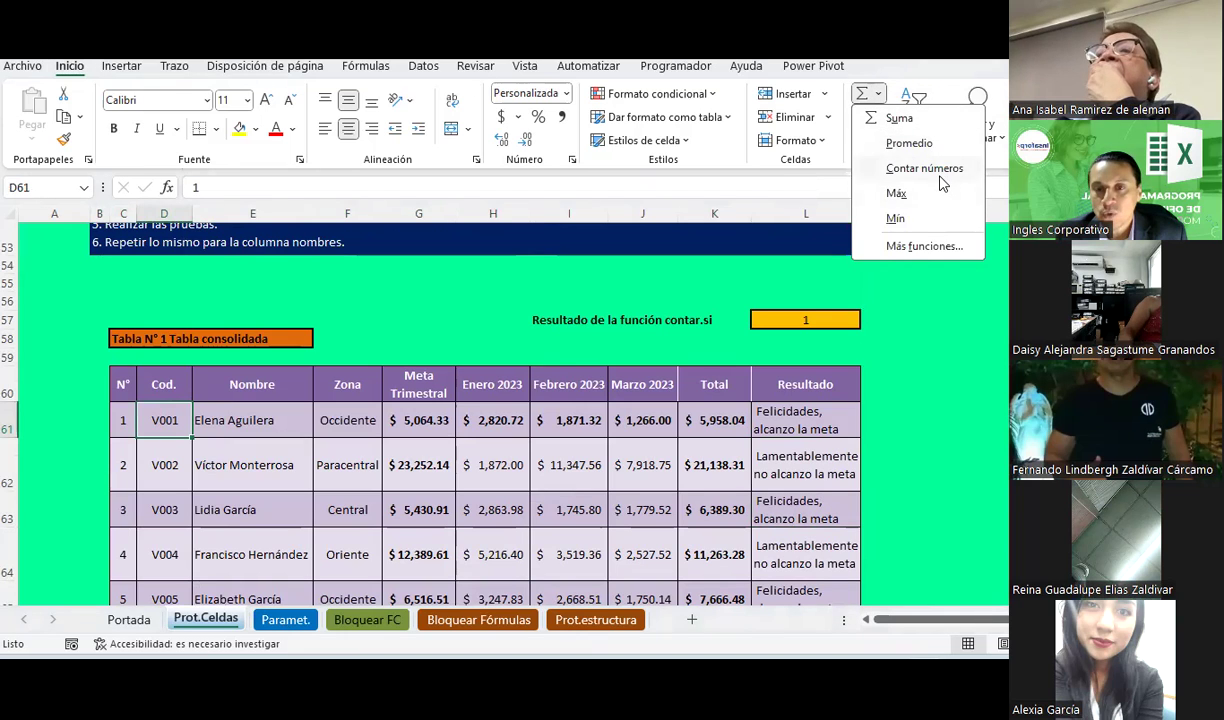
pyautogui.click(554, 359)
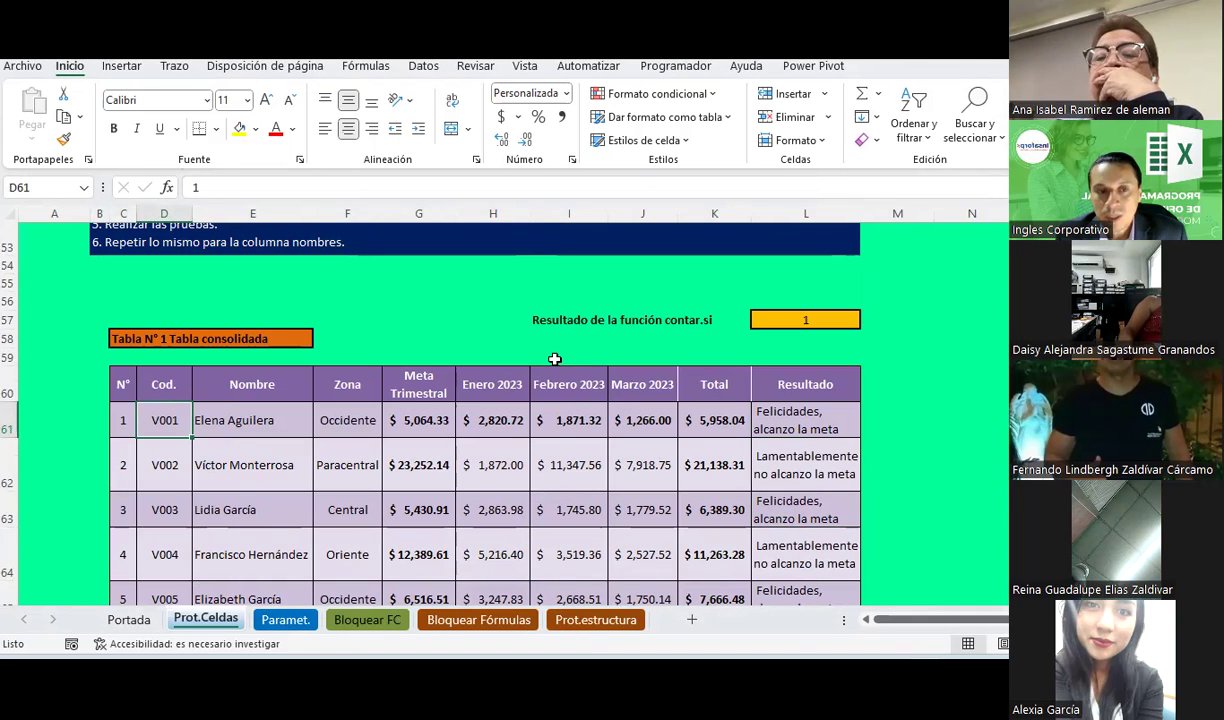
pyautogui.scroll(2, 554, 359)
pyautogui.scroll(1, 554, 359)
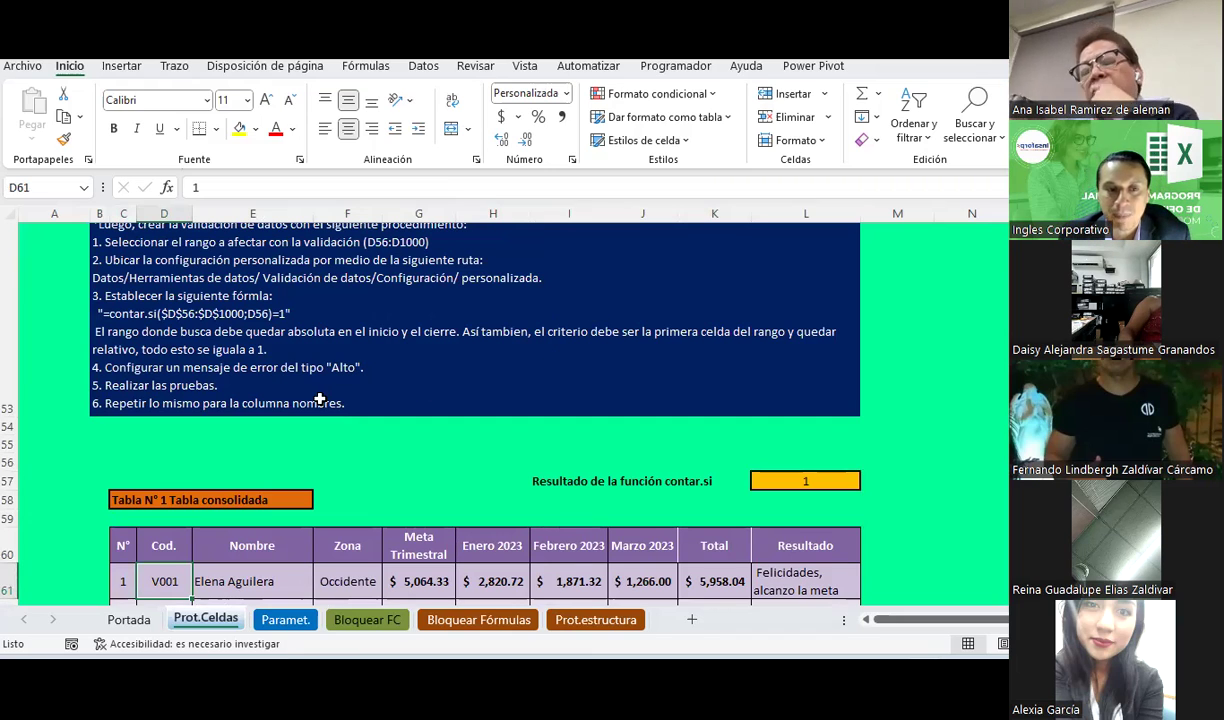
pyautogui.scroll(1, 319, 399)
pyautogui.scroll(1, 319, 399)
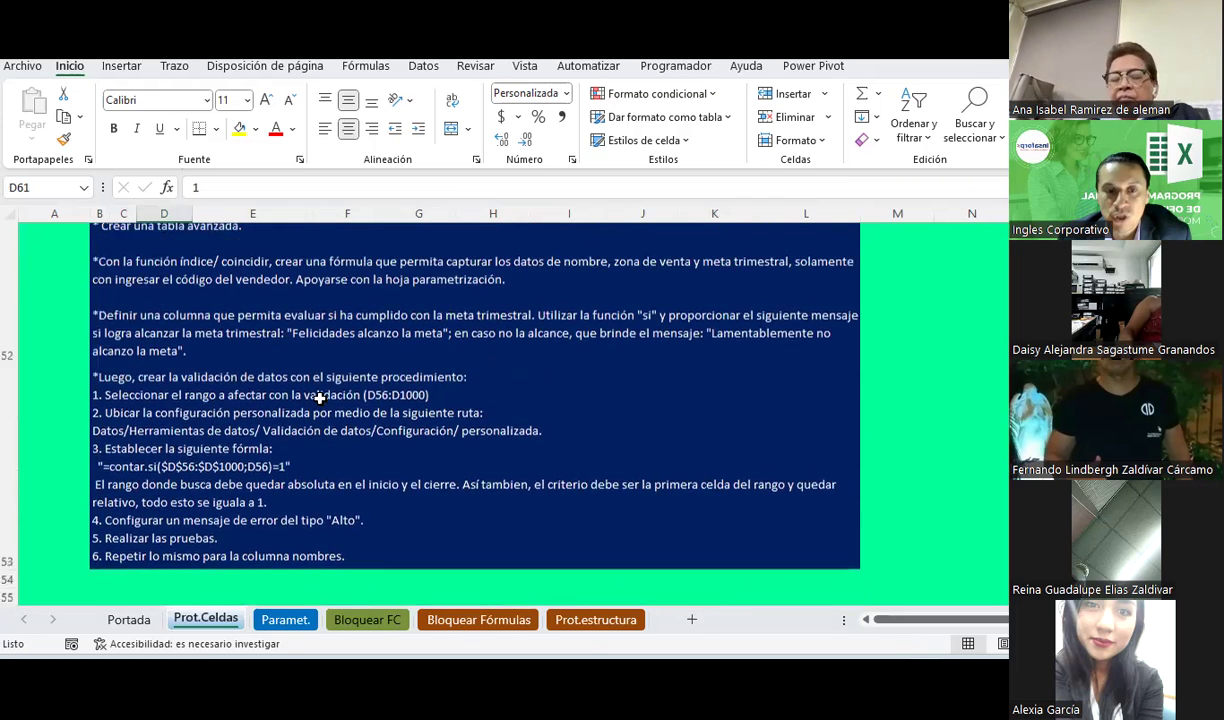
pyautogui.scroll(1, 319, 399)
pyautogui.scroll(-1, 319, 399)
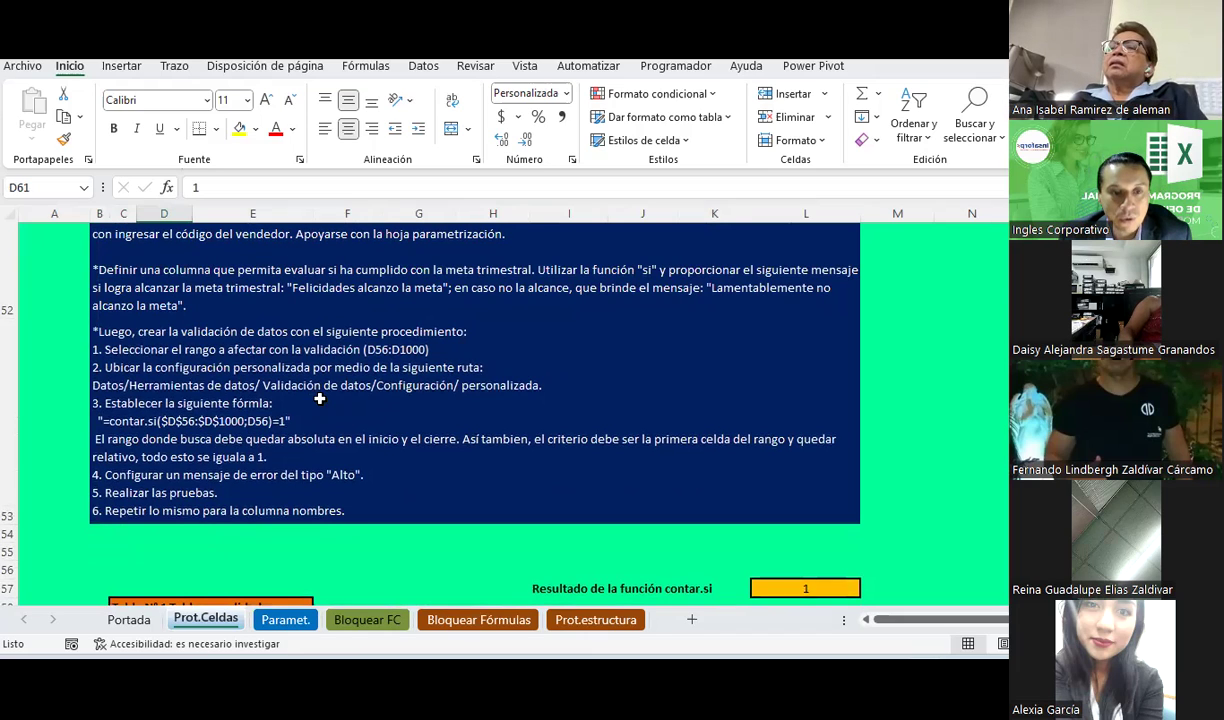
pyautogui.scroll(-1, 319, 399)
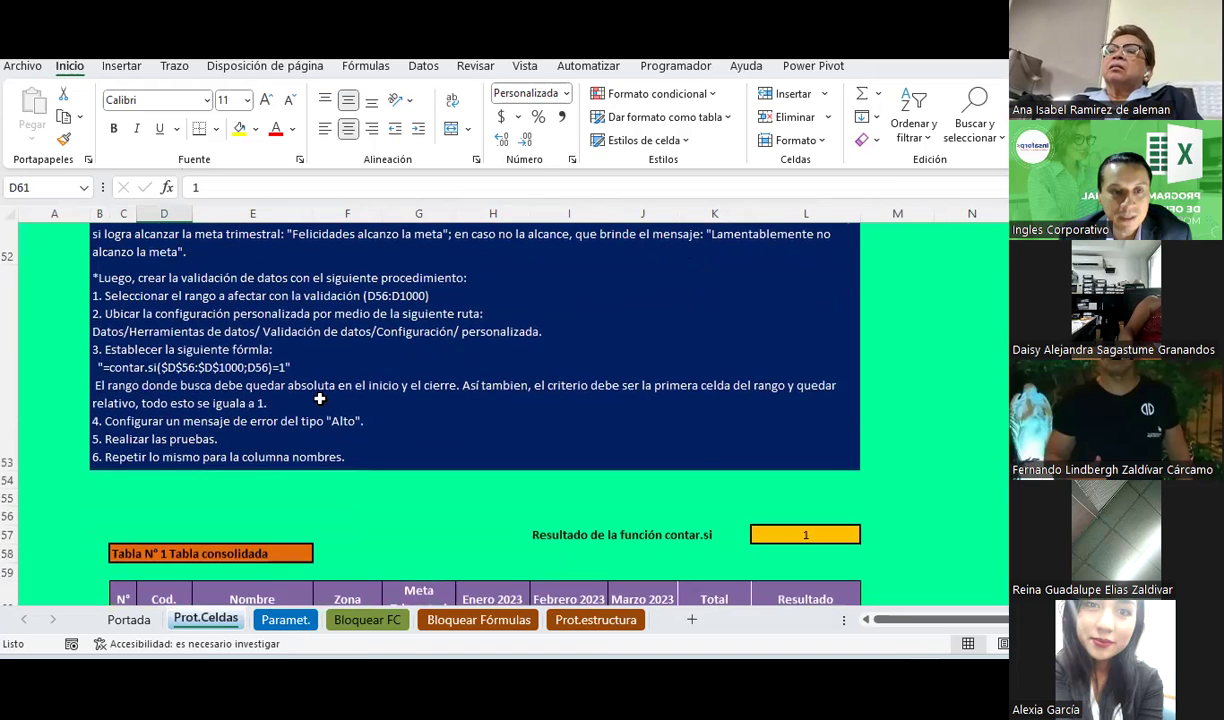
pyautogui.scroll(-1, 319, 399)
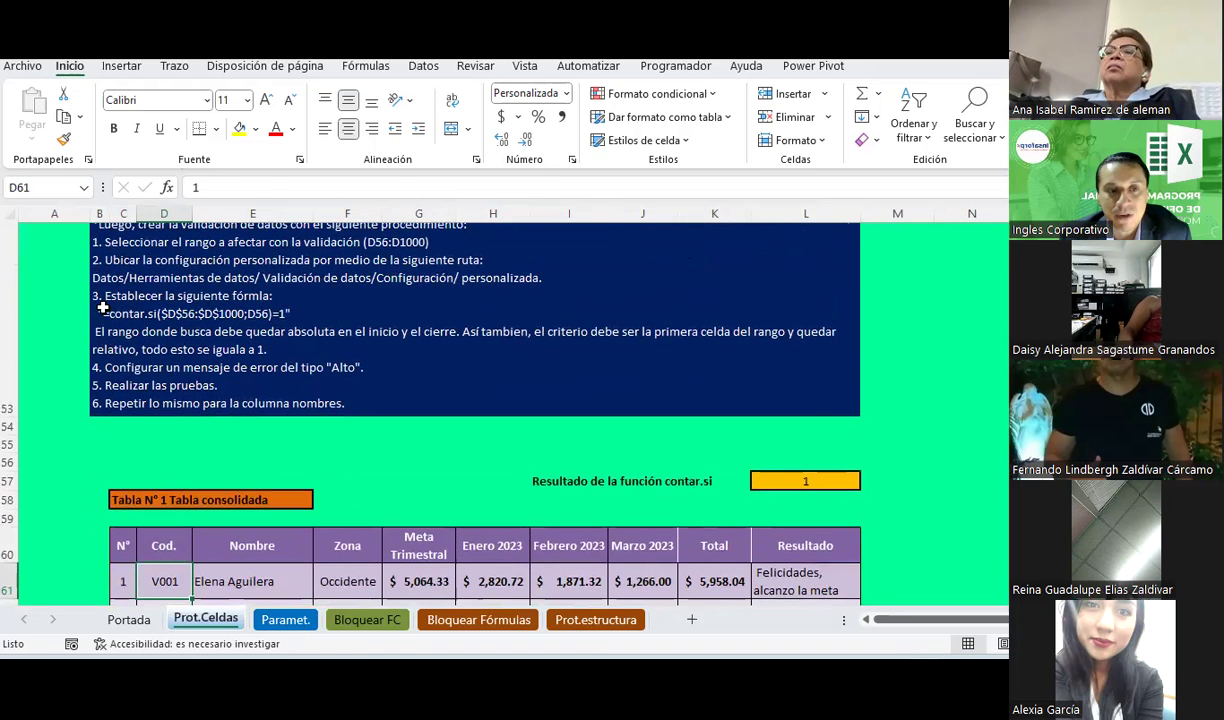
# - In cell B53, color the =contar.si formula line and its explanation red
pyautogui.doubleClick(97, 295)
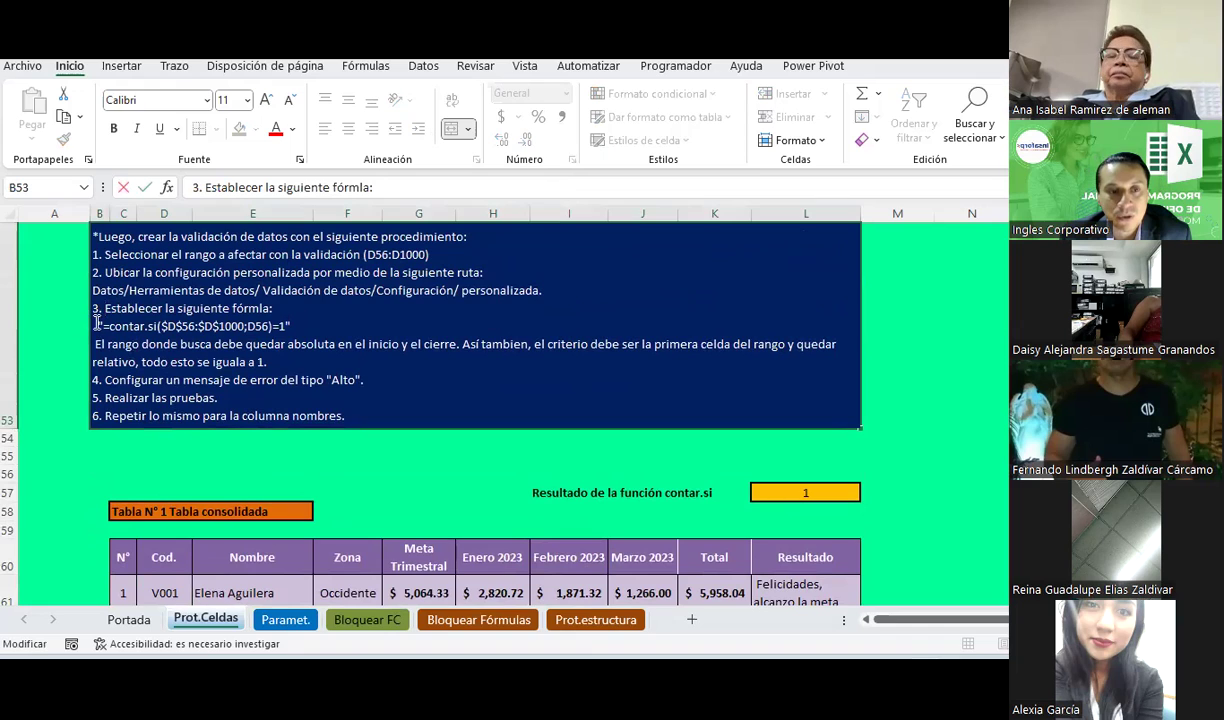
pyautogui.moveTo(97, 322); pyautogui.dragTo(817, 369)
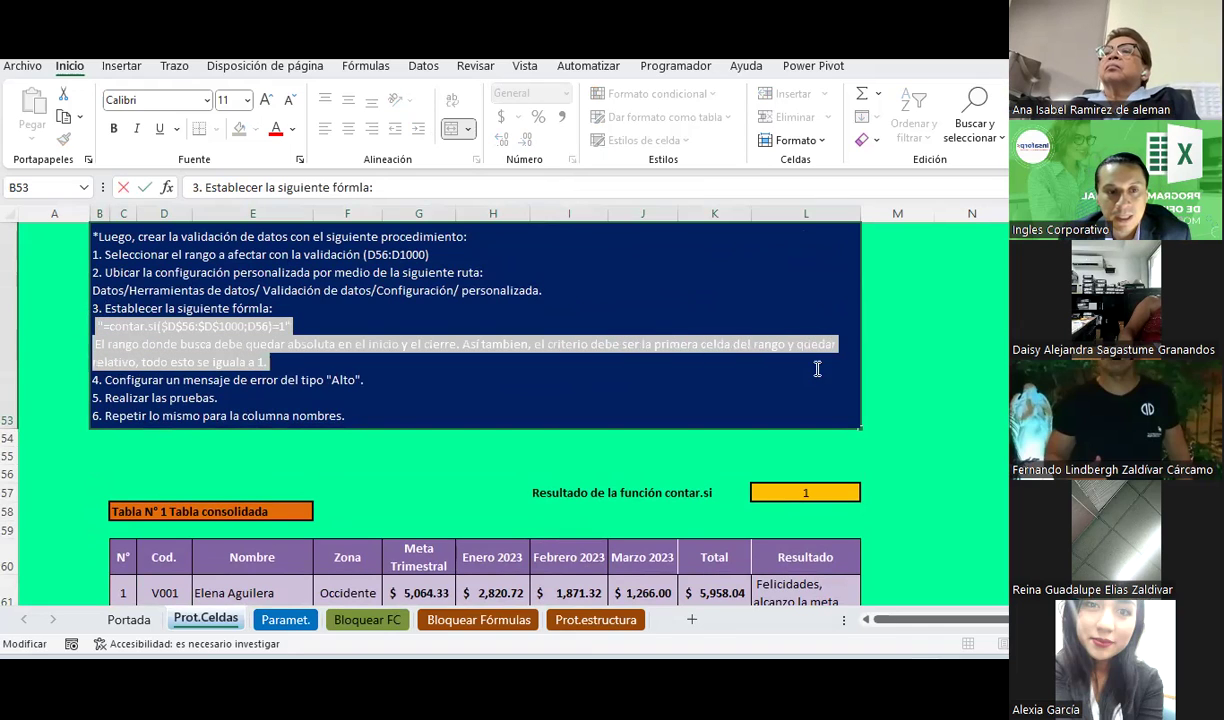
pyautogui.moveTo(817, 369); pyautogui.dragTo(299, 367)
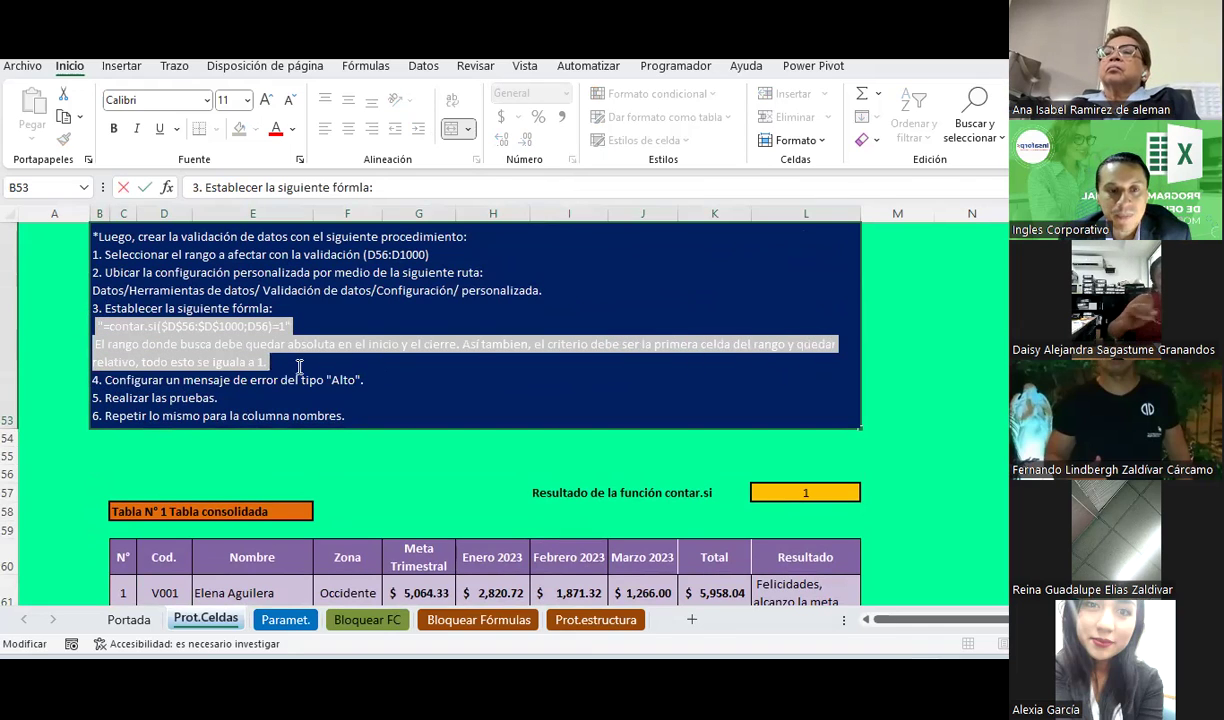
pyautogui.click(275, 128)
pyautogui.click(981, 470)
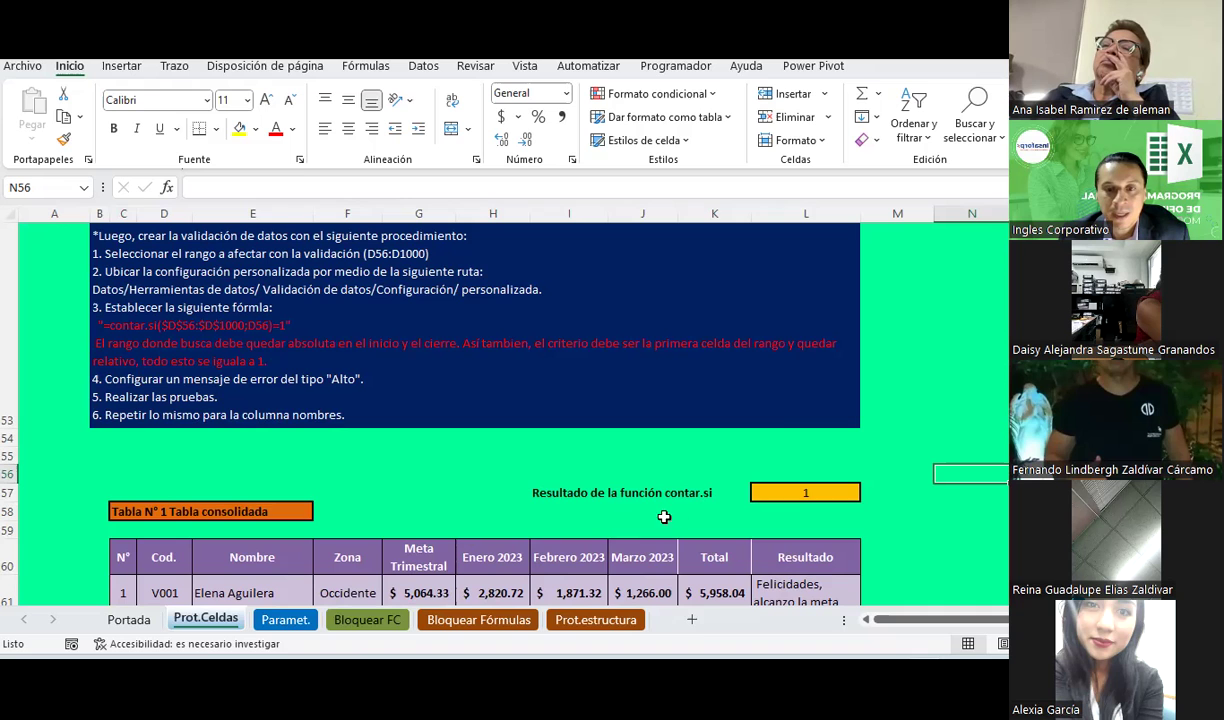
# - Review the CONTAR.SI arguments of the result formula in L57 and keep it unchanged
pyautogui.click(802, 487)
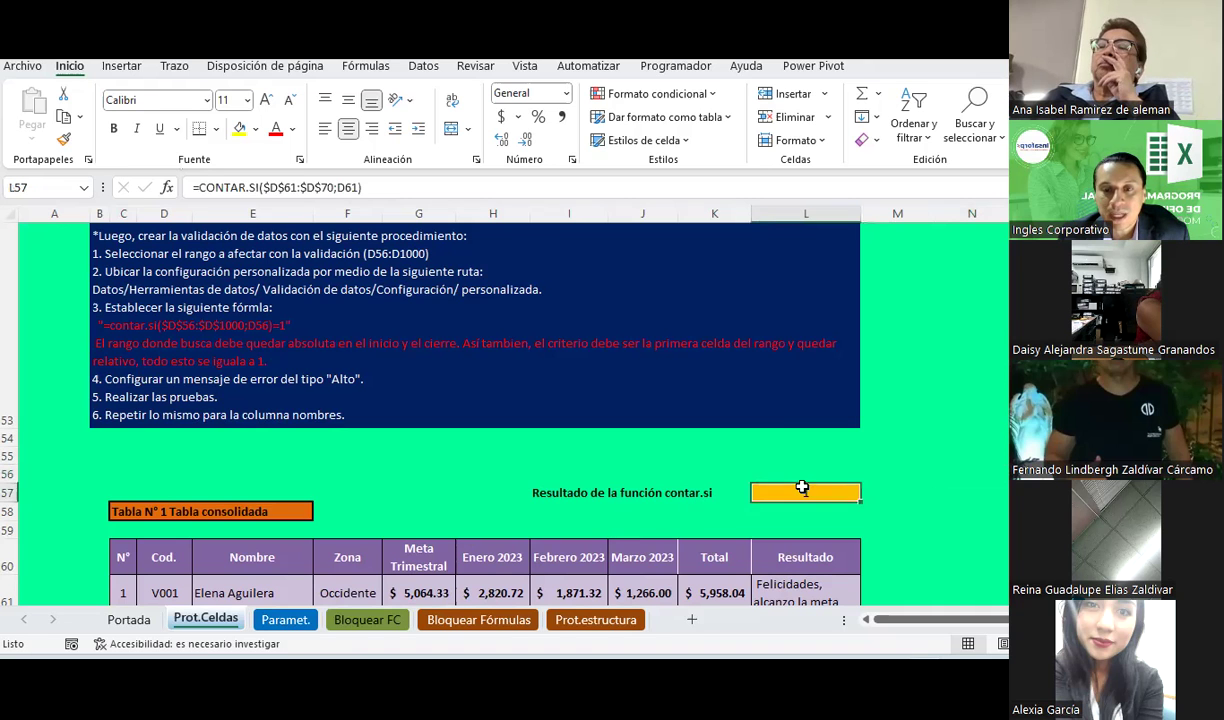
pyautogui.click(167, 190)
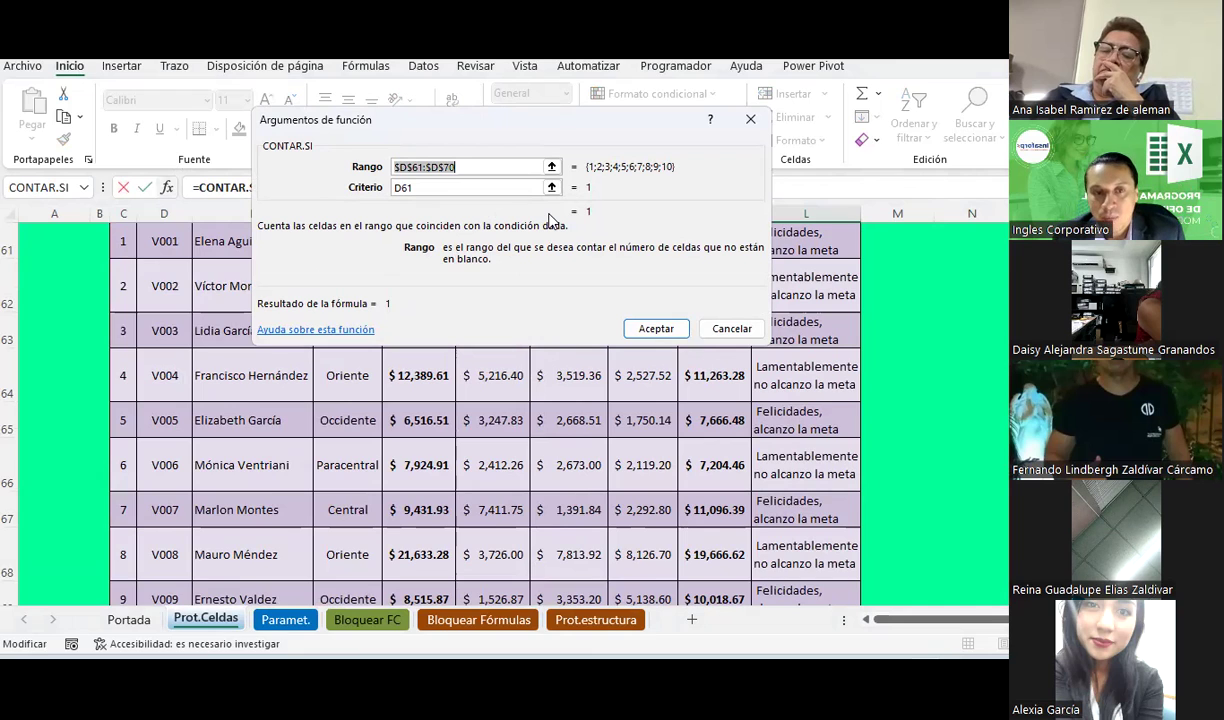
pyautogui.press('Return')
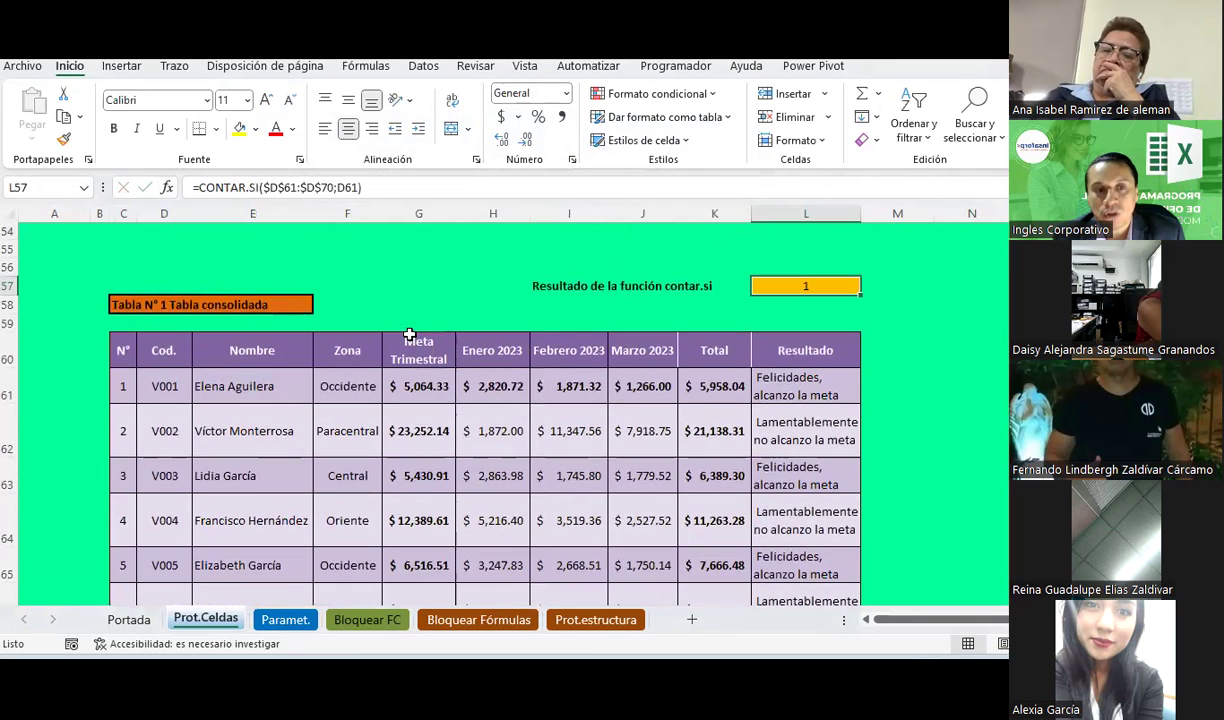
# - Select the vendor code range D61:D70, then the first vendor code cell D61
pyautogui.scroll(2, 409, 334)
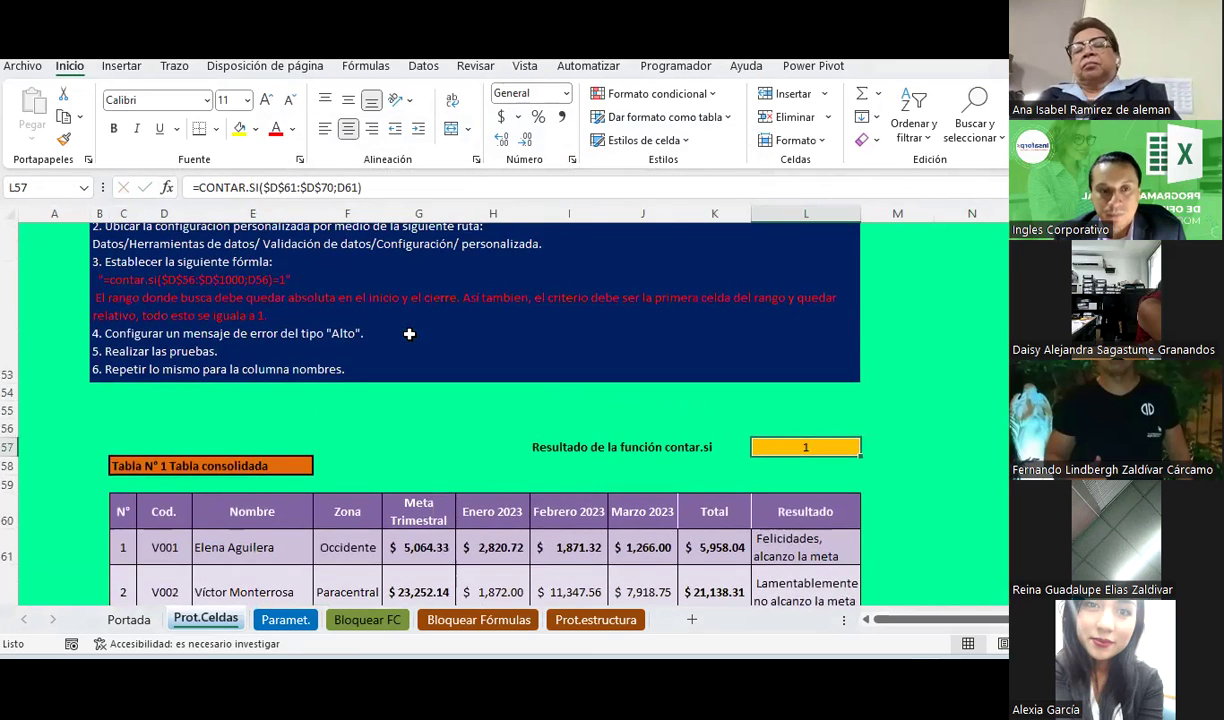
pyautogui.scroll(-1, 409, 334)
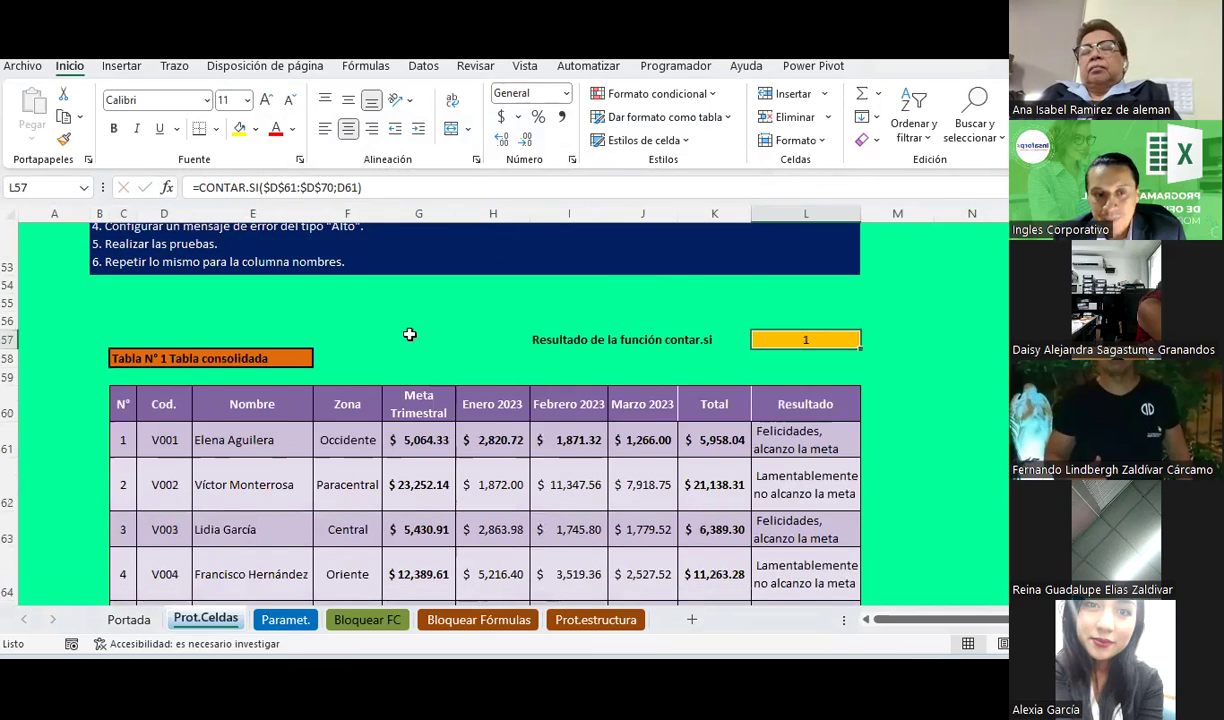
pyautogui.scroll(-2, 219, 392)
pyautogui.moveTo(150, 332)
pyautogui.mouseDown()
pyautogui.moveTo(164, 620)
pyautogui.moveTo(164, 577)
pyautogui.mouseUp()
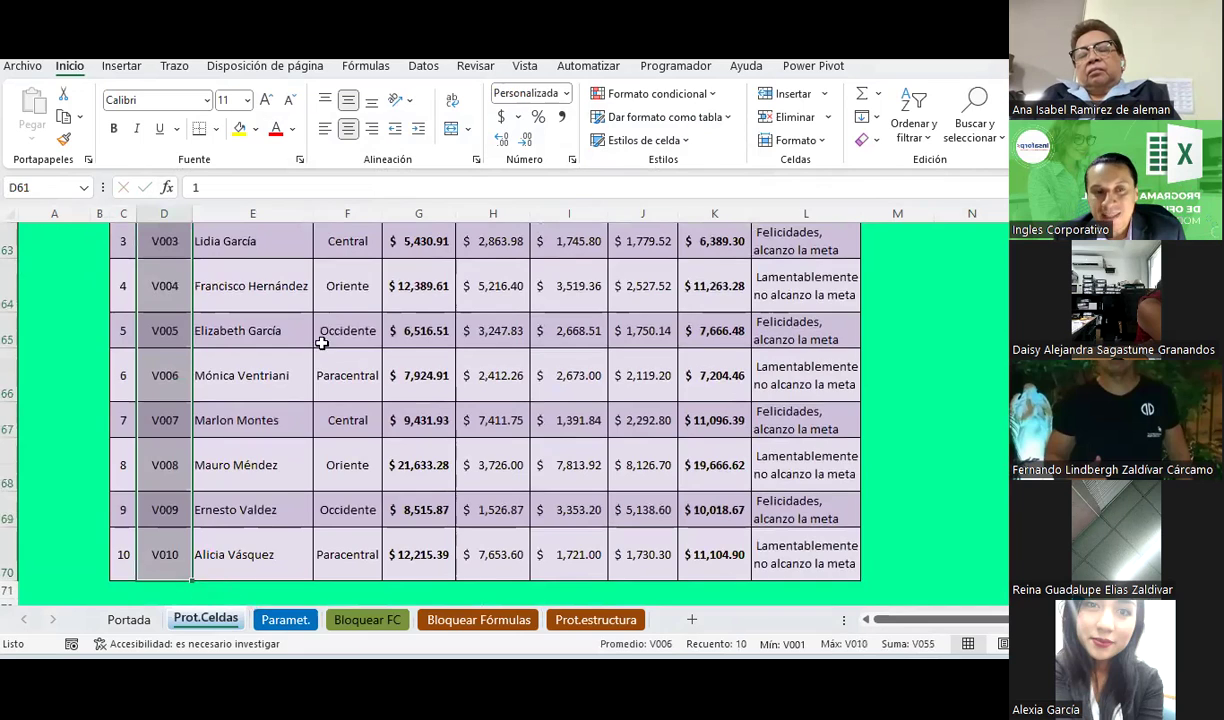
pyautogui.scroll(1, 322, 342)
pyautogui.scroll(2, 322, 342)
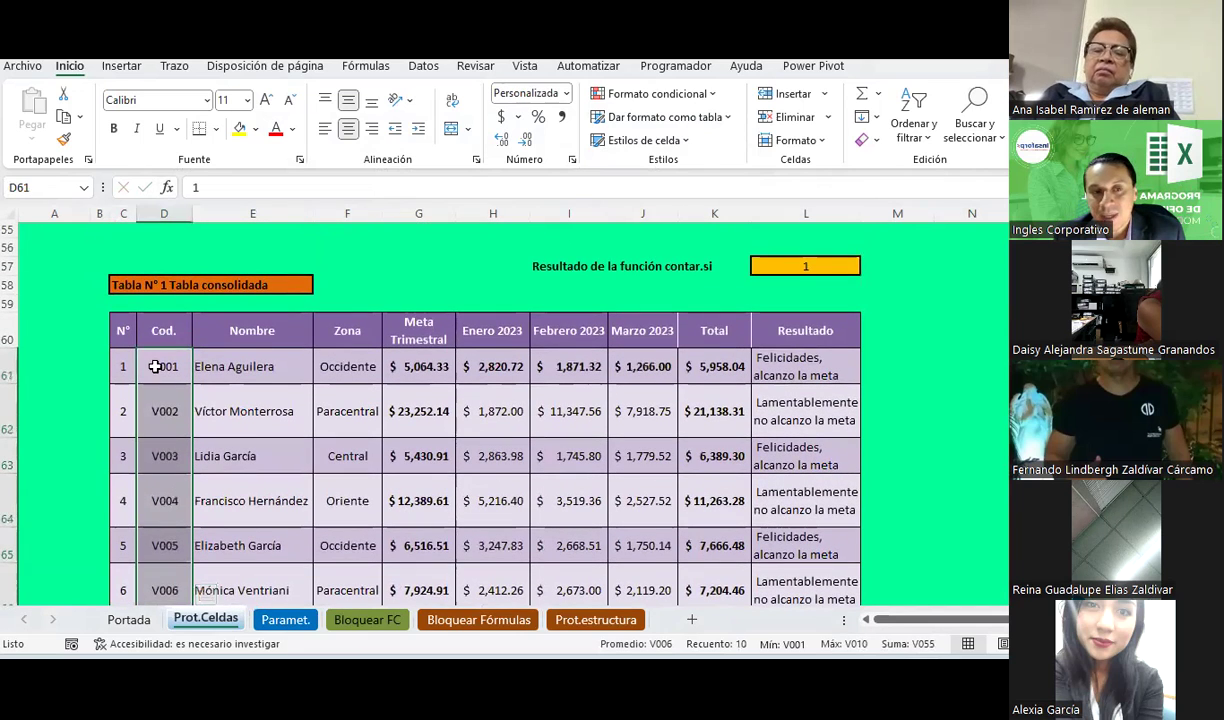
pyautogui.click(160, 367)
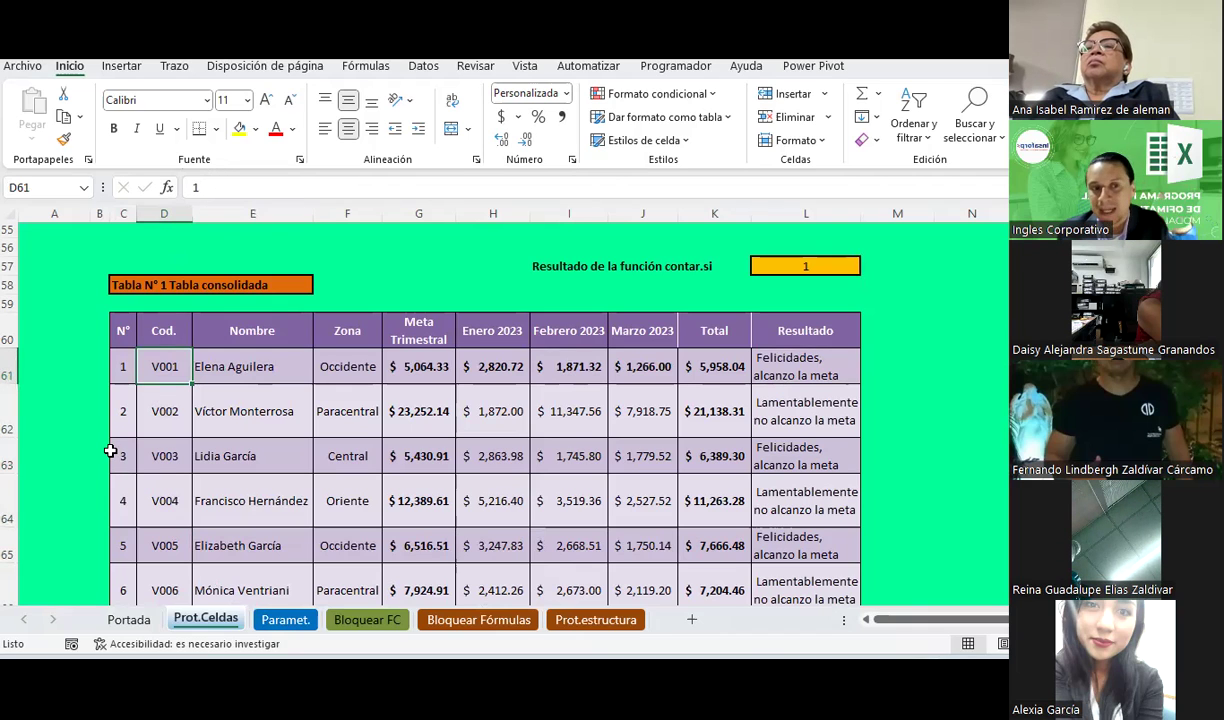
pyautogui.rightClick(155, 372)
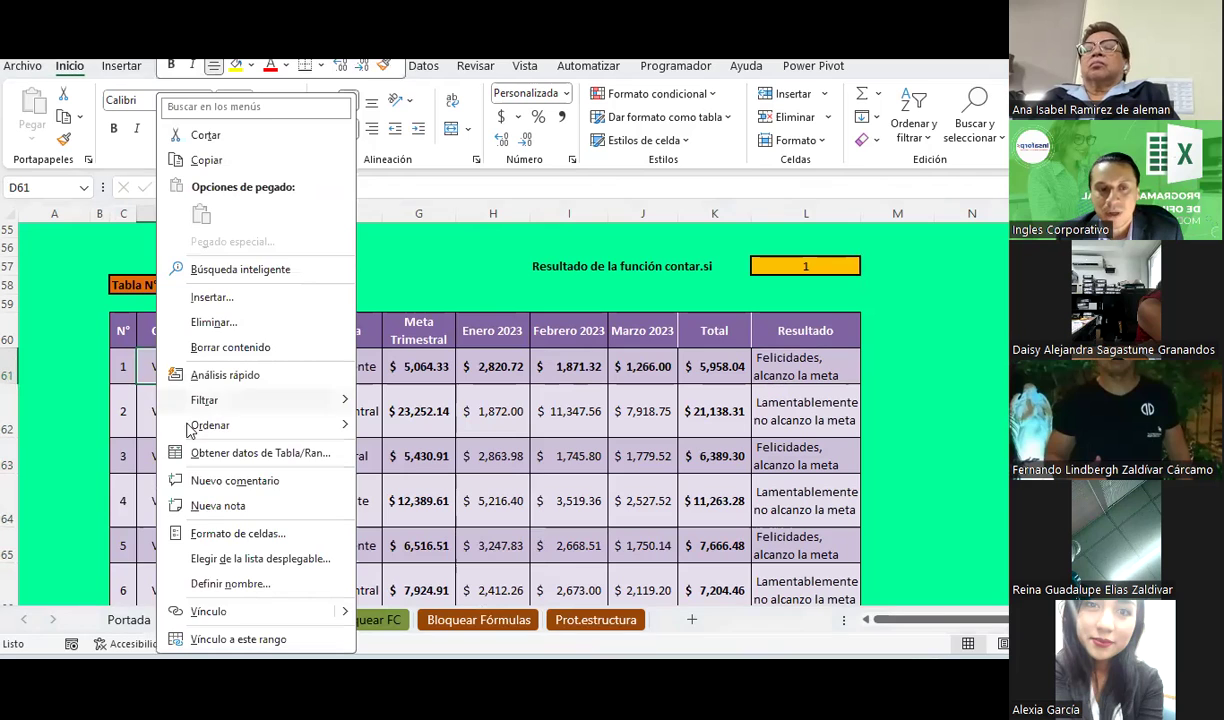
pyautogui.click(200, 531)
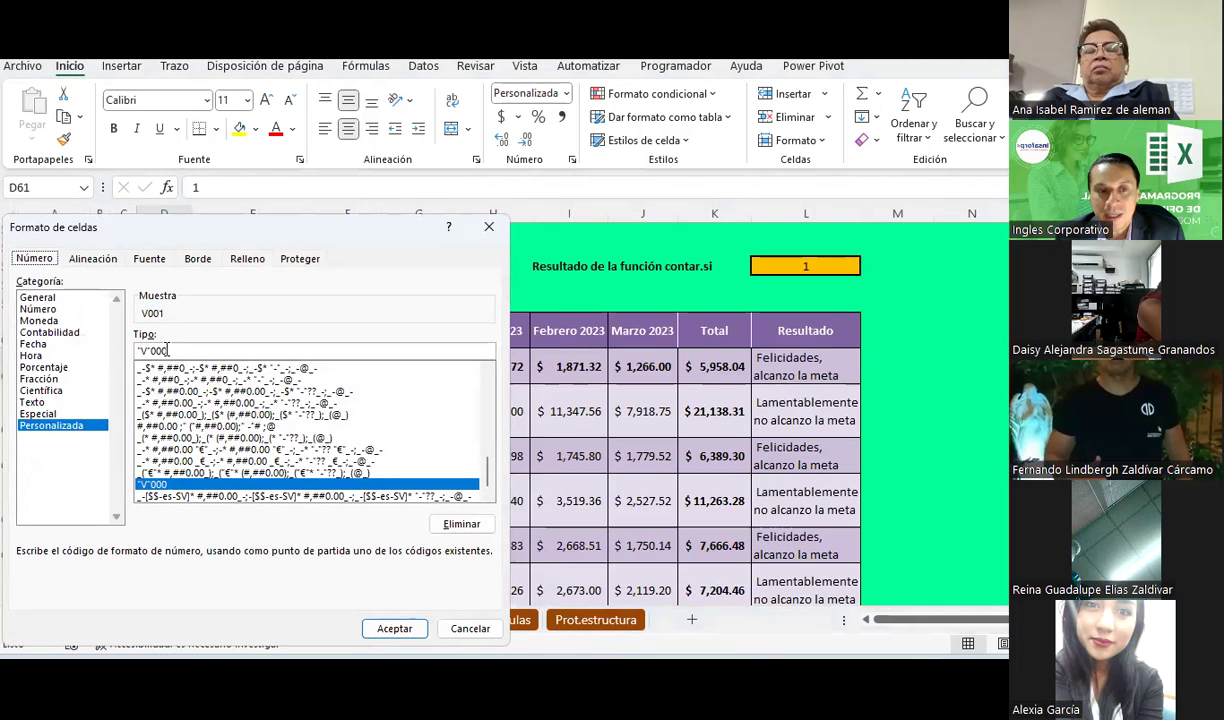
pyautogui.click(469, 630)
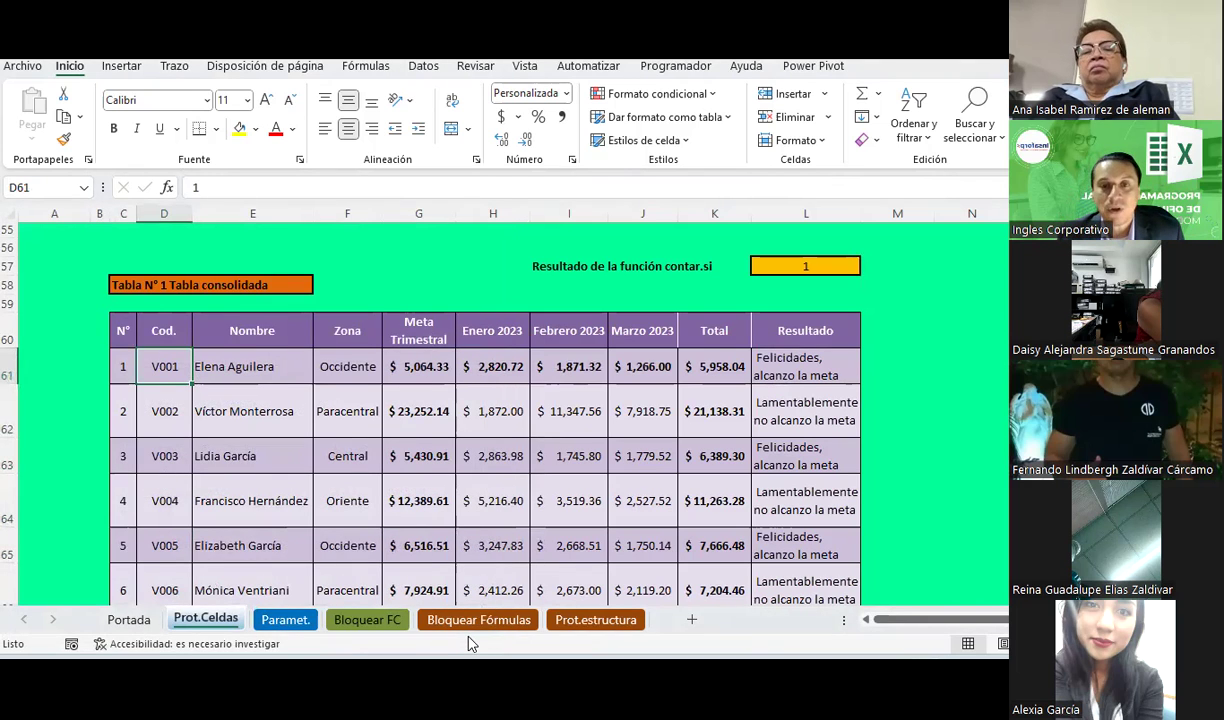
pyautogui.click(769, 265)
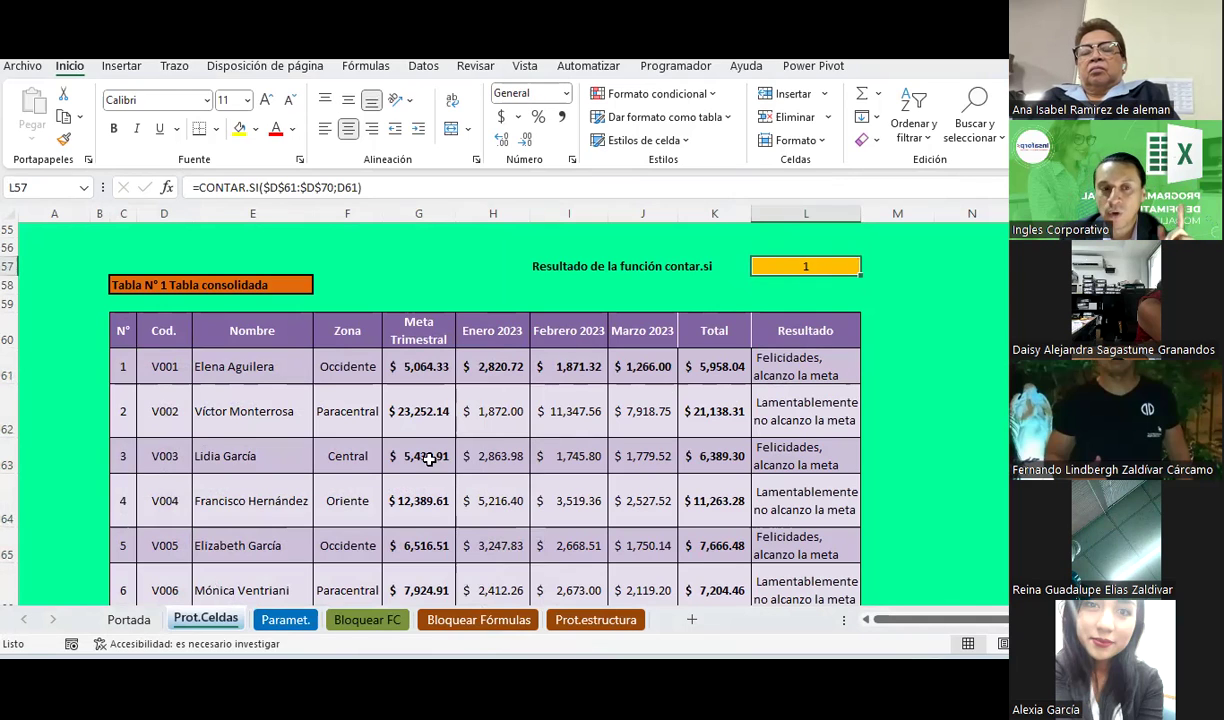
pyautogui.click(164, 424)
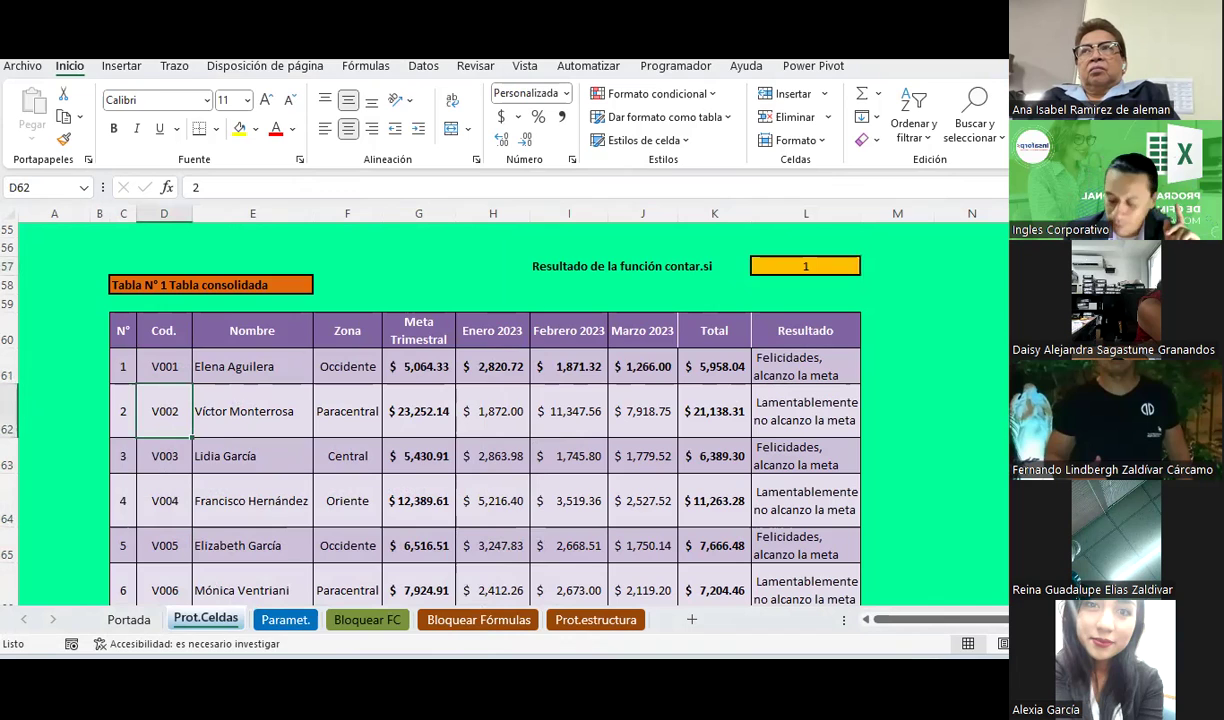
pyautogui.write('1')
pyautogui.press('Return')
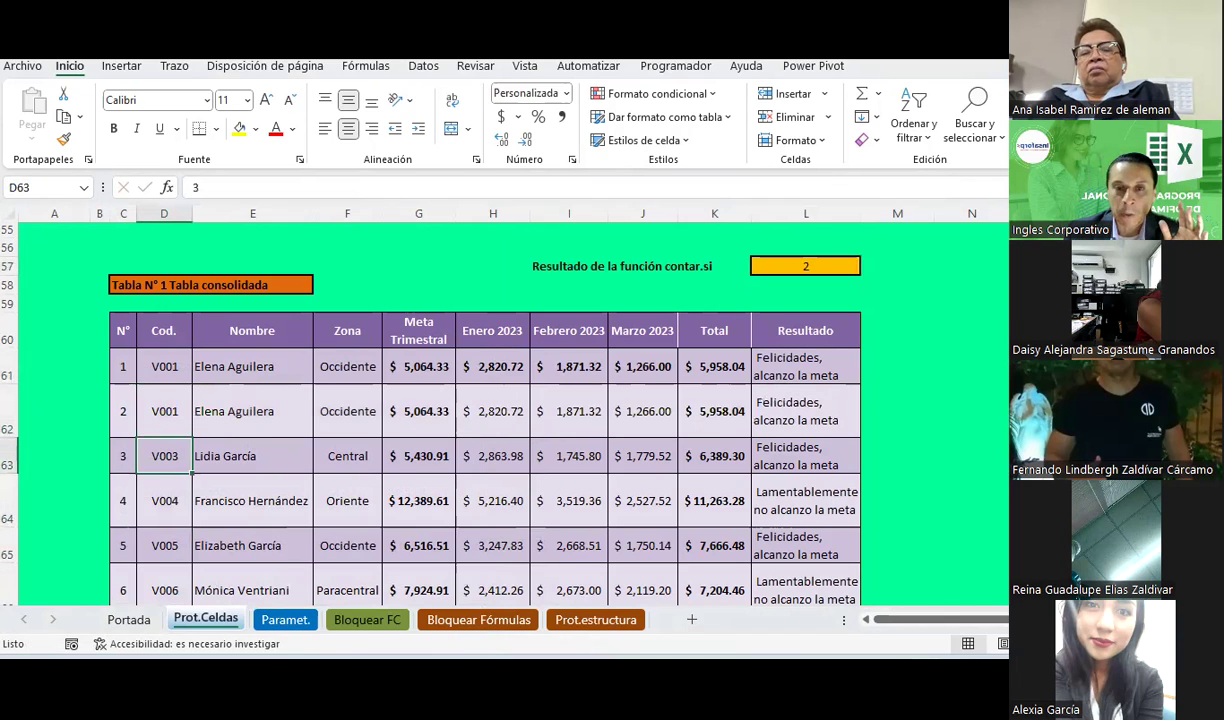
pyautogui.click(775, 266)
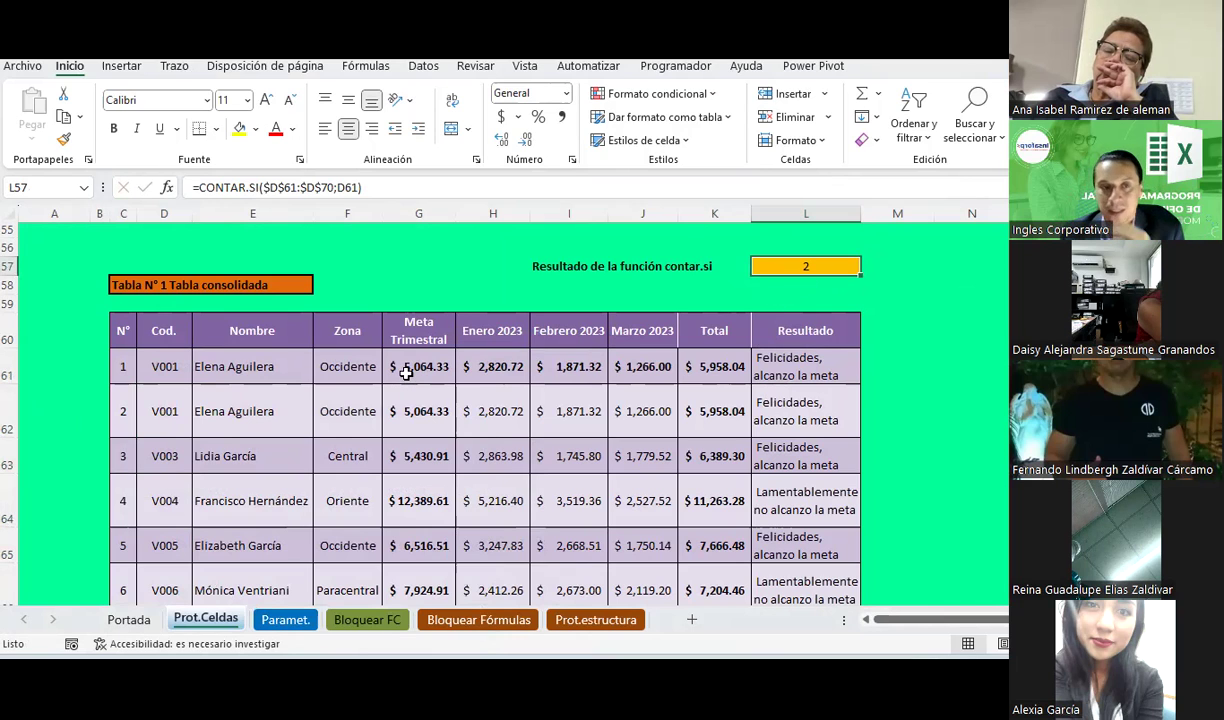
pyautogui.scroll(1, 406, 372)
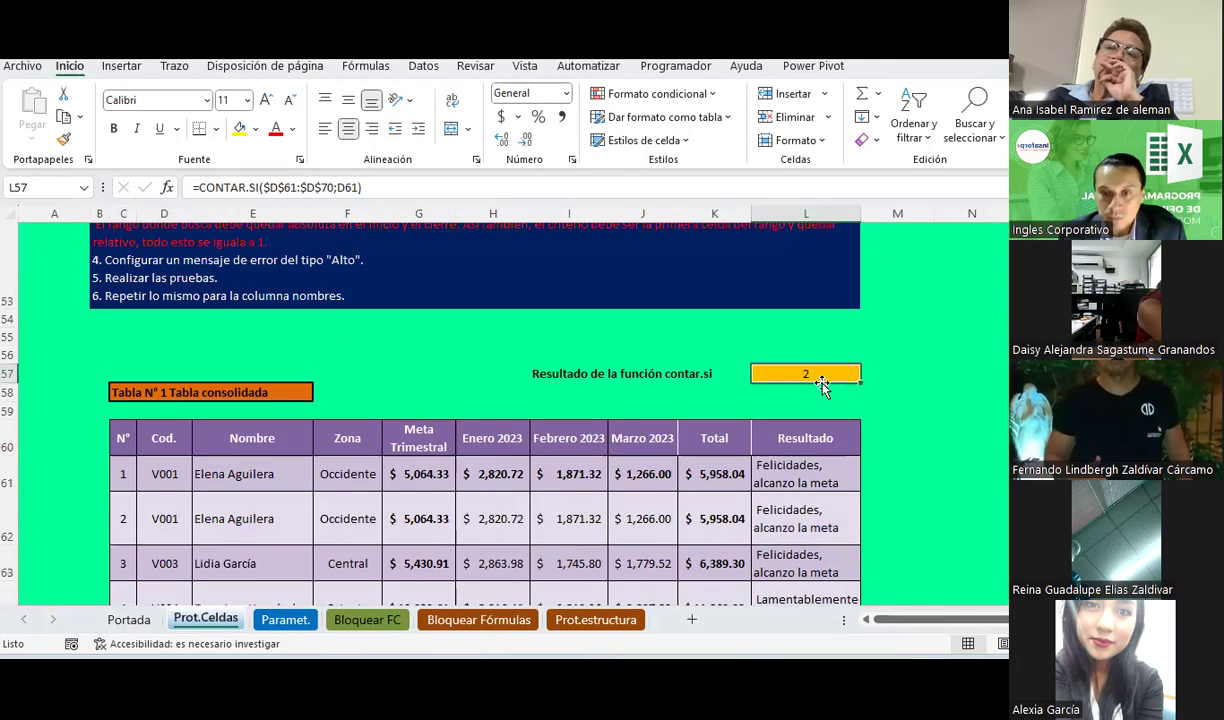
pyautogui.click(799, 343)
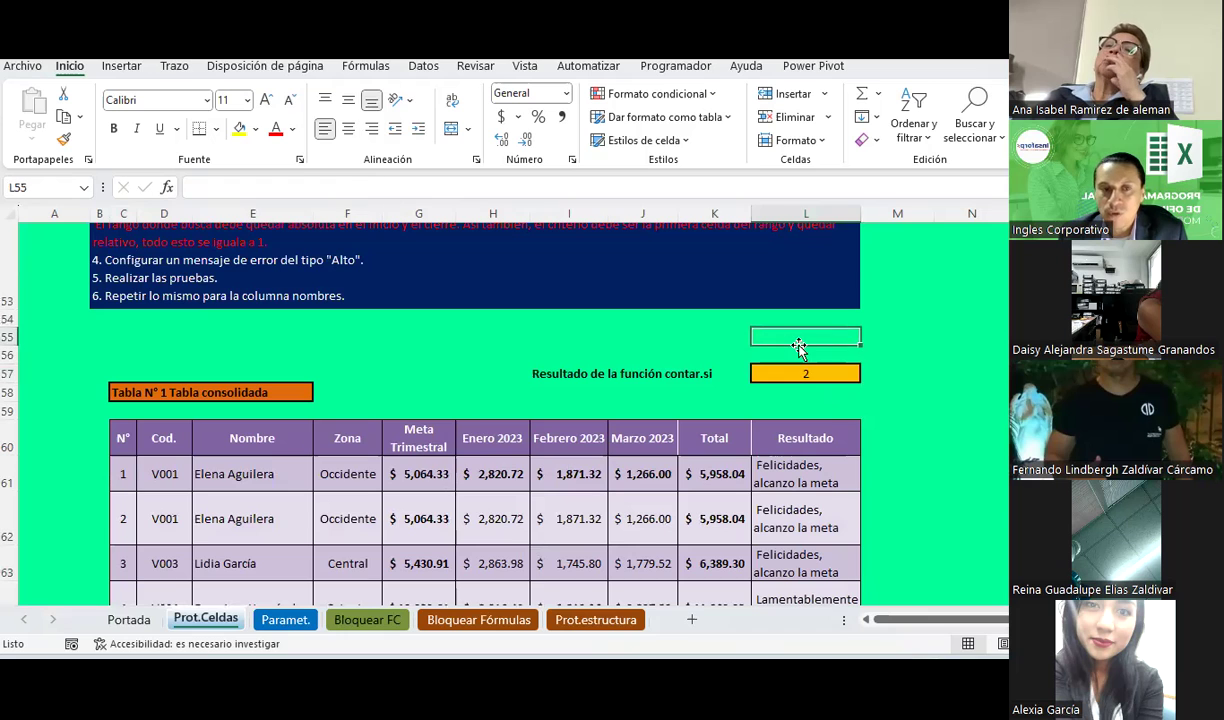
pyautogui.click(167, 188)
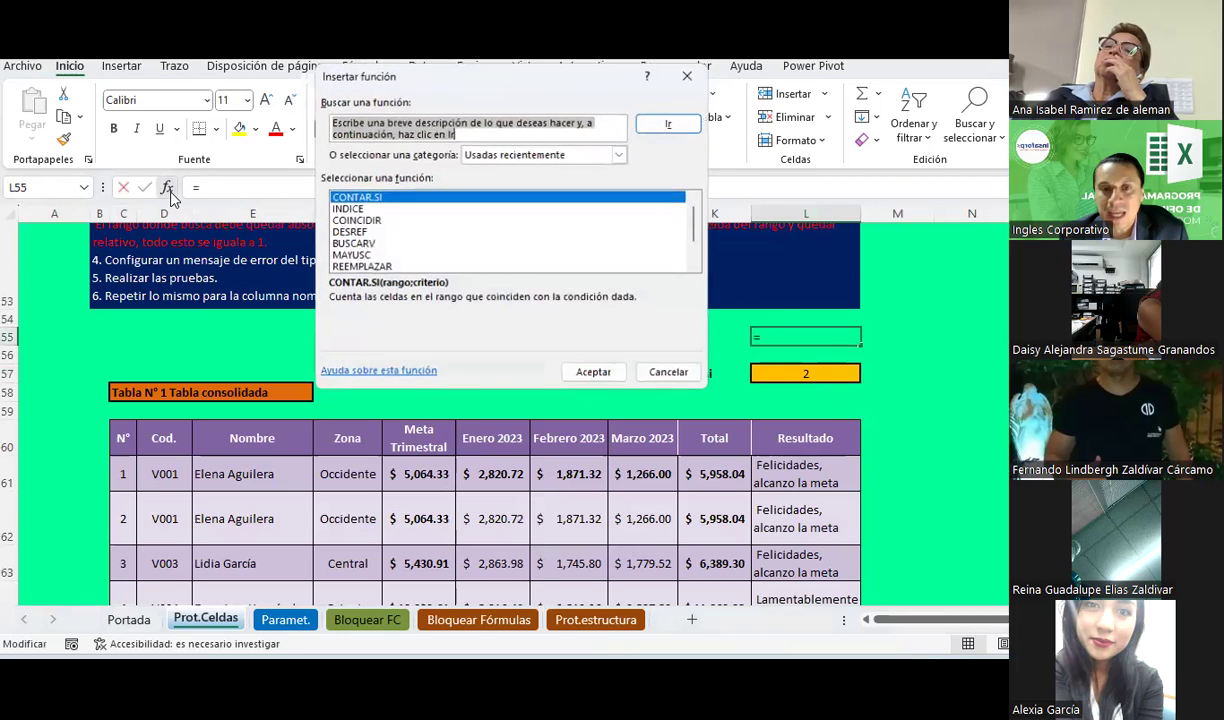
pyautogui.doubleClick(360, 197)
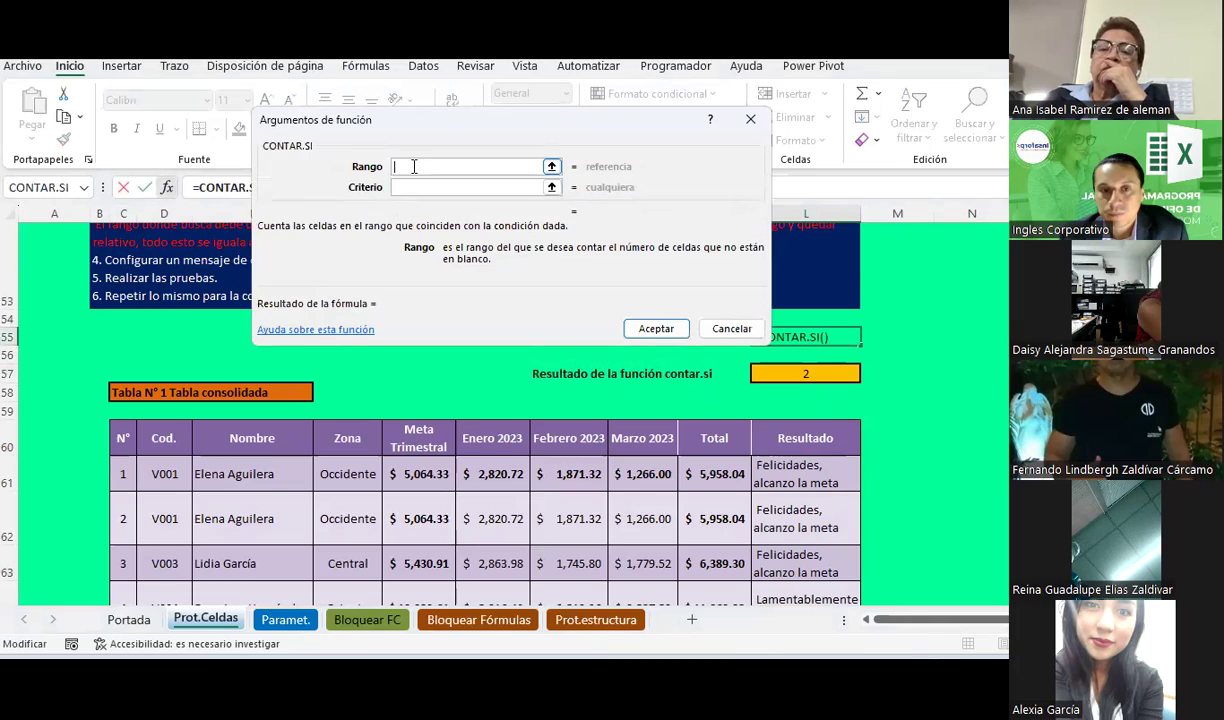
pyautogui.scroll(-2, 237, 461)
pyautogui.moveTo(168, 362)
pyautogui.mouseDown()
pyautogui.moveTo(155, 540)
pyautogui.moveTo(165, 574)
pyautogui.mouseUp()
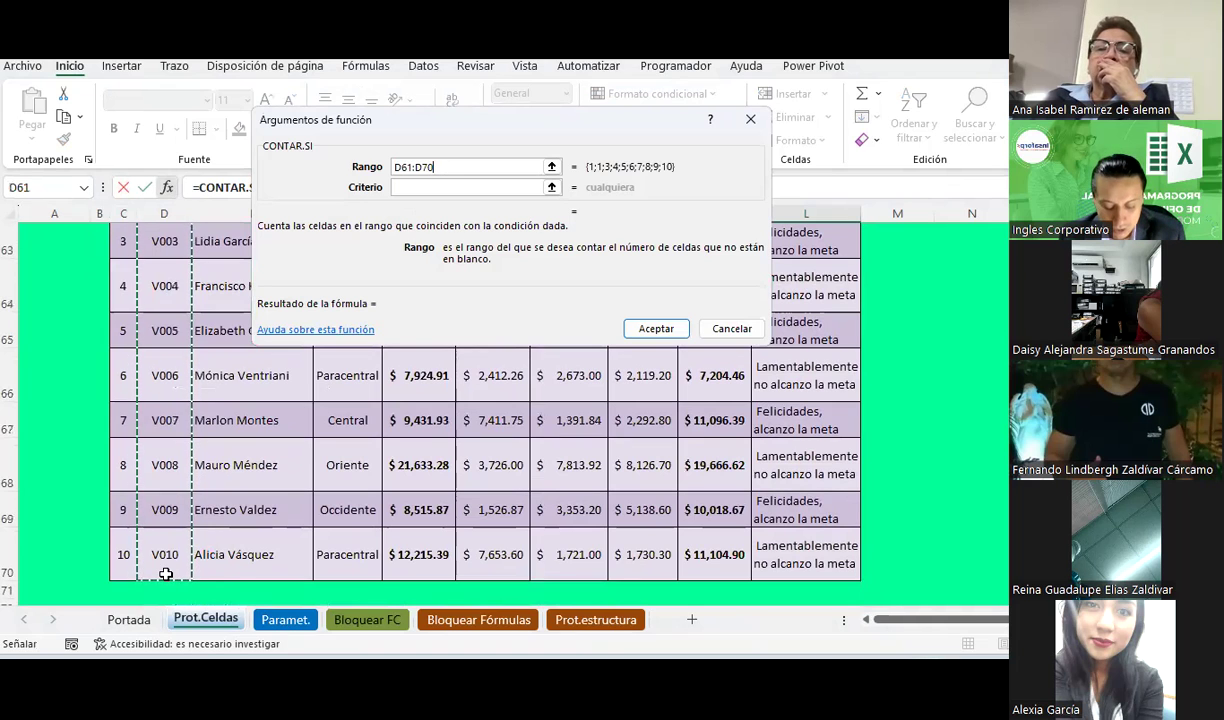
pyautogui.scroll(3, 165, 574)
pyautogui.press('F4')
pyautogui.click(426, 190)
pyautogui.write('1')
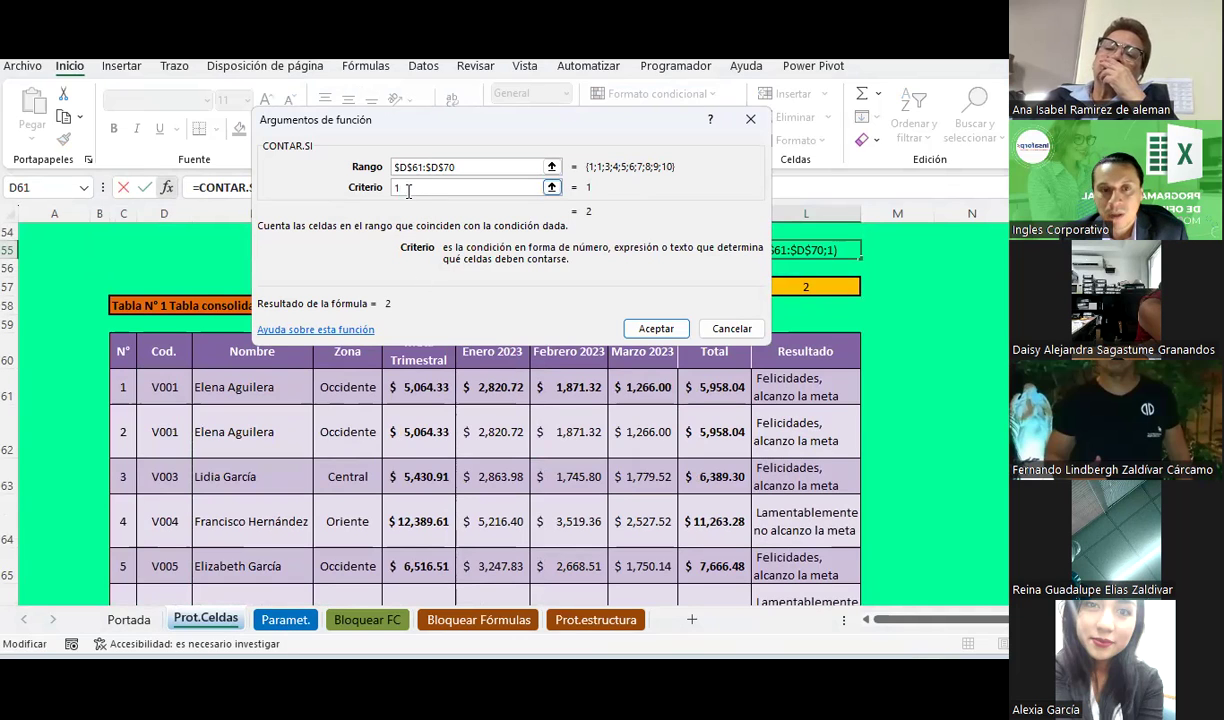
pyautogui.press('BackSpace')
pyautogui.click(164, 387)
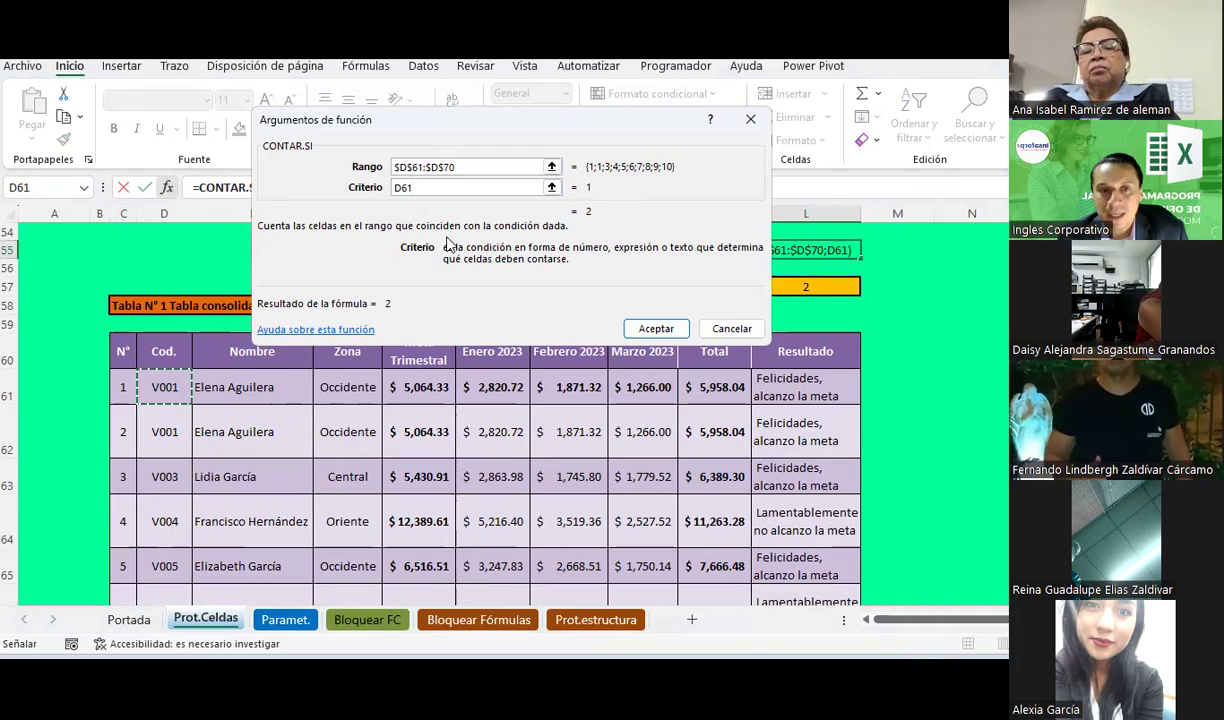
pyautogui.press('Escape')
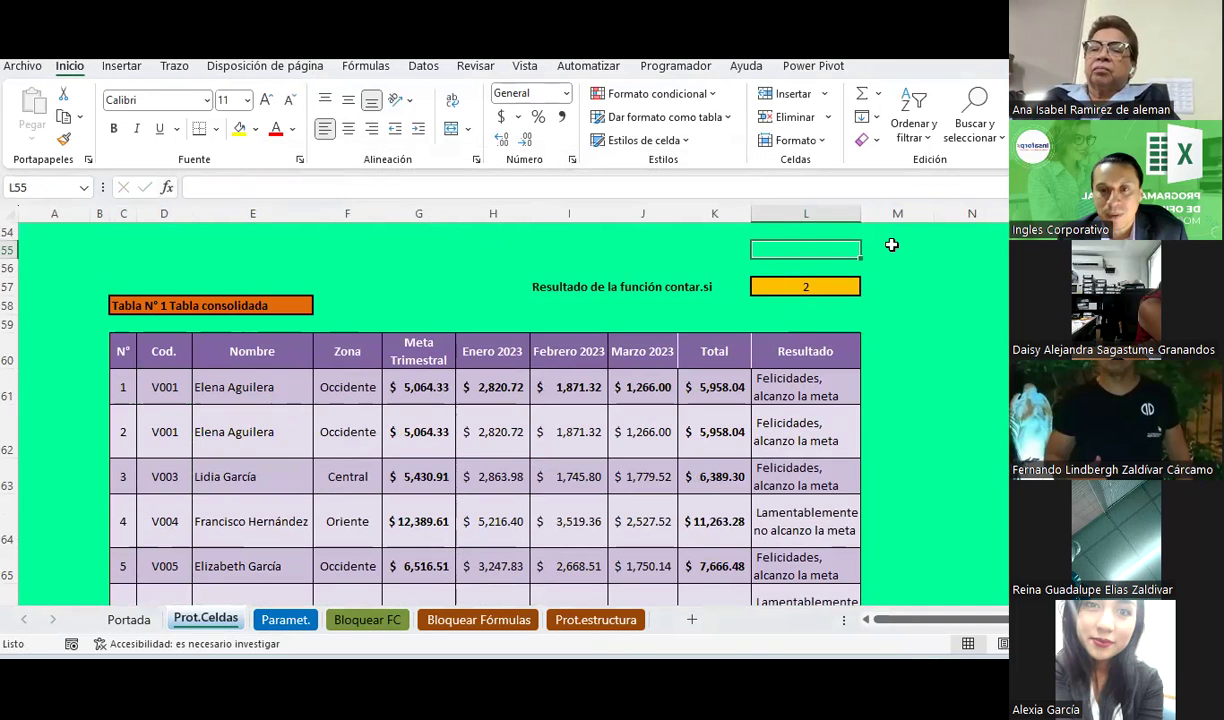
pyautogui.click(891, 245)
pyautogui.scroll(1, 889, 245)
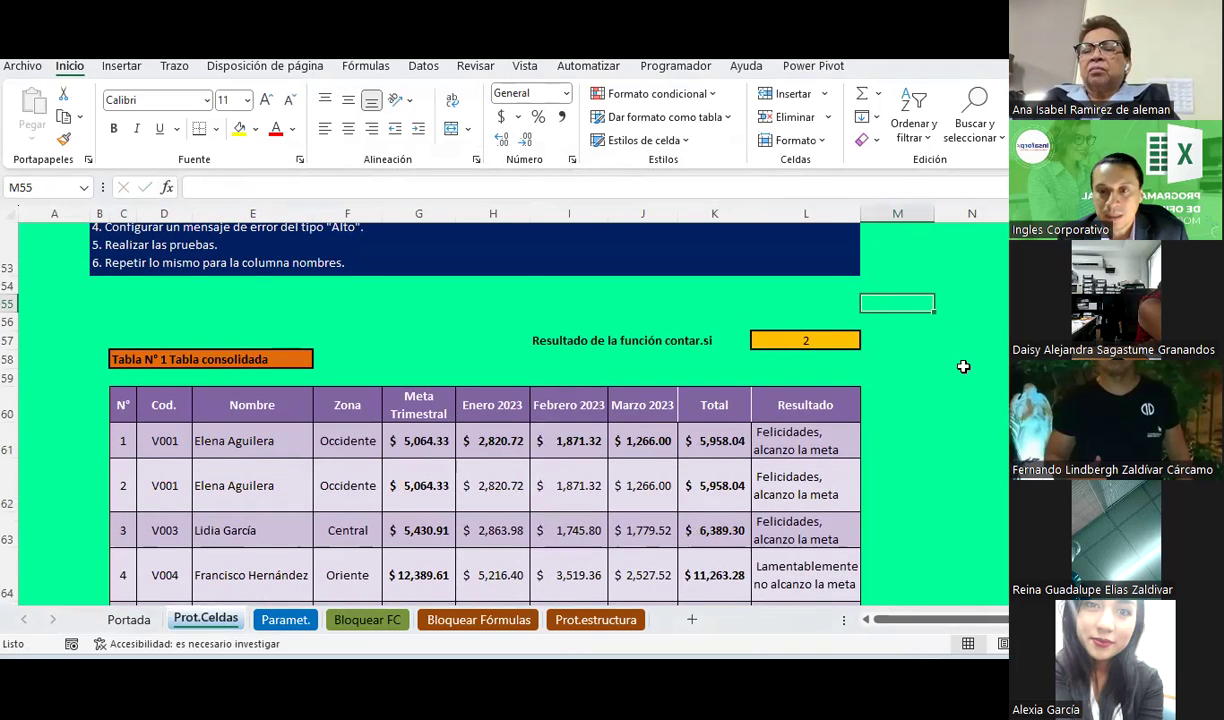
# - Add 'cRITERIO' and 'Rdo' headers in N56:O56 and give N56:O57 the orange result formatting
pyautogui.click(941, 318)
pyautogui.write('cRIT')
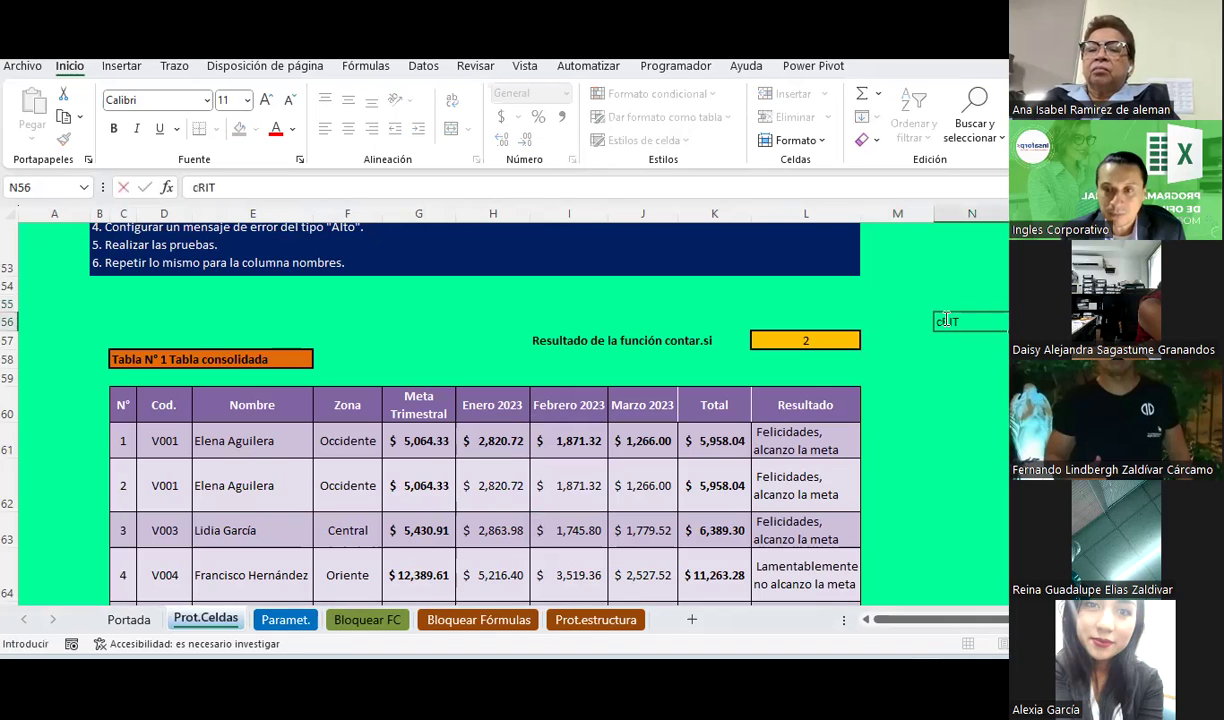
pyautogui.write('ERIO')
pyautogui.press('Left')
pyautogui.press('Left')
pyautogui.press('Left')
pyautogui.press('Right')
pyautogui.press('Right')
pyautogui.press('Right')
pyautogui.press('Right')
pyautogui.write('Rdo')
pyautogui.press('Return')
pyautogui.click(795, 340)
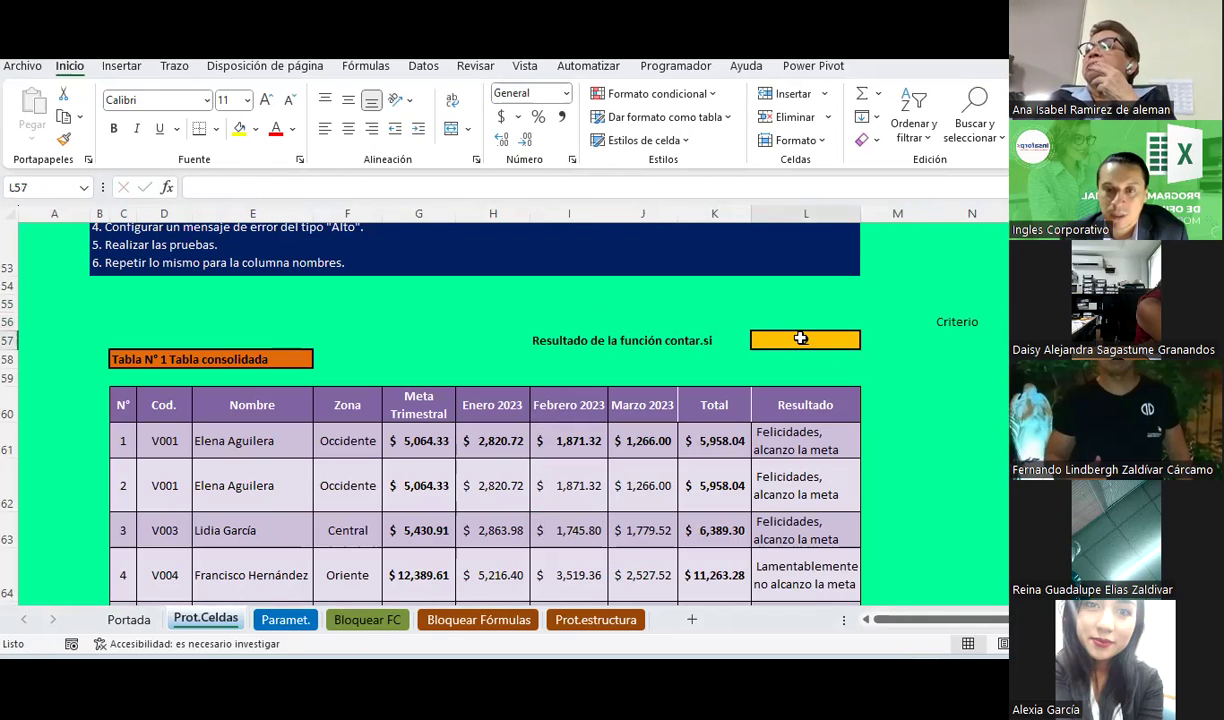
pyautogui.click(63, 139)
pyautogui.moveTo(950, 322)
pyautogui.mouseDown()
pyautogui.moveTo(1015, 345)
pyautogui.moveTo(1007, 360)
pyautogui.mouseUp()
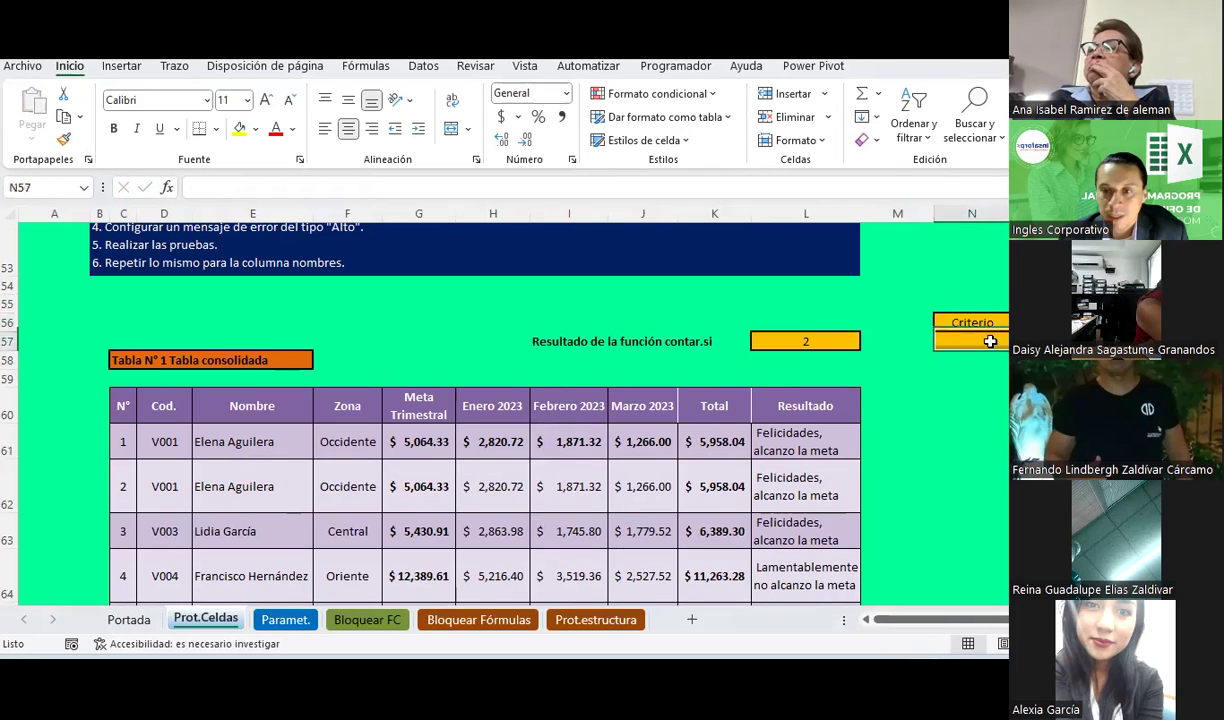
pyautogui.press('Right')
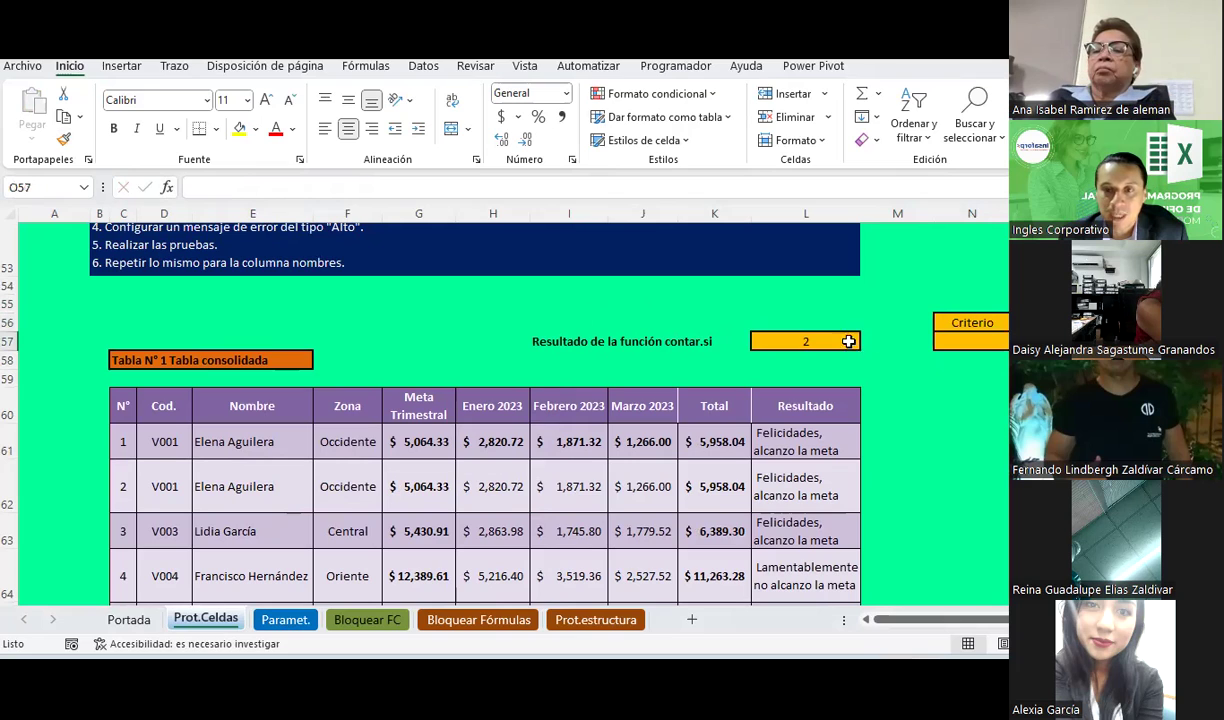
# - Enter criterion 1 under Criterio and check the raw value behind code V001 in D61
pyautogui.click(979, 344)
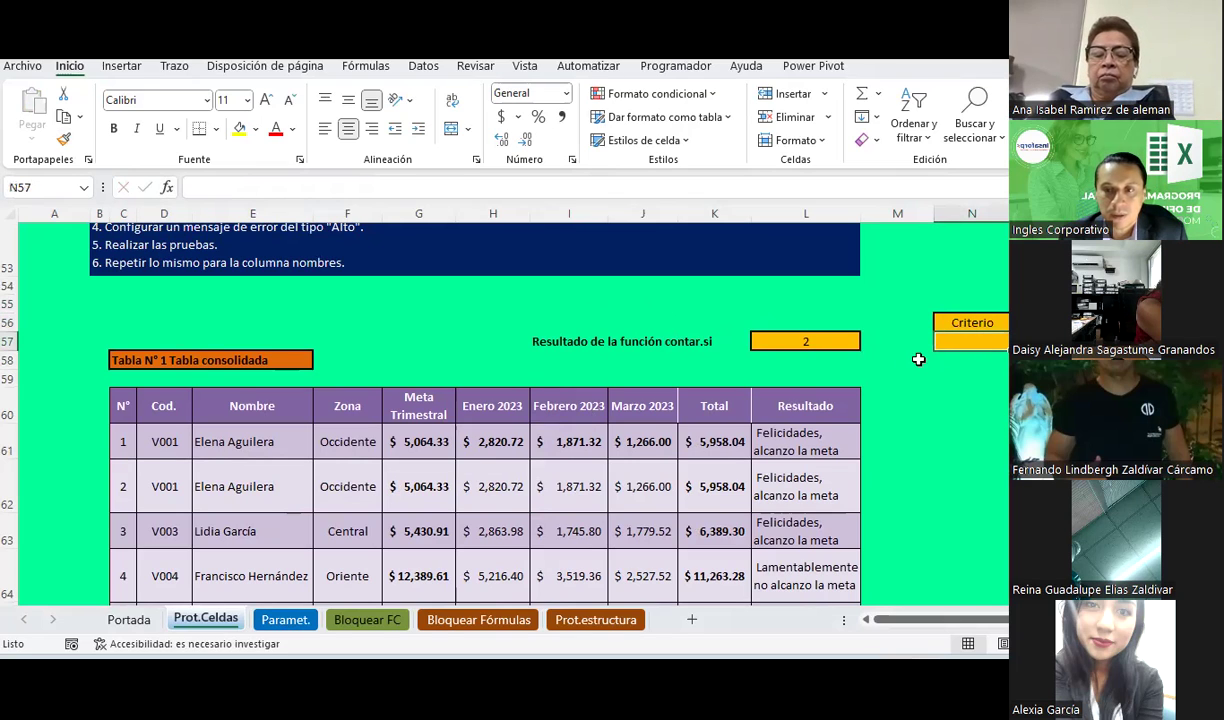
pyautogui.write('1')
pyautogui.click(1120, 405)
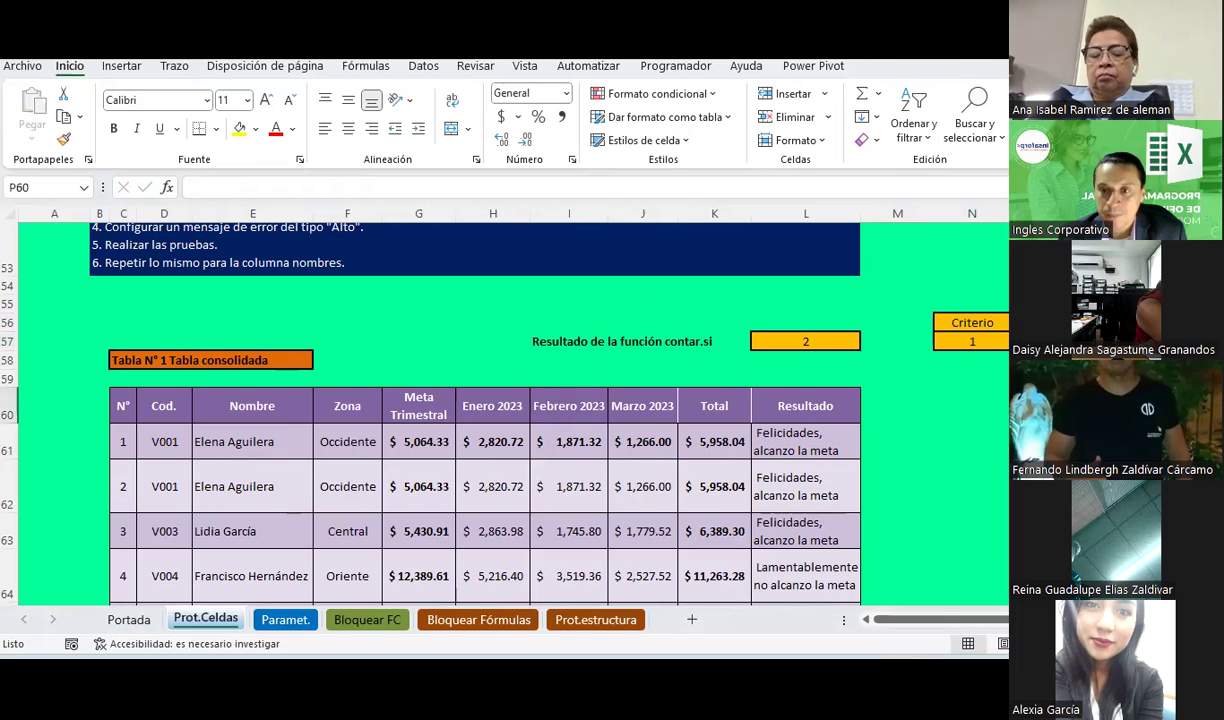
pyautogui.click(969, 331)
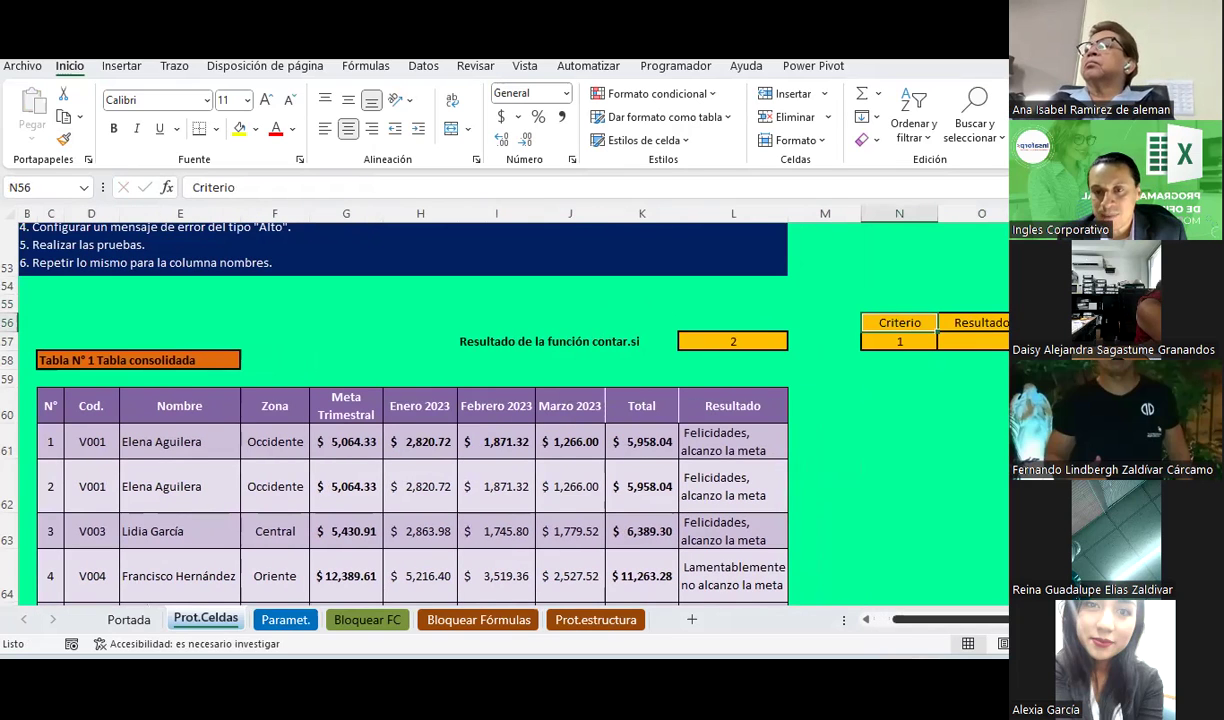
pyautogui.click(866, 341)
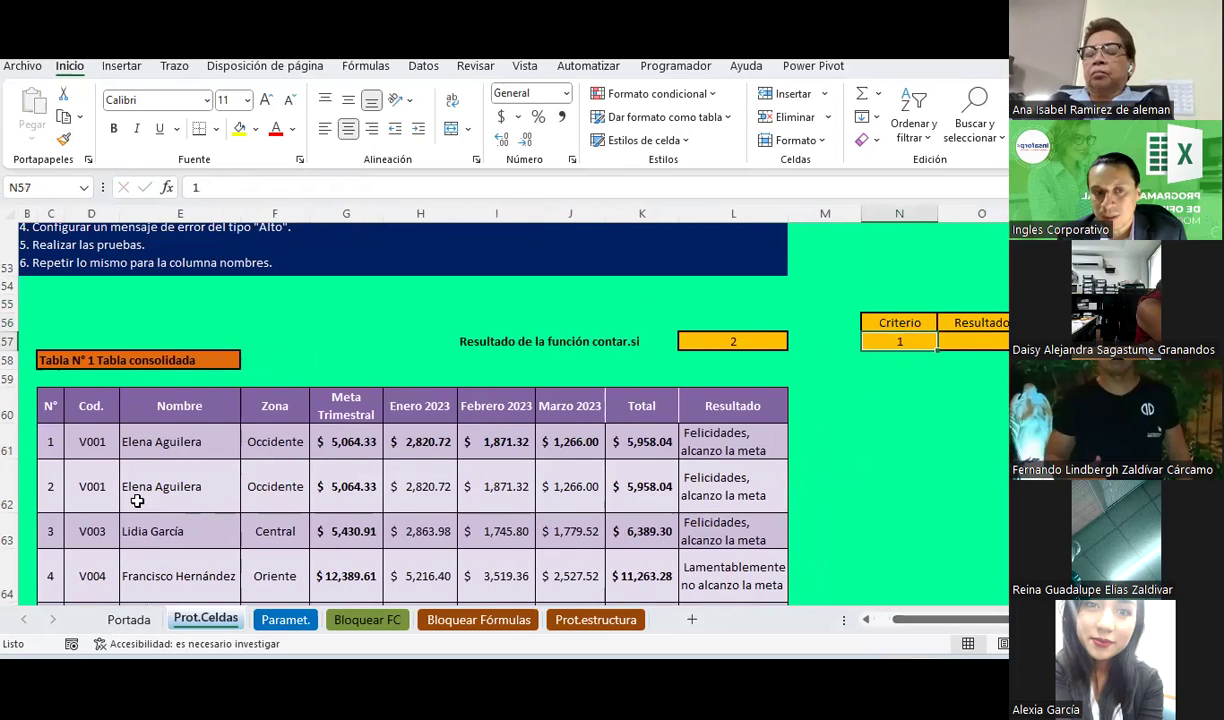
pyautogui.click(72, 447)
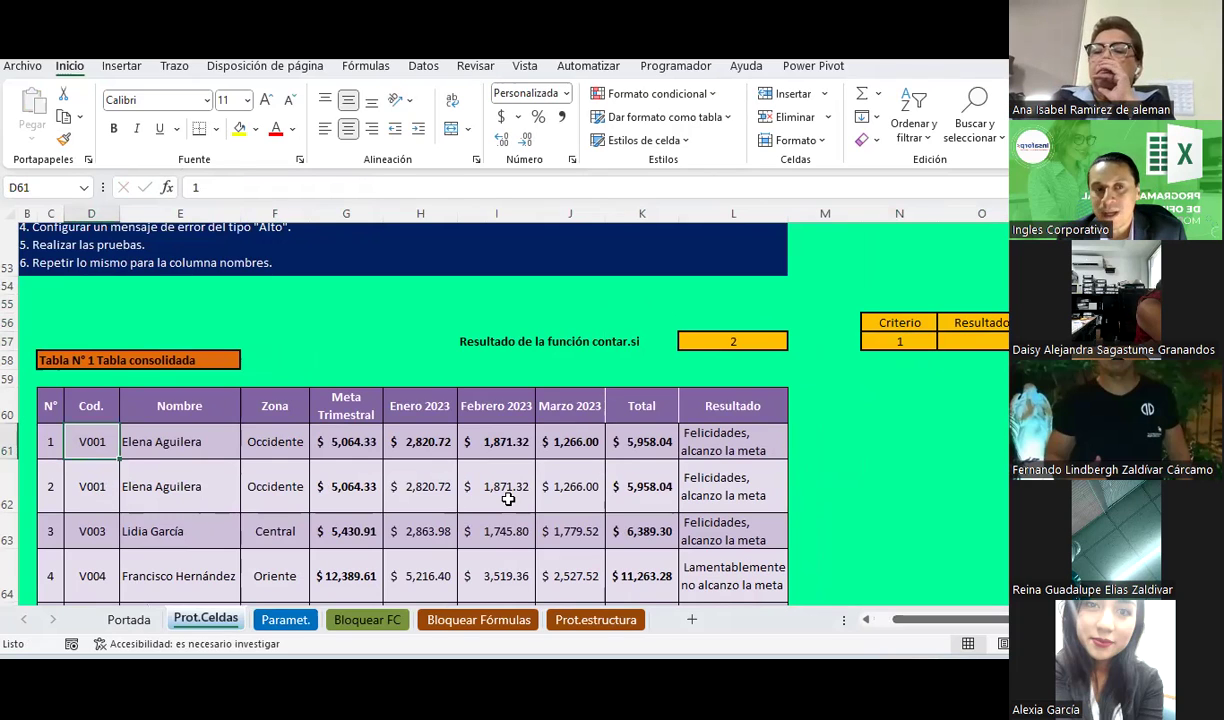
pyautogui.press('F2')
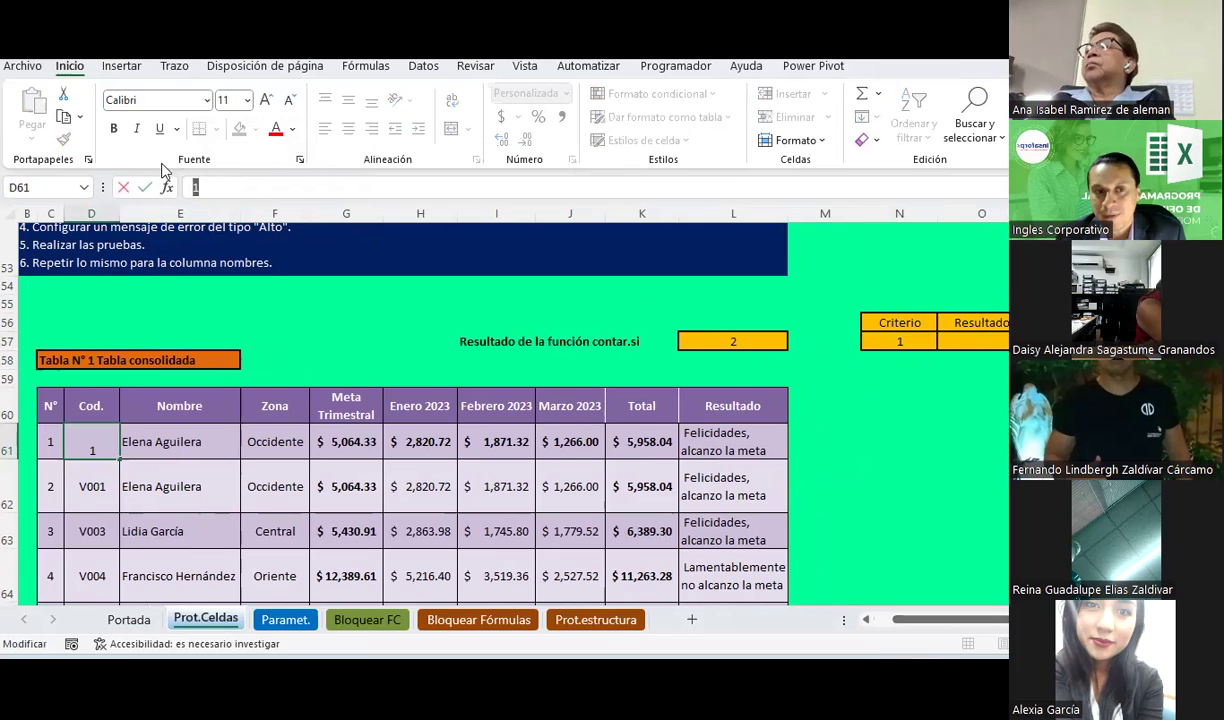
pyautogui.press('Escape')
# - In O57, insert a CONTAR.SI formula counting N57's criterion over the absolute Cod. range
pyautogui.click(970, 340)
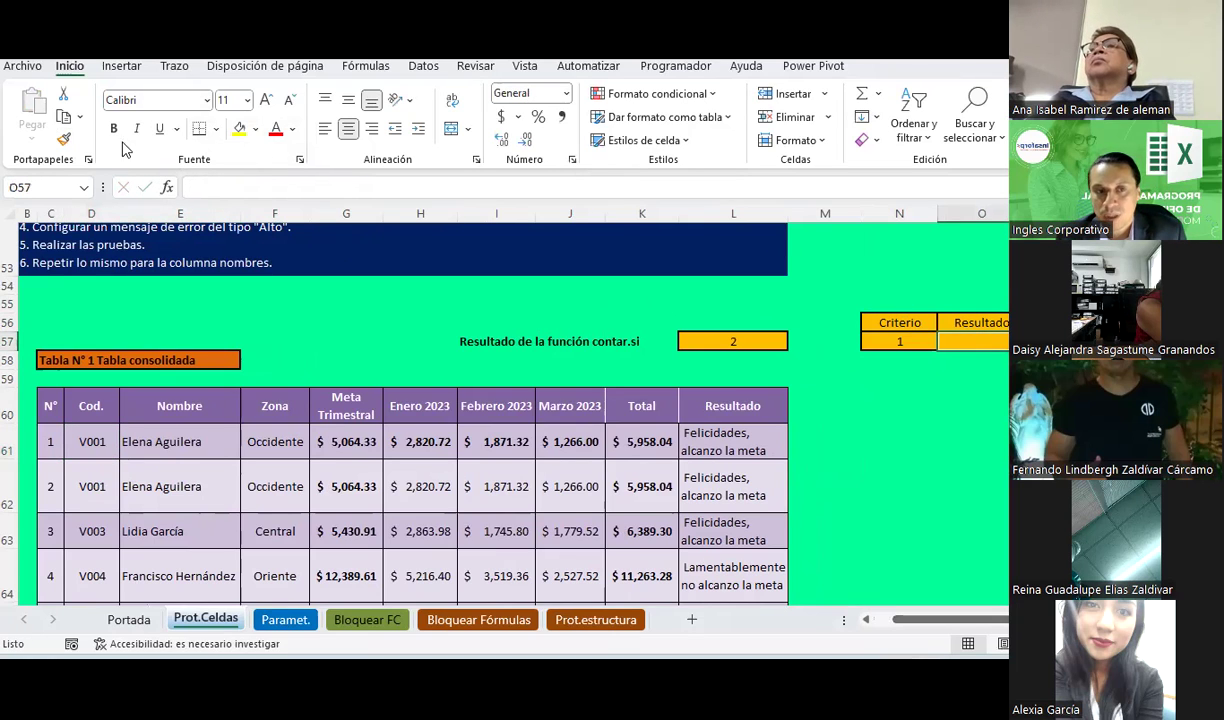
pyautogui.click(167, 187)
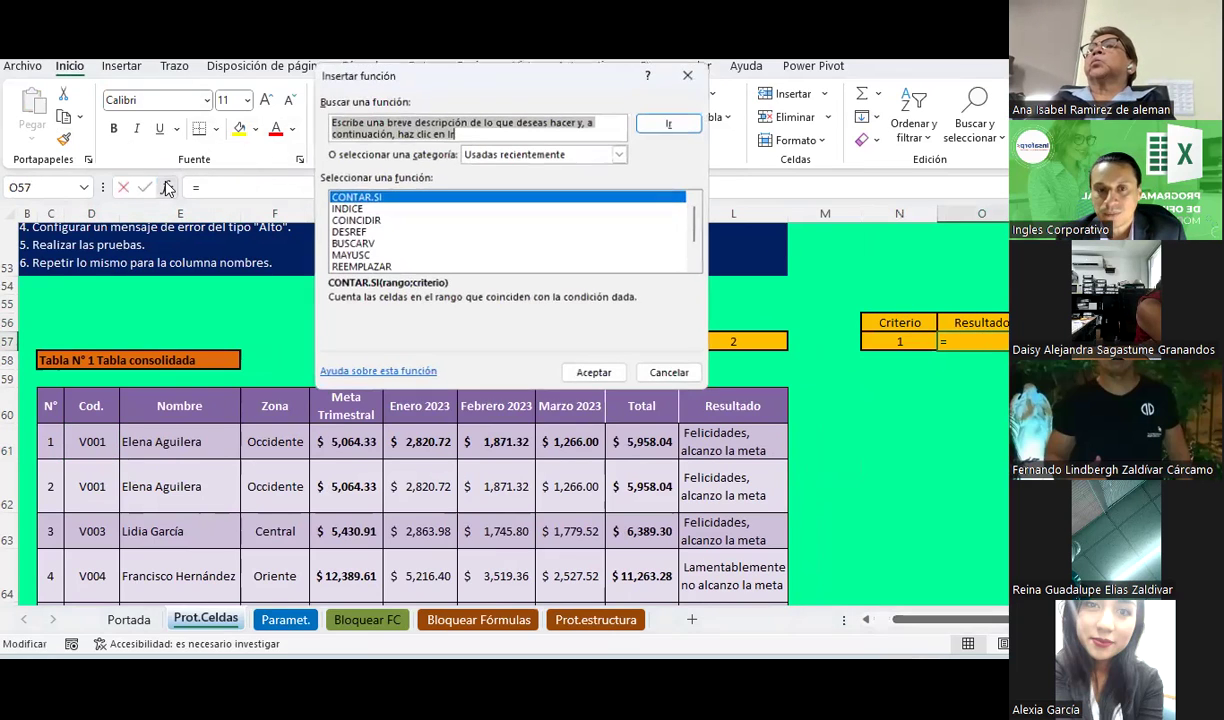
pyautogui.click(352, 196)
pyautogui.doubleClick(352, 196)
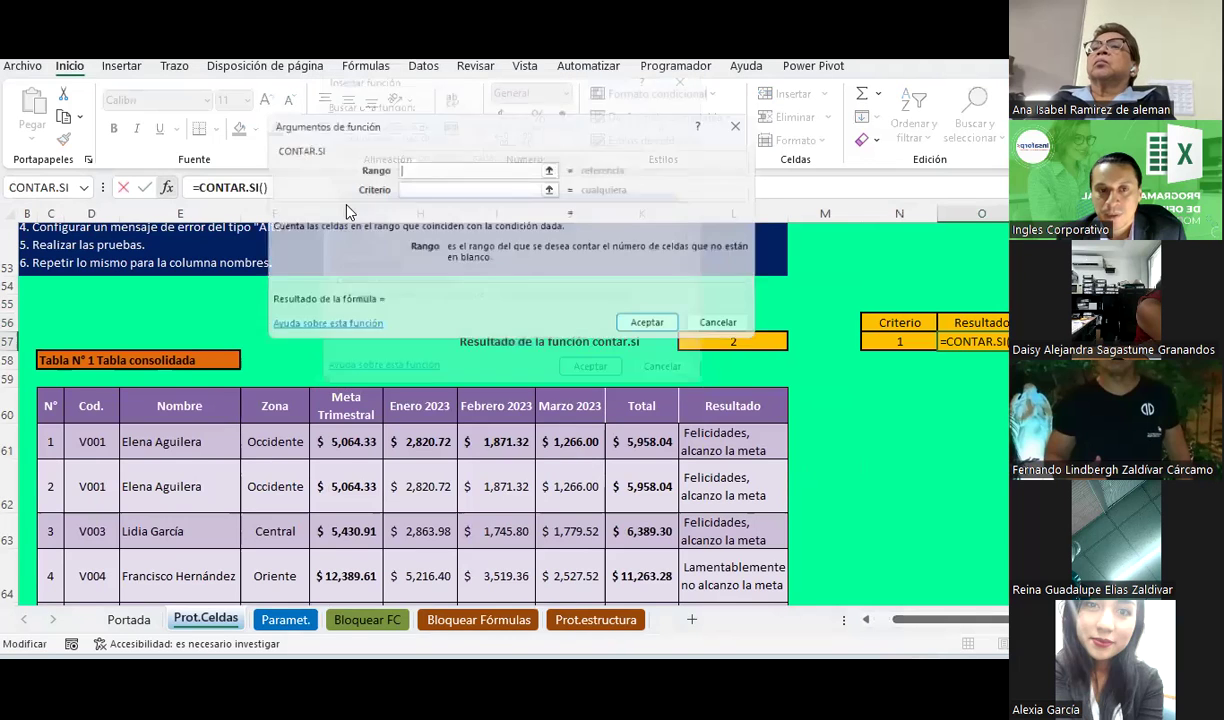
pyautogui.scroll(-2, 170, 355)
pyautogui.moveTo(95, 325)
pyautogui.mouseDown()
pyautogui.moveTo(71, 580)
pyautogui.moveTo(89, 580)
pyautogui.mouseUp()
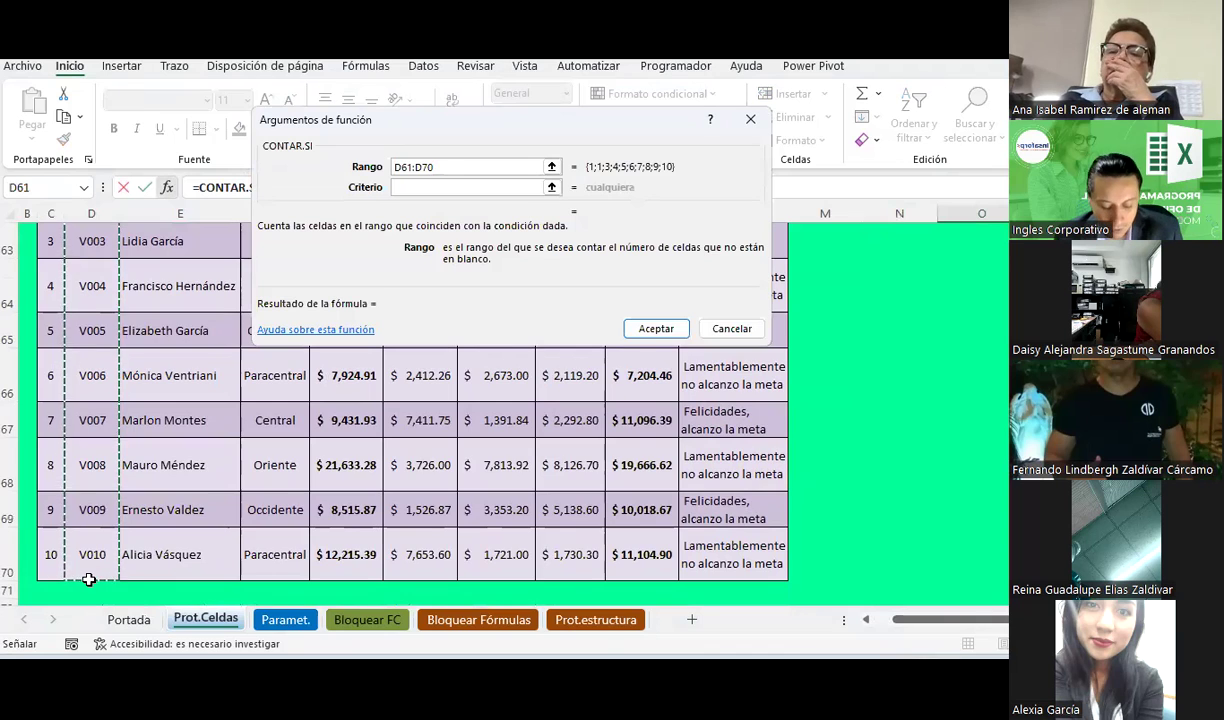
pyautogui.press('F4')
pyautogui.click(551, 187)
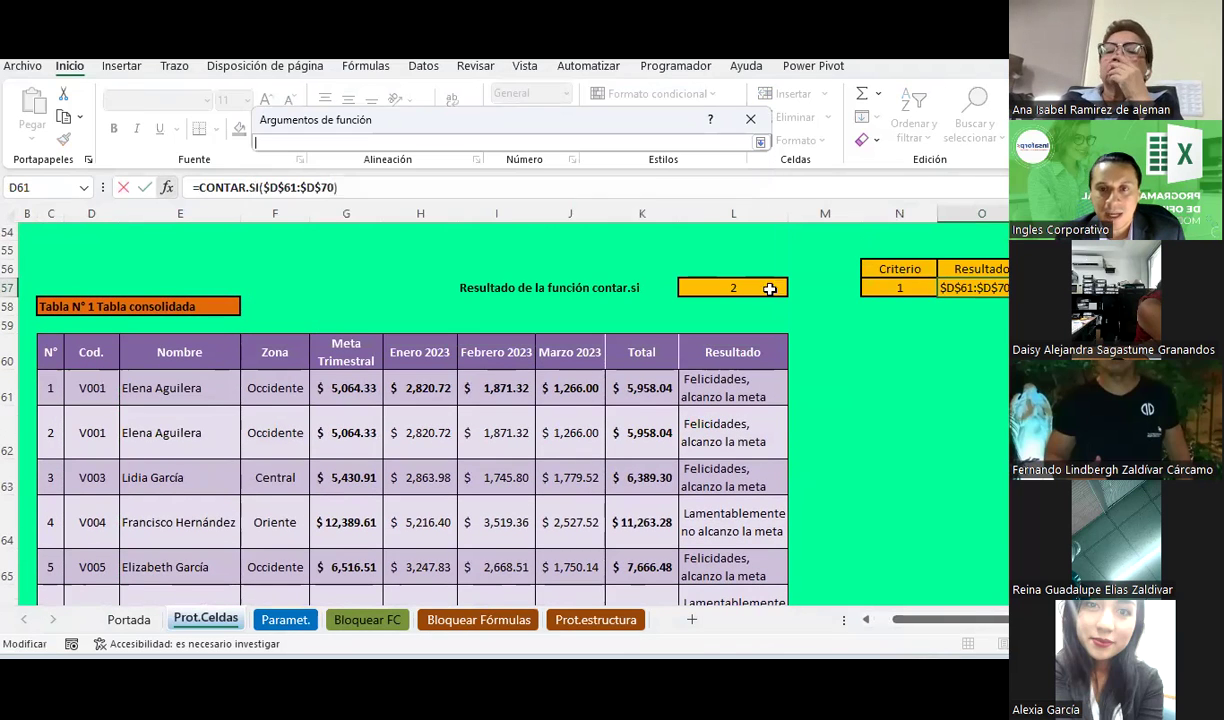
pyautogui.click(900, 287)
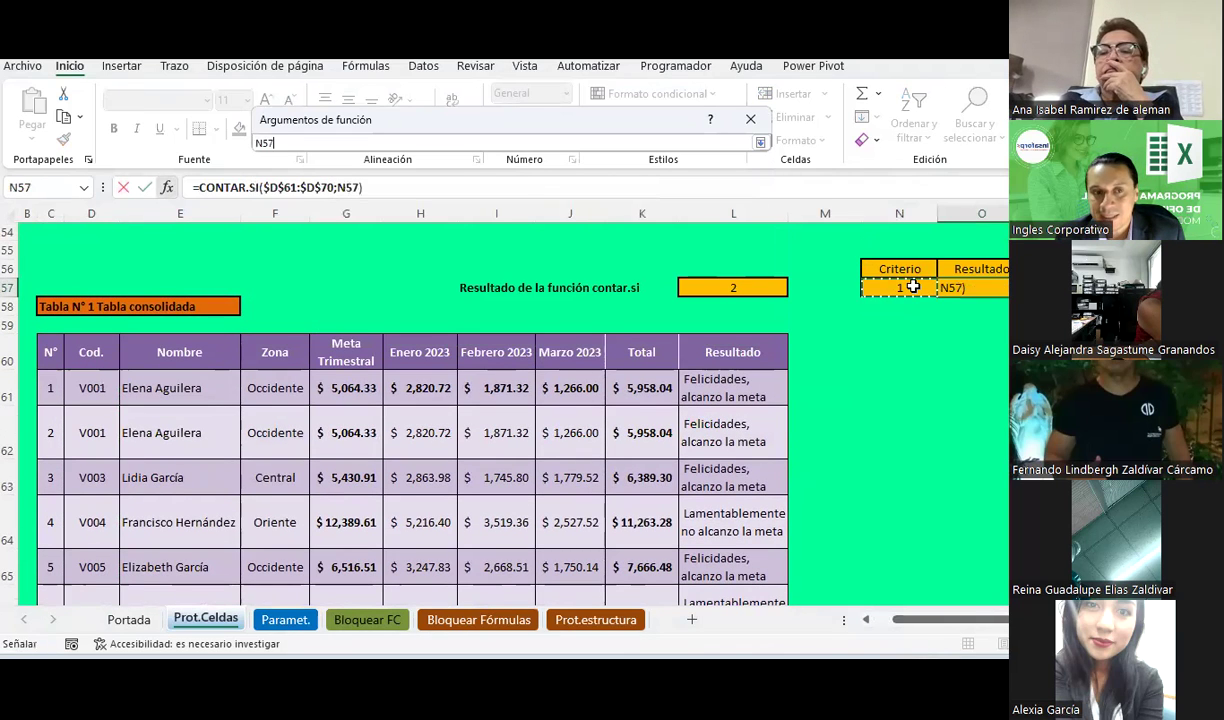
pyautogui.click(759, 142)
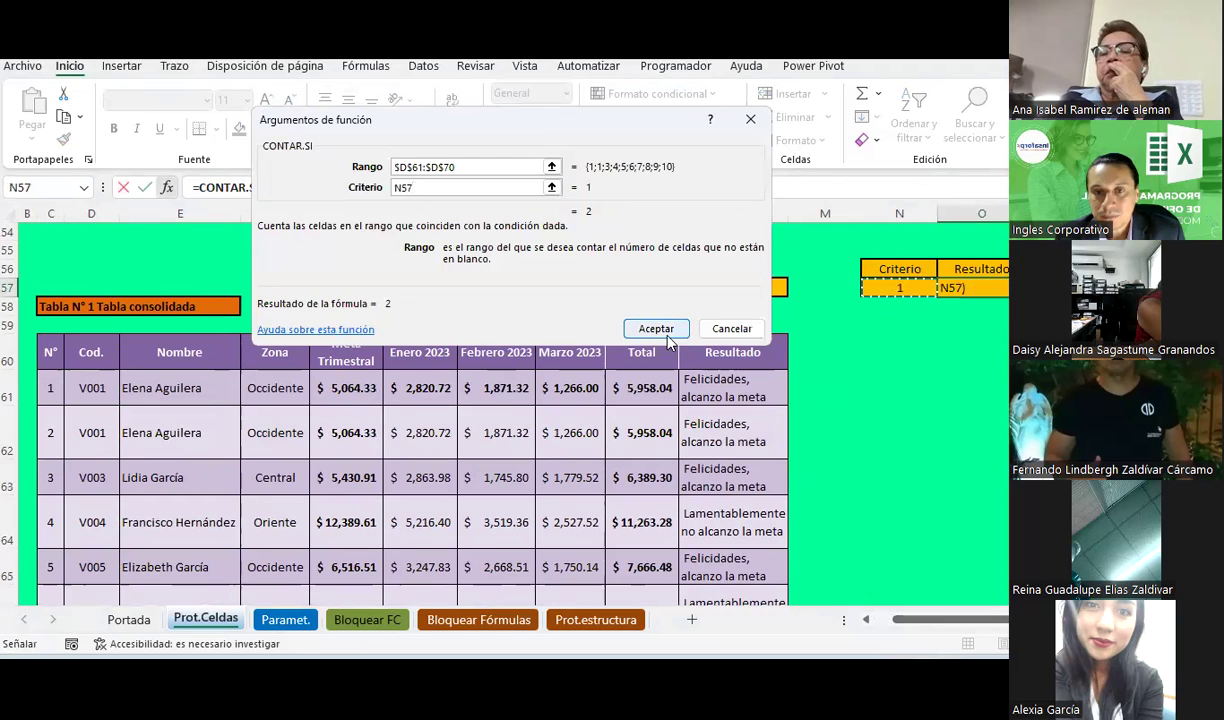
pyautogui.click(656, 328)
# - Check the new O57 formula, then bold the N56:O56 header labels
pyautogui.click(942, 395)
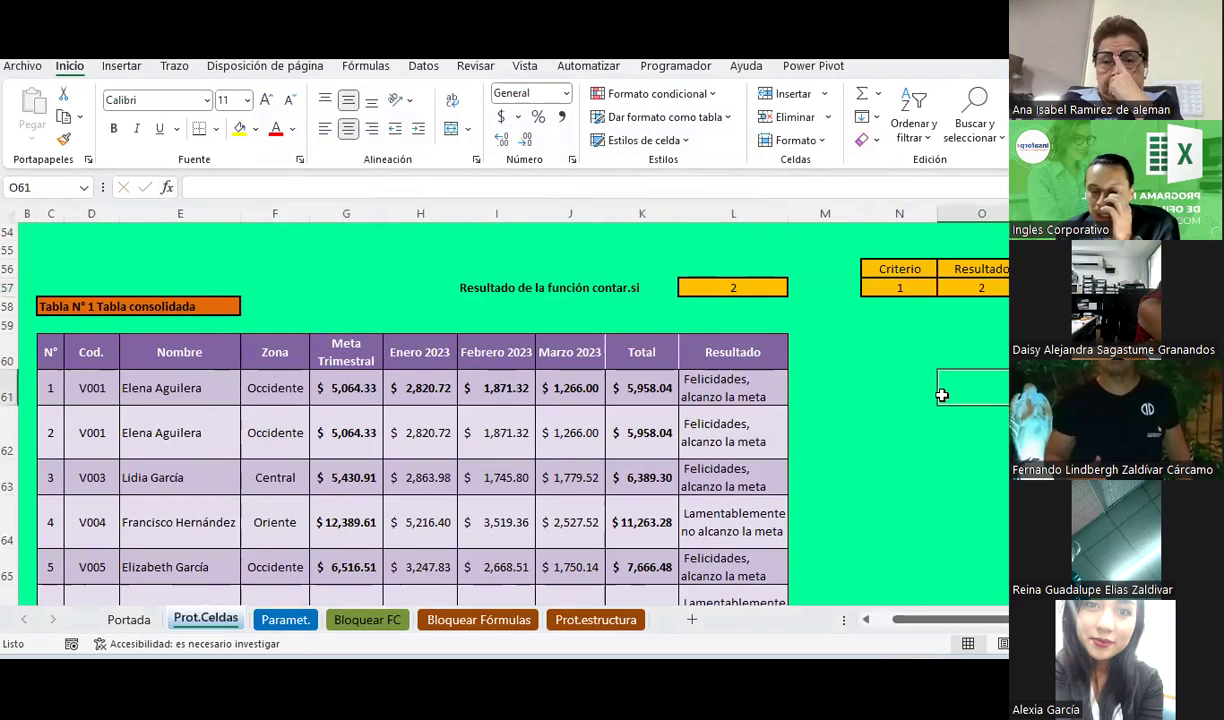
pyautogui.click(916, 297)
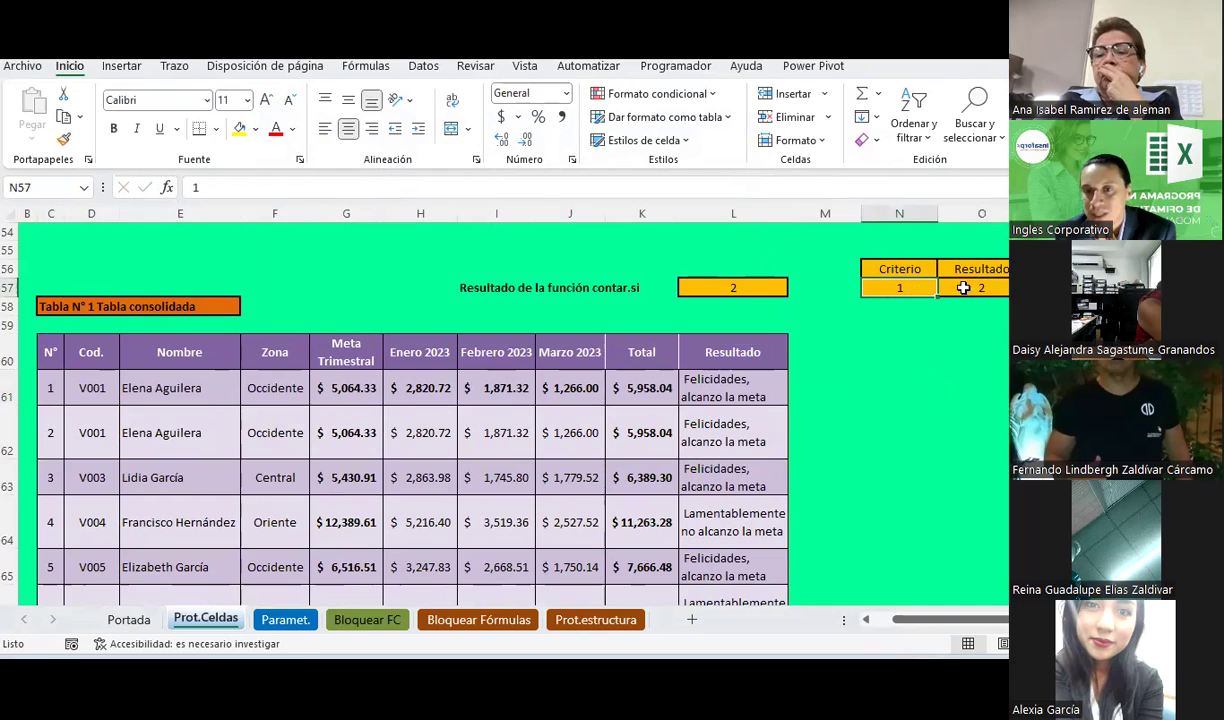
pyautogui.click(975, 286)
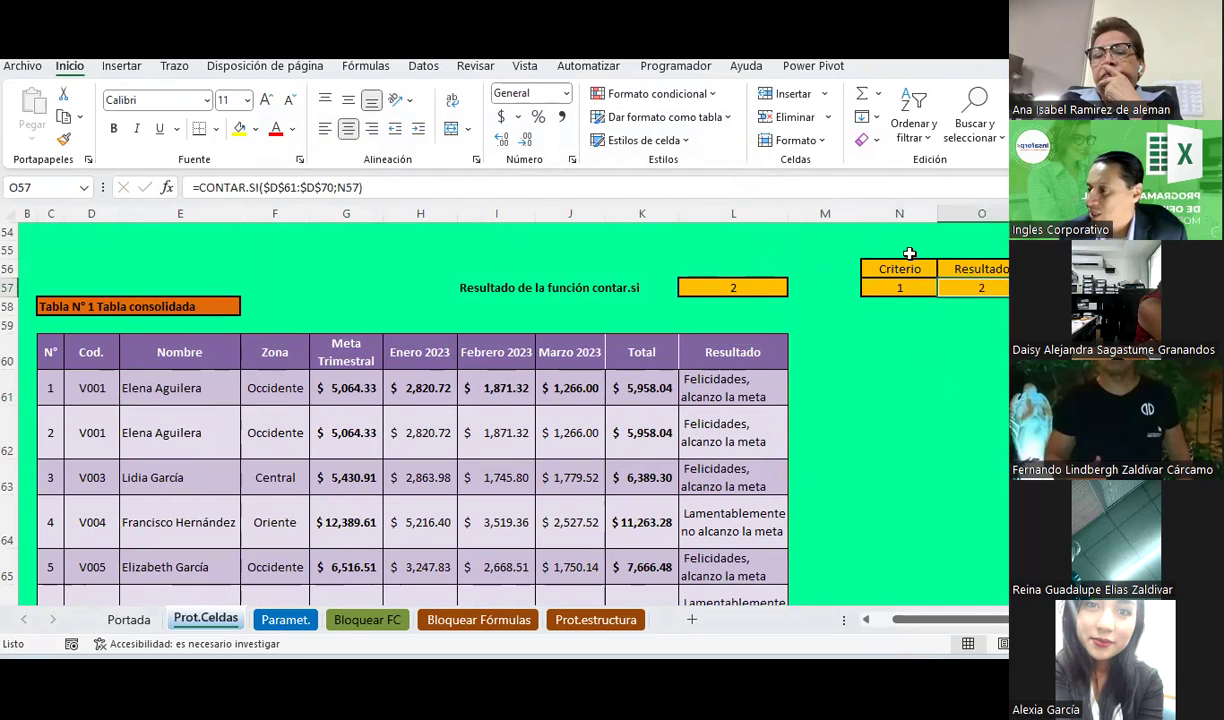
pyautogui.moveTo(910, 266); pyautogui.dragTo(945, 266)
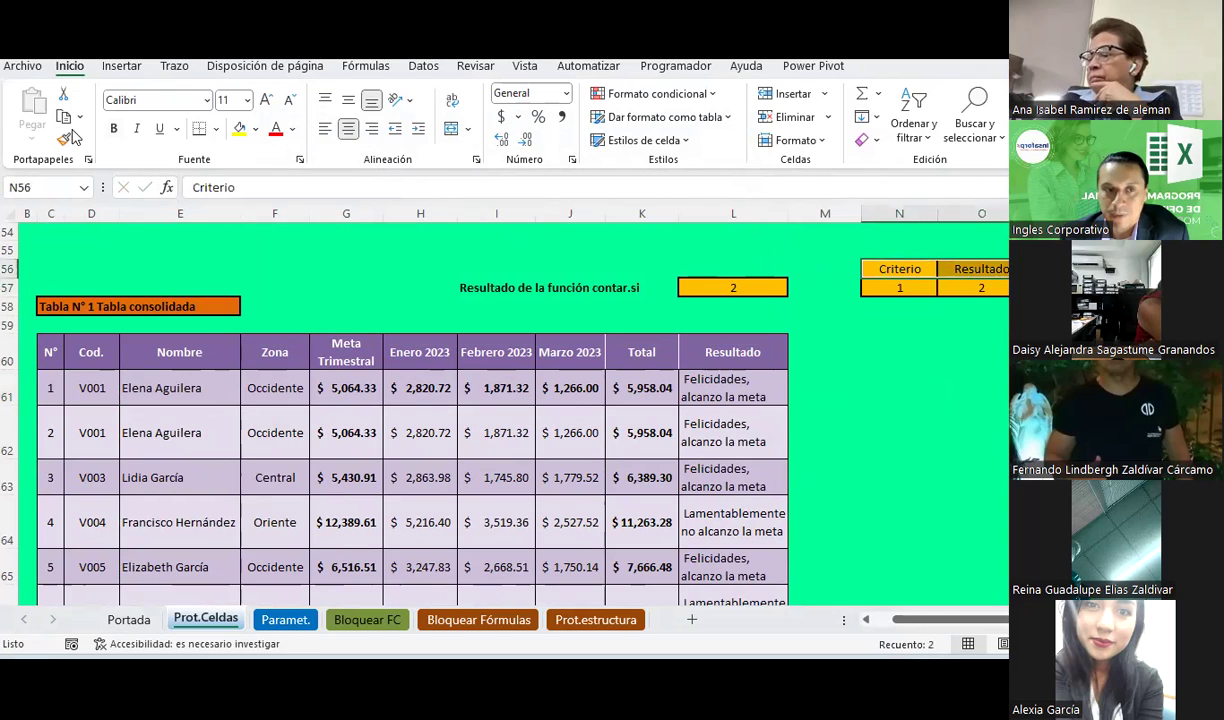
pyautogui.click(113, 130)
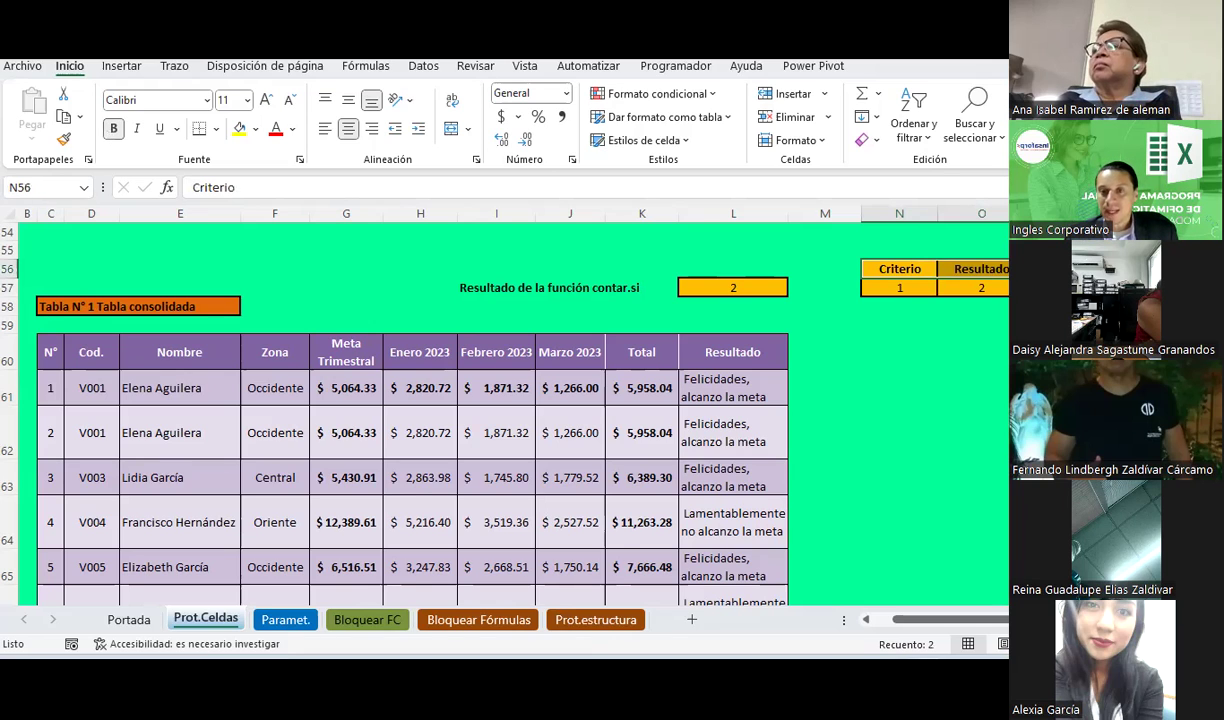
# - Fill the Criterio value cell N57 with red
pyautogui.click(960, 287)
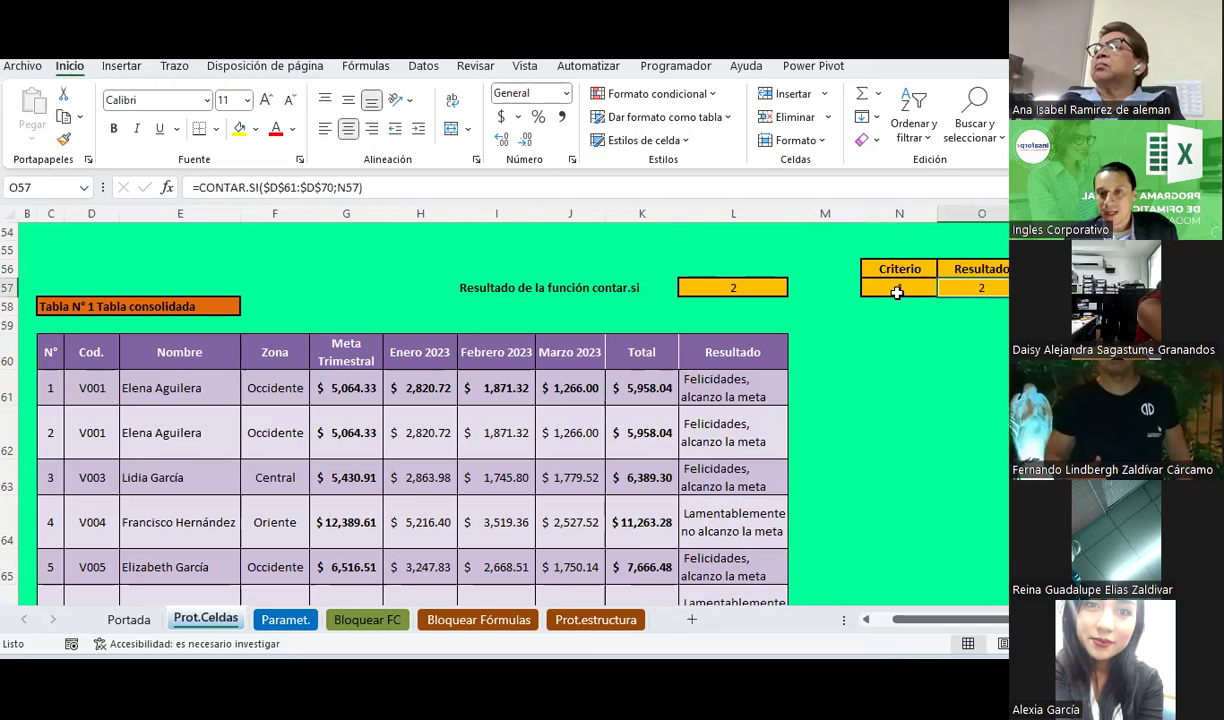
pyautogui.click(897, 289)
pyautogui.click(255, 129)
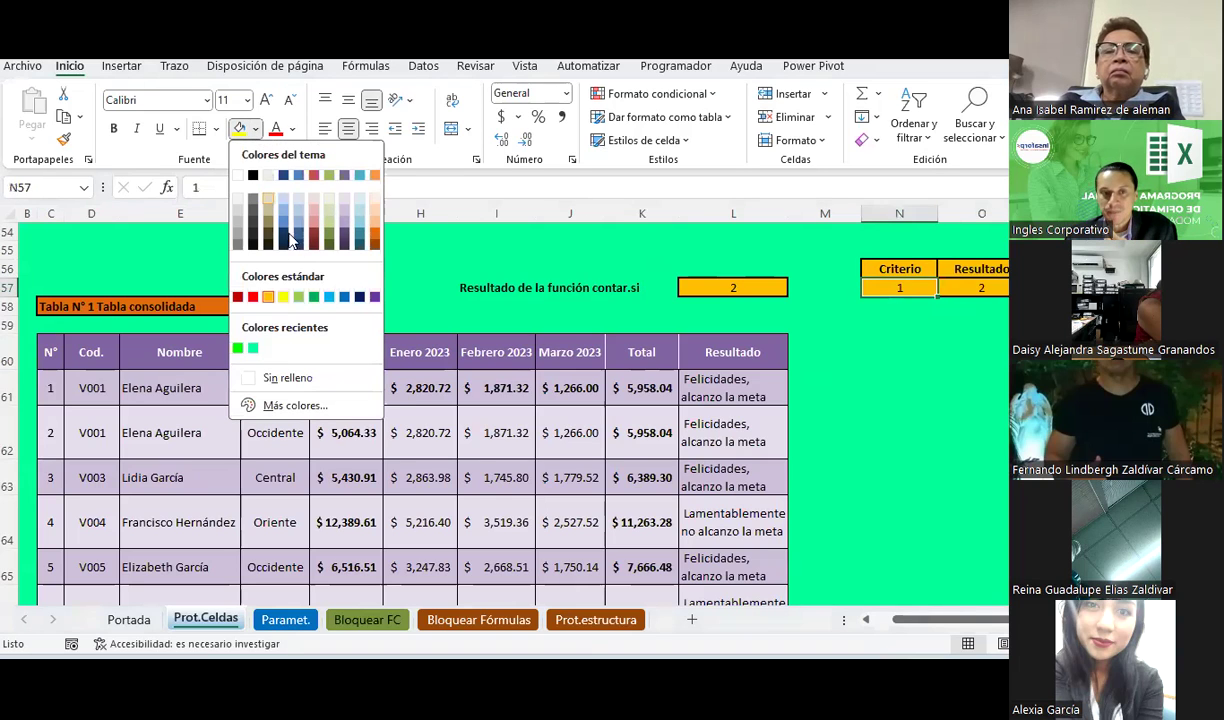
pyautogui.click(253, 297)
pyautogui.click(900, 345)
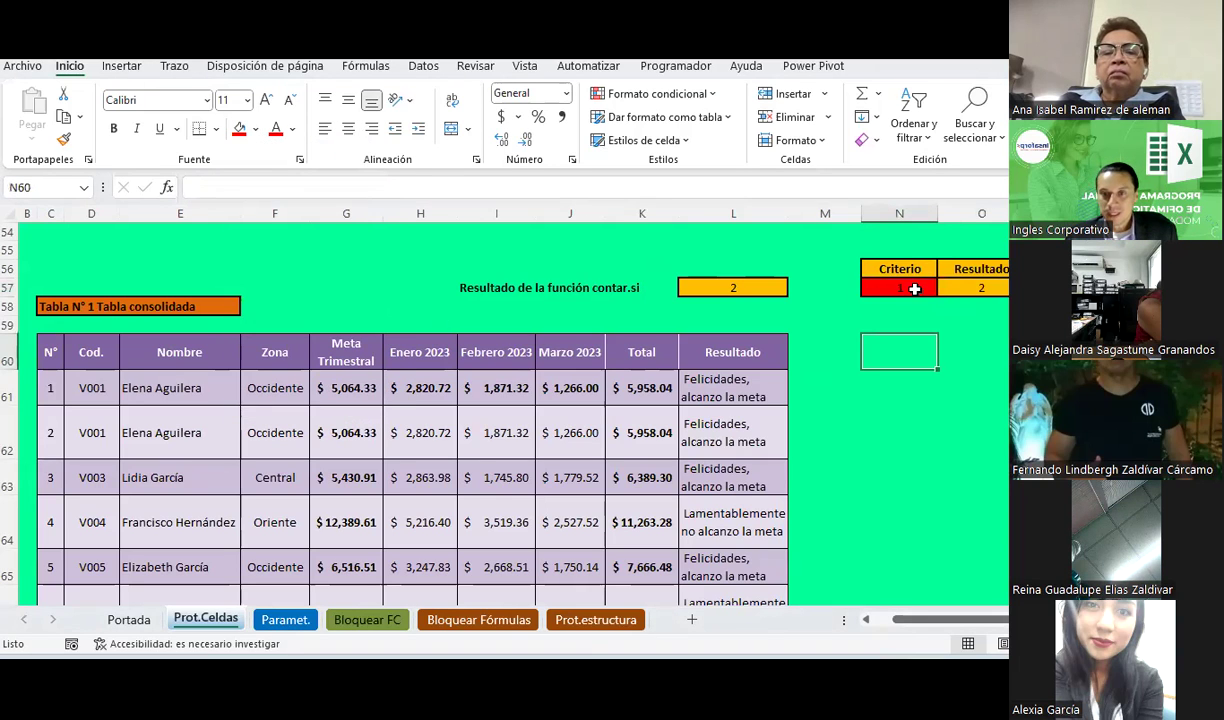
# - Review the COUNTIF formula's arguments in result cell O57
pyautogui.click(958, 287)
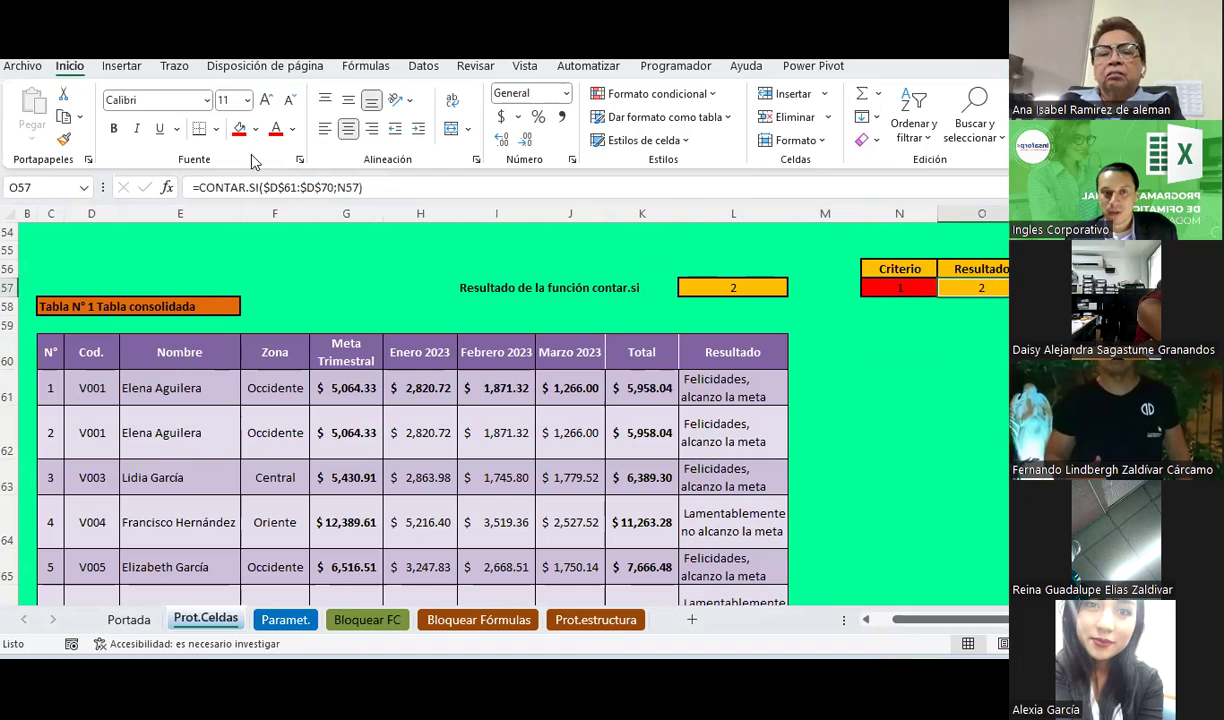
pyautogui.click(166, 190)
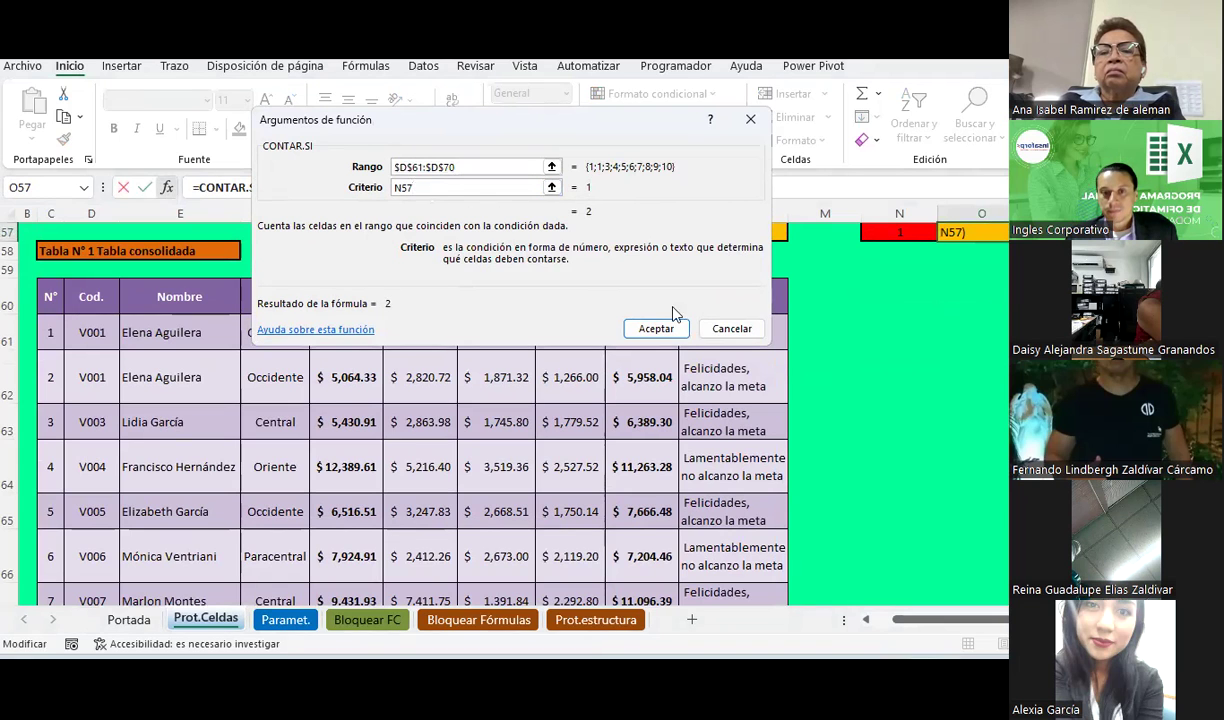
pyautogui.click(731, 328)
pyautogui.scroll(1, 951, 426)
pyautogui.scroll(1, 951, 426)
pyautogui.scroll(-1, 951, 426)
pyautogui.keyDown('ctrl'); pyautogui.scroll(1, 951, 426); pyautogui.keyUp('ctrl')
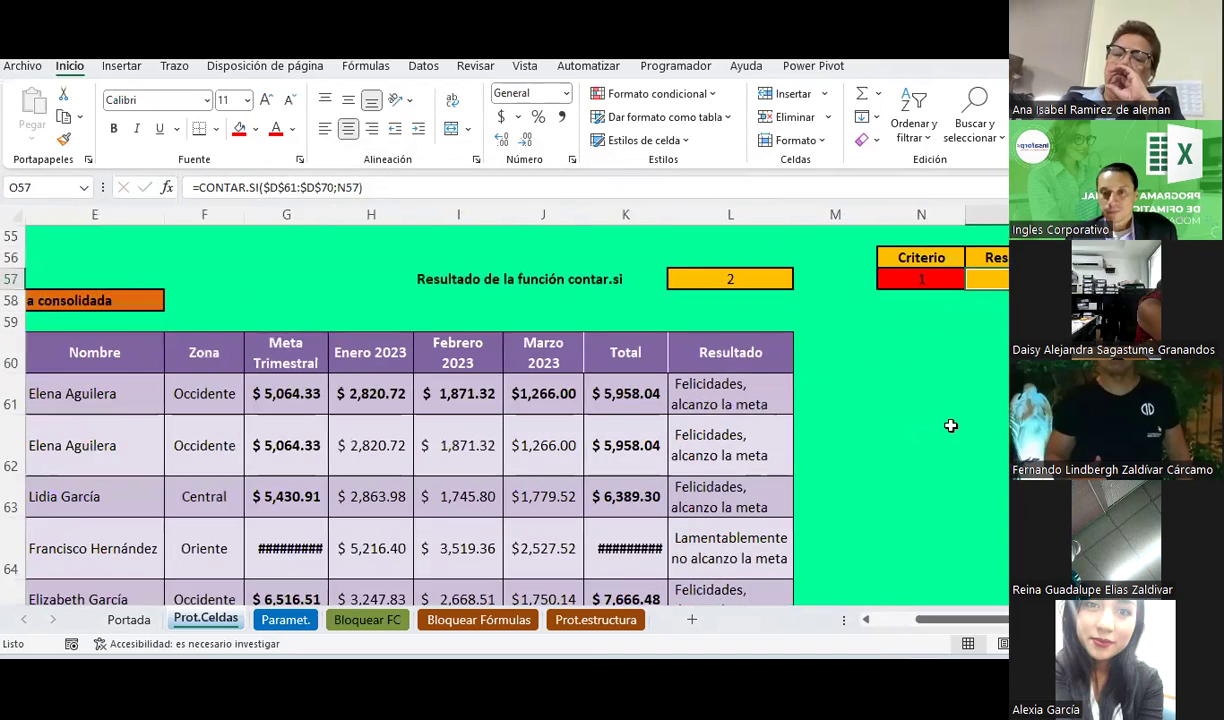
pyautogui.keyDown('ctrl'); pyautogui.scroll(1, 951, 426); pyautogui.keyUp('ctrl')
pyautogui.scroll(1, 951, 426)
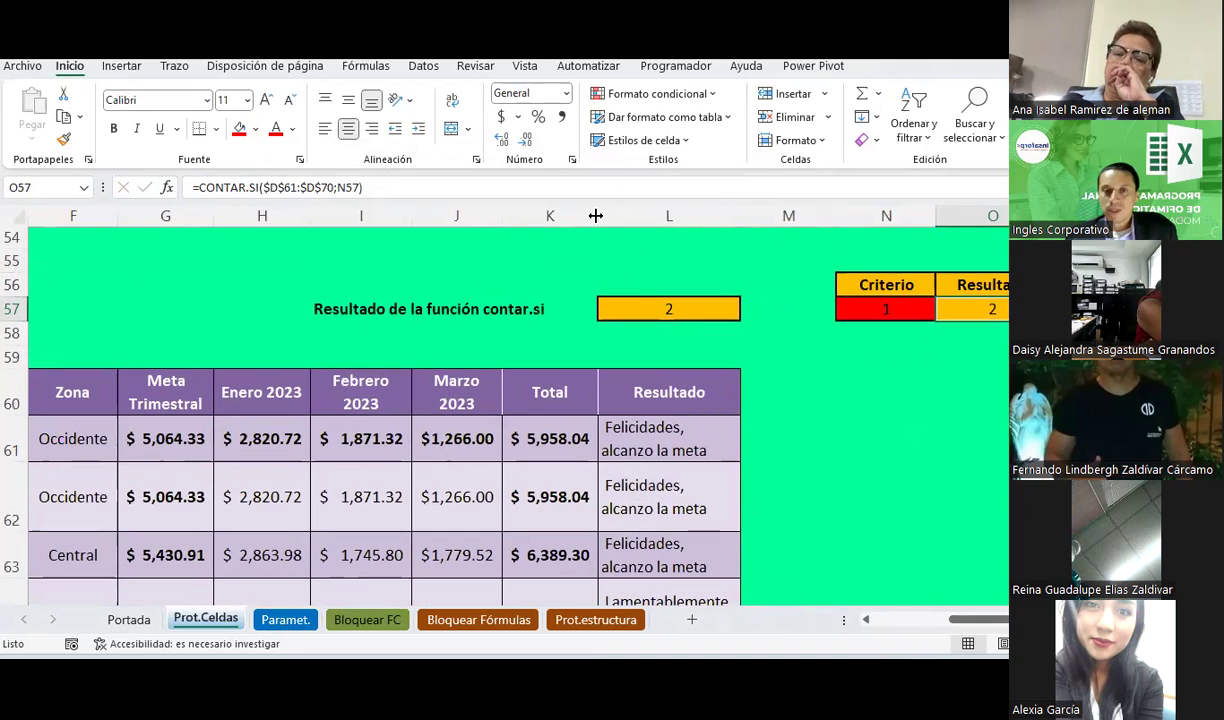
pyautogui.scroll(-2, 262, 241)
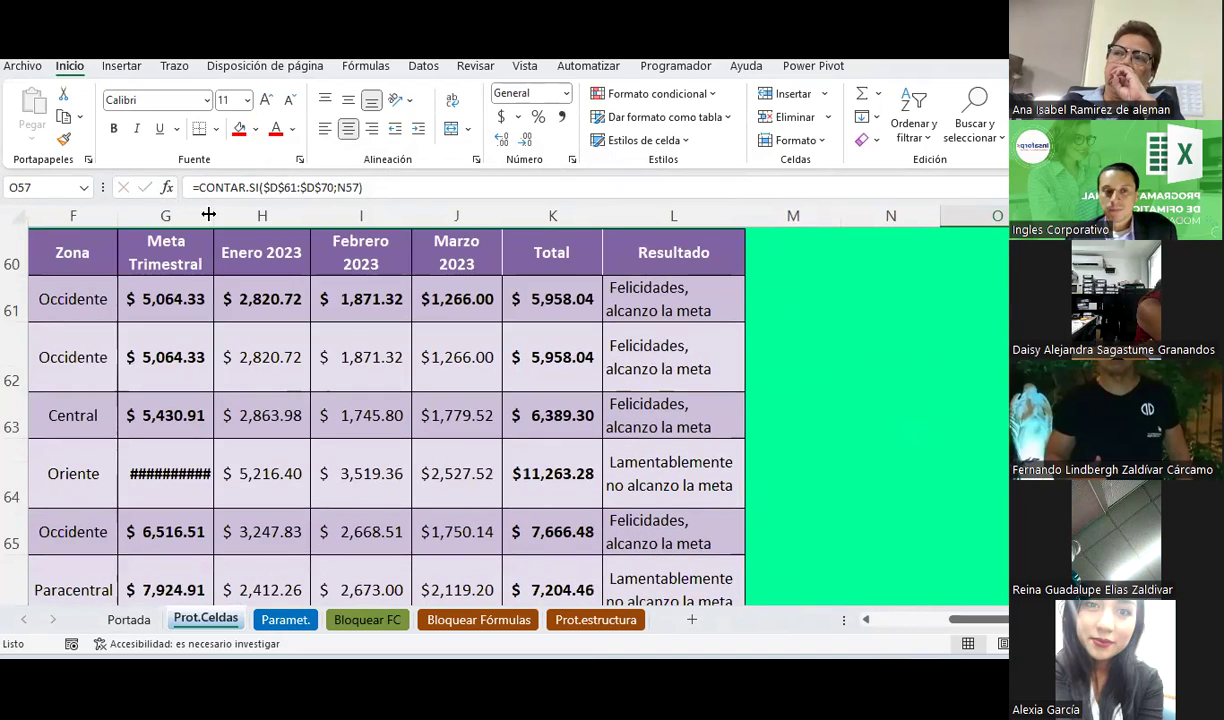
pyautogui.scroll(2, 999, 432)
# - Test the COUNTIF result by setting N57 to 2, then 3, then back to 1
pyautogui.click(856, 378)
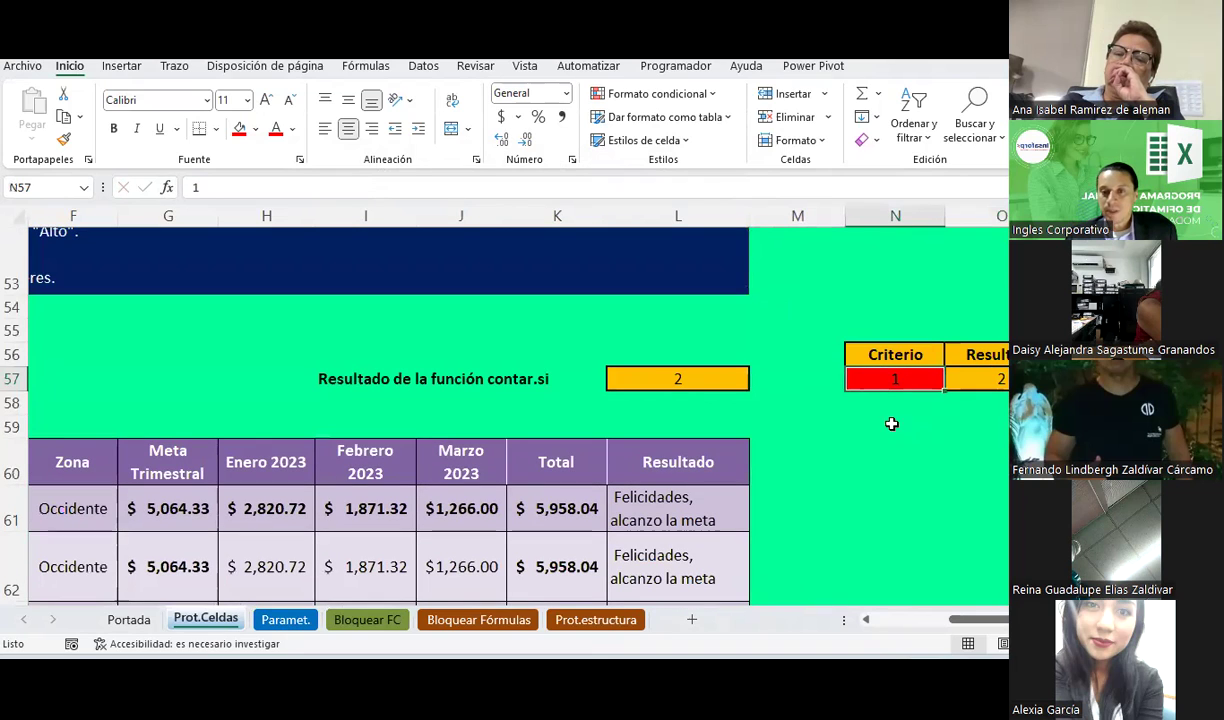
pyautogui.write('2')
pyautogui.press('Return')
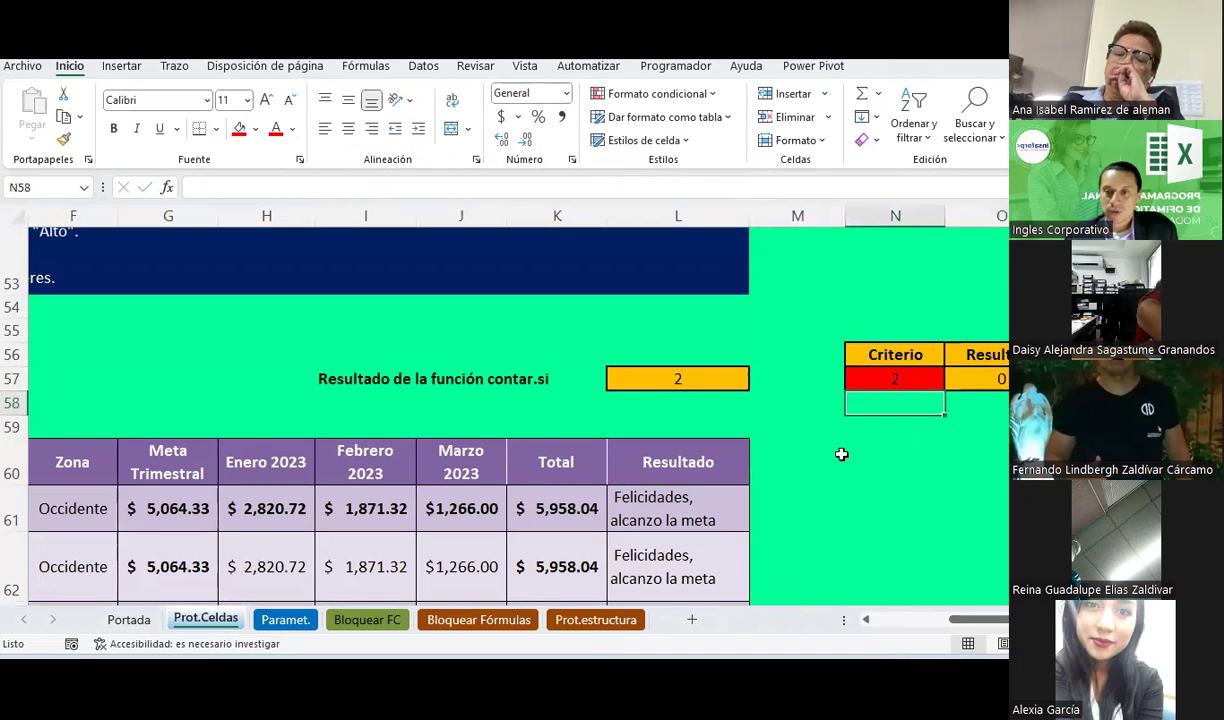
pyautogui.moveTo(960, 619)
pyautogui.mouseDown()
pyautogui.moveTo(890, 619)
pyautogui.moveTo(1005, 619)
pyautogui.mouseUp()
pyautogui.scroll(-1, 227, 537)
pyautogui.scroll(-1, 227, 537)
pyautogui.scroll(2, 227, 533)
pyautogui.click(845, 380)
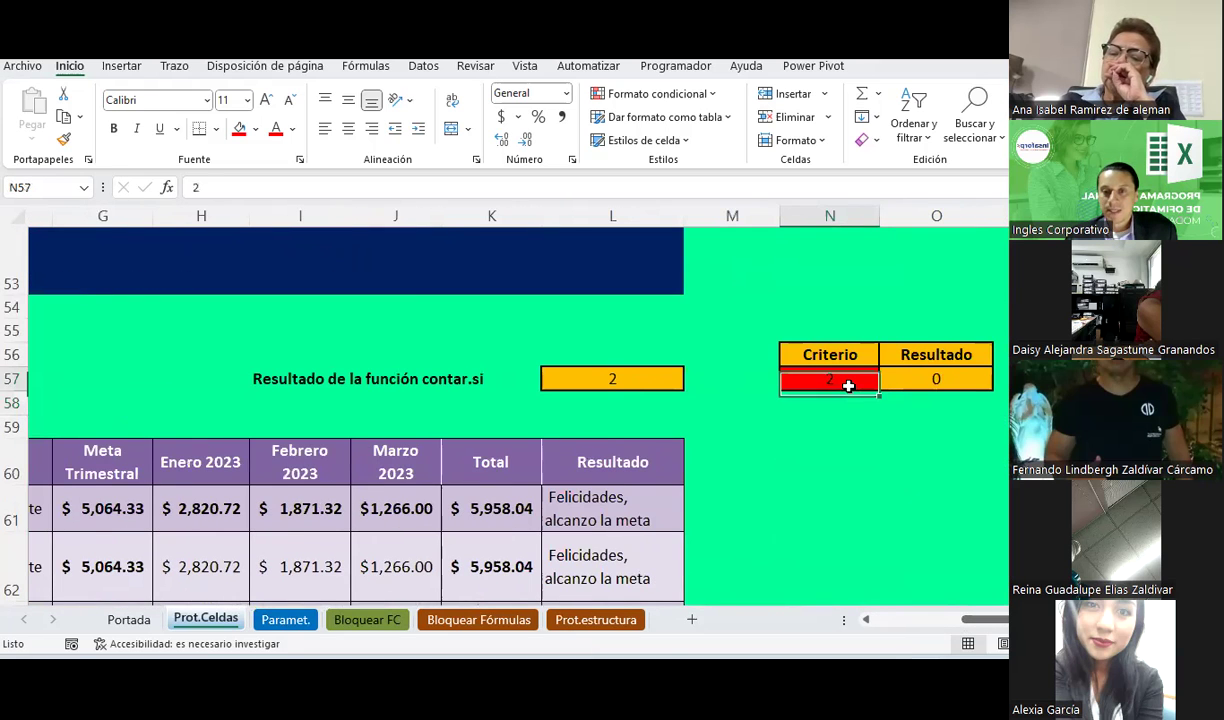
pyautogui.write('3')
pyautogui.click(868, 436)
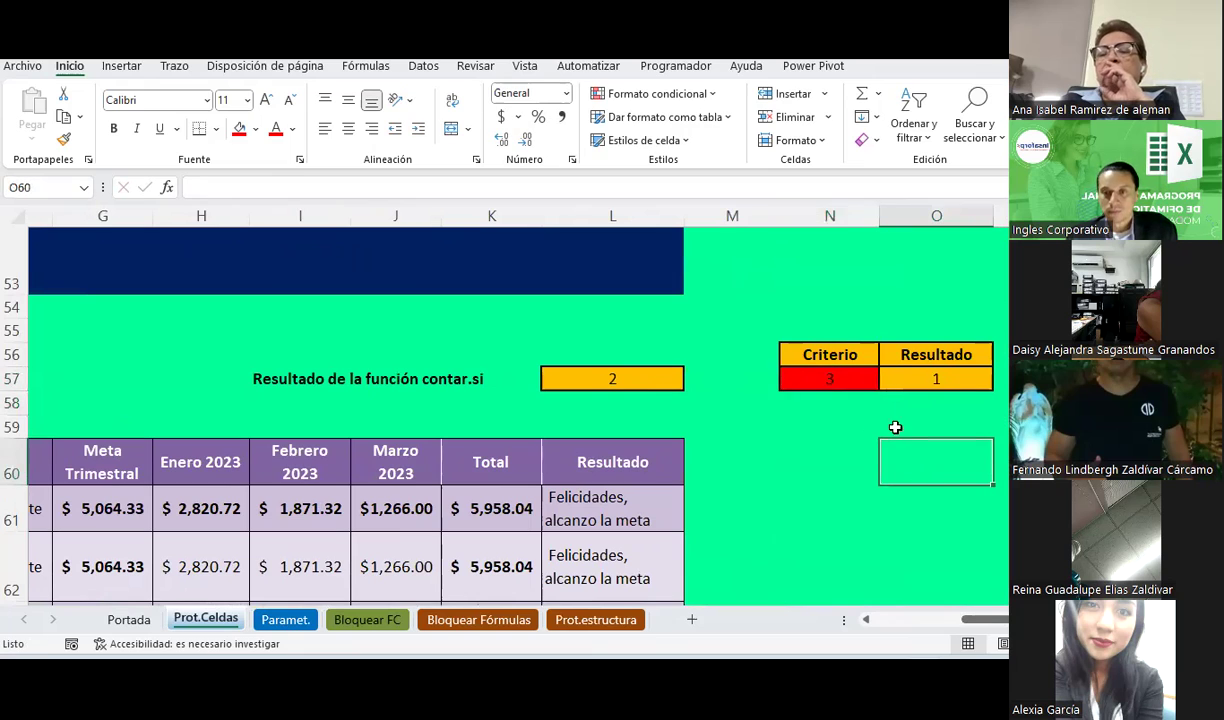
pyautogui.click(861, 378)
pyautogui.write('1')
pyautogui.click(898, 468)
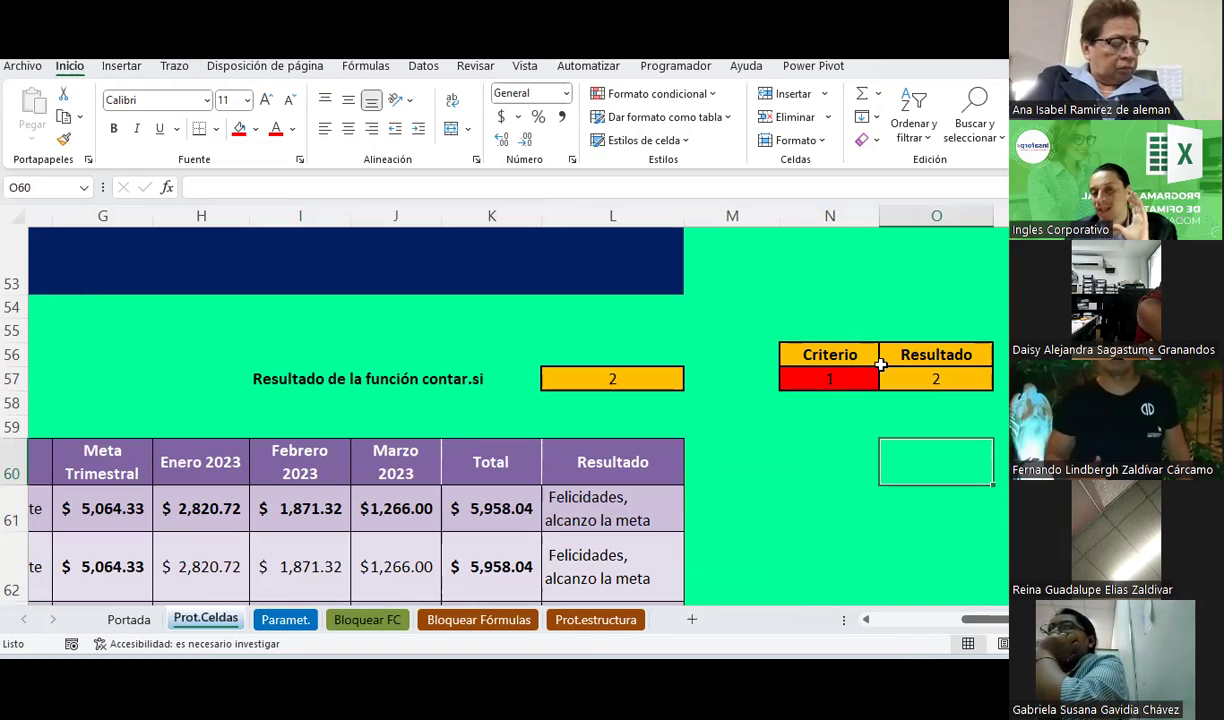
# - Show the Cod. cells D61:D69 of the vendor table, ending on the repeated V001 in D62
pyautogui.click(987, 377)
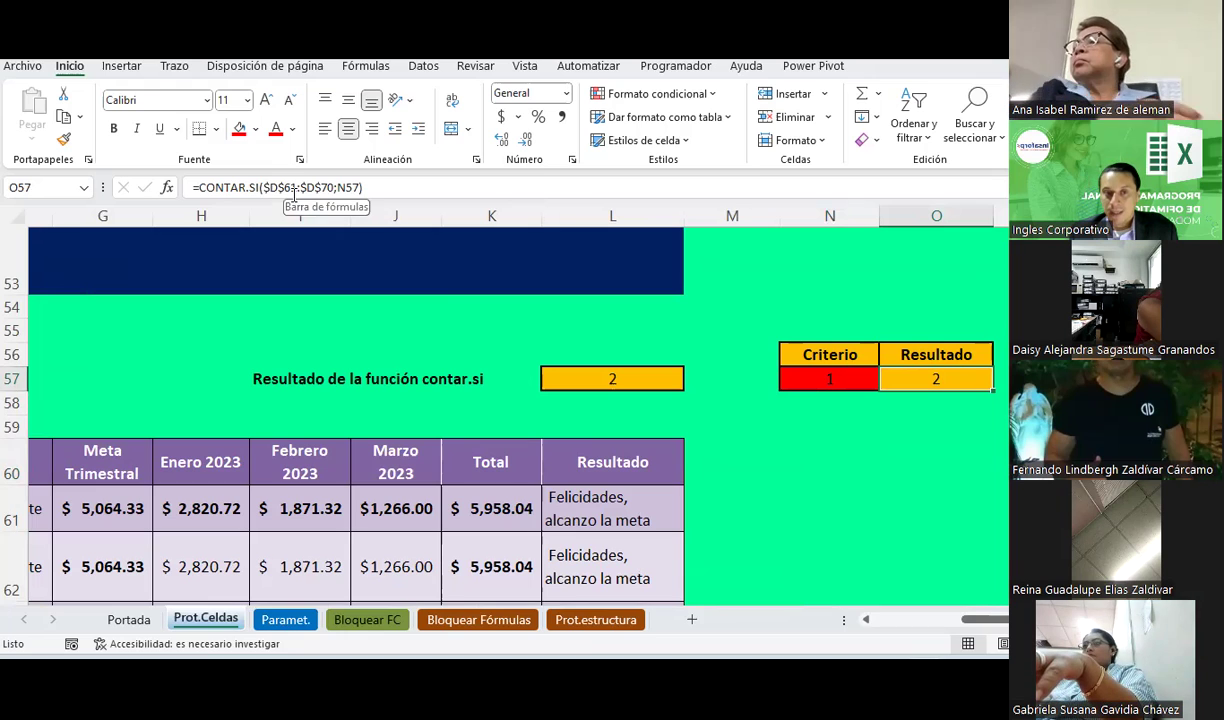
pyautogui.moveTo(989, 620); pyautogui.dragTo(902, 620)
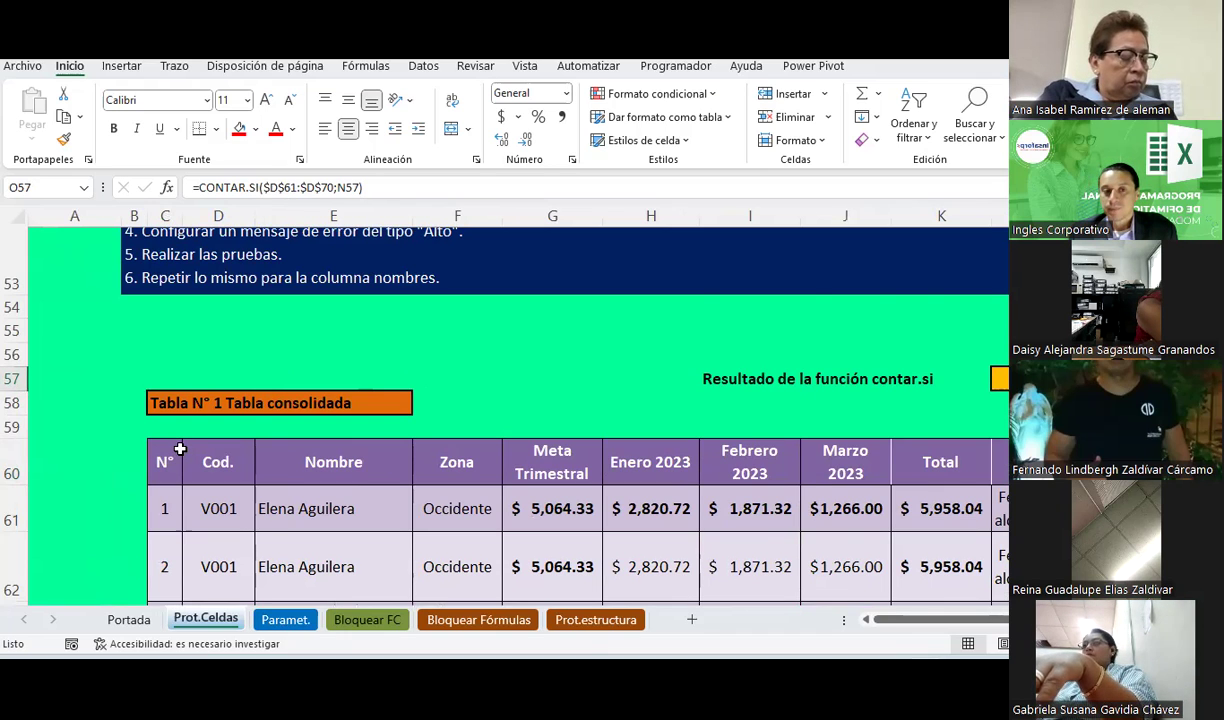
pyautogui.scroll(-2, 185, 440)
pyautogui.moveTo(199, 374)
pyautogui.mouseDown()
pyautogui.moveTo(228, 585)
pyautogui.moveTo(230, 568)
pyautogui.mouseUp()
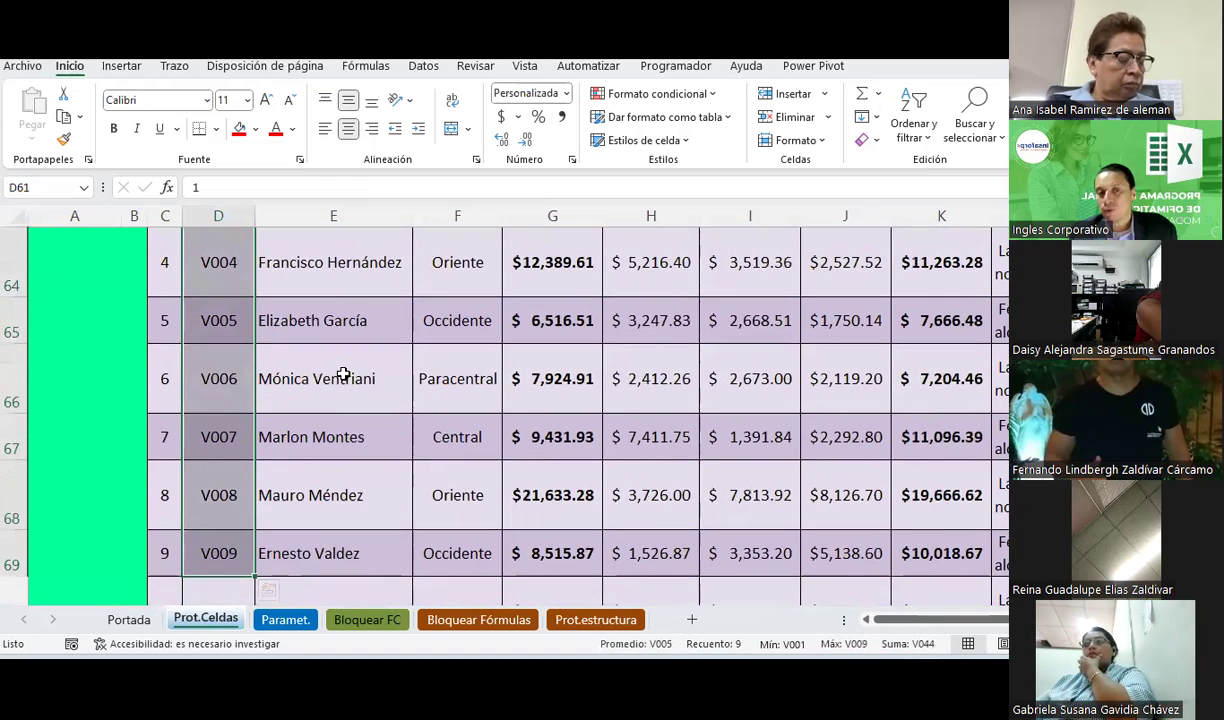
pyautogui.scroll(-2, 343, 374)
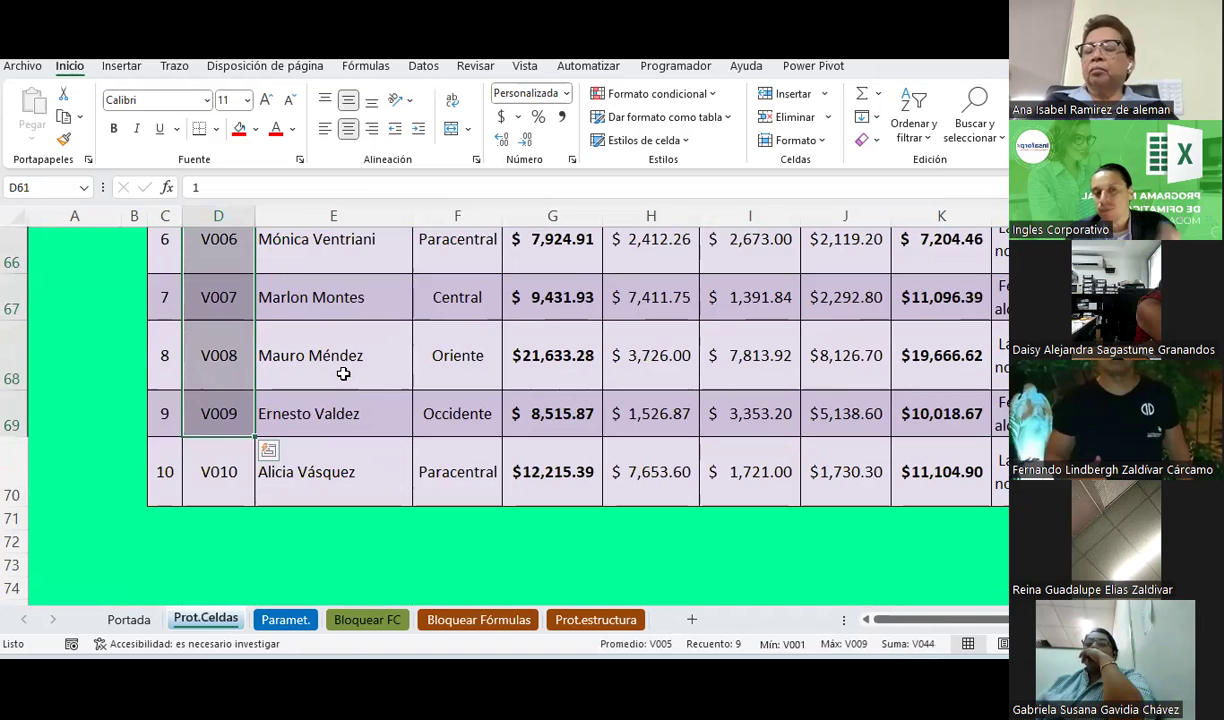
pyautogui.scroll(3, 343, 374)
pyautogui.scroll(2, 343, 374)
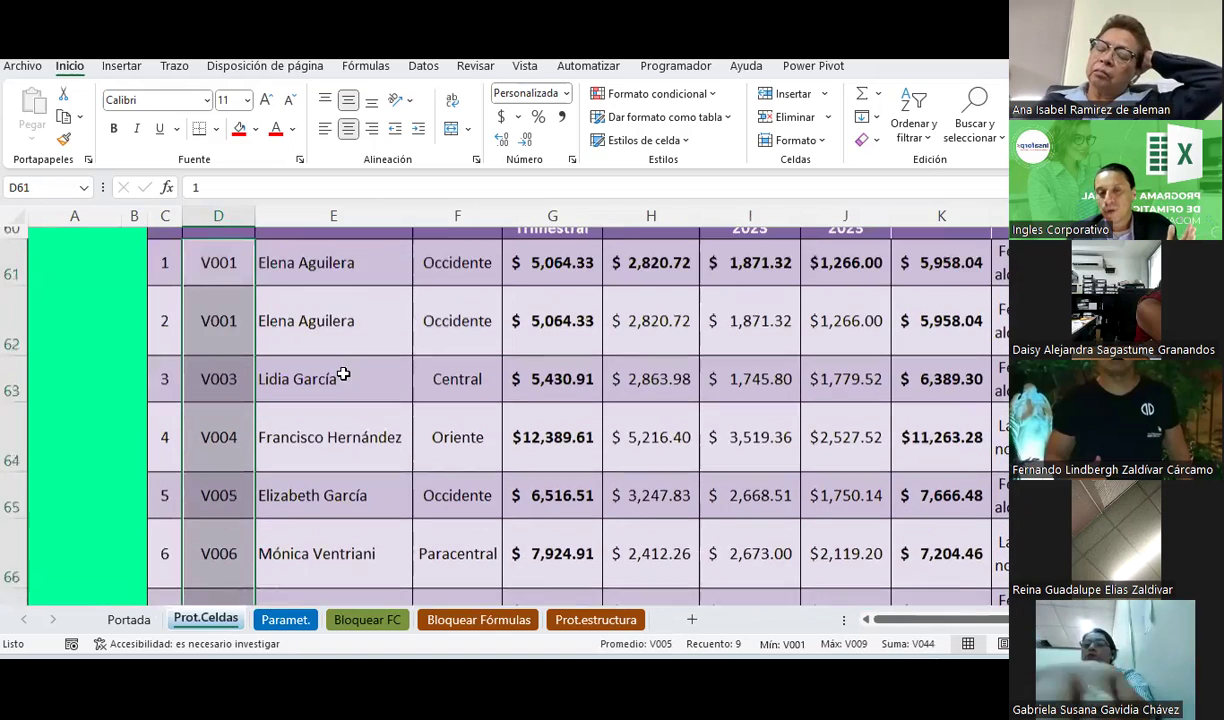
pyautogui.scroll(1, 343, 374)
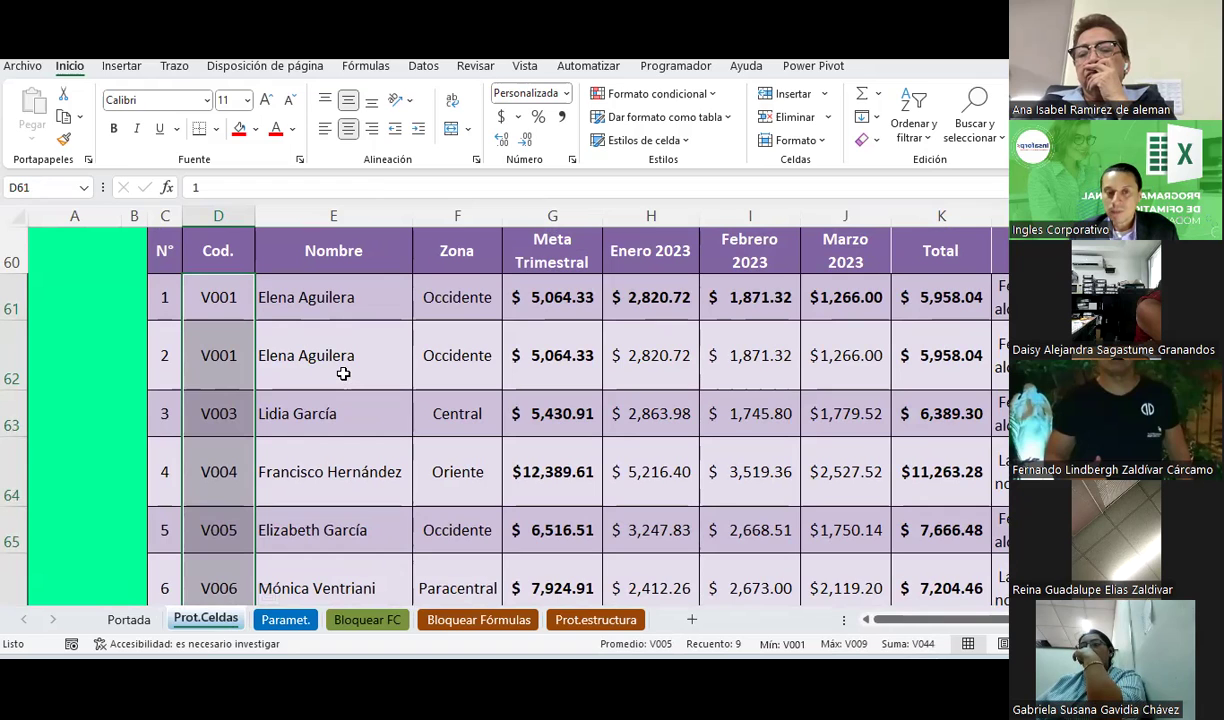
pyautogui.click(216, 367)
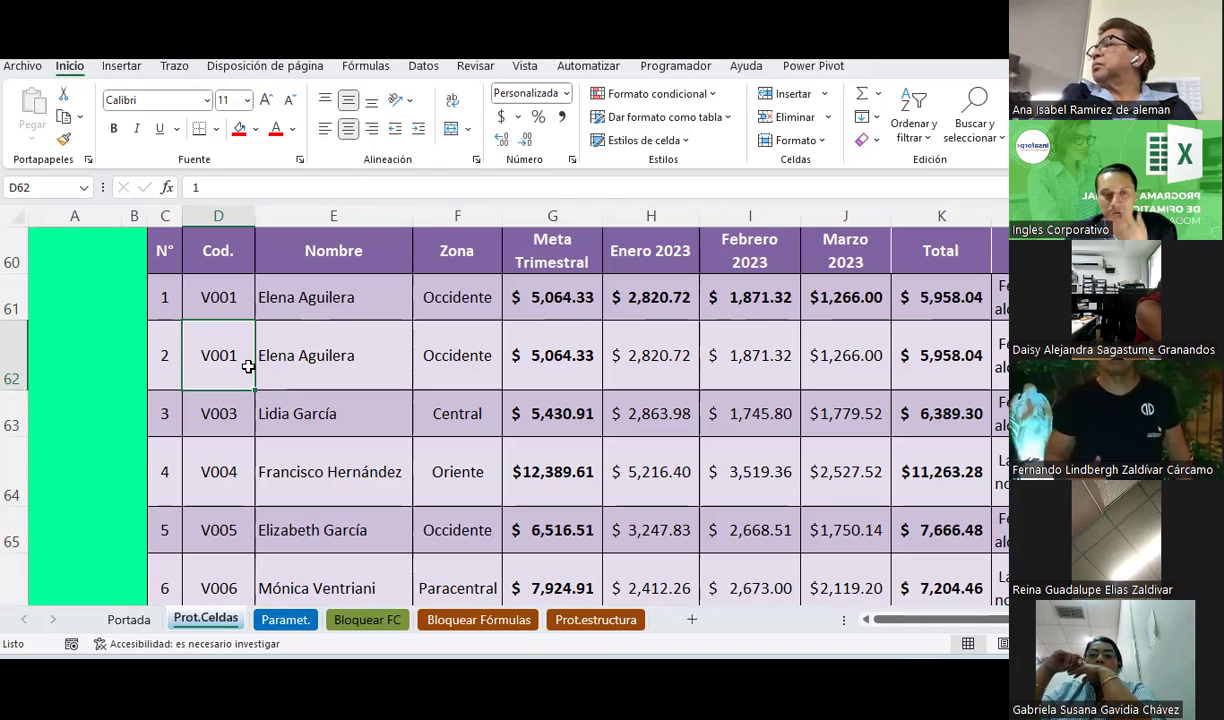
# - Scroll up to the dark blue instruction box listing COUNTIF validation steps 2–6
pyautogui.scroll(1, 248, 367)
pyautogui.scroll(2, 248, 367)
pyautogui.scroll(1, 248, 367)
pyautogui.scroll(2, 248, 367)
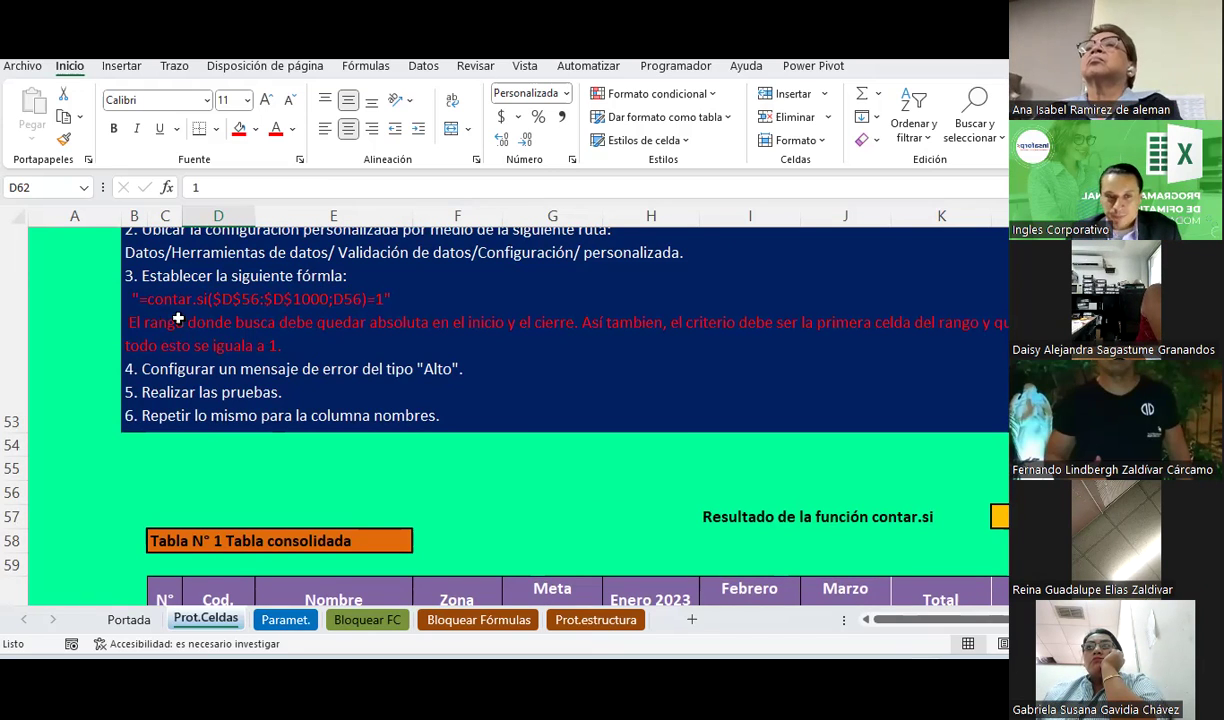
# - Look over Prot.Celdas, then open the Paramet. sheet's Parametrización de datos table
pyautogui.scroll(-5, 322, 445)
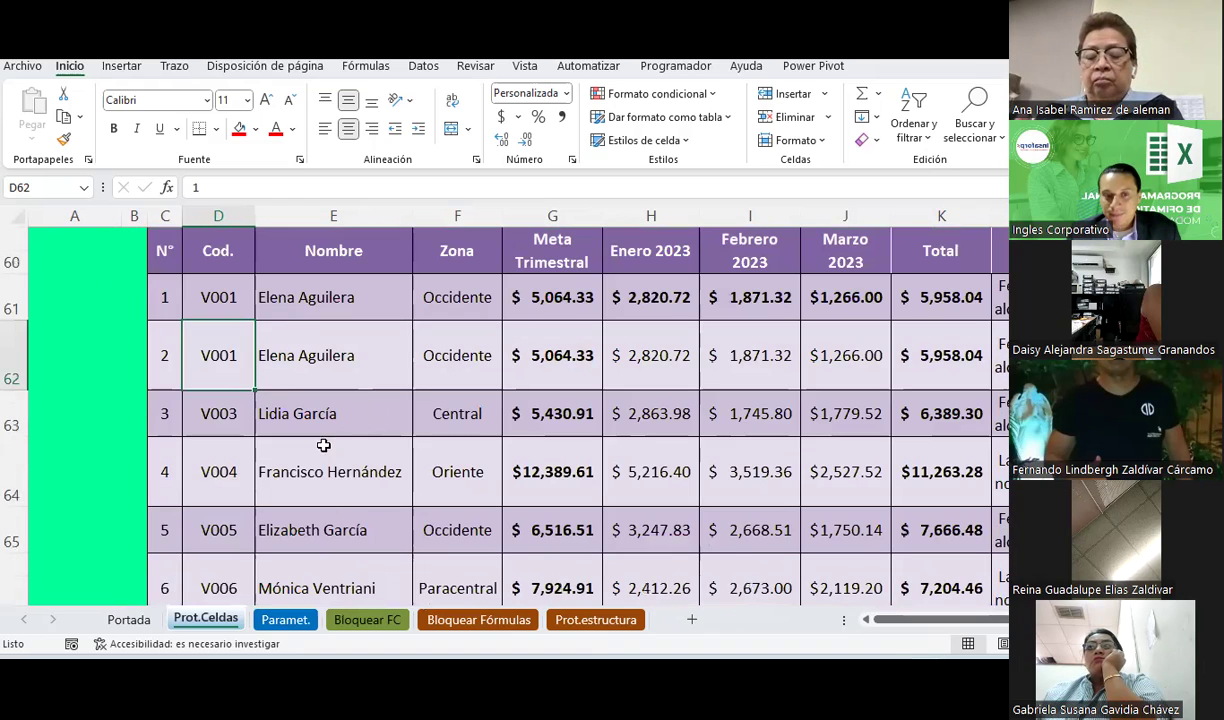
pyautogui.scroll(1, 290, 429)
pyautogui.scroll(5, 293, 431)
pyautogui.scroll(1, 293, 431)
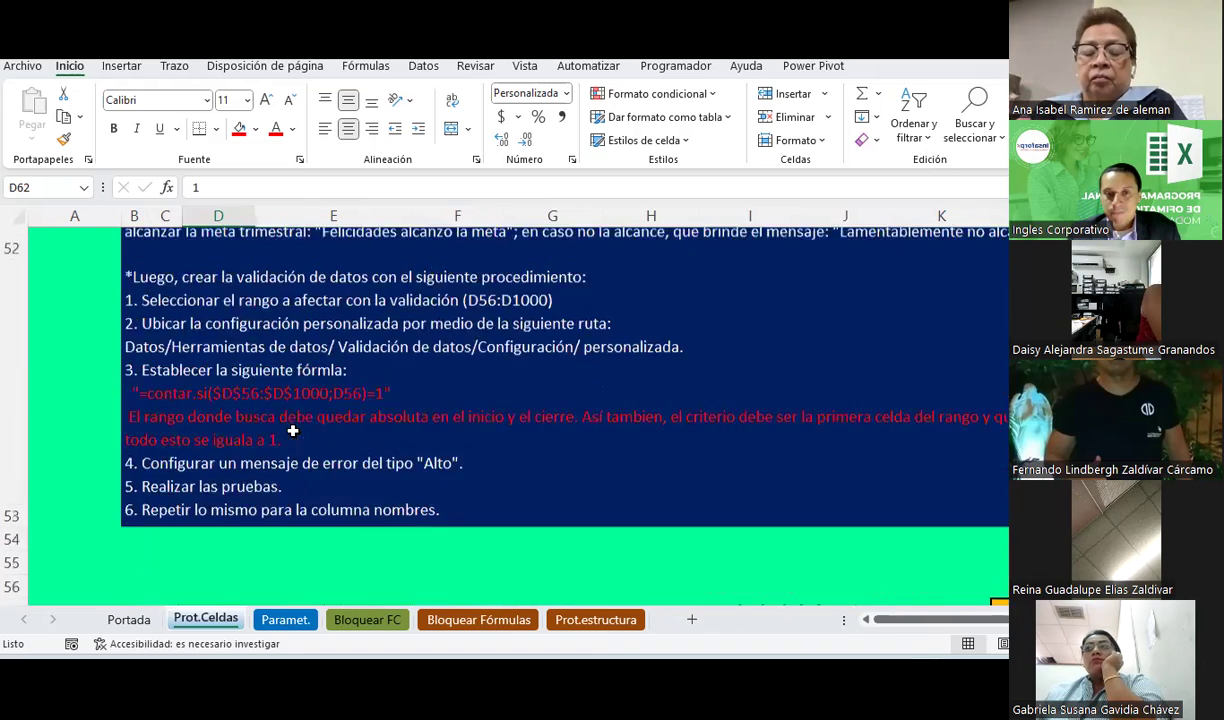
pyautogui.scroll(-2, 300, 455)
pyautogui.click(382, 532)
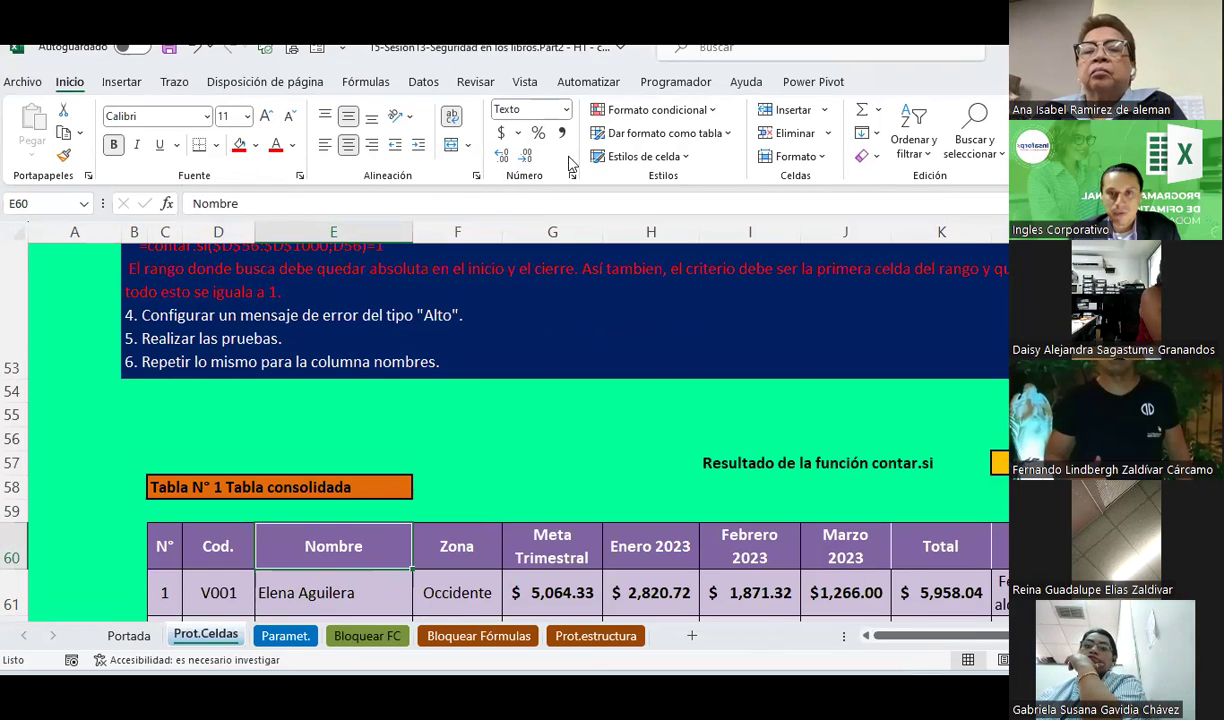
pyautogui.click(836, 86)
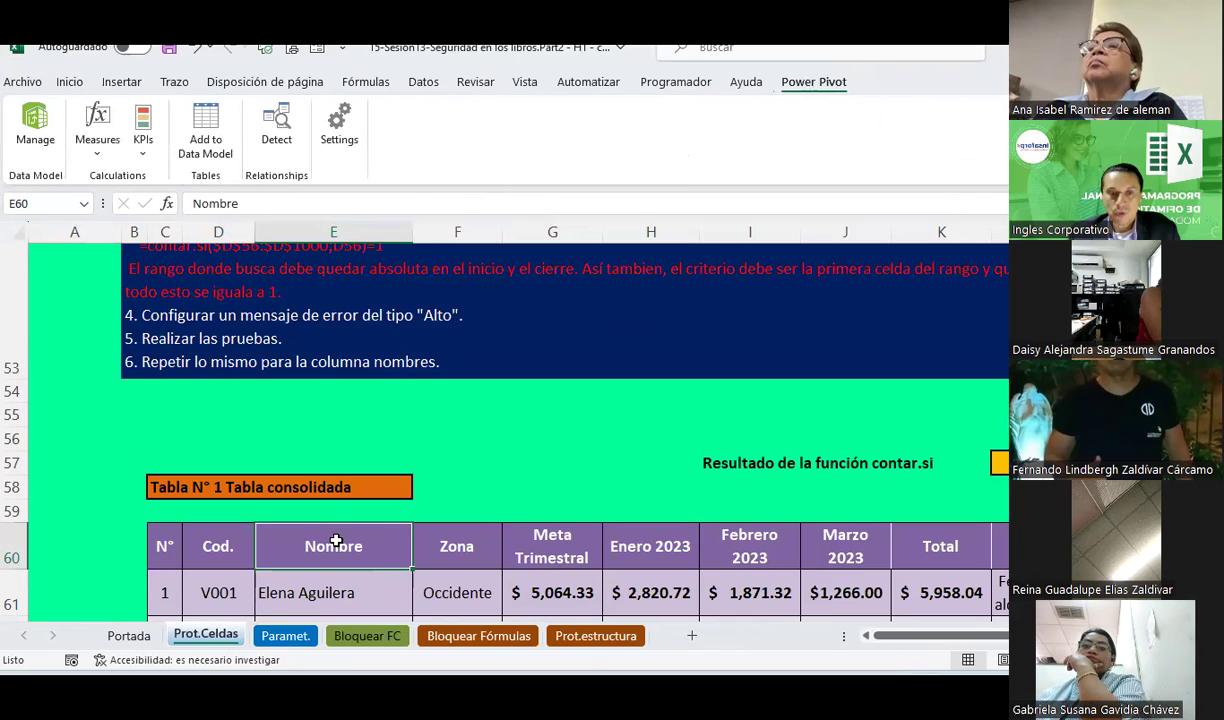
pyautogui.scroll(-1, 336, 539)
pyautogui.scroll(2, 336, 537)
pyautogui.scroll(2, 336, 535)
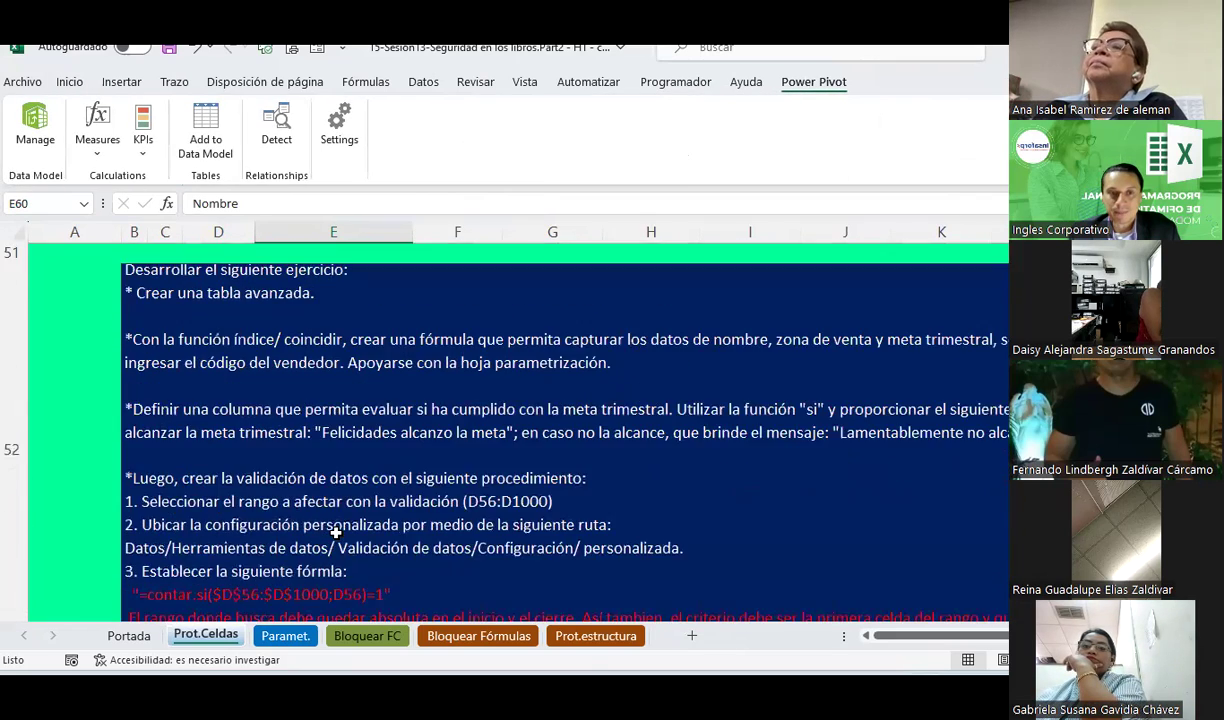
pyautogui.scroll(1, 336, 533)
pyautogui.scroll(-2, 336, 530)
pyautogui.scroll(-1, 336, 530)
pyautogui.scroll(-1, 331, 530)
pyautogui.scroll(-1, 325, 541)
# - Convert the Paramet. employee range C22:J32 into a table with headers
pyautogui.click(263, 637)
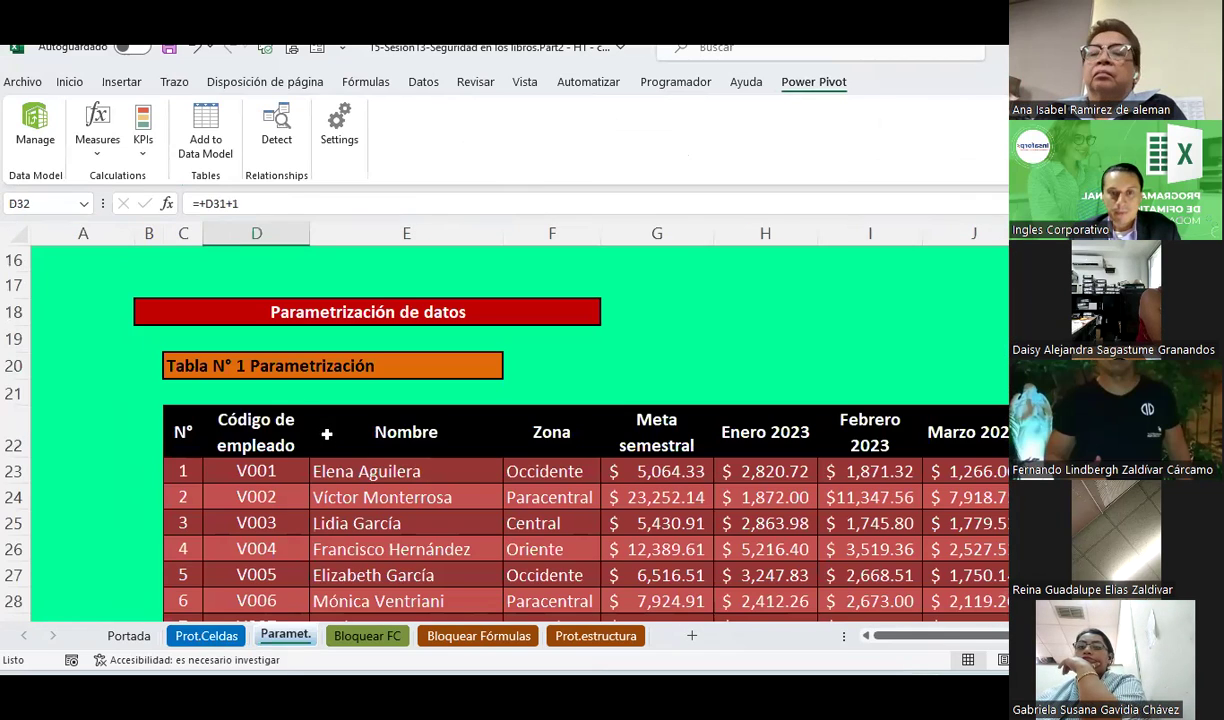
pyautogui.click(266, 433)
pyautogui.click(69, 81)
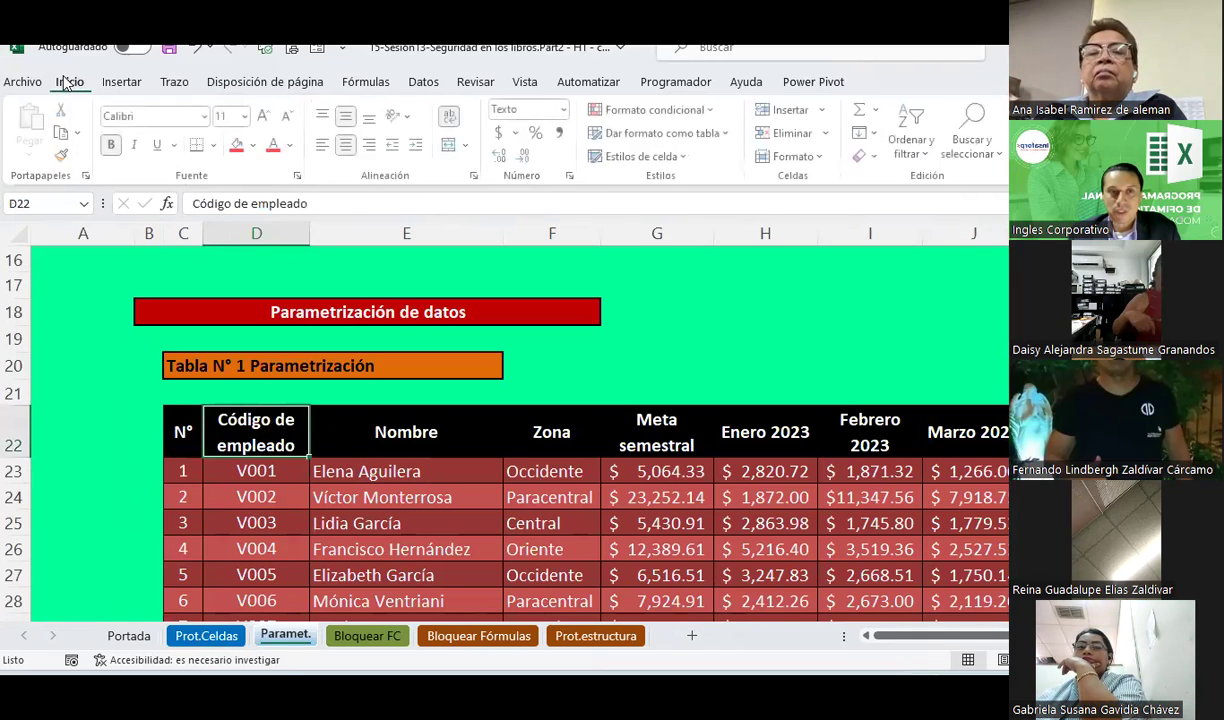
pyautogui.scroll(-2, 228, 360)
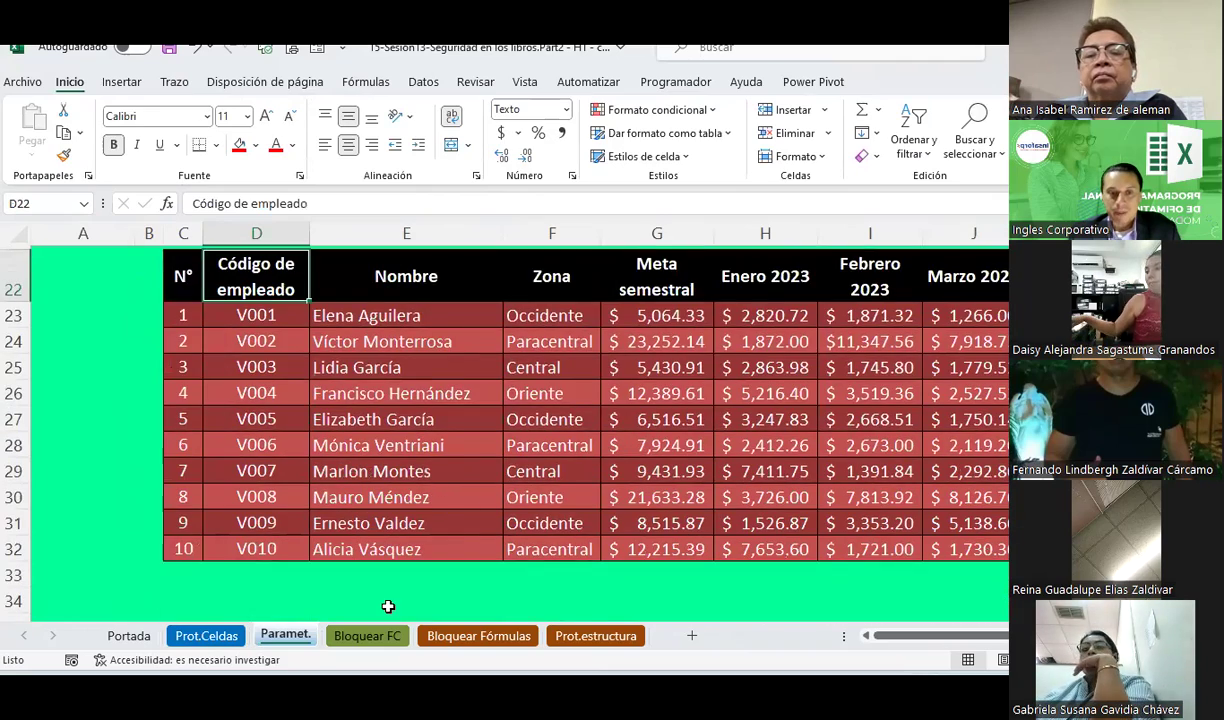
pyautogui.scroll(1, 429, 355)
pyautogui.moveTo(183, 352); pyautogui.dragTo(969, 578)
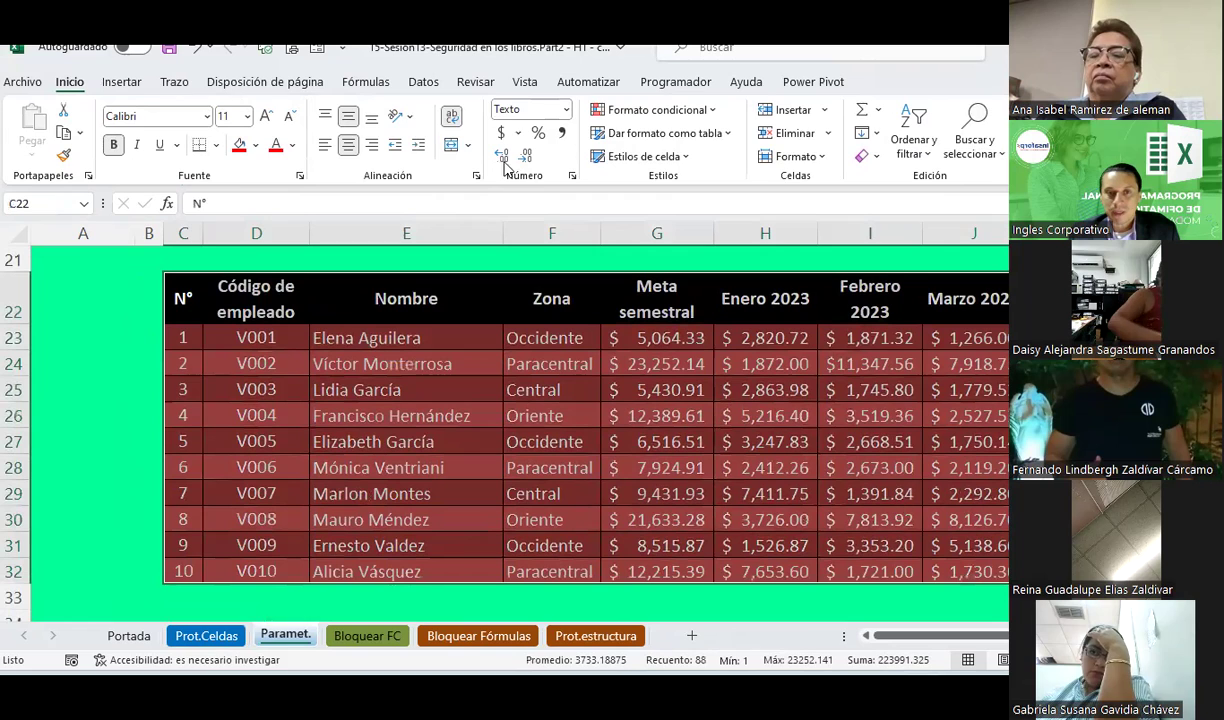
pyautogui.click(121, 82)
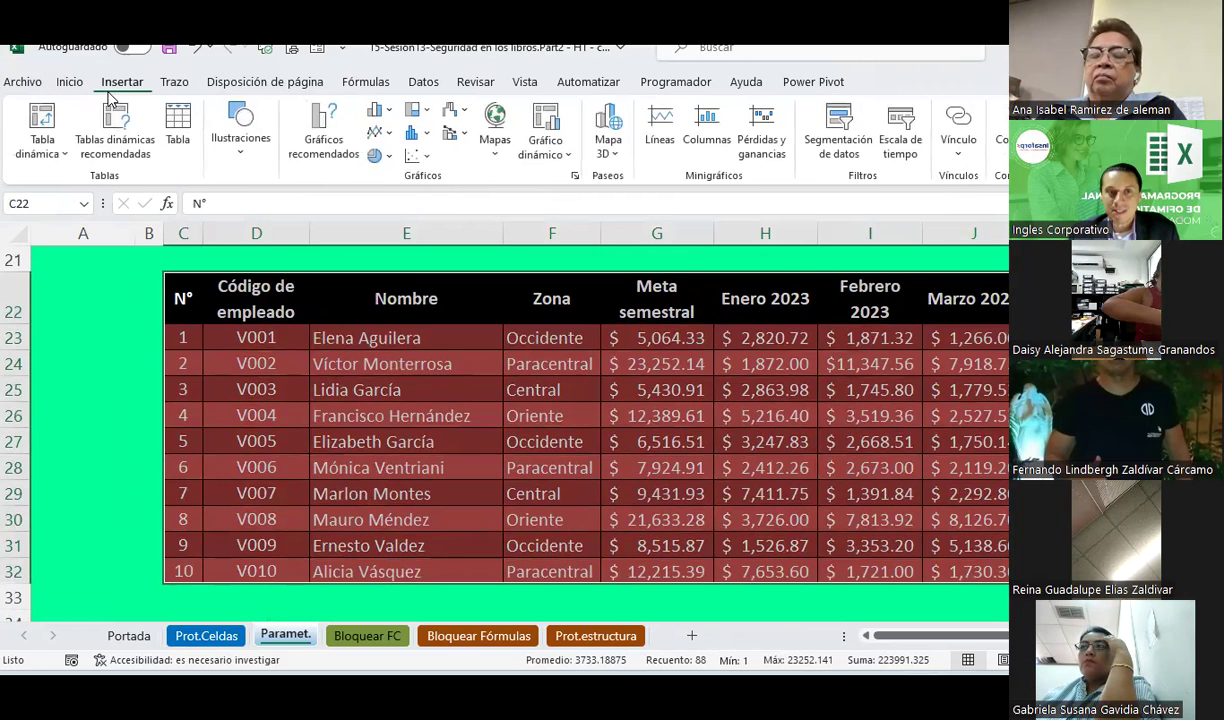
pyautogui.click(189, 130)
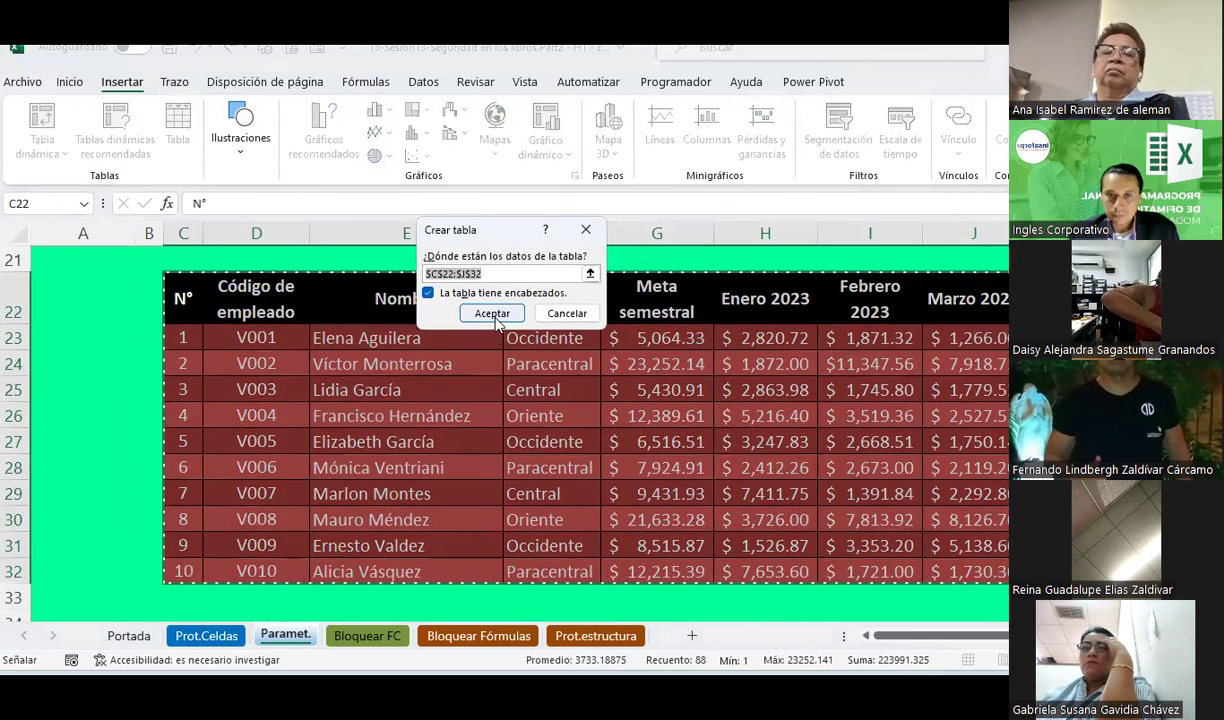
pyautogui.click(492, 314)
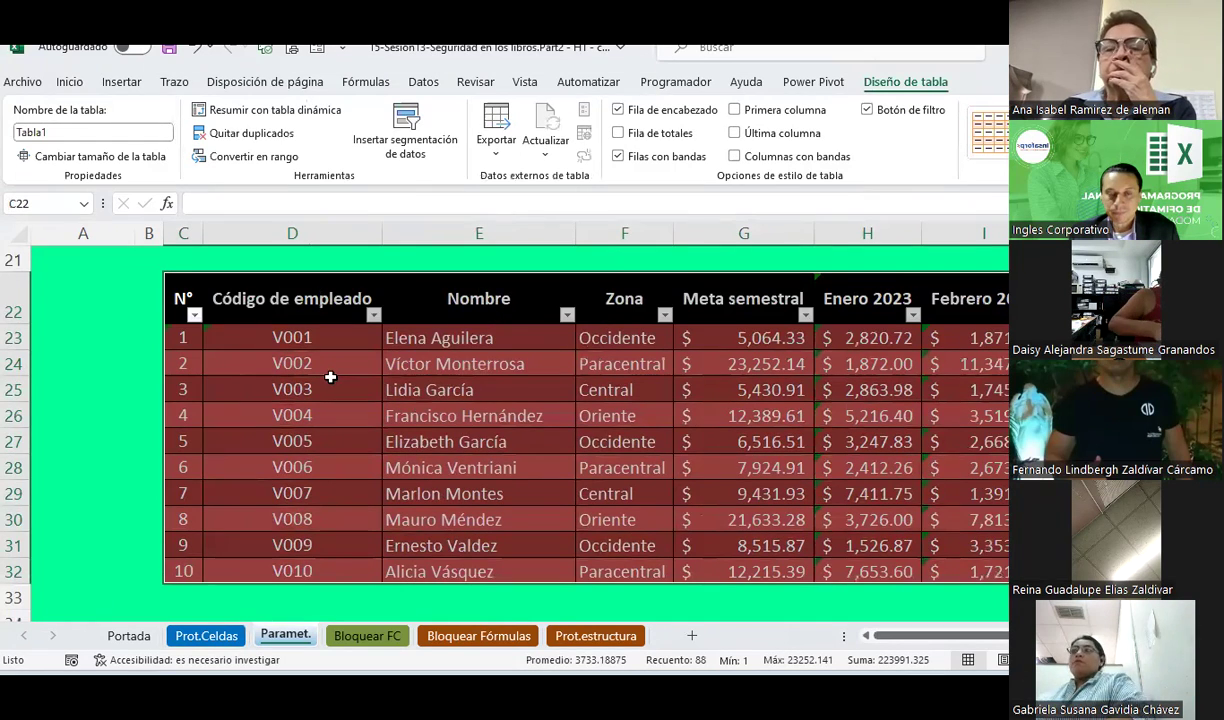
# - Name the new table TBPA and return to the Prot.Celdas sheet
pyautogui.click(53, 130)
pyautogui.click(53, 130)
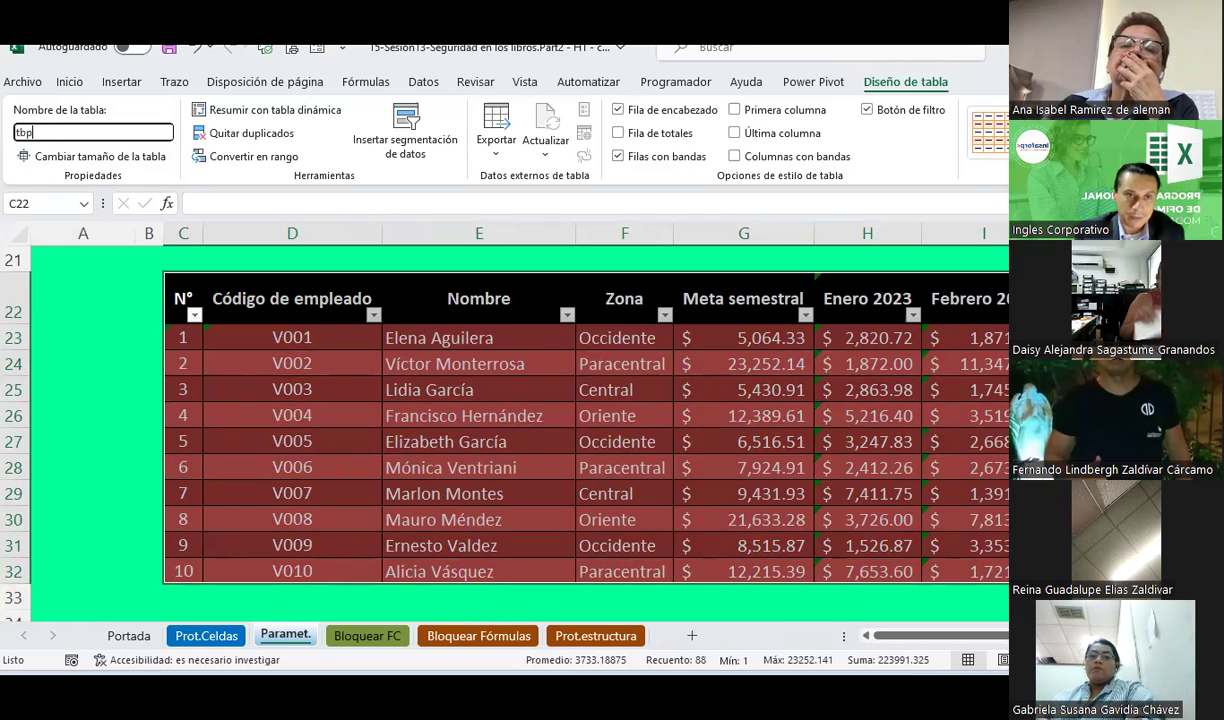
pyautogui.write('TBPA')
pyautogui.click(340, 354)
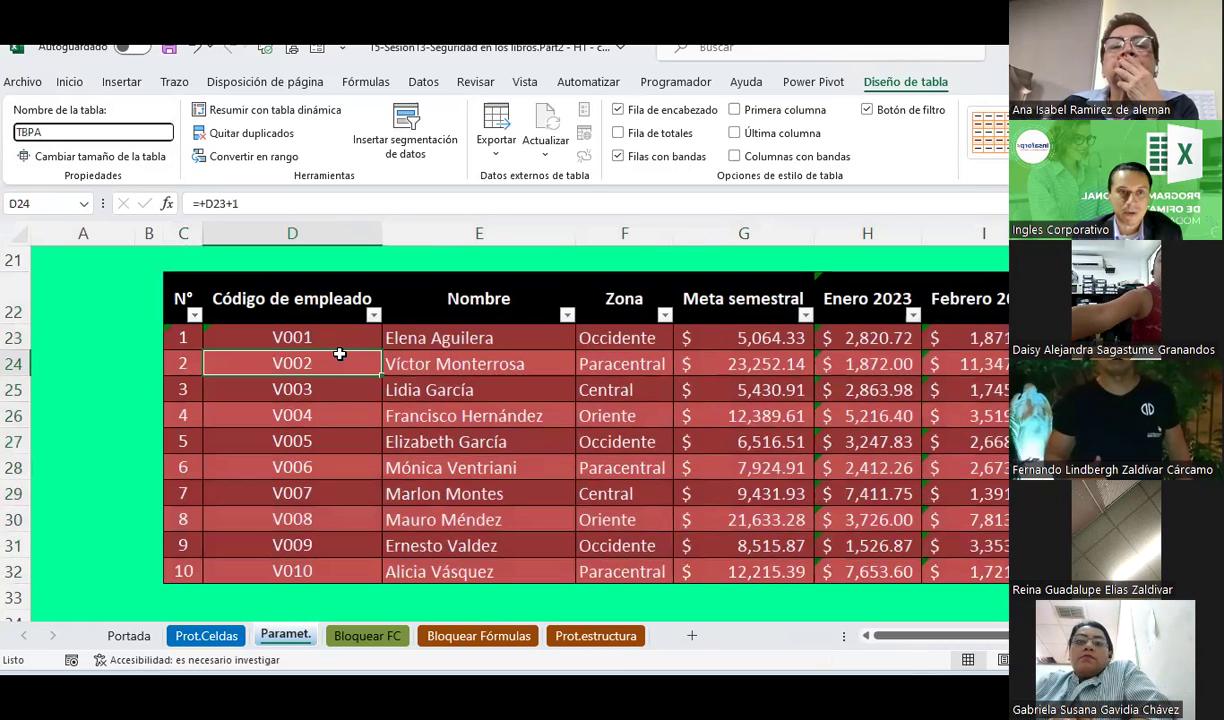
pyautogui.click(206, 635)
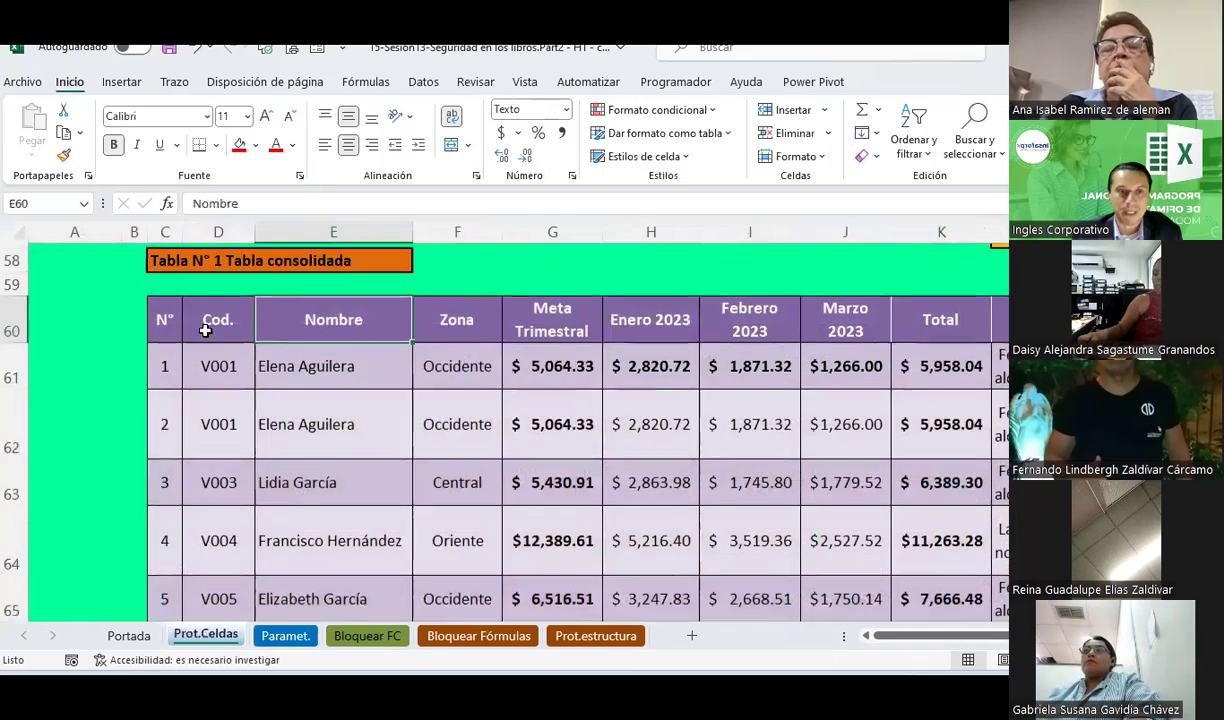
# - Turn the consolidated range C60:L70 into a table named TRV
pyautogui.moveTo(155, 330)
pyautogui.mouseDown()
pyautogui.moveTo(1003, 645)
pyautogui.moveTo(1000, 558)
pyautogui.mouseUp()
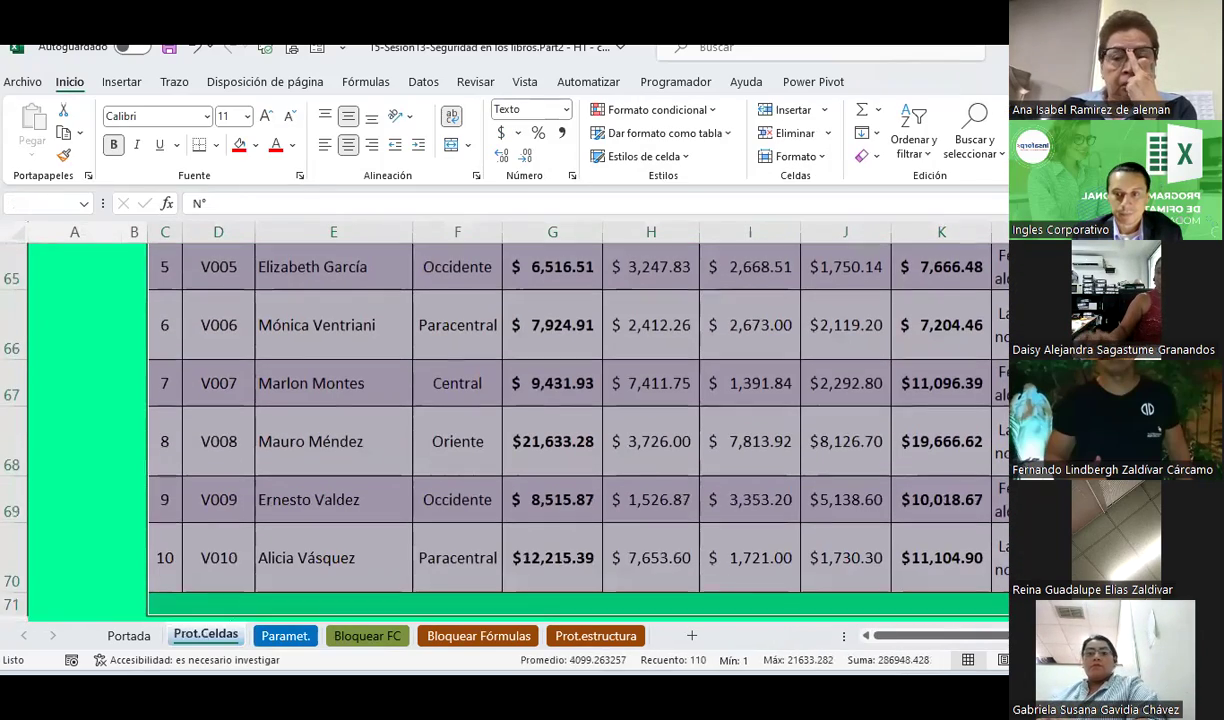
pyautogui.click(121, 82)
pyautogui.click(178, 128)
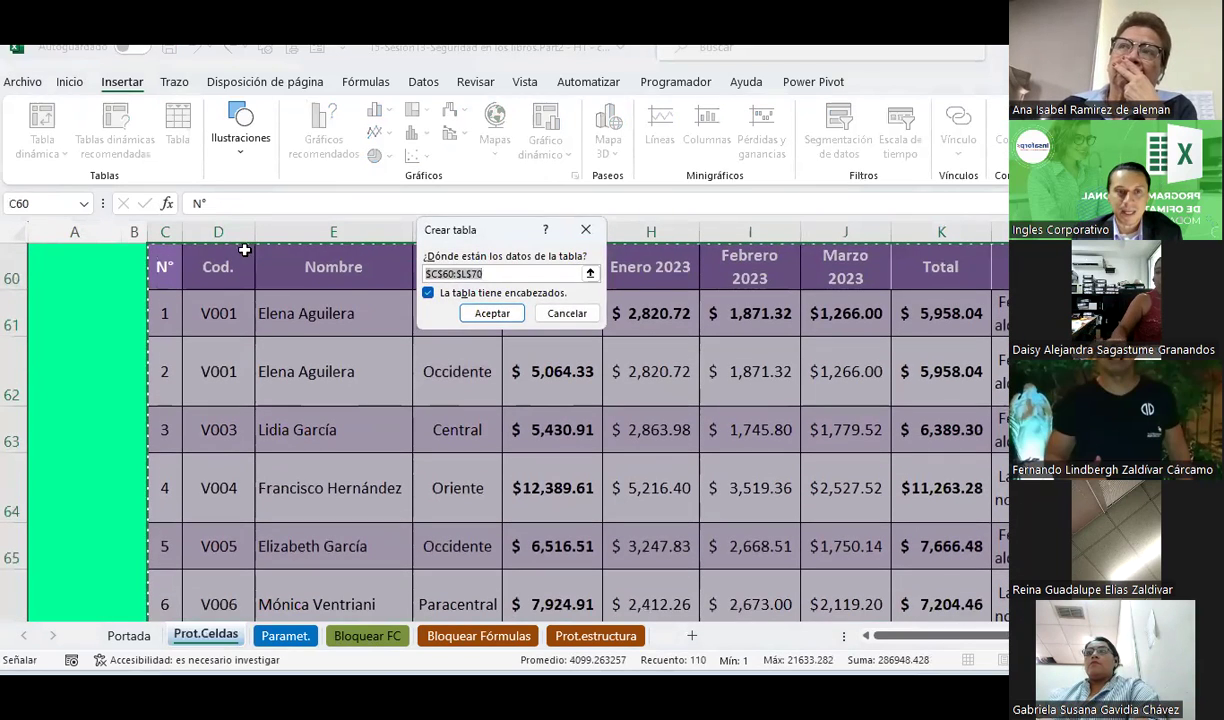
pyautogui.click(492, 313)
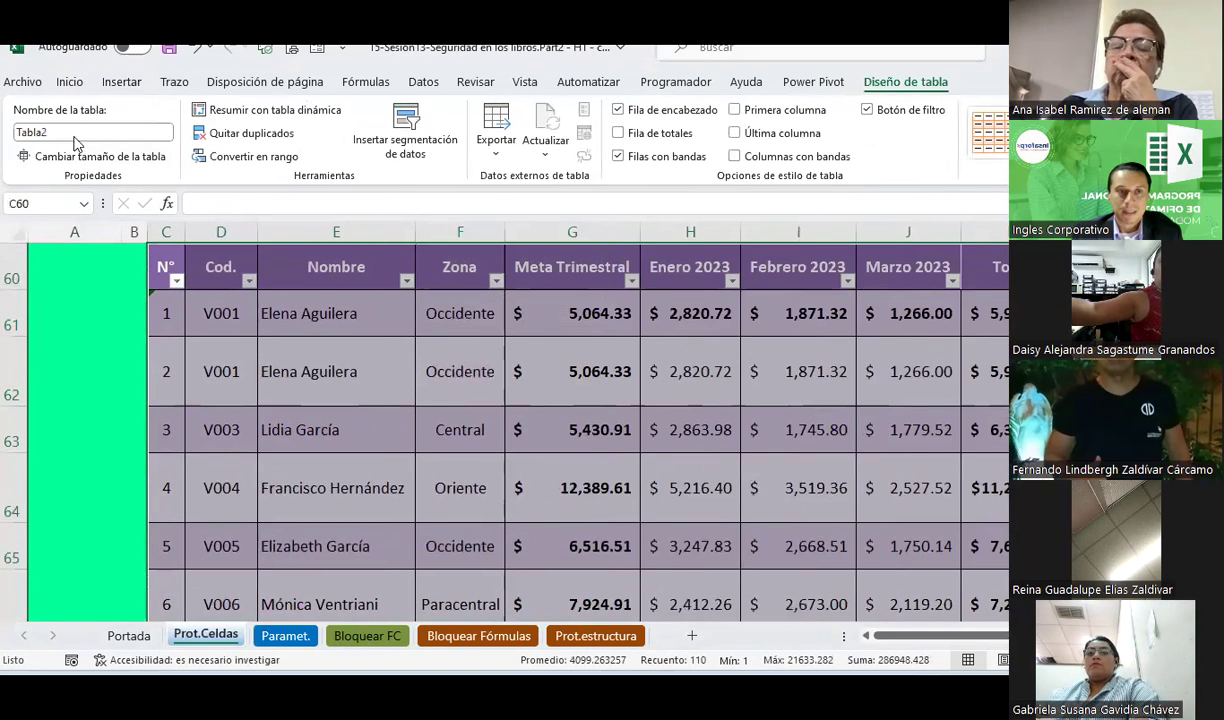
pyautogui.click(74, 131)
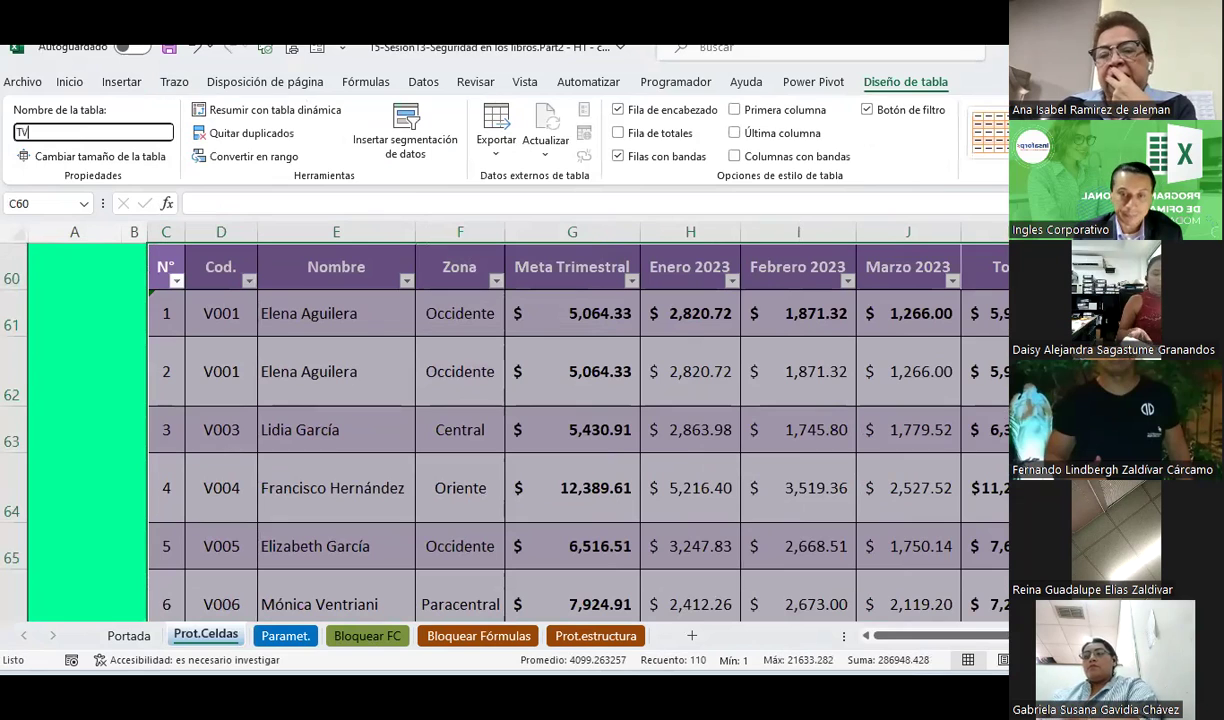
pyautogui.write('TRV')
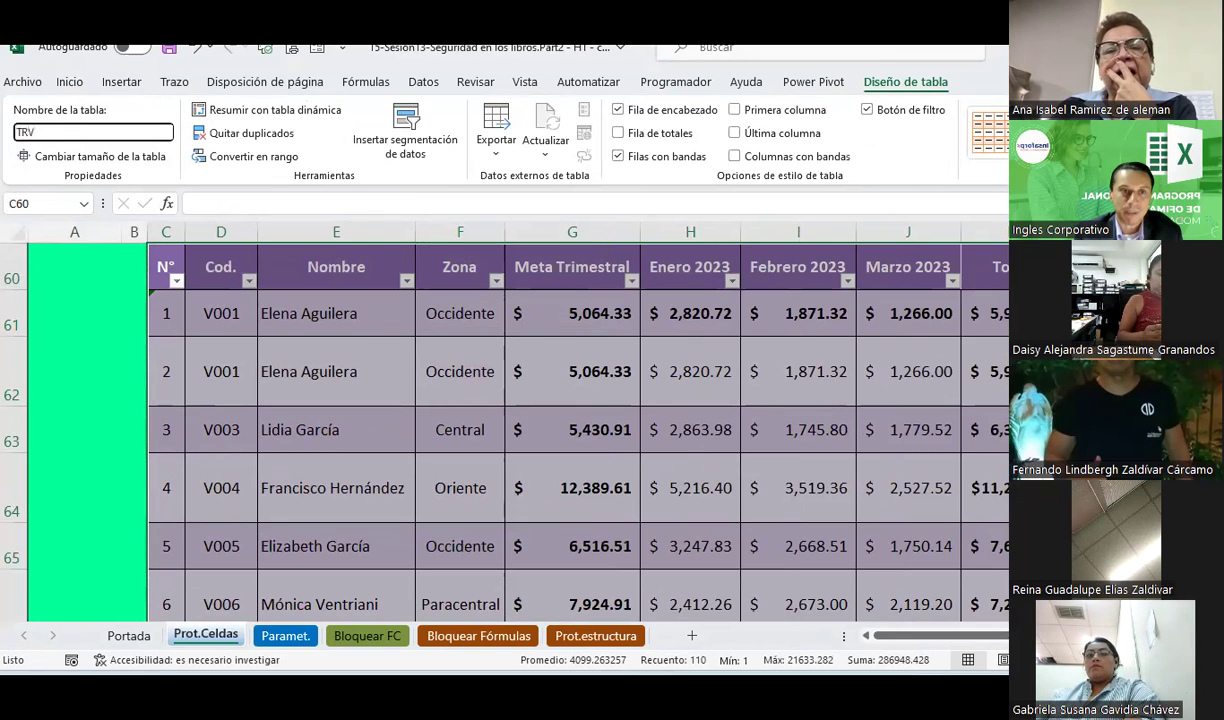
pyautogui.press('Return')
# - Hide the table's filter buttons with Datos > Filtro
pyautogui.click(420, 465)
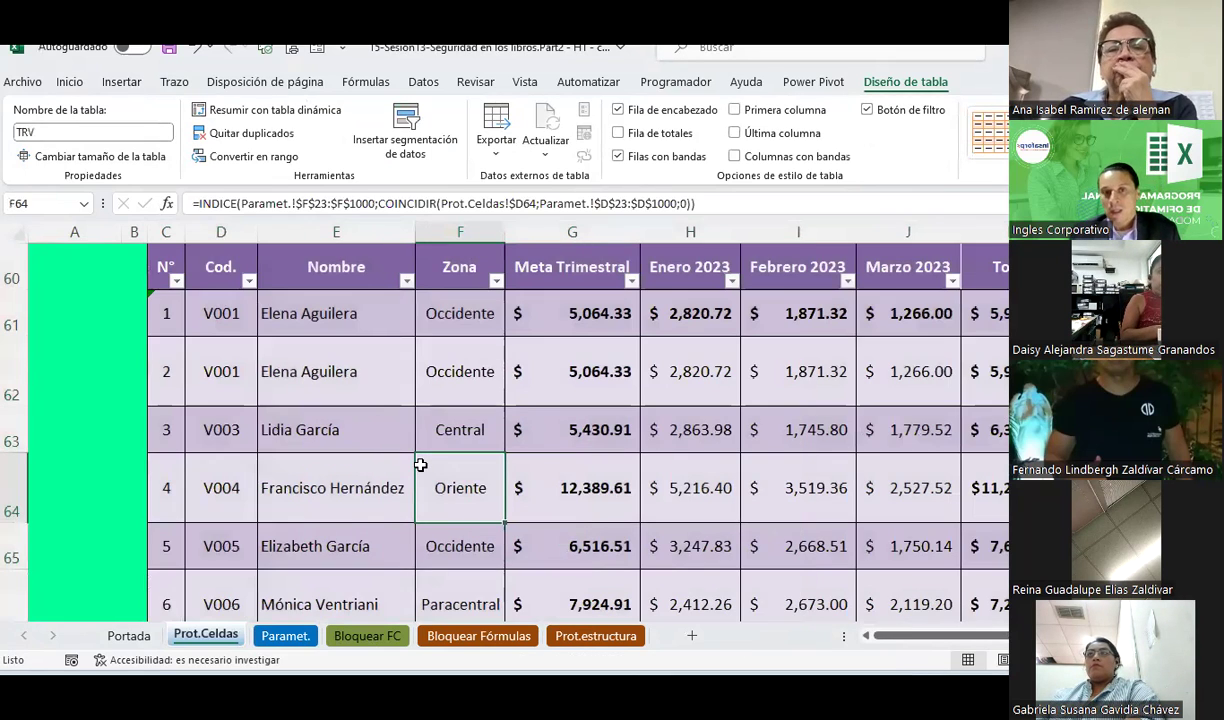
pyautogui.scroll(1, 420, 465)
pyautogui.click(530, 340)
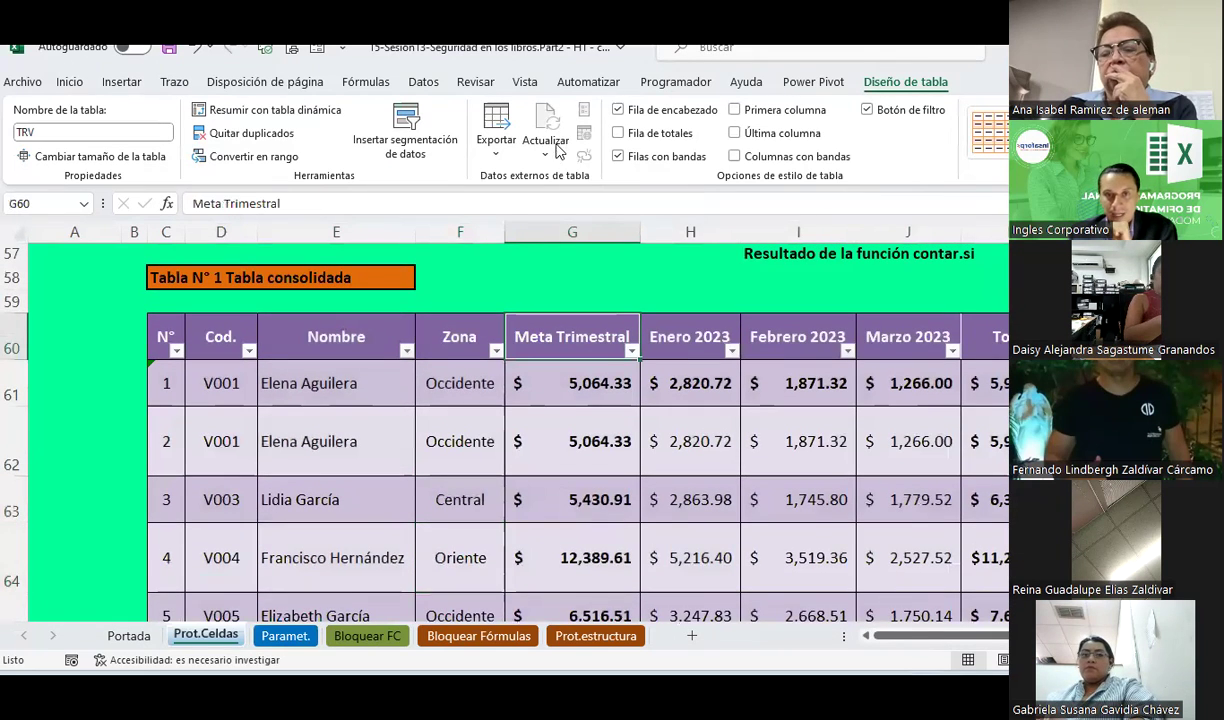
pyautogui.click(418, 82)
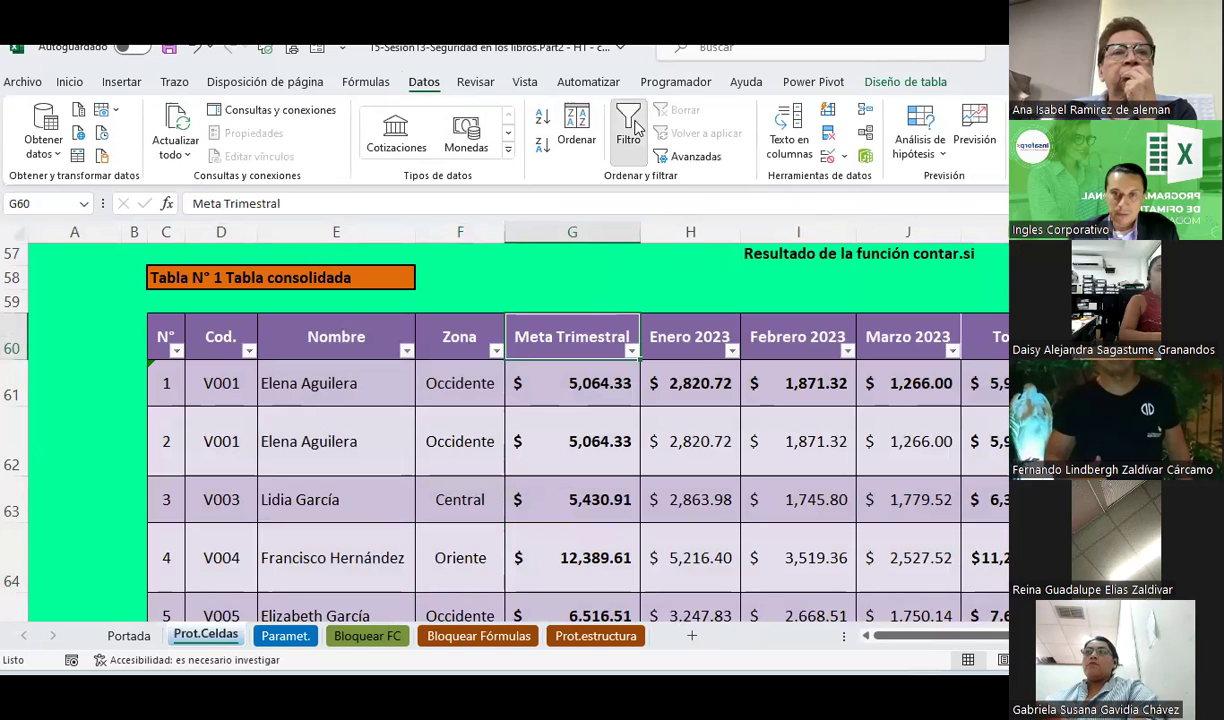
pyautogui.click(632, 122)
# - Go back to the Paramet. sheet and show the TBPA table's name settings
pyautogui.click(288, 636)
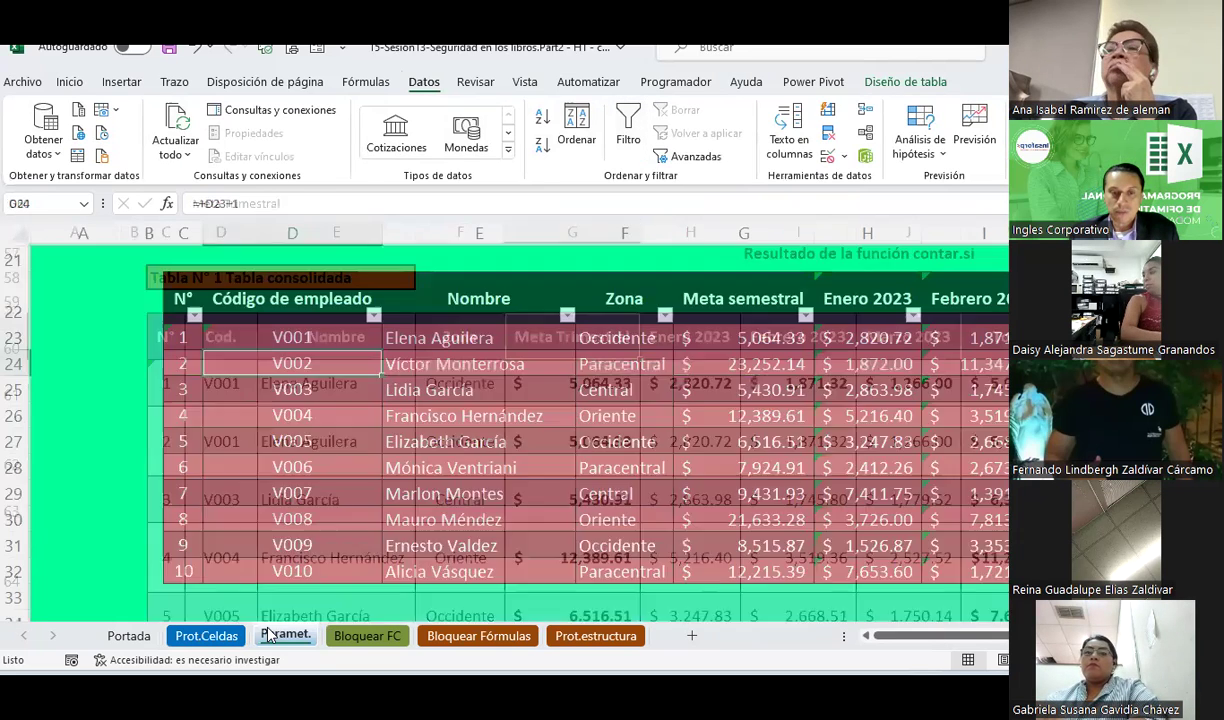
pyautogui.click(490, 292)
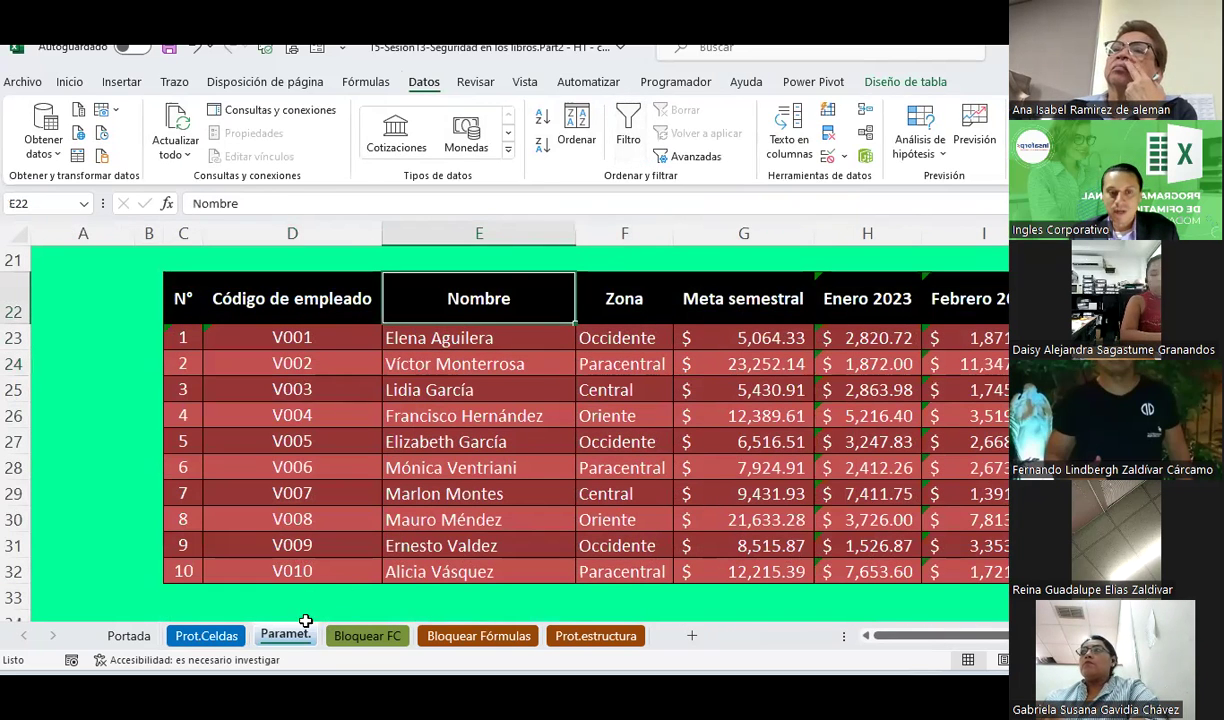
pyautogui.click(206, 636)
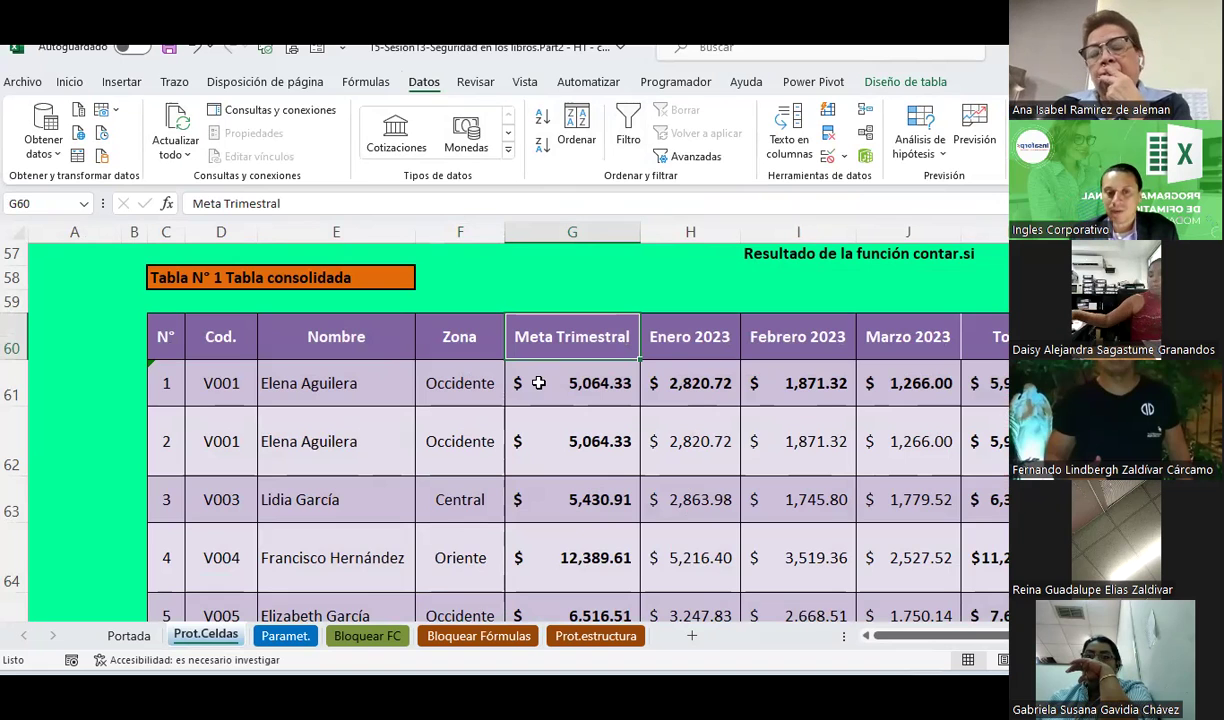
pyautogui.click(292, 640)
pyautogui.click(234, 292)
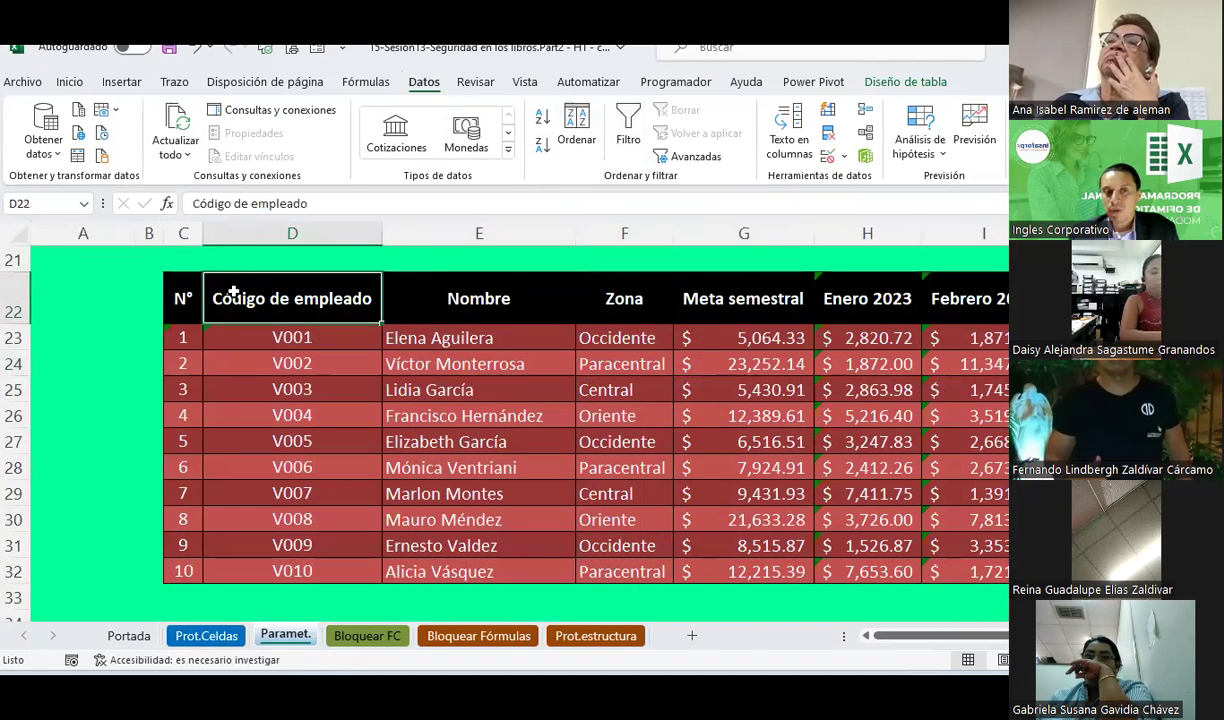
pyautogui.click(915, 82)
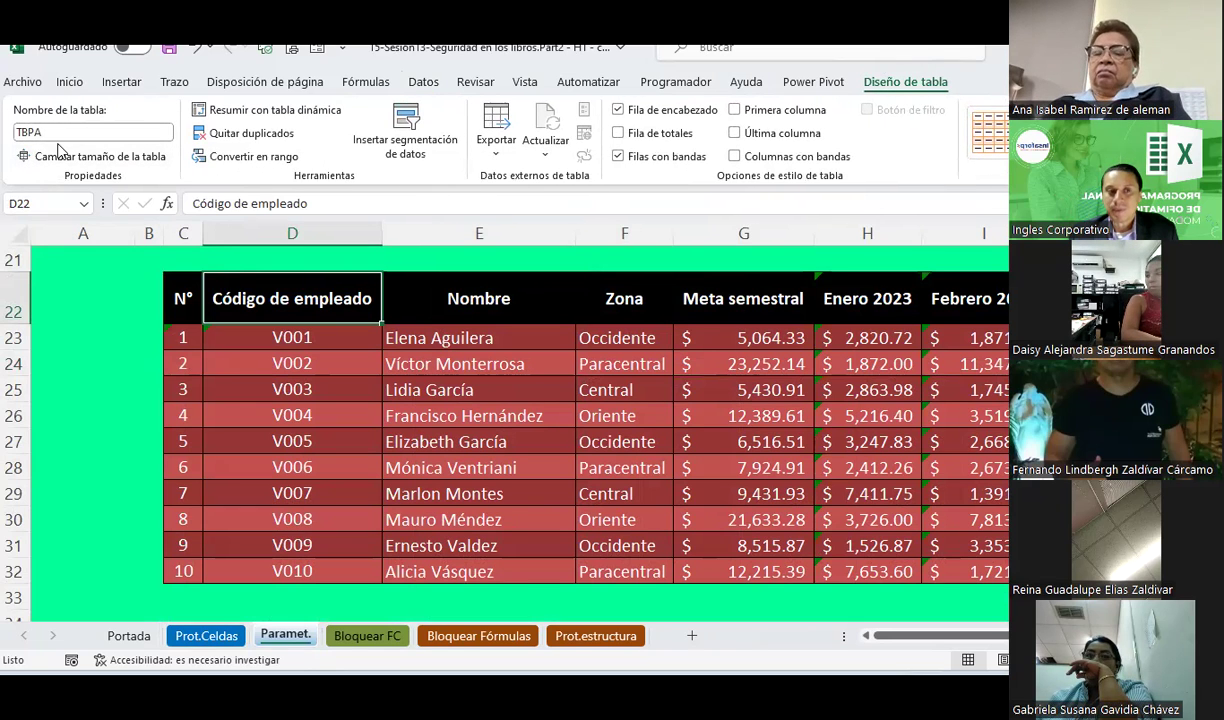
# - Change the Prot.Celdas table name TRV to TBRV in Diseño de tabla
pyautogui.click(206, 636)
pyautogui.click(306, 336)
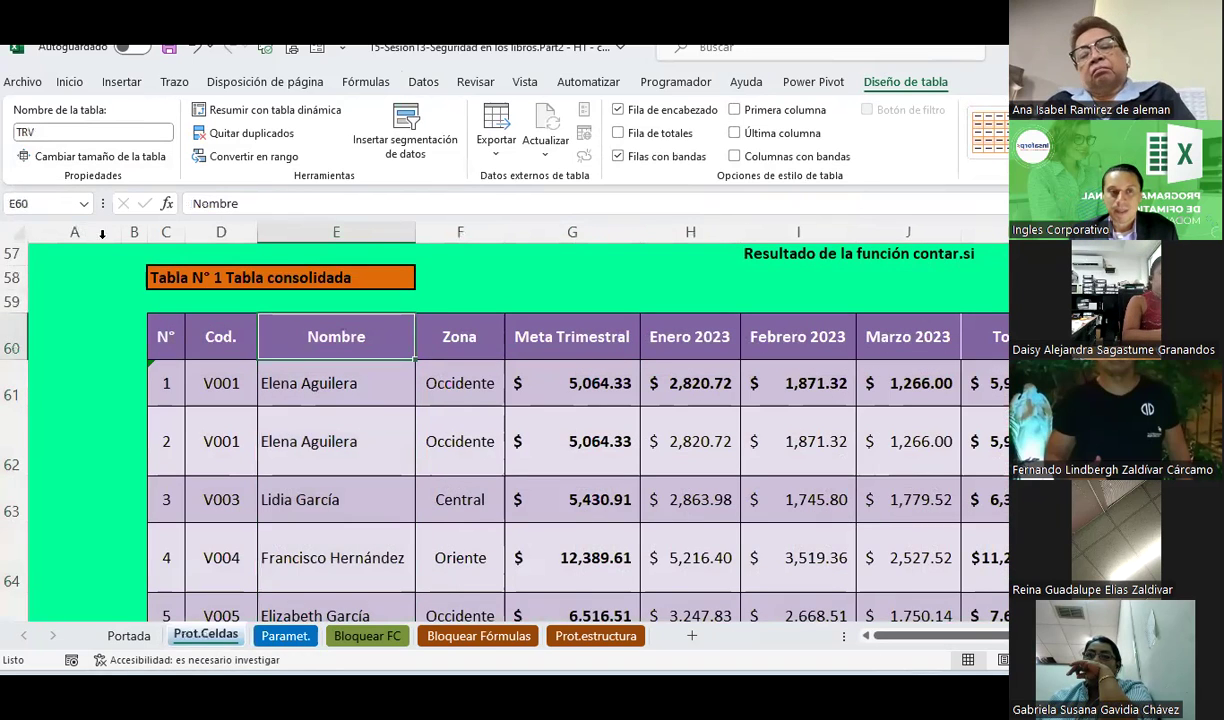
pyautogui.click(20, 133)
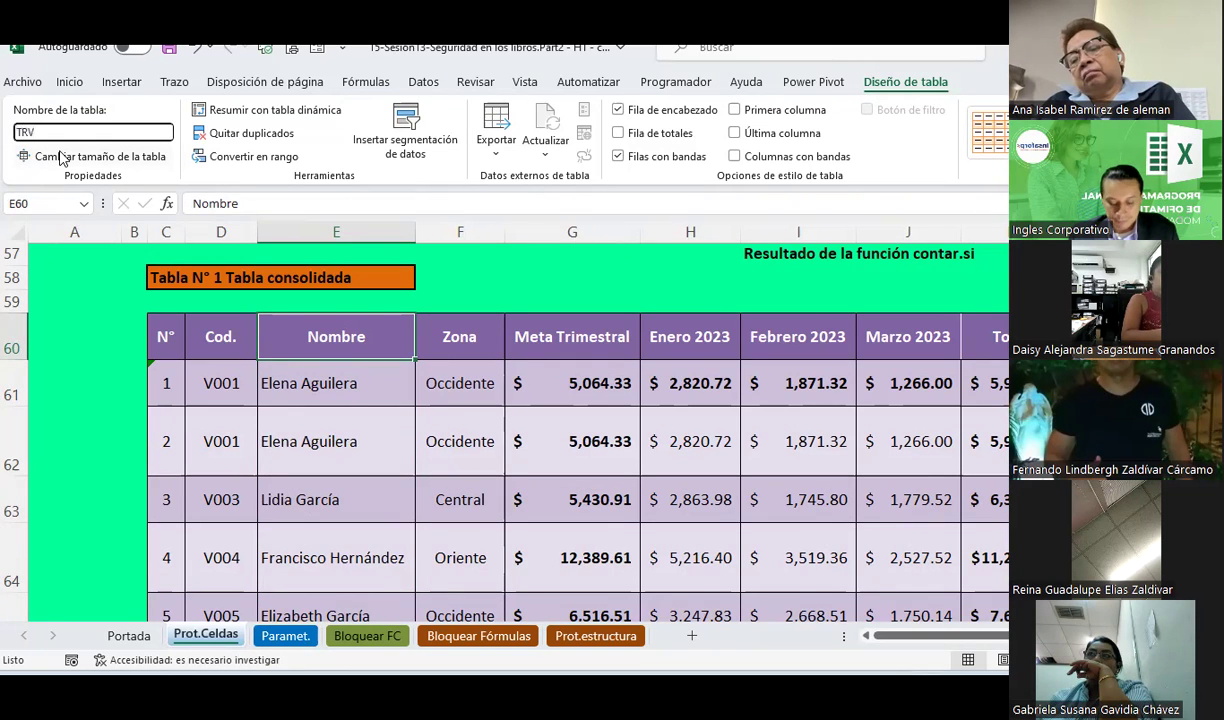
pyautogui.write('B')
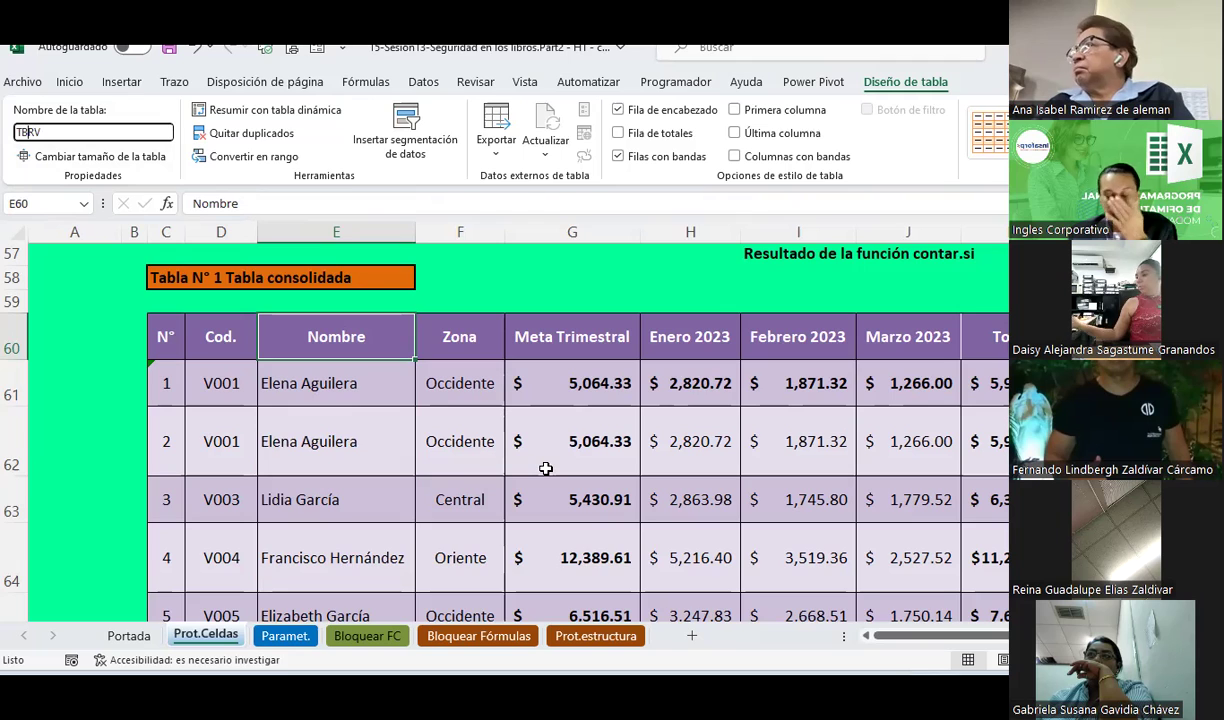
pyautogui.click(545, 468)
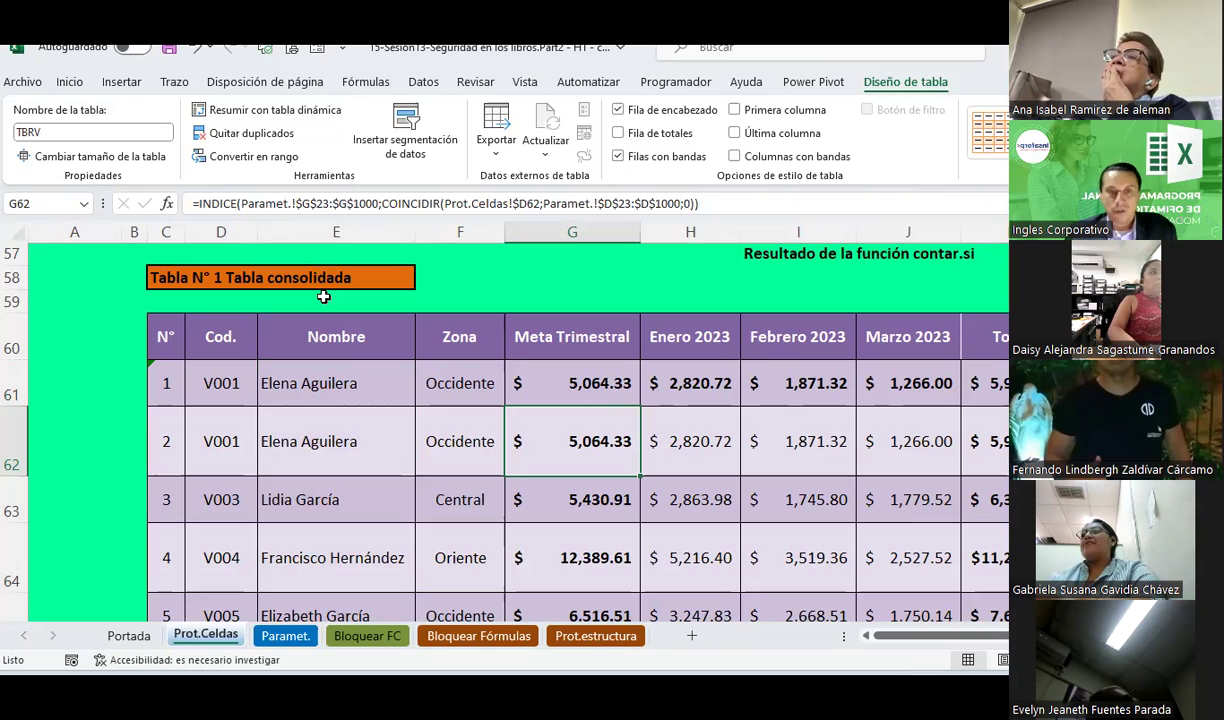
pyautogui.click(335, 328)
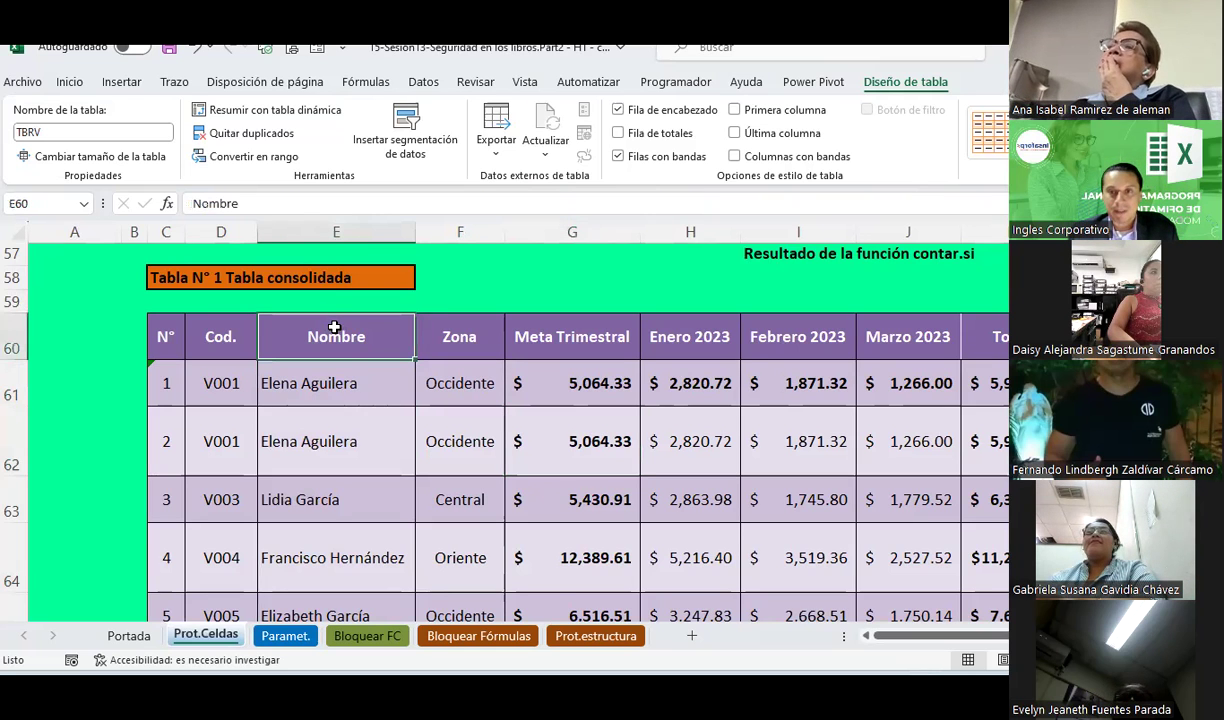
pyautogui.scroll(-1, 335, 328)
pyautogui.scroll(1, 335, 327)
pyautogui.scroll(1, 335, 327)
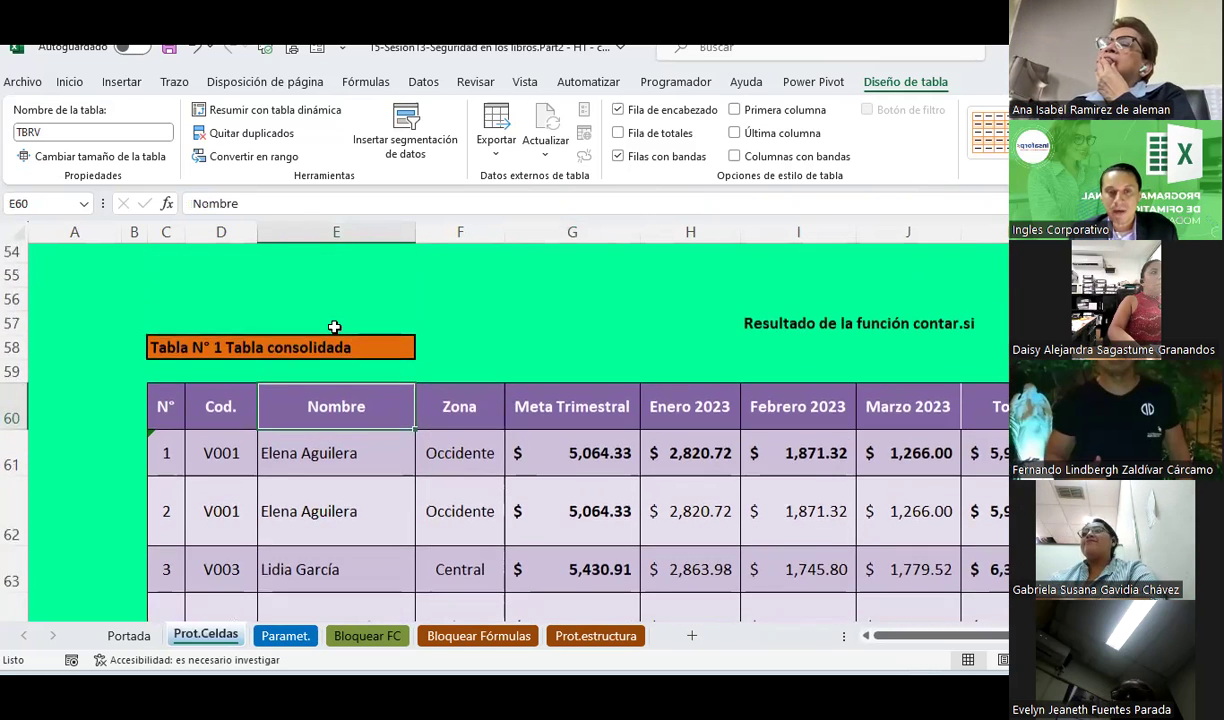
pyautogui.scroll(2, 335, 327)
pyautogui.scroll(2, 335, 327)
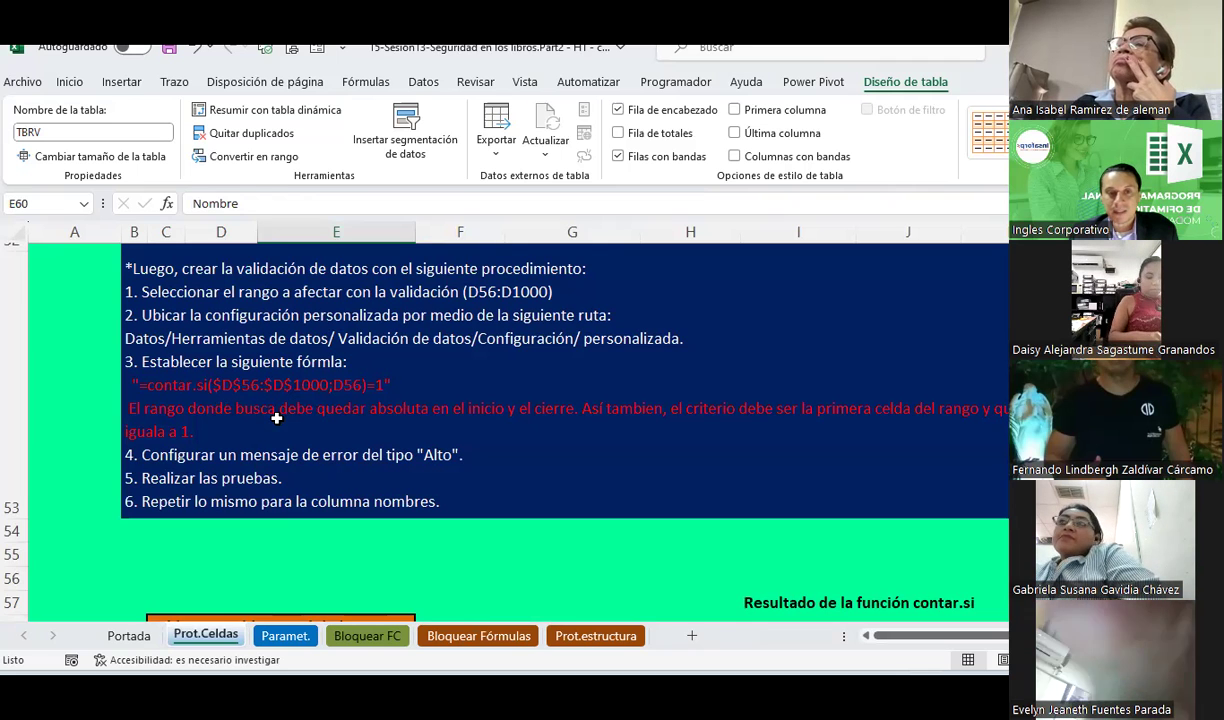
pyautogui.scroll(-2, 270, 413)
pyautogui.moveTo(222, 383)
pyautogui.mouseDown()
pyautogui.moveTo(246, 643)
pyautogui.moveTo(210, 511)
pyautogui.mouseUp()
pyautogui.scroll(2, 213, 511)
pyautogui.click(207, 360)
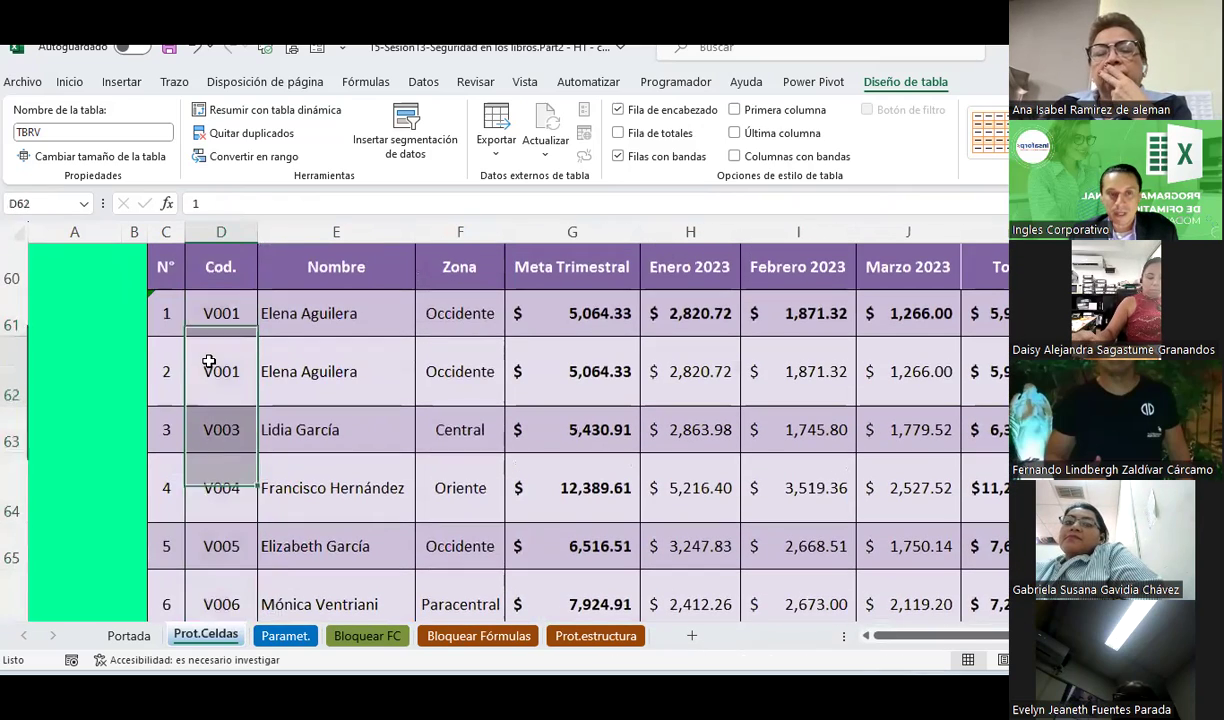
pyautogui.click(229, 456)
pyautogui.hotkey('ctrl', 'z')
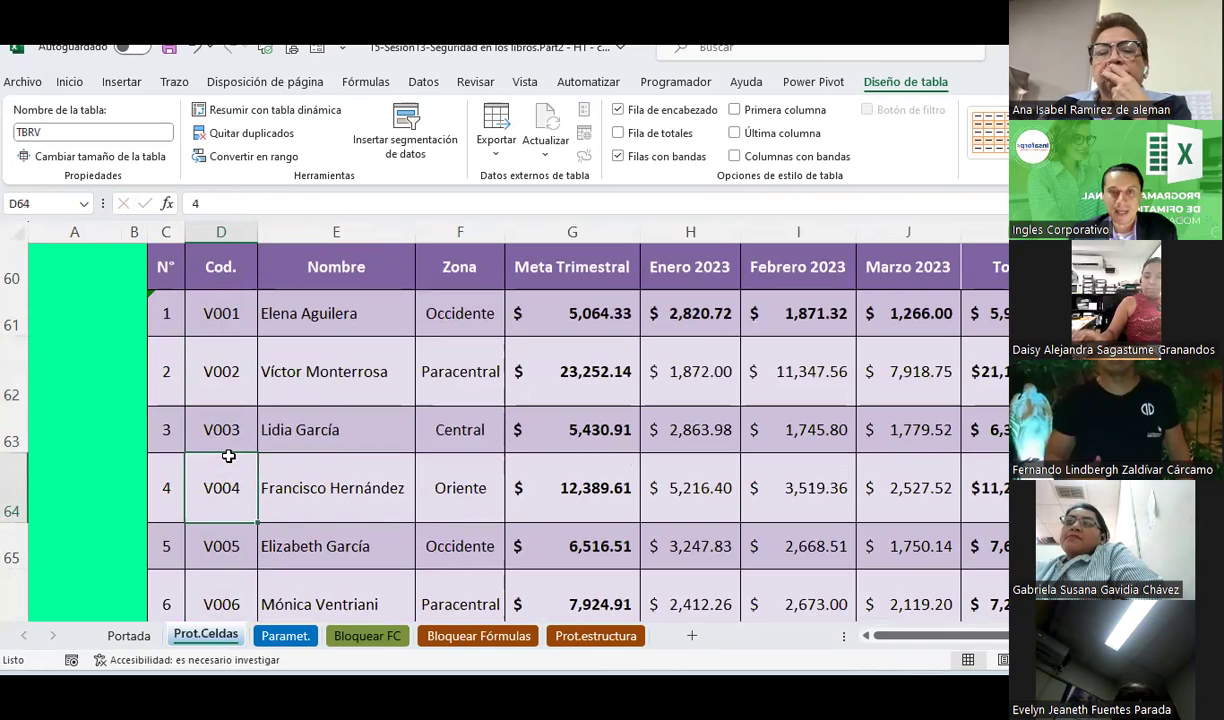
pyautogui.scroll(3, 229, 456)
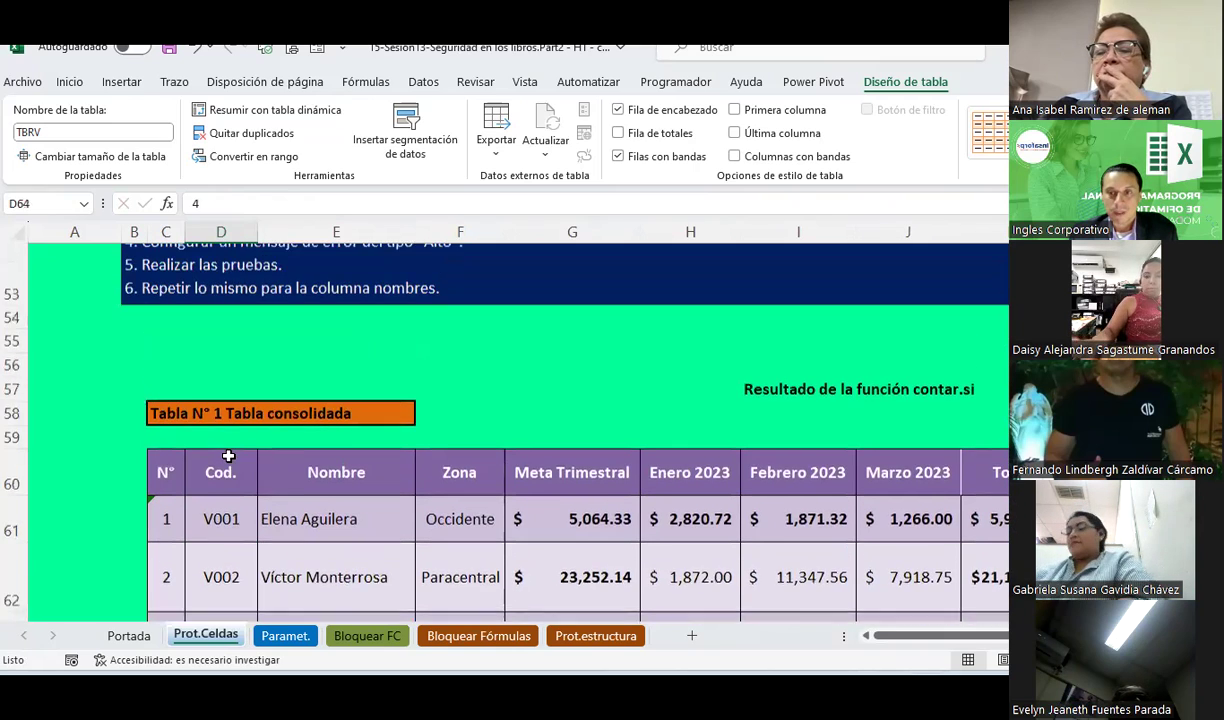
pyautogui.scroll(-2, 229, 456)
pyautogui.scroll(-1, 229, 456)
pyautogui.scroll(-2, 229, 456)
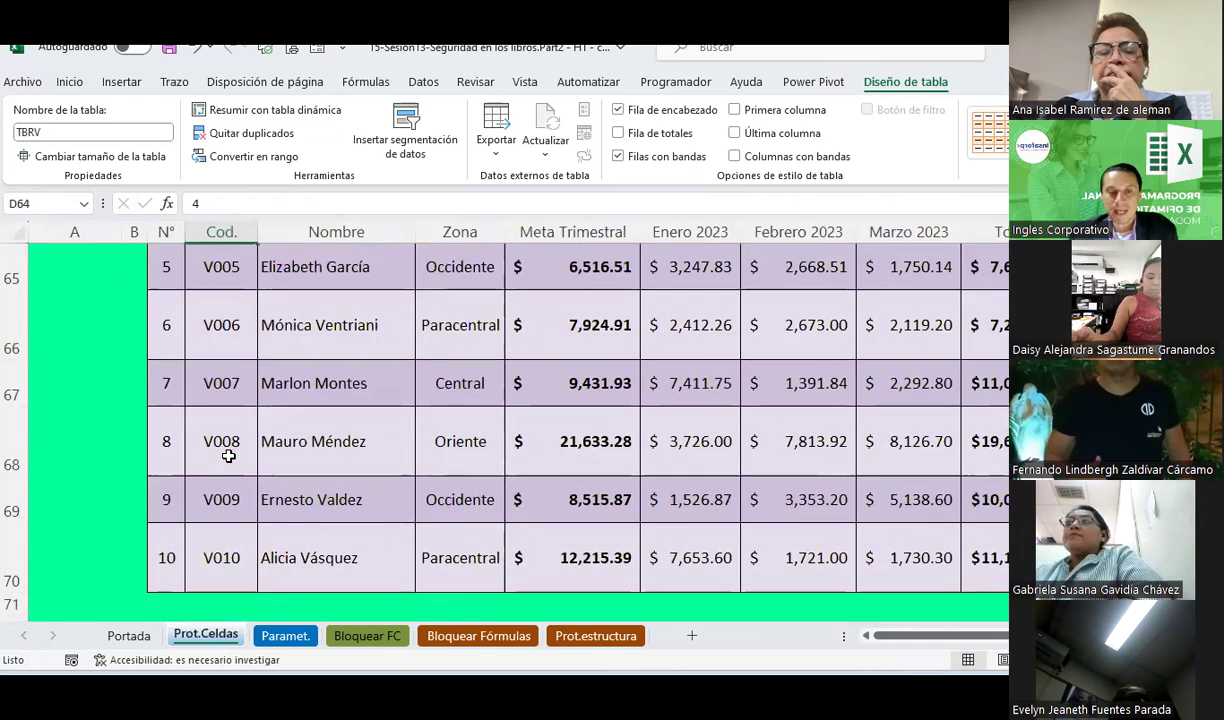
pyautogui.scroll(1, 229, 456)
pyautogui.scroll(1, 229, 456)
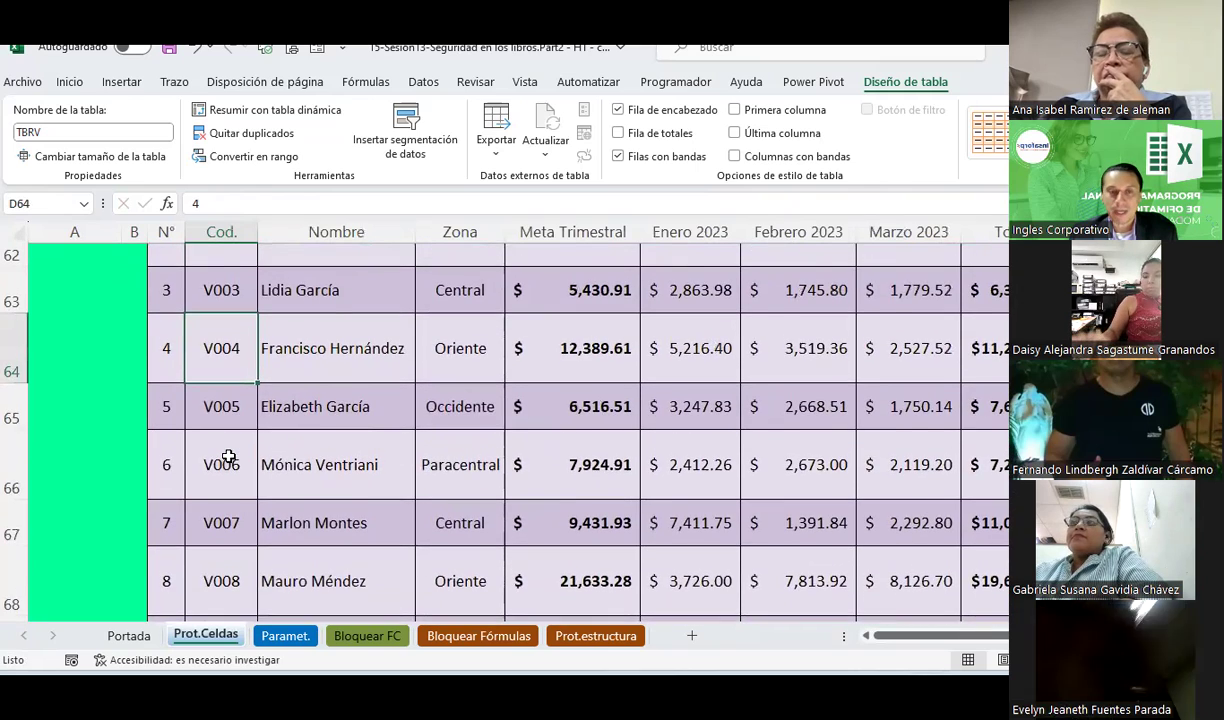
pyautogui.scroll(1, 229, 456)
pyautogui.scroll(2, 229, 455)
# - Select the vendor codes D61:D70 in the Cod. column and show the Datos tools
pyautogui.moveTo(216, 381); pyautogui.dragTo(216, 590)
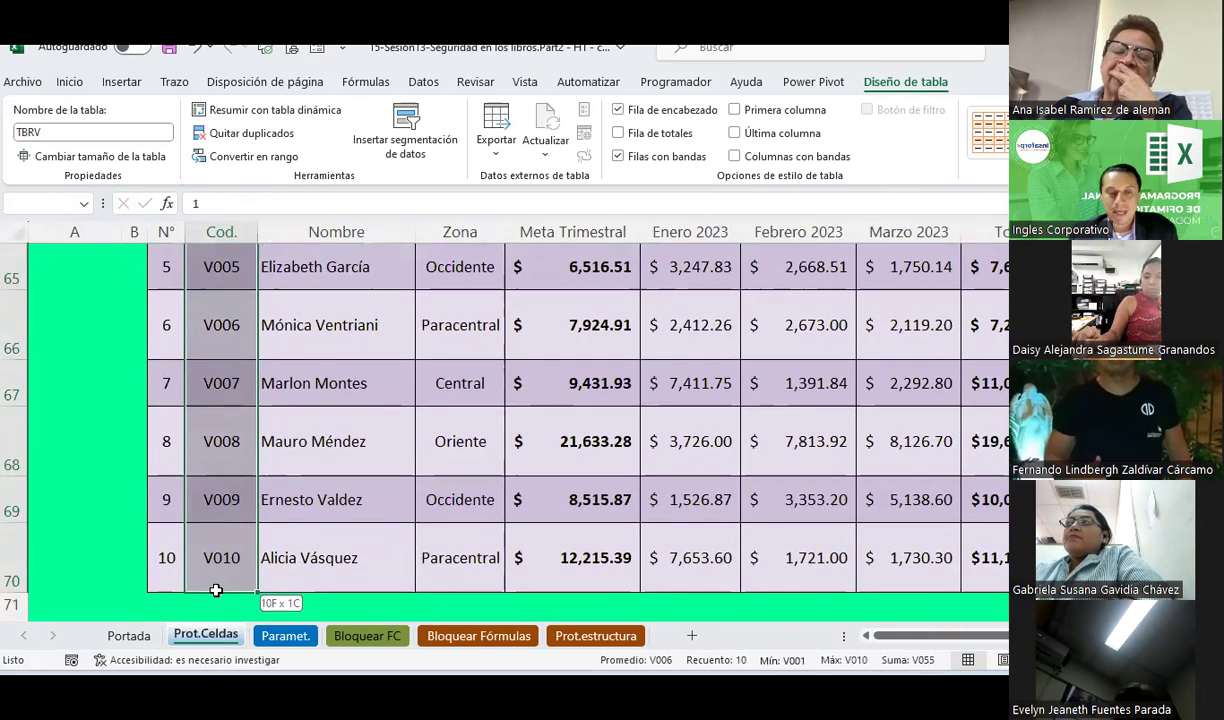
pyautogui.scroll(2, 355, 290)
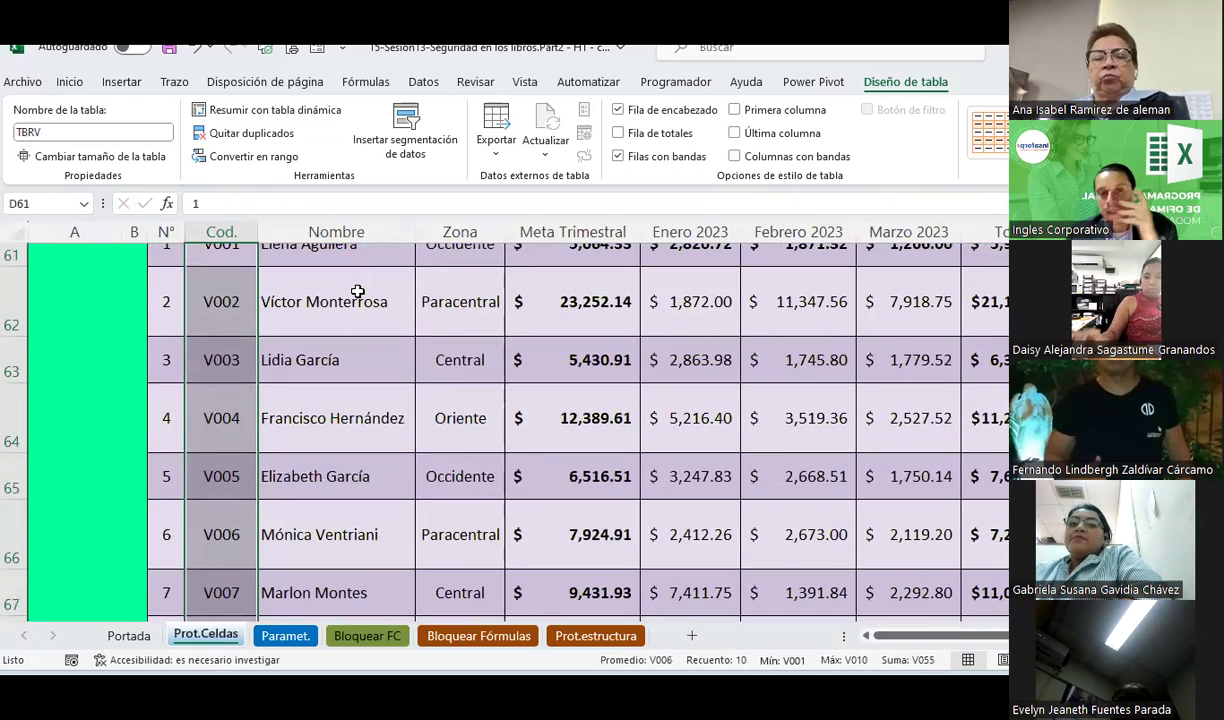
pyautogui.scroll(1, 357, 291)
pyautogui.scroll(2, 357, 291)
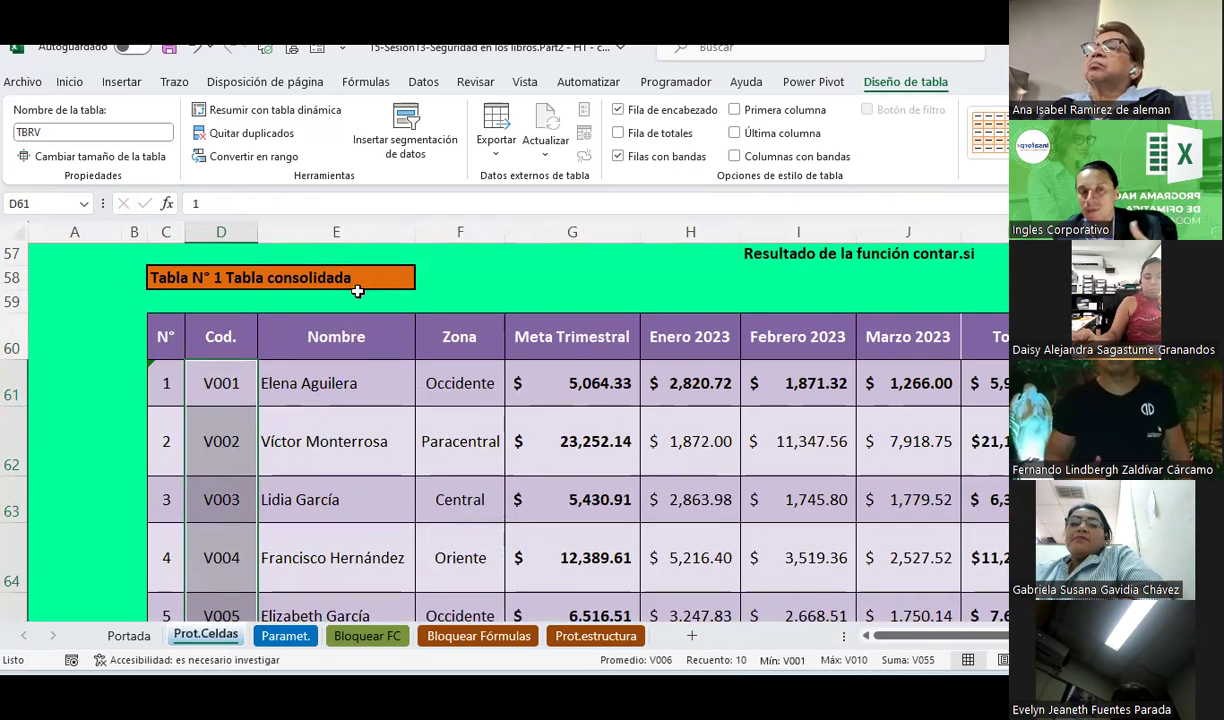
pyautogui.click(424, 83)
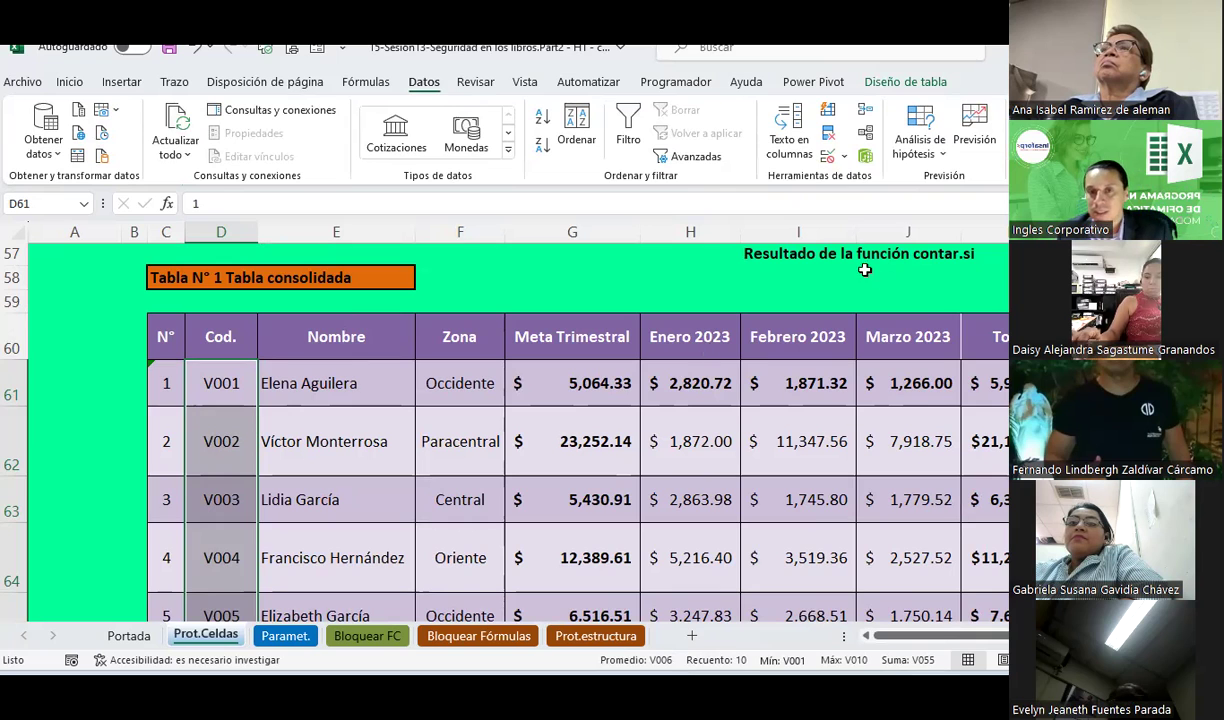
# - Open Validación de datos, set Permitir to Personalizada, and start the =CONTAR.SI($D$61:D formula
pyautogui.click(846, 162)
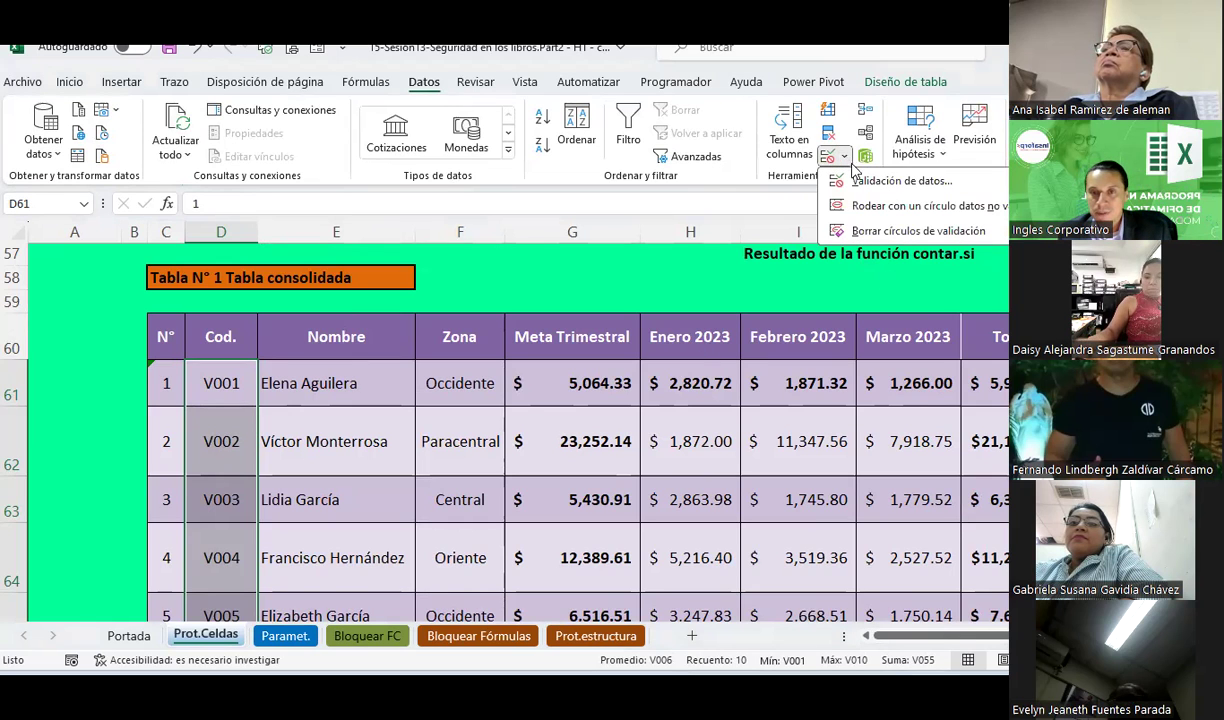
pyautogui.click(870, 176)
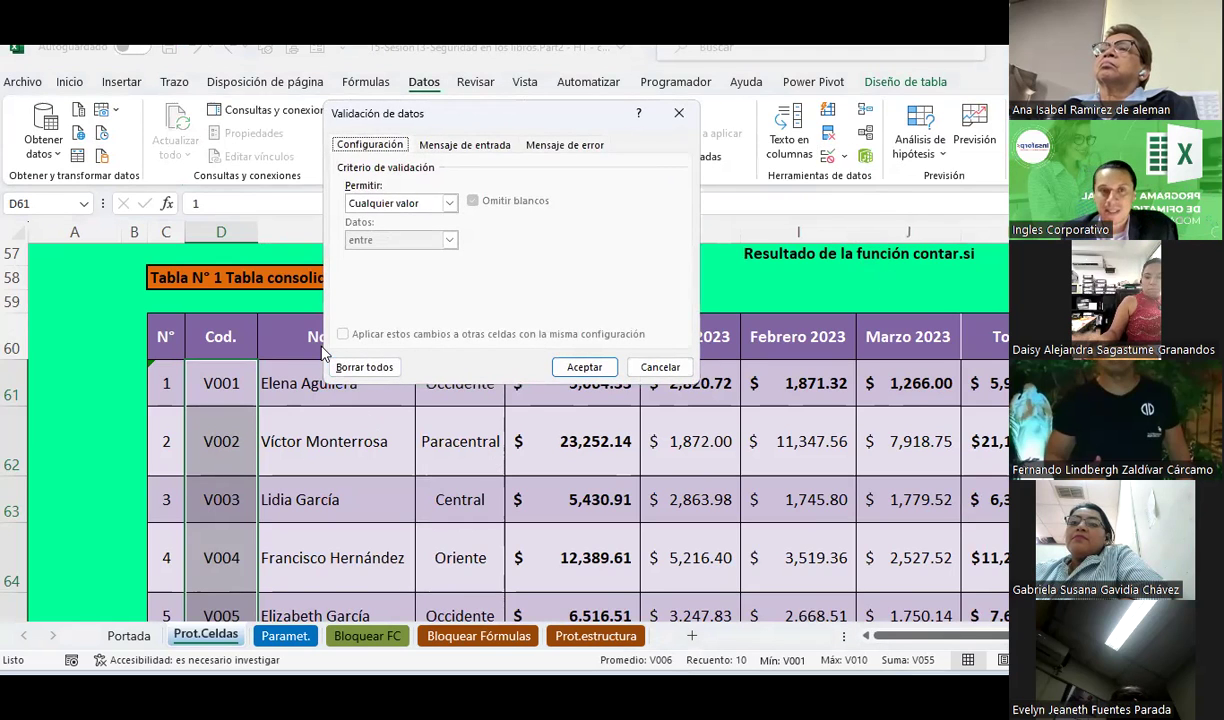
pyautogui.click(450, 203)
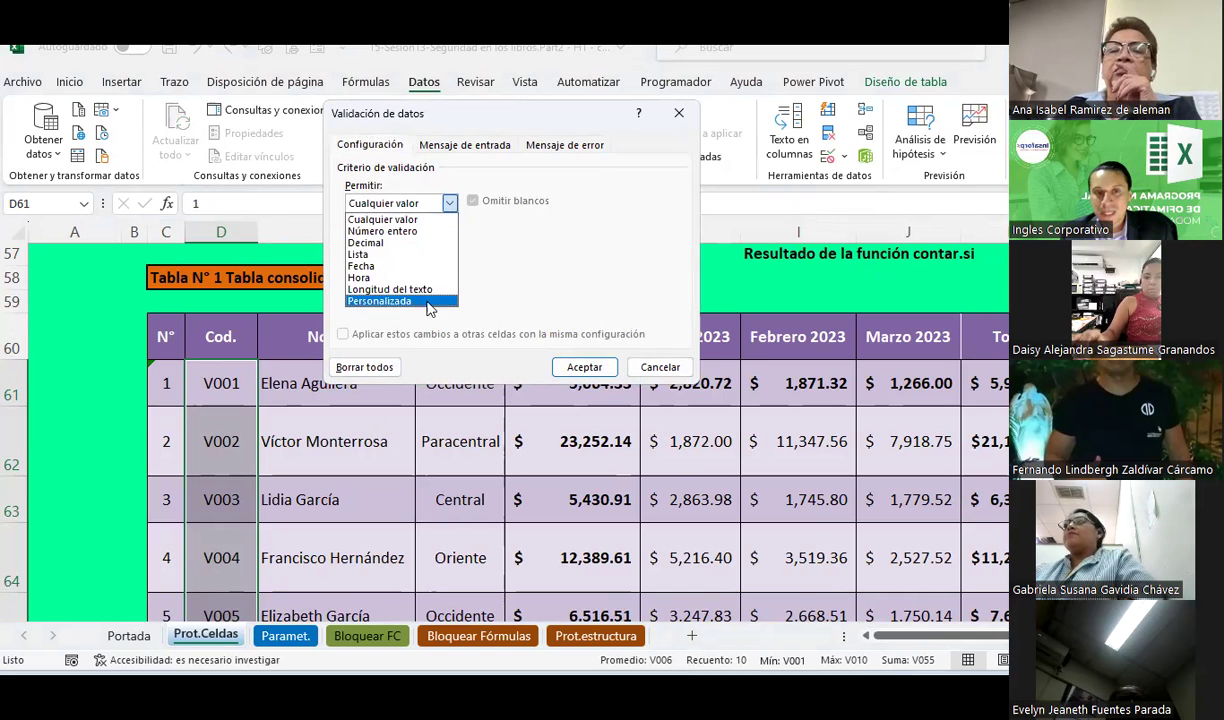
pyautogui.click(396, 302)
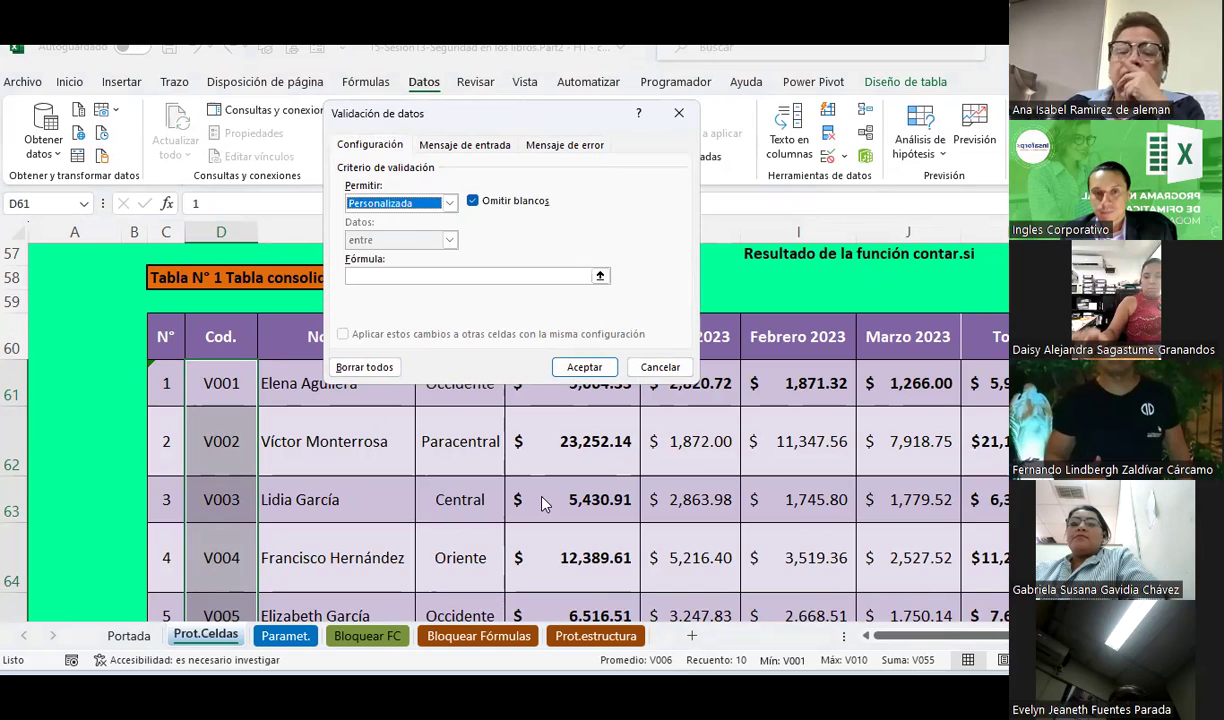
pyautogui.click(397, 276)
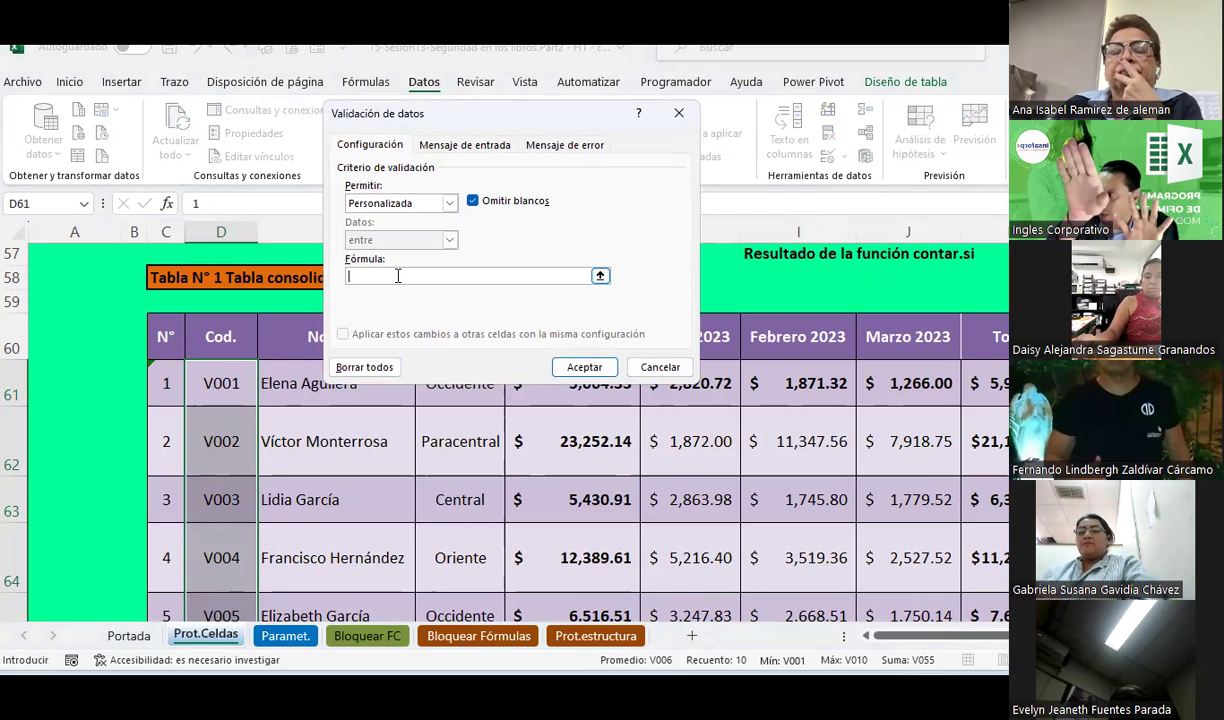
pyautogui.write('=')
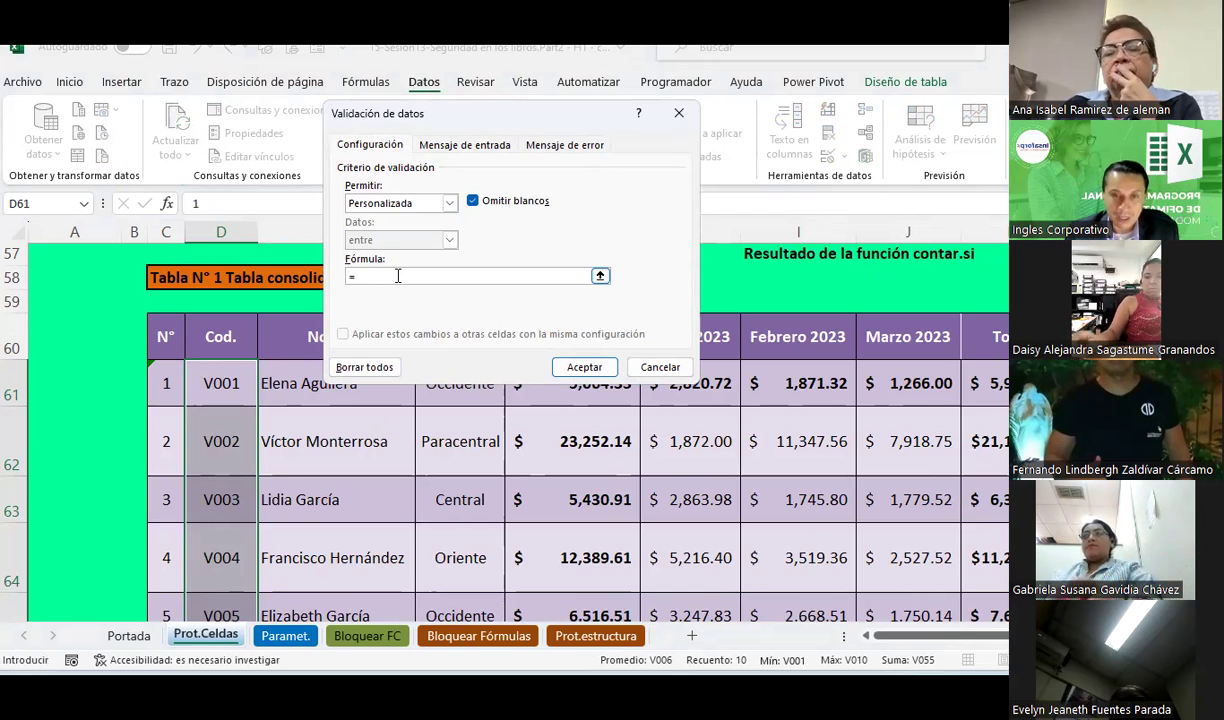
pyautogui.write('R')
pyautogui.write('(')
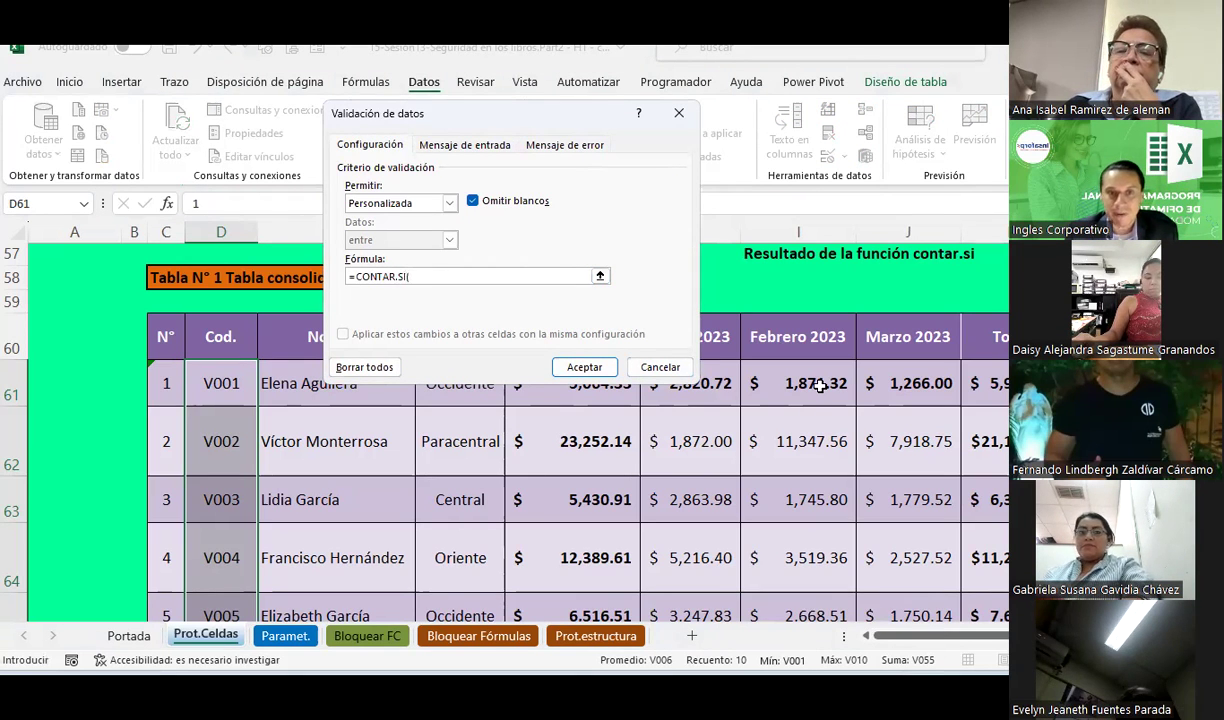
pyautogui.write('D')
pyautogui.write('61:')
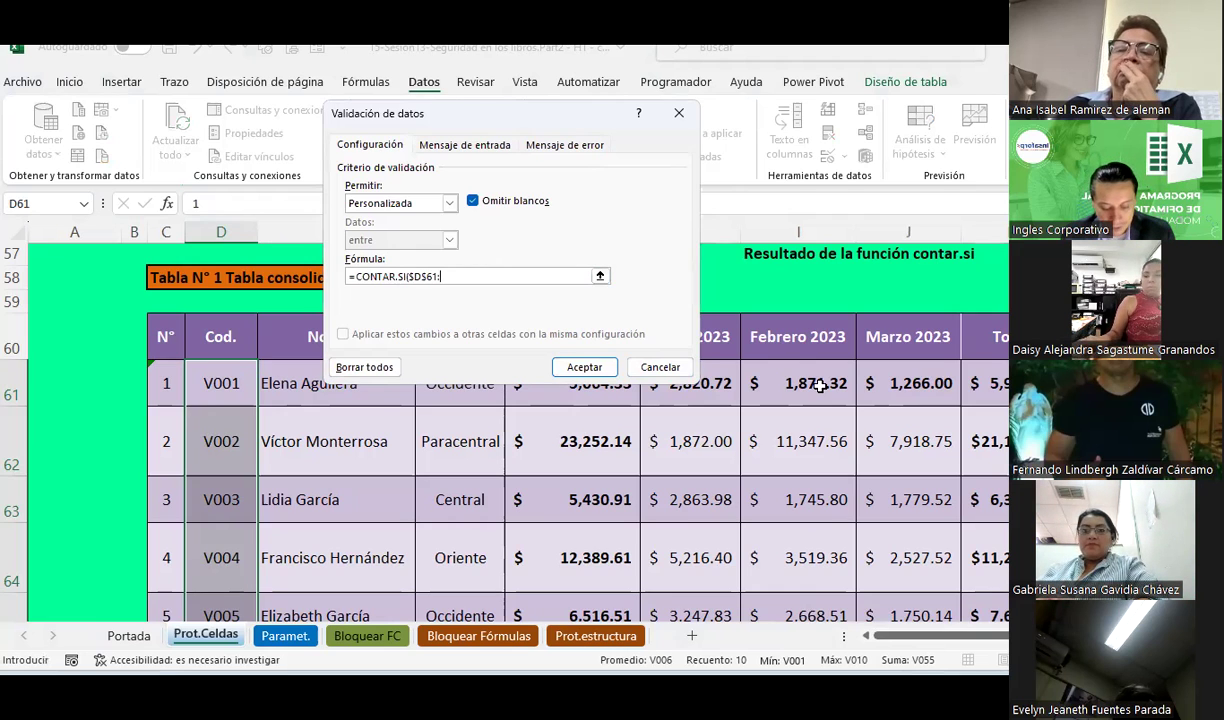
pyautogui.write('D')
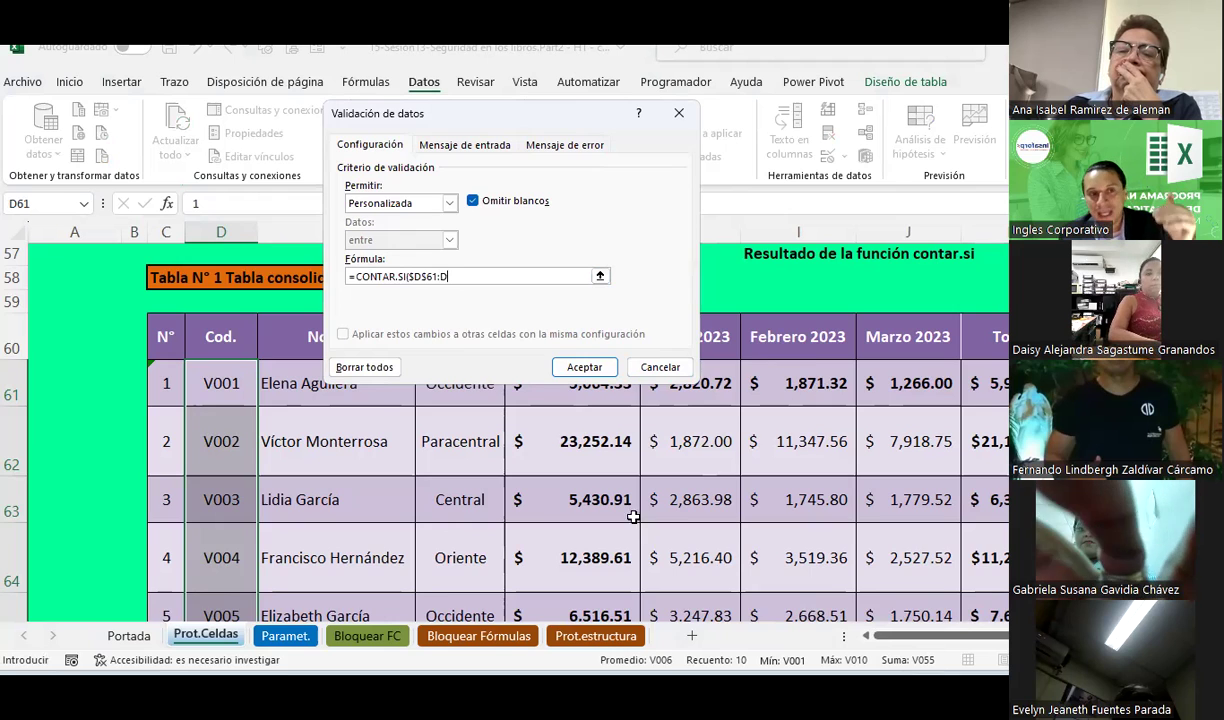
pyautogui.scroll(-3, 633, 516)
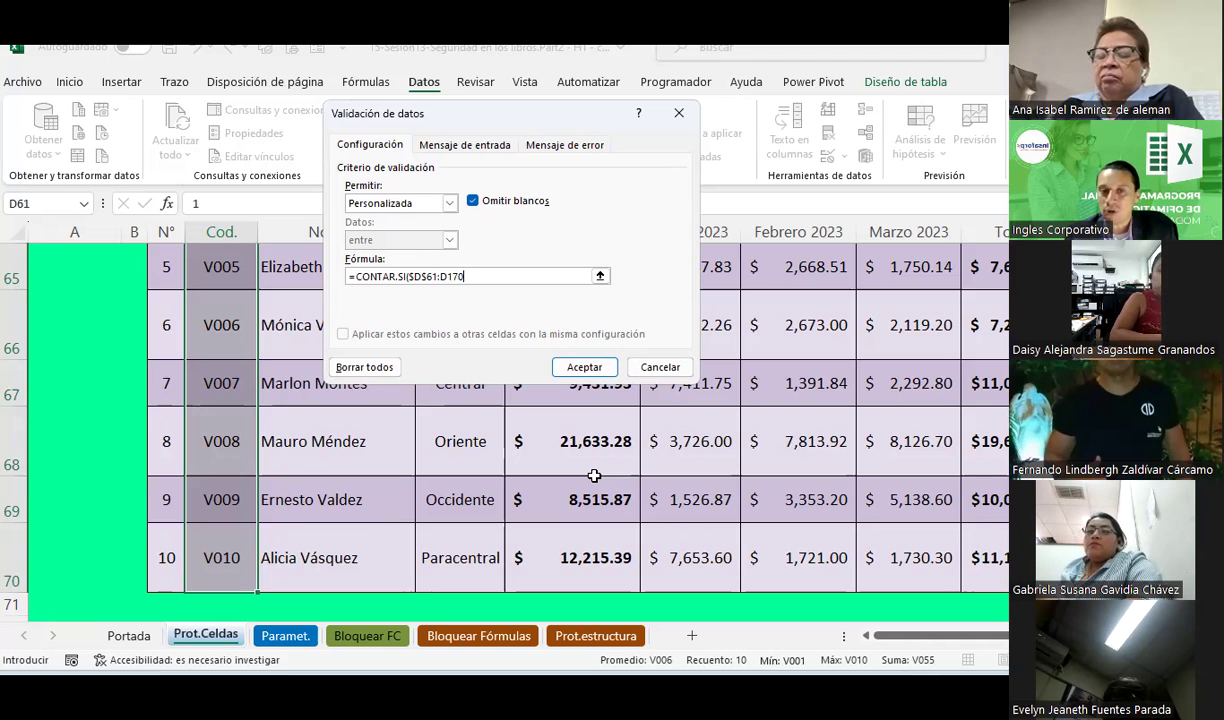
# - Make D170 absolute and complete the criterion D61 and =1 in the CONTAR.SI rule
pyautogui.press('F4')
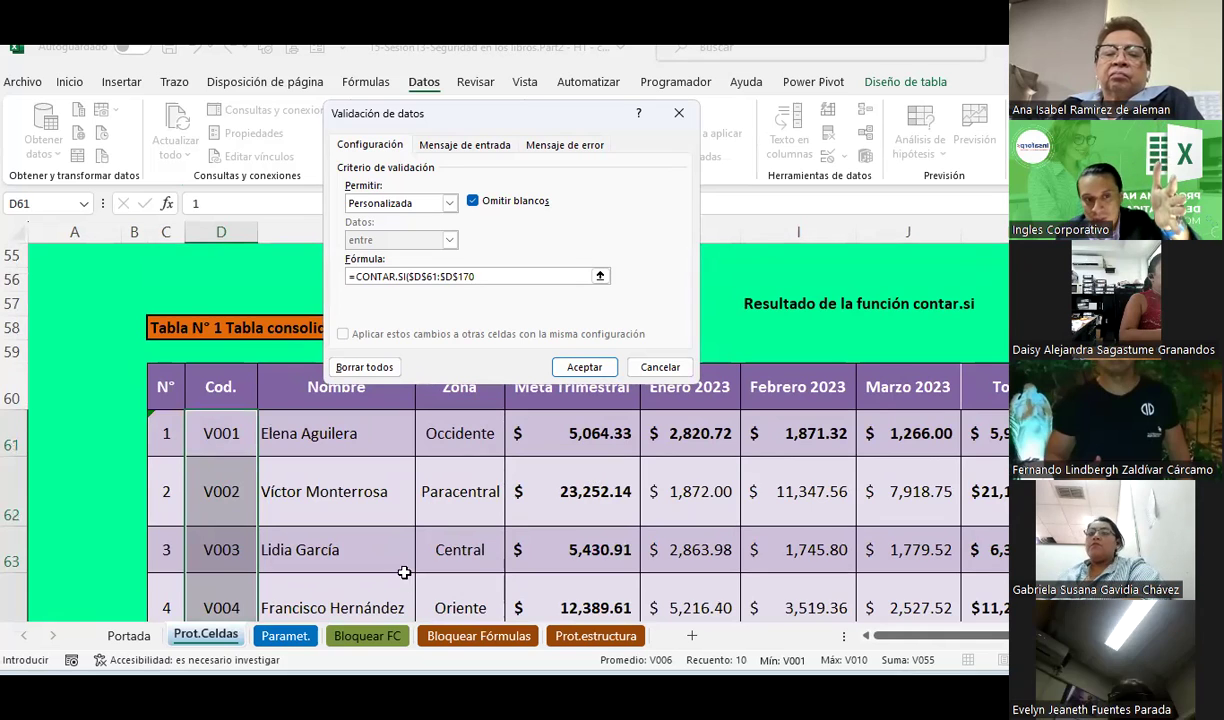
pyautogui.scroll(-2, 355, 456)
pyautogui.scroll(-2, 352, 453)
pyautogui.scroll(-3, 352, 453)
pyautogui.scroll(-5, 352, 453)
pyautogui.scroll(-6, 352, 453)
pyautogui.scroll(-7, 352, 453)
pyautogui.scroll(-7, 352, 453)
pyautogui.scroll(-4, 352, 453)
pyautogui.scroll(-8, 352, 453)
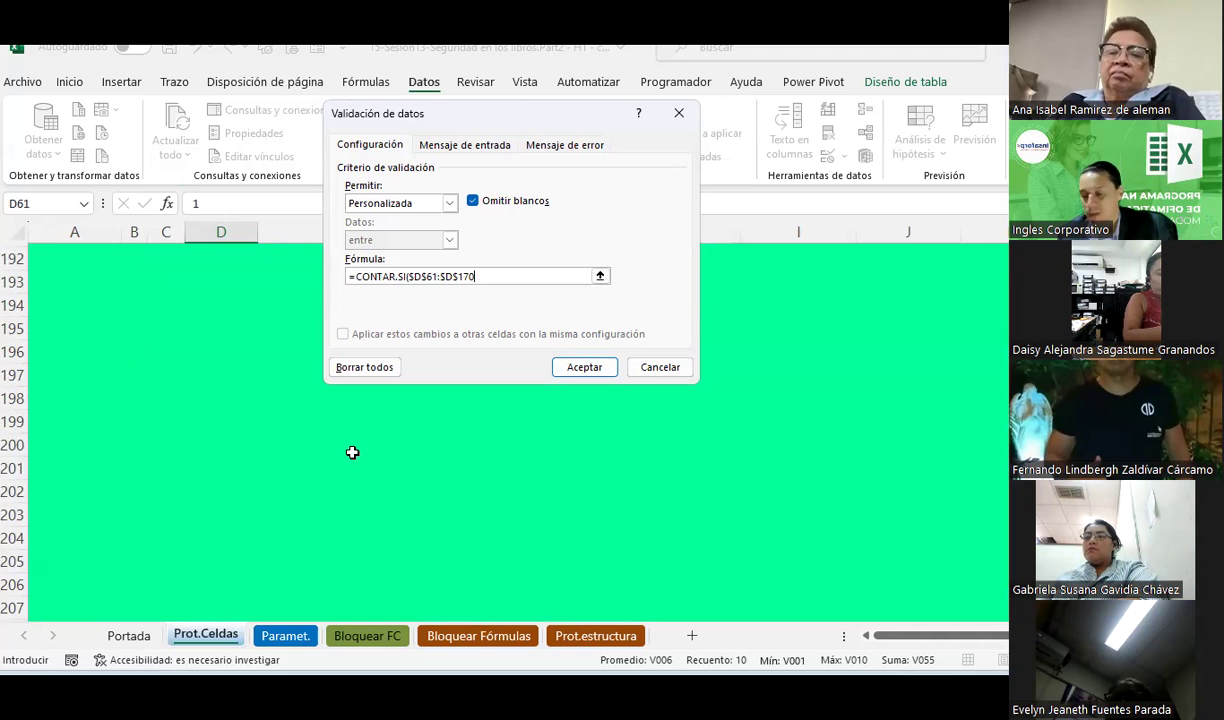
pyautogui.scroll(12, 352, 453)
pyautogui.scroll(12, 352, 453)
pyautogui.scroll(8, 352, 453)
pyautogui.scroll(9, 352, 453)
pyautogui.scroll(5, 352, 453)
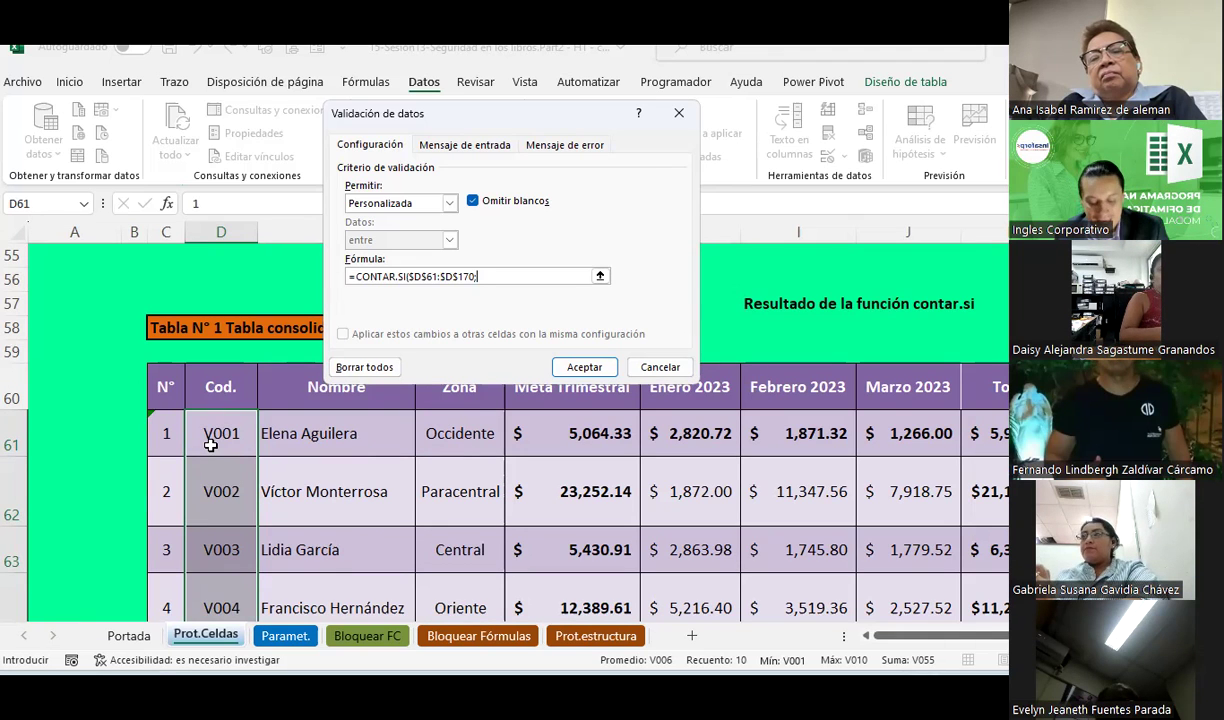
pyautogui.write('D61')
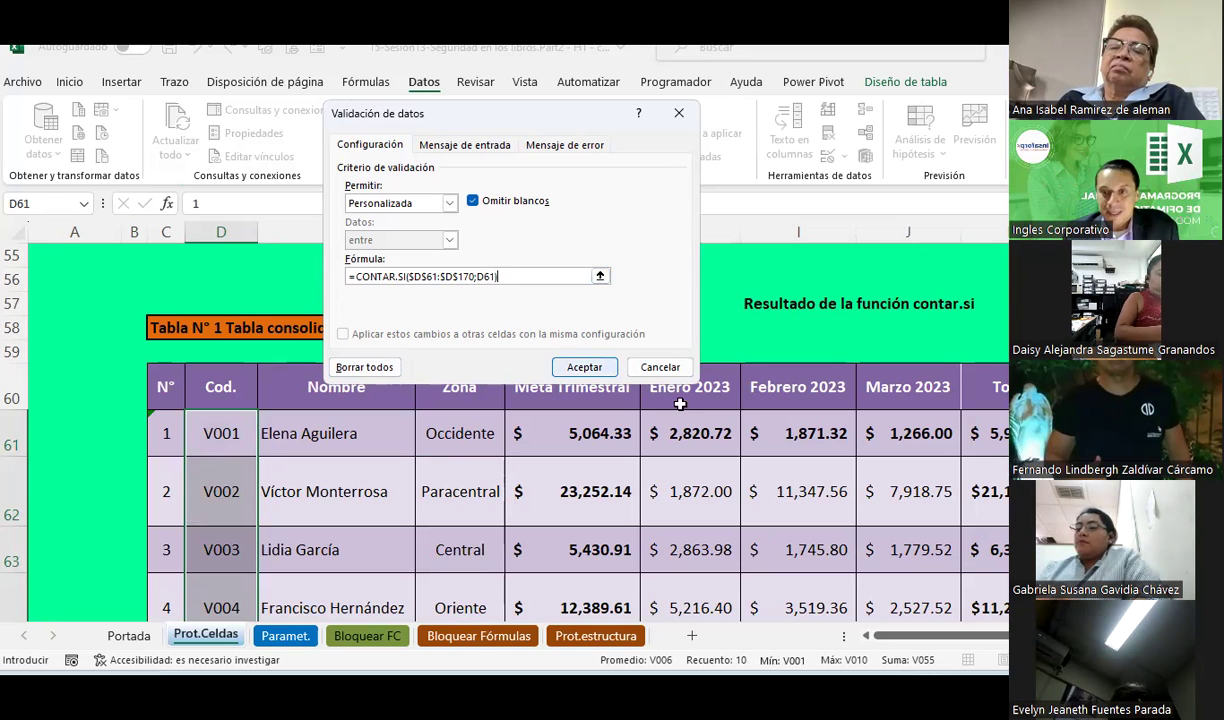
pyautogui.moveTo(935, 636); pyautogui.dragTo(985, 636)
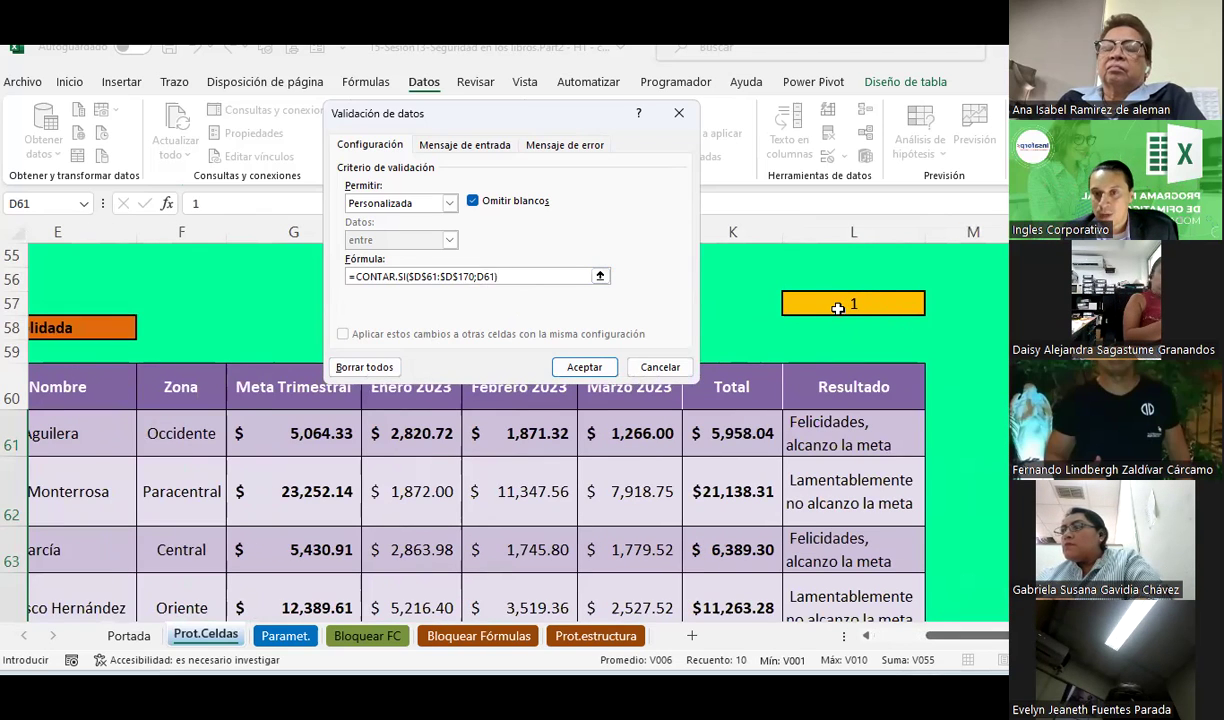
pyautogui.click(525, 277)
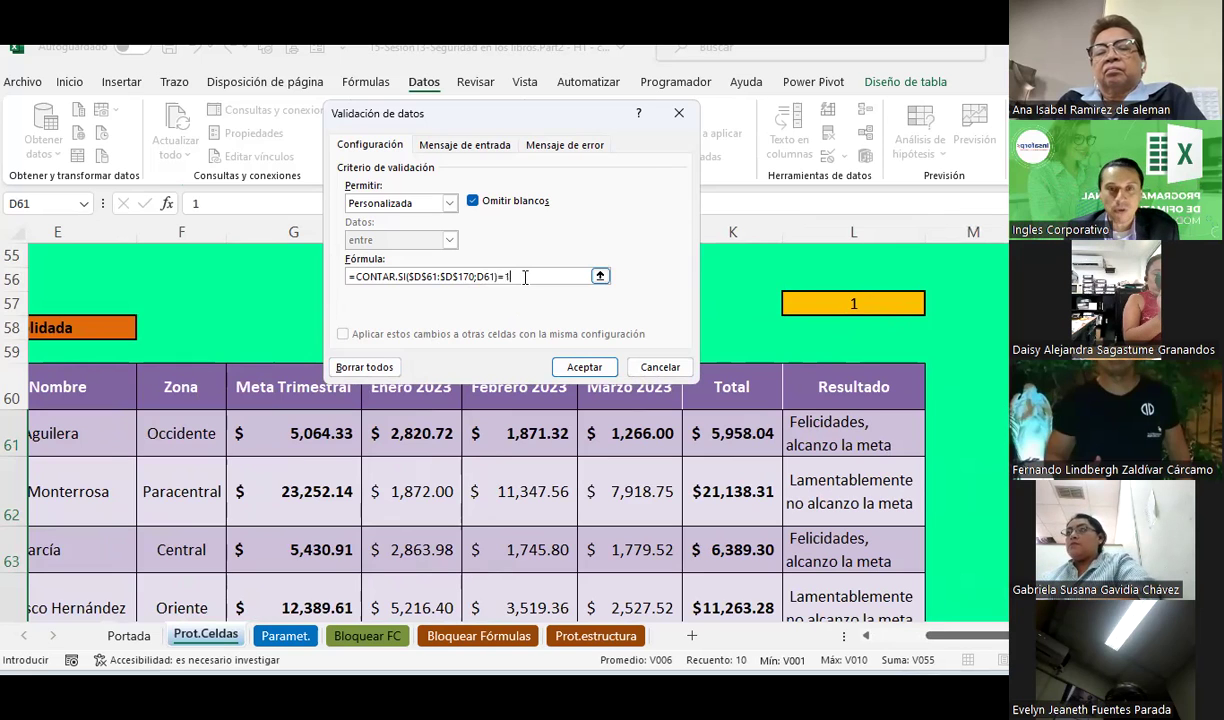
# - Set the error alert title to 'Alto' and the message to 'Usted ha ingresado un código repetido.'
pyautogui.click(528, 146)
pyautogui.click(526, 228)
pyautogui.write('aLT')
pyautogui.press('BackSpace')
pyautogui.press('BackSpace')
pyautogui.press('BackSpace')
pyautogui.write('Alt')
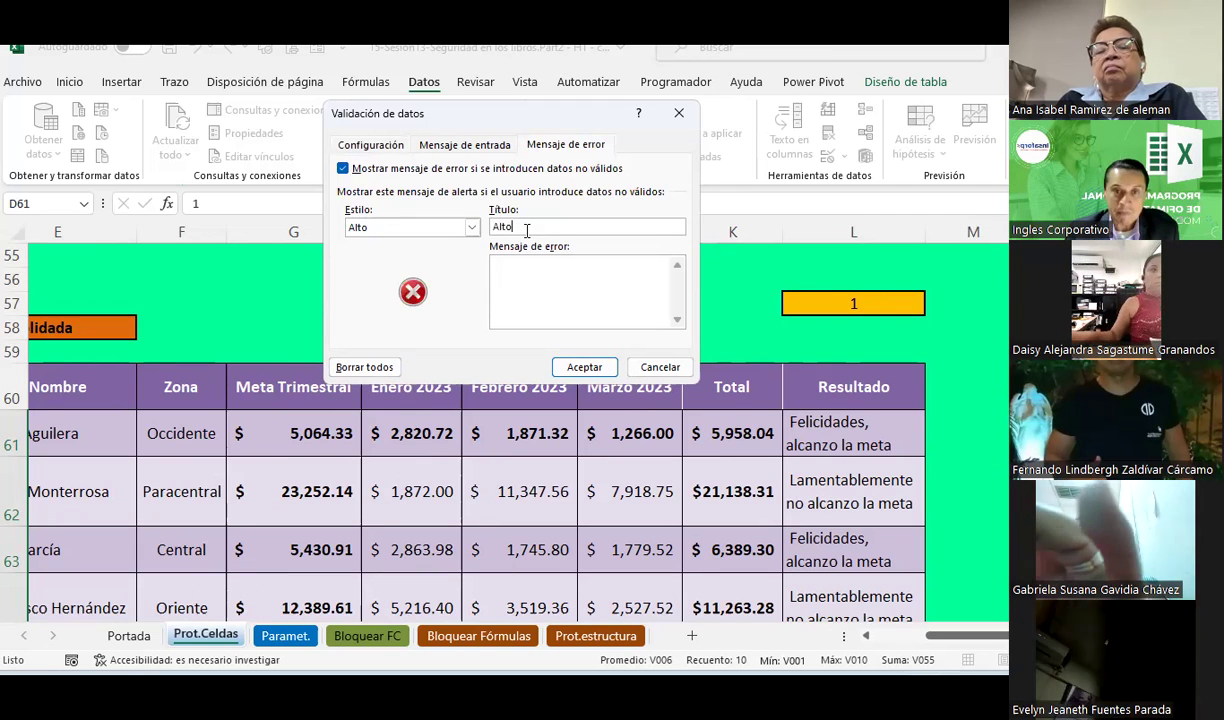
pyautogui.write('o')
pyautogui.click(559, 302)
pyautogui.write('PO')
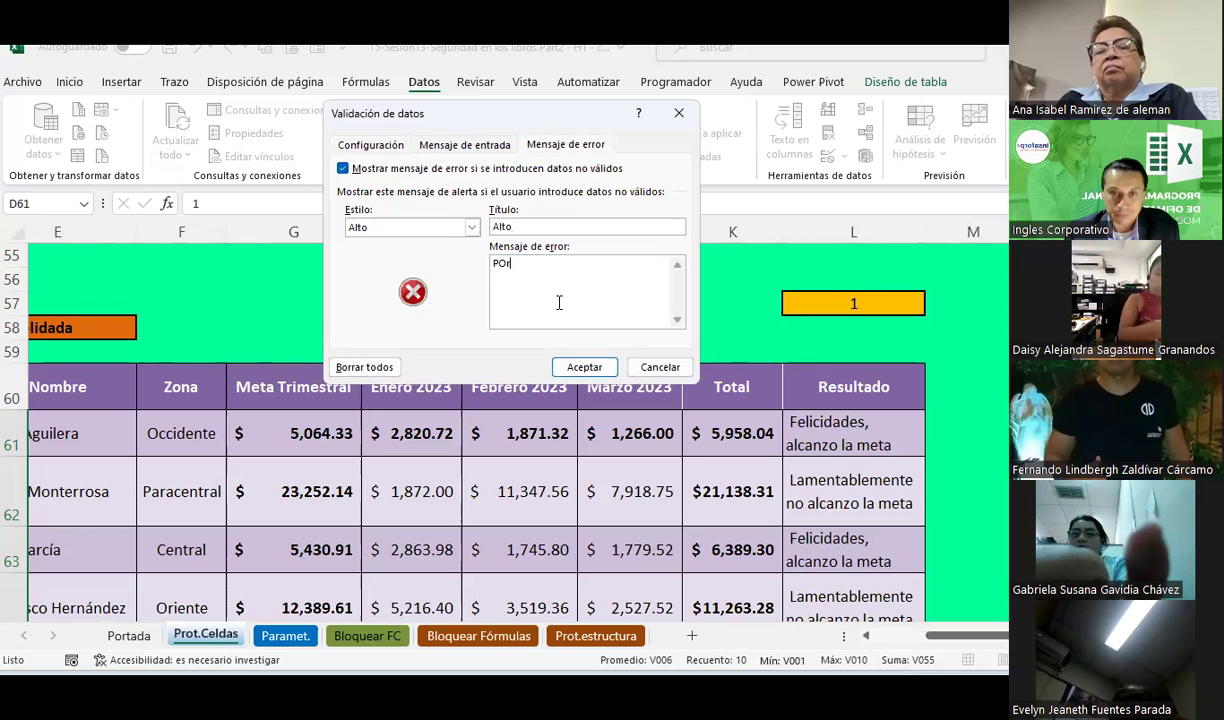
pyautogui.press('BackSpace')
pyautogui.write('or')
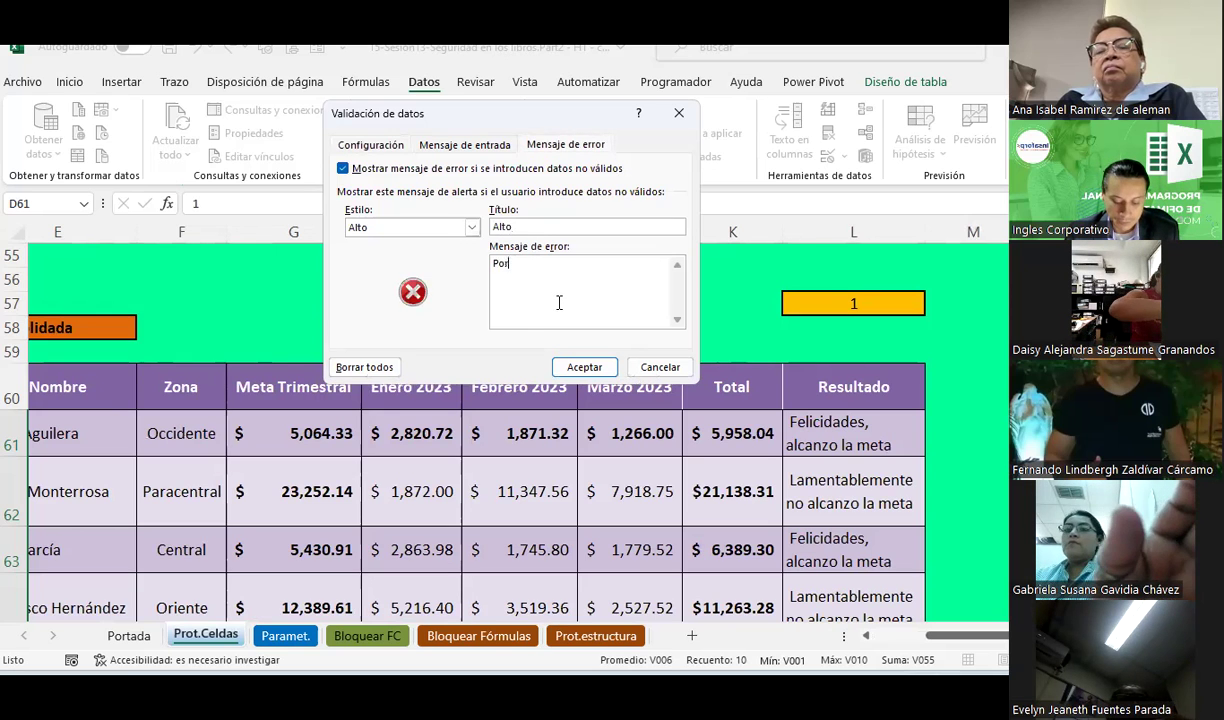
pyautogui.press('BackSpace')
pyautogui.press('BackSpace')
pyautogui.press('BackSpace')
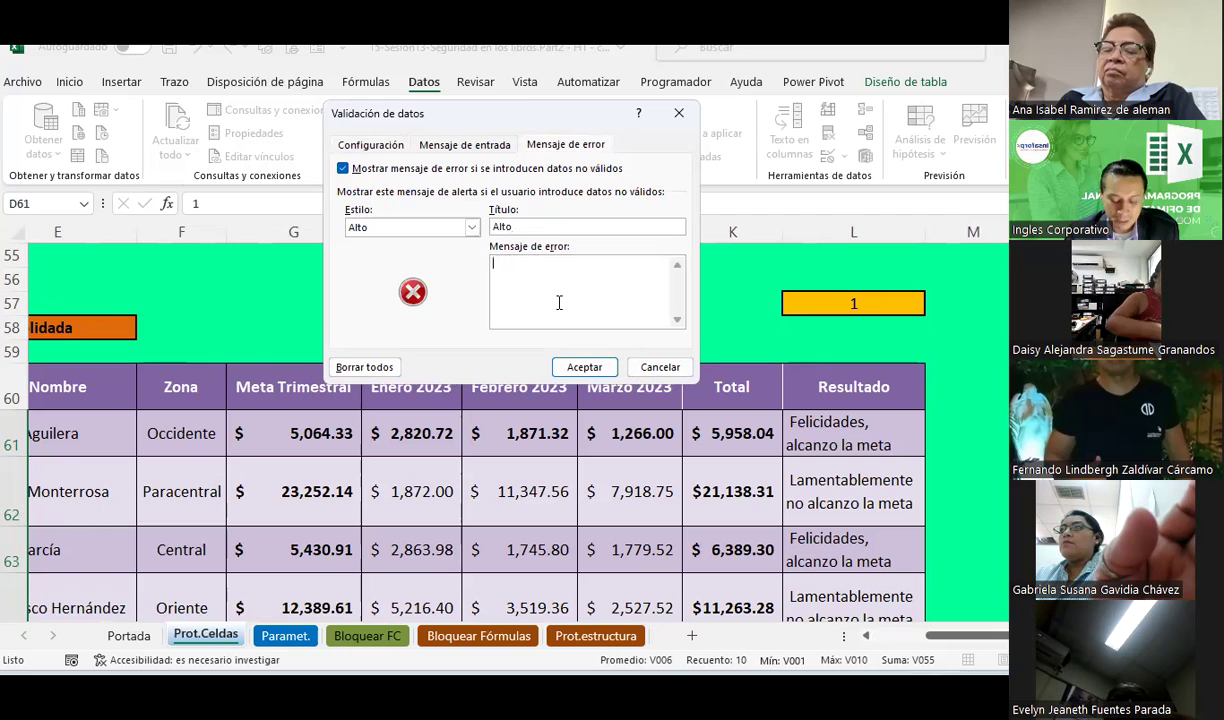
pyautogui.write('Ust')
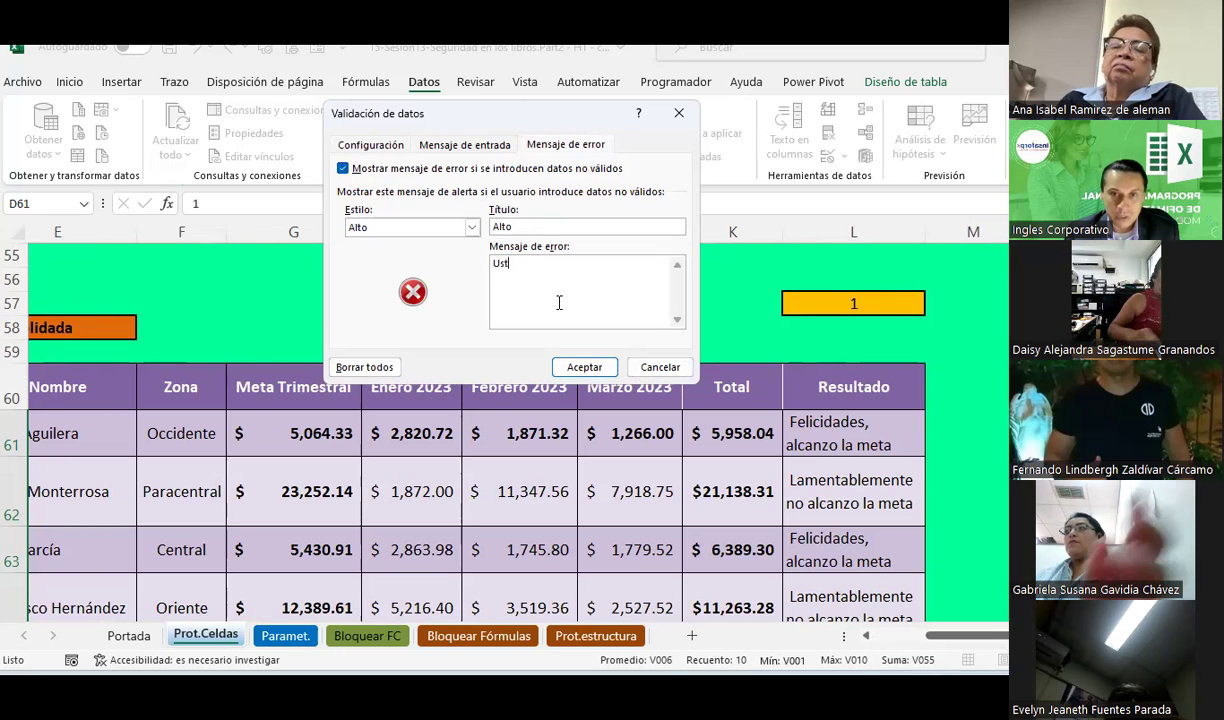
pyautogui.write('ed ha ingresado ')
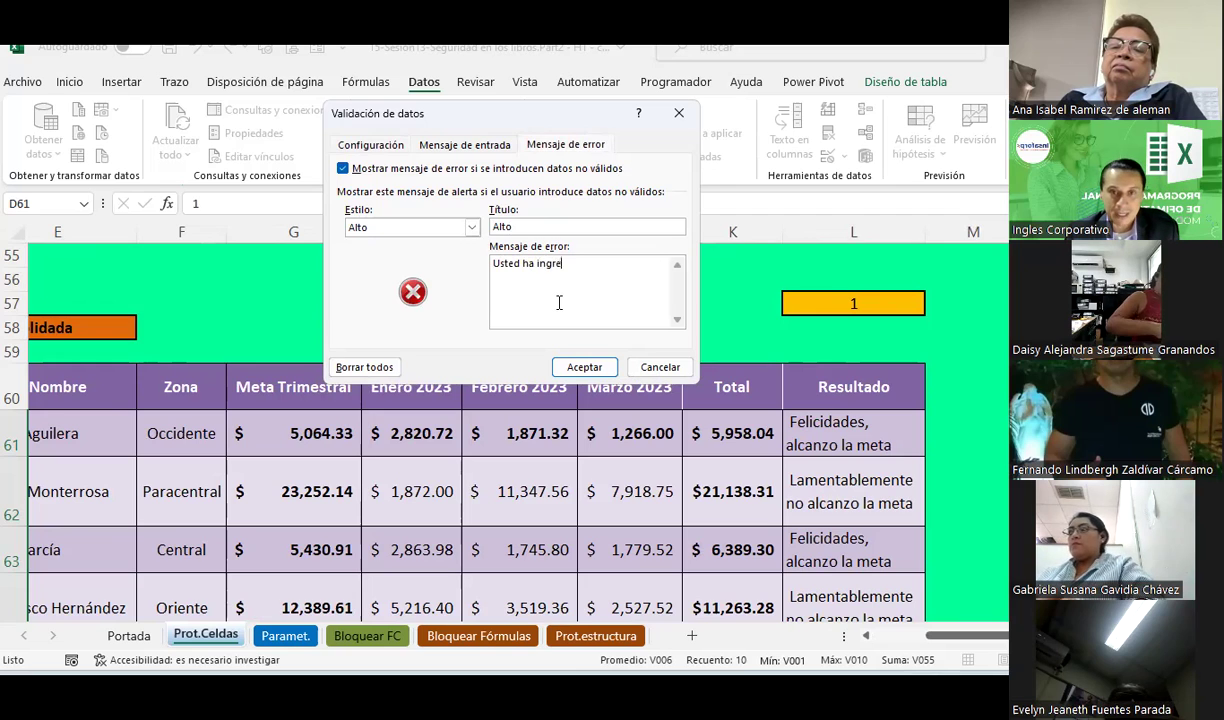
pyautogui.write('un código repetido.')
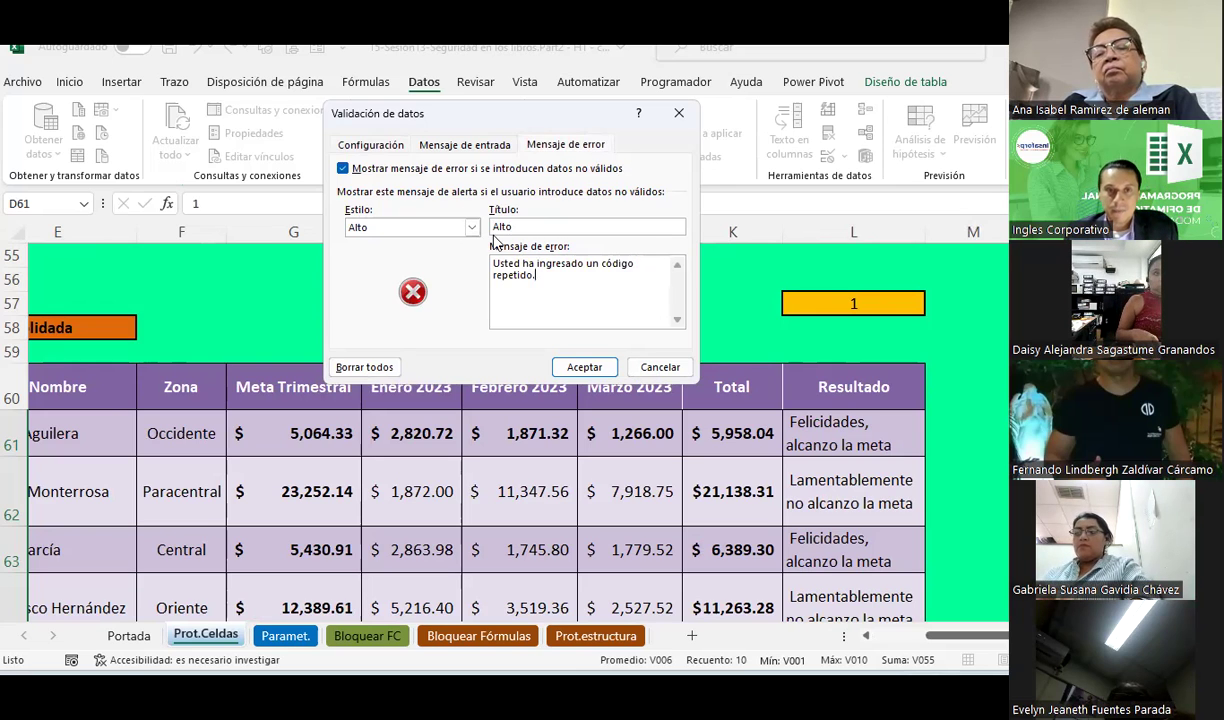
# - Confirm the =CONTAR.SI($D$61:$D$170;D61)=1 rule on the Configuración tab and accept the dialog
pyautogui.click(366, 146)
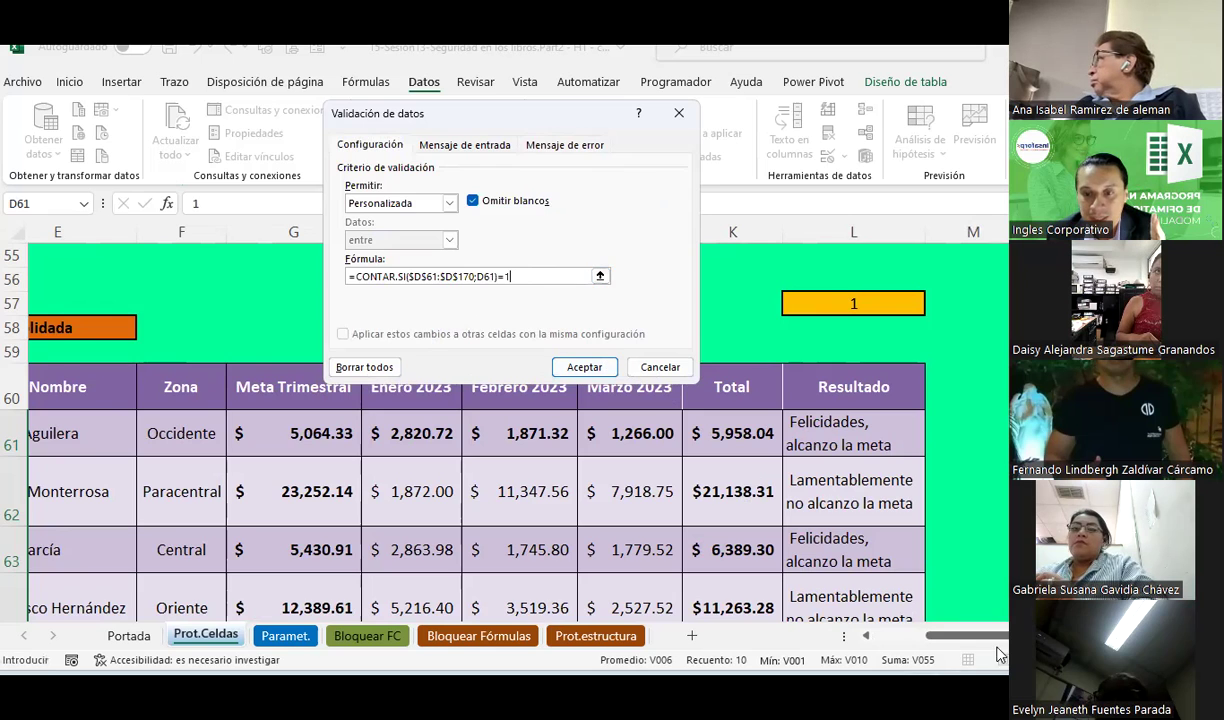
pyautogui.moveTo(960, 635); pyautogui.dragTo(925, 635)
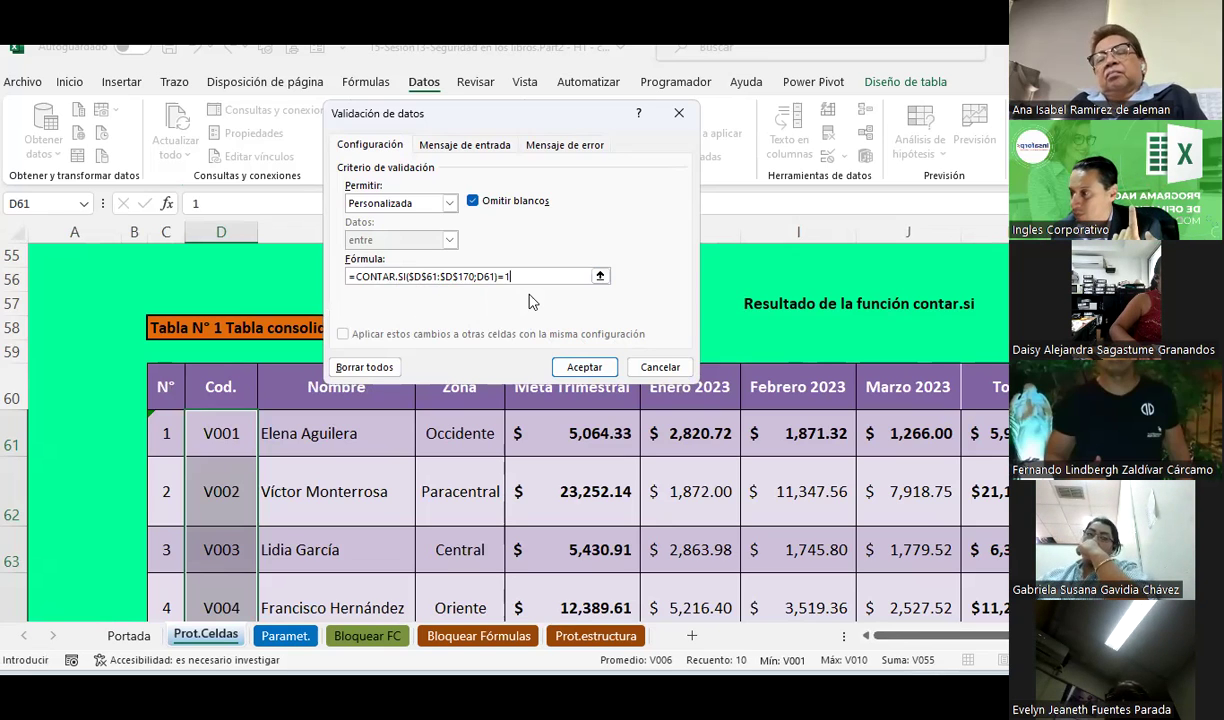
pyautogui.click(584, 368)
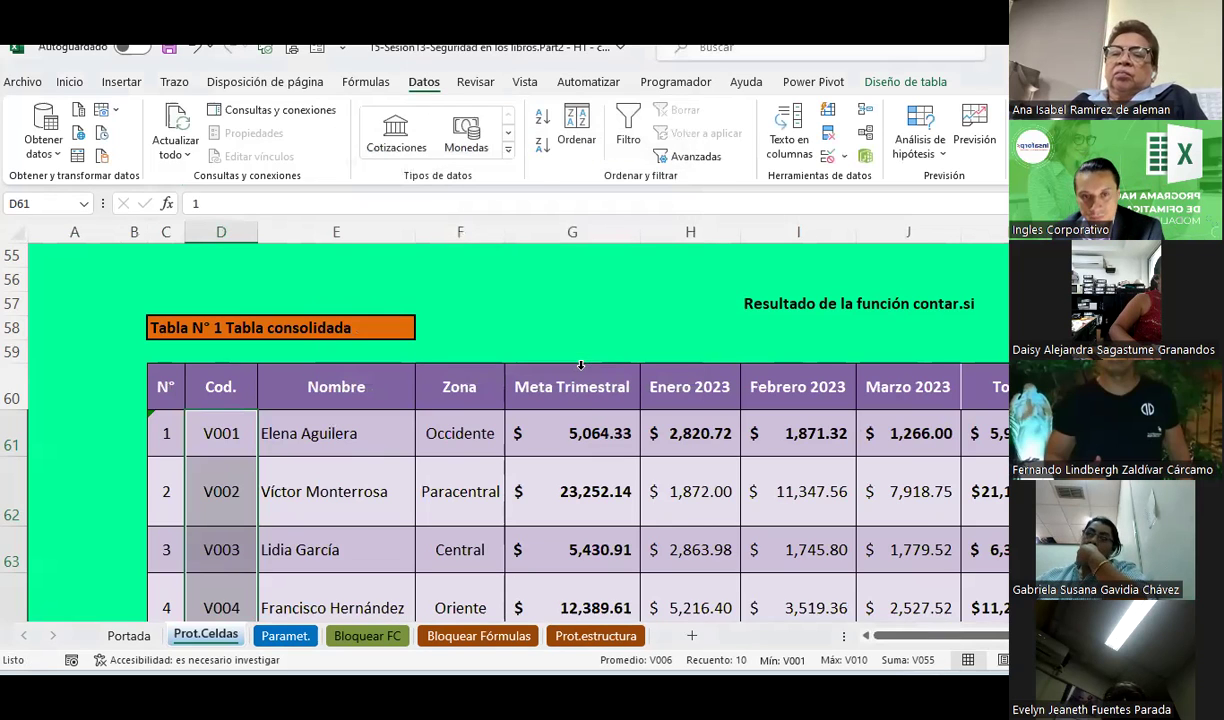
# - Test the rule by typing a repeated code into the second row's Cod. cell and dismissing the alert
pyautogui.click(359, 467)
pyautogui.scroll(-1, 307, 493)
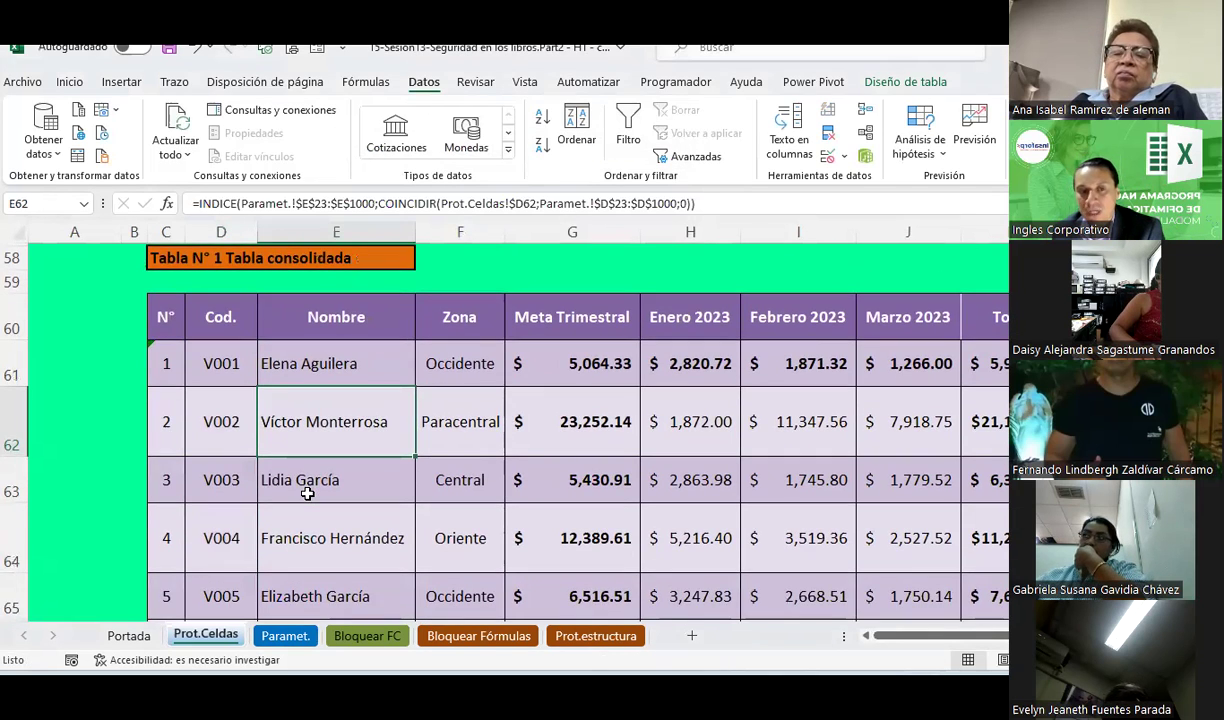
pyautogui.click(221, 368)
pyautogui.click(214, 449)
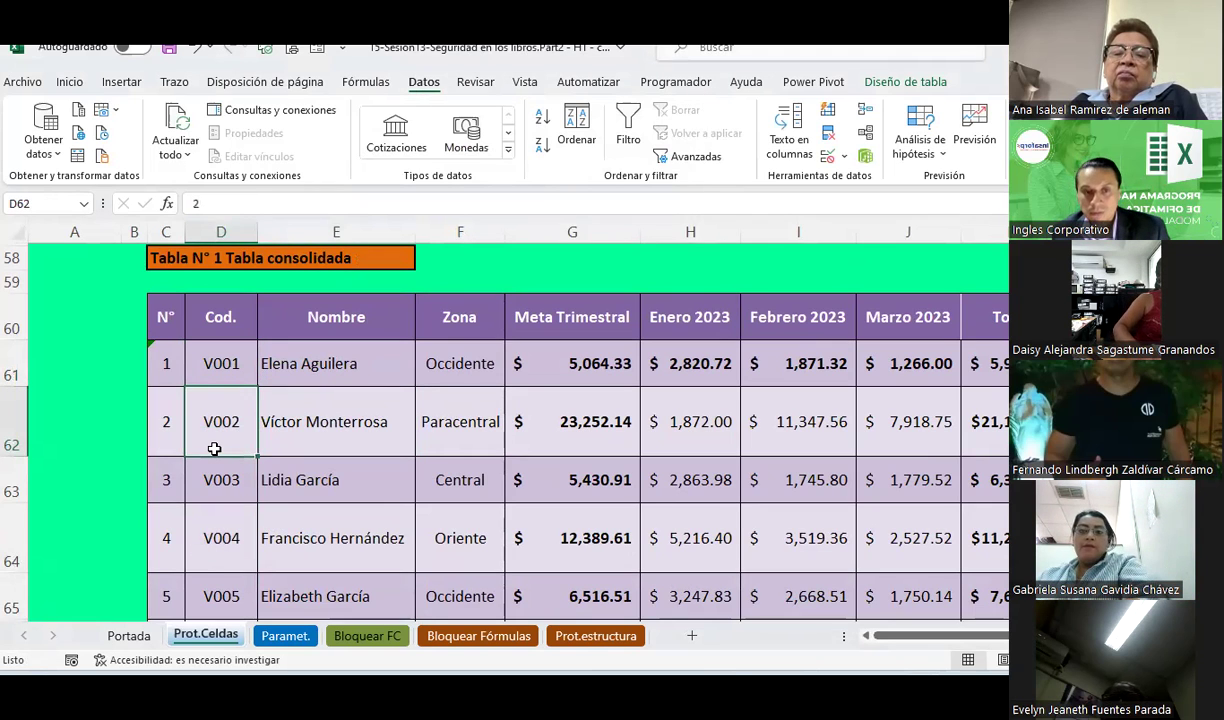
pyautogui.write('1')
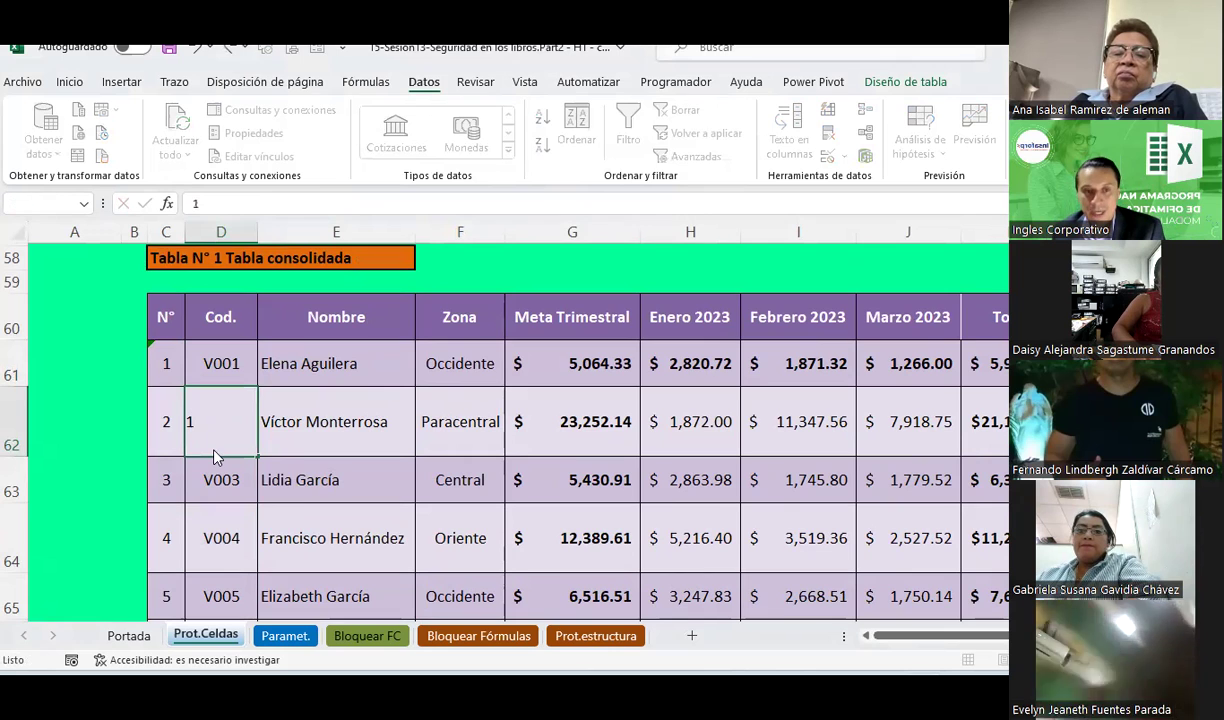
pyautogui.press('Return')
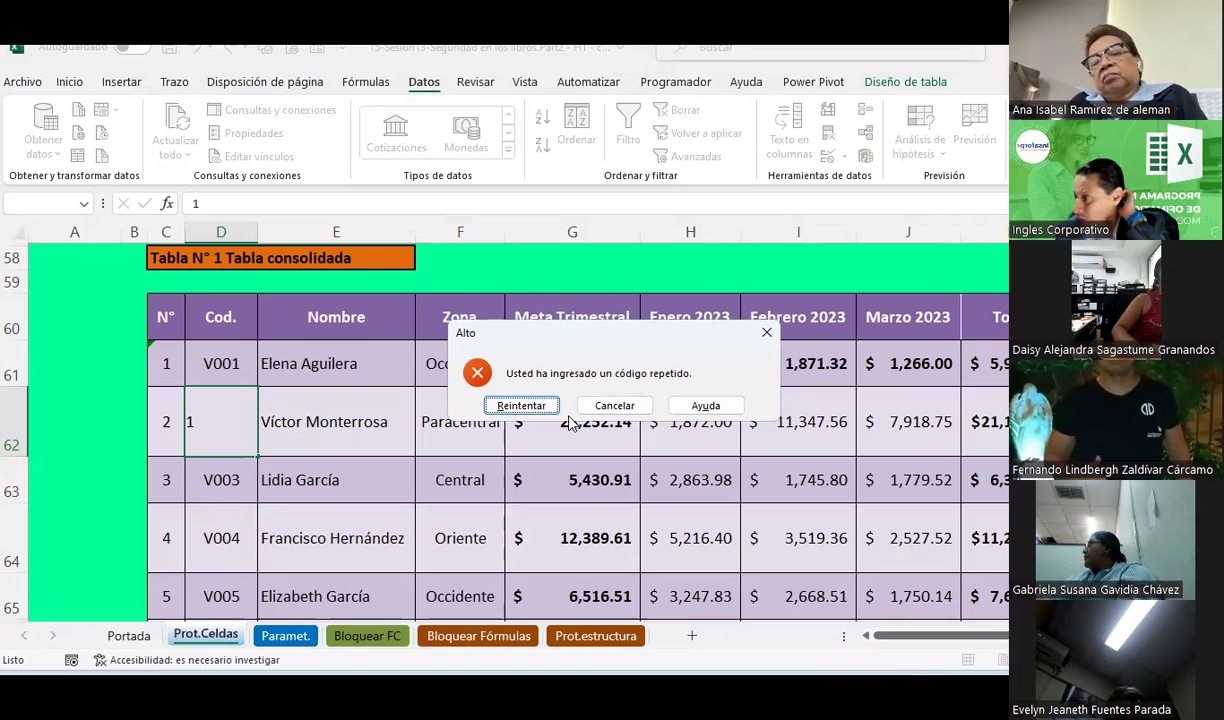
pyautogui.press('Return')
pyautogui.write('2')
pyautogui.press('Return')
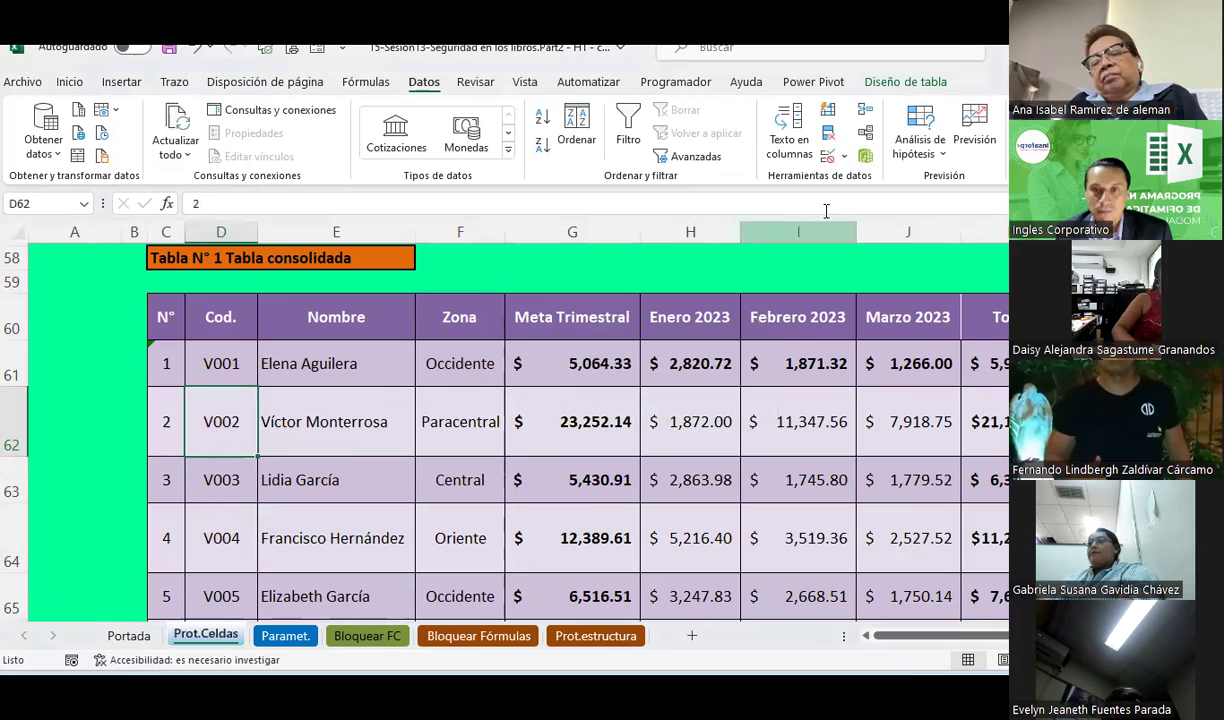
# - Review the cell's validation error alert style and message without changing anything
pyautogui.click(846, 160)
pyautogui.click(880, 181)
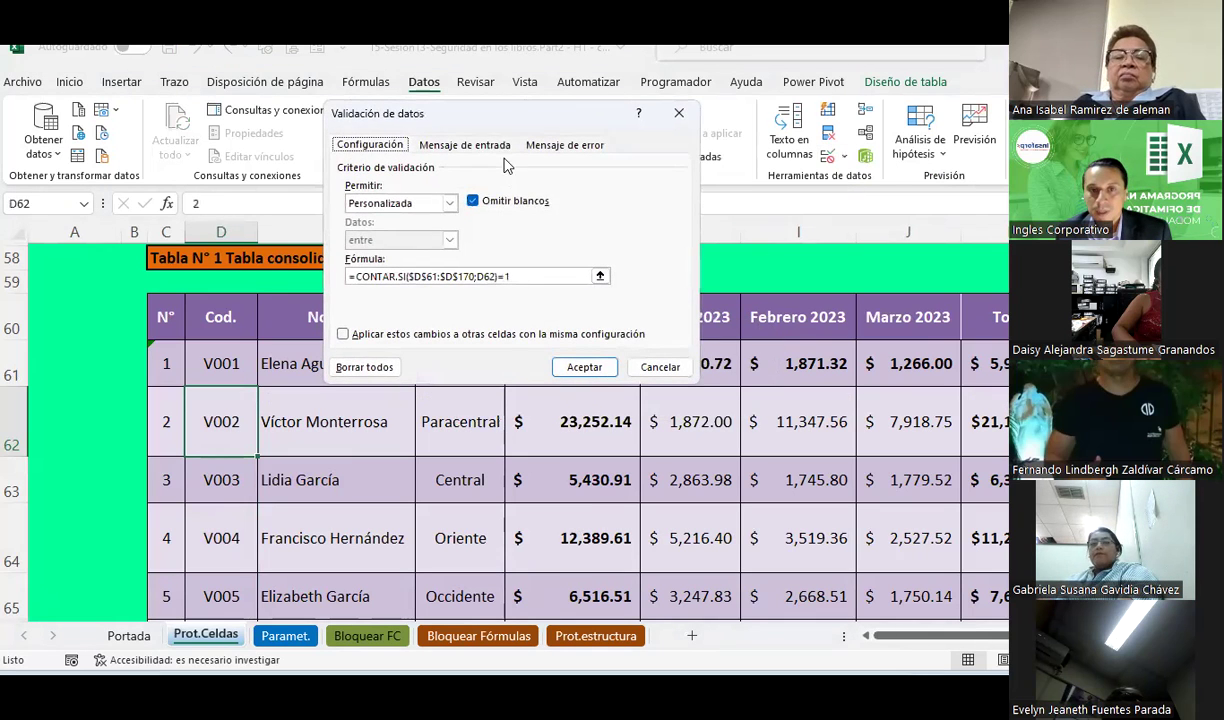
pyautogui.click(565, 145)
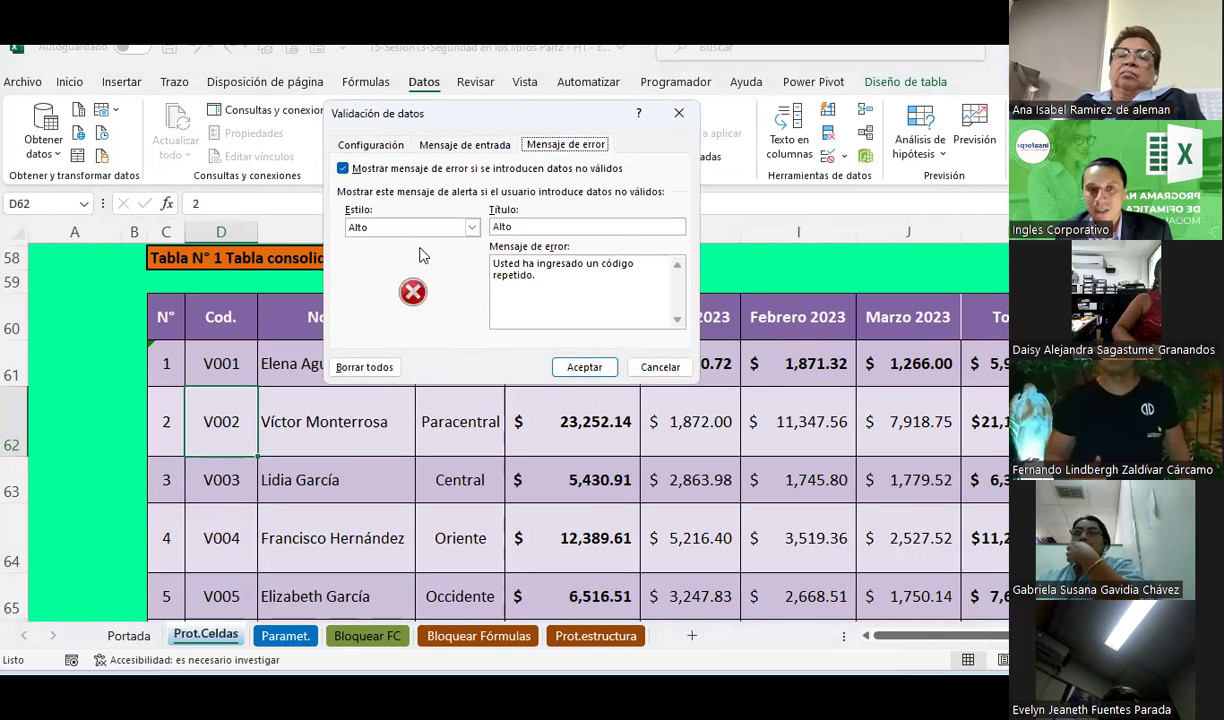
pyautogui.press('Escape')
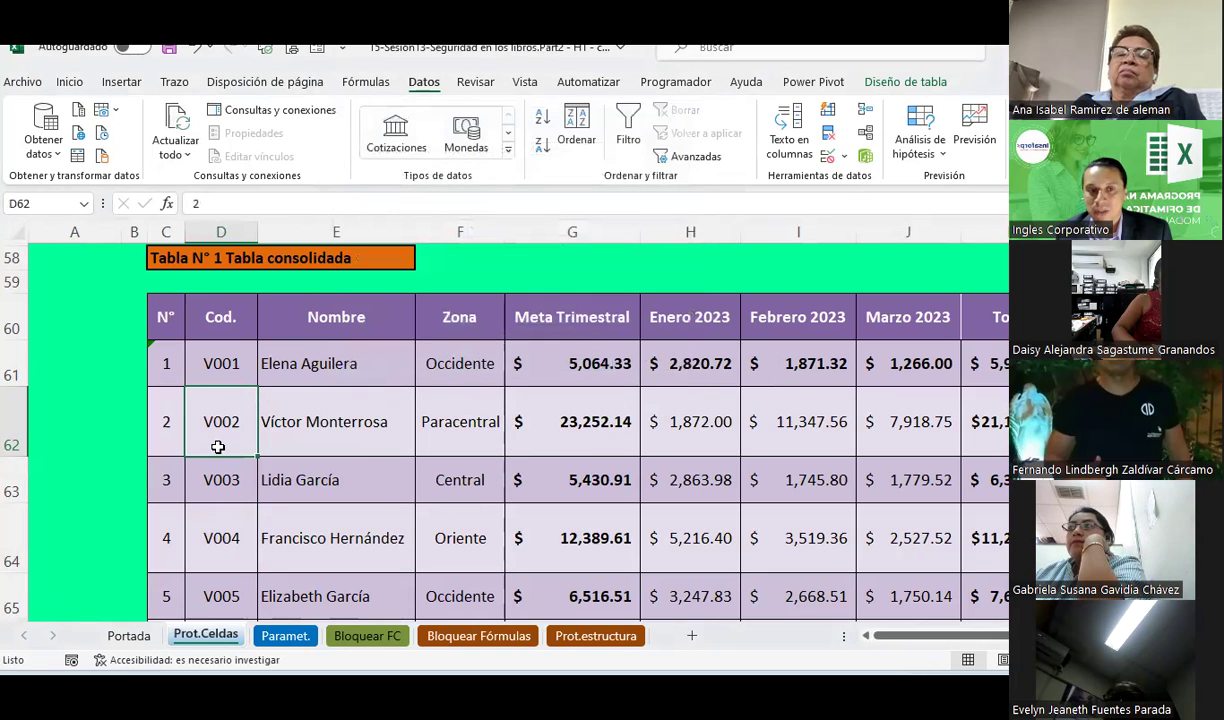
# - Retry a repeated code in row two, restore its original code, and cancel a repeat in row three
pyautogui.write('1')
pyautogui.press('Return')
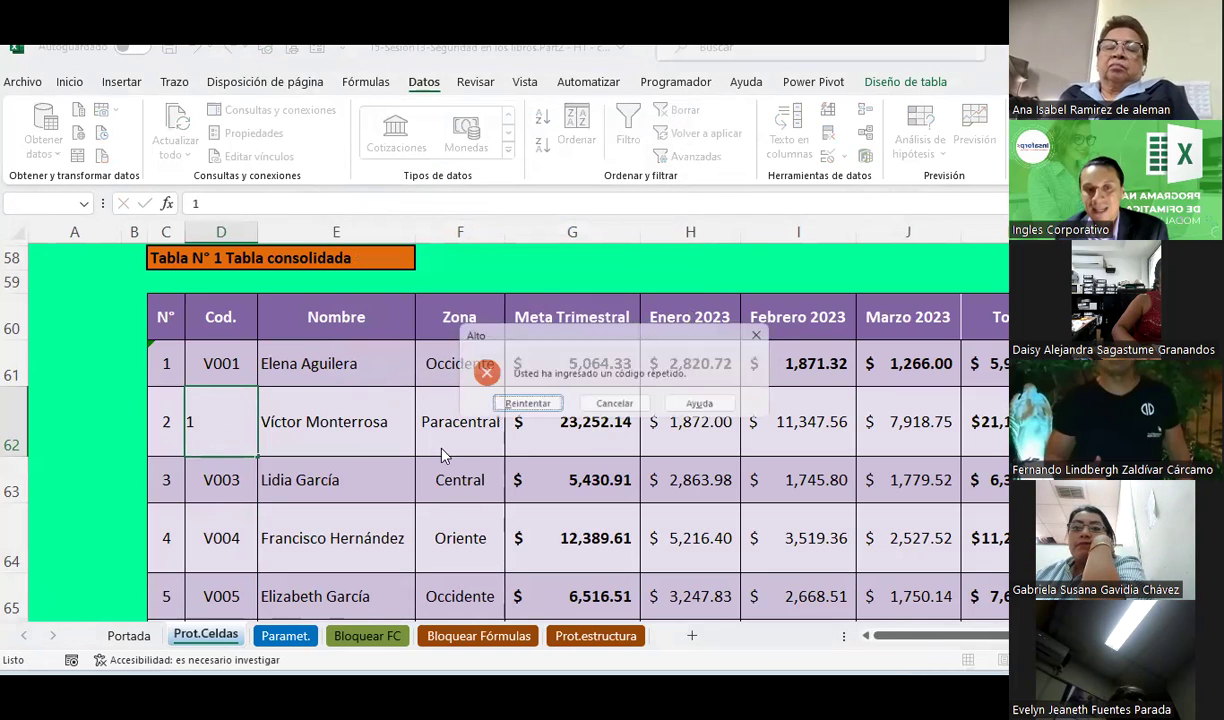
pyautogui.click(532, 410)
pyautogui.write('2')
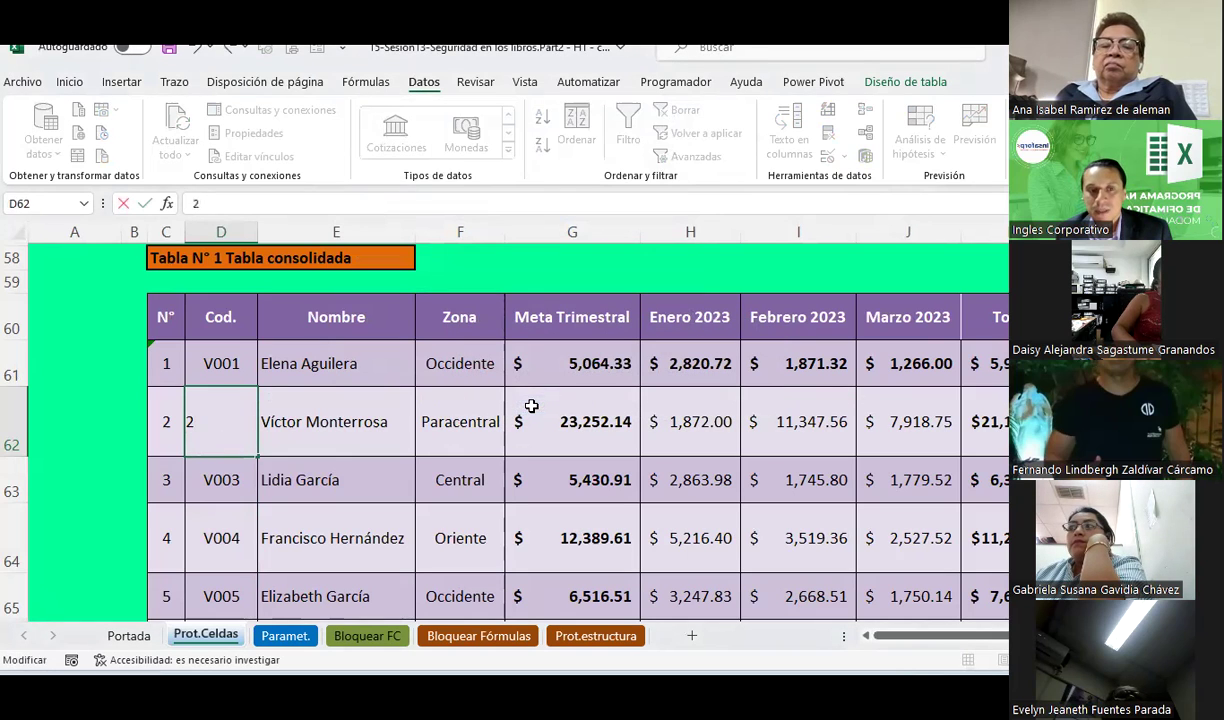
pyautogui.press('Return')
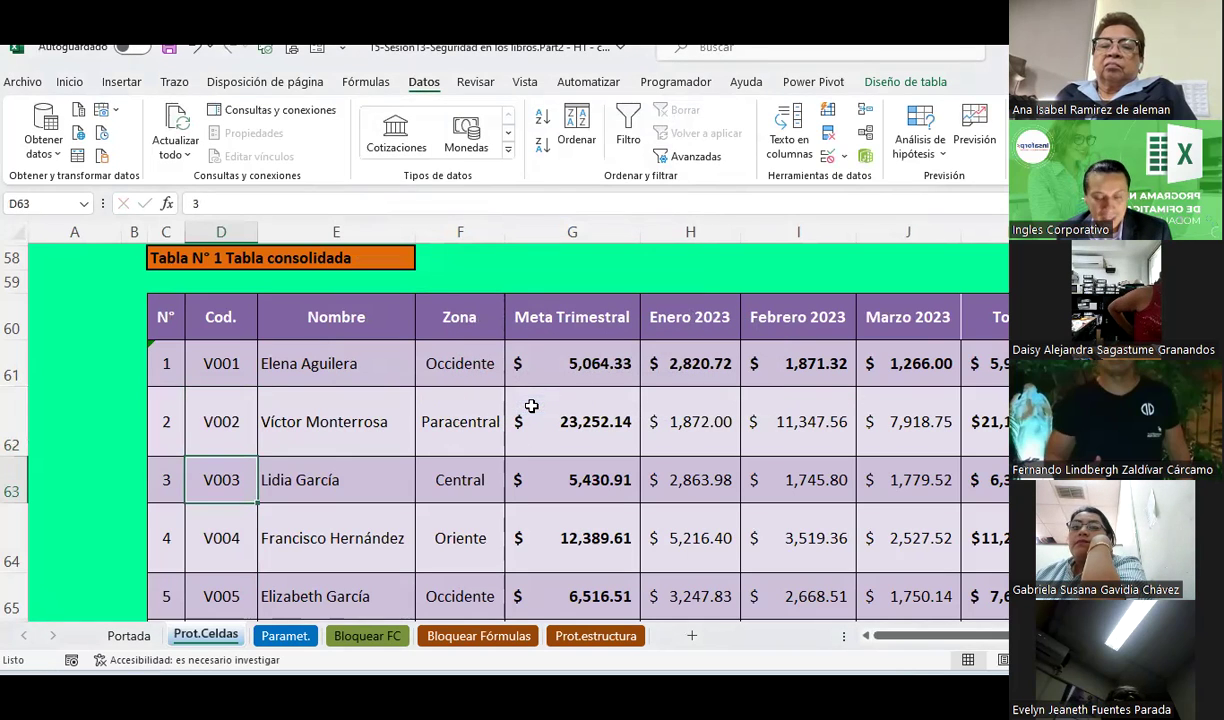
pyautogui.write('2')
pyautogui.press('Return')
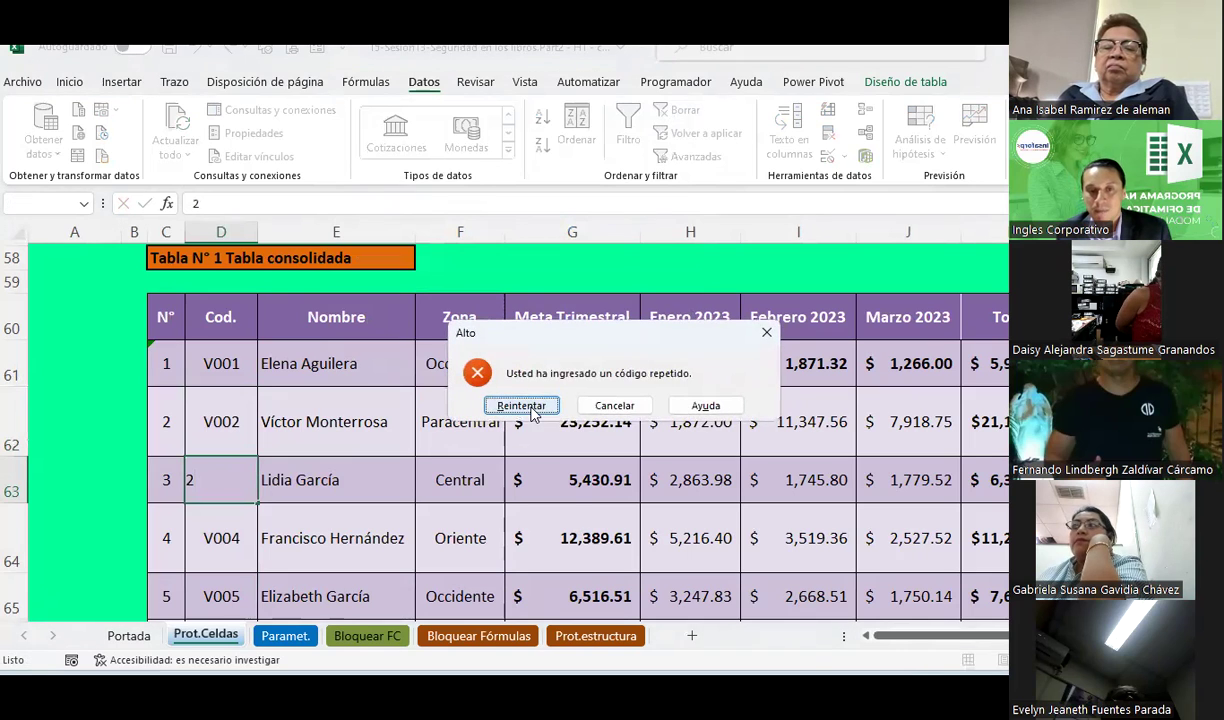
pyautogui.press('Escape')
# - Try a repeated code in the first row and cancel it so V001 remains
pyautogui.click(235, 369)
pyautogui.write('2')
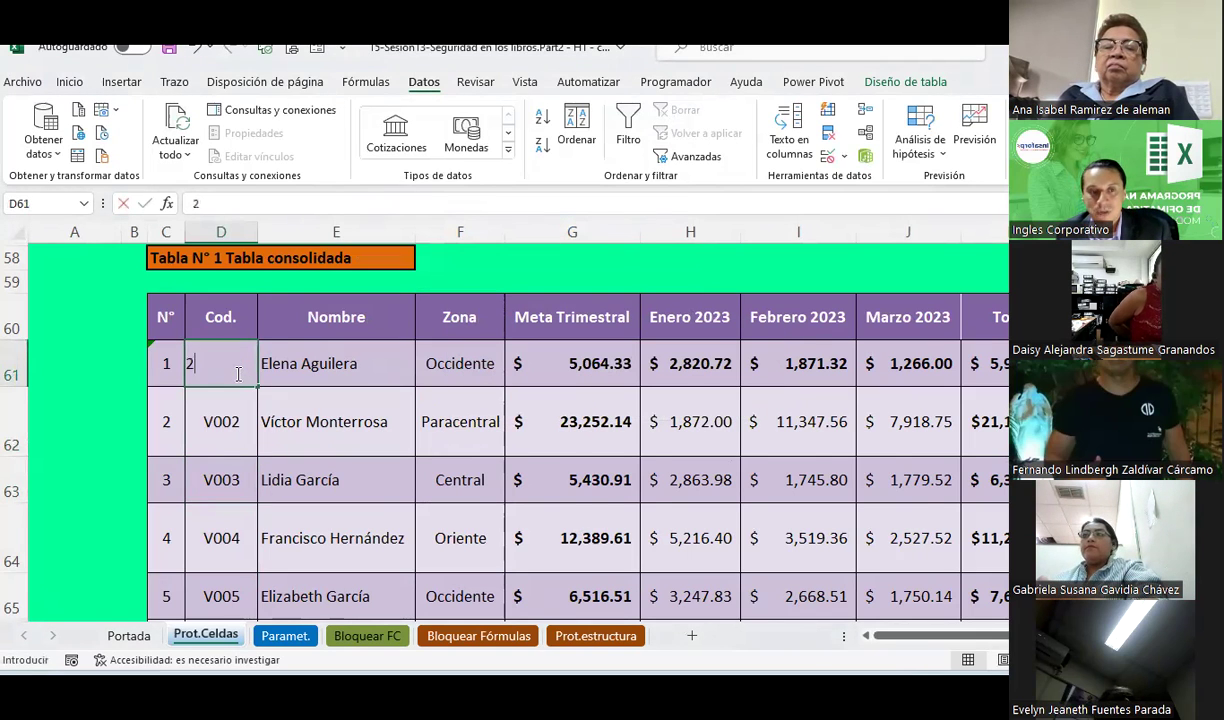
pyautogui.press('Return')
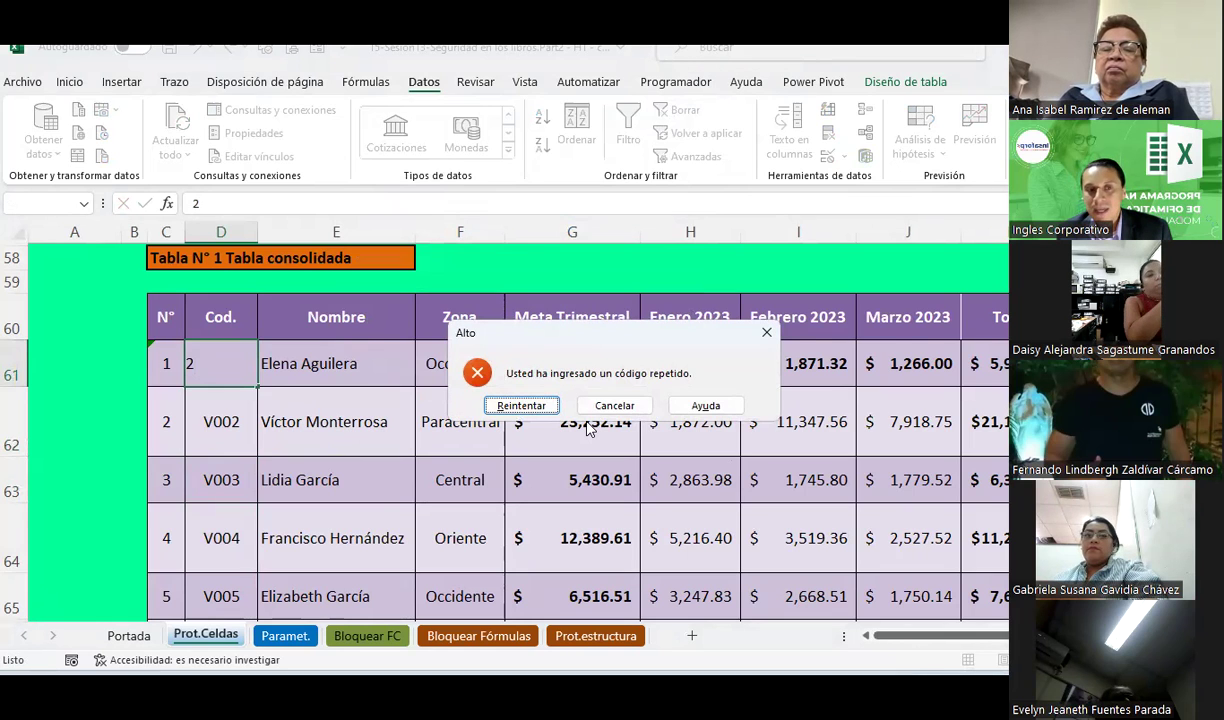
pyautogui.press('Escape')
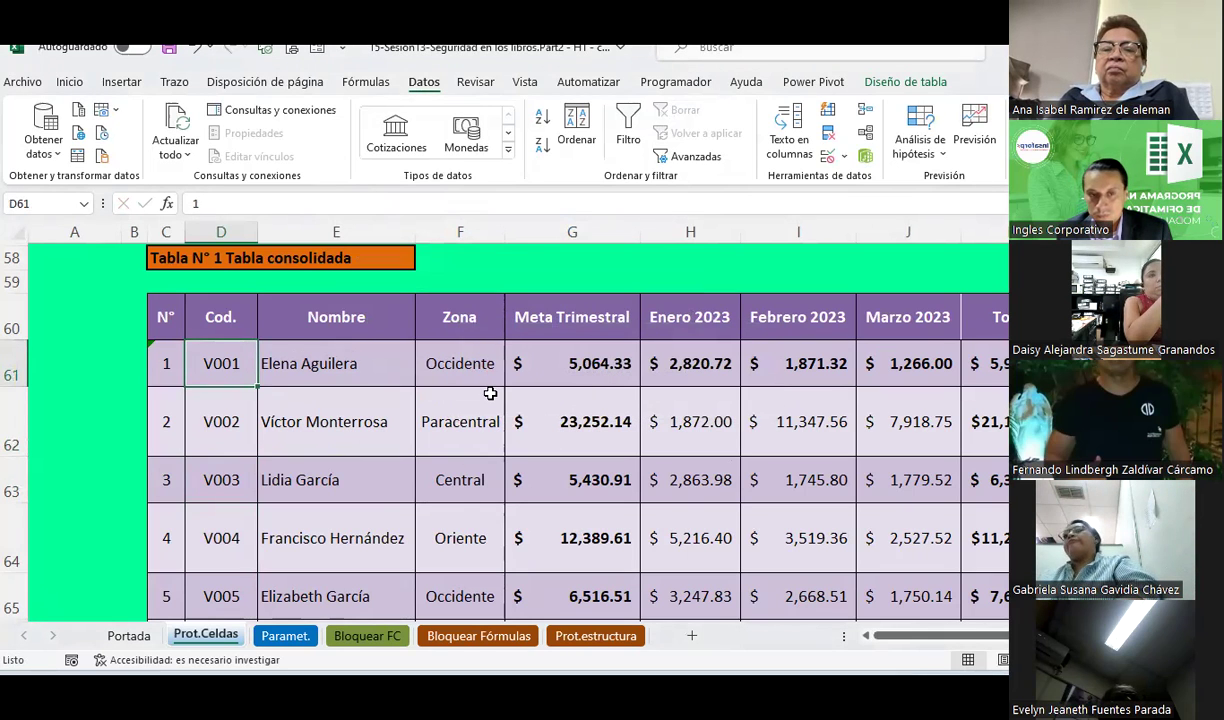
# - Save the workbook with Ctrl+S
pyautogui.scroll(-1, 490, 393)
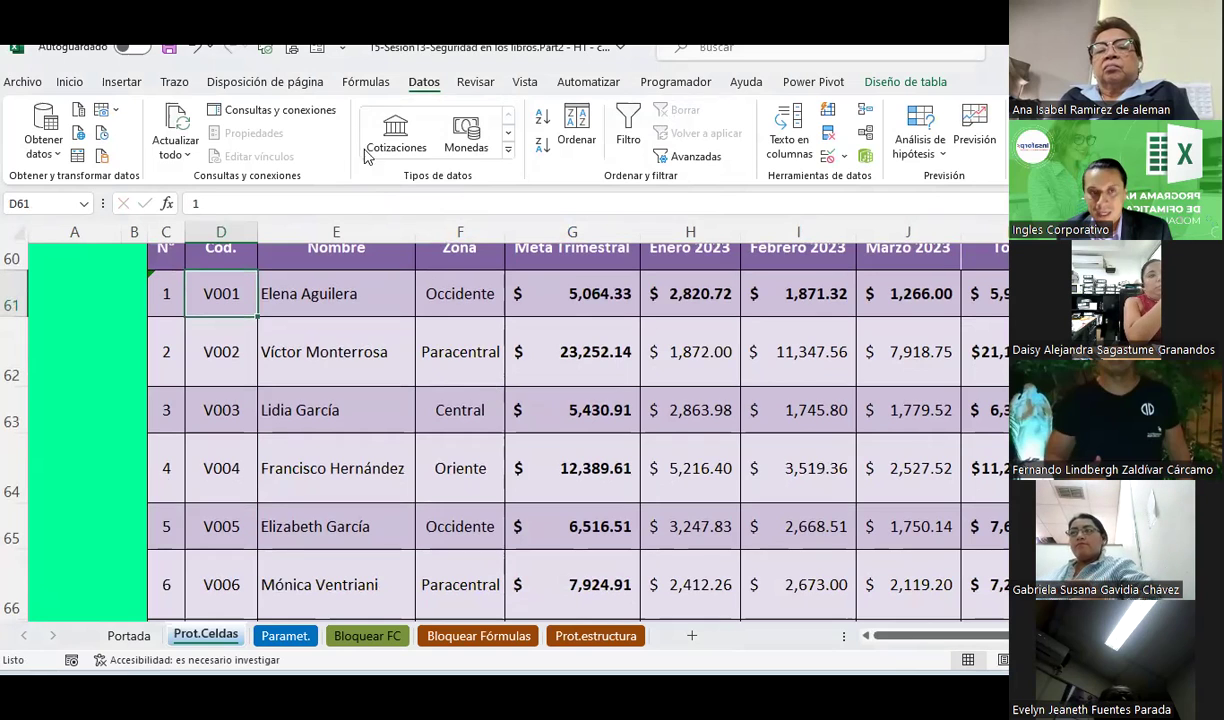
pyautogui.click(169, 47)
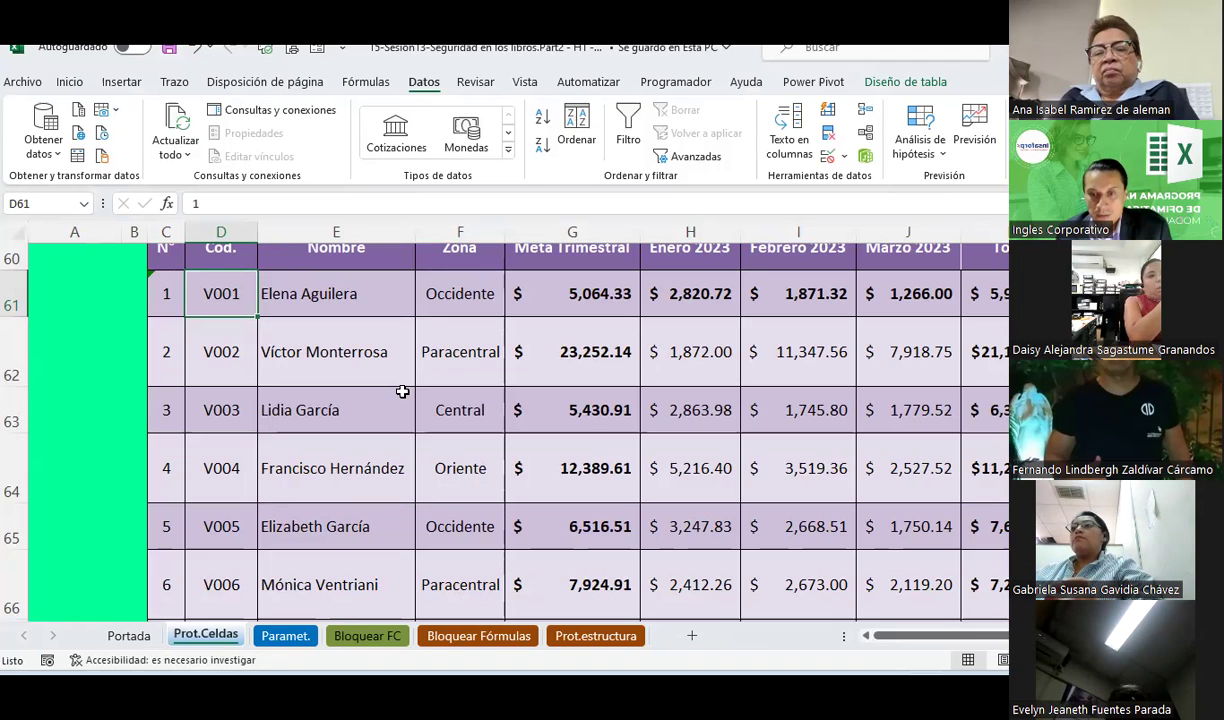
pyautogui.scroll(-1, 402, 391)
pyautogui.scroll(-1, 402, 391)
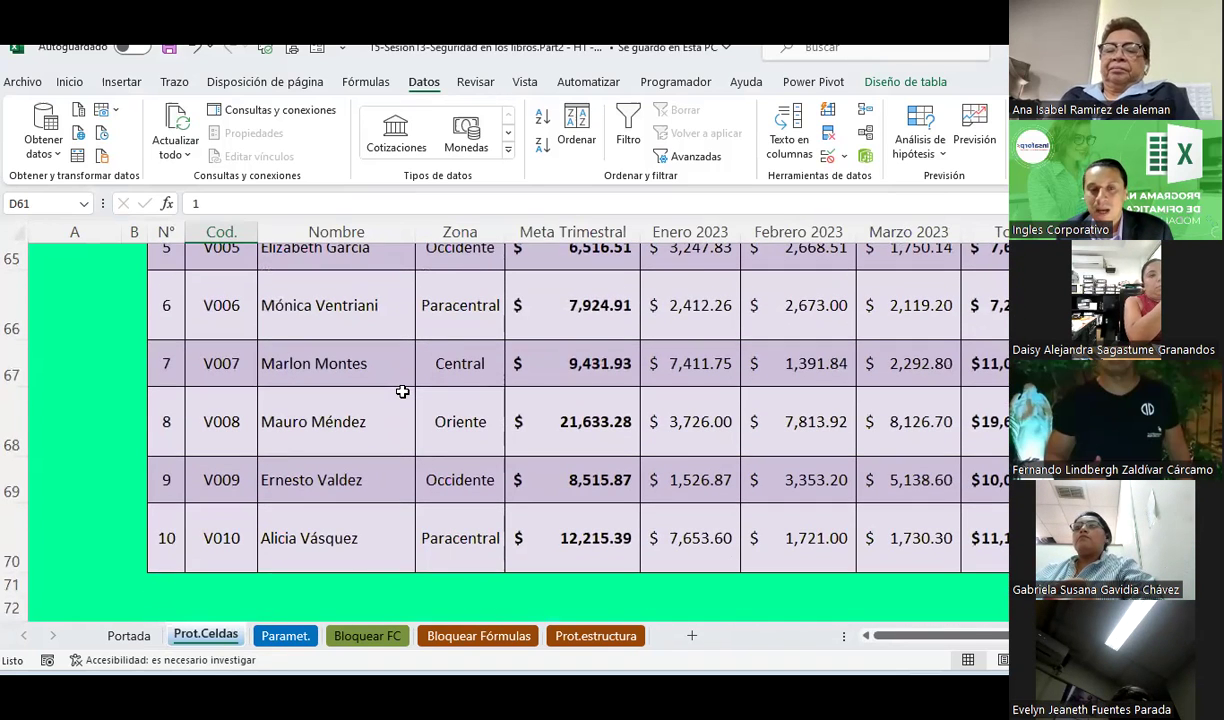
# - On Paramet., add a new employee row with the employee's name and zone Central
pyautogui.click(285, 636)
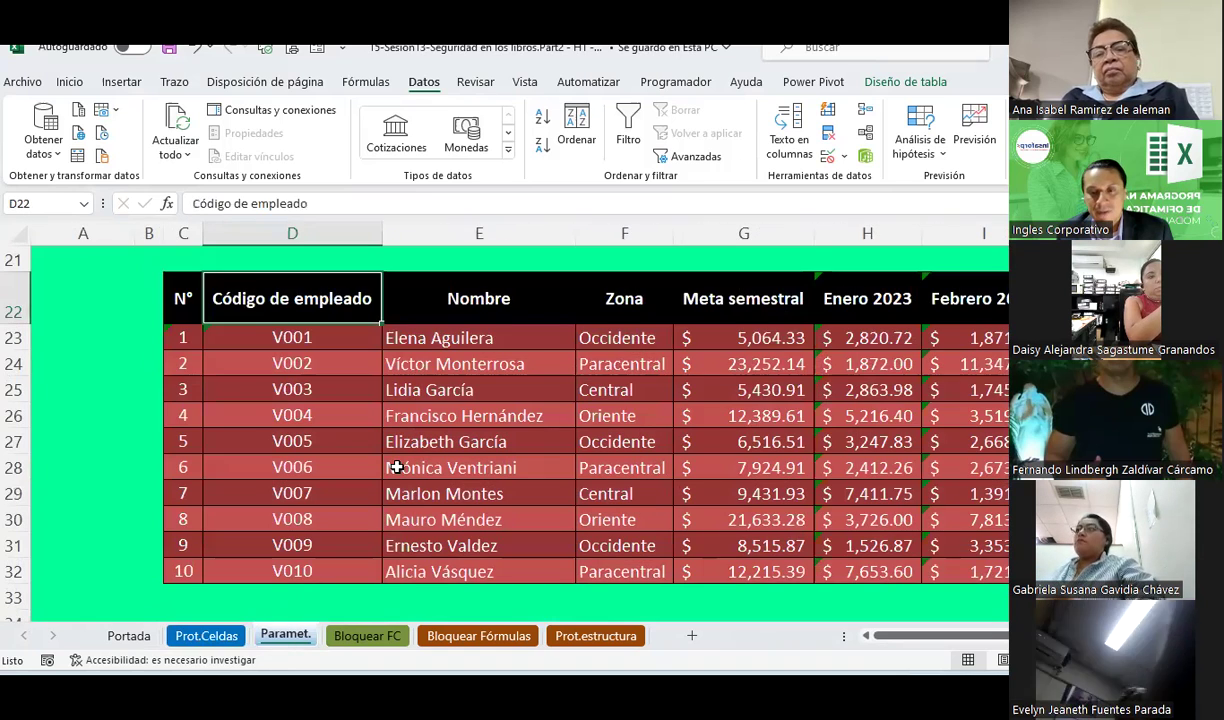
pyautogui.scroll(-2, 397, 465)
pyautogui.hotkey('ctrl', 'End')
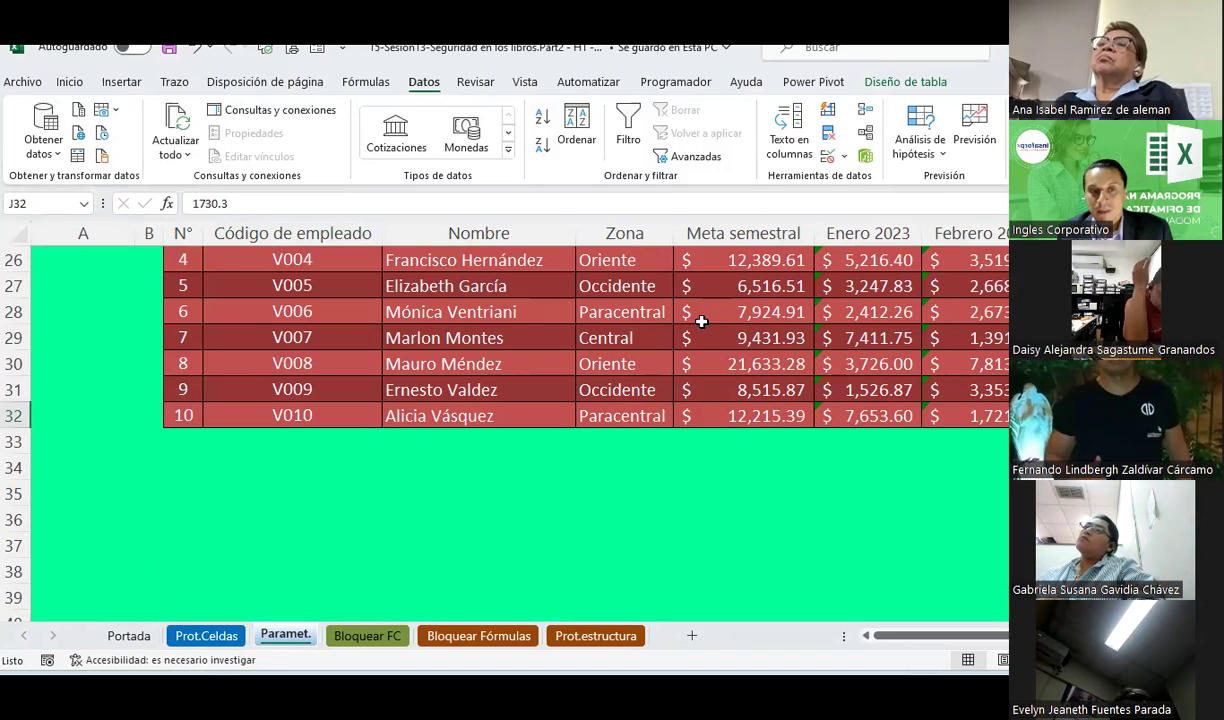
pyautogui.press('Tab')
pyautogui.click(289, 437)
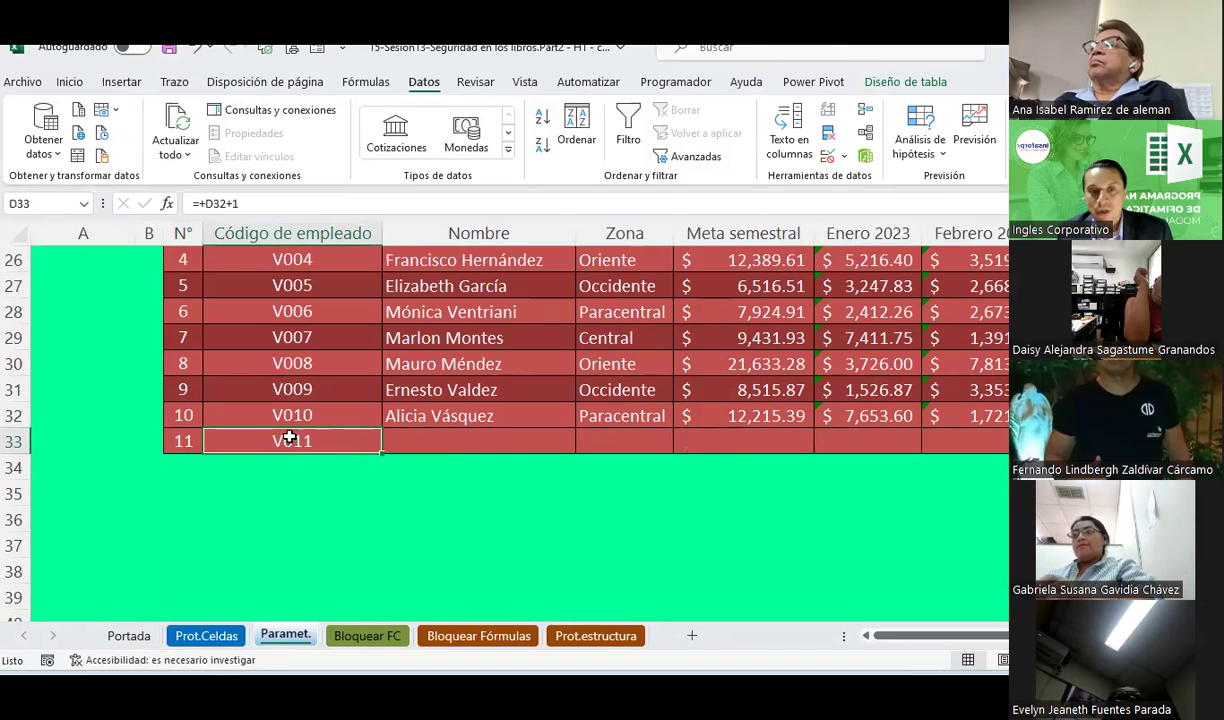
pyautogui.click(457, 440)
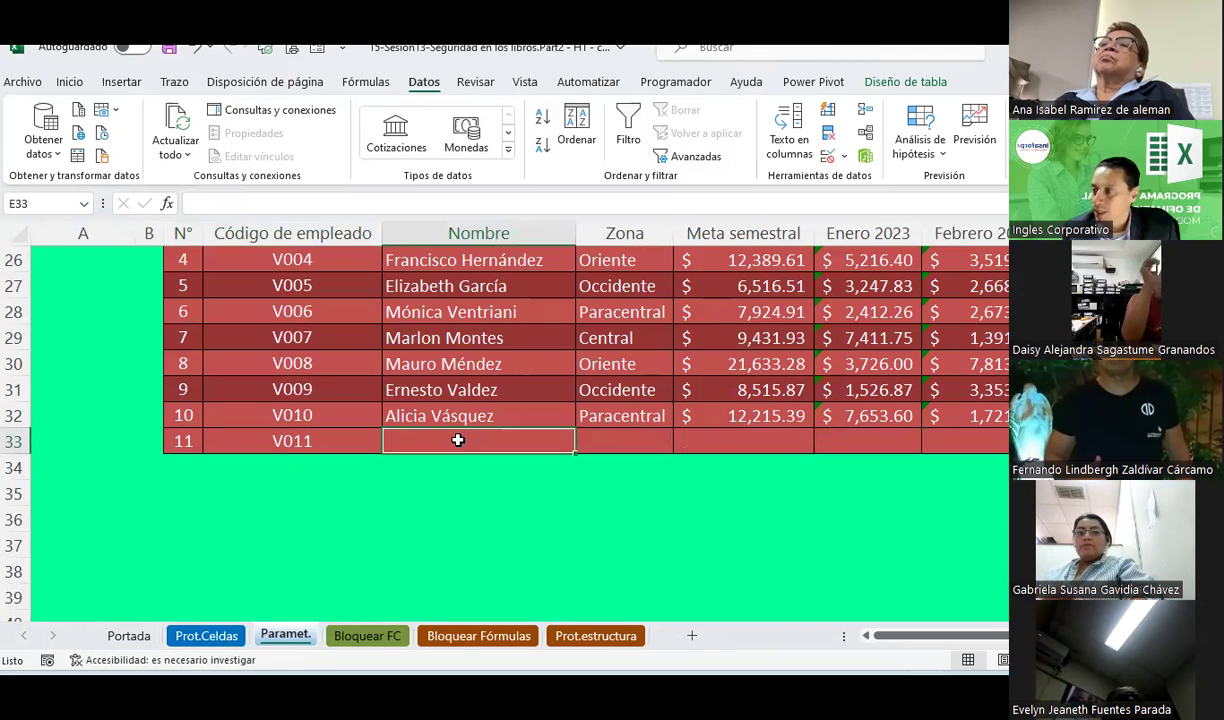
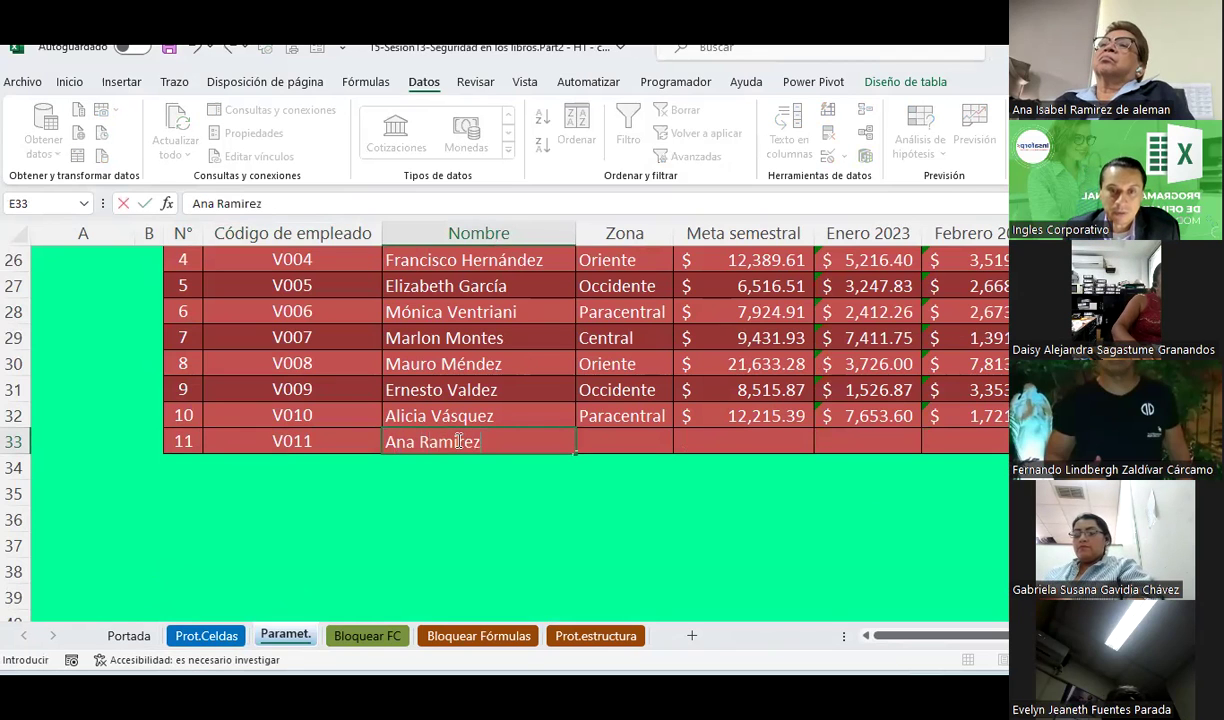
pyautogui.press('Tab')
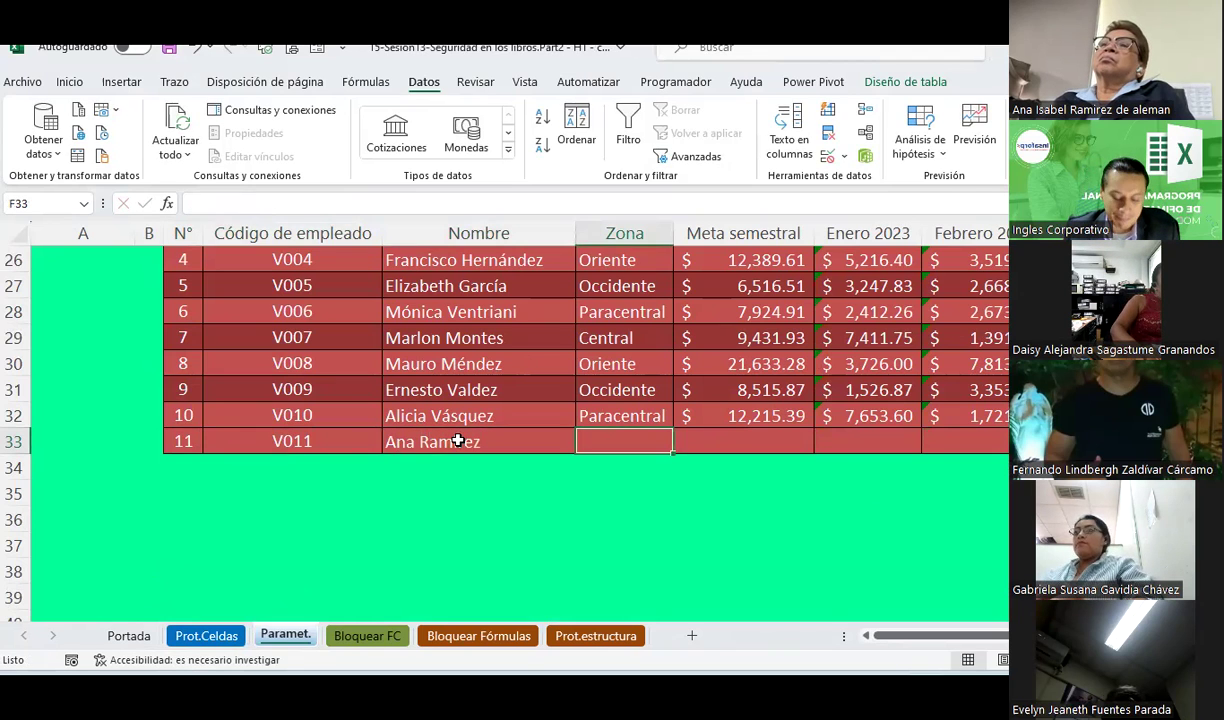
pyautogui.write('Central')
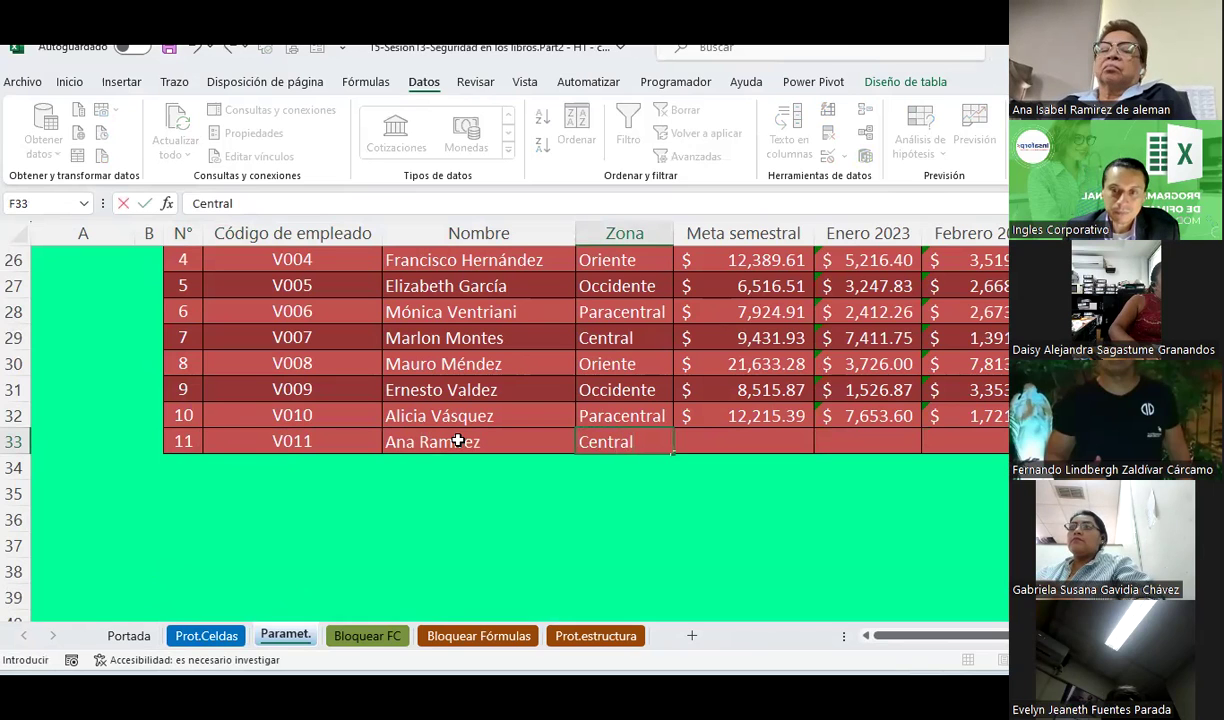
pyautogui.press('Tab')
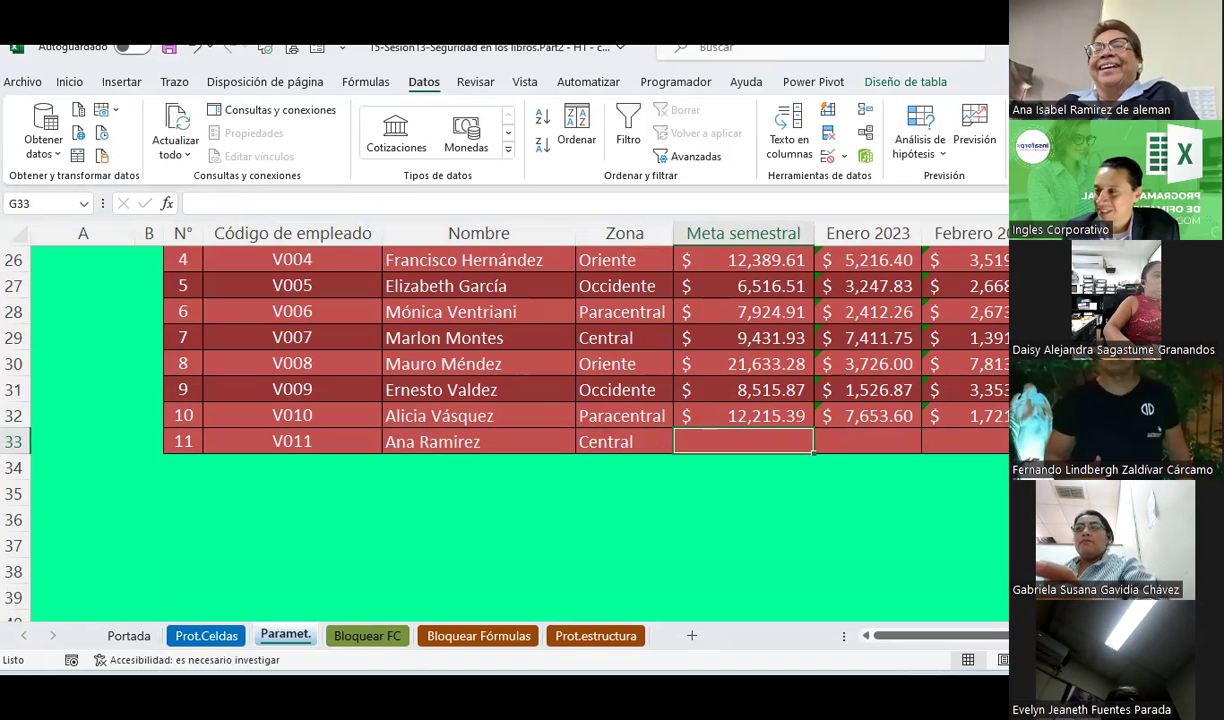
# - Enter 13,215 as V011's semestral goal; the 11000 January value is rejected and dismissed
pyautogui.write('13215')
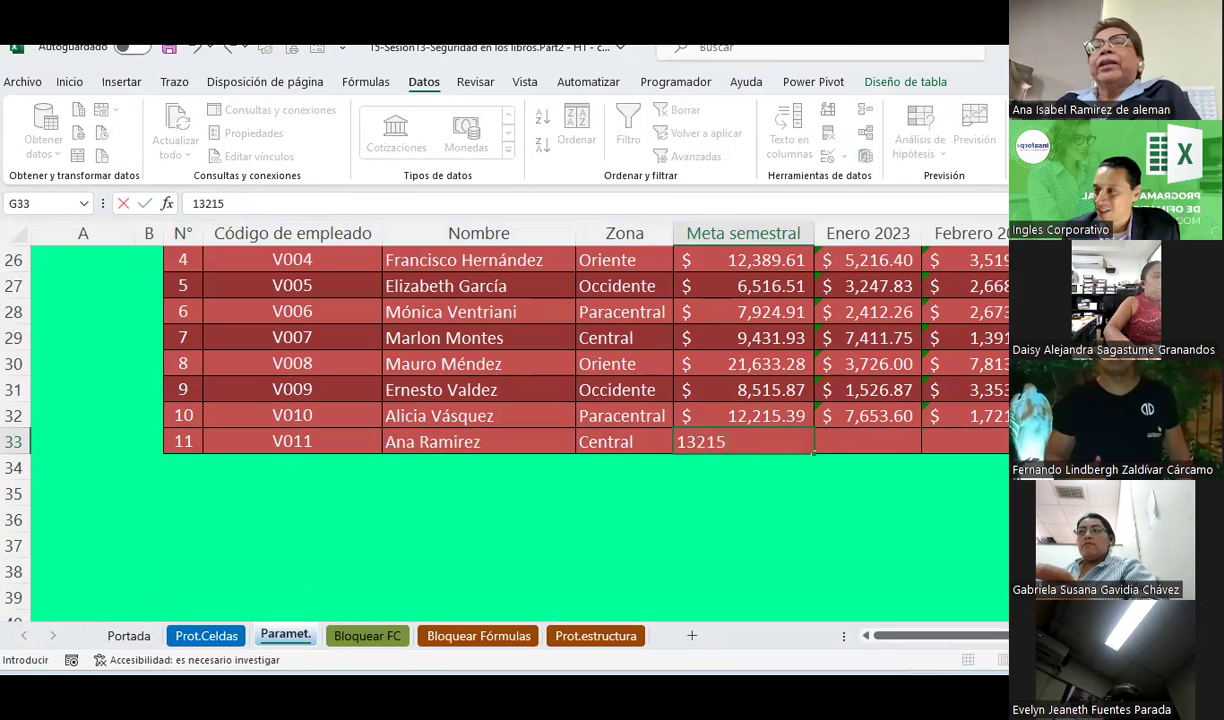
pyautogui.press('Tab')
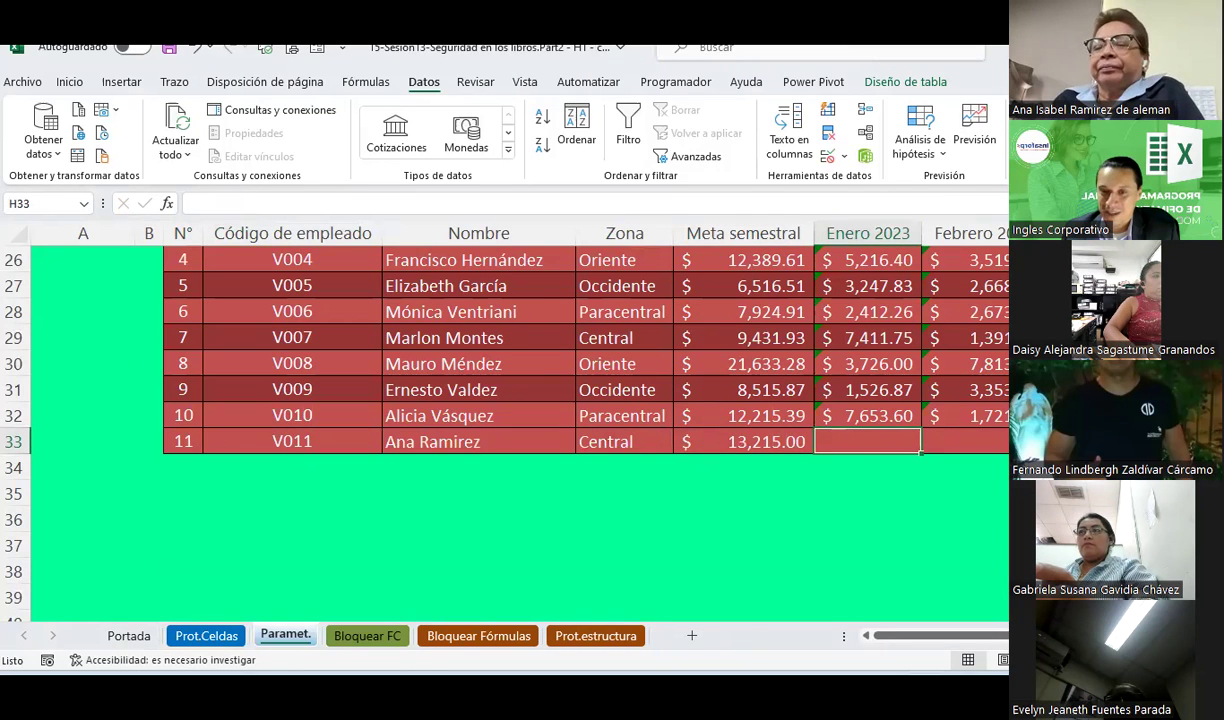
pyautogui.write('1000')
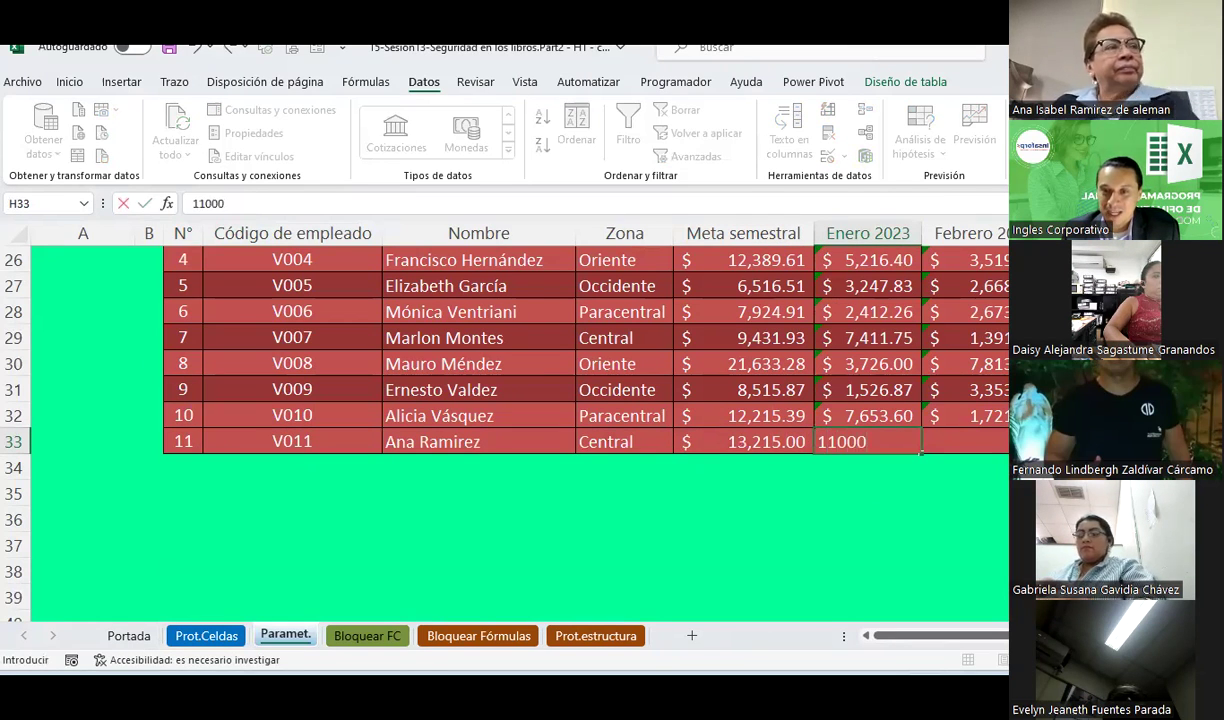
pyautogui.press('Tab')
pyautogui.press('Escape')
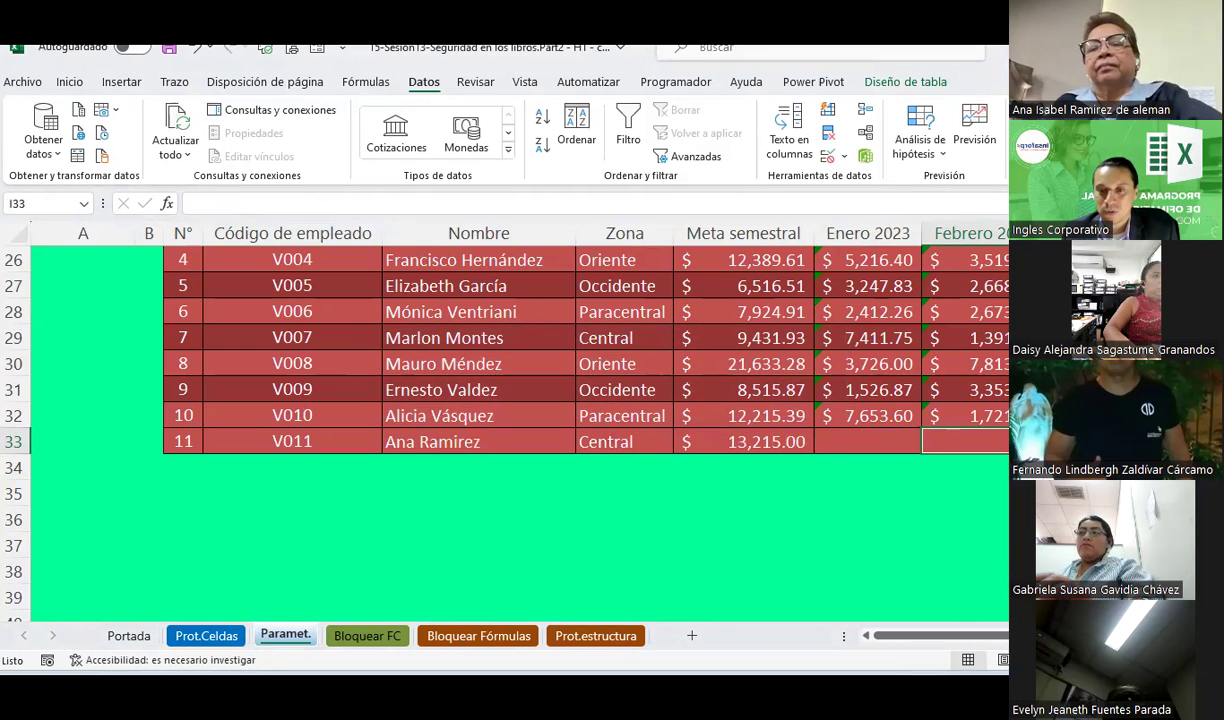
# - Check the data validation settings of the Enero 2023 column
pyautogui.click(878, 233)
pyautogui.click(843, 156)
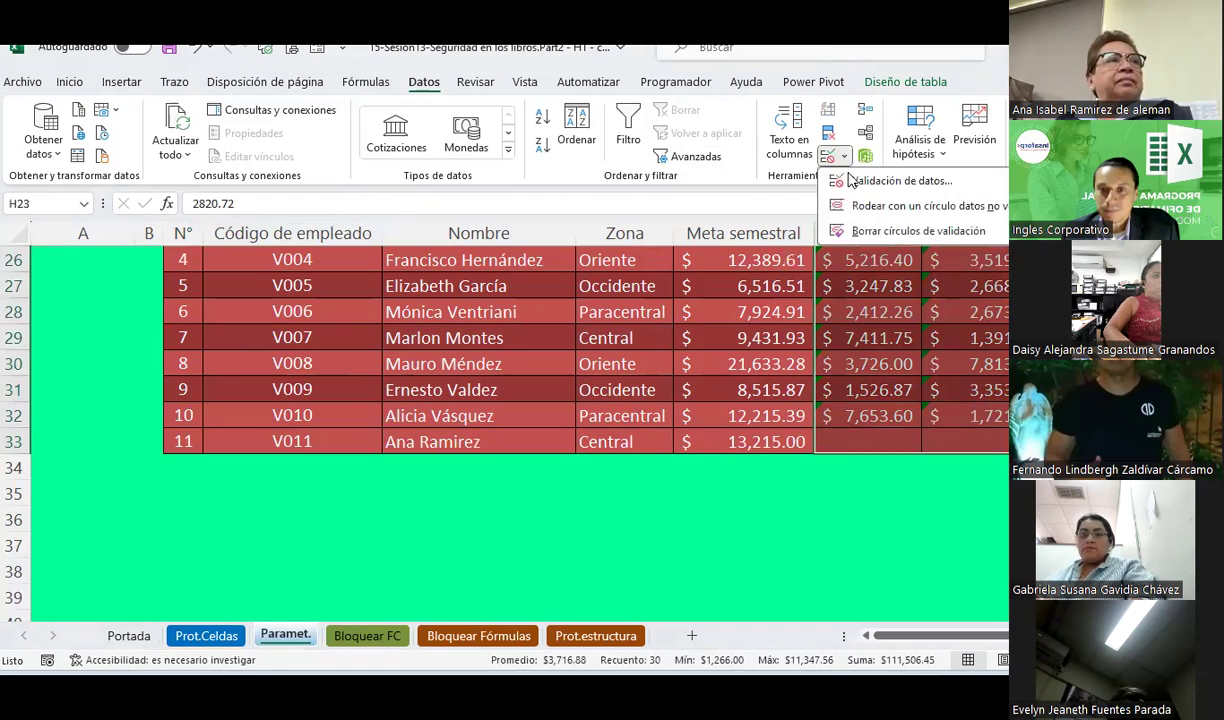
pyautogui.click(890, 180)
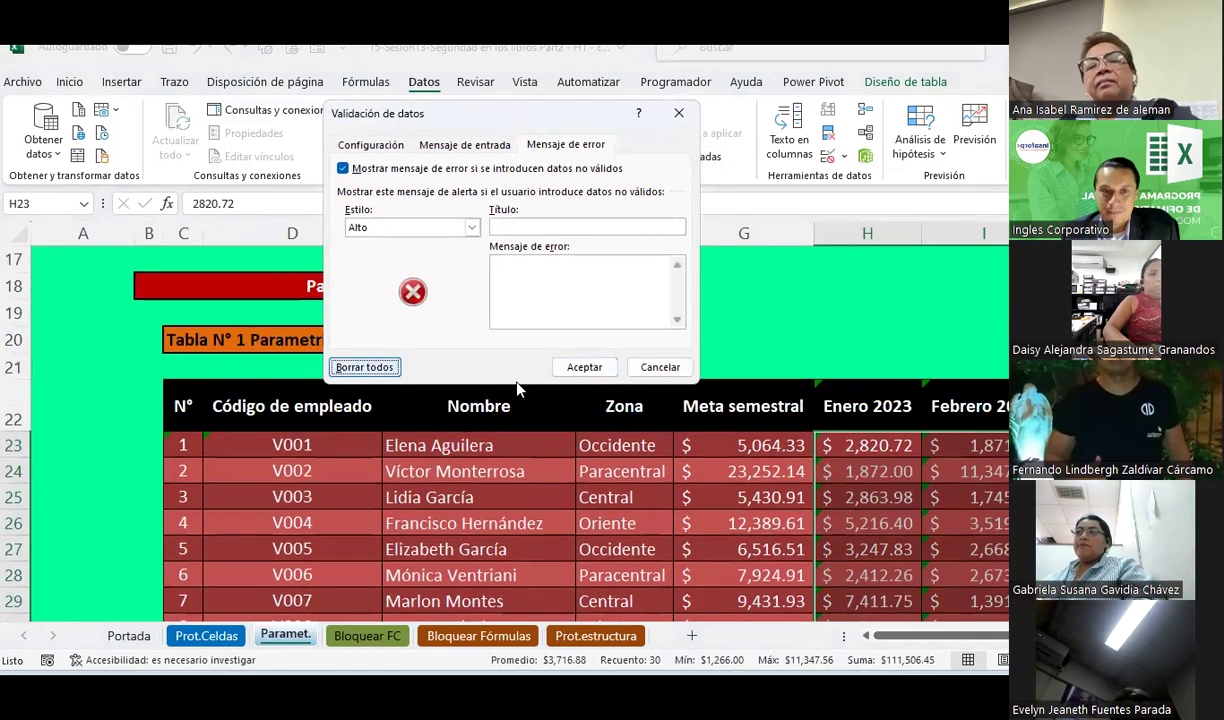
pyautogui.click(584, 367)
pyautogui.scroll(-3, 986, 486)
# - Enter V011's Enero, Febrero and Marzo sales of 8,562, 8,751 and 7,855
pyautogui.click(905, 469)
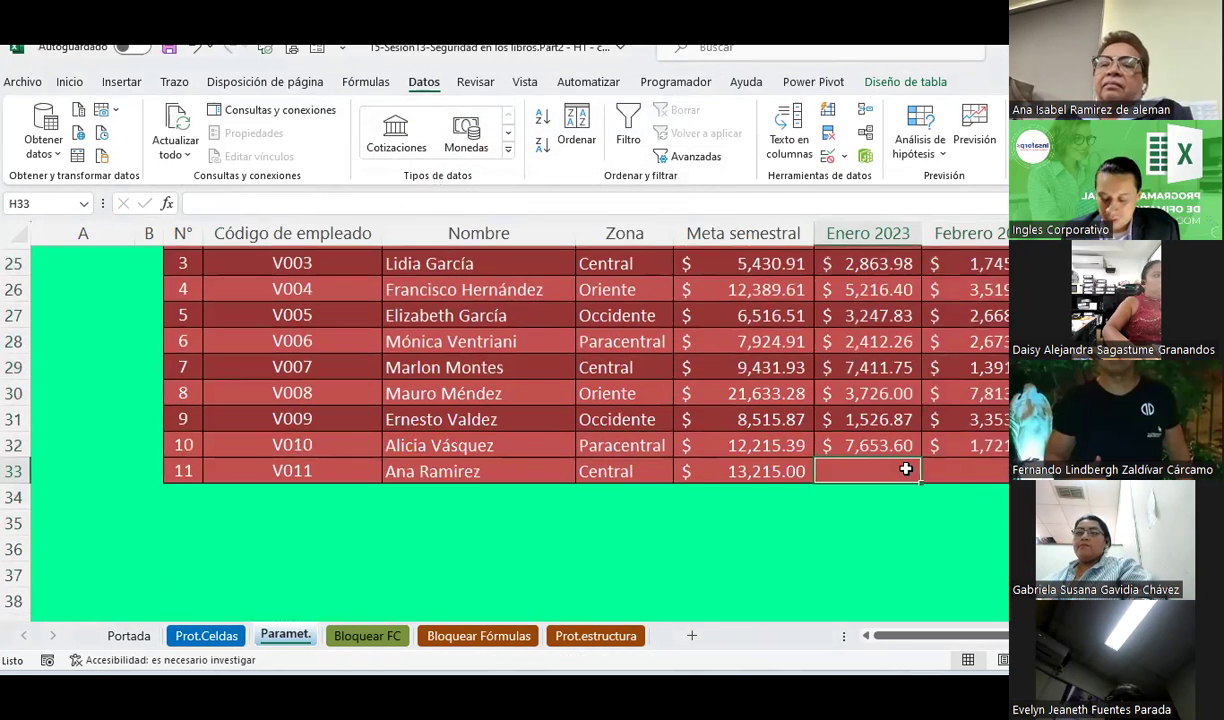
pyautogui.write('8,562.0')
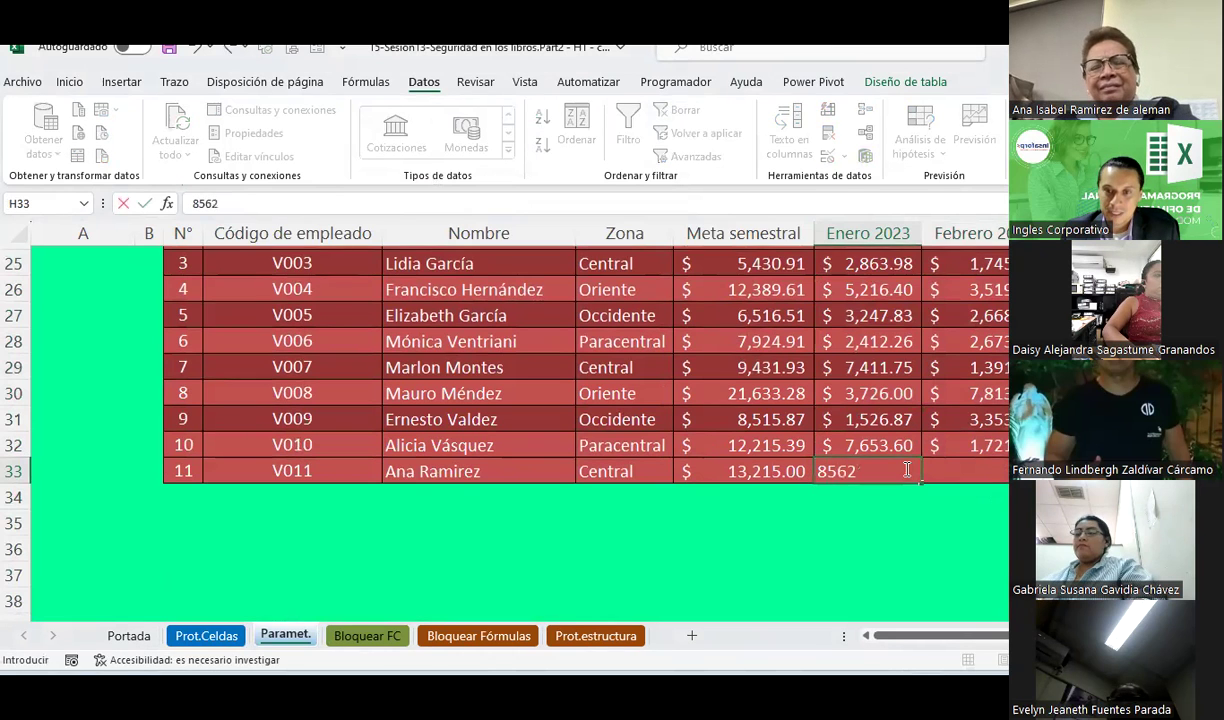
pyautogui.press('Tab')
pyautogui.write('8,751')
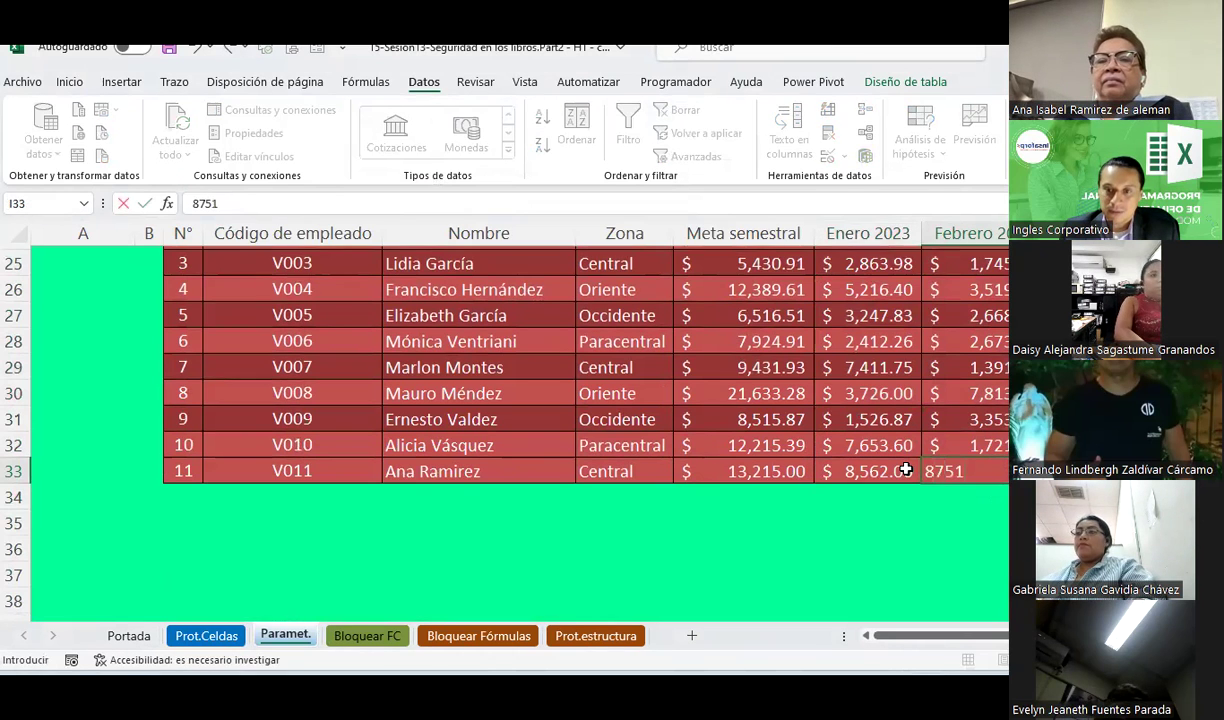
pyautogui.press('Tab')
pyautogui.write('7')
pyautogui.write('8')
pyautogui.press('Return')
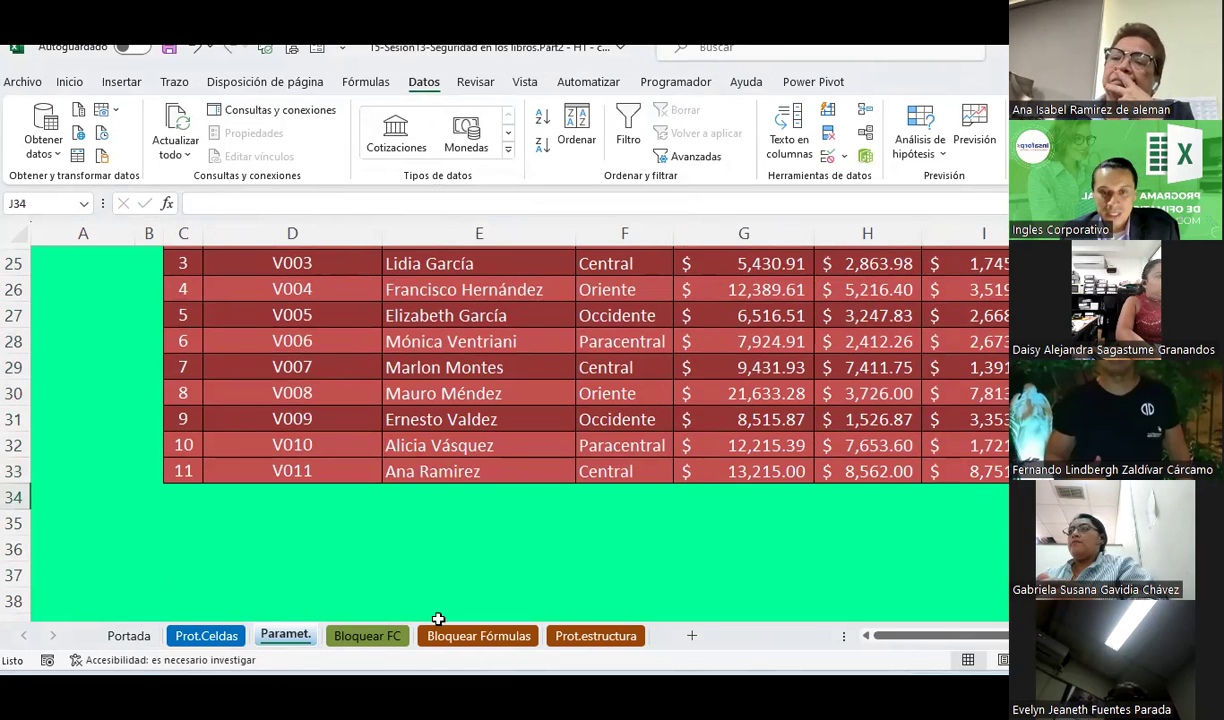
# - On Prot.Celdas, add a new table row and give it code V011 in D71
pyautogui.click(336, 461)
pyautogui.click(206, 635)
pyautogui.scroll(-1, 355, 454)
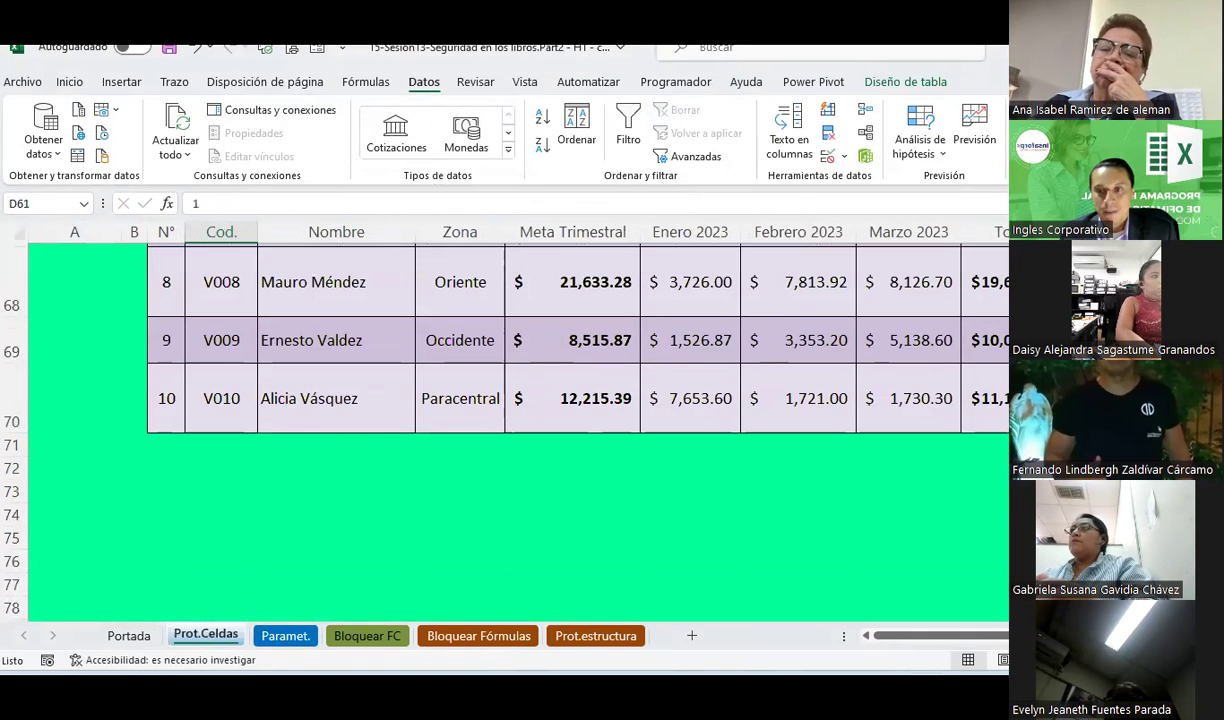
pyautogui.hotkey('ctrl', 'End')
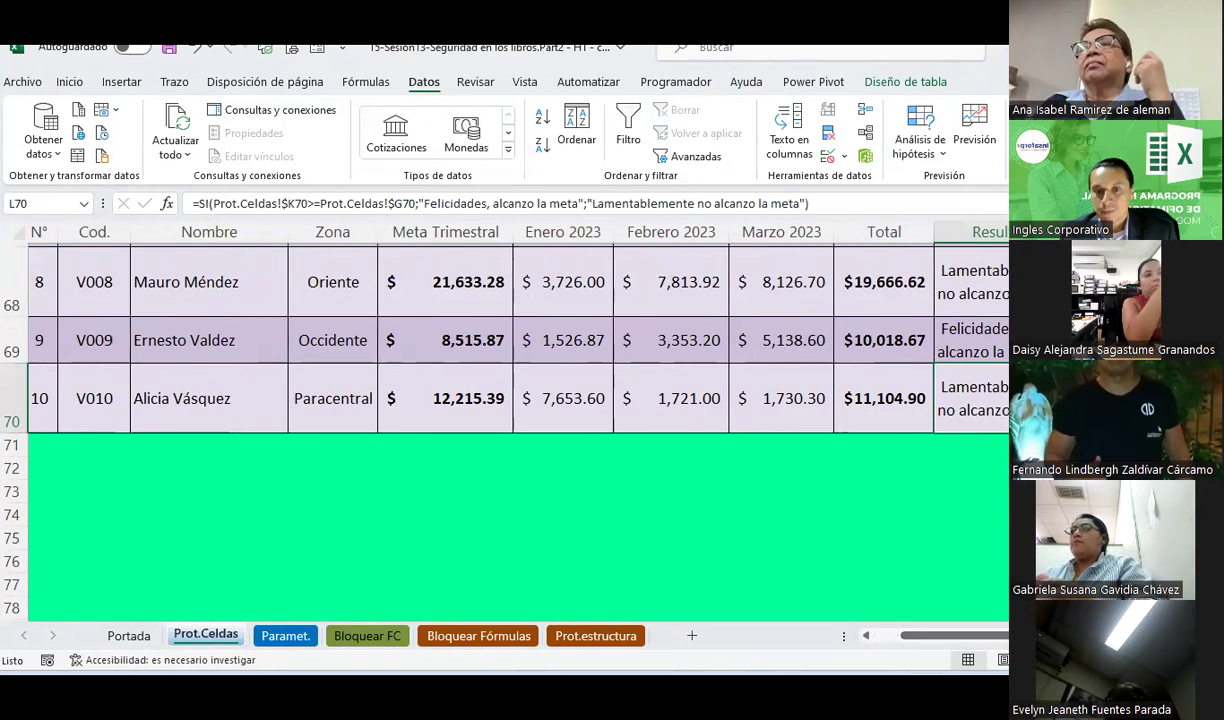
pyautogui.press('Tab')
pyautogui.click(131, 444)
pyautogui.write('V011')
pyautogui.click(130, 525)
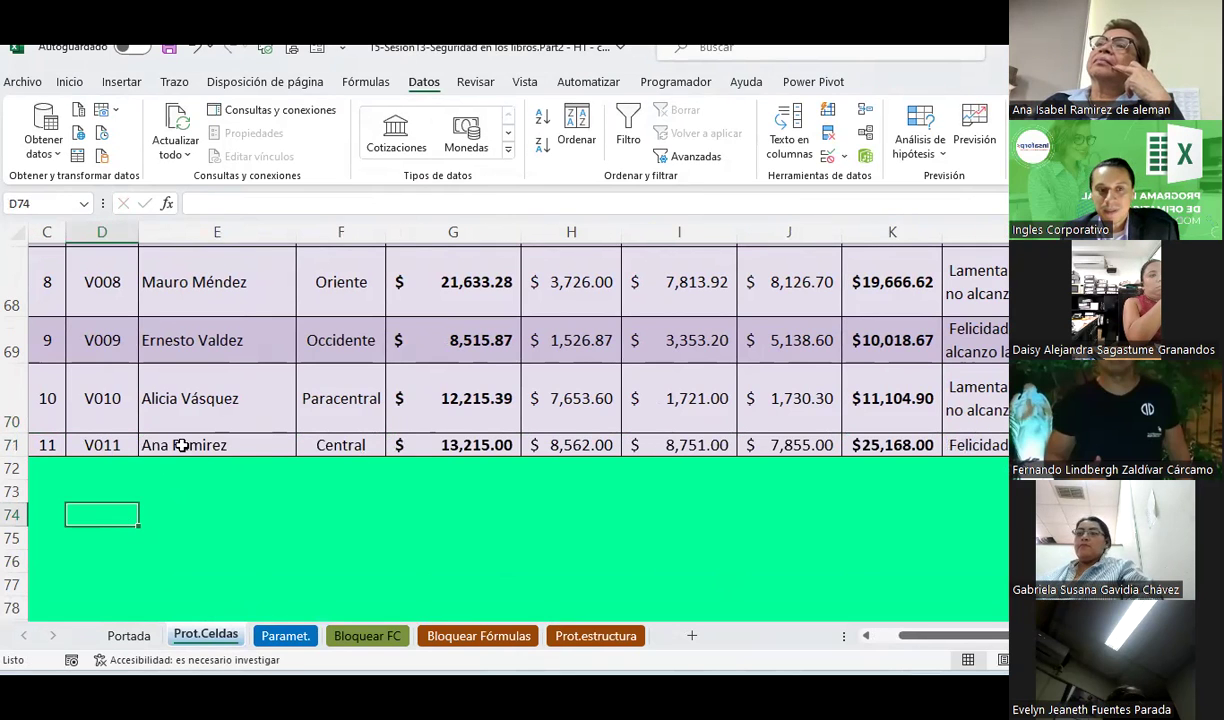
# - Check the name lookup formula and drag row 71's border down to make it taller
pyautogui.click(182, 445)
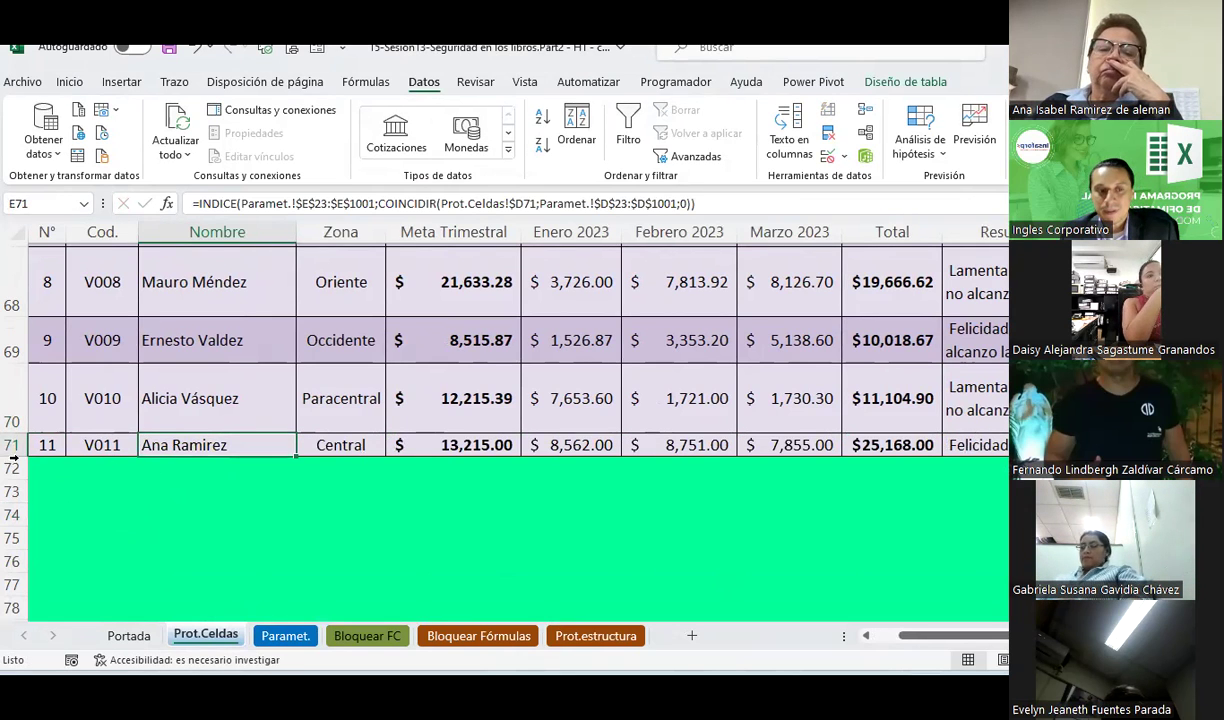
pyautogui.moveTo(8, 459); pyautogui.dragTo(8, 480)
pyautogui.moveTo(989, 638); pyautogui.dragTo(868, 648)
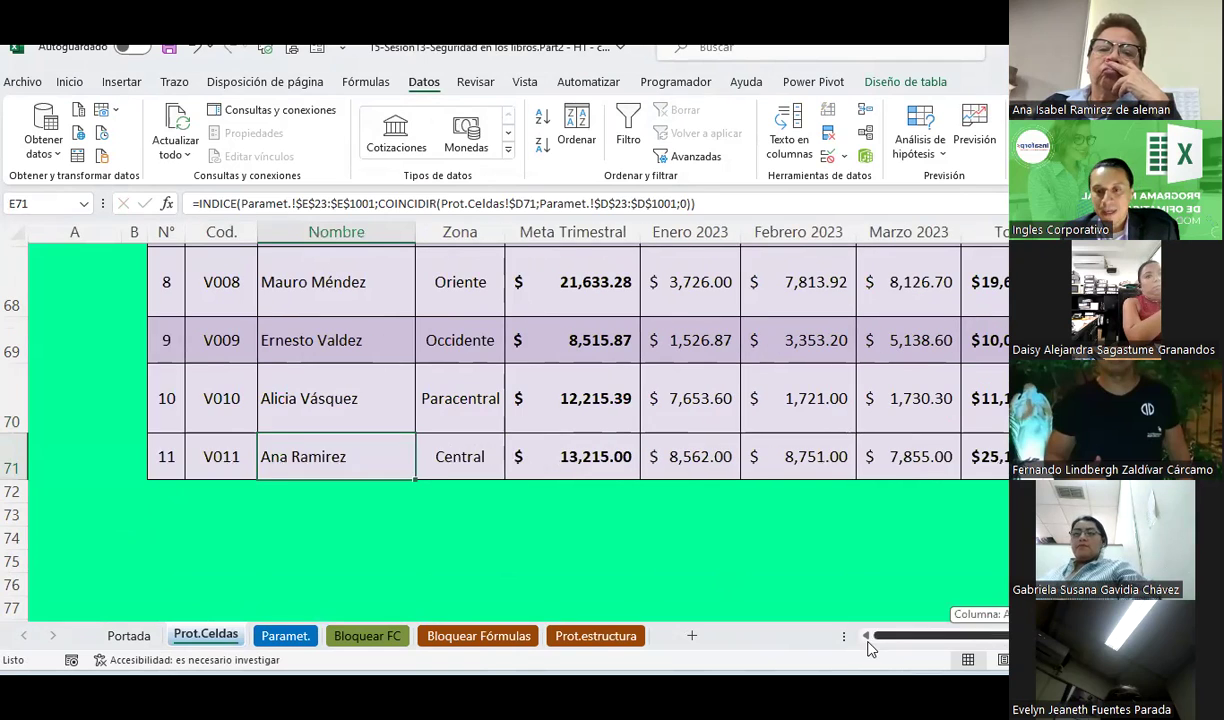
pyautogui.click(264, 508)
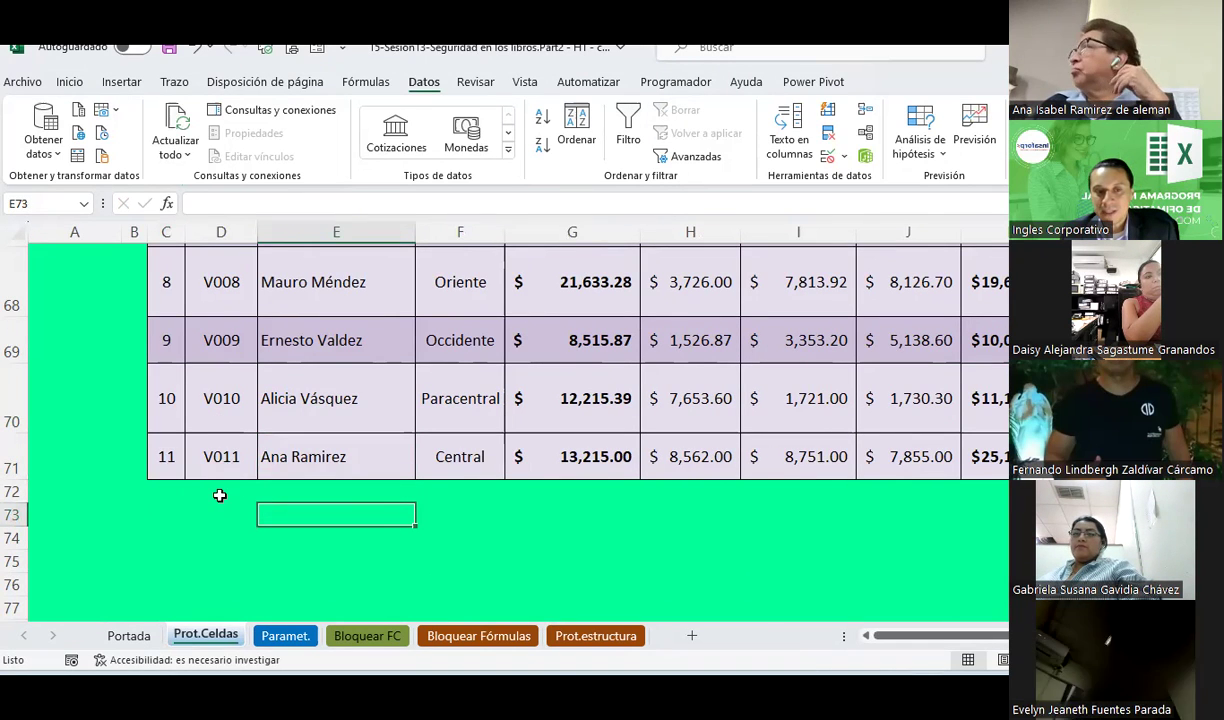
pyautogui.click(219, 493)
# - Add a twelfth row in D72 that repeats code V011
pyautogui.write('11')
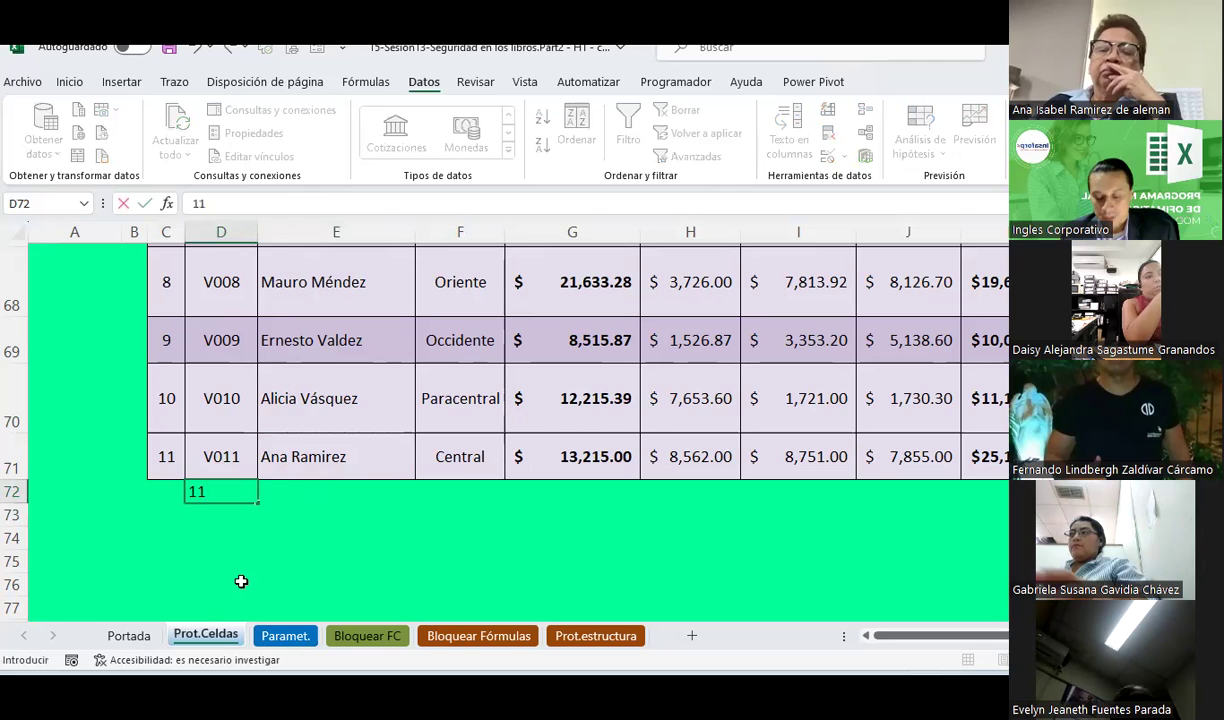
pyautogui.press('Return')
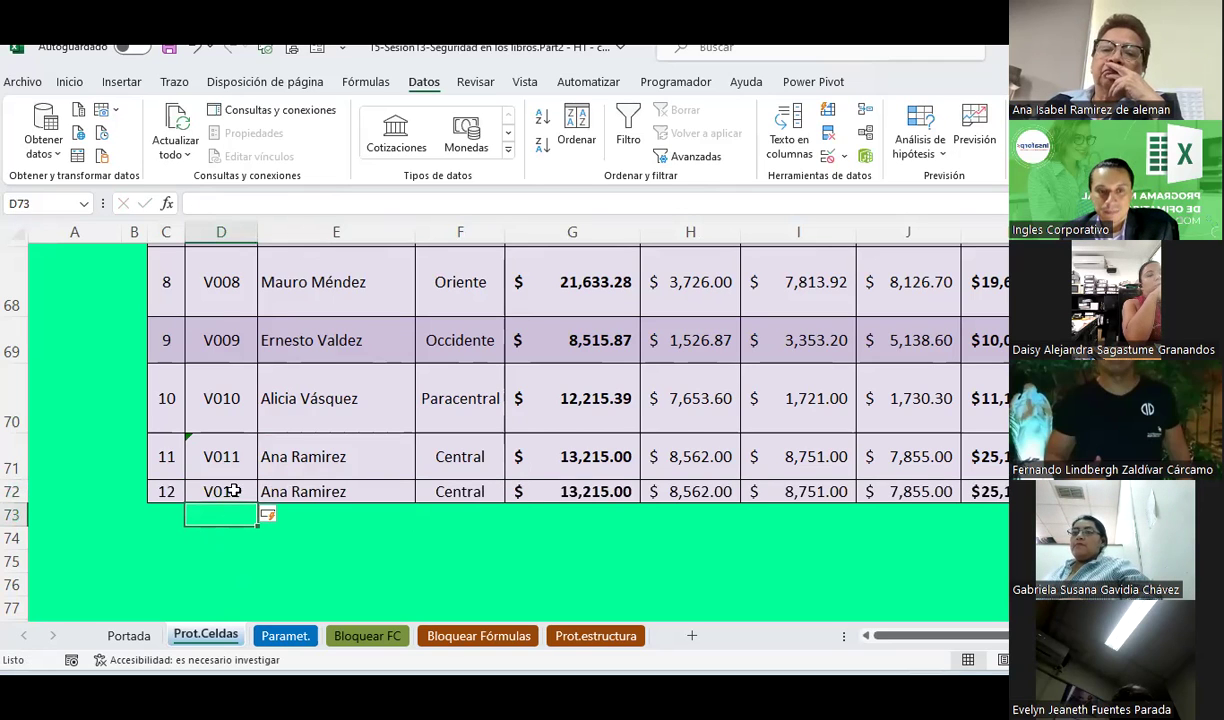
pyautogui.click(221, 489)
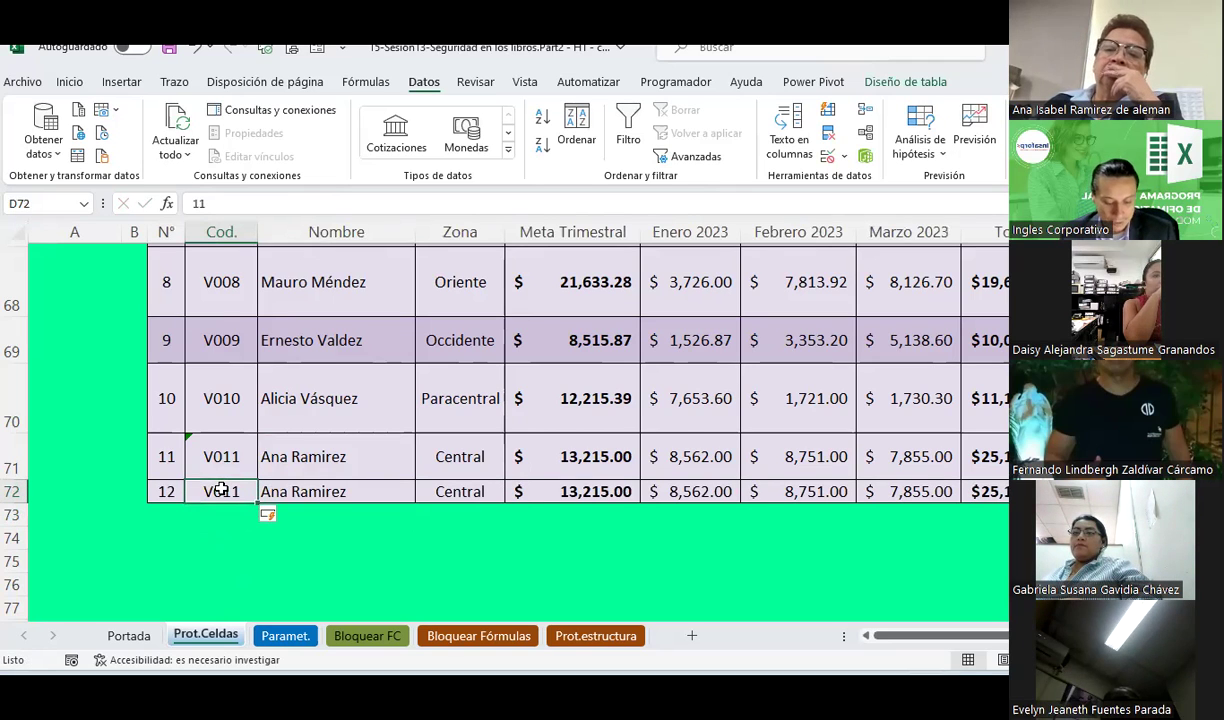
pyautogui.write('11')
pyautogui.press('Return')
# - Review V011's validation rule =CONTAR.SI($D$61:$D$171;D71)=1, then select the Cod. cells
pyautogui.click(221, 489)
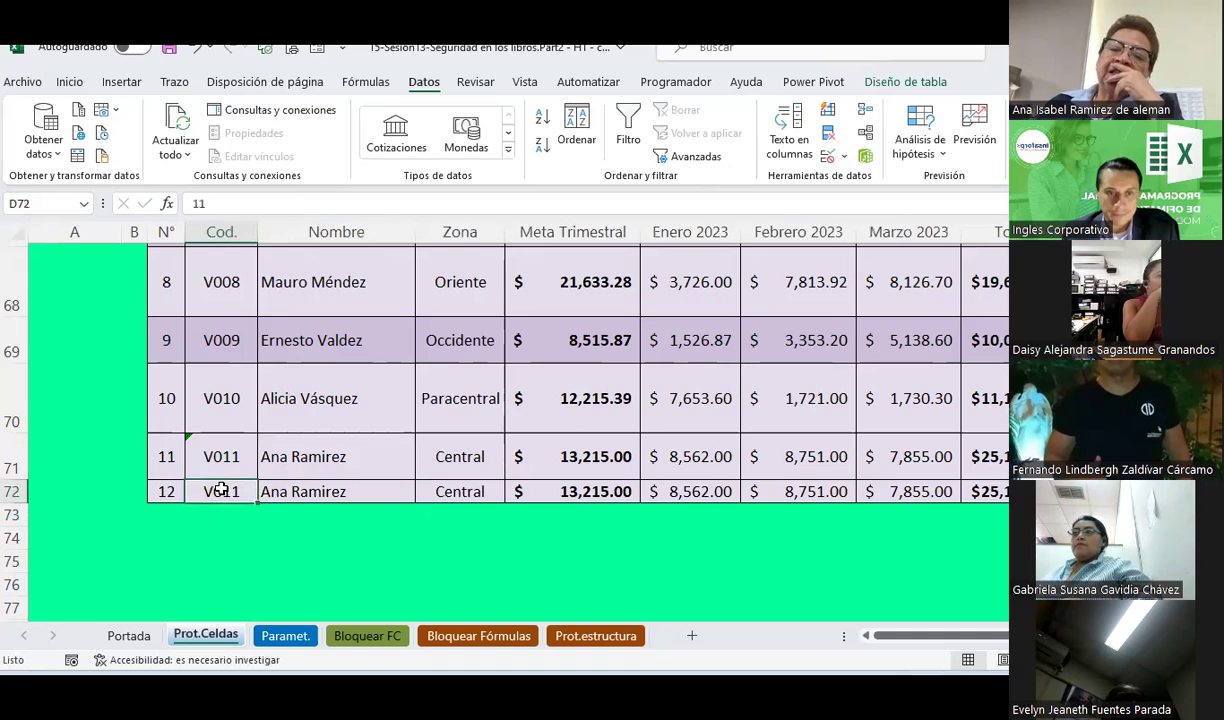
pyautogui.click(210, 456)
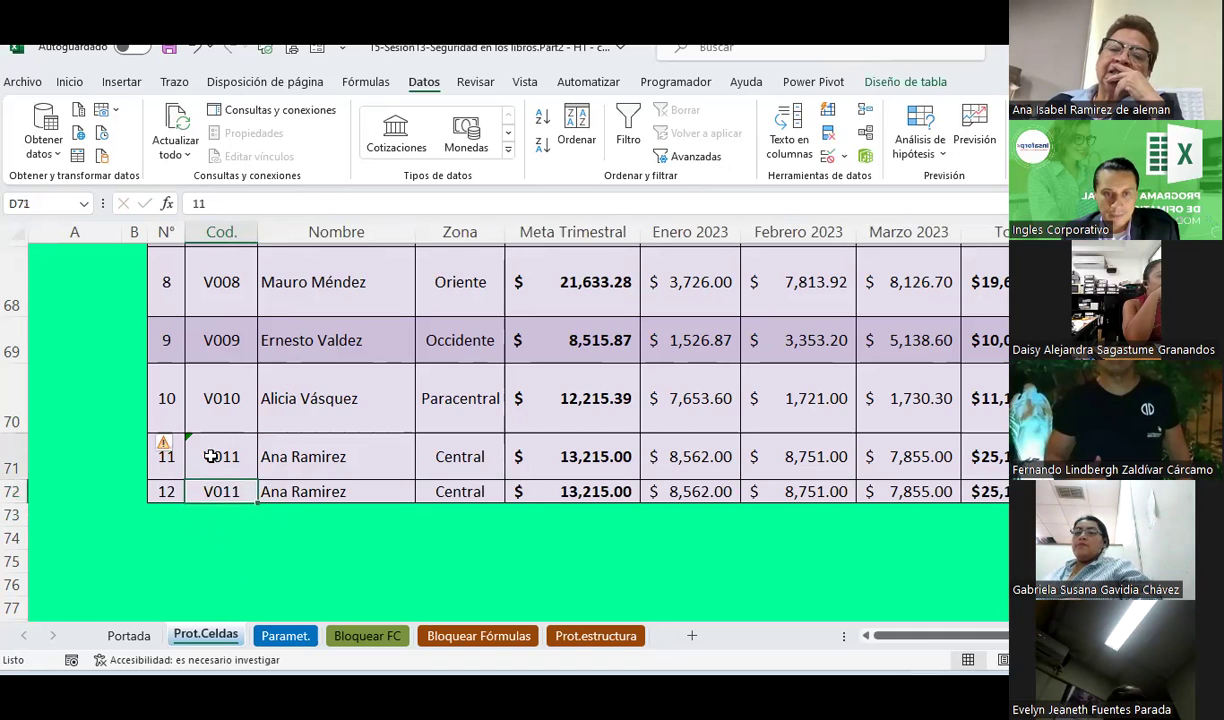
pyautogui.click(843, 156)
pyautogui.click(856, 182)
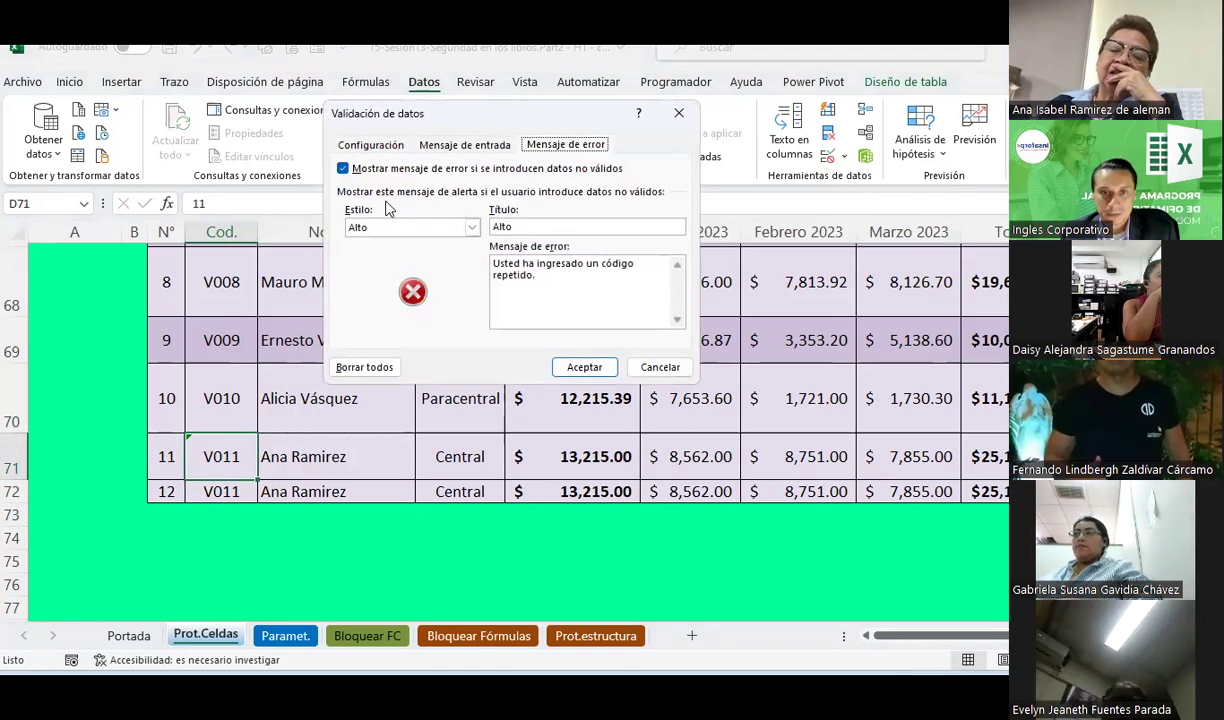
pyautogui.click(360, 146)
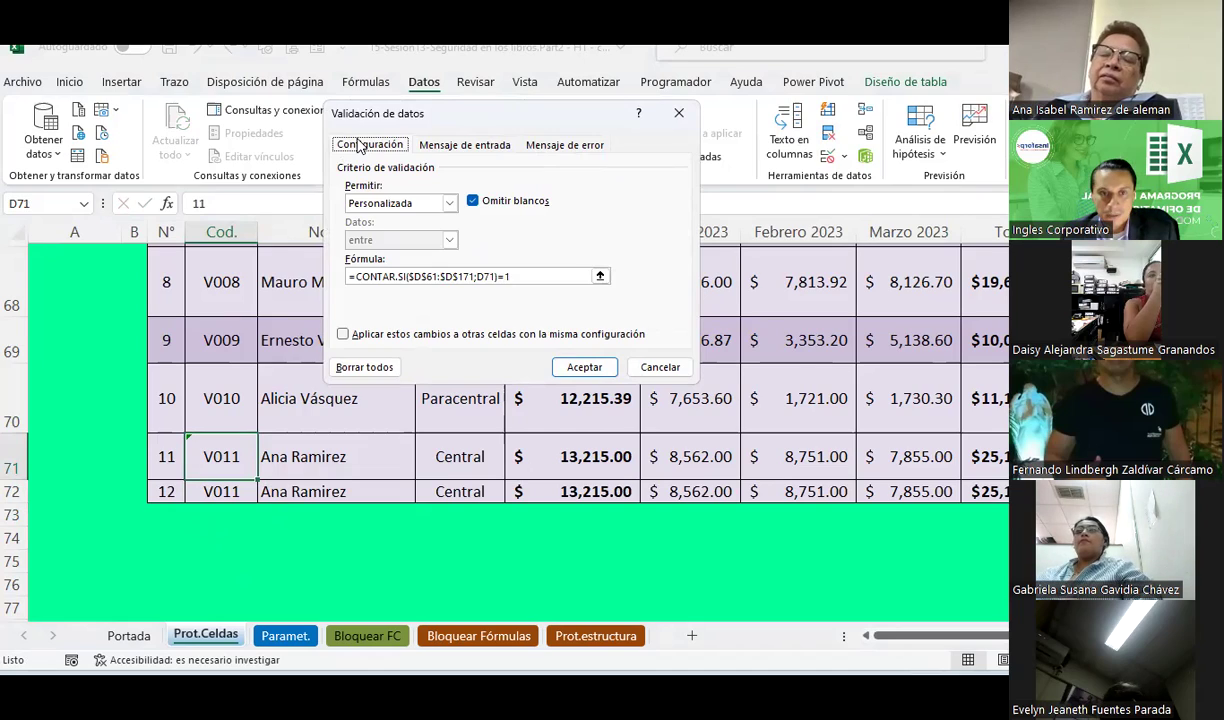
pyautogui.press('Escape')
pyautogui.scroll(2, 265, 445)
pyautogui.scroll(2, 264, 443)
pyautogui.scroll(2, 260, 415)
pyautogui.scroll(2, 238, 314)
pyautogui.moveTo(232, 295)
pyautogui.mouseDown()
pyautogui.moveTo(243, 667)
pyautogui.moveTo(246, 553)
pyautogui.mouseUp()
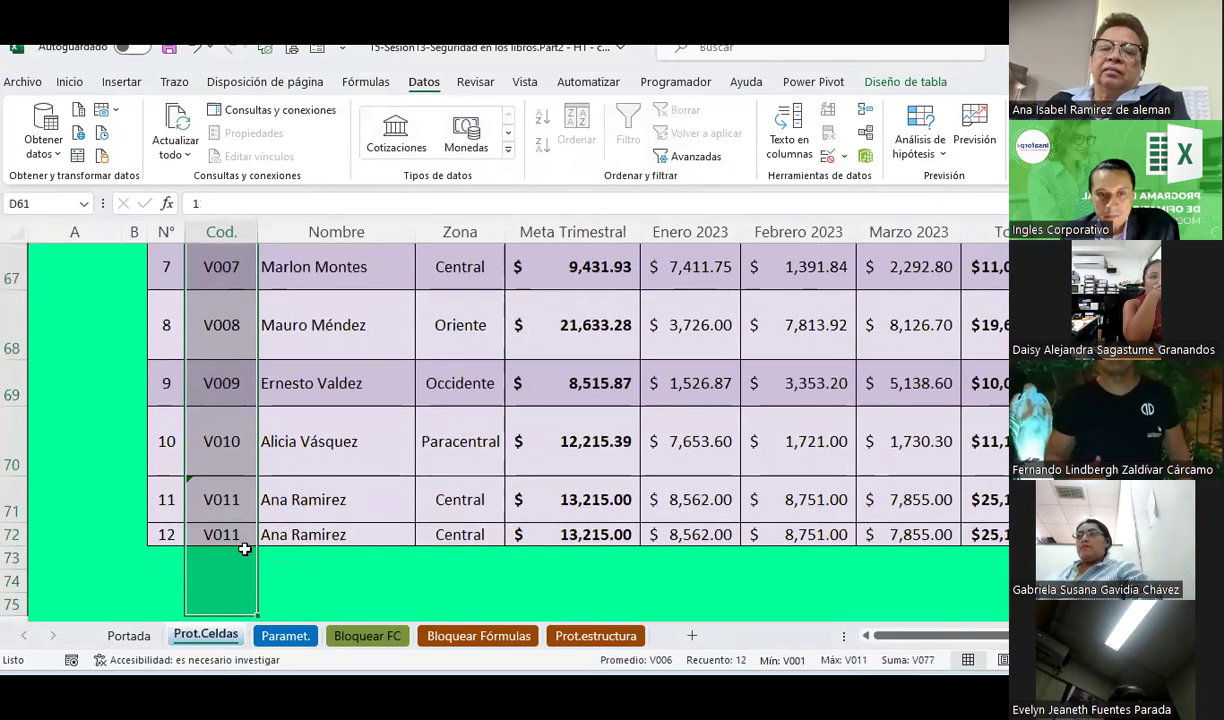
# - Delete row 72's duplicate code and apply one validation rule across the selected codes
pyautogui.click(232, 535)
pyautogui.press('Delete')
pyautogui.click(225, 499)
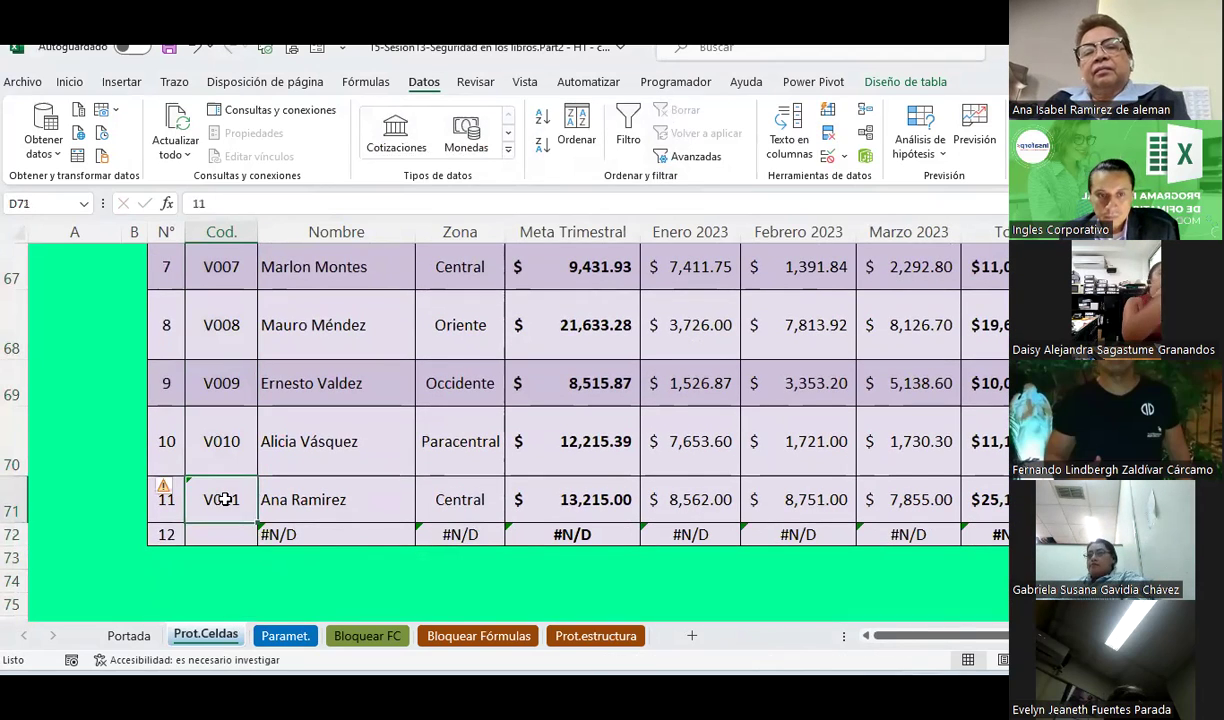
pyautogui.scroll(5, 225, 499)
pyautogui.moveTo(218, 467)
pyautogui.mouseDown()
pyautogui.moveTo(255, 545)
pyautogui.moveTo(212, 532)
pyautogui.mouseUp()
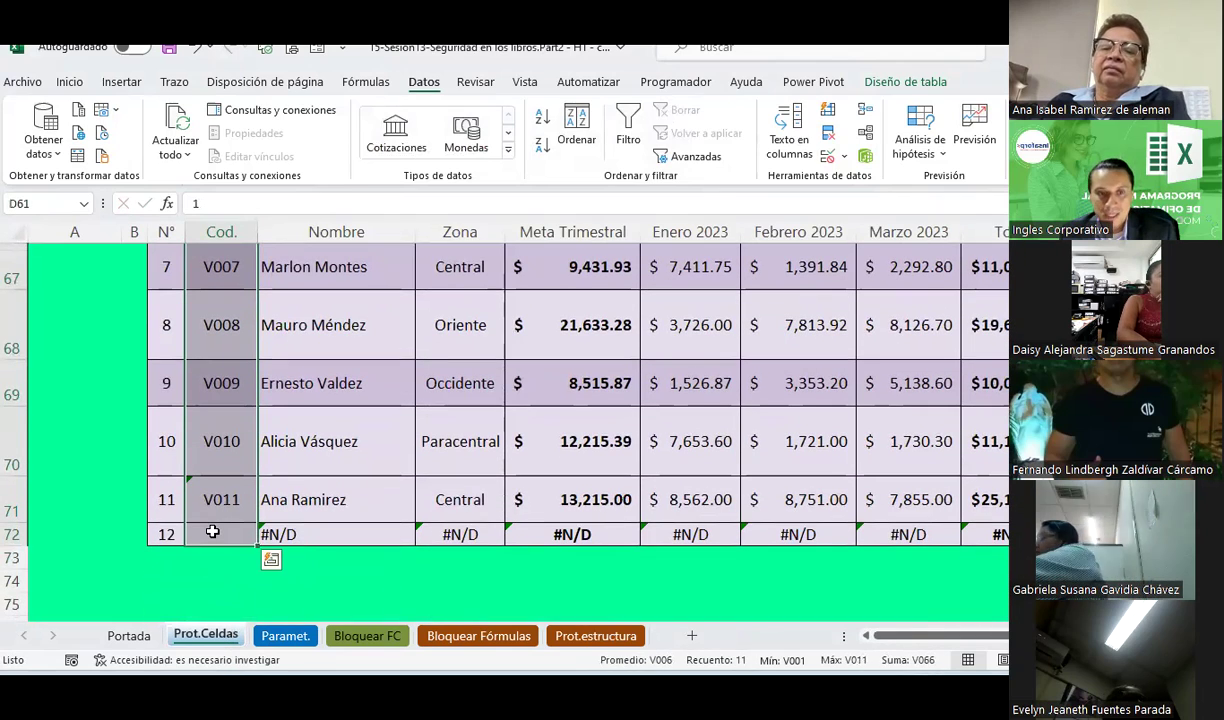
pyautogui.click(844, 156)
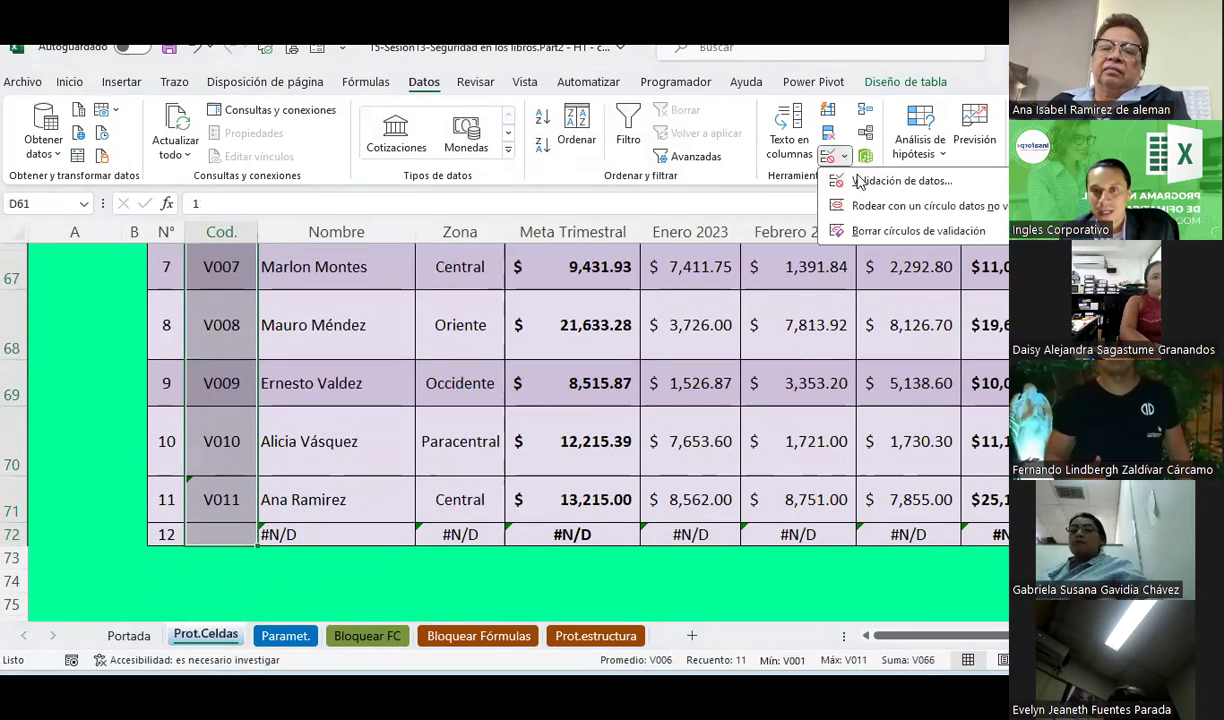
pyautogui.click(858, 180)
pyautogui.click(598, 406)
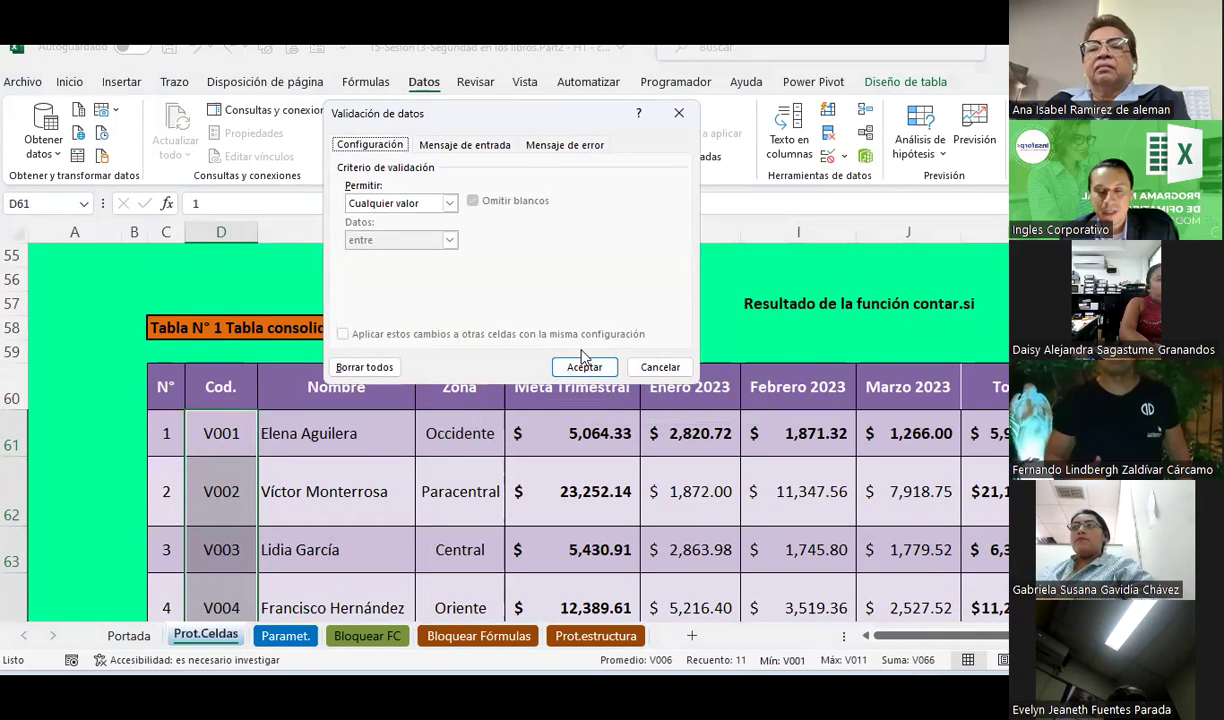
pyautogui.click(584, 366)
# - Paint the V009 code cell's formatting onto the codes in rows 70 to 72
pyautogui.scroll(-5, 580, 352)
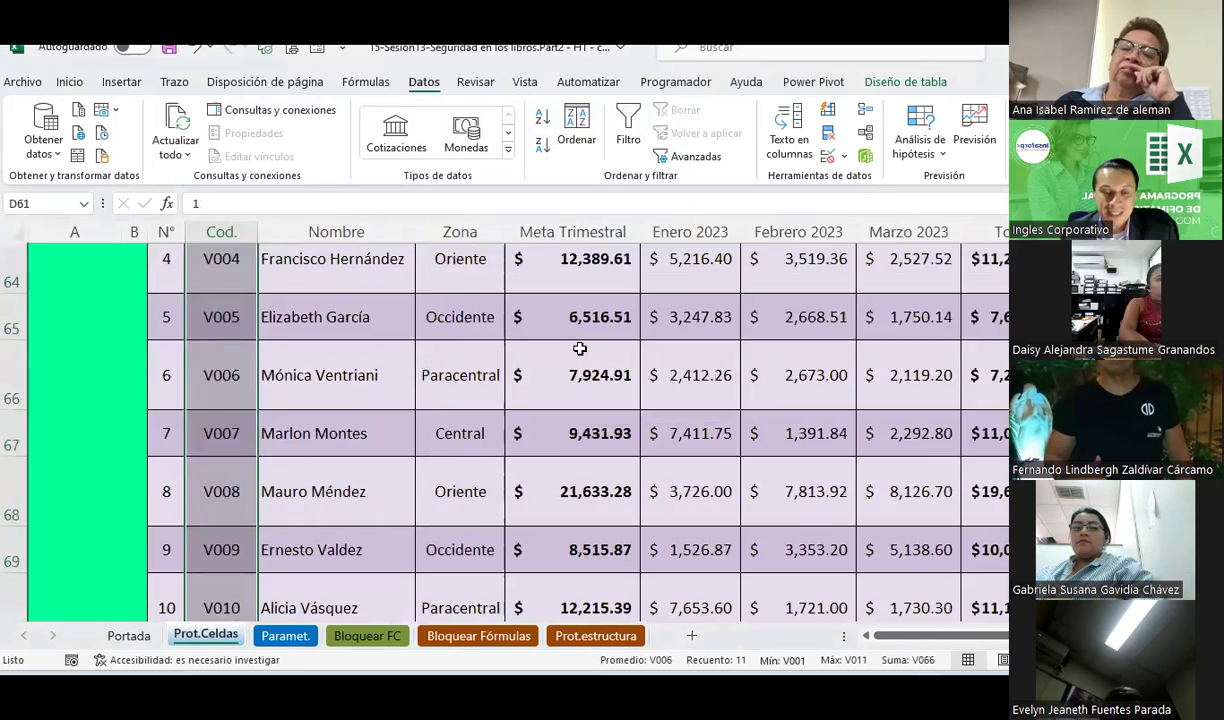
pyautogui.click(255, 307)
pyautogui.scroll(1, 250, 308)
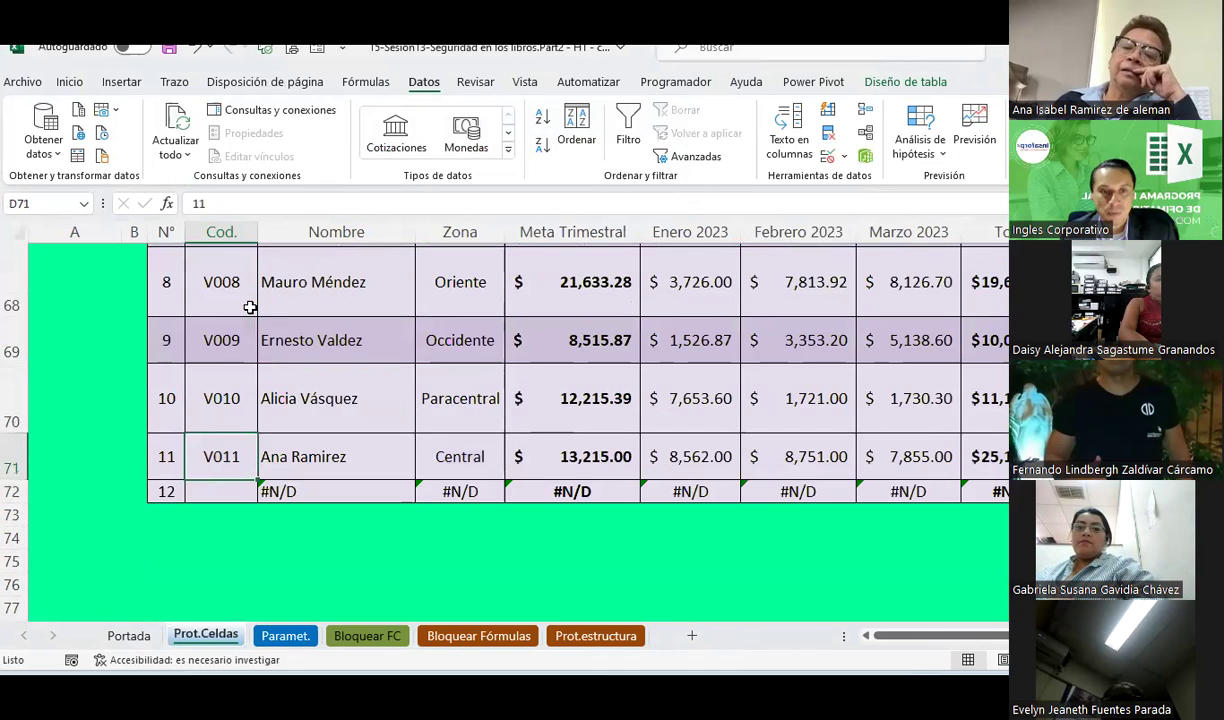
pyautogui.click(225, 352)
pyautogui.click(68, 82)
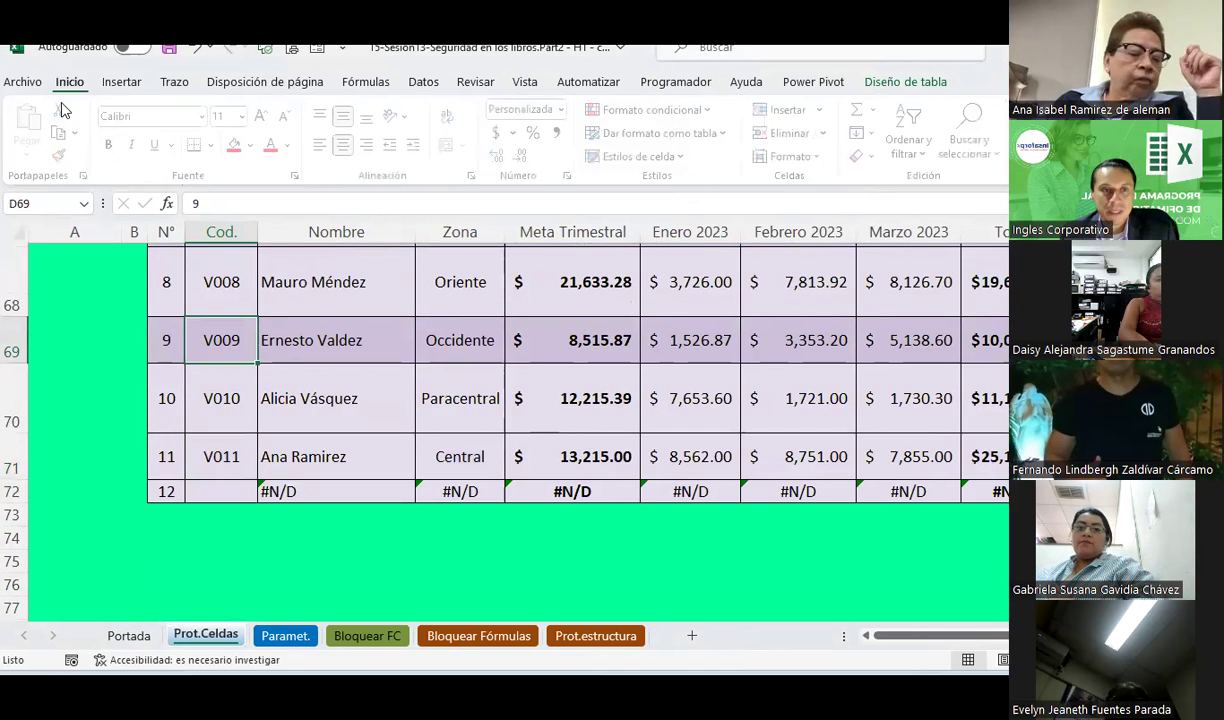
pyautogui.doubleClick(63, 155)
pyautogui.click(222, 398)
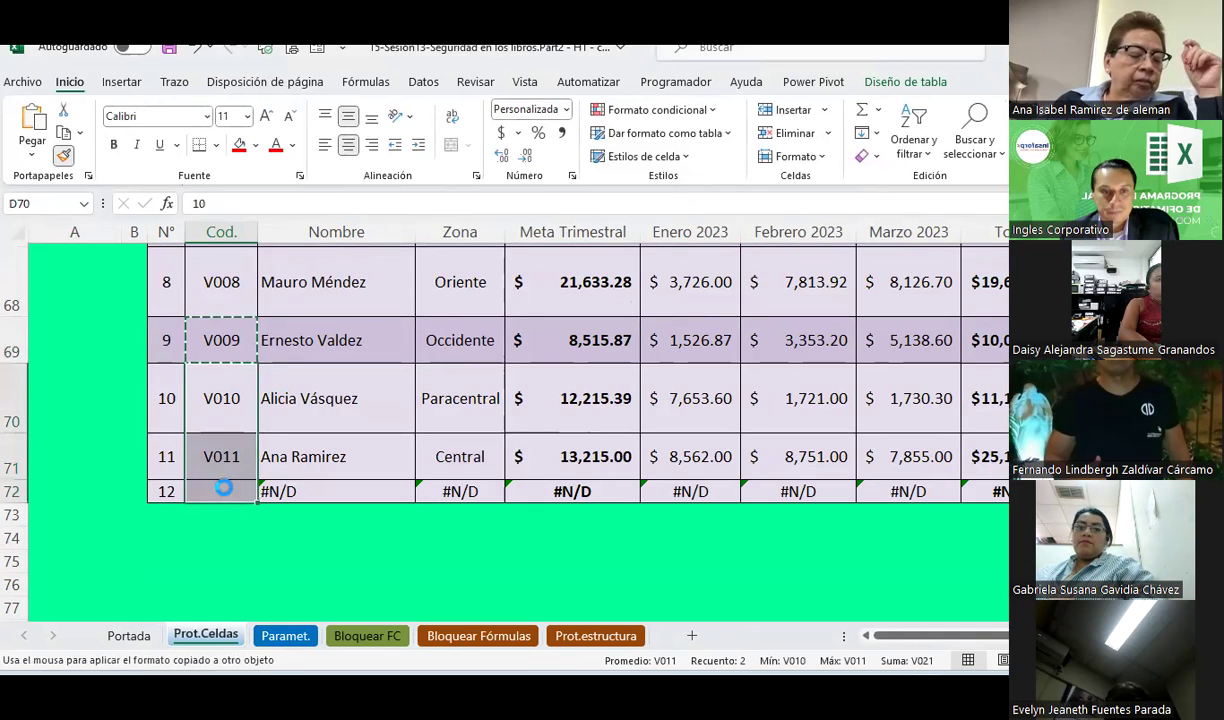
pyautogui.moveTo(222, 455); pyautogui.dragTo(223, 497)
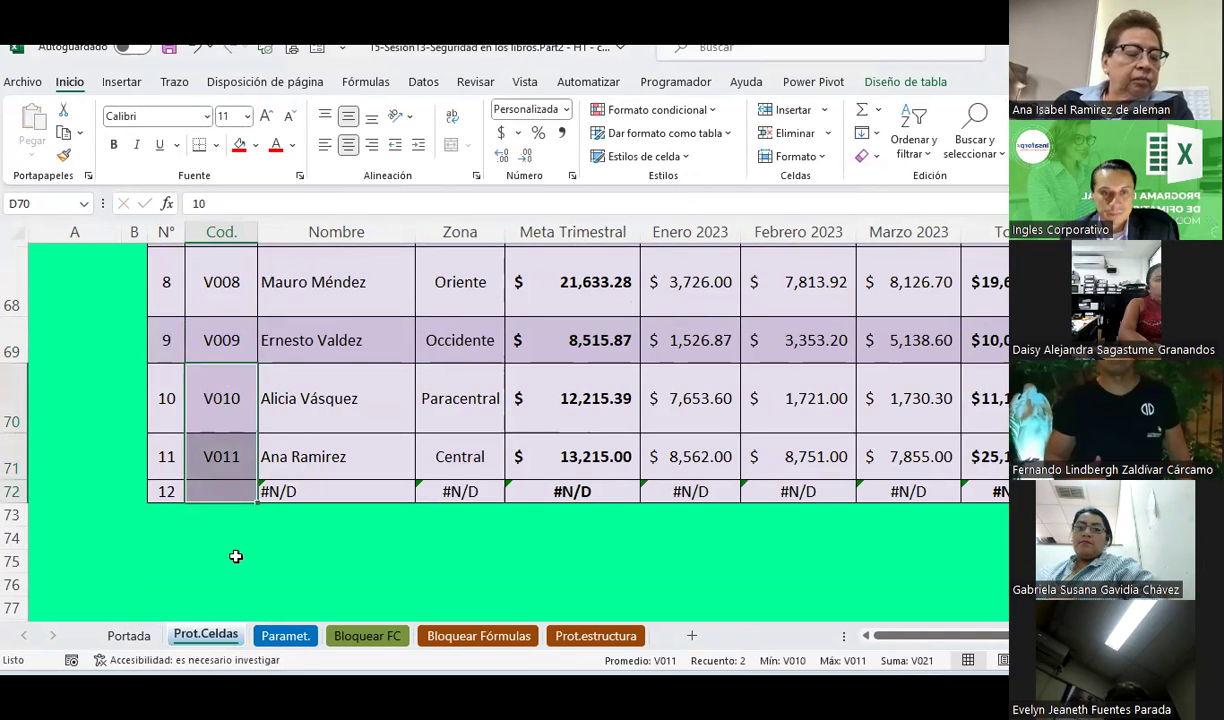
# - Re-enter V011 as the code in row 72
pyautogui.click(232, 517)
pyautogui.click(212, 496)
pyautogui.write('V011')
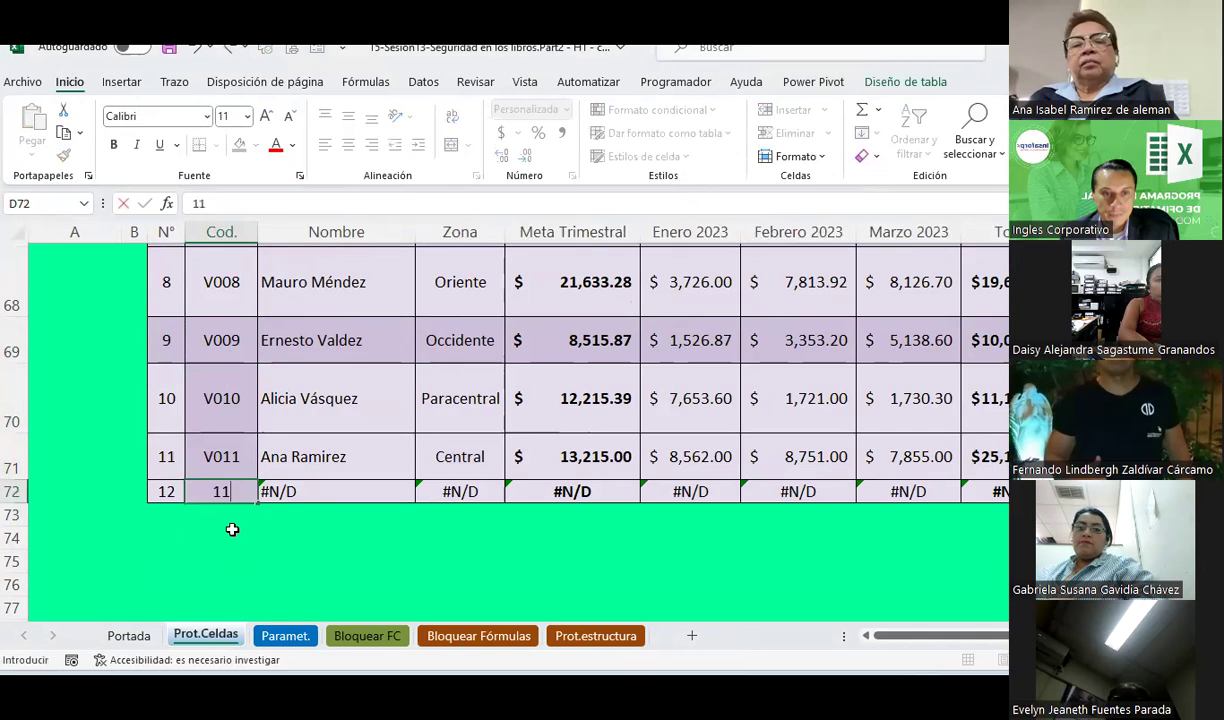
pyautogui.click(232, 530)
# - Copy row 9's formatting through the Resultado column onto row 11
pyautogui.scroll(1, 190, 320)
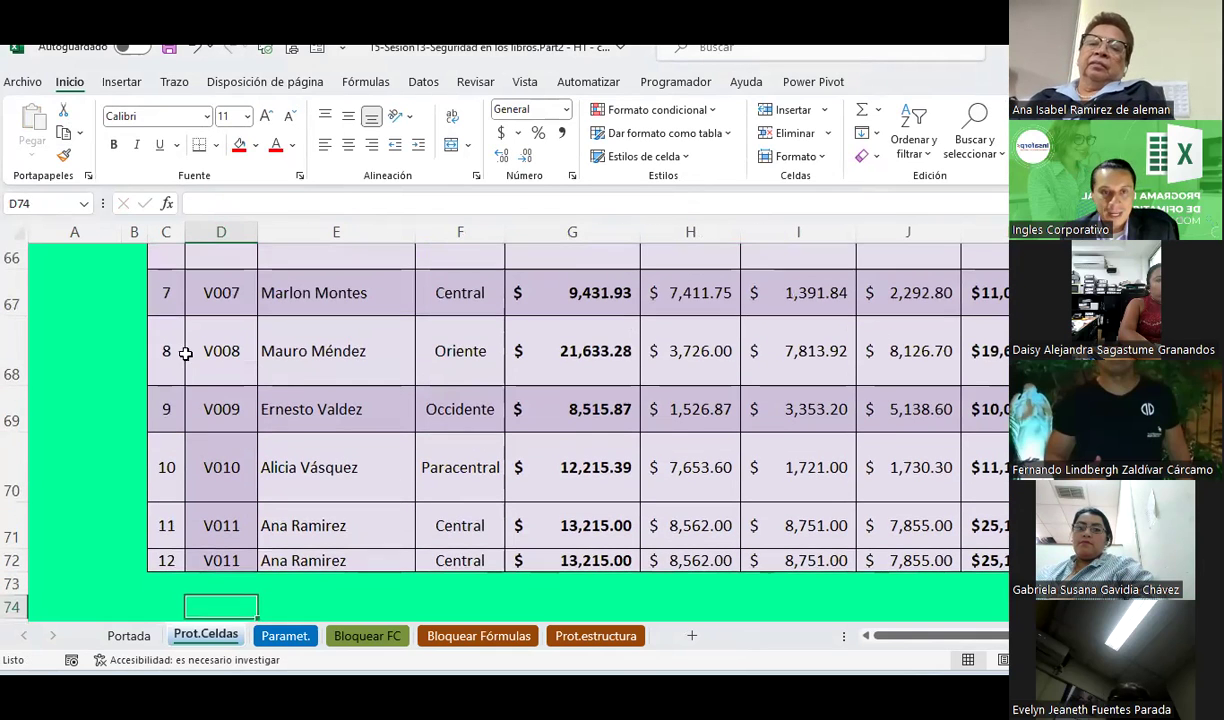
pyautogui.click(175, 410)
pyautogui.moveTo(189, 410); pyautogui.dragTo(594, 416)
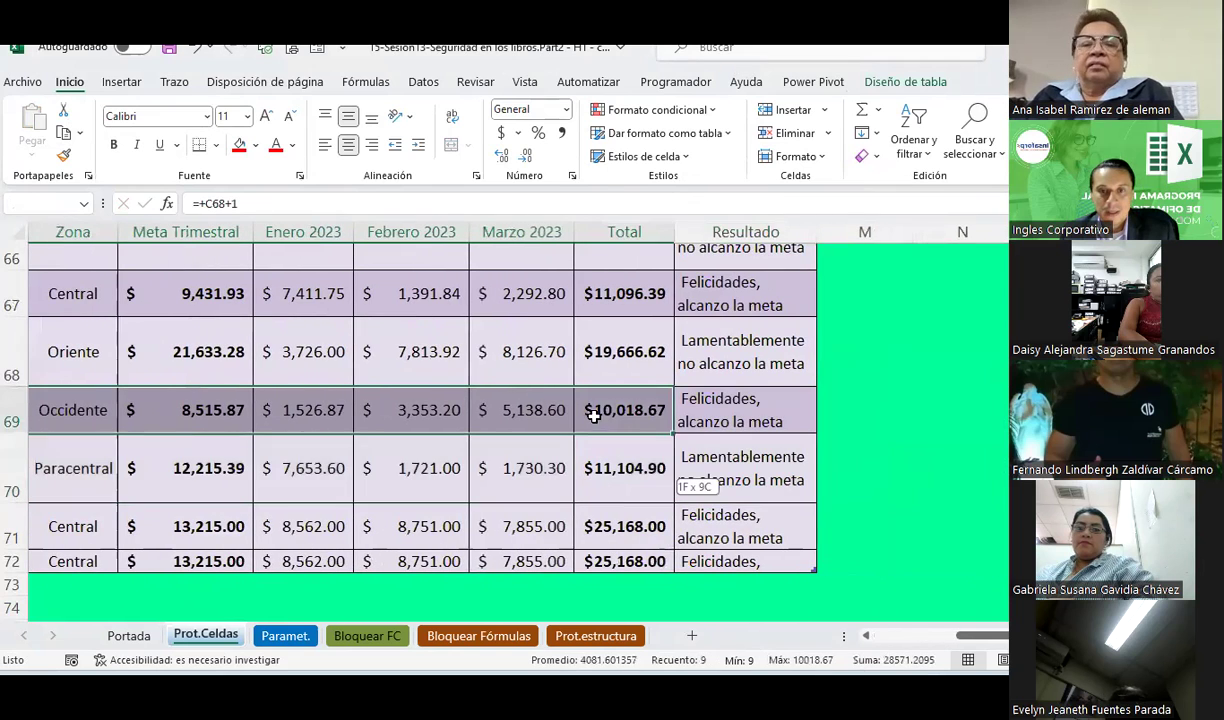
pyautogui.moveTo(594, 416); pyautogui.dragTo(745, 416)
pyautogui.click(63, 155)
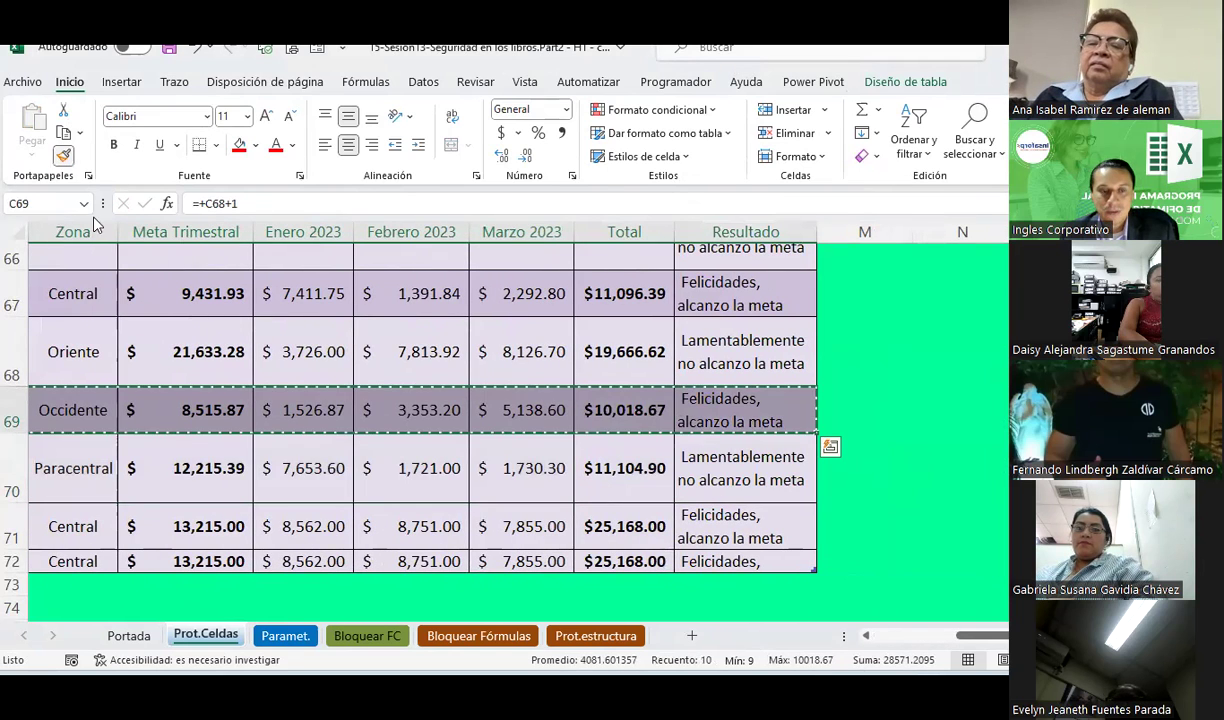
pyautogui.click(885, 635)
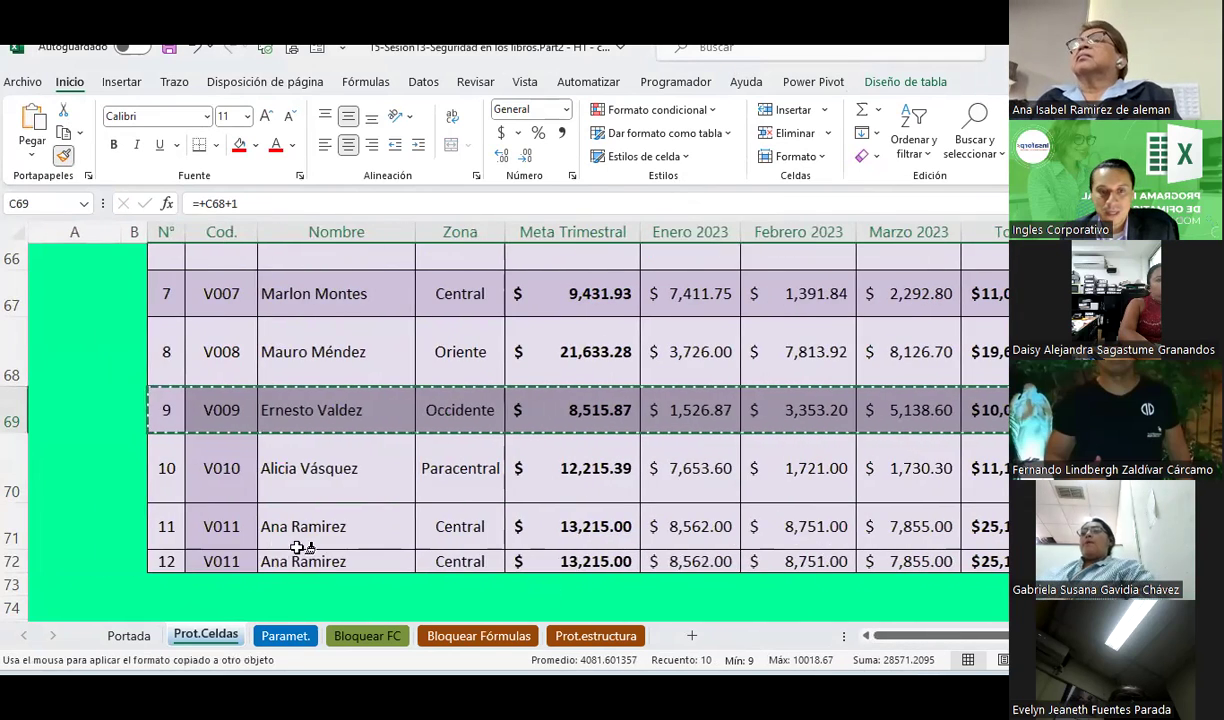
pyautogui.click(166, 516)
# - Clear row 72's test code and paint the V008 code cell's formatting onto it
pyautogui.hotkey('ctrl', 'a')
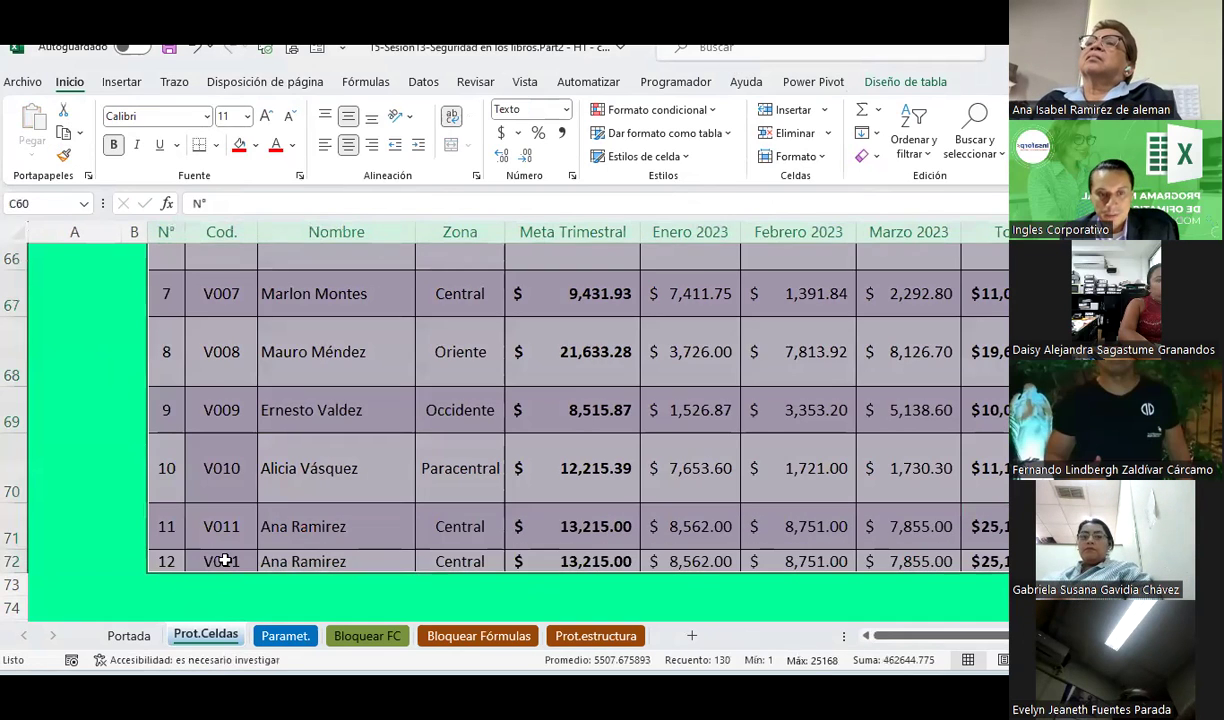
pyautogui.click(224, 561)
pyautogui.press('Delete')
pyautogui.click(221, 468)
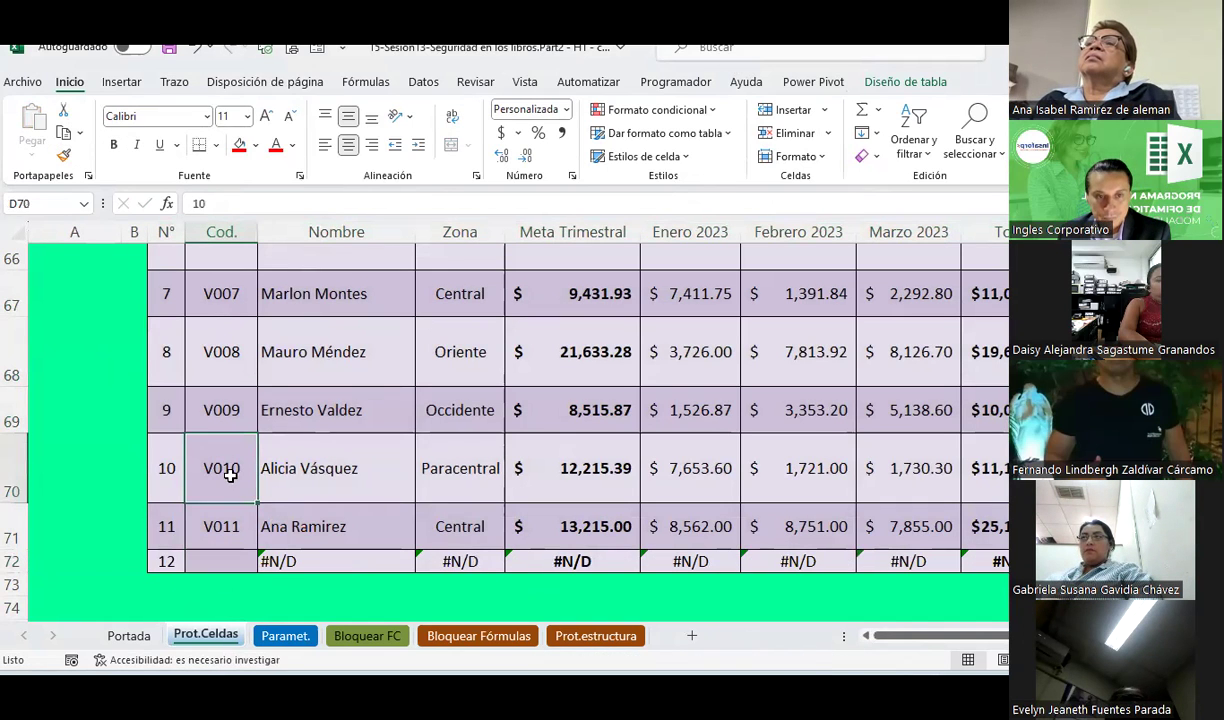
pyautogui.click(224, 352)
pyautogui.click(63, 155)
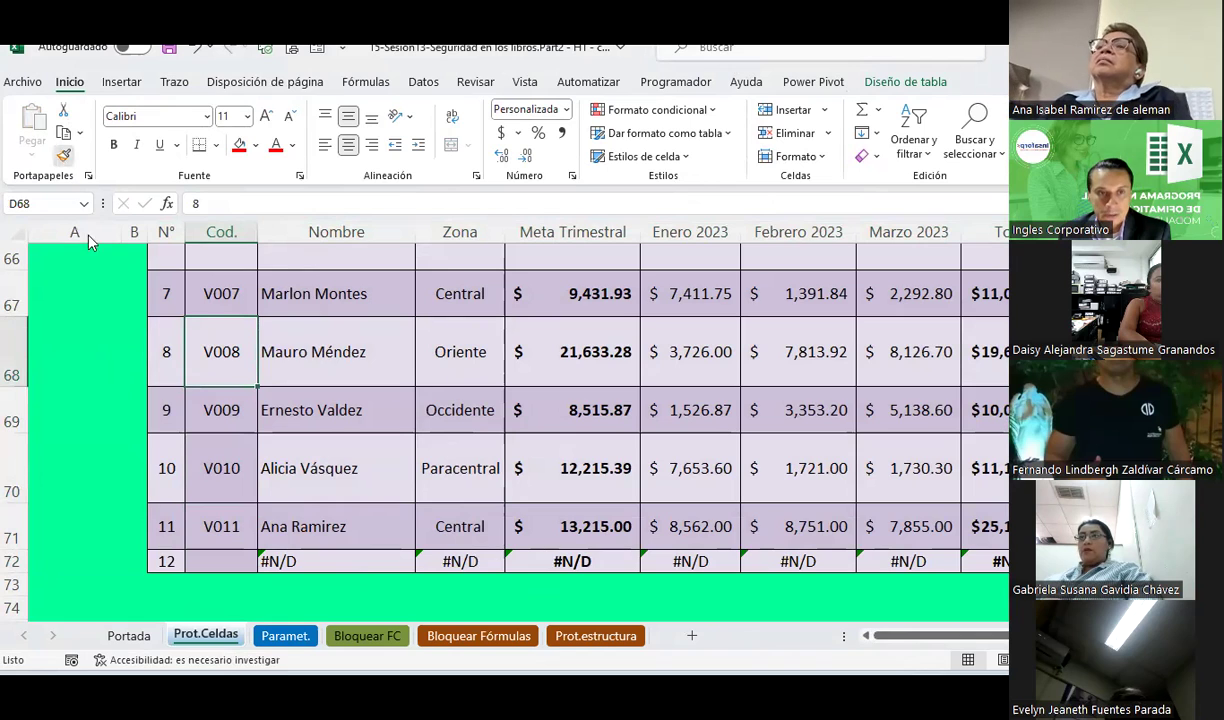
pyautogui.click(224, 563)
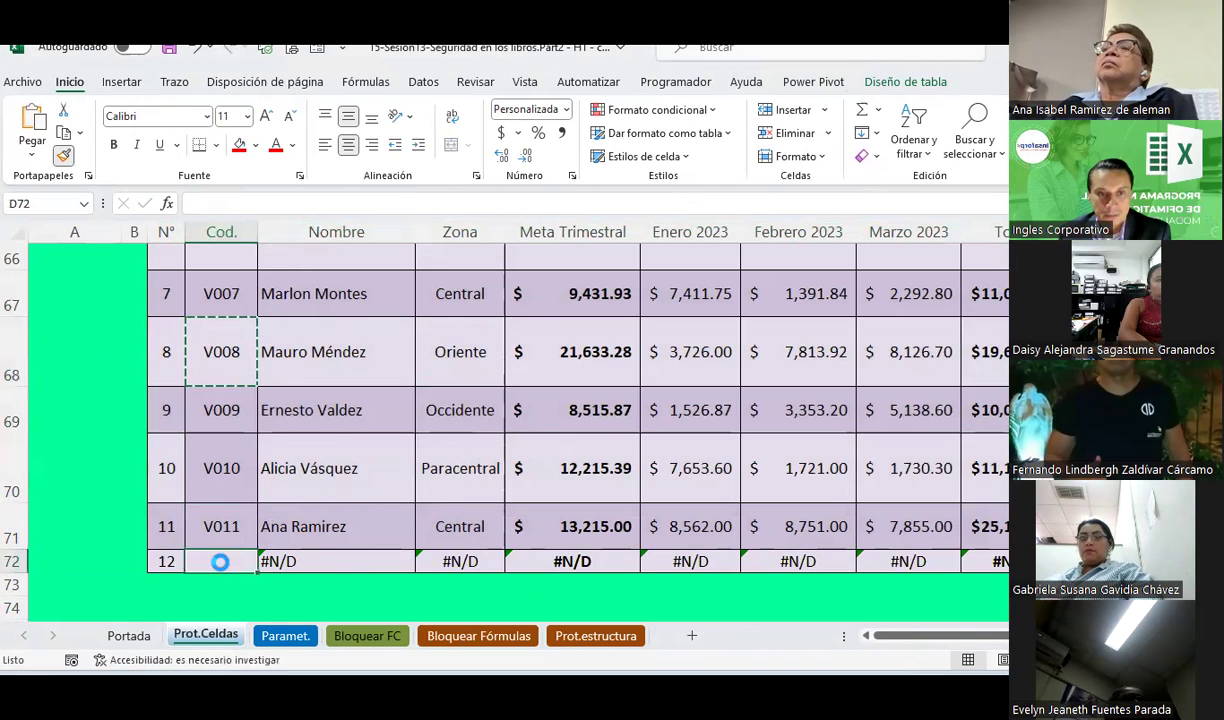
# - Paint row 72's code formatting onto the V010 cell and switch to the Datos commands
pyautogui.click(63, 155)
pyautogui.click(230, 465)
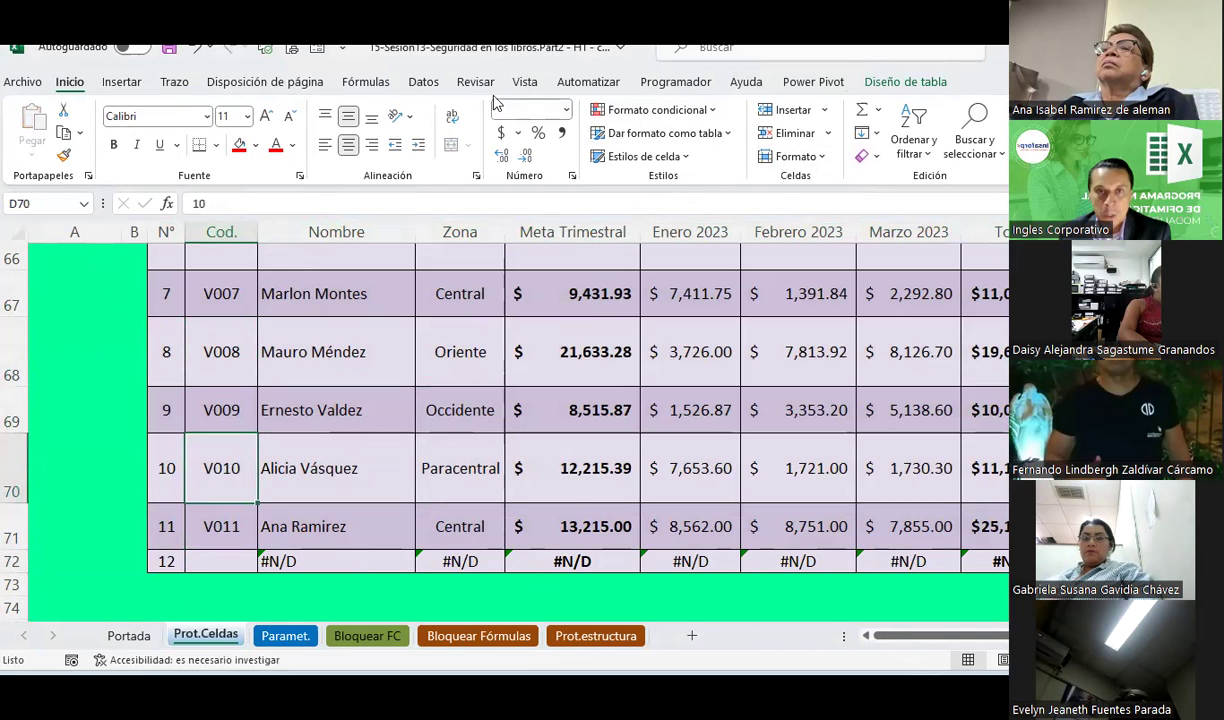
pyautogui.click(421, 84)
# - Inspect the CONTAR.SI duplicate-code validation rule on the V010 and V011 code cells
pyautogui.click(845, 158)
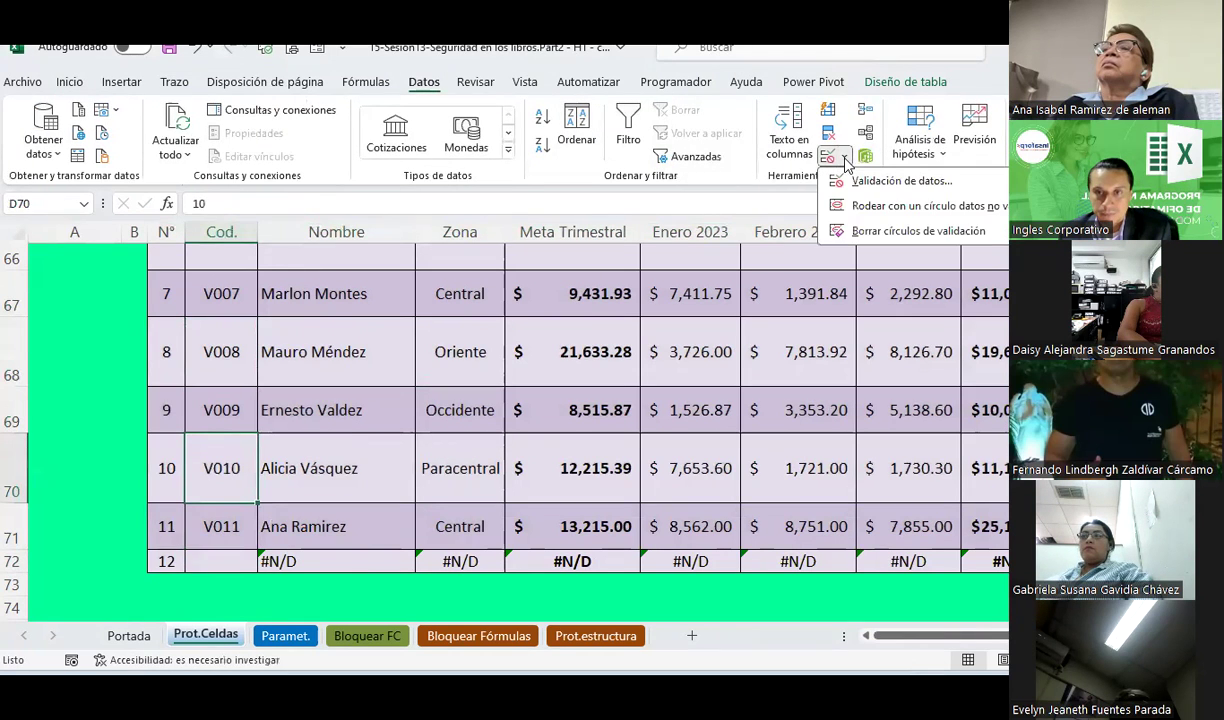
pyautogui.click(890, 181)
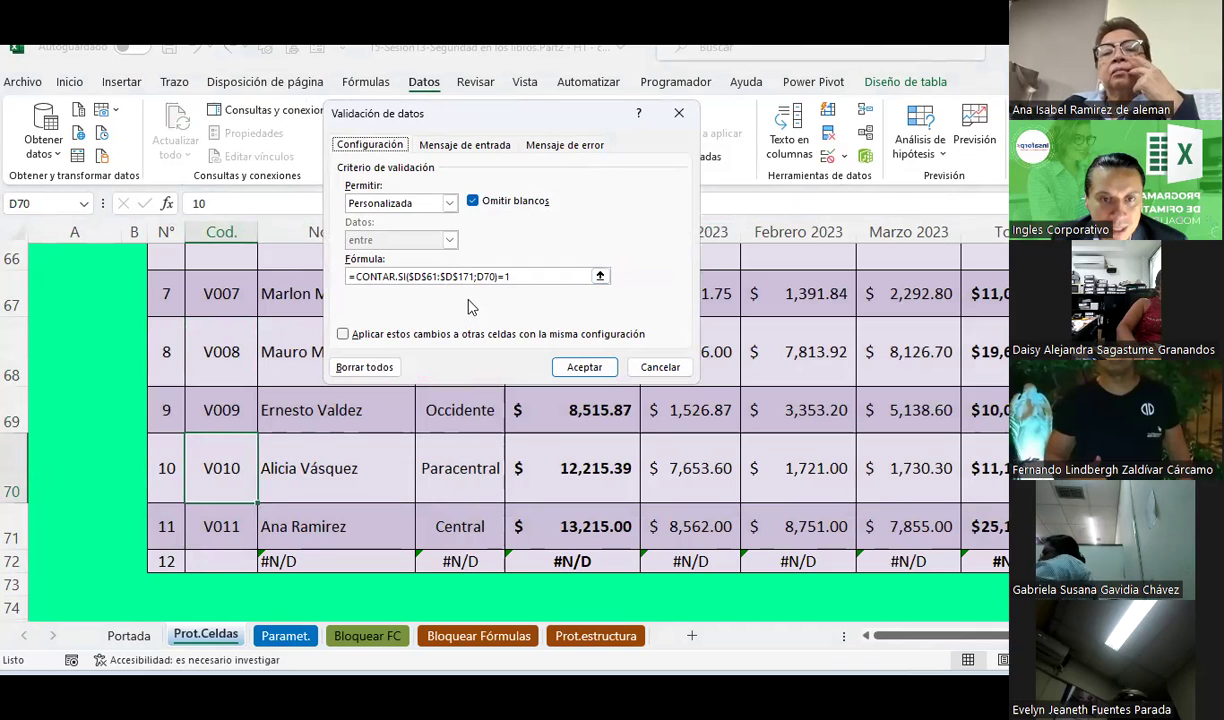
pyautogui.click(604, 369)
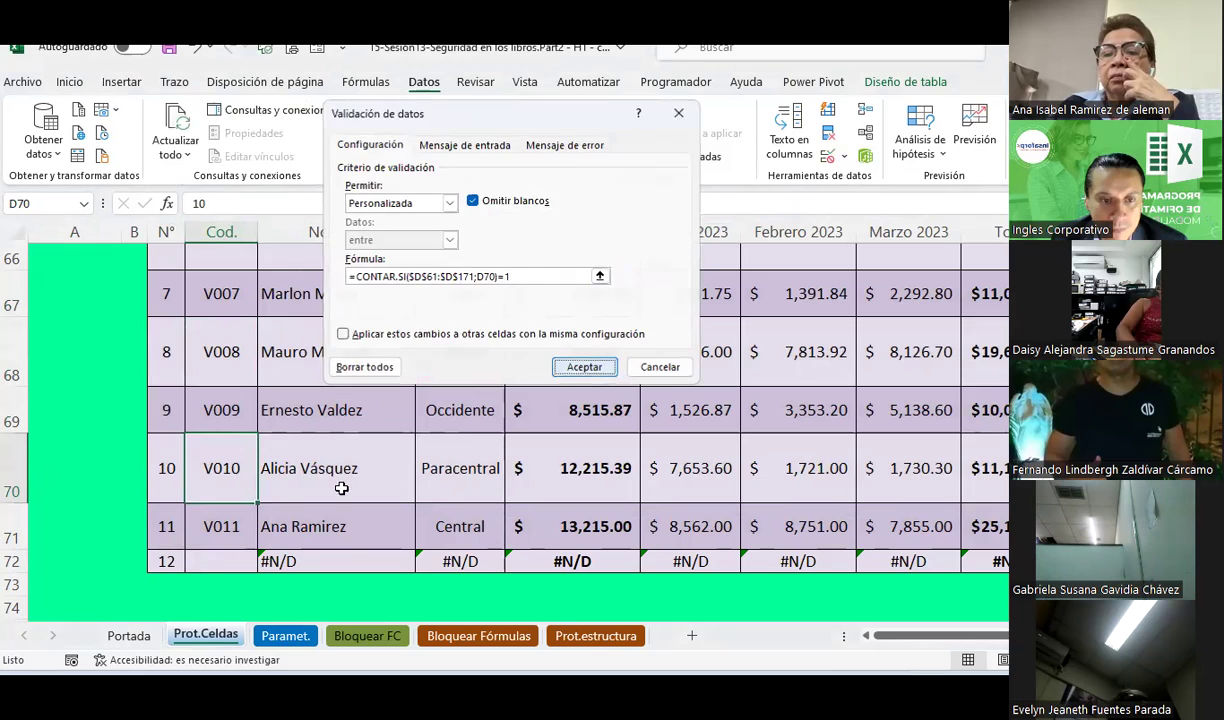
pyautogui.press('Down')
pyautogui.click(842, 159)
pyautogui.click(850, 182)
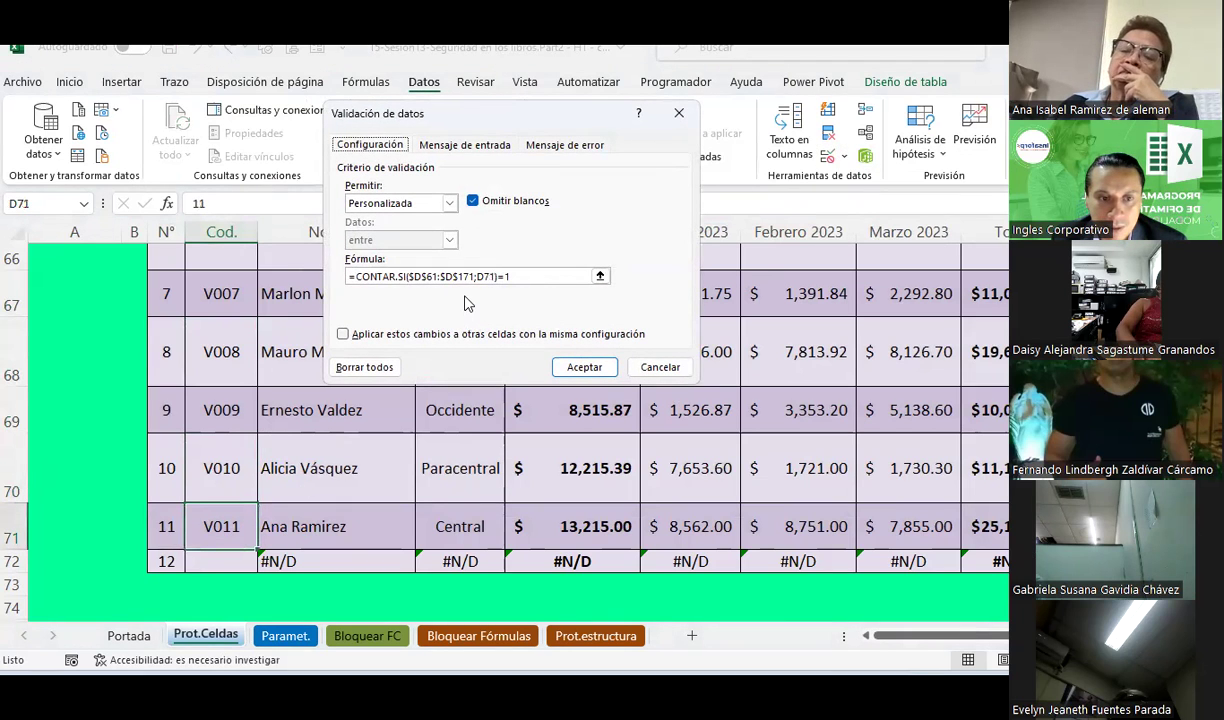
pyautogui.click(609, 369)
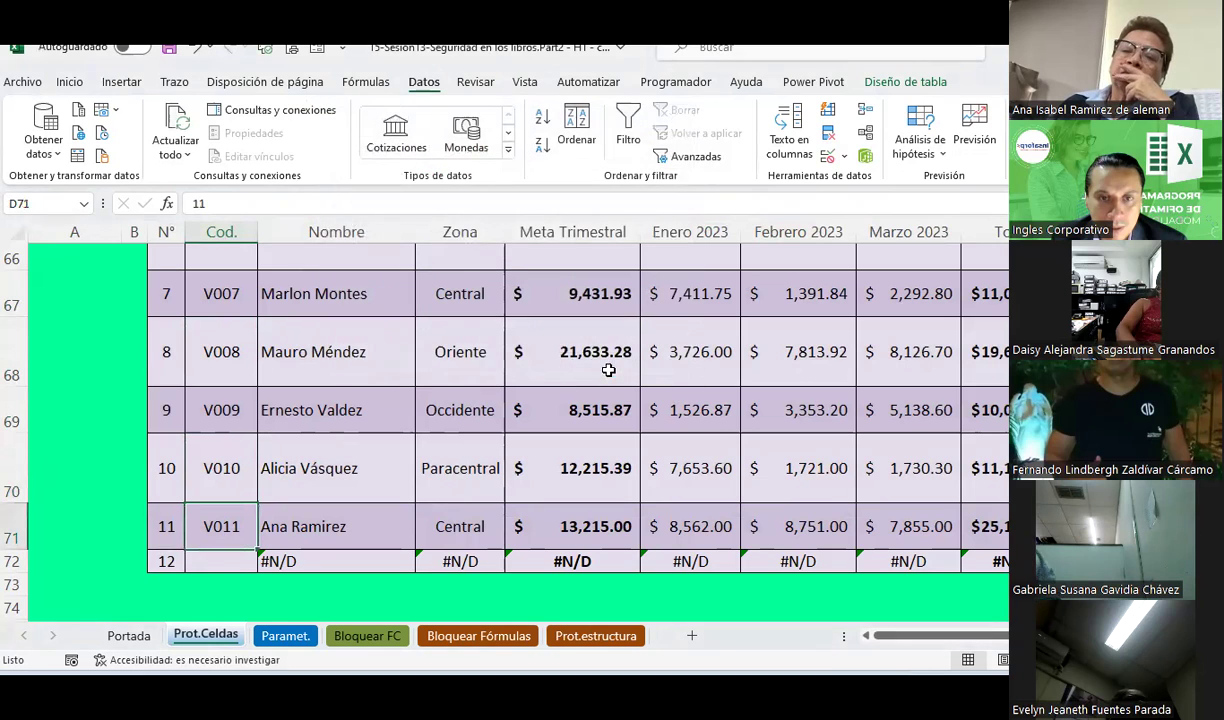
# - Confirm row 72's empty code cell has no validation rule, then select row 72
pyautogui.click(213, 561)
pyautogui.click(843, 158)
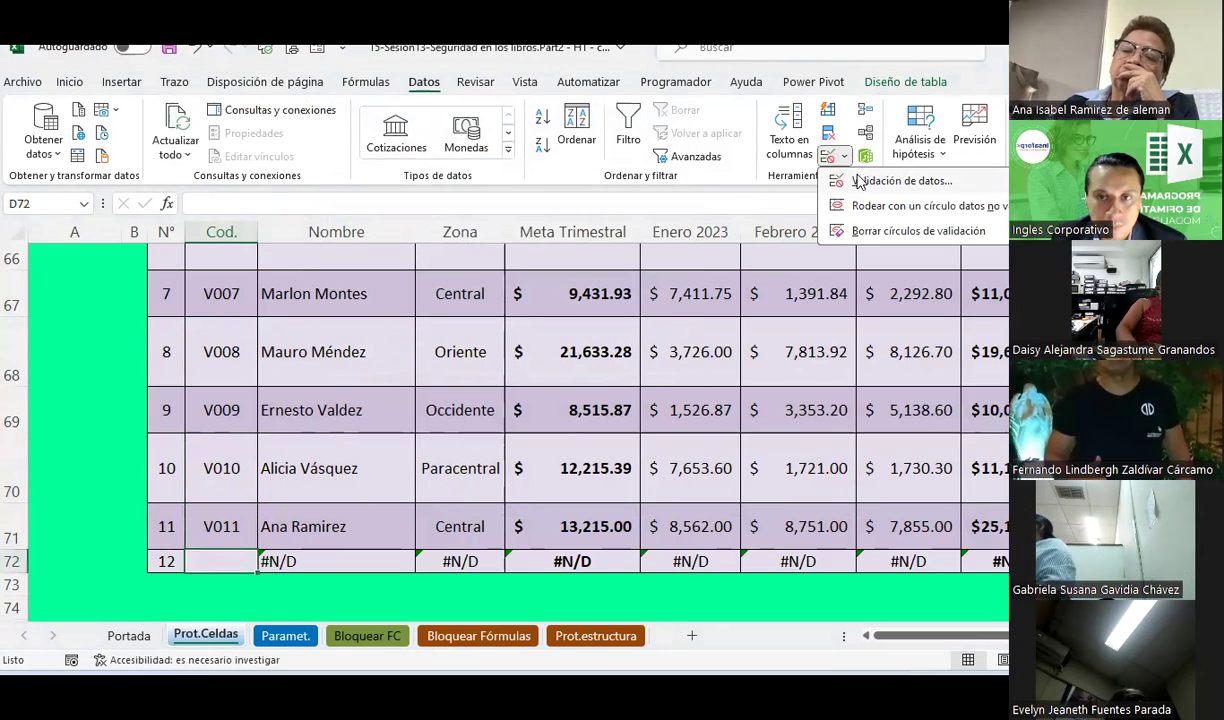
pyautogui.click(850, 183)
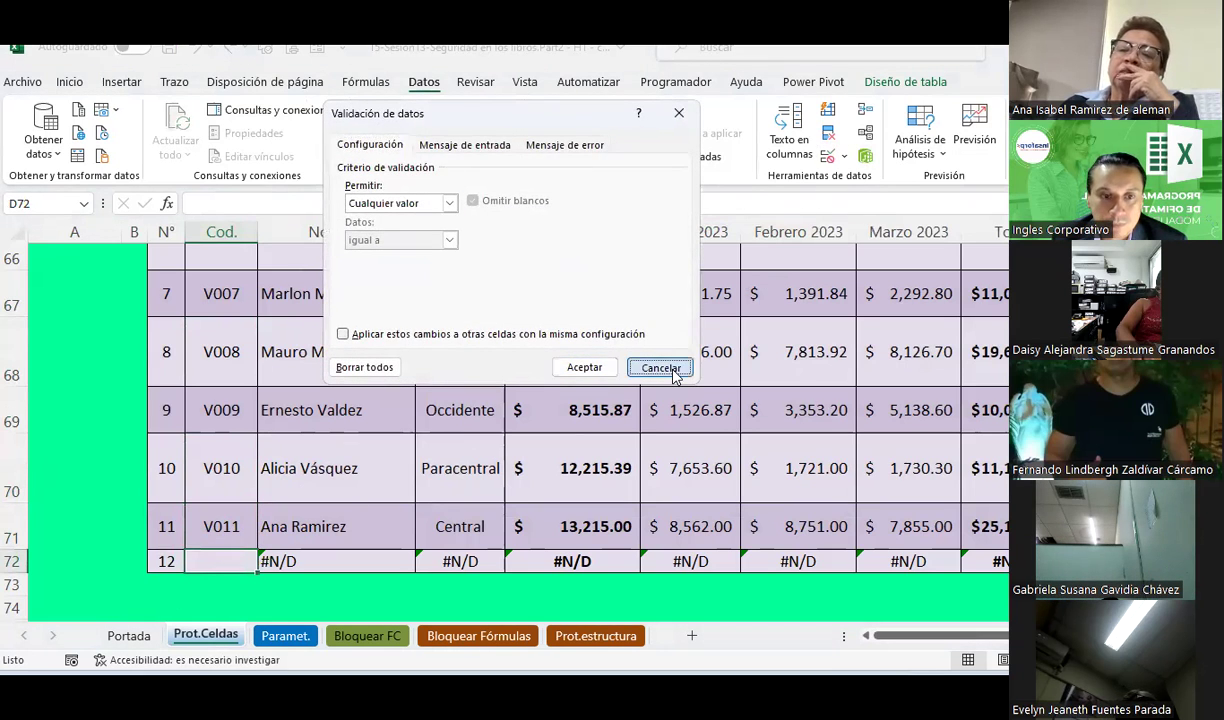
pyautogui.click(658, 367)
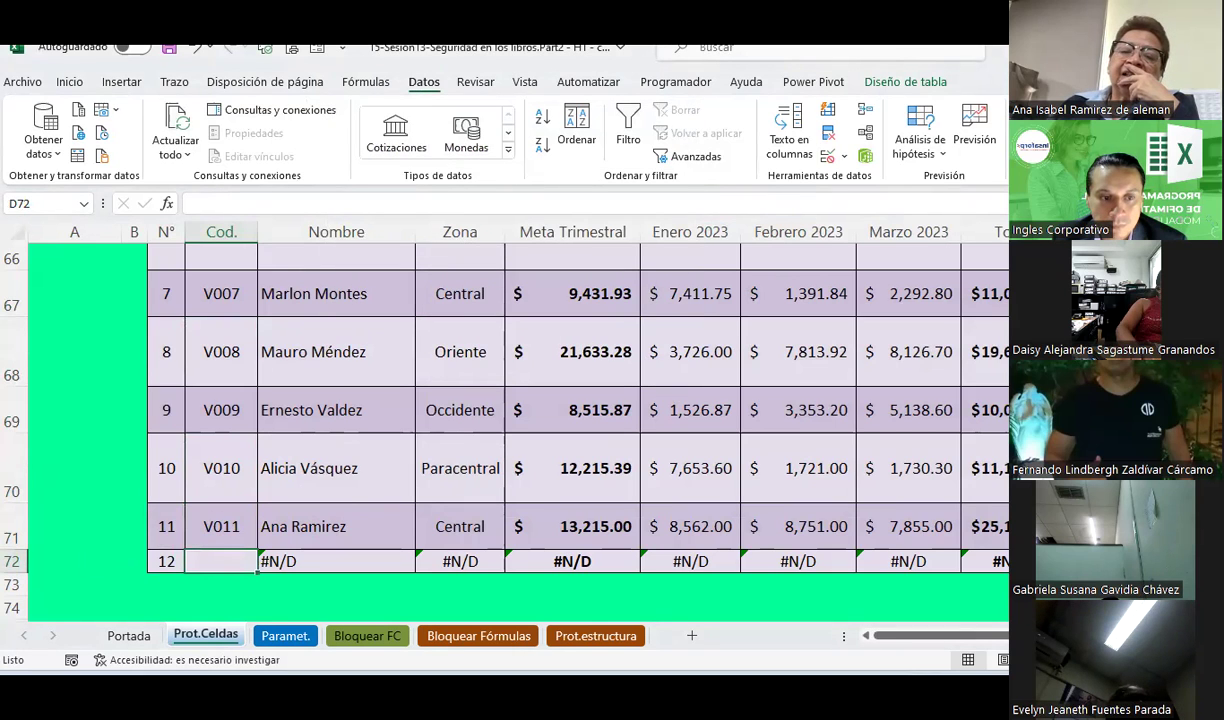
pyautogui.click(13, 561)
# - Delete the empty row 72, then enter duplicate code 11 in D70 and dismiss the error
pyautogui.rightClick(13, 561)
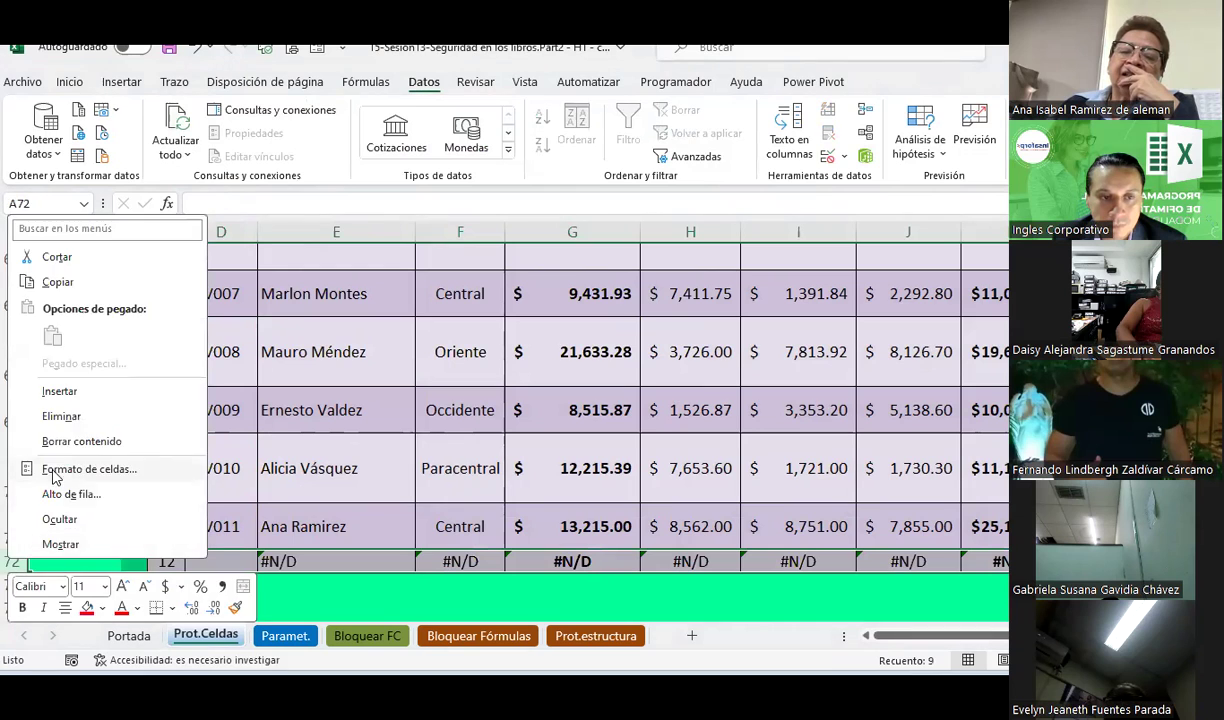
pyautogui.click(63, 410)
pyautogui.click(250, 472)
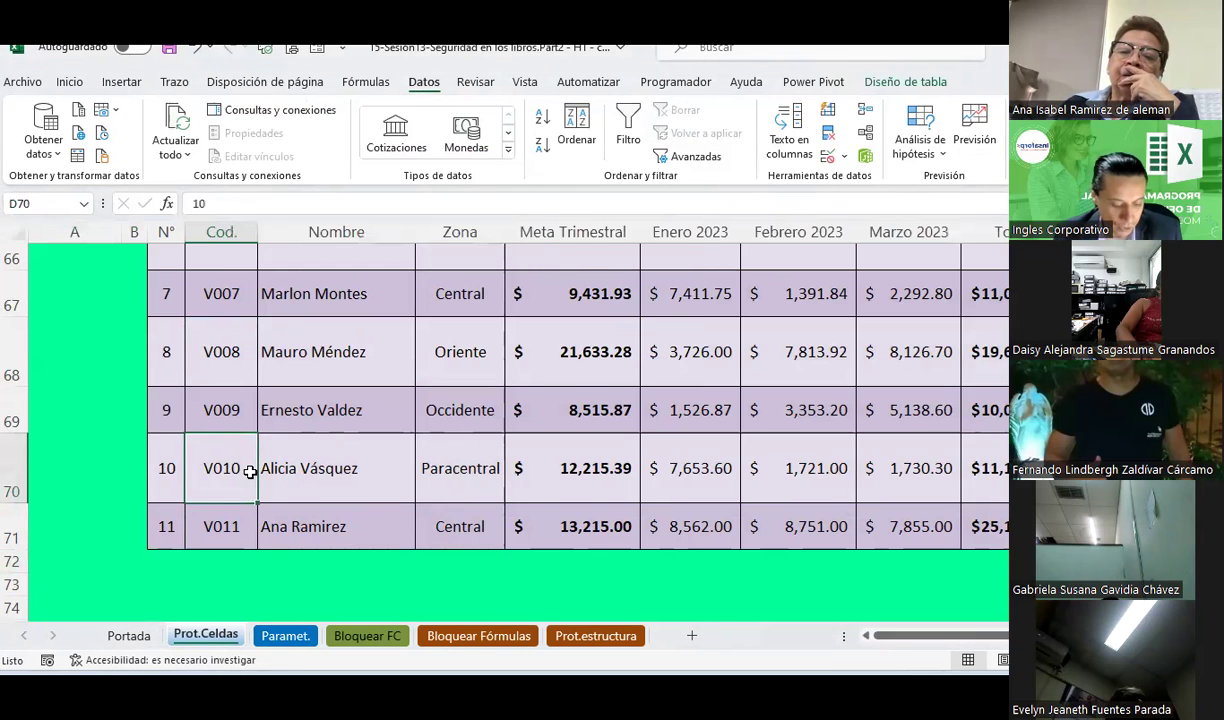
pyautogui.write('11')
pyautogui.press('Return')
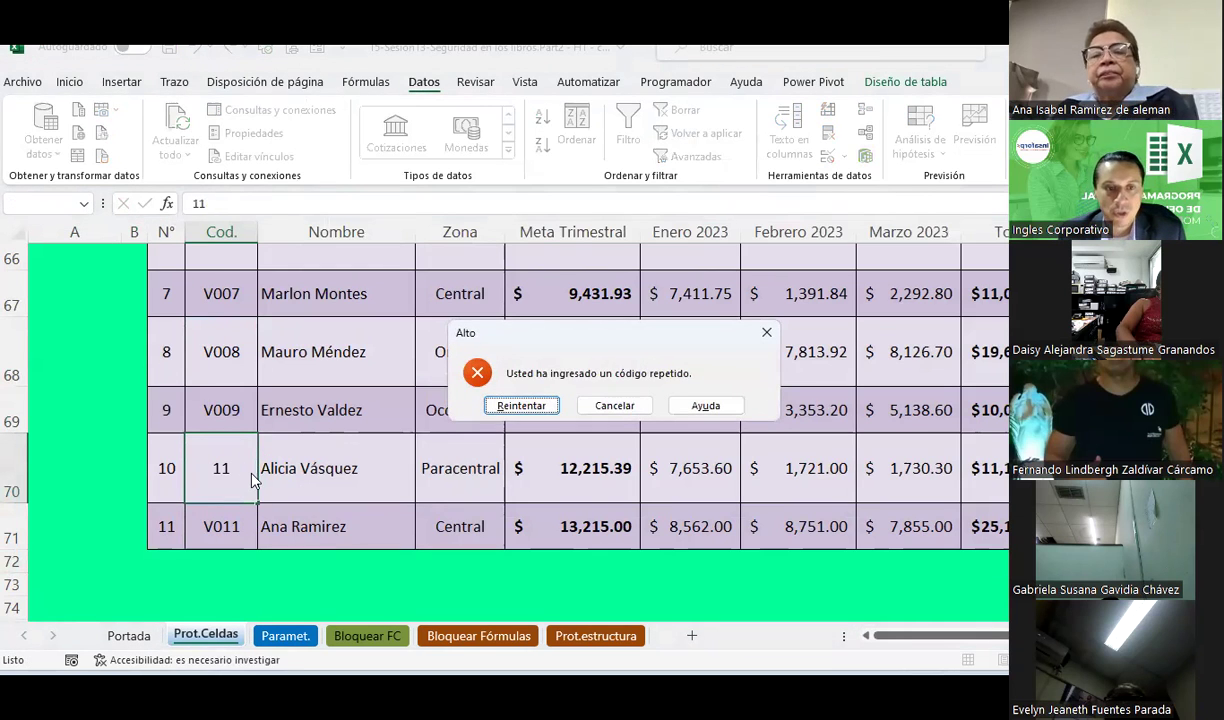
pyautogui.press('Escape')
# - Enter duplicate codes 10 in D71 and 3 over V004 to trigger the repeated-code alert
pyautogui.click(233, 513)
pyautogui.write('10')
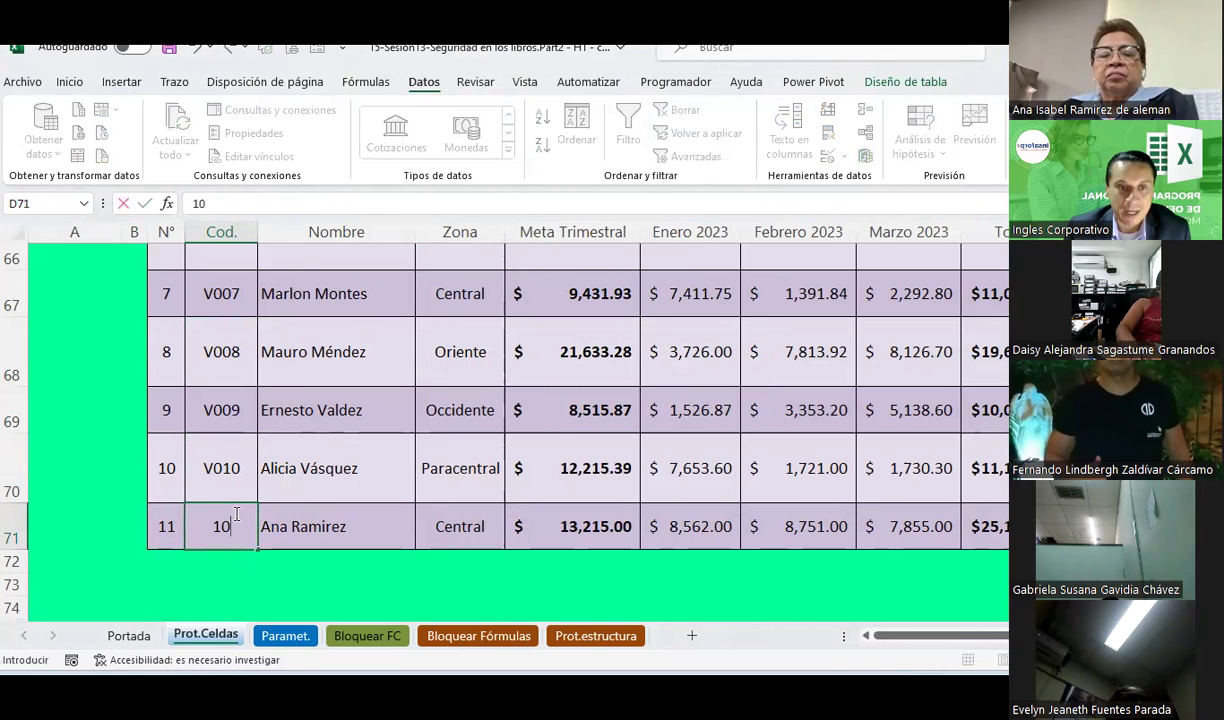
pyautogui.press('Return')
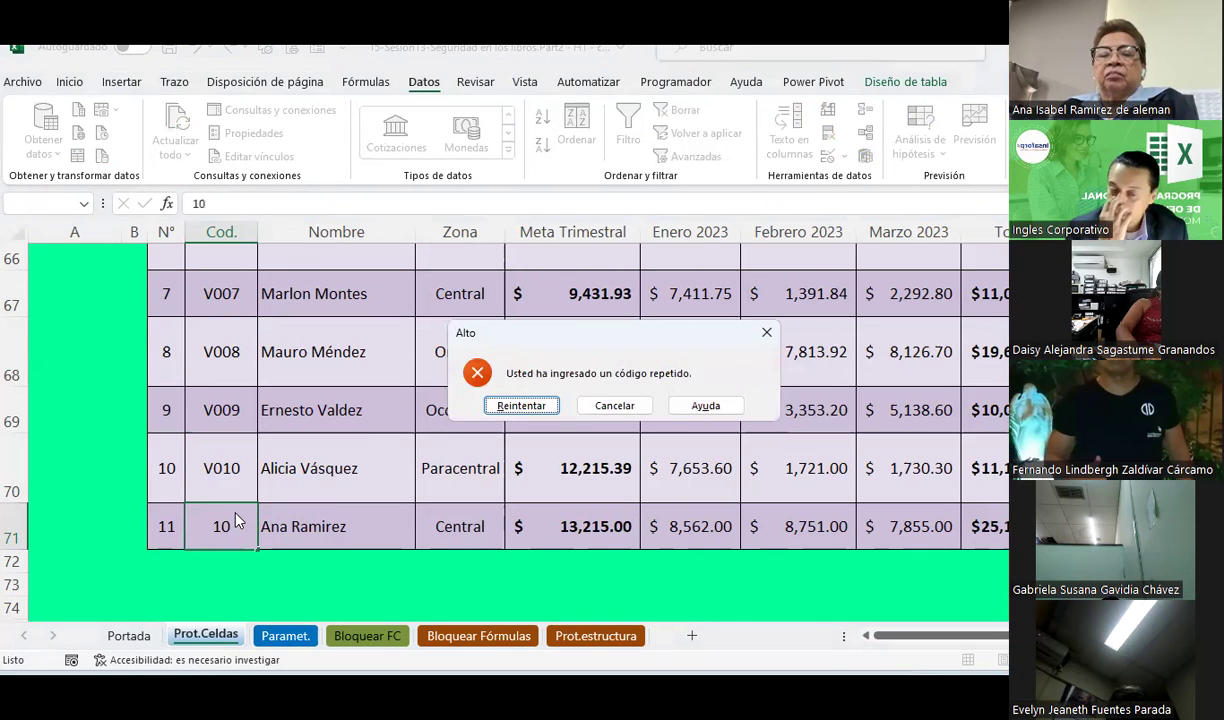
pyautogui.press('Escape')
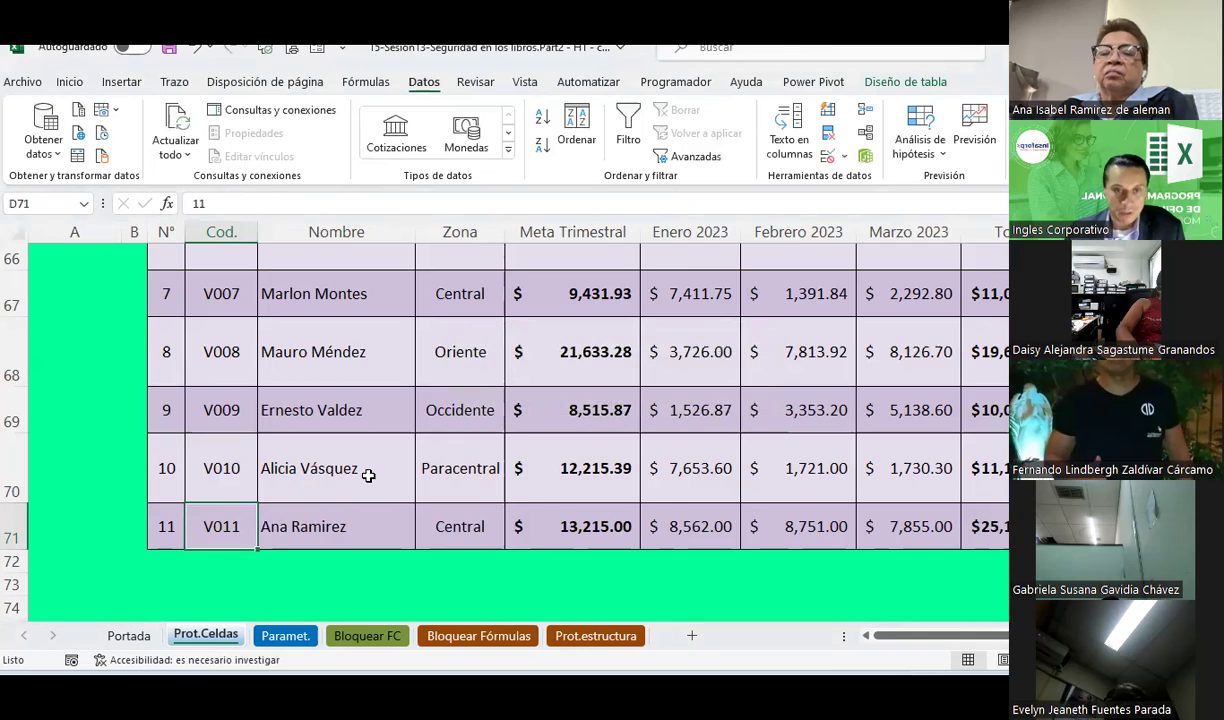
pyautogui.scroll(1, 352, 468)
pyautogui.scroll(1, 352, 468)
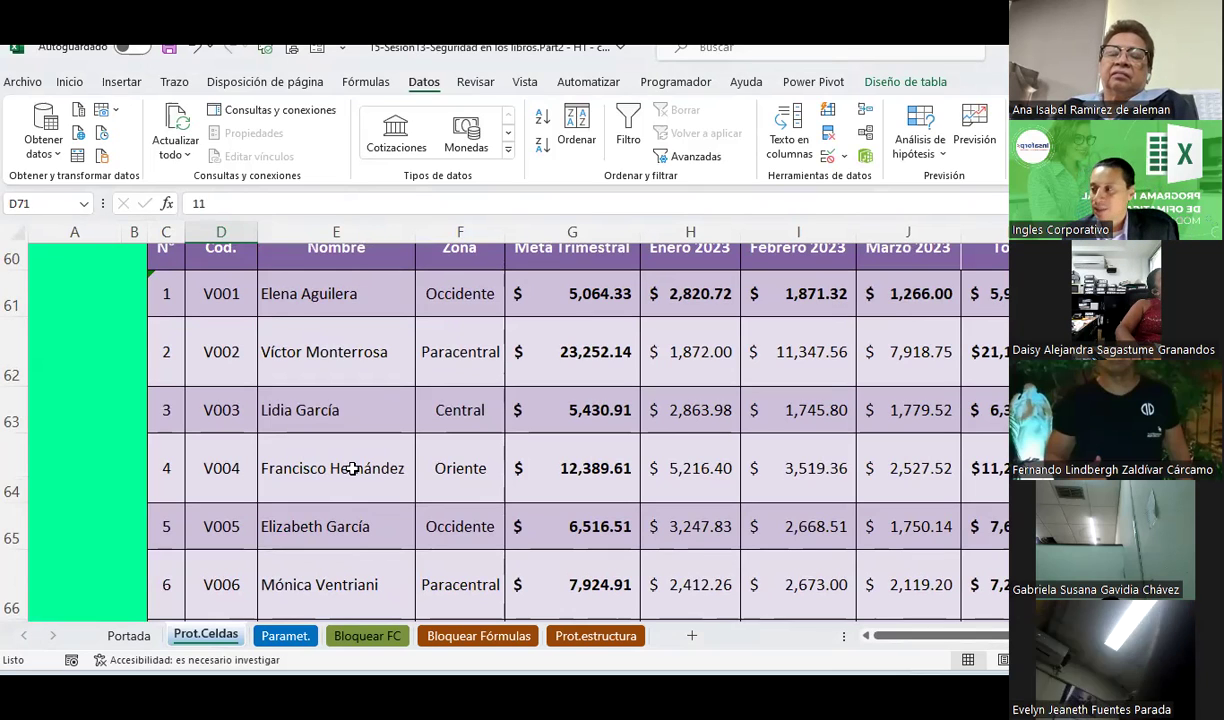
pyautogui.click(228, 469)
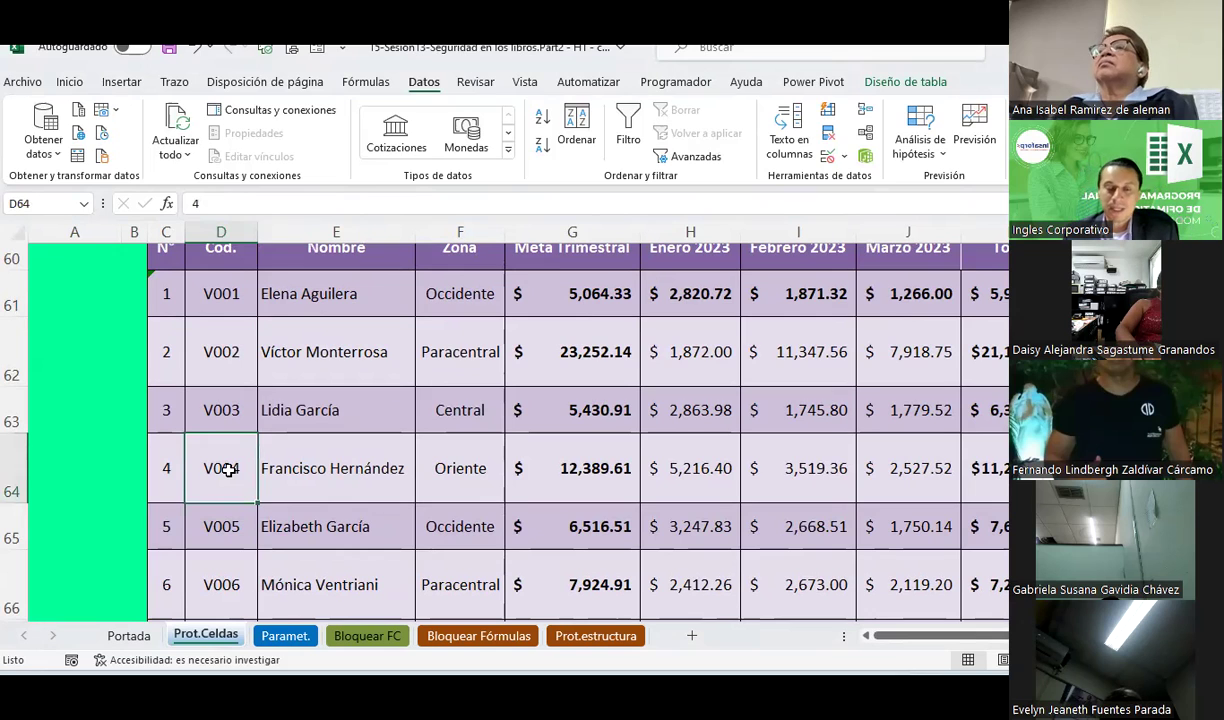
pyautogui.write('3')
pyautogui.press('Return')
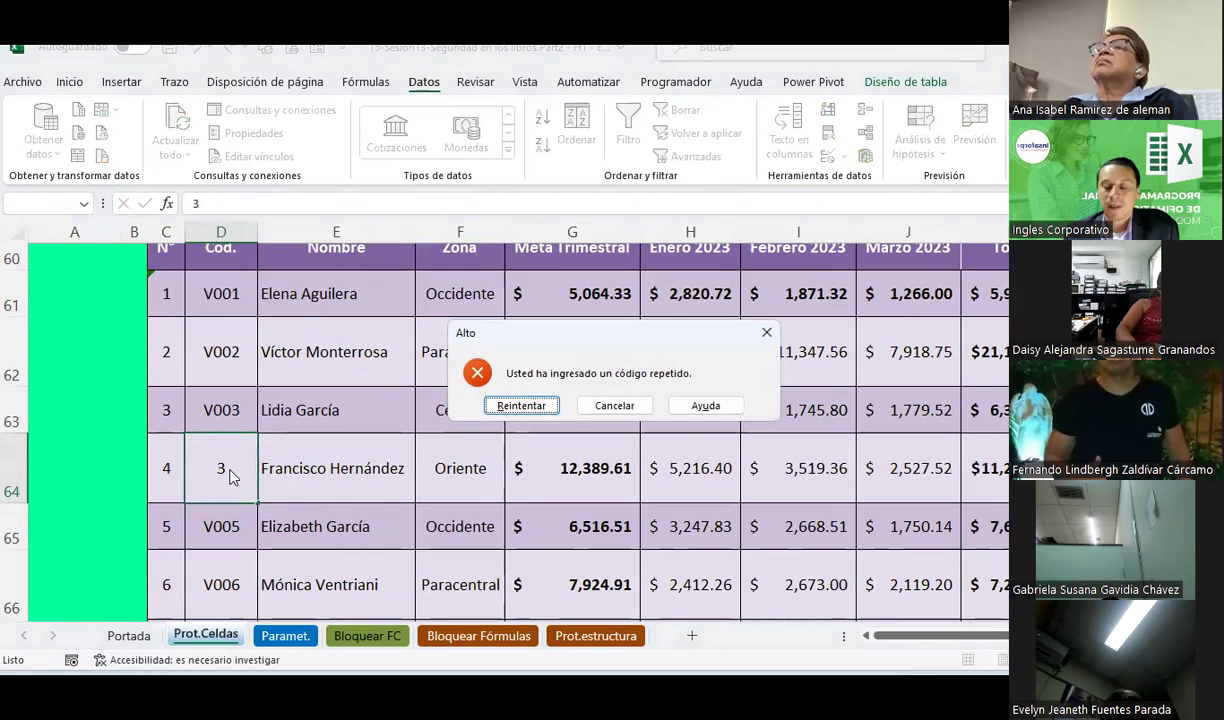
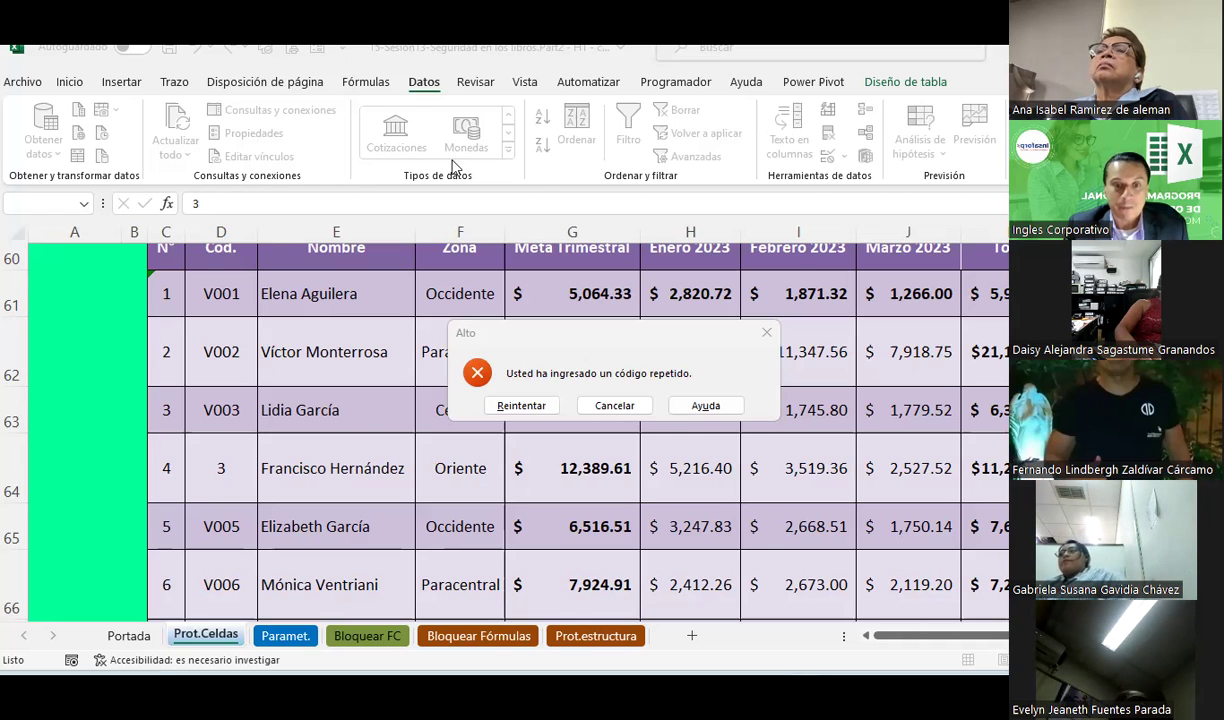
# - Close the Widgets panel and cancel the repeated-code error so D64 keeps V004
pyautogui.press('super+w')
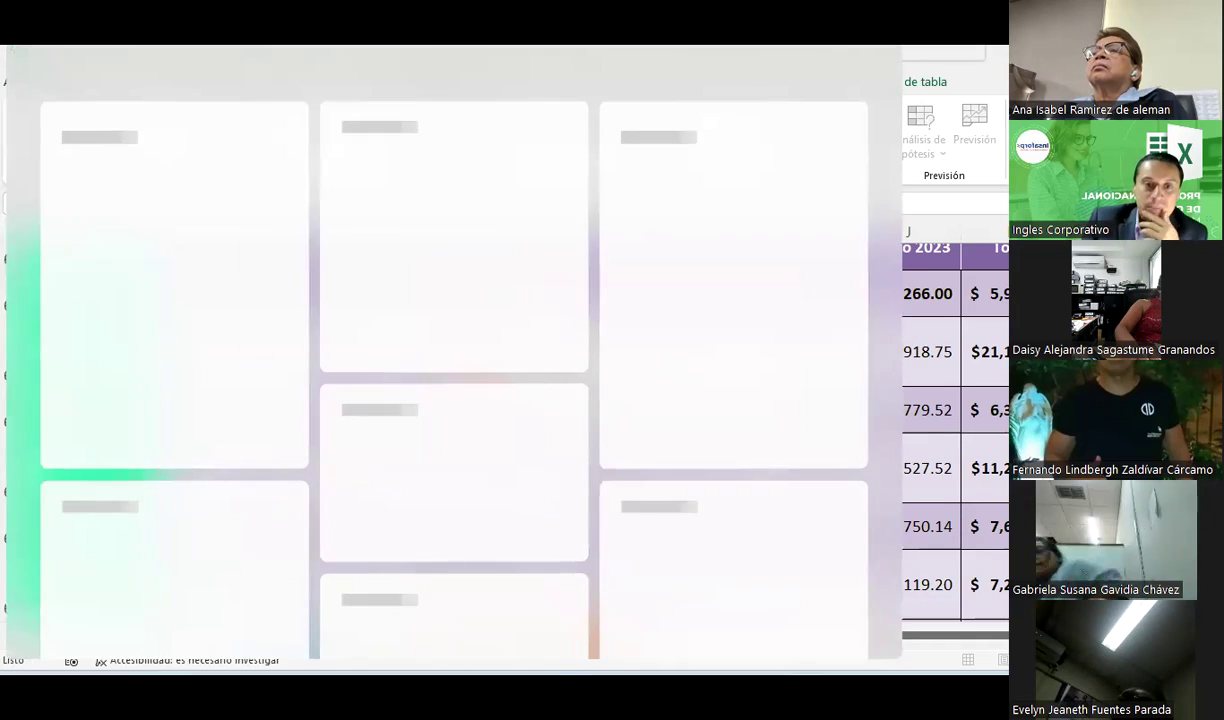
pyautogui.press('Escape')
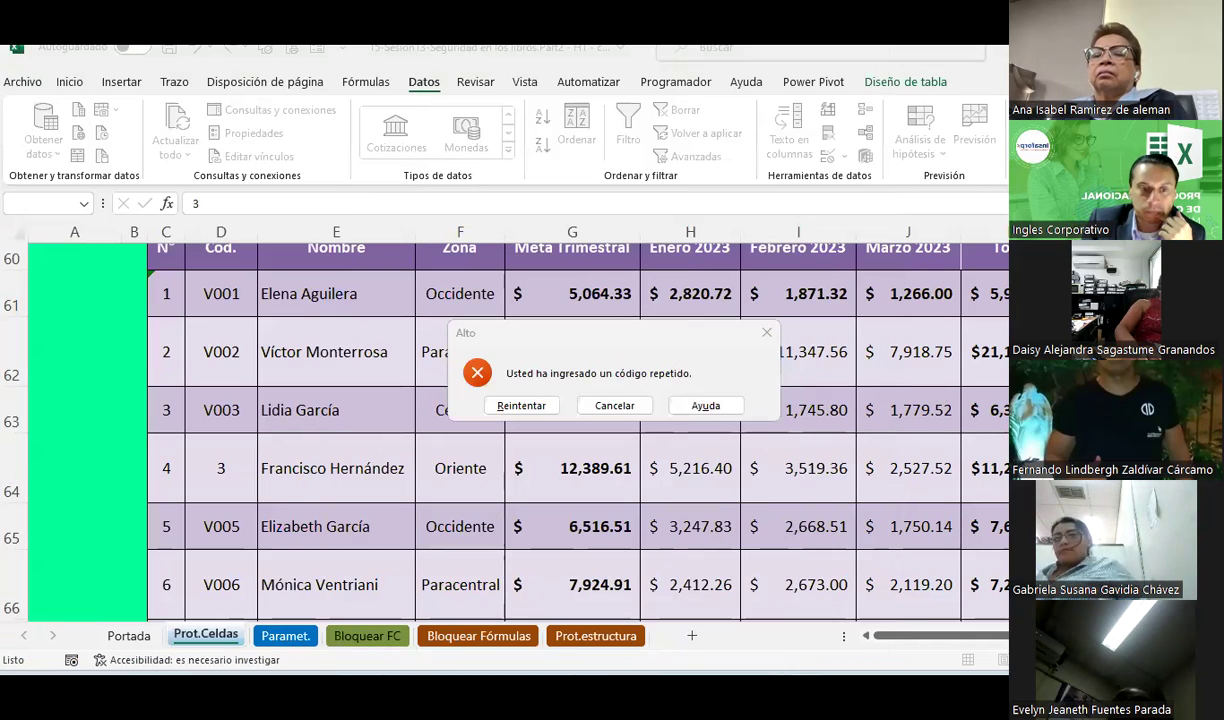
pyautogui.press('super+w')
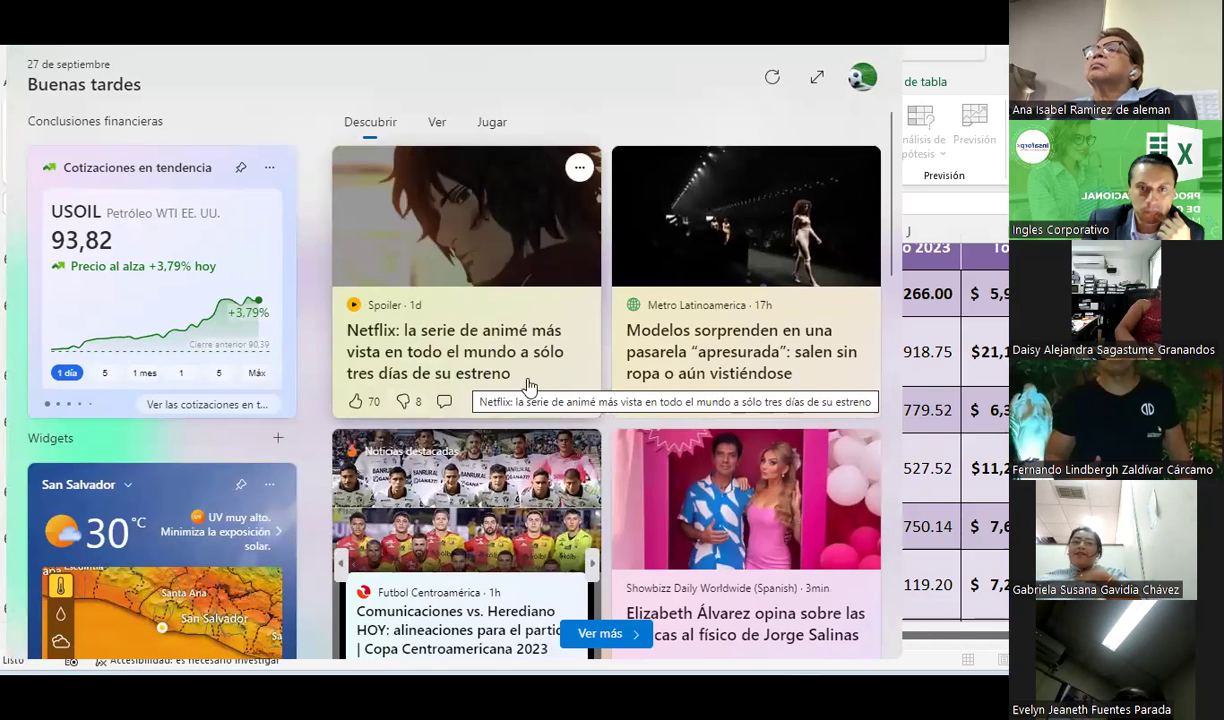
pyautogui.press('Escape')
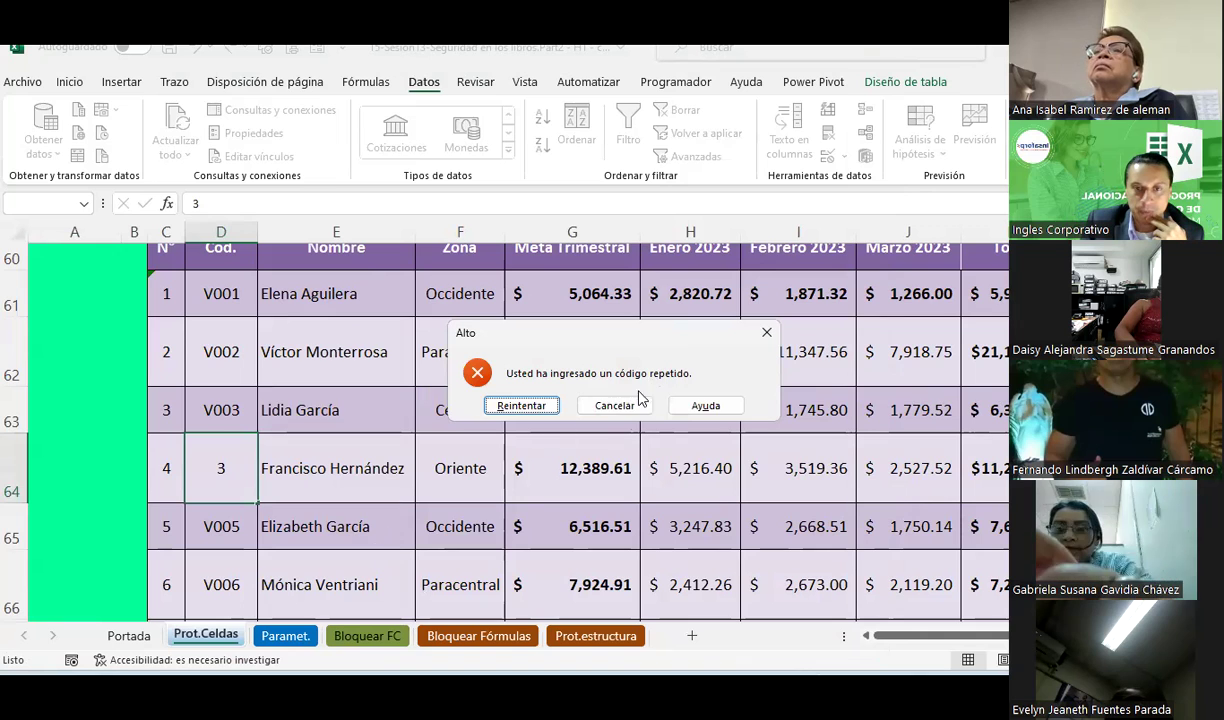
pyautogui.click(626, 405)
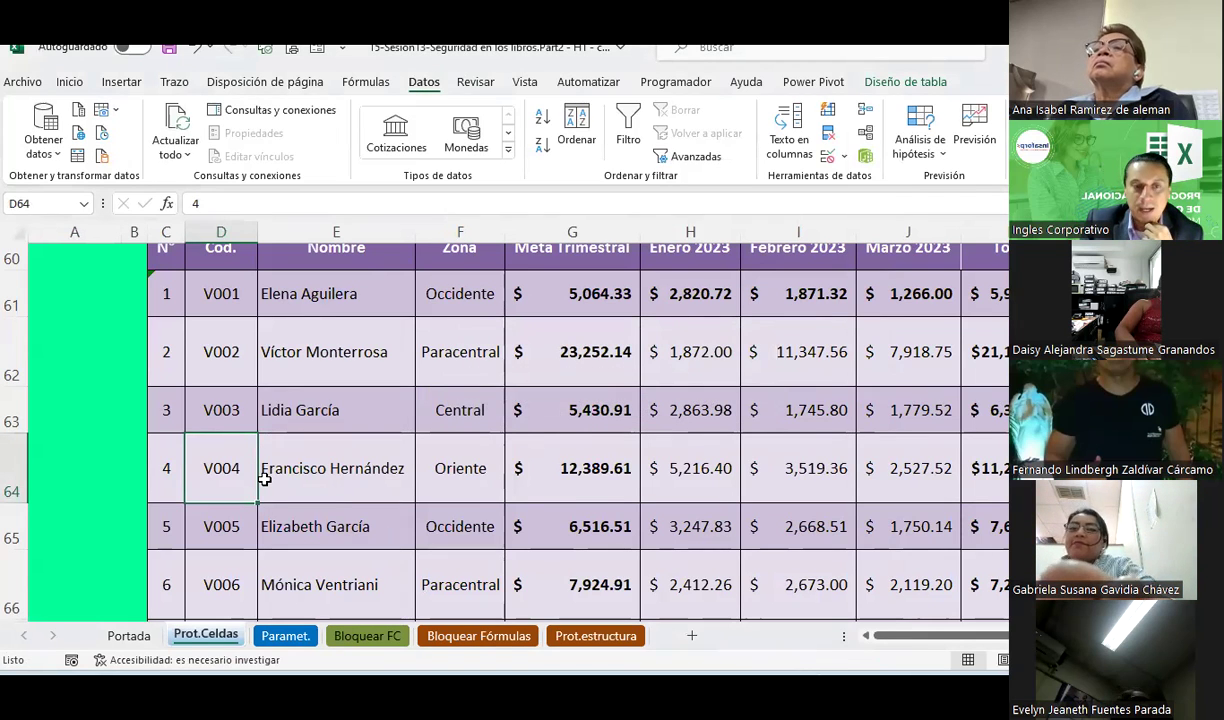
# - Select the codes V001 through V011 in cells D61:D71
pyautogui.scroll(-1, 264, 479)
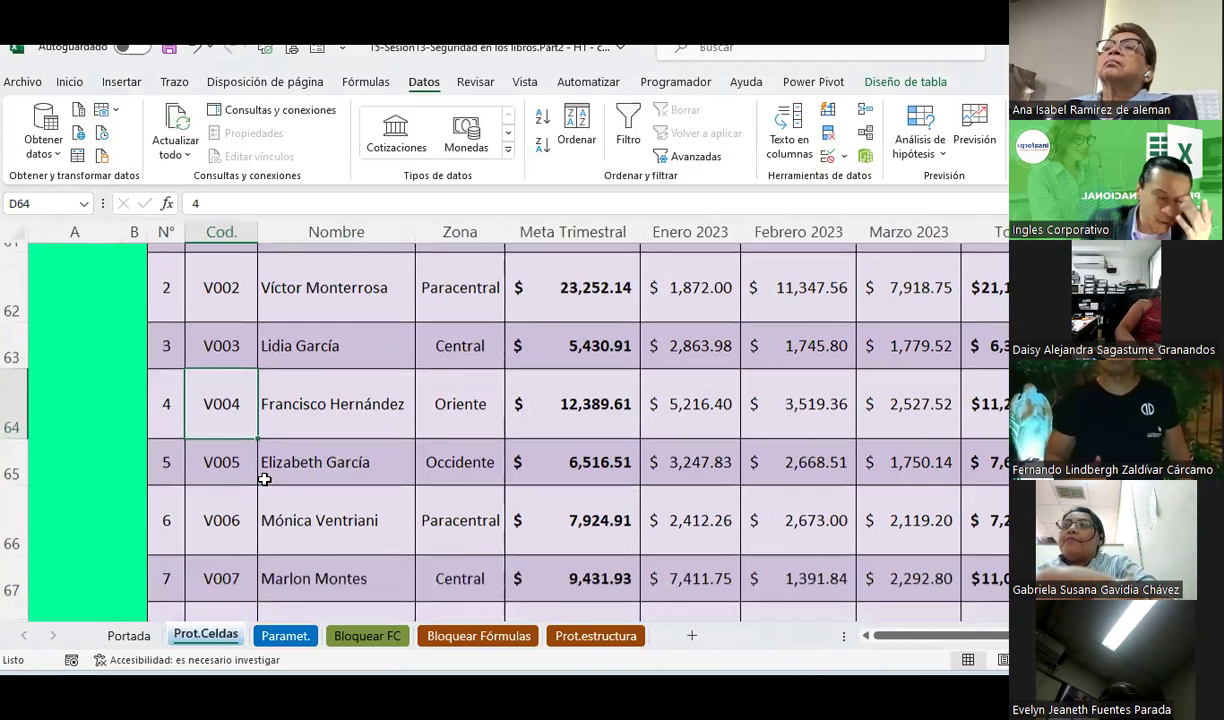
pyautogui.scroll(1, 169, 363)
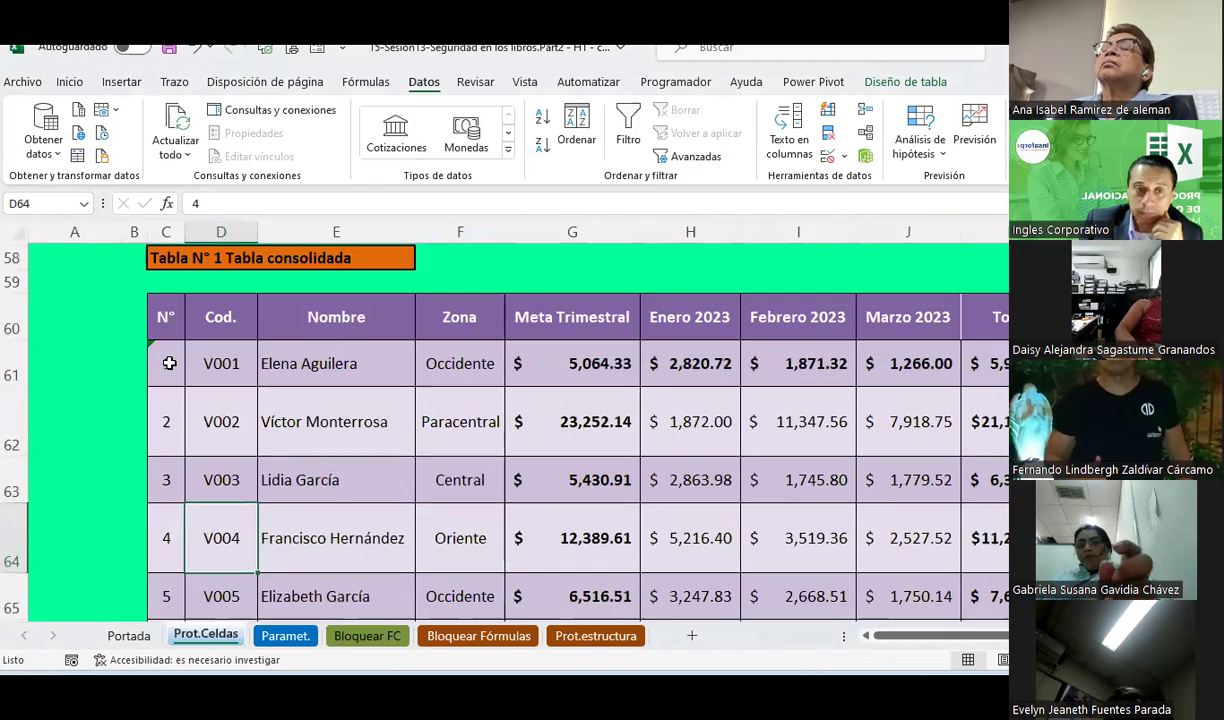
pyautogui.scroll(-1, 169, 363)
pyautogui.click(222, 294)
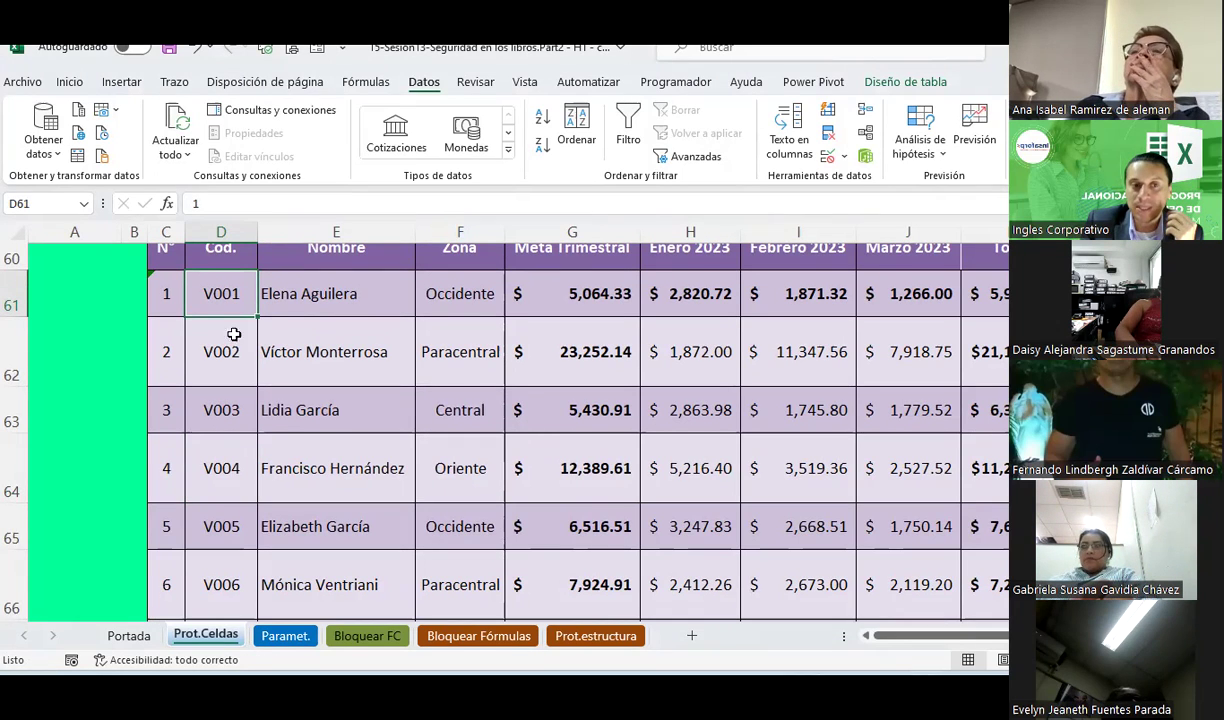
pyautogui.moveTo(235, 302)
pyautogui.mouseDown()
pyautogui.moveTo(243, 493)
pyautogui.moveTo(221, 578)
pyautogui.mouseUp()
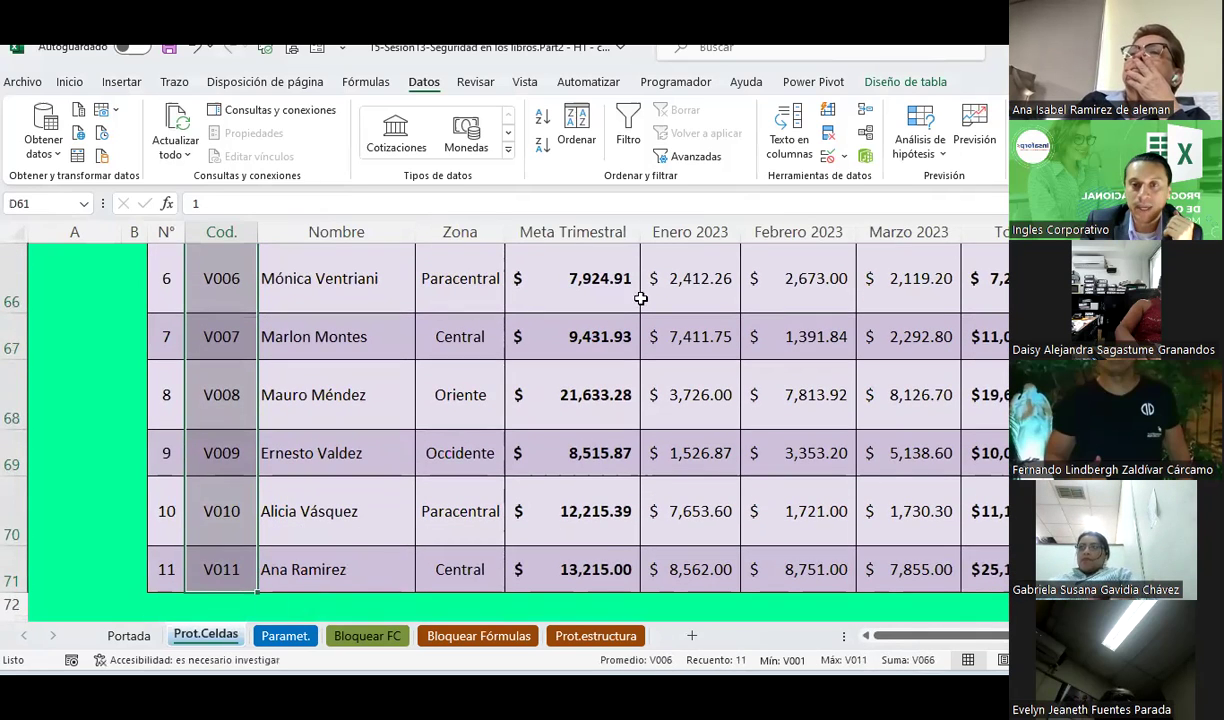
pyautogui.click(846, 160)
pyautogui.click(880, 179)
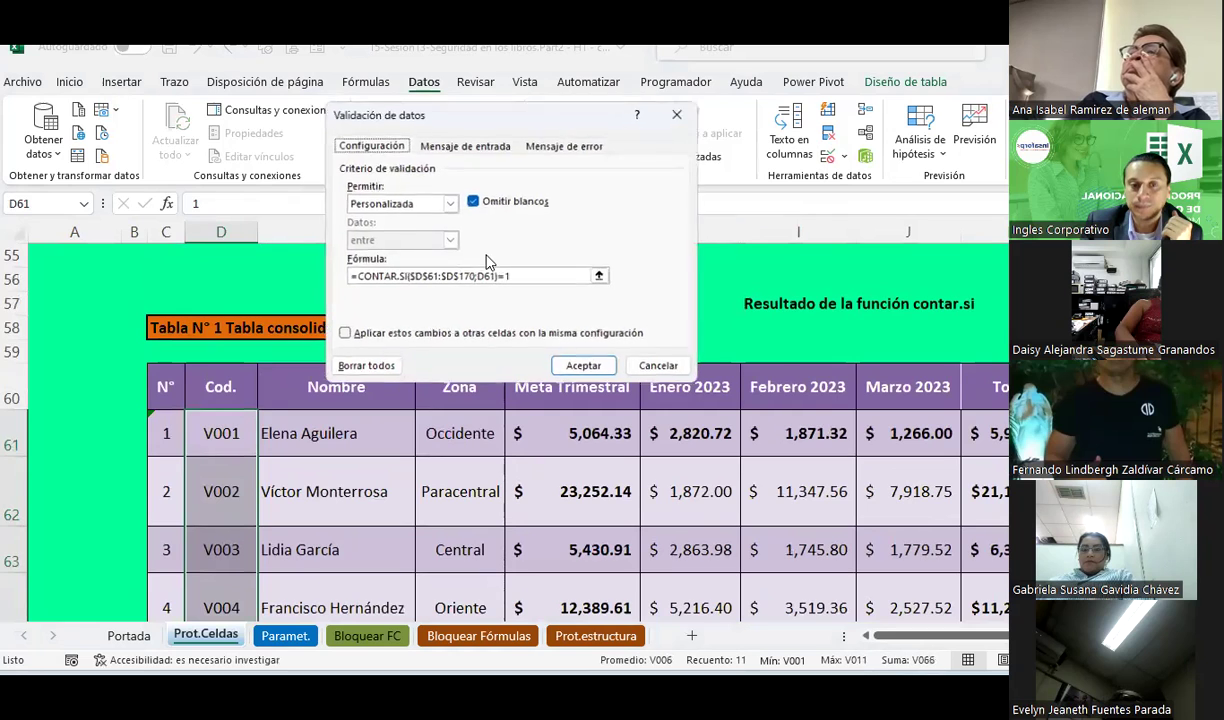
pyautogui.click(430, 203)
pyautogui.click(395, 248)
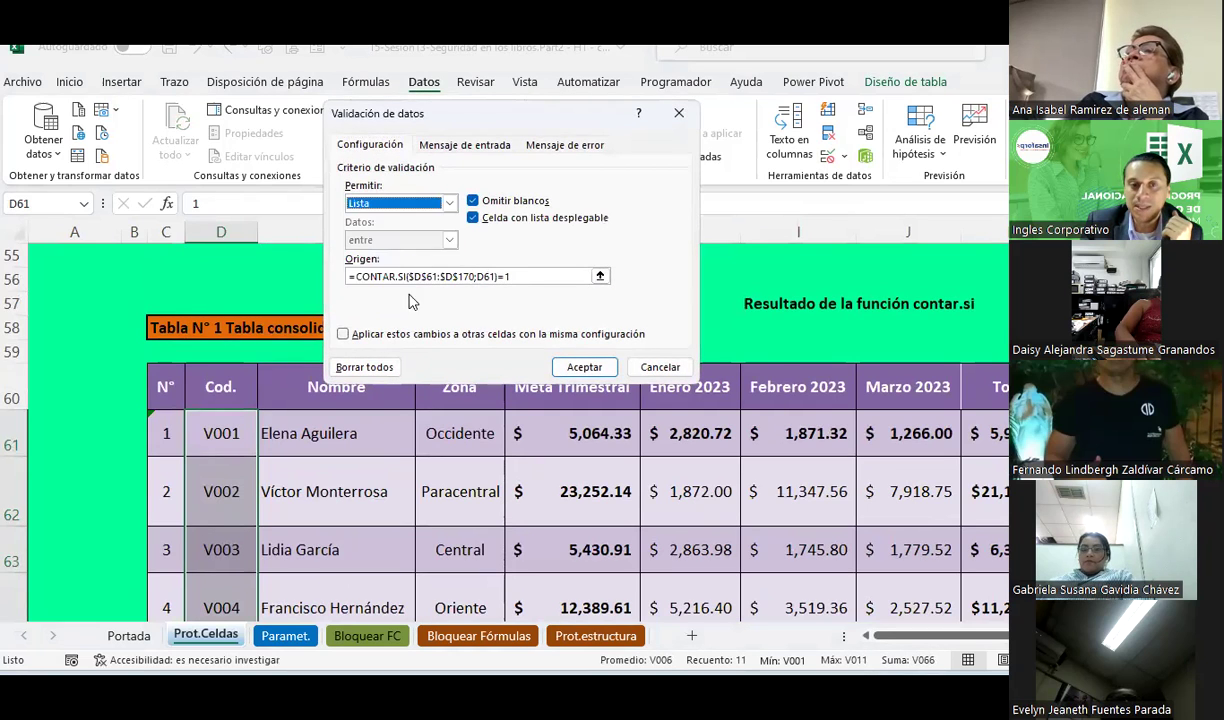
pyautogui.click(511, 276)
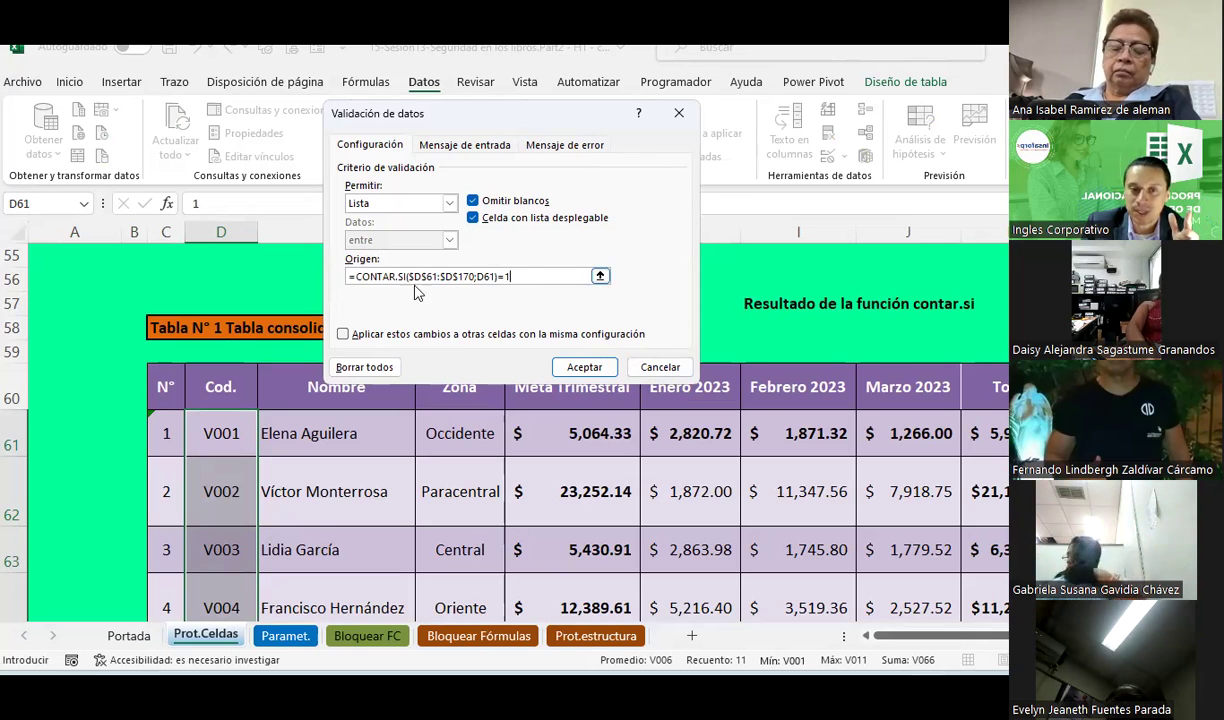
pyautogui.click(356, 278)
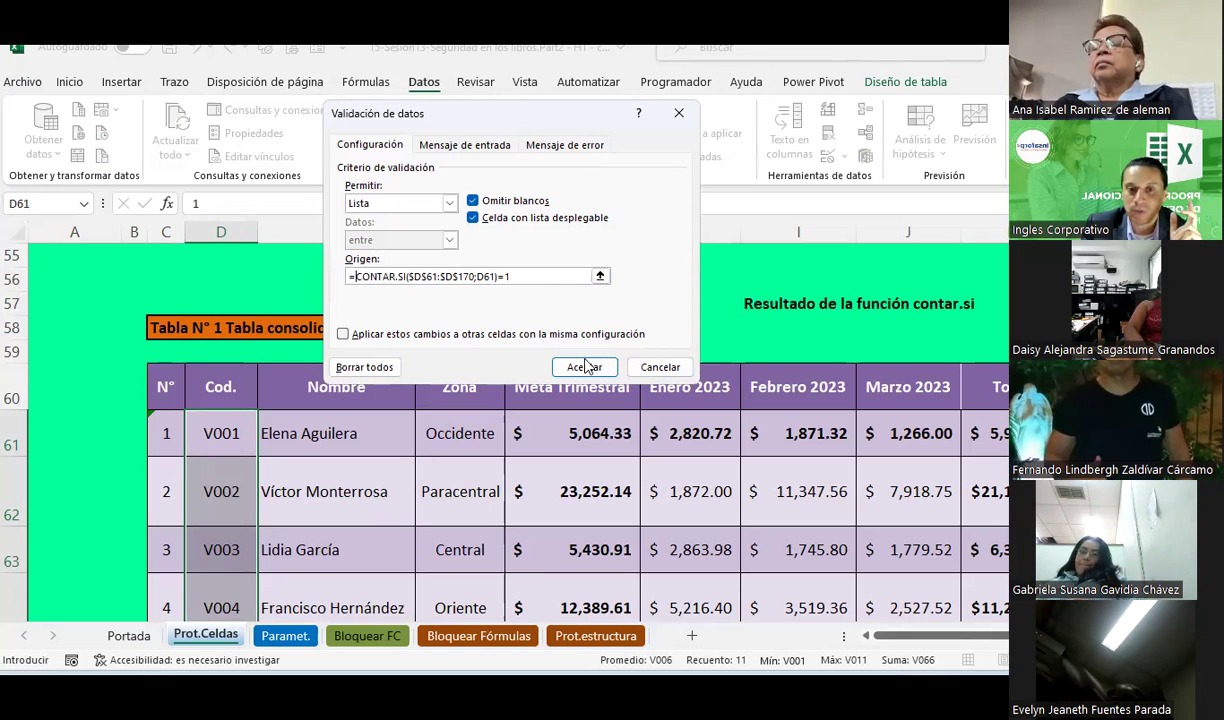
pyautogui.click(639, 369)
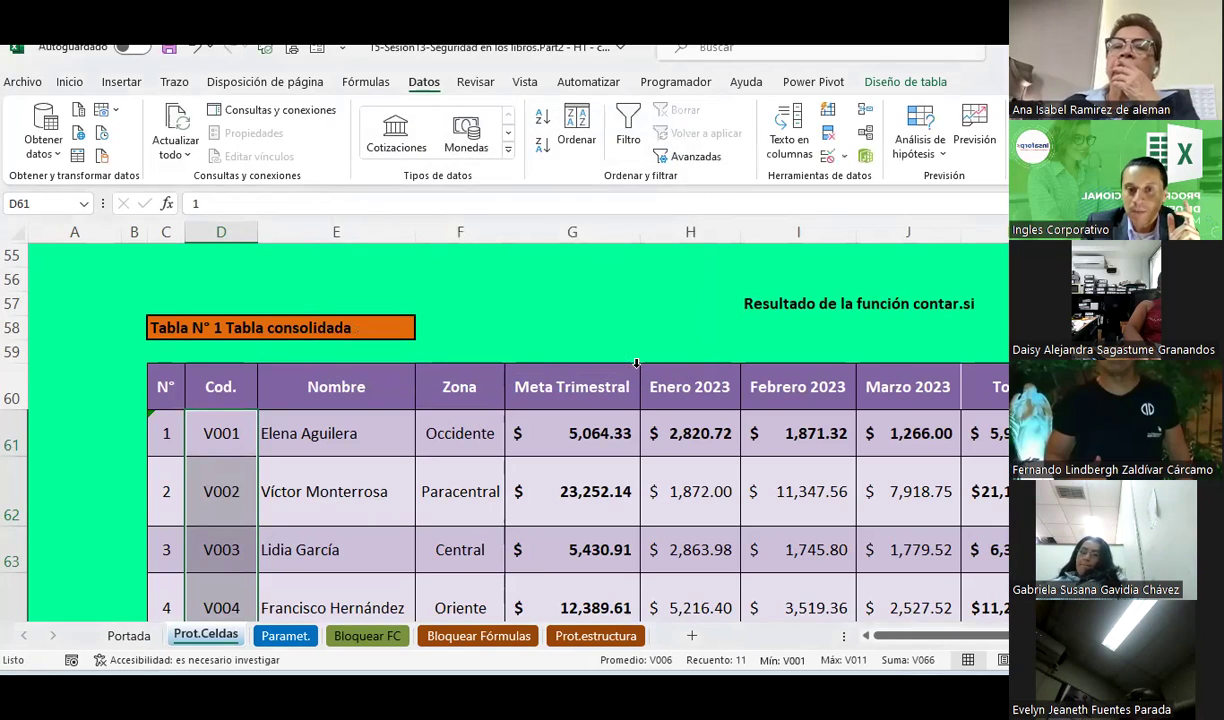
pyautogui.scroll(-2, 357, 355)
pyautogui.scroll(2, 357, 355)
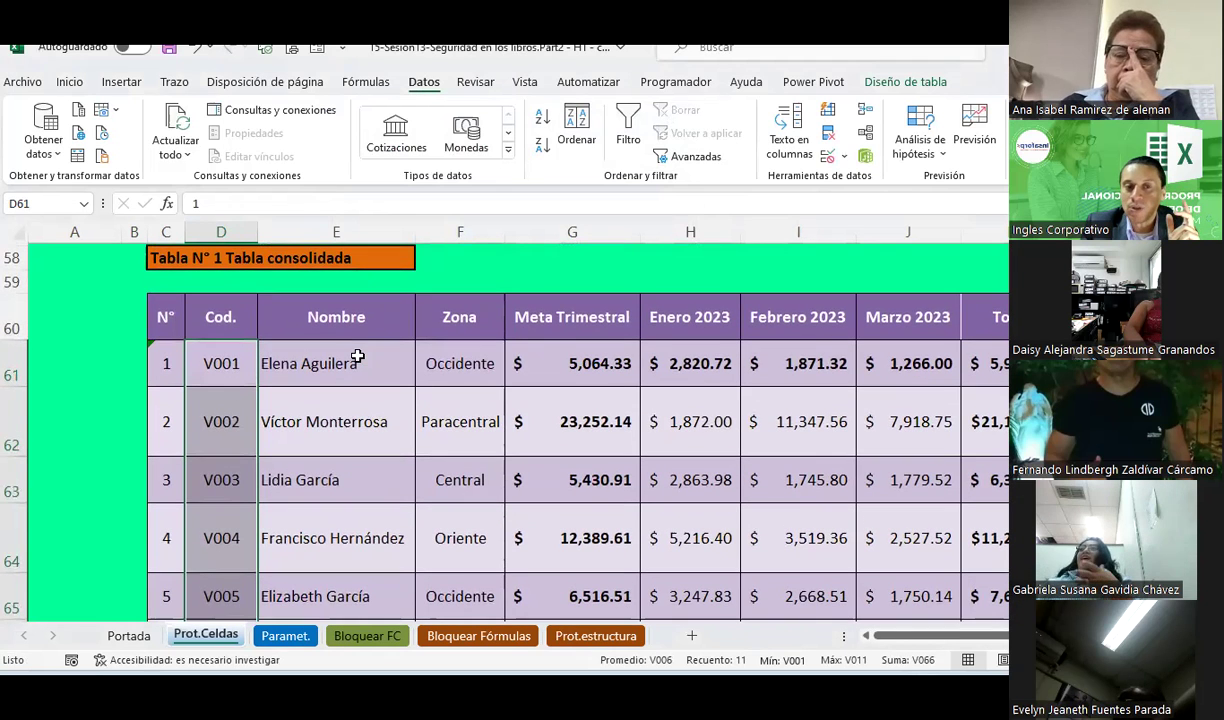
pyautogui.click(248, 368)
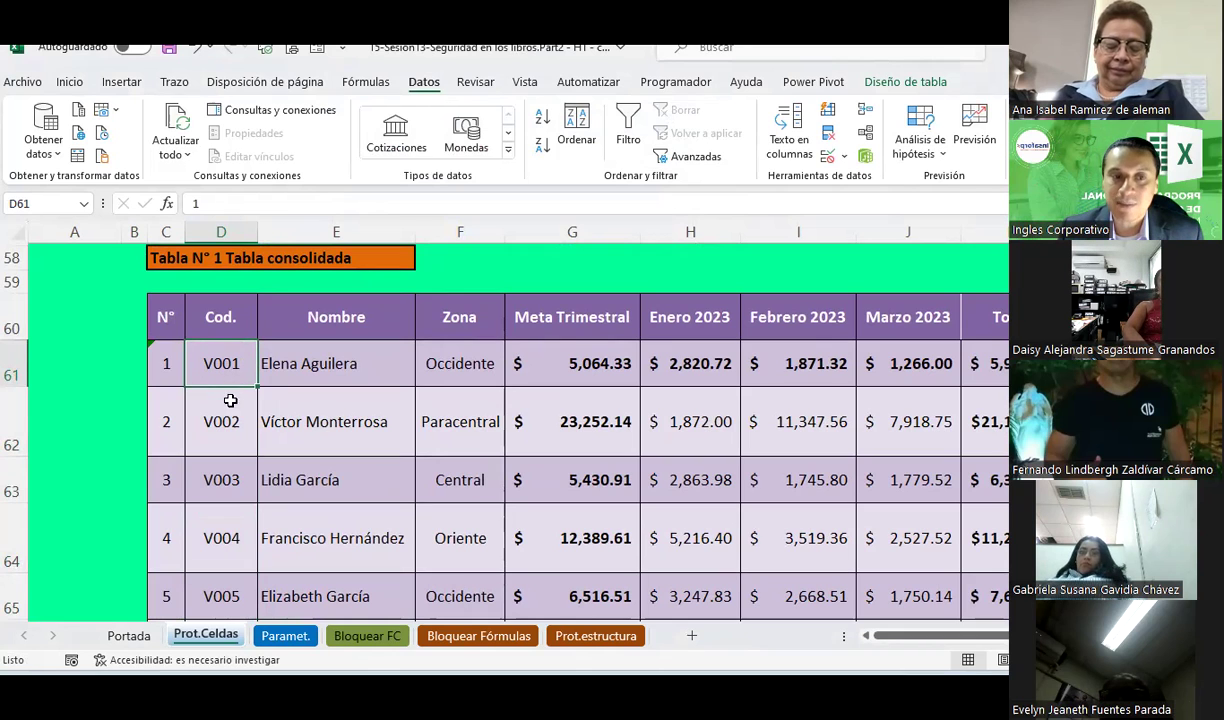
pyautogui.click(212, 205)
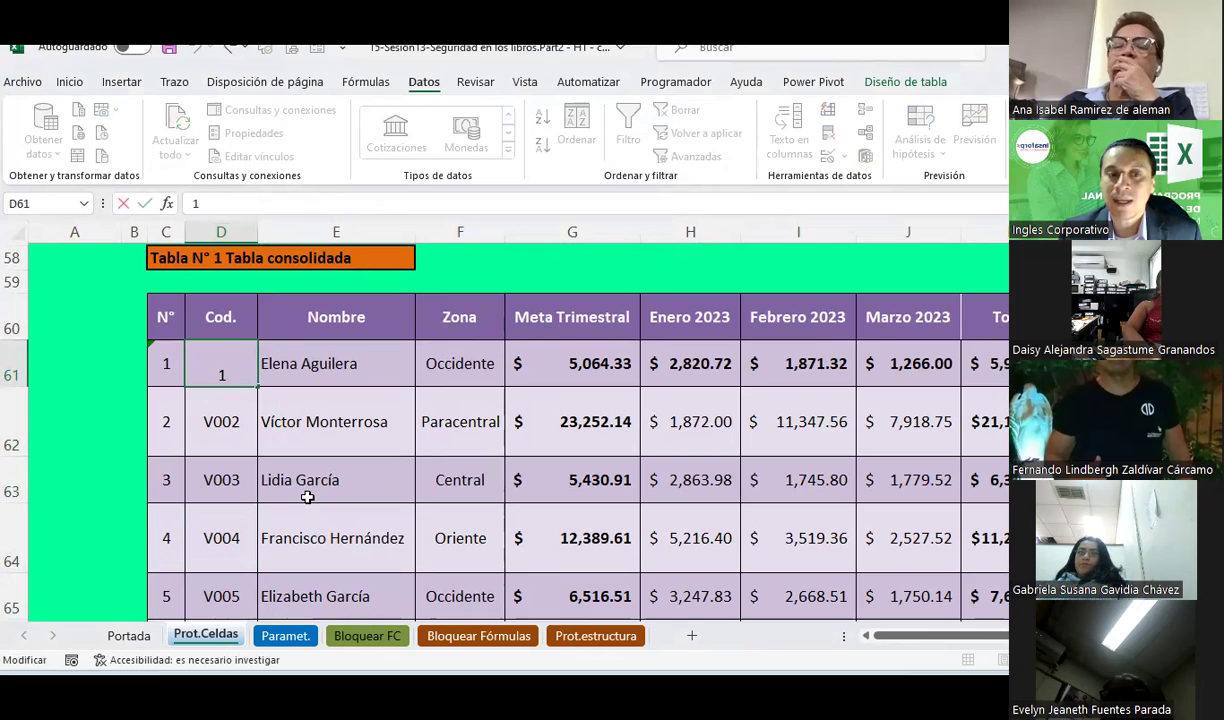
pyautogui.press('Escape')
pyautogui.scroll(-1, 322, 363)
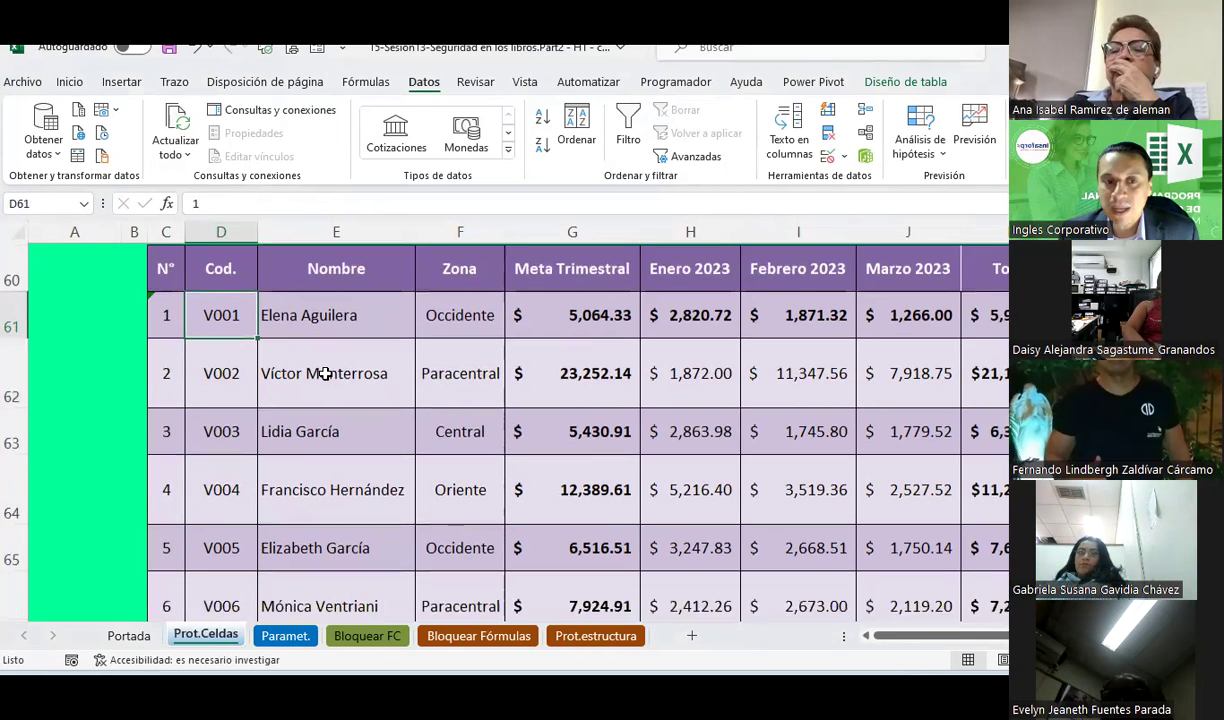
pyautogui.click(316, 296)
pyautogui.click(314, 331)
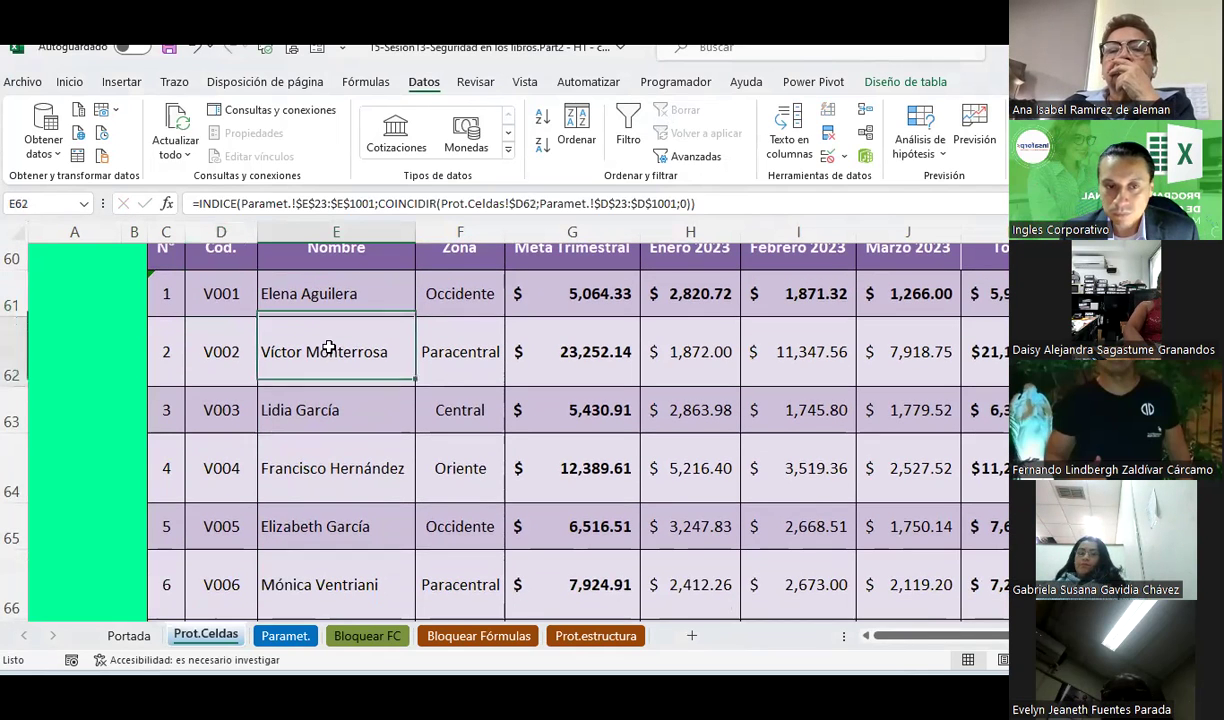
pyautogui.click(322, 413)
pyautogui.click(328, 495)
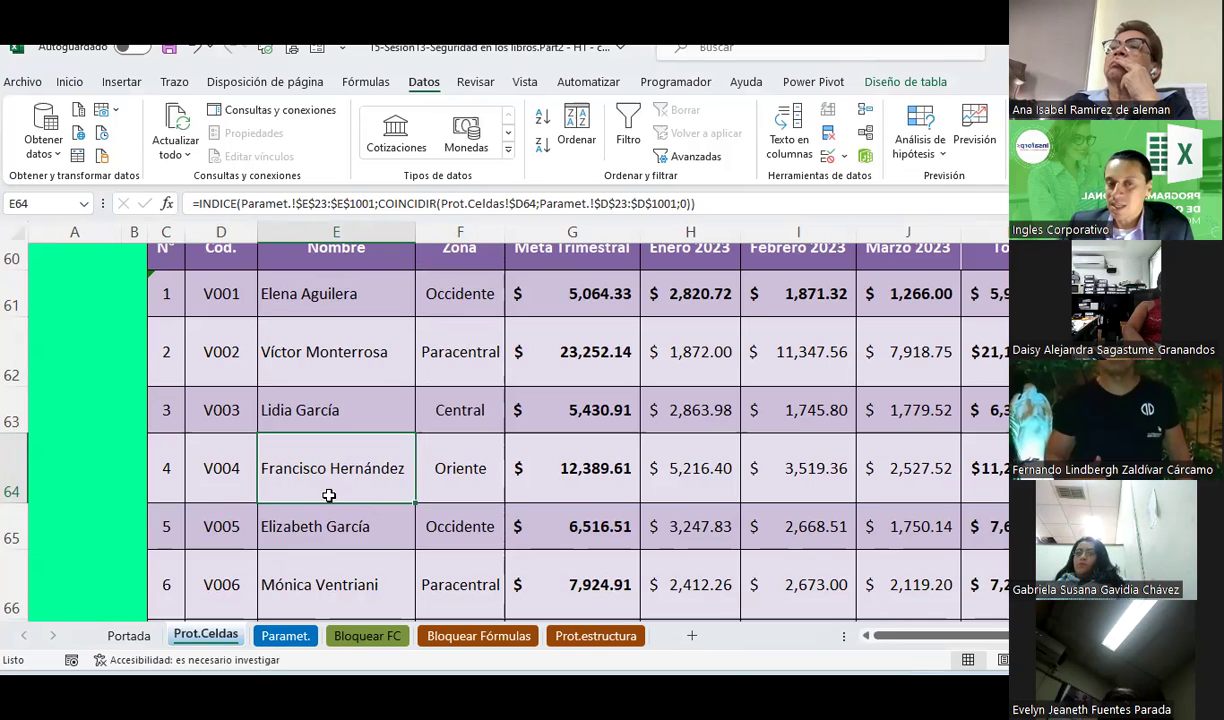
pyautogui.scroll(1, 328, 495)
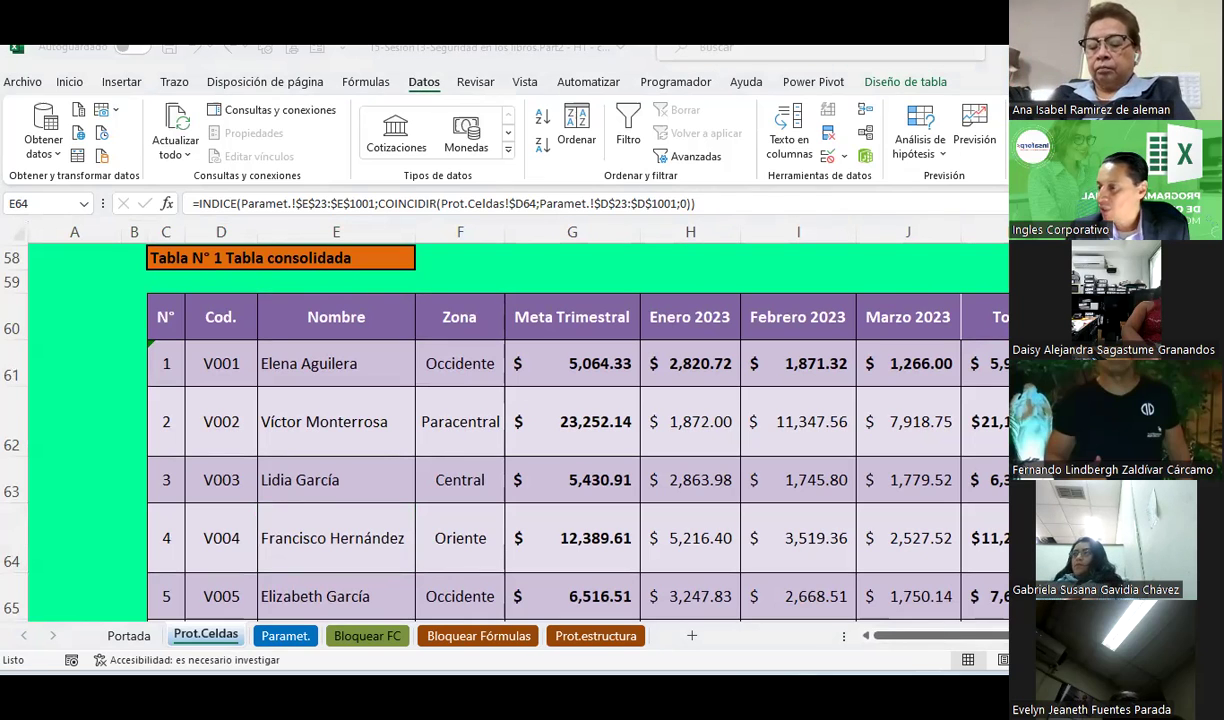
# - Select the names E61:E71 and set their Data Validation to allow Personalizada
pyautogui.click(328, 364)
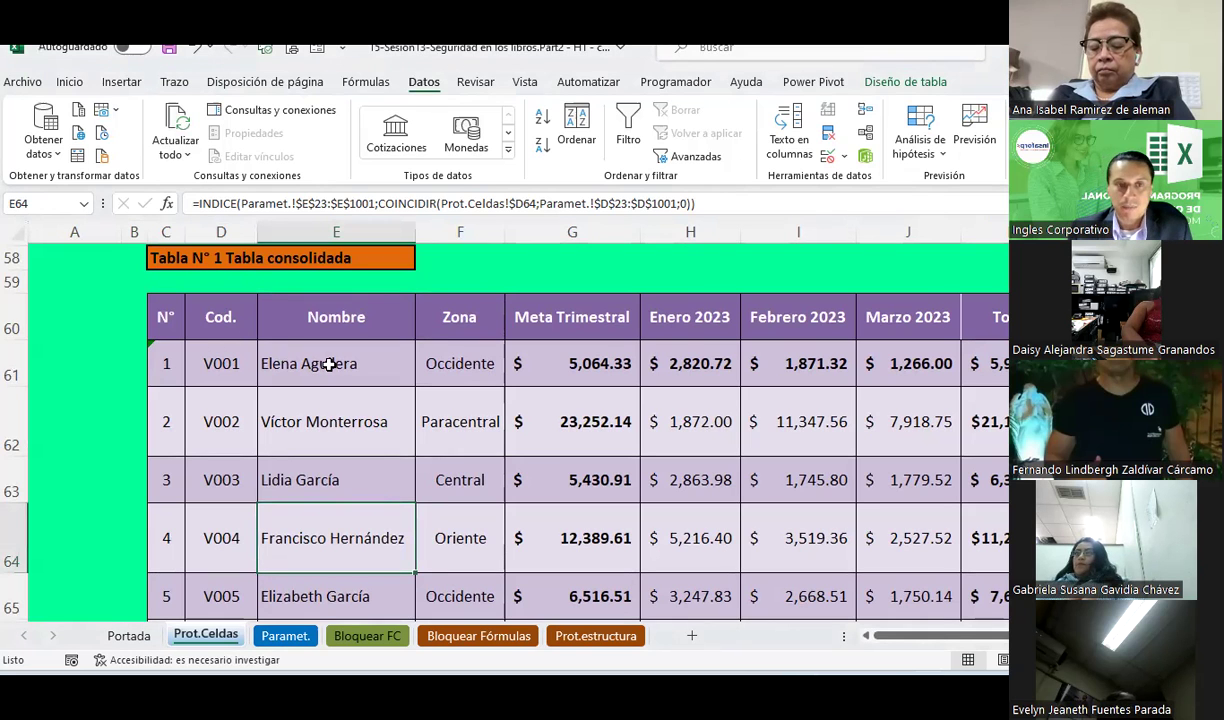
pyautogui.moveTo(328, 364); pyautogui.dragTo(338, 610)
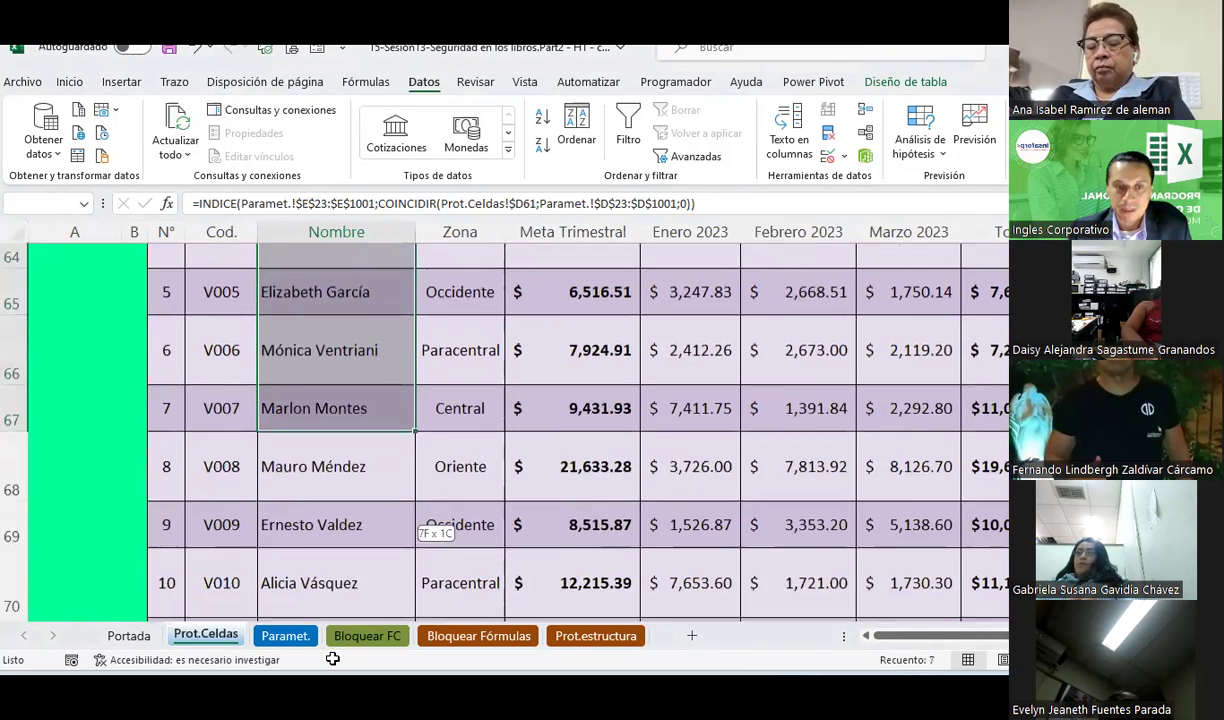
pyautogui.click(844, 156)
pyautogui.click(862, 181)
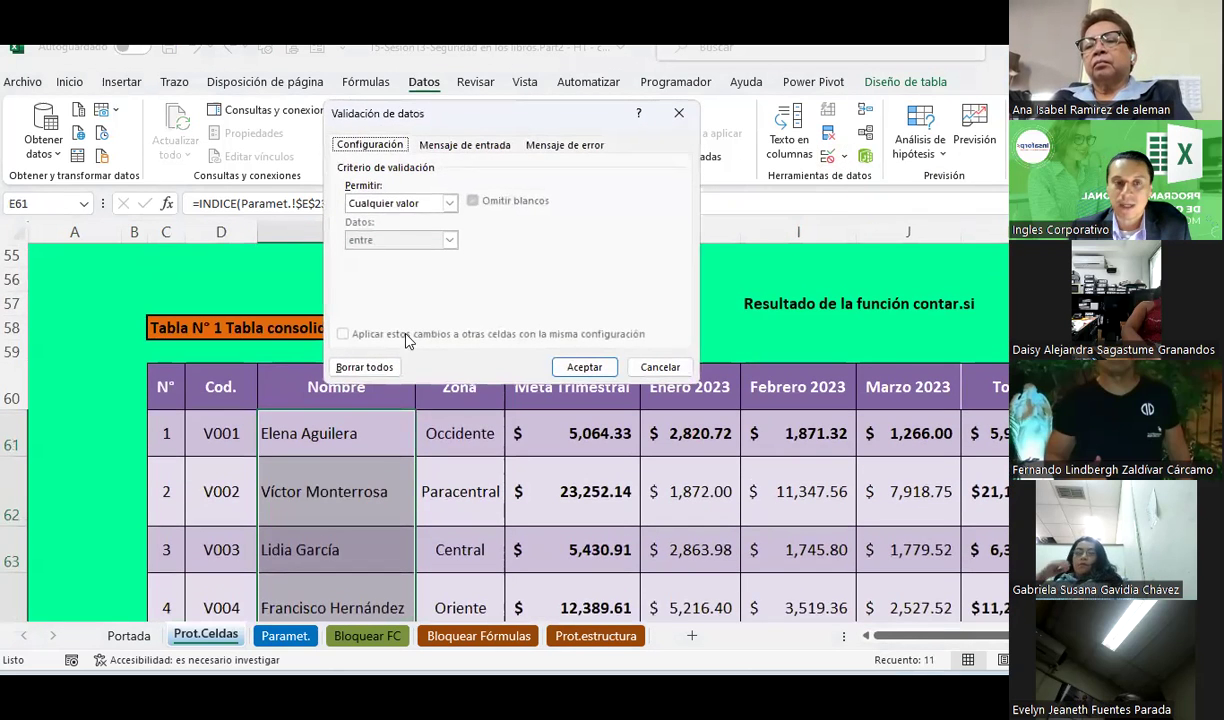
pyautogui.click(436, 201)
pyautogui.click(386, 298)
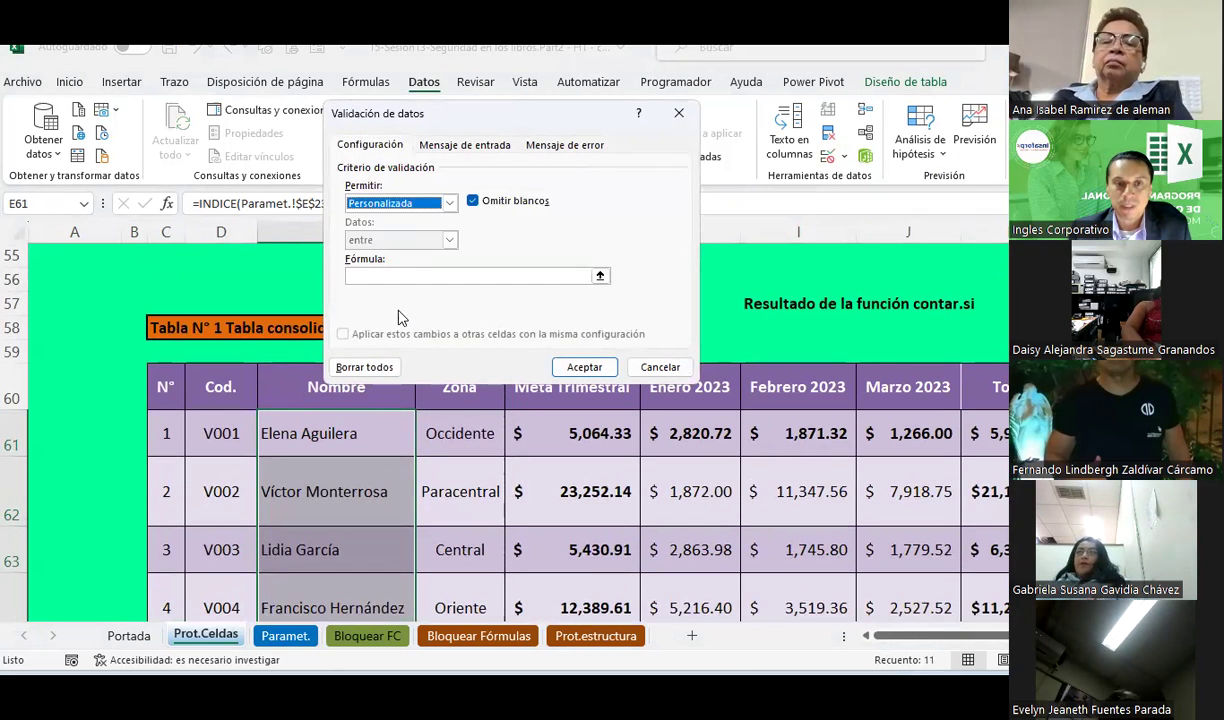
# - Enter the validation formula =contar.si($E$61:$E$171;e61=1)
pyautogui.click(408, 275)
pyautogui.write('=s')
pyautogui.write('um')
pyautogui.write('co')
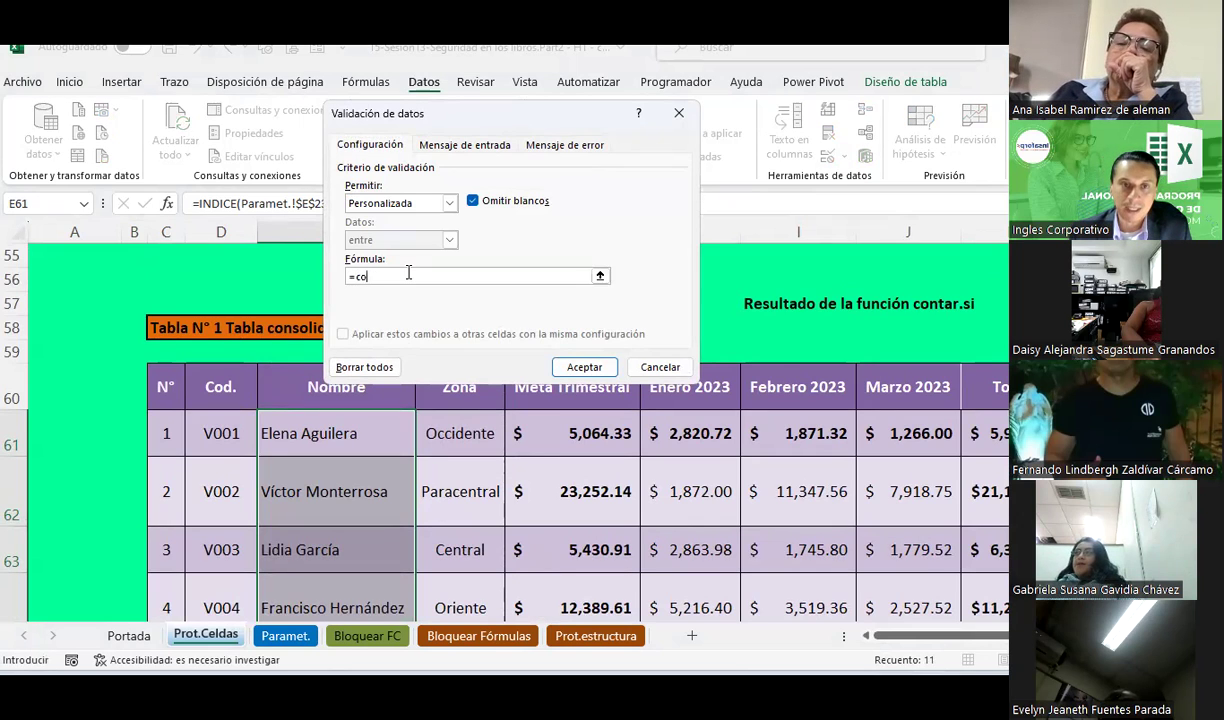
pyautogui.write('(')
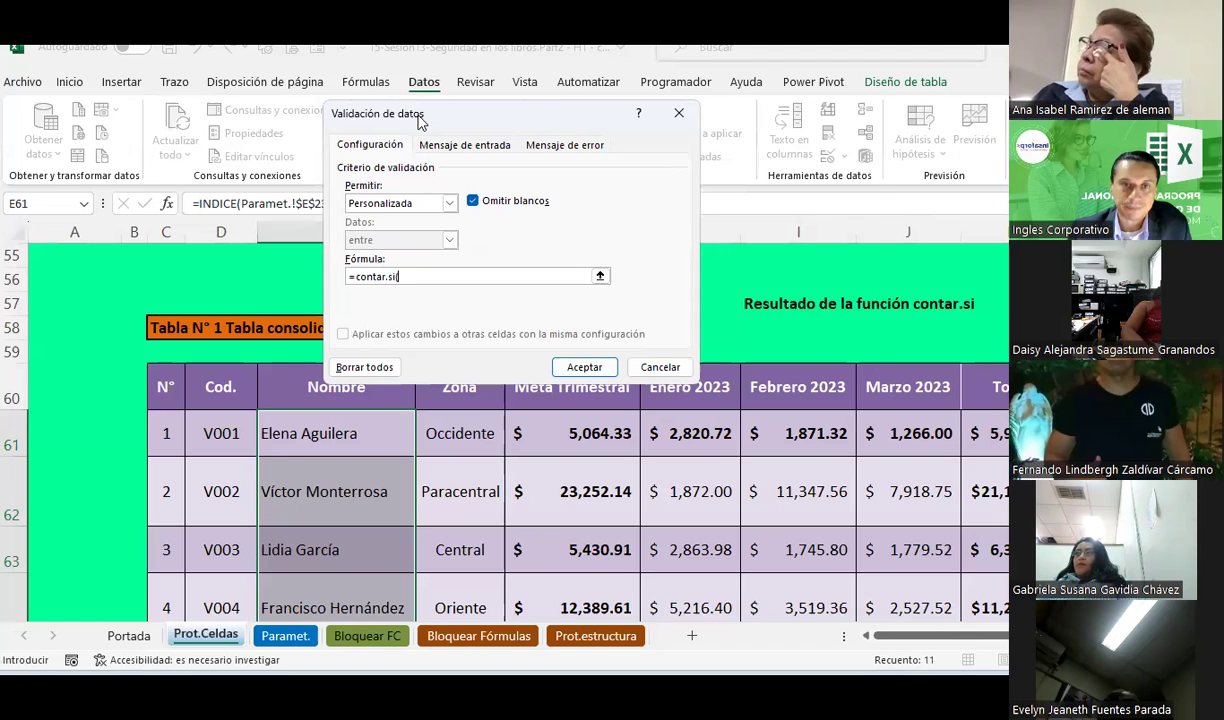
pyautogui.moveTo(421, 119); pyautogui.dragTo(600, 152)
pyautogui.write('e61')
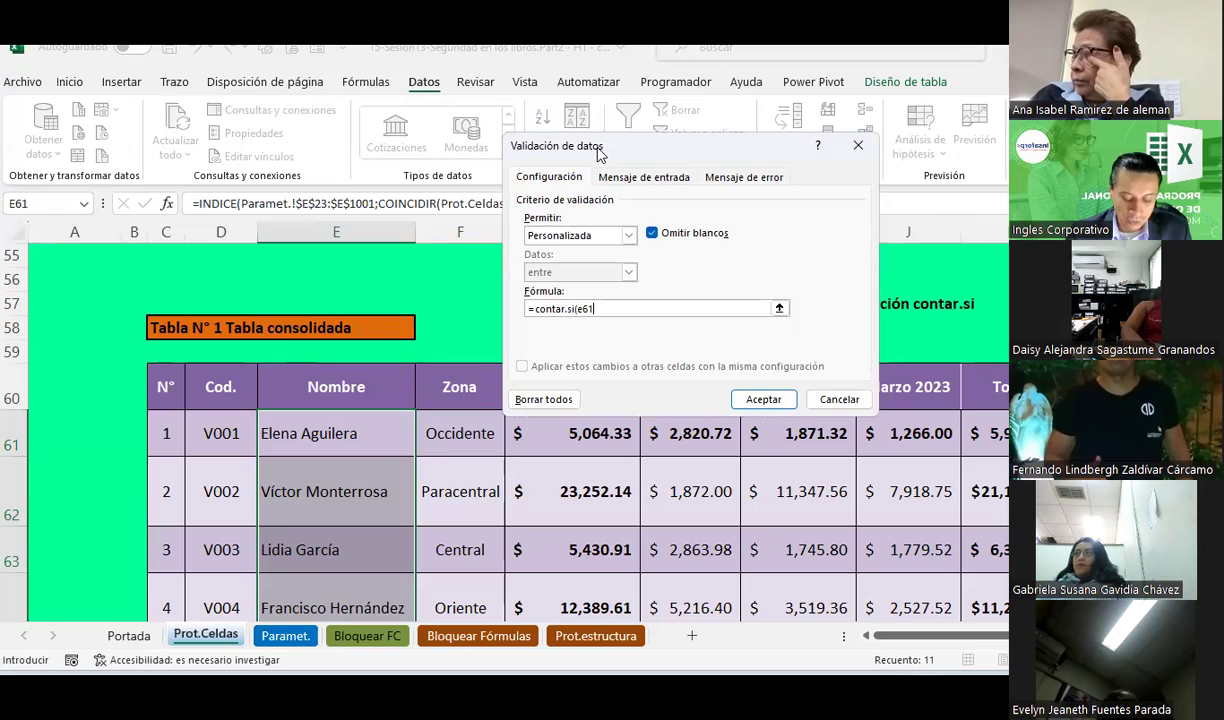
pyautogui.press('F4')
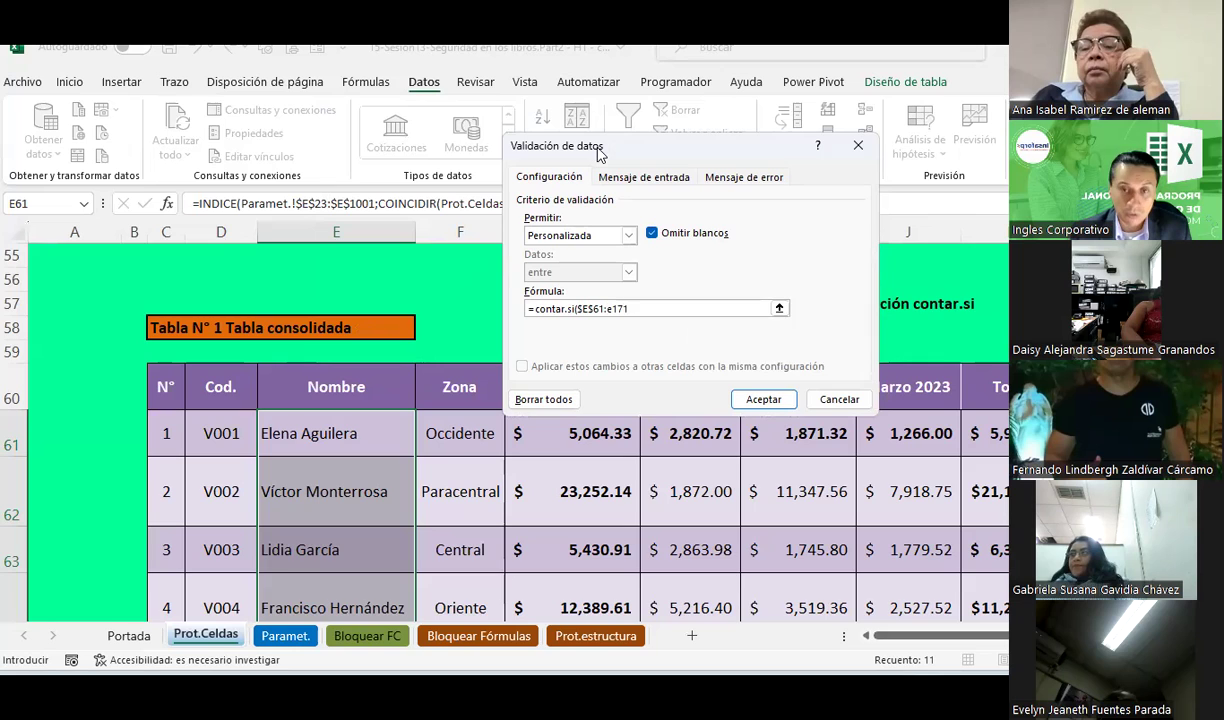
pyautogui.write(';')
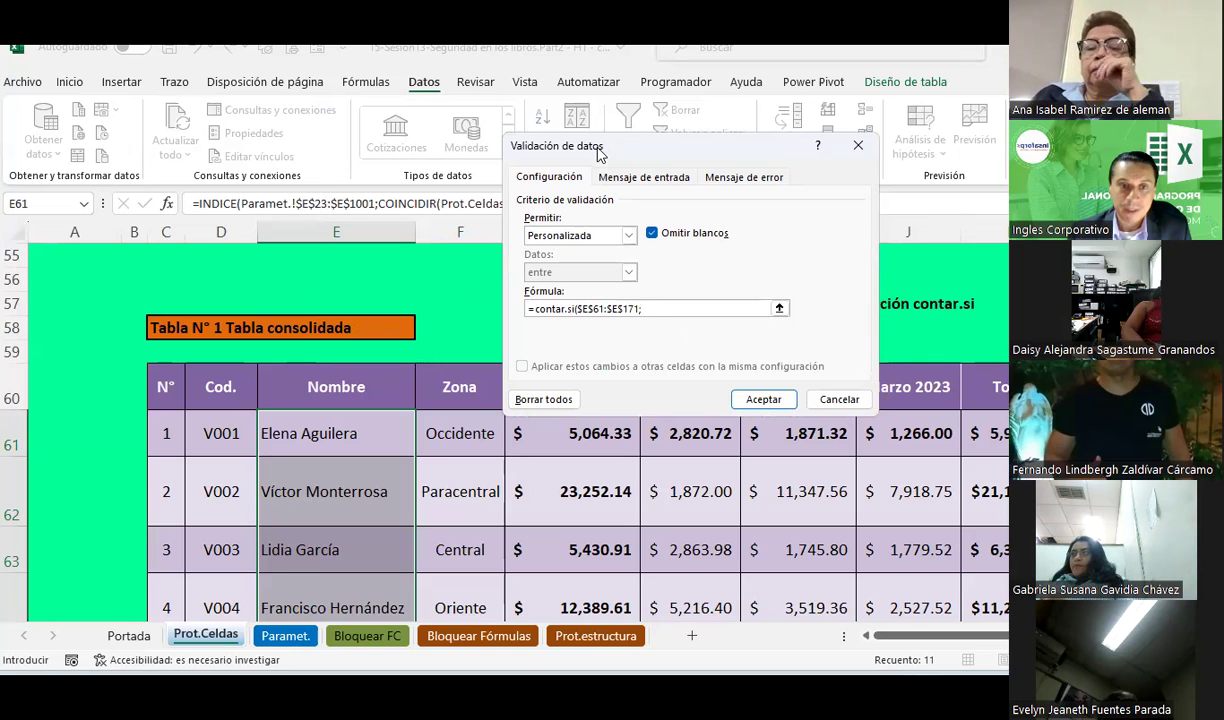
pyautogui.write('e')
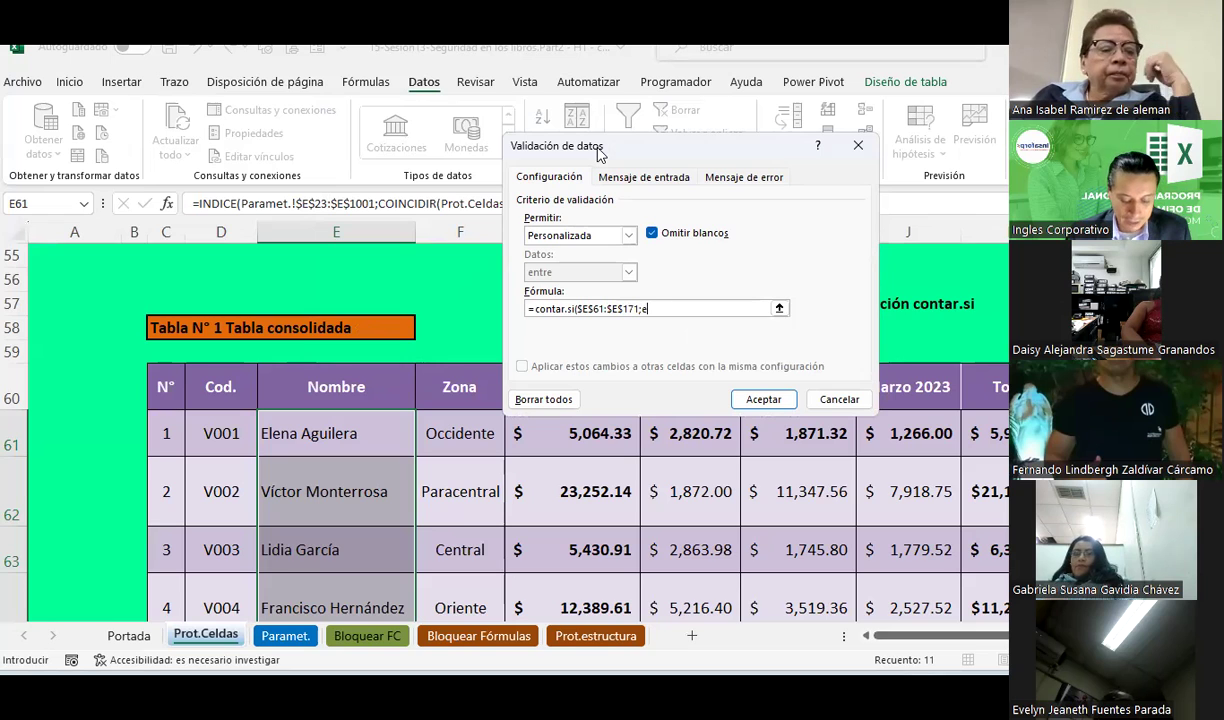
pyautogui.write('61=1)')
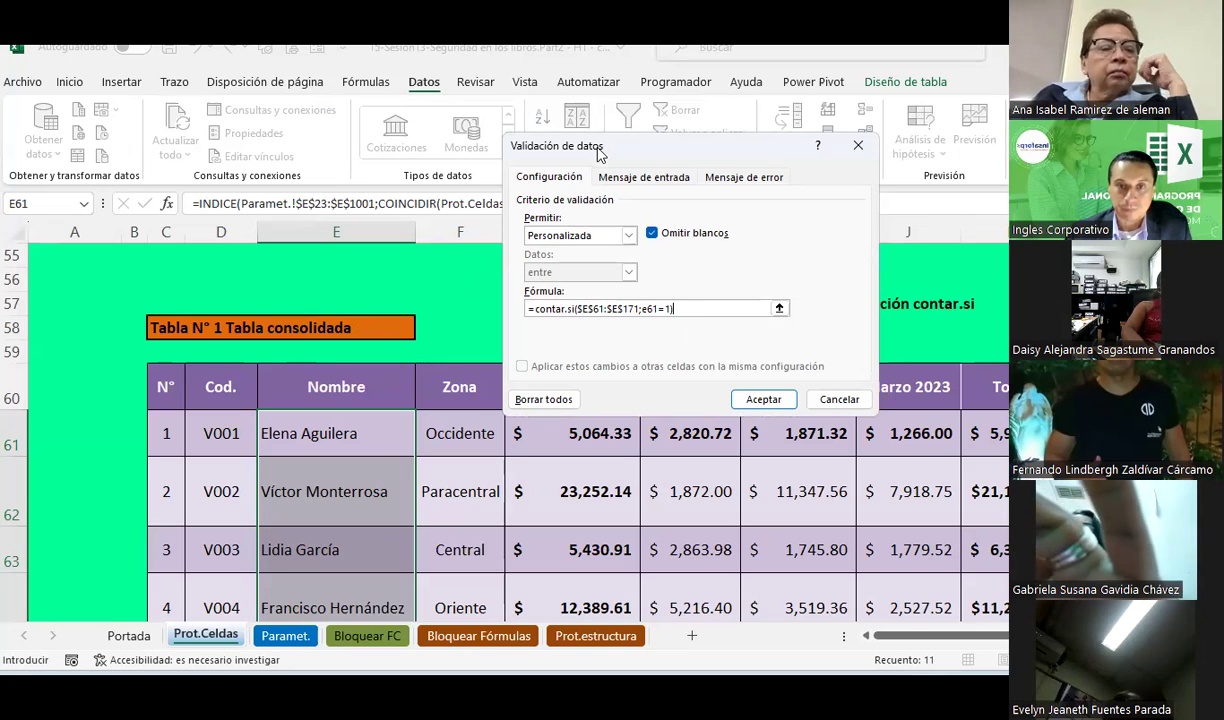
# - Apply the Nombre validation rule, select E62, and save the workbook
pyautogui.press('Return')
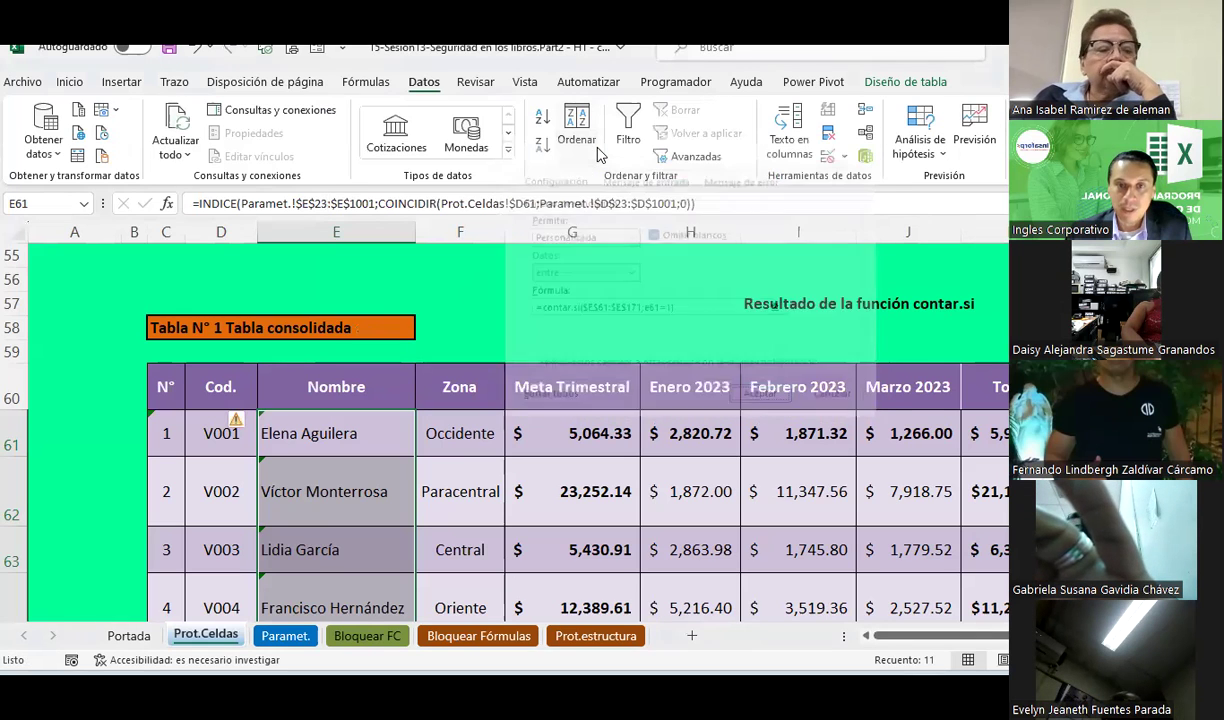
pyautogui.click(309, 420)
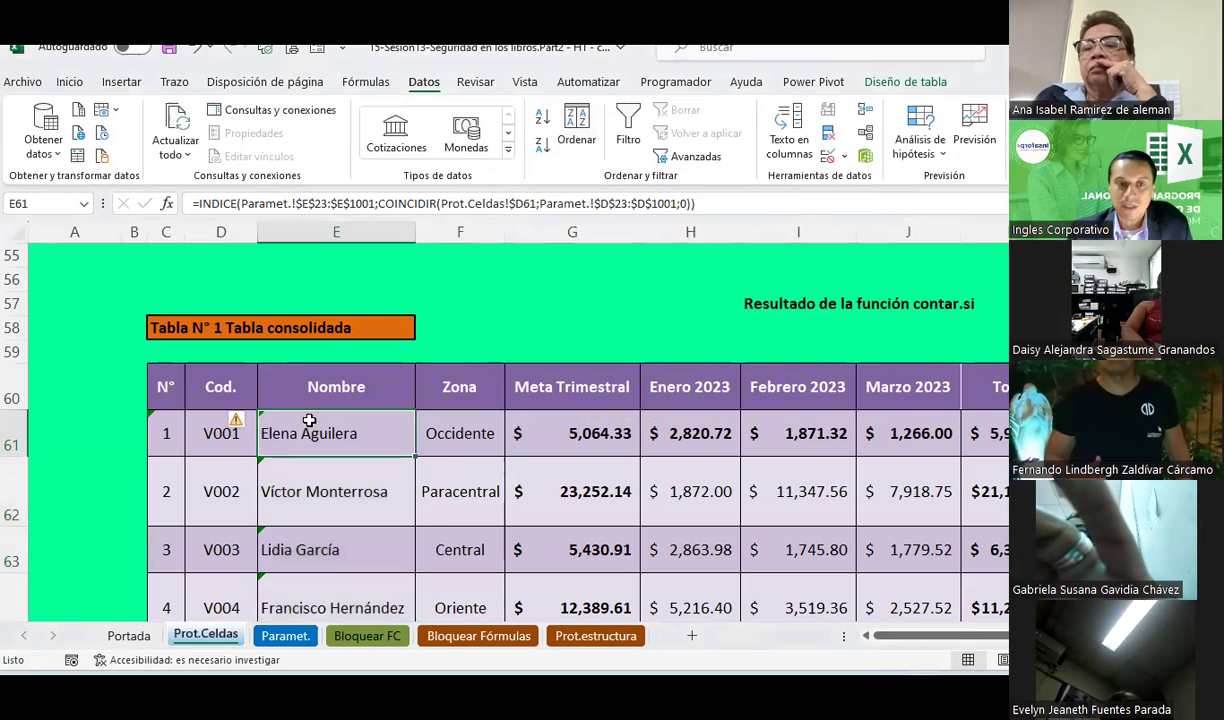
pyautogui.scroll(-1, 309, 525)
pyautogui.click(312, 404)
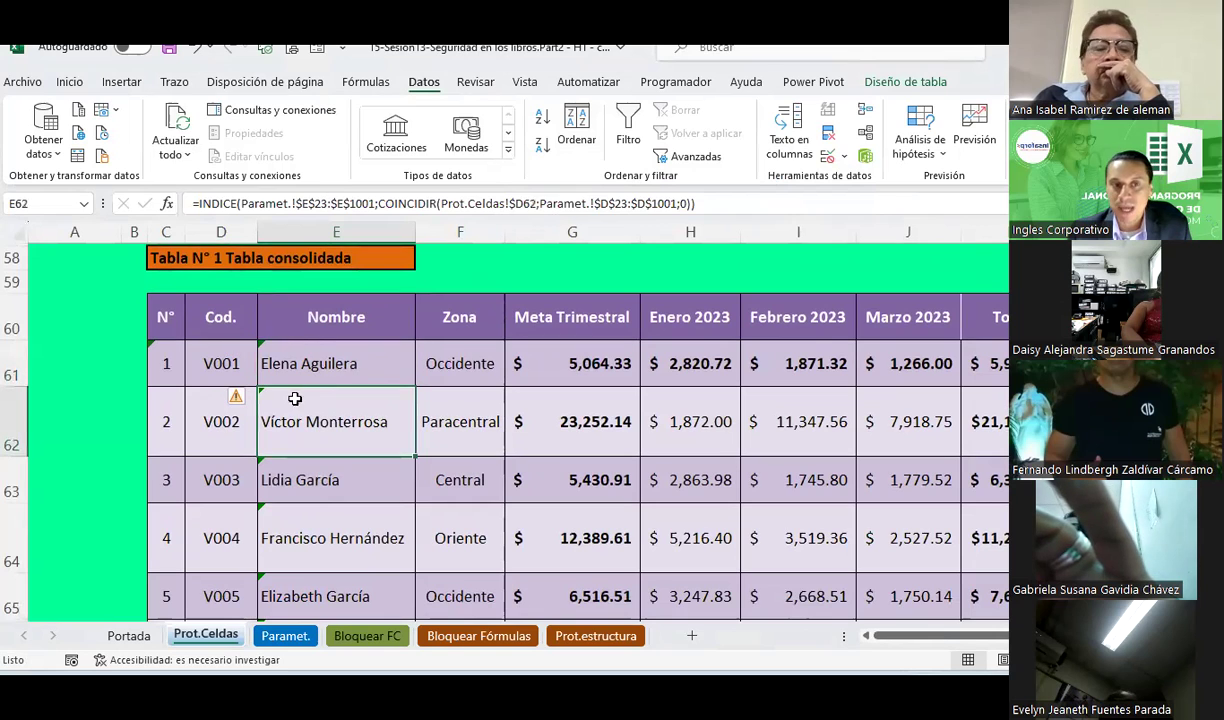
pyautogui.hotkey('ctrl', 's')
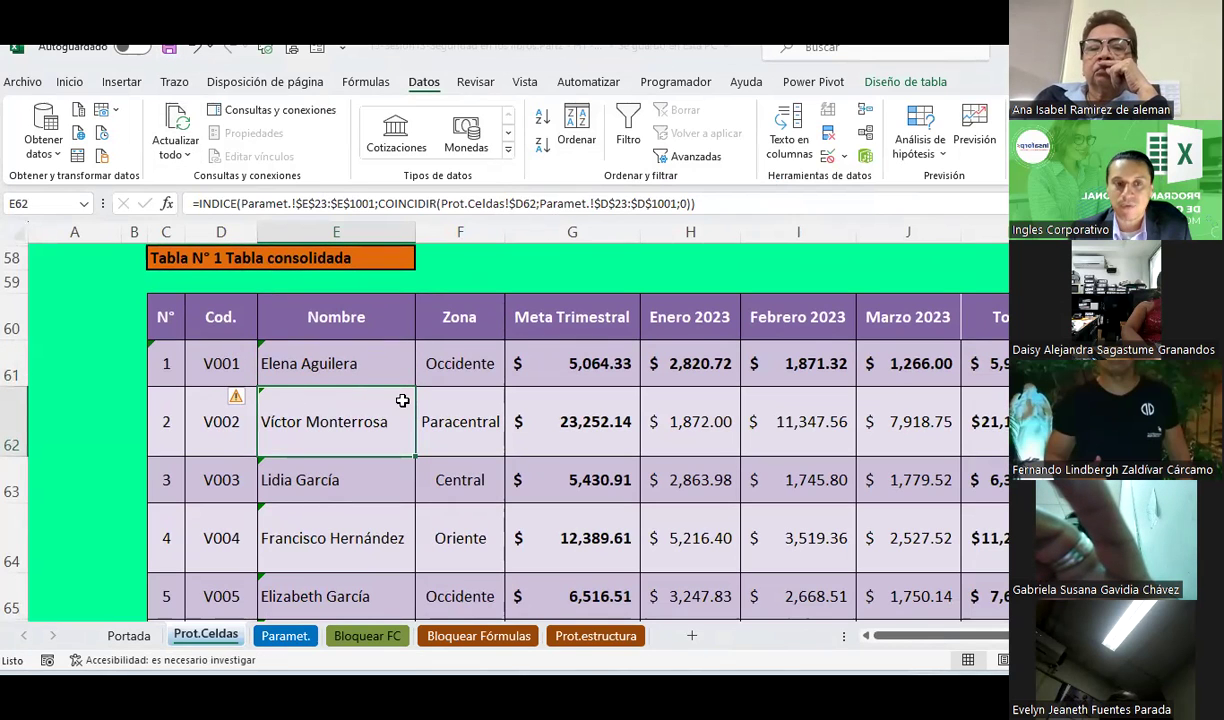
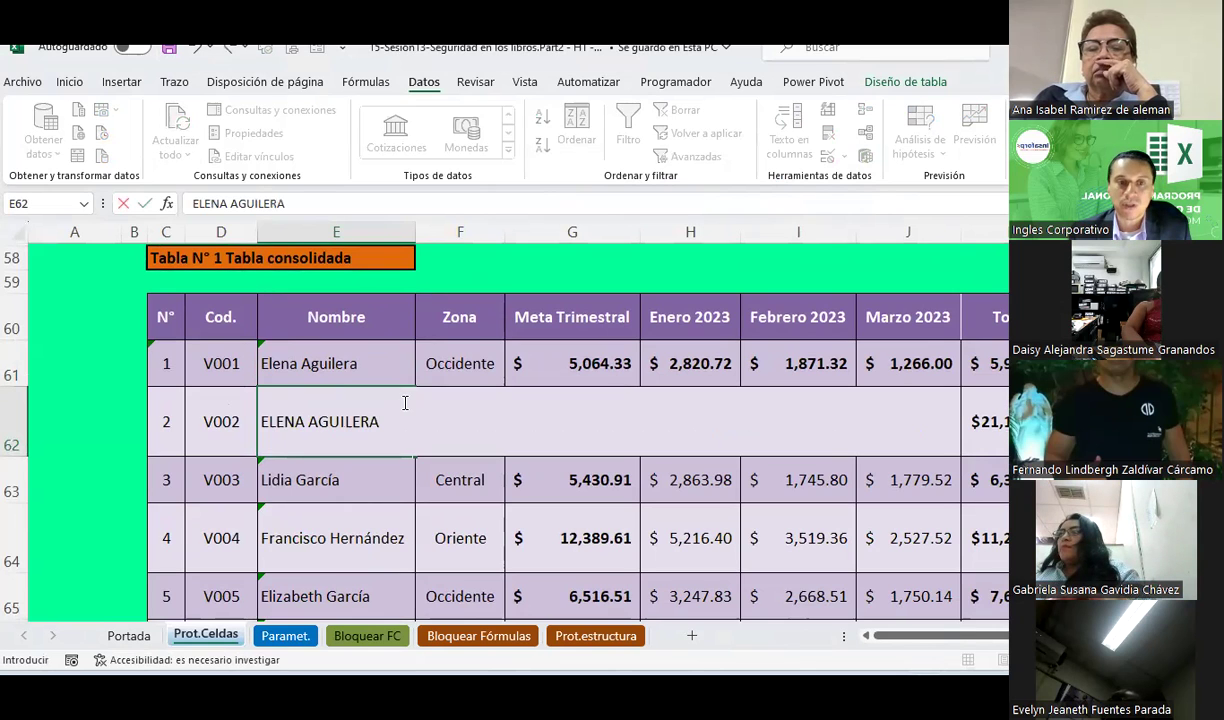
# - Test E62 with a duplicate name in upper and lower case, cancelling each rejection
pyautogui.press('Return')
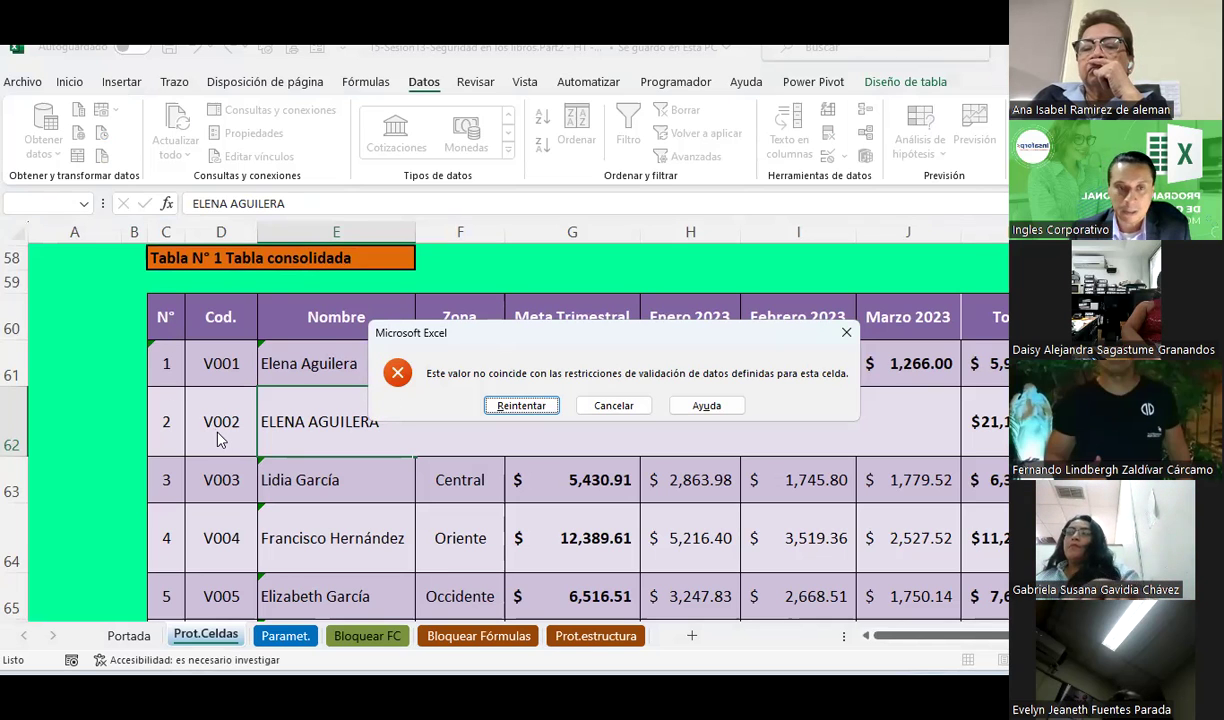
pyautogui.press('Escape')
pyautogui.write('ELE')
pyautogui.press('BackSpace')
pyautogui.press('BackSpace')
pyautogui.press('BackSpace')
pyautogui.press('Return')
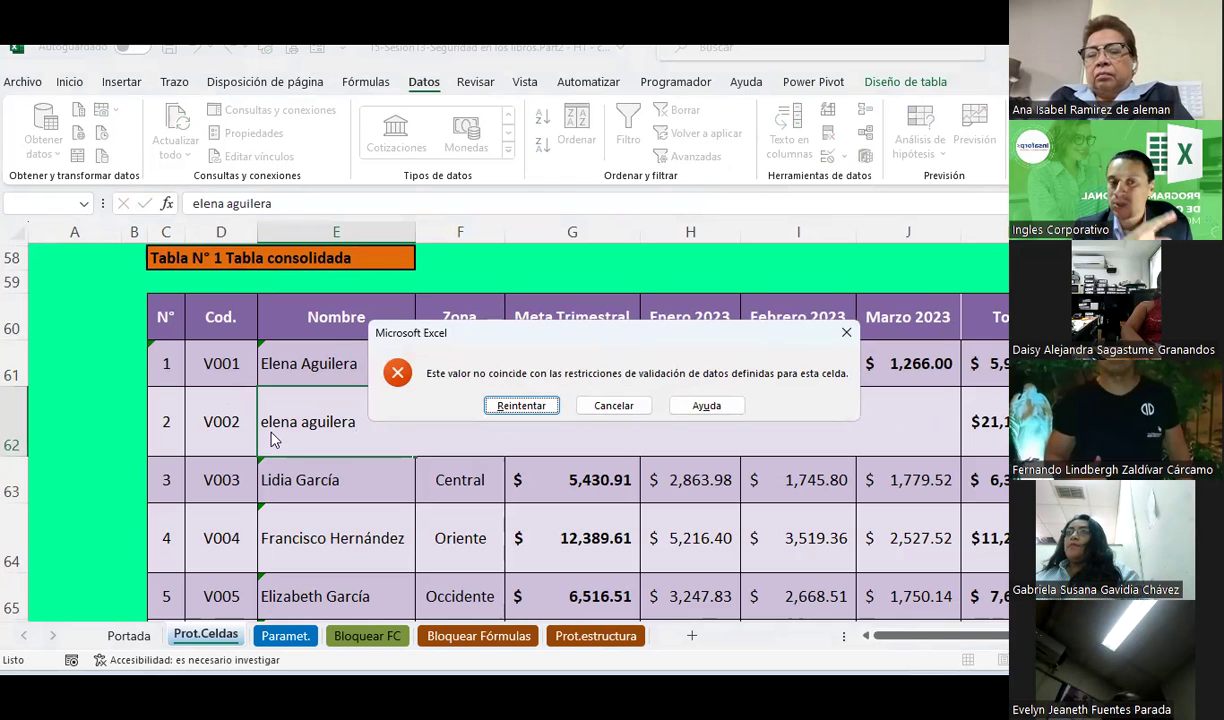
pyautogui.press('Escape')
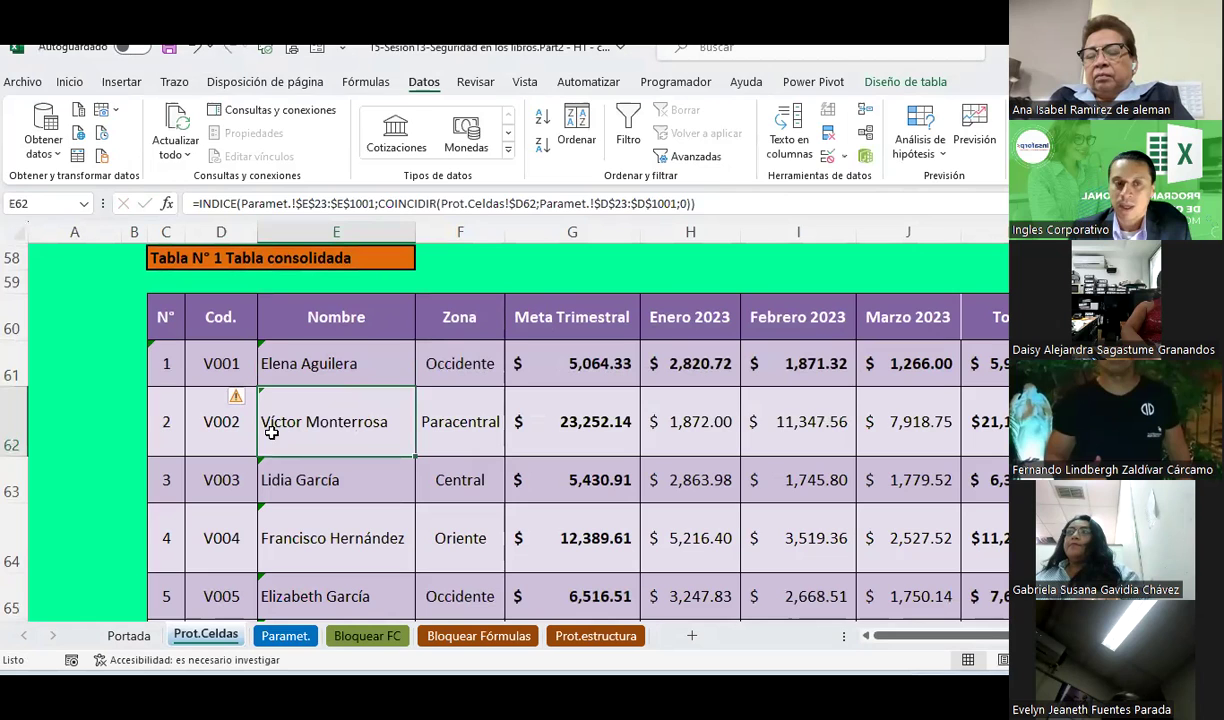
# - Test E61 with two different typed names, discarding each rejected entry
pyautogui.click(282, 350)
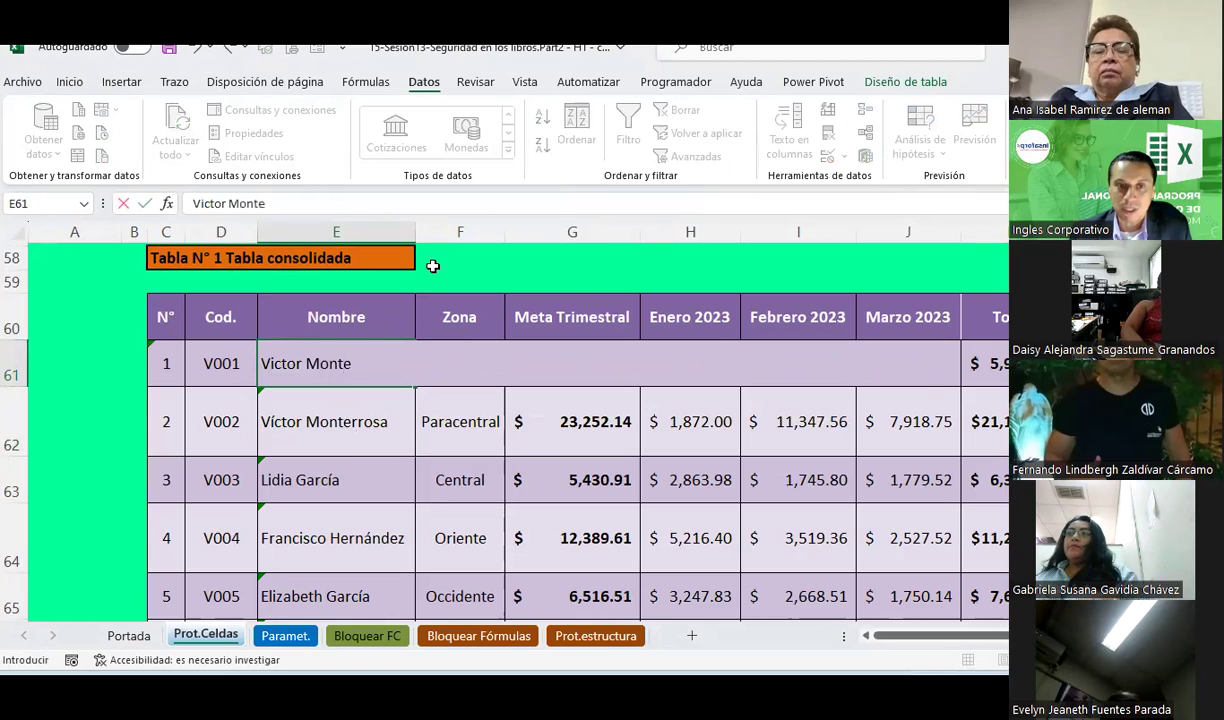
pyautogui.press('Return')
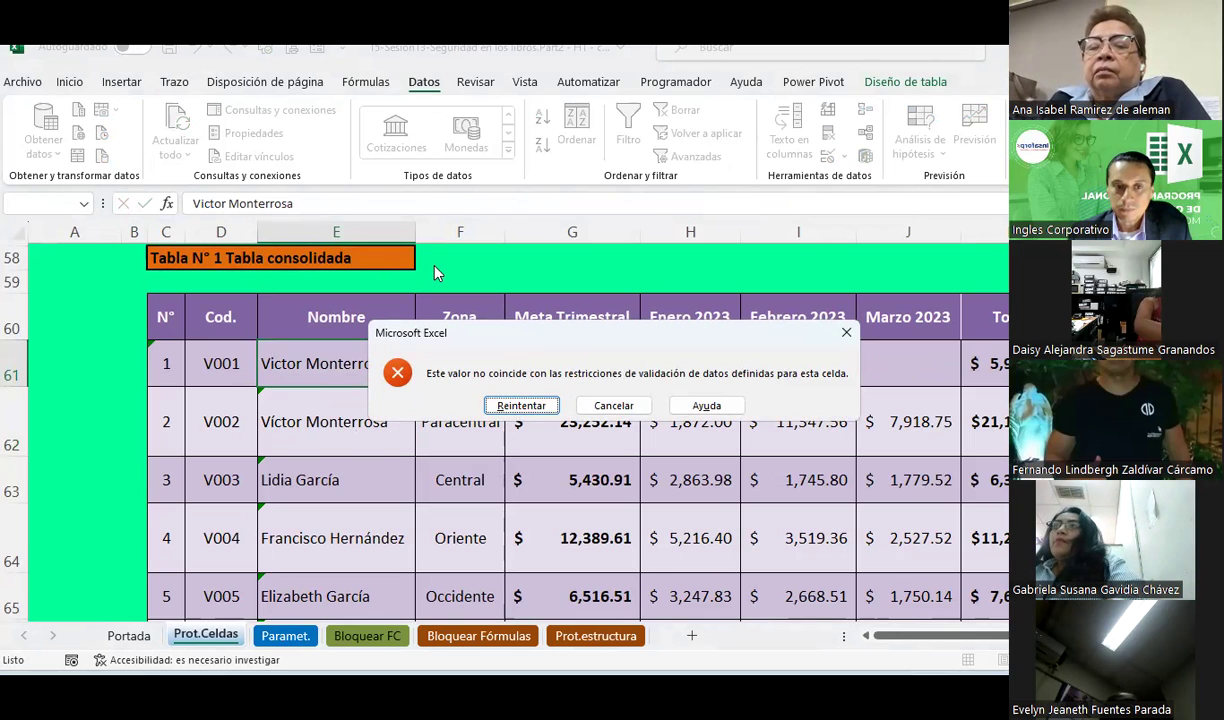
pyautogui.press('Escape')
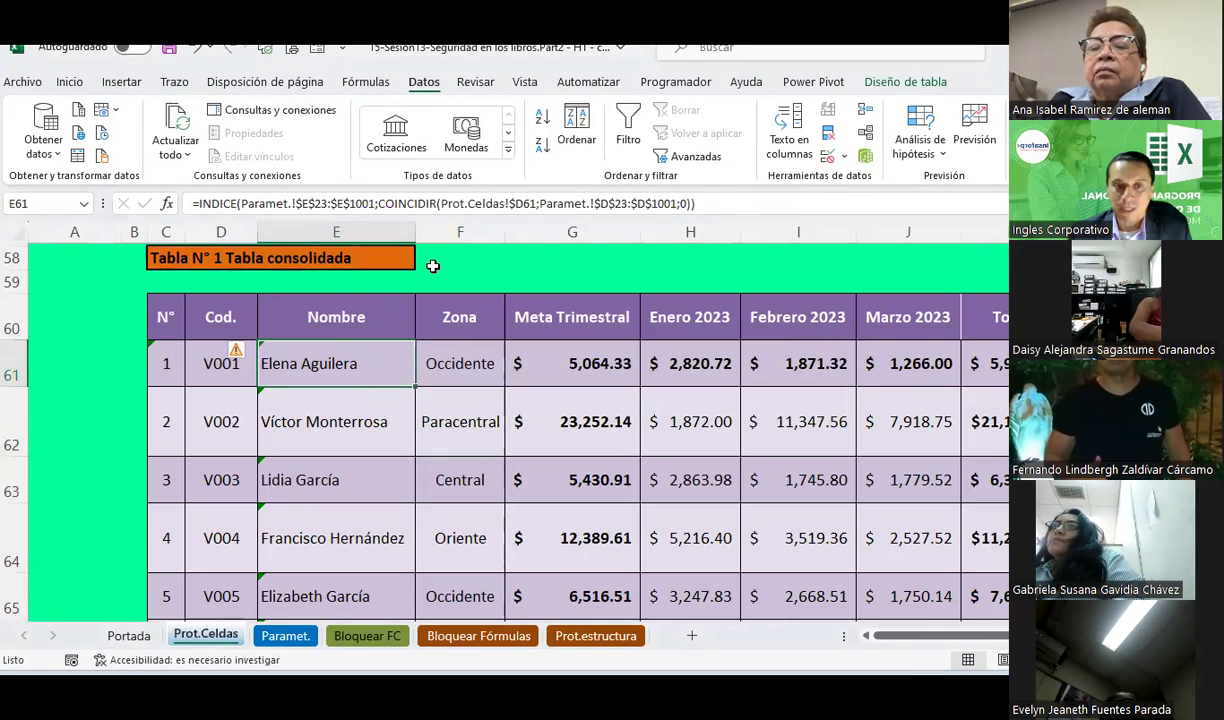
pyautogui.write('V')
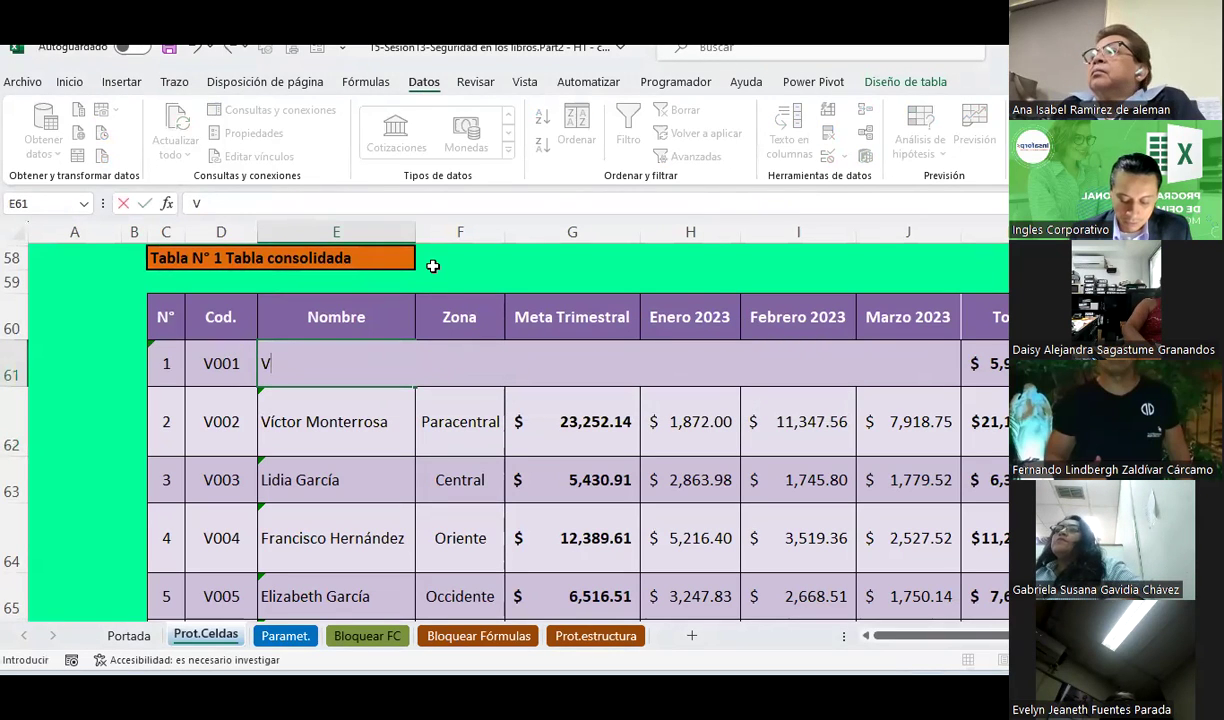
pyautogui.write('íctor')
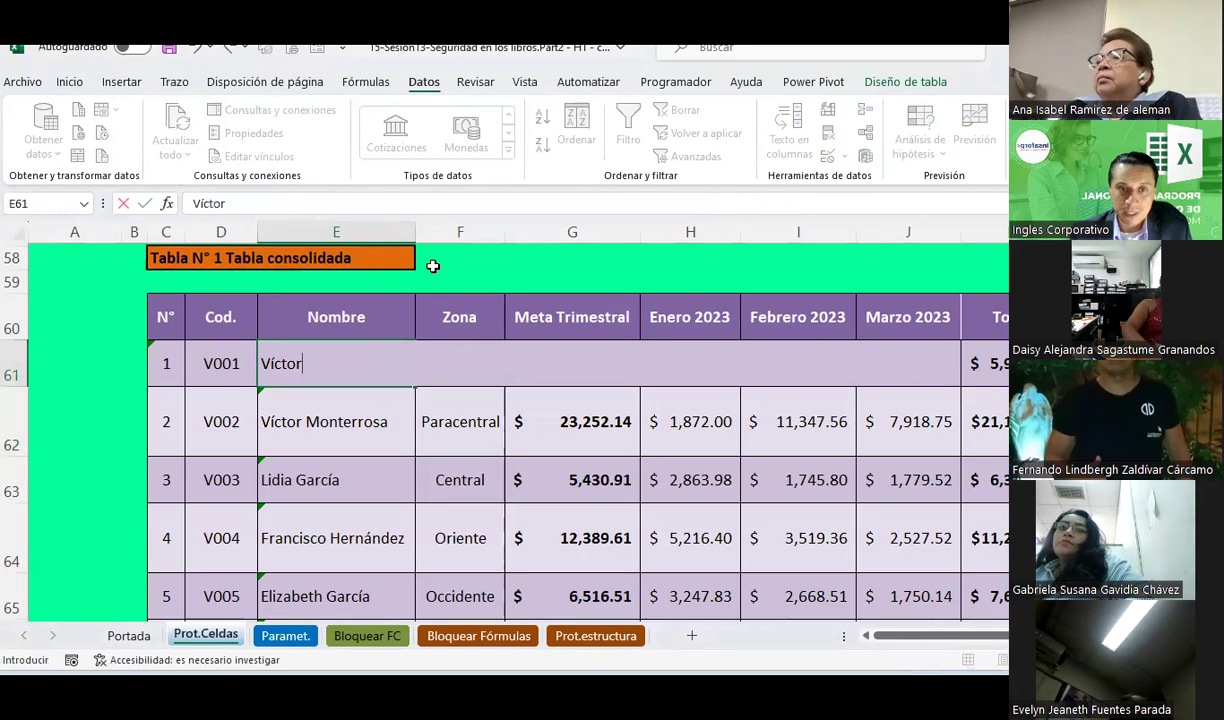
pyautogui.press('Return')
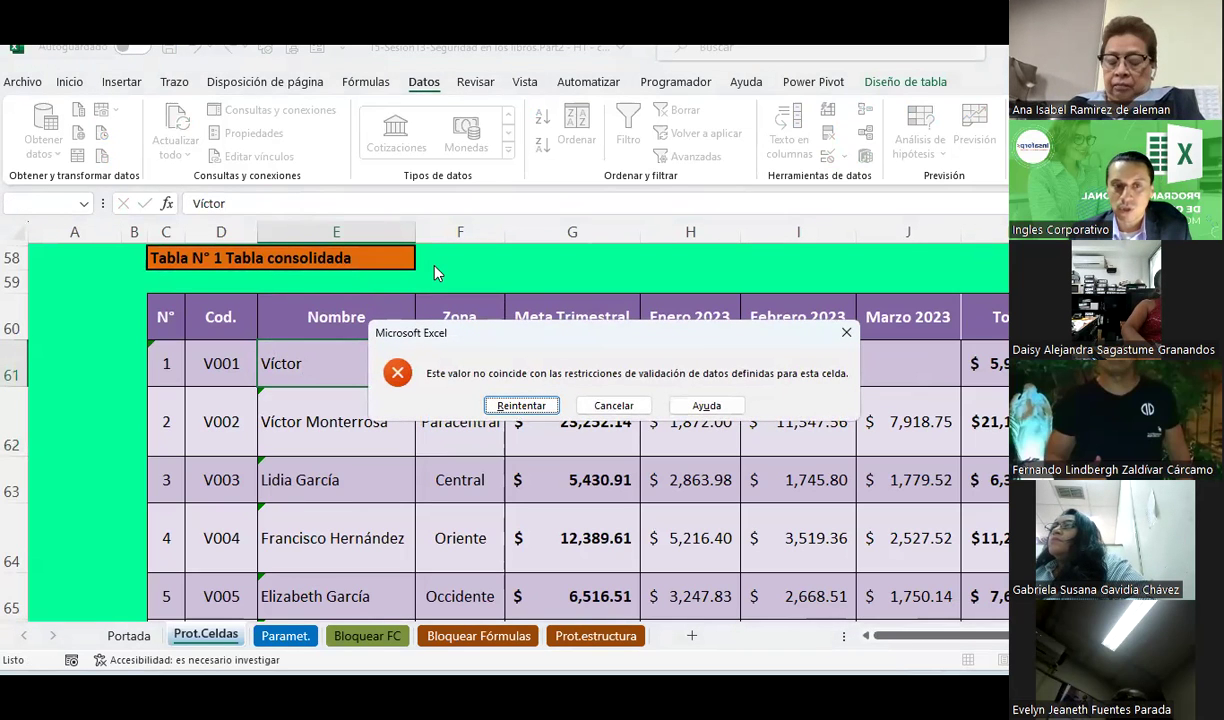
pyautogui.press('Escape')
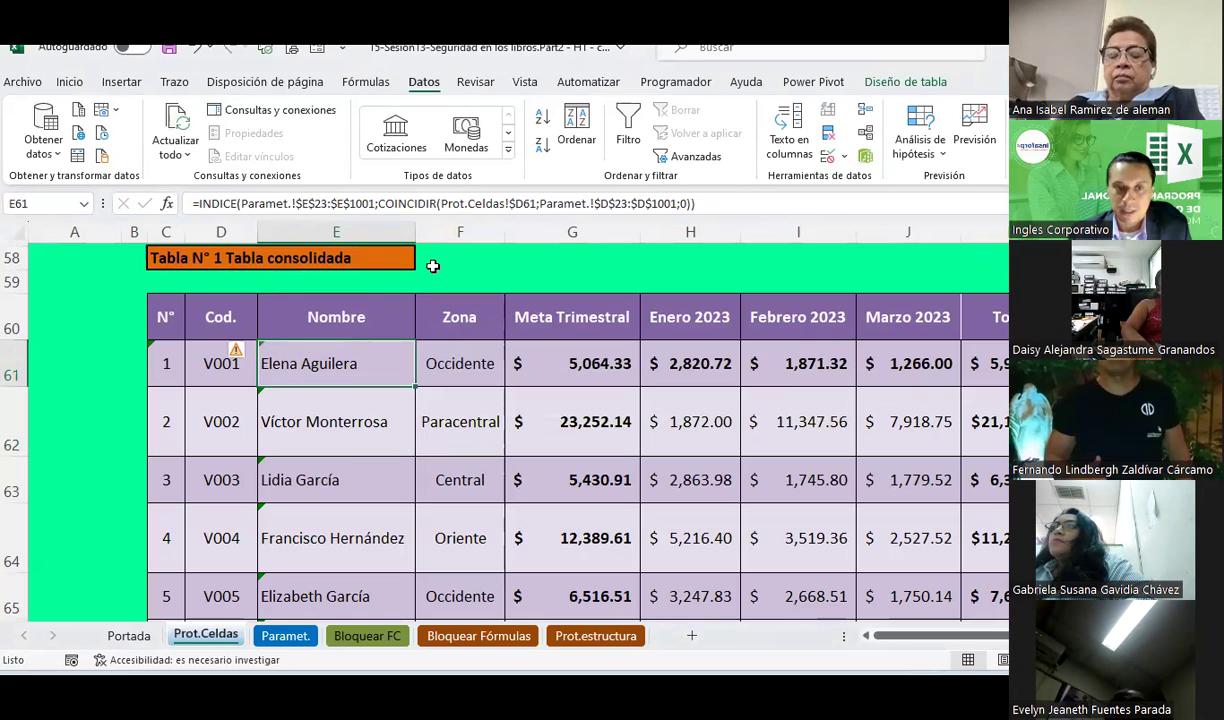
# - Enter 'Huile' in E62 and cancel the validation error
pyautogui.press('Down')
pyautogui.write('H')
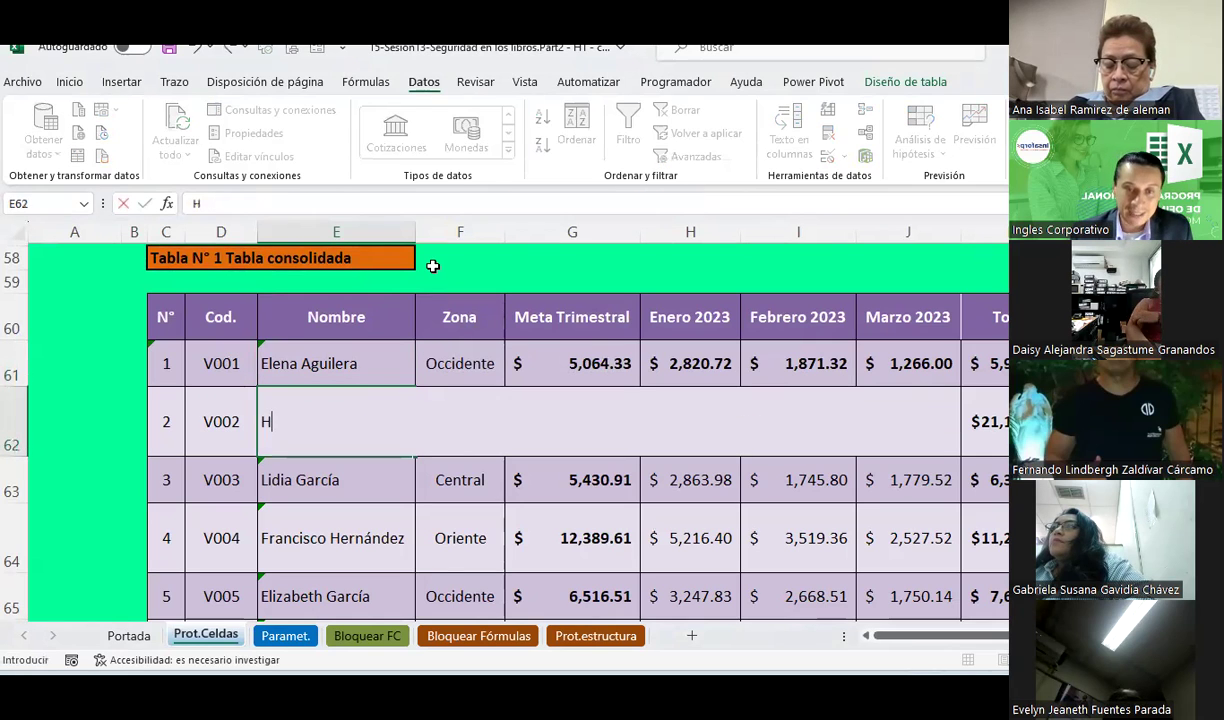
pyautogui.write('uilera')
pyautogui.press('Return')
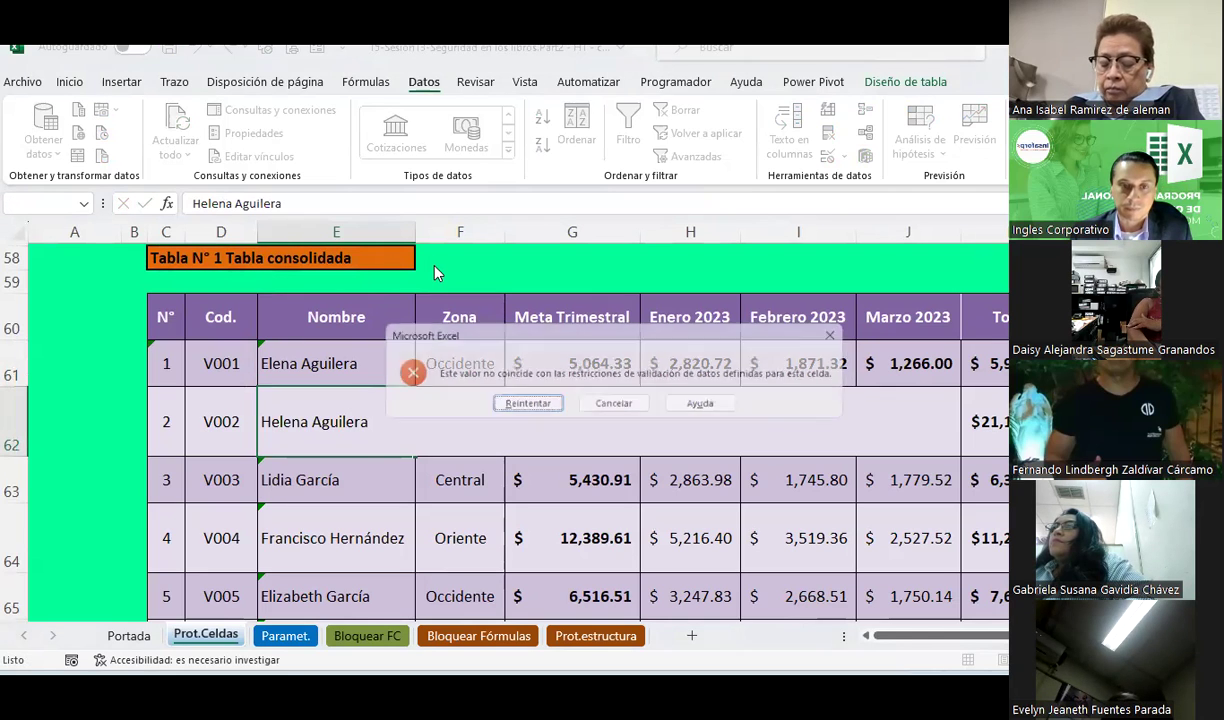
pyautogui.press('Tab')
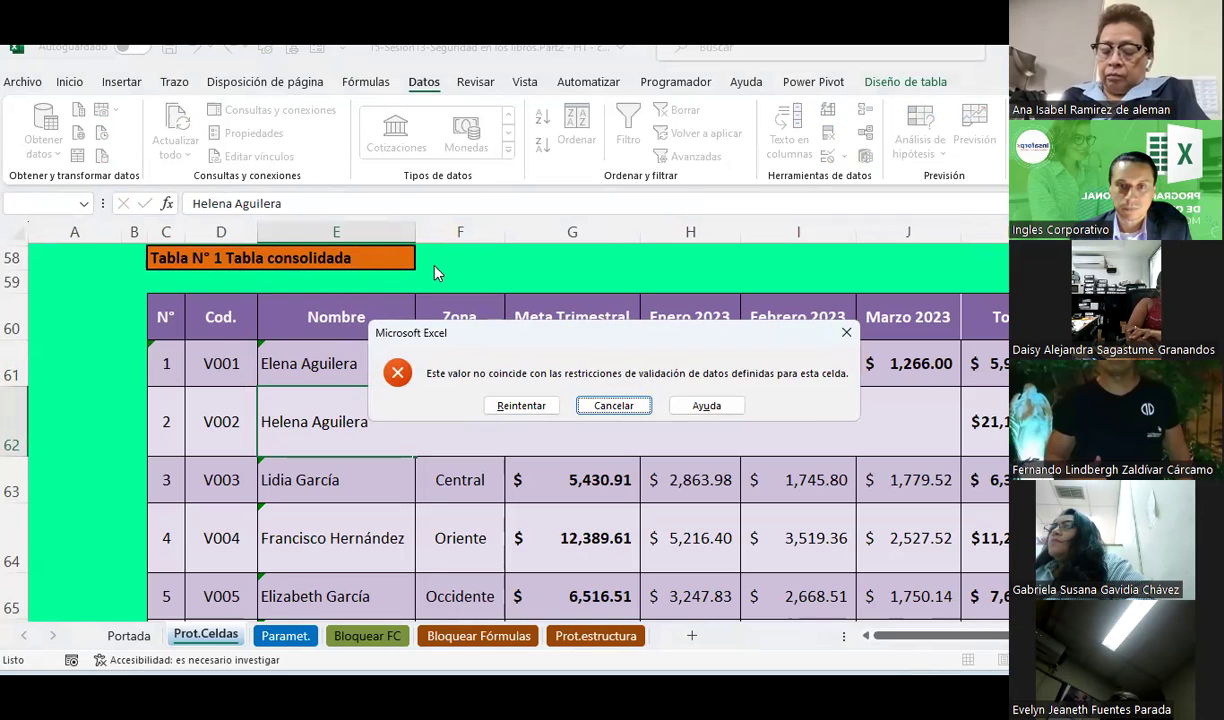
pyautogui.press('Return')
# - Select the Nombre cells and open their validation's Mensaje de error settings
pyautogui.moveTo(290, 360); pyautogui.dragTo(338, 583)
pyautogui.click(845, 160)
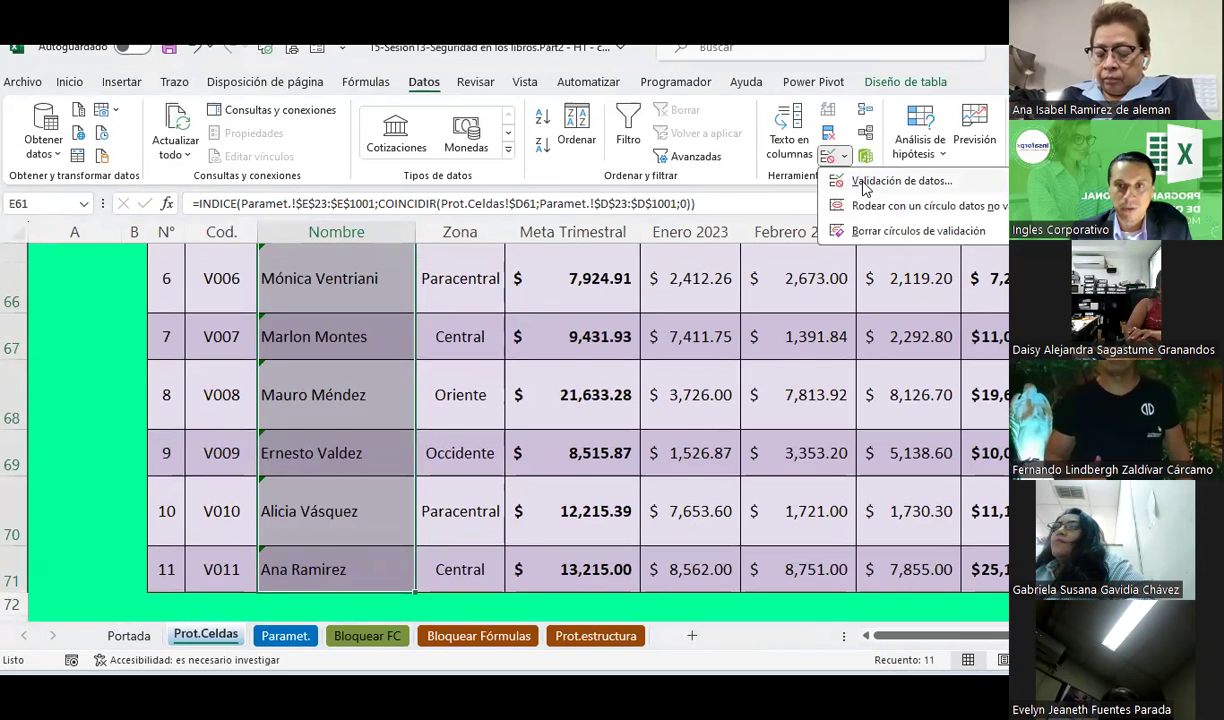
pyautogui.click(864, 184)
pyautogui.click(744, 177)
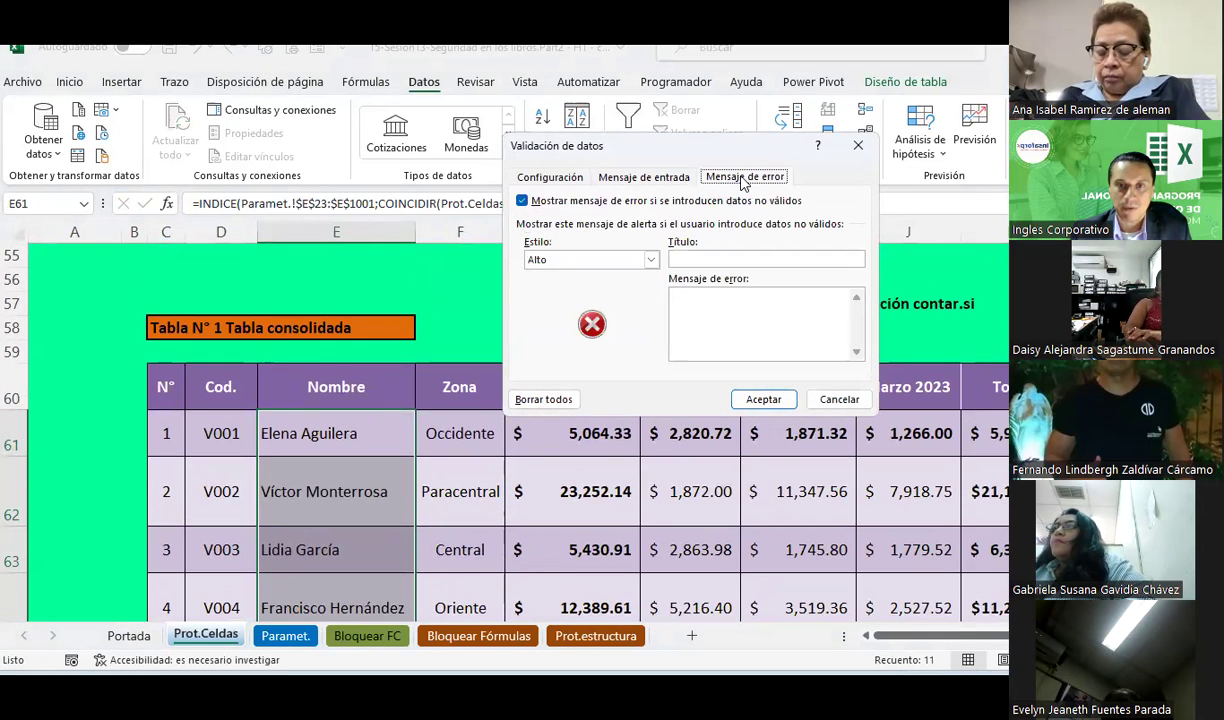
# - Enter the error message 'Ha digitado un nombre repetido.' and accept the dialog
pyautogui.click(718, 256)
pyautogui.write('Alto')
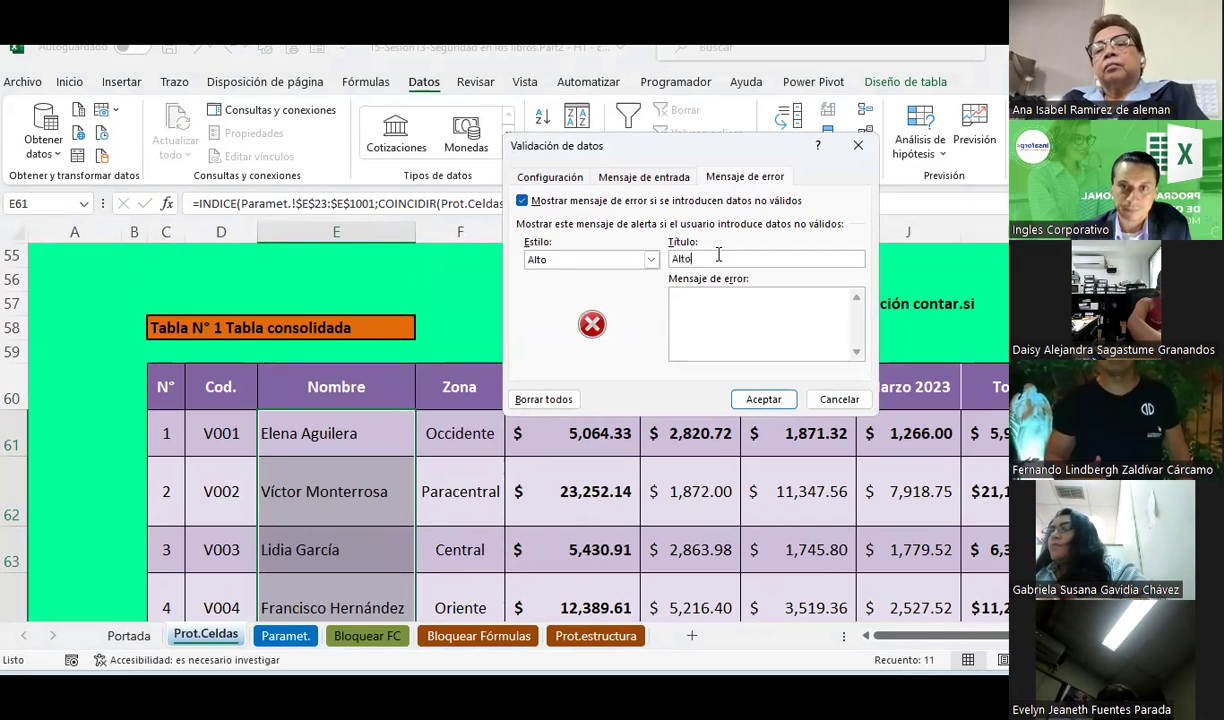
pyautogui.click(707, 326)
pyautogui.write('hA')
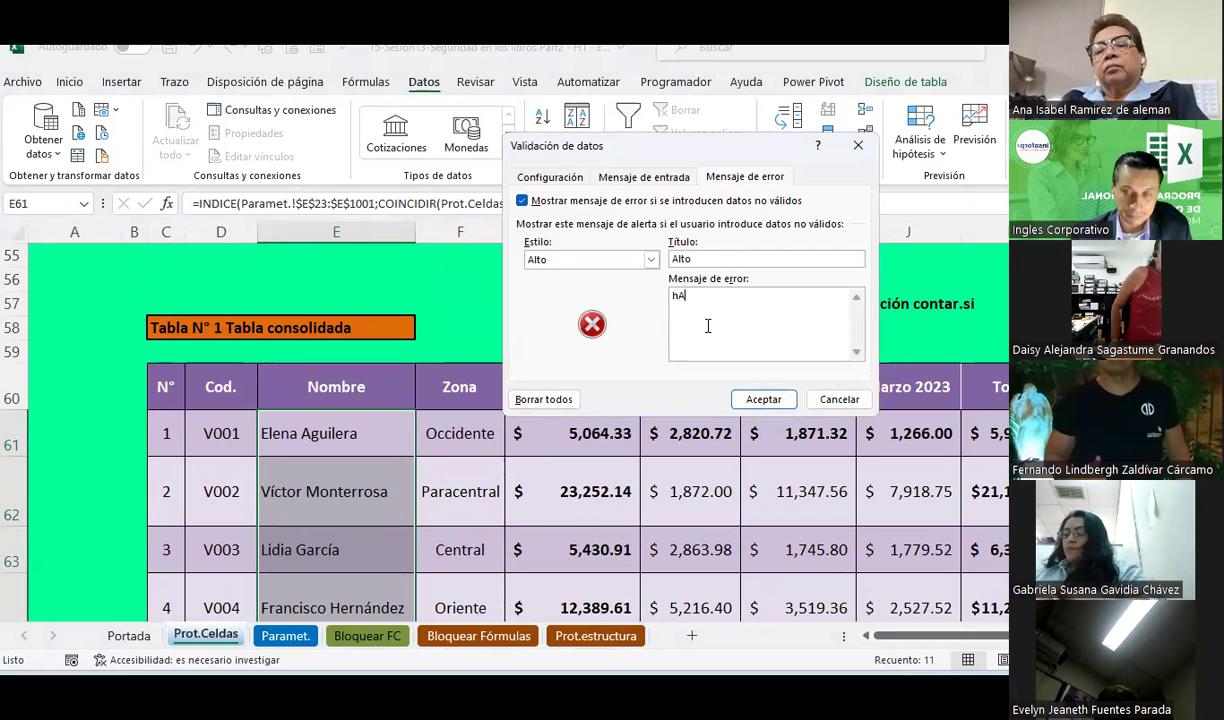
pyautogui.press('BackSpace')
pyautogui.press('BackSpace')
pyautogui.write('Ha digitado')
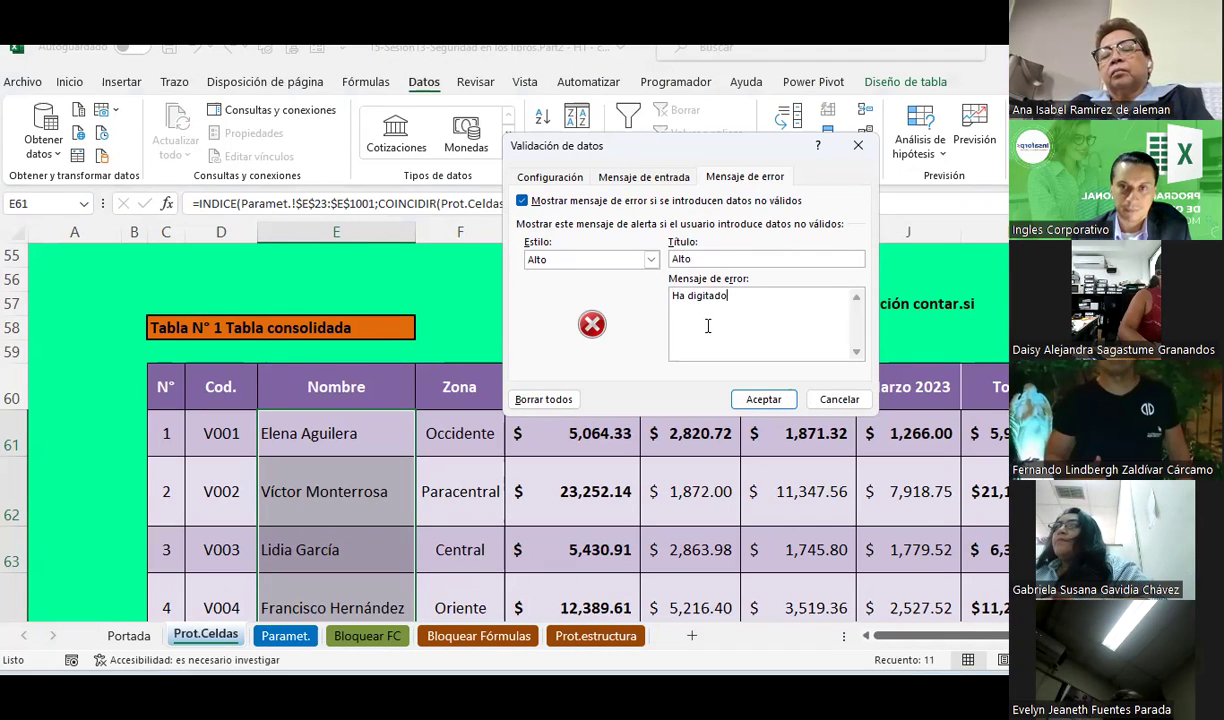
pyautogui.write(' un nombre reep')
pyautogui.press('BackSpace')
pyautogui.press('BackSpace')
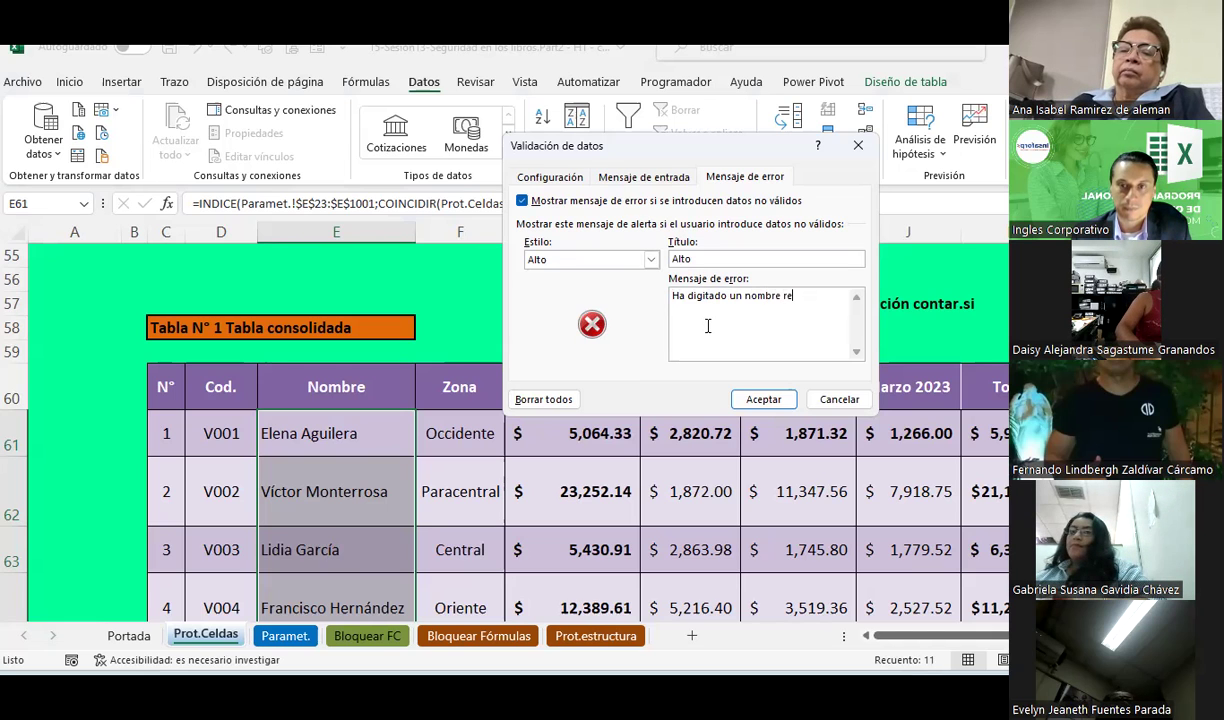
pyautogui.write('do.')
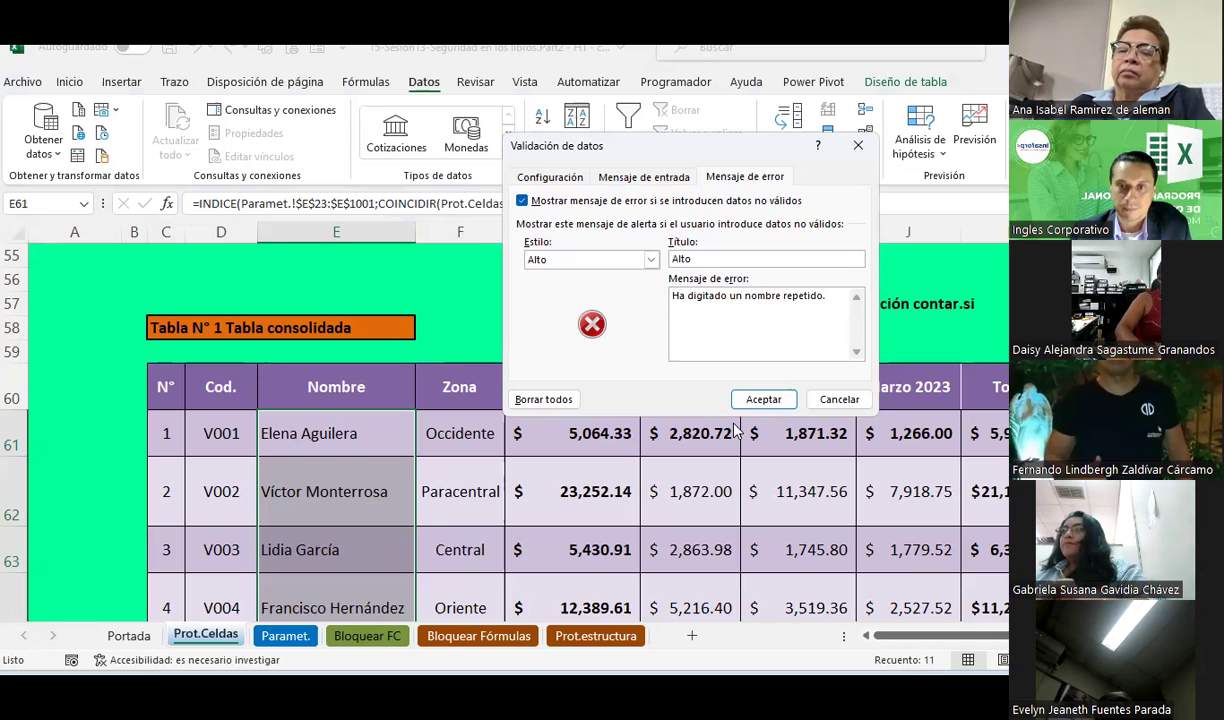
pyautogui.click(762, 400)
pyautogui.click(381, 470)
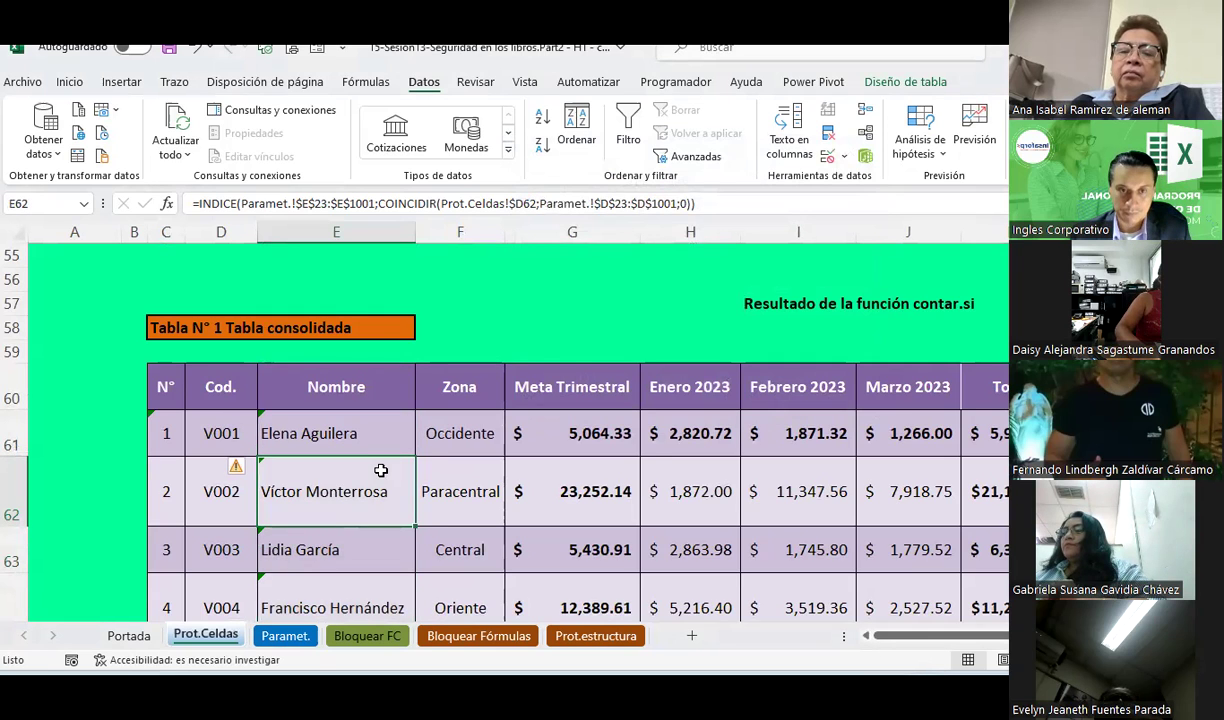
pyautogui.write('ho')
pyautogui.press('Return')
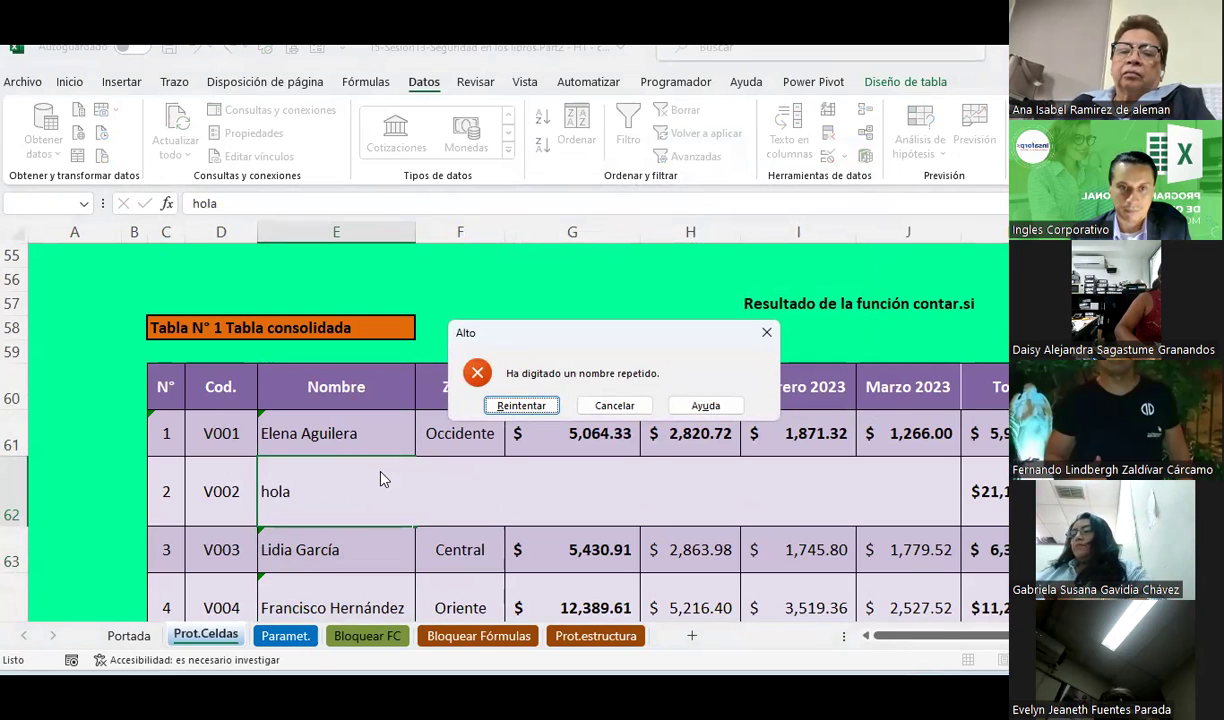
pyautogui.press('Escape')
pyautogui.scroll(-2, 381, 470)
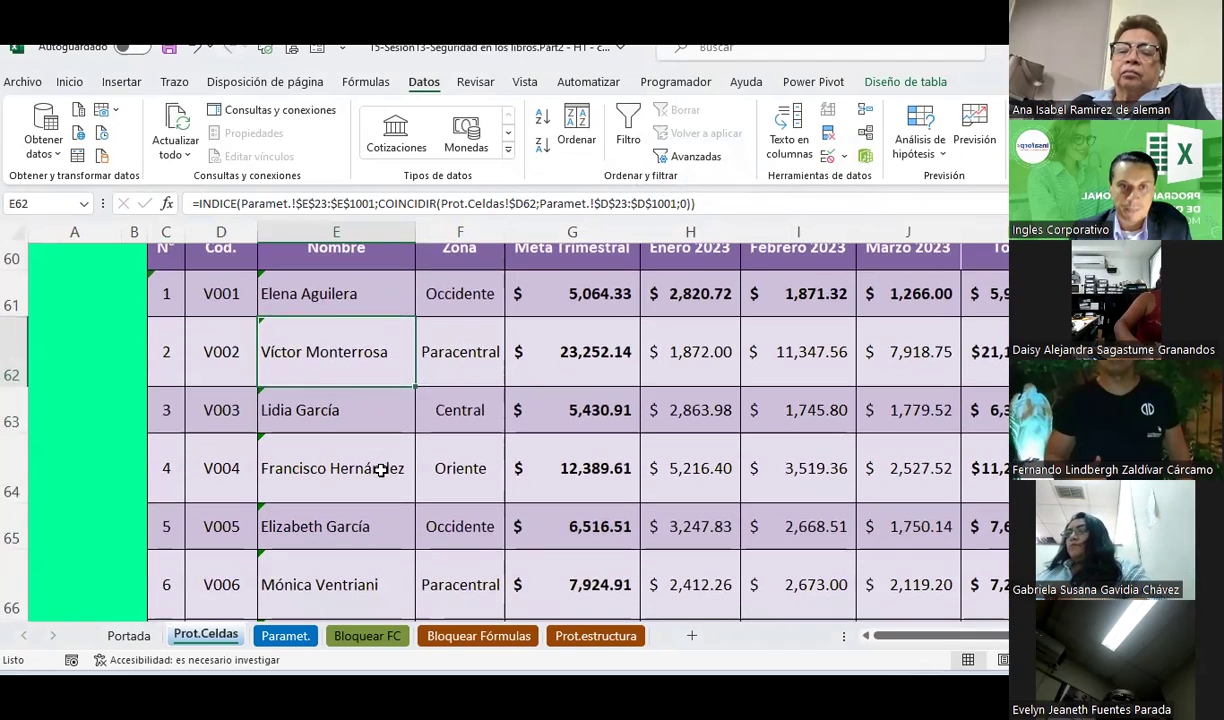
pyautogui.moveTo(320, 300)
pyautogui.mouseDown()
pyautogui.moveTo(341, 633)
pyautogui.moveTo(338, 566)
pyautogui.mouseUp()
pyautogui.click(847, 159)
pyautogui.click(880, 175)
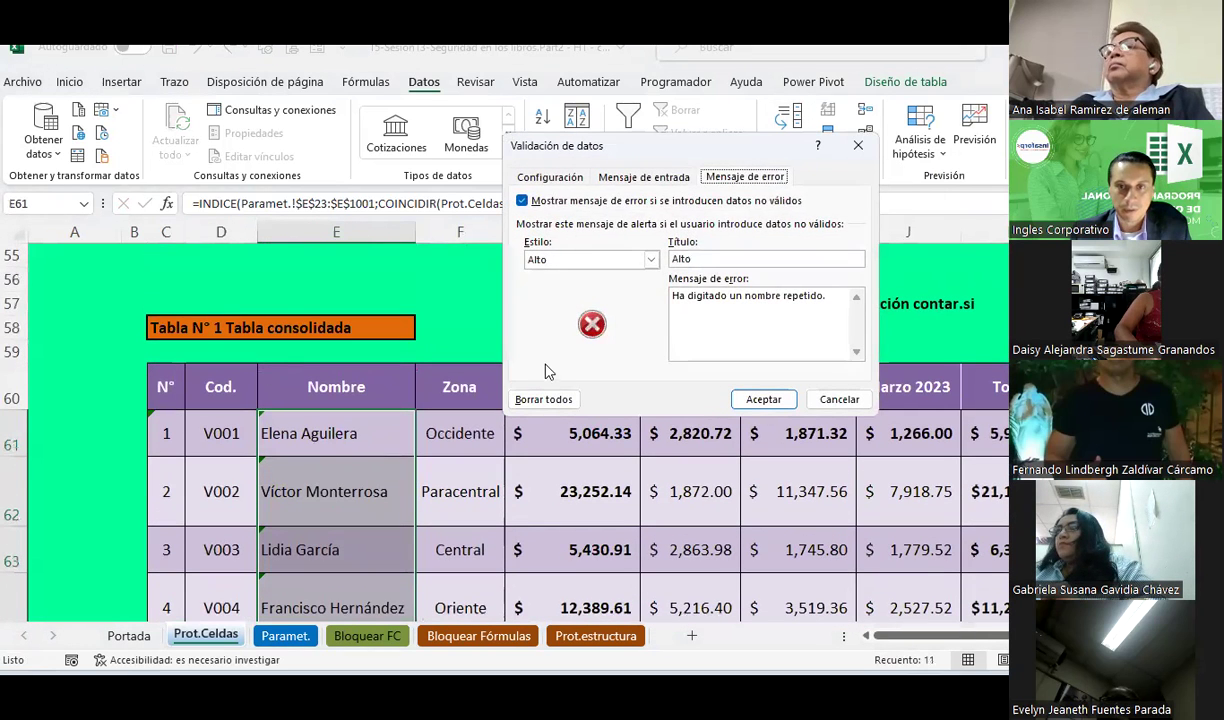
pyautogui.click(576, 178)
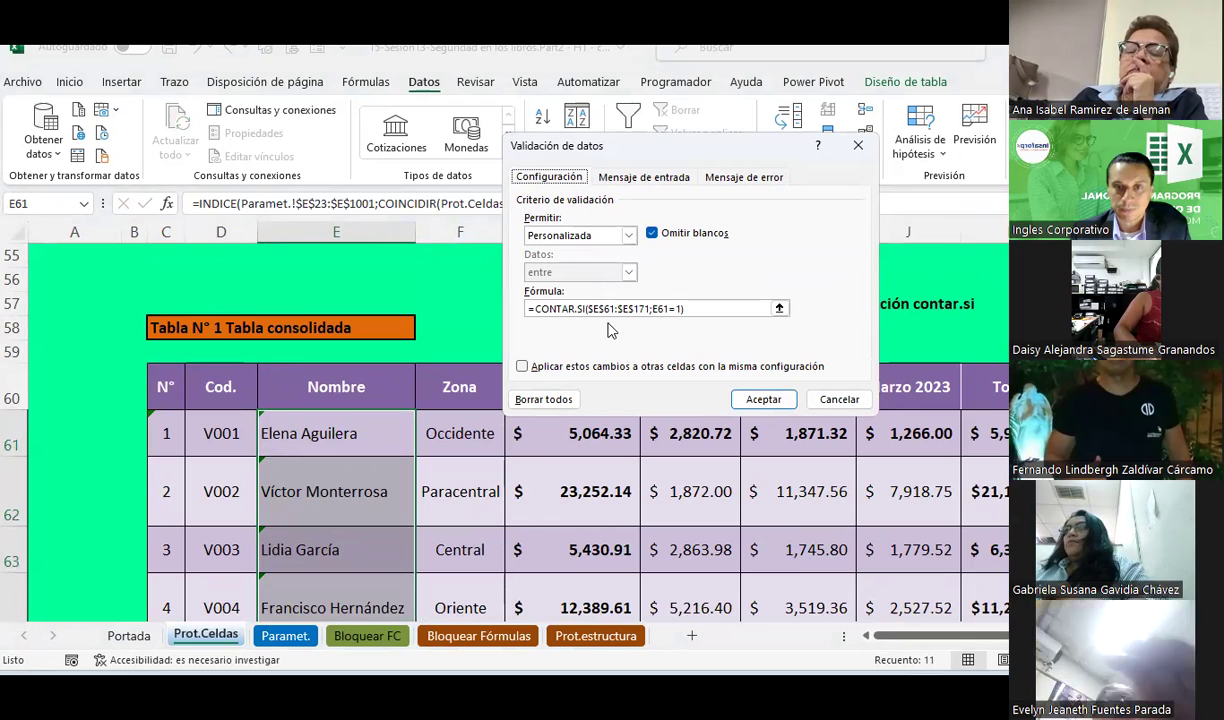
pyautogui.press('Return')
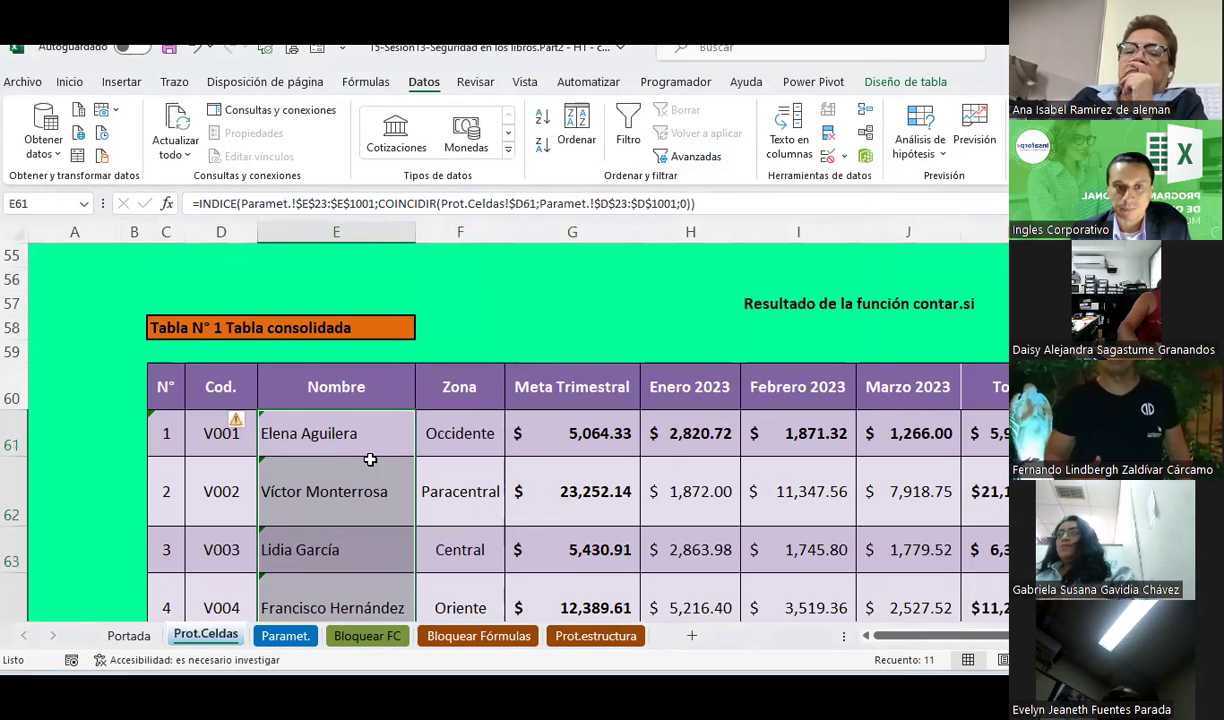
pyautogui.click(350, 502)
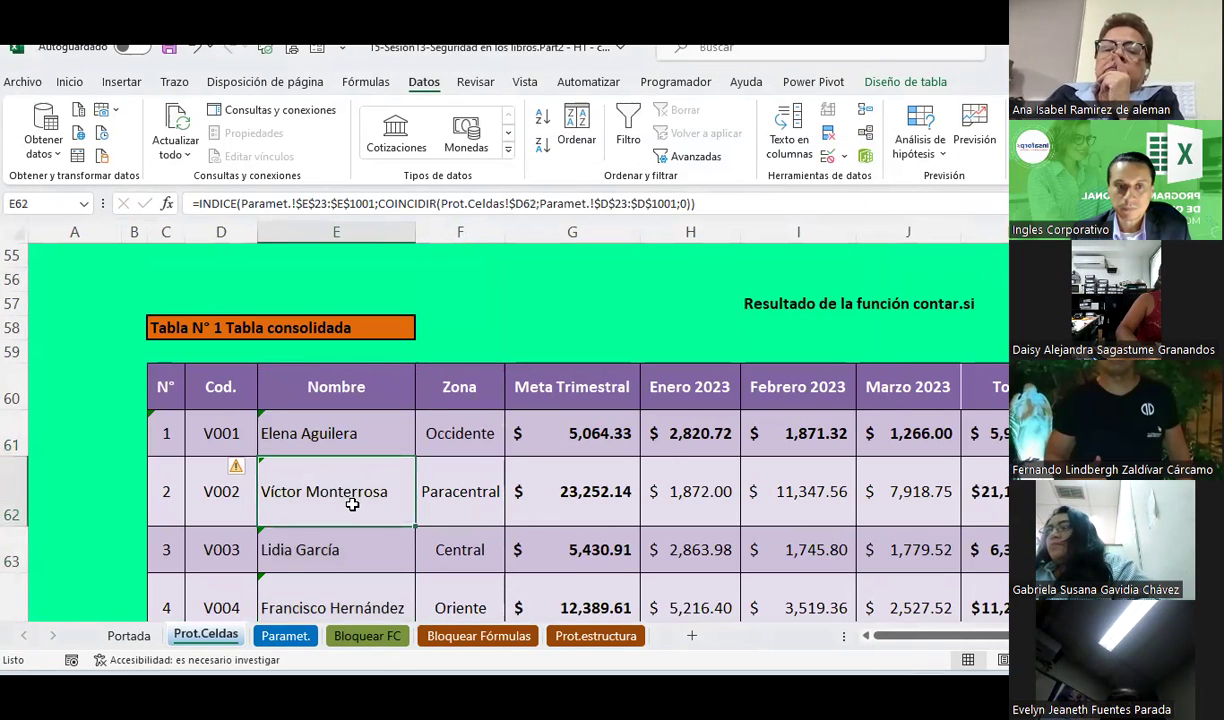
pyautogui.write('Hol')
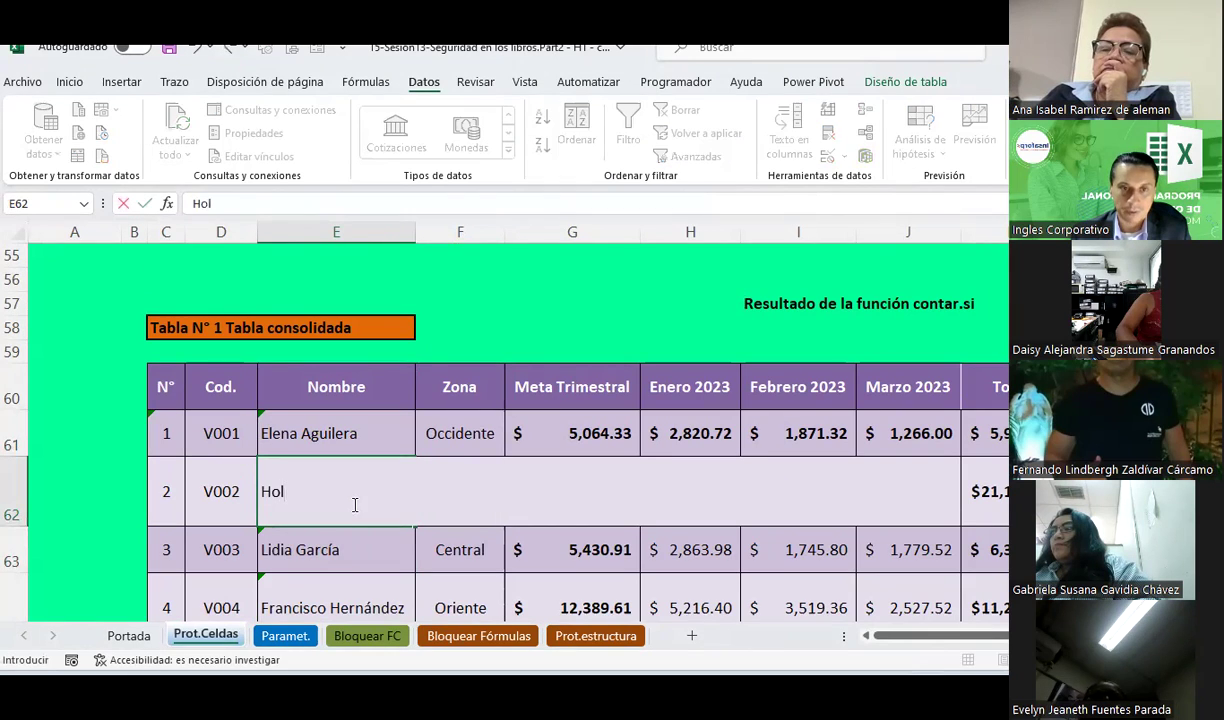
pyautogui.write('a')
pyautogui.press('Return')
pyautogui.press('Tab')
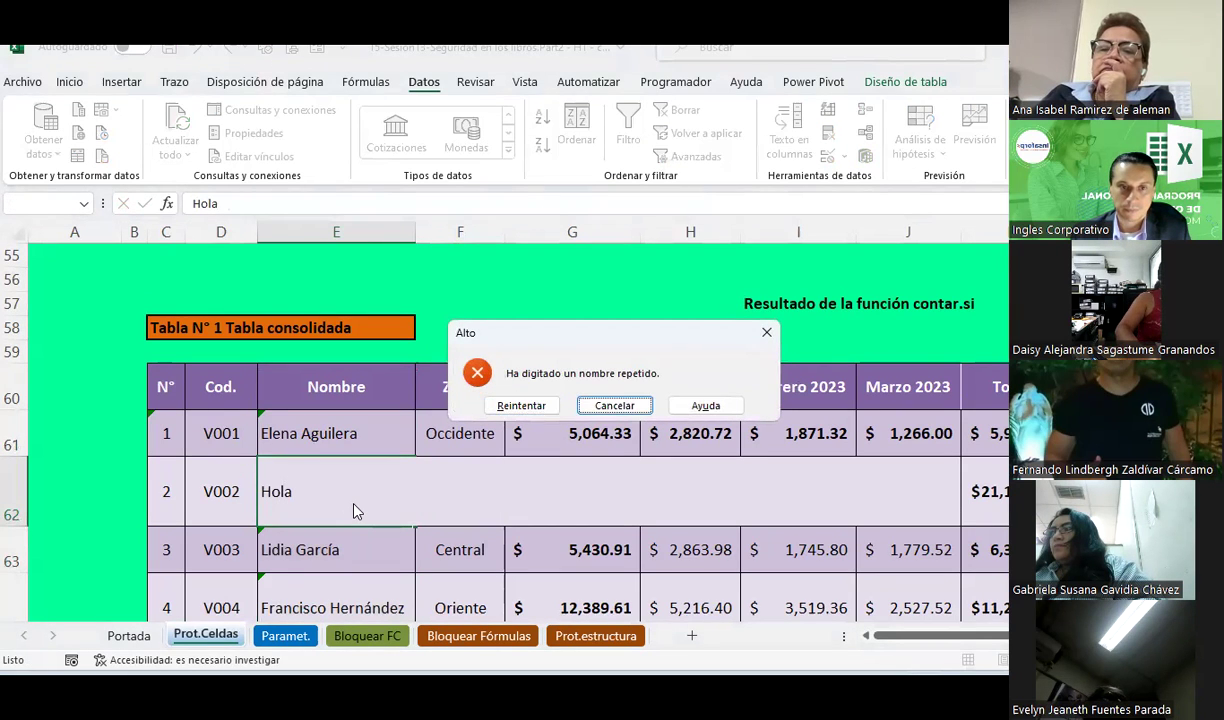
pyautogui.press('Return')
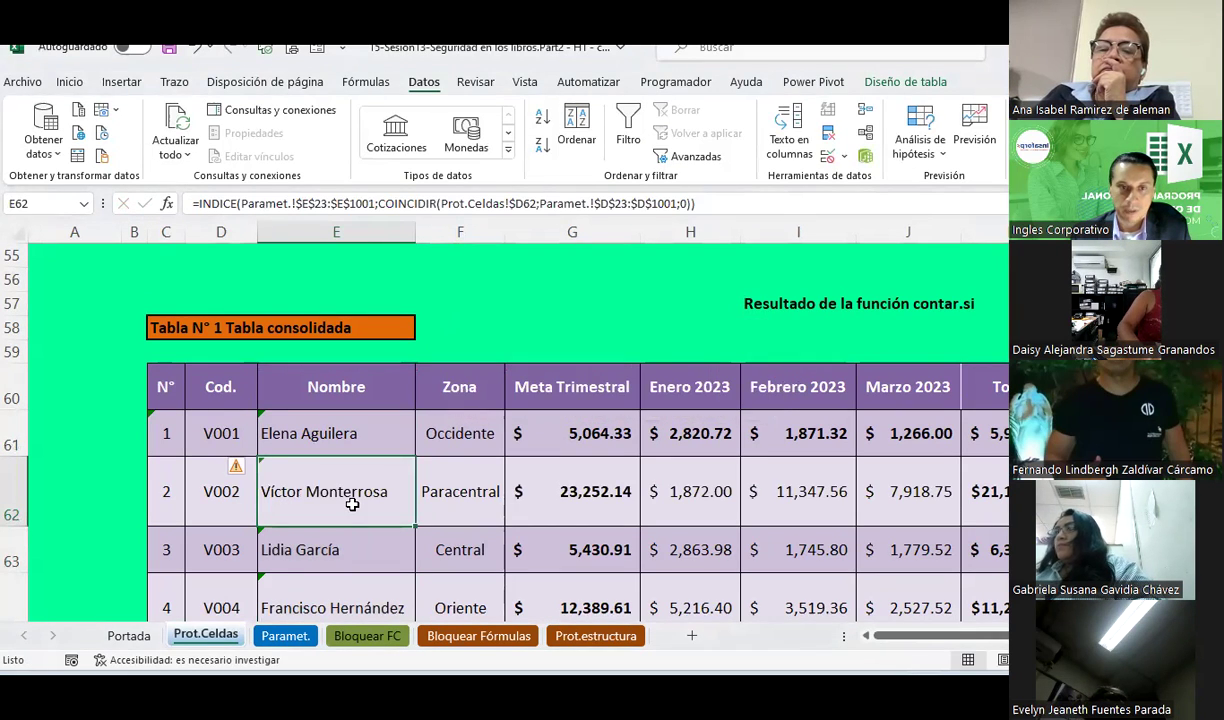
pyautogui.press('Up')
pyautogui.press('Up')
pyautogui.press('Down')
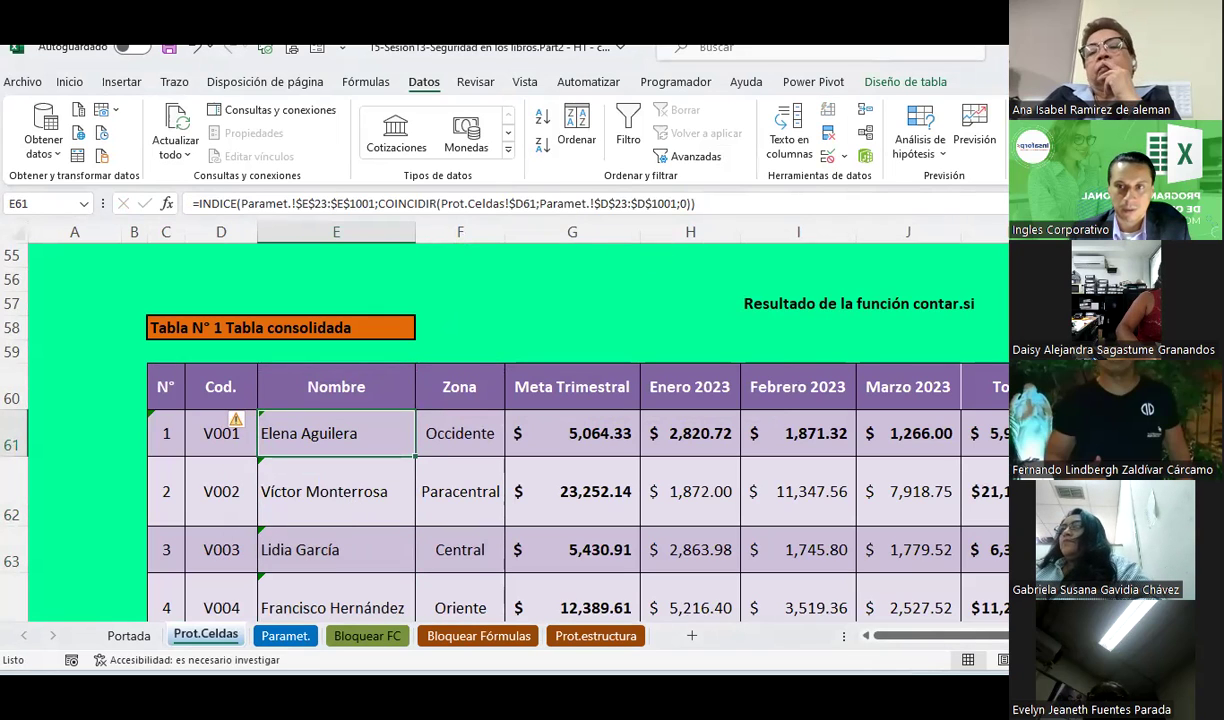
pyautogui.click(1110, 303)
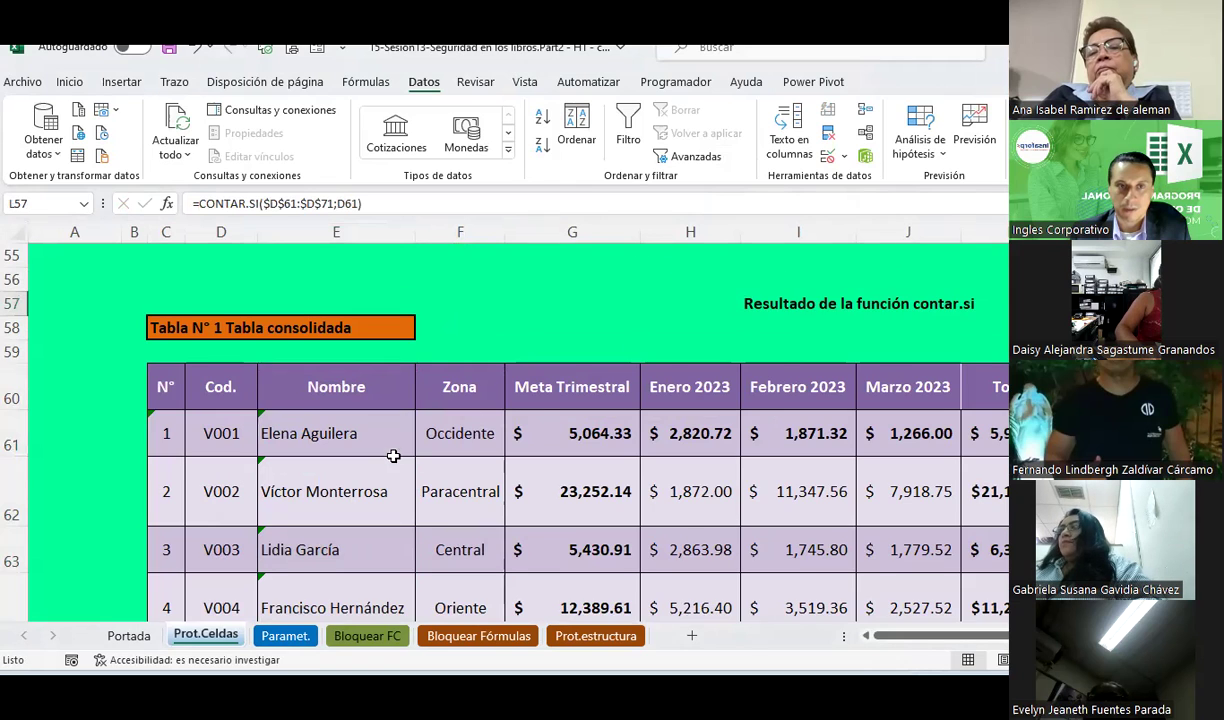
pyautogui.scroll(-1, 393, 456)
pyautogui.click(348, 375)
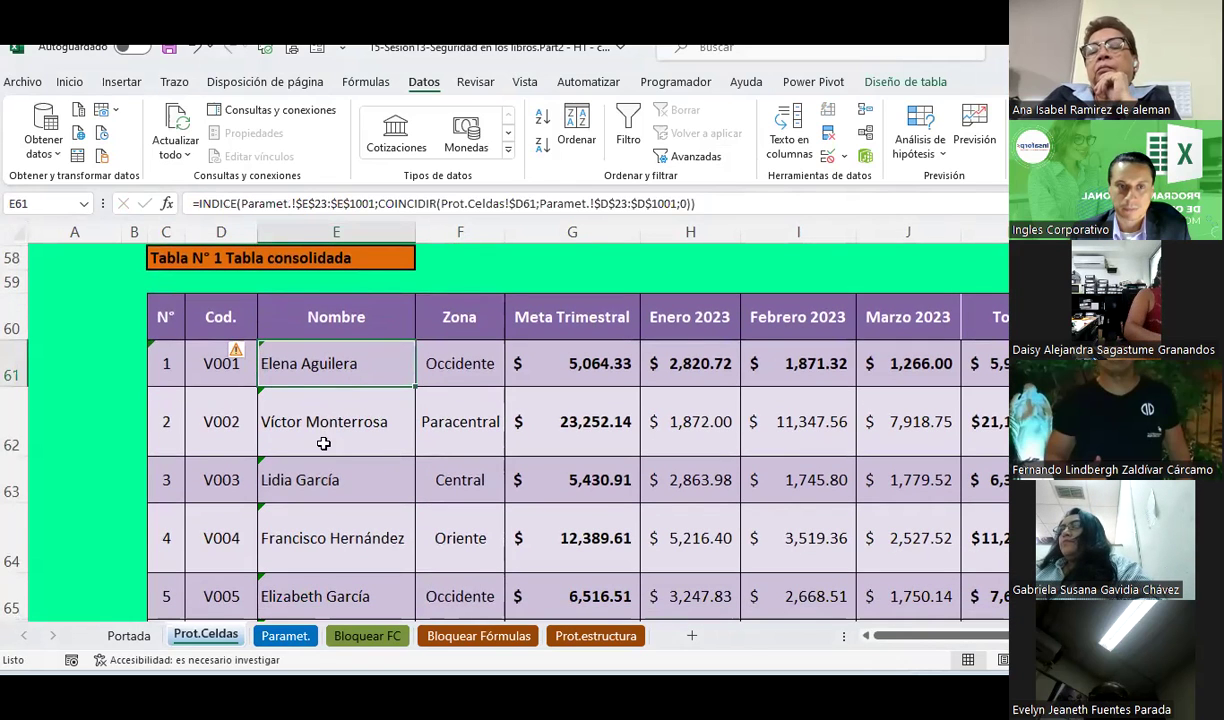
pyautogui.moveTo(327, 361); pyautogui.dragTo(325, 577)
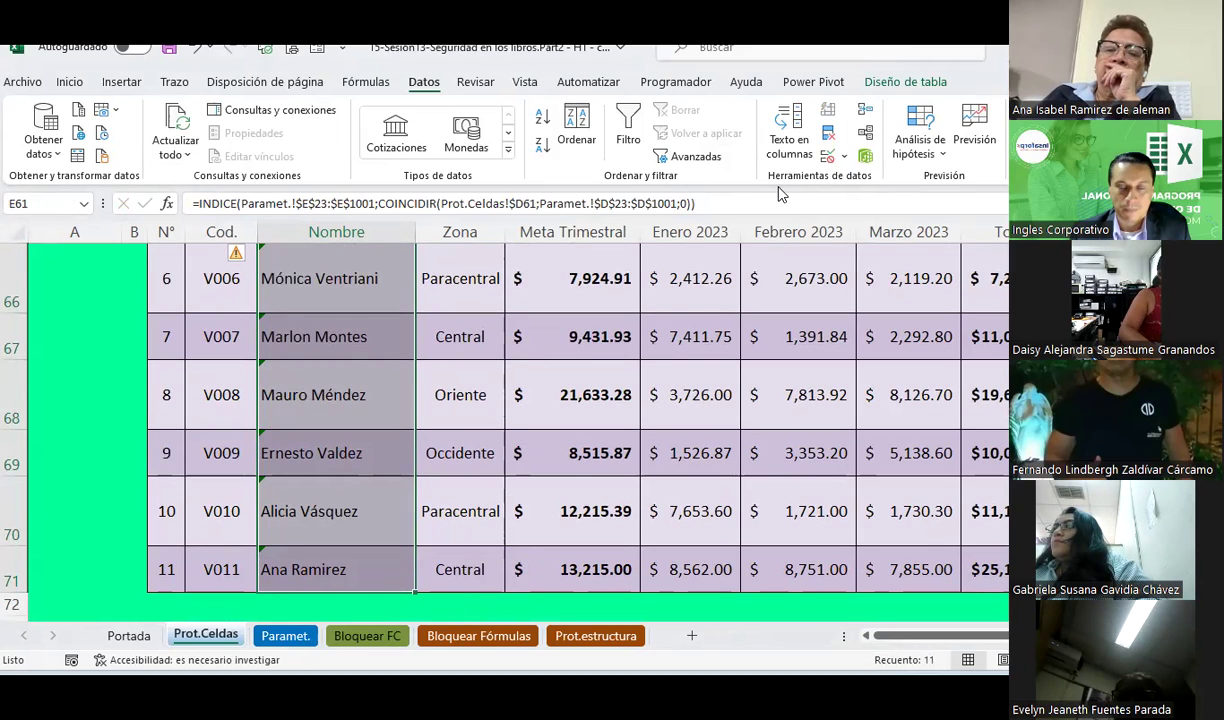
# - Unlock the selected Nombre cells through Formato de celdas protection
pyautogui.rightClick(365, 328)
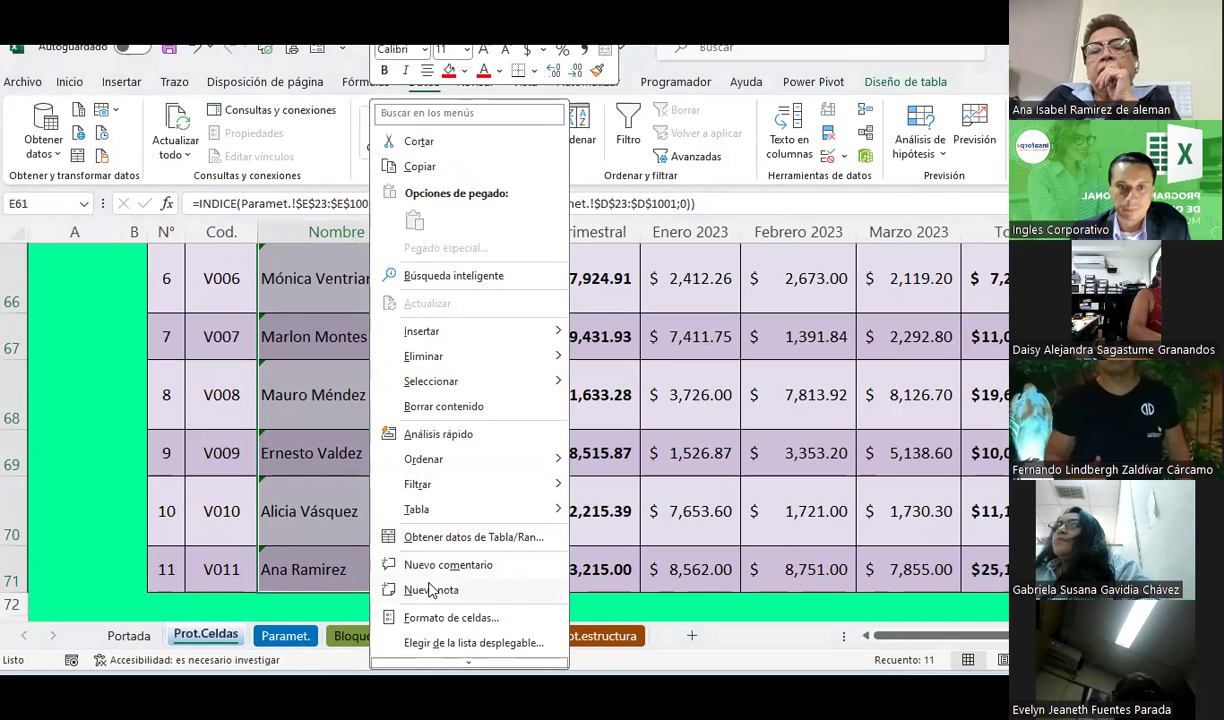
pyautogui.click(433, 618)
pyautogui.click(505, 274)
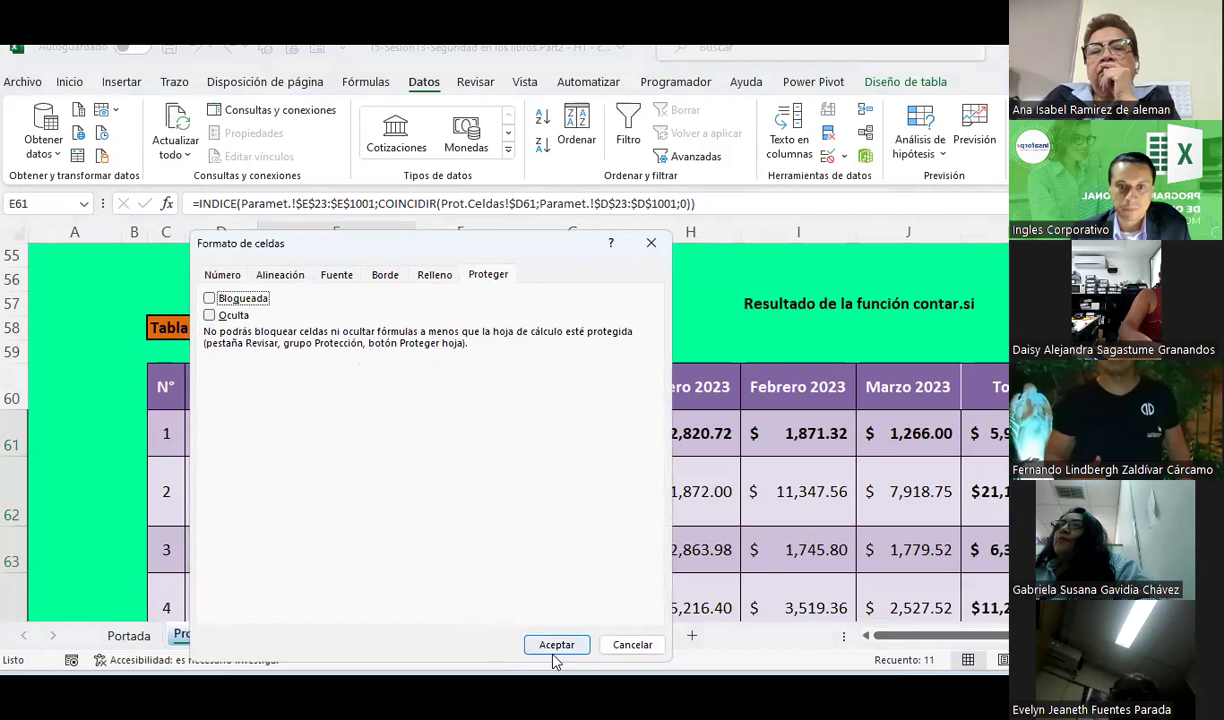
pyautogui.click(556, 644)
pyautogui.click(460, 549)
# - Test E61 with the entry 'q' and cancel the rejection
pyautogui.click(336, 438)
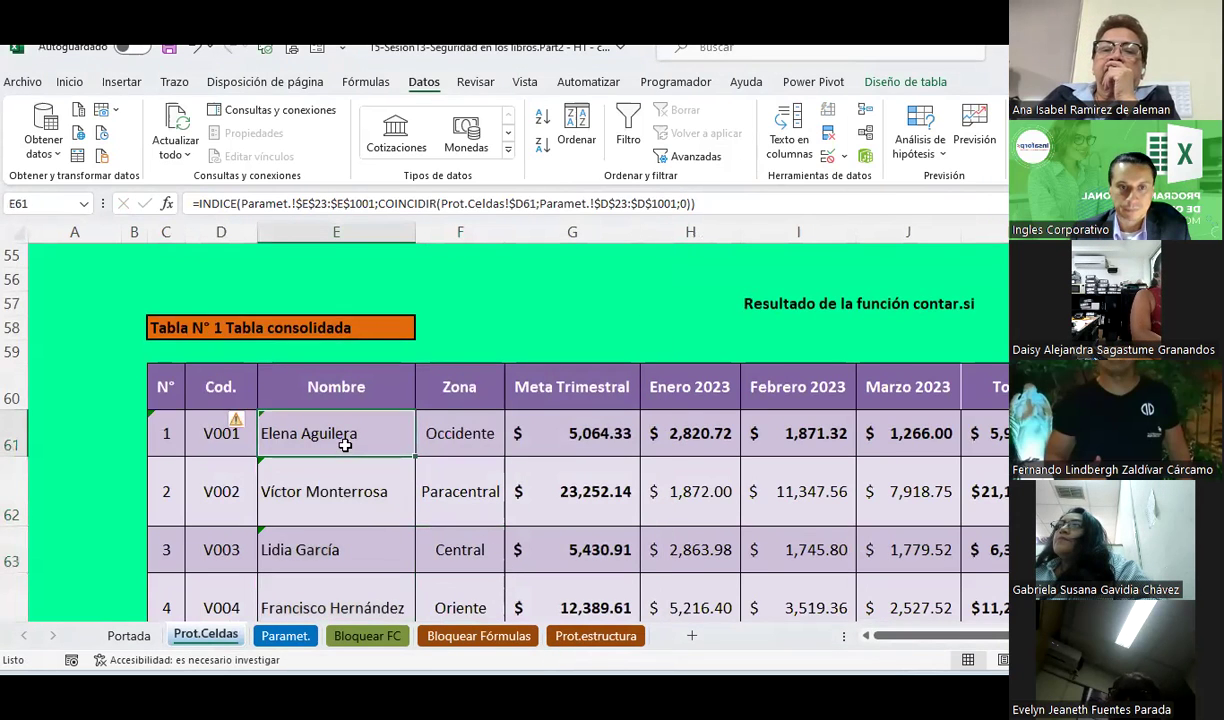
pyautogui.write('q')
pyautogui.press('Return')
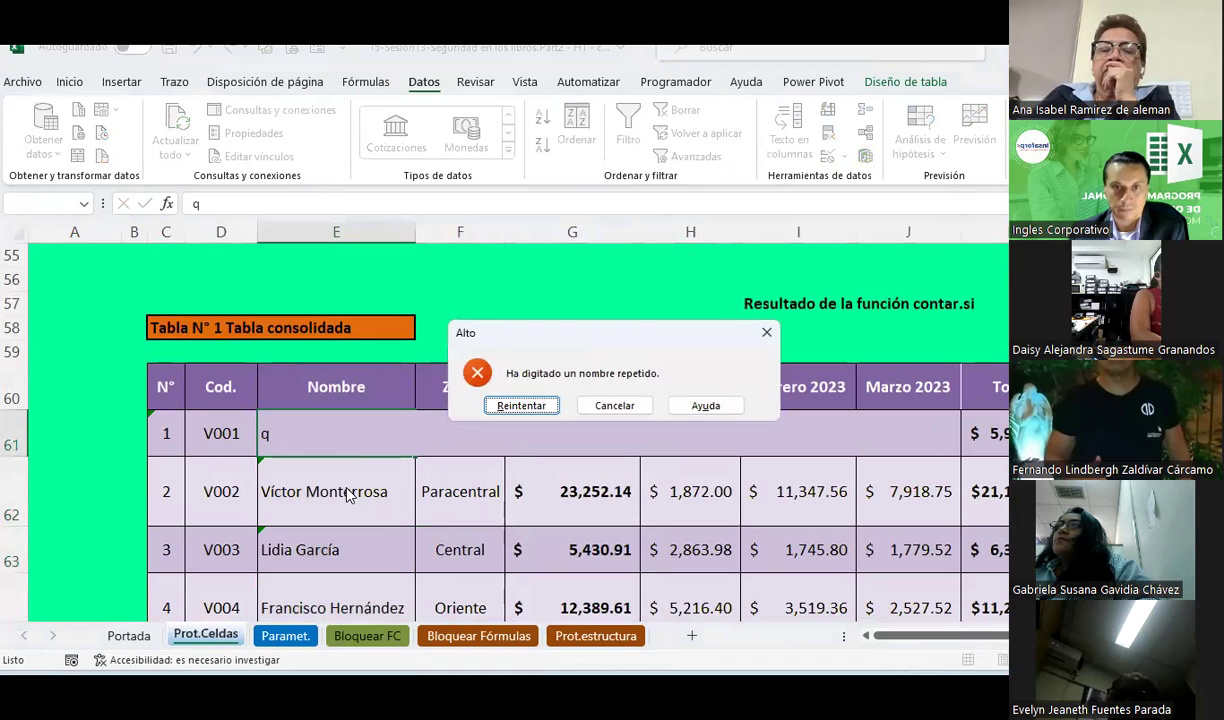
pyautogui.click(612, 404)
# - Reselect the Nombre cells and review their Data Validation settings without changes
pyautogui.moveTo(388, 434); pyautogui.dragTo(340, 605)
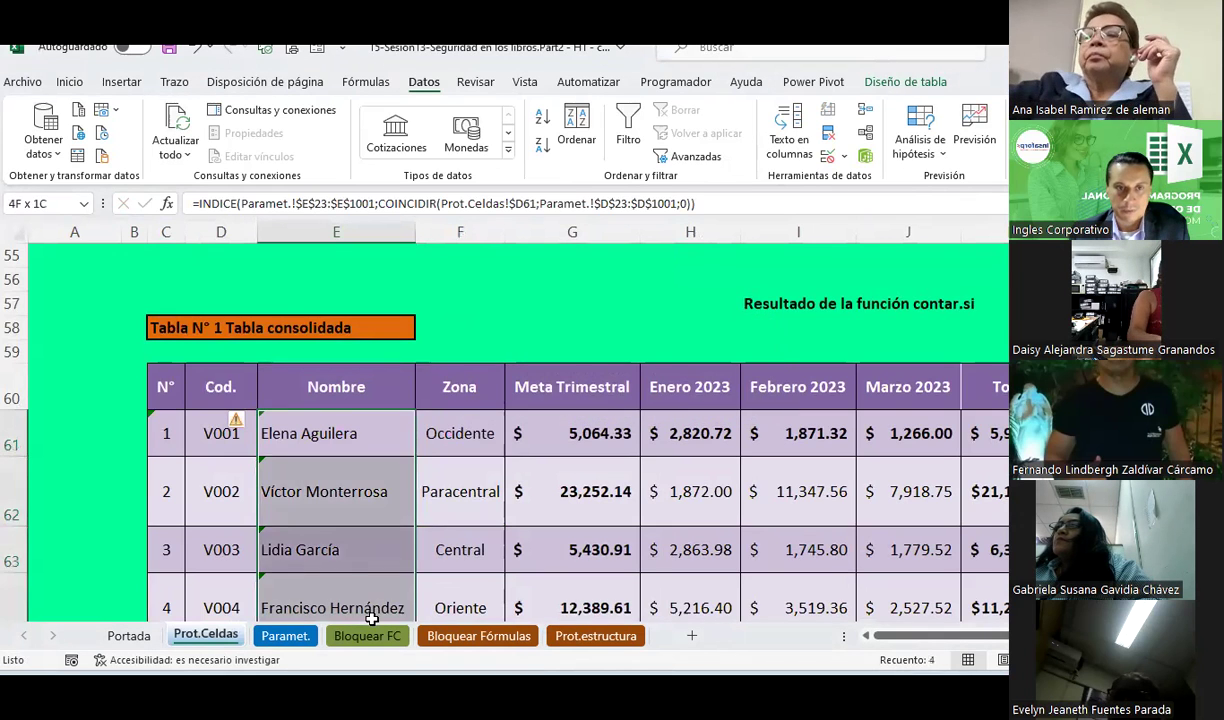
pyautogui.scroll(-1, 340, 600)
pyautogui.click(237, 352)
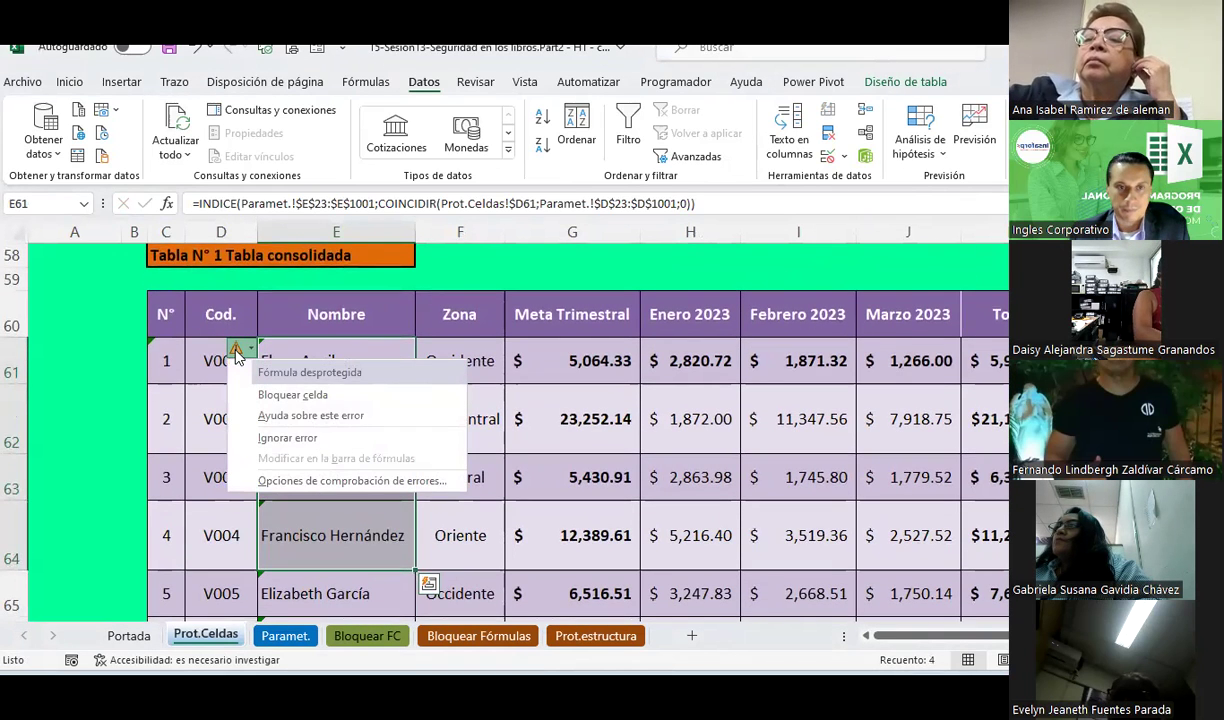
pyautogui.click(320, 347)
pyautogui.moveTo(320, 360)
pyautogui.mouseDown()
pyautogui.moveTo(311, 657)
pyautogui.moveTo(314, 586)
pyautogui.mouseUp()
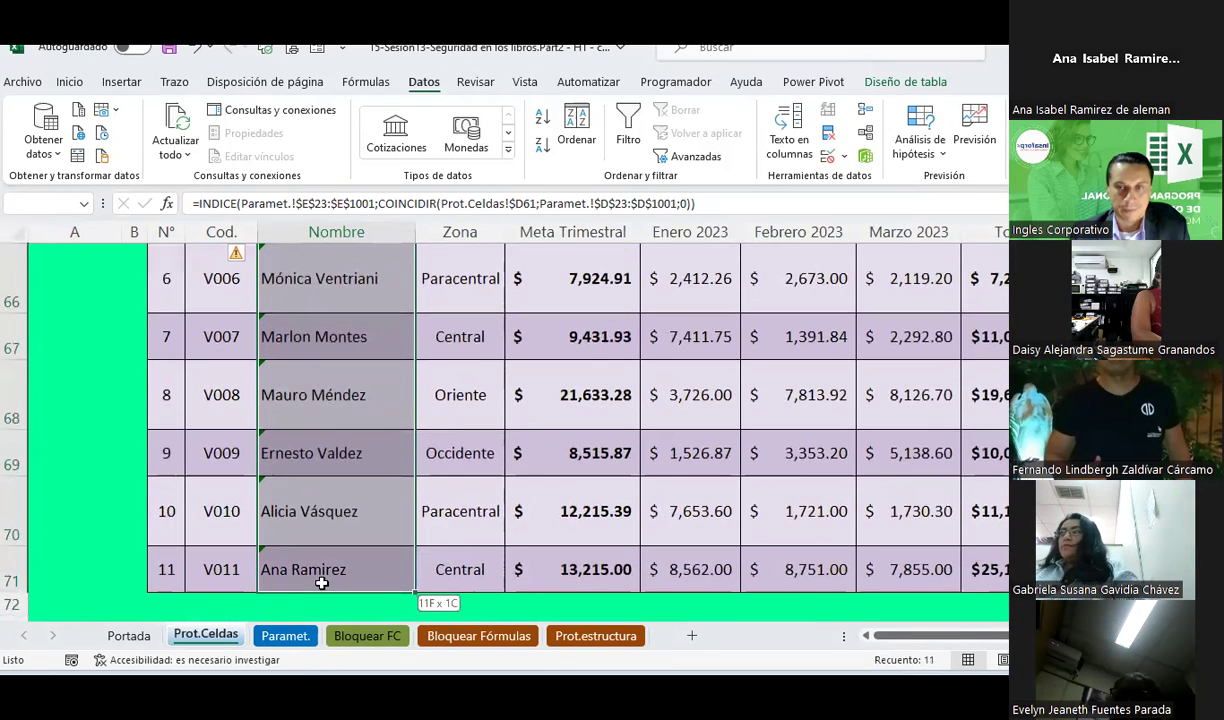
pyautogui.click(843, 156)
pyautogui.click(860, 181)
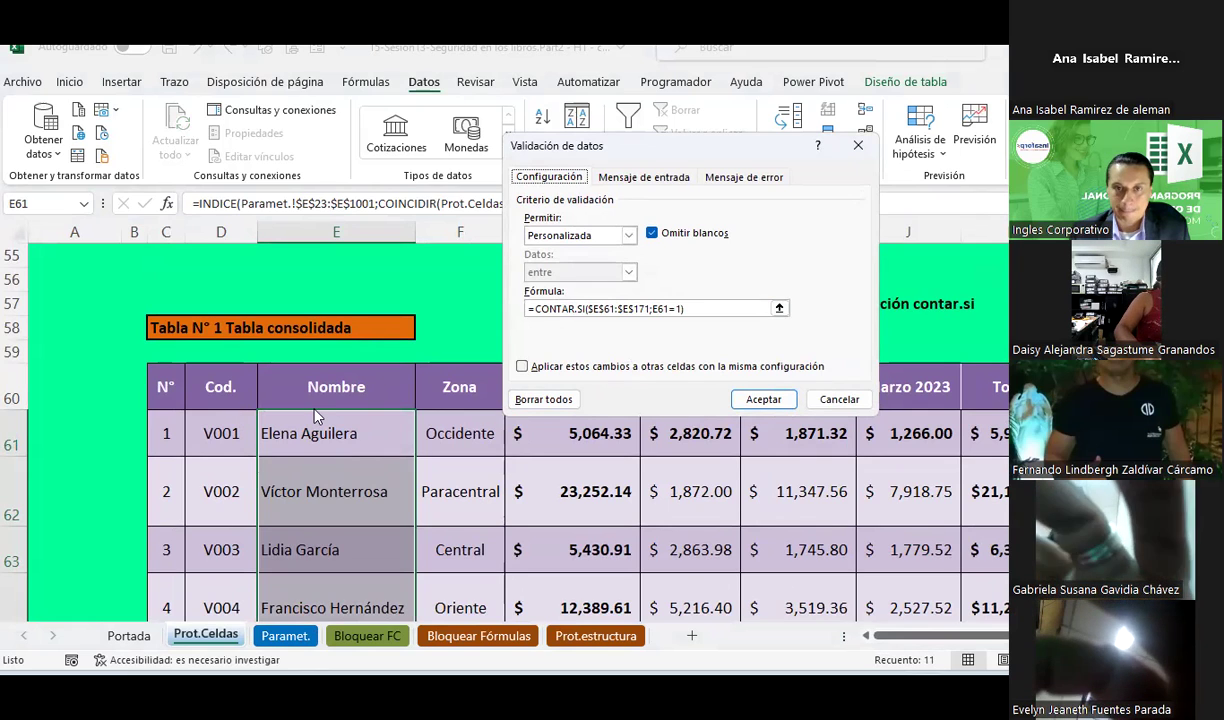
pyautogui.click(826, 400)
# - Test another name cell with a partial name and 'e', cancelling each rejected entry
pyautogui.scroll(-3, 277, 427)
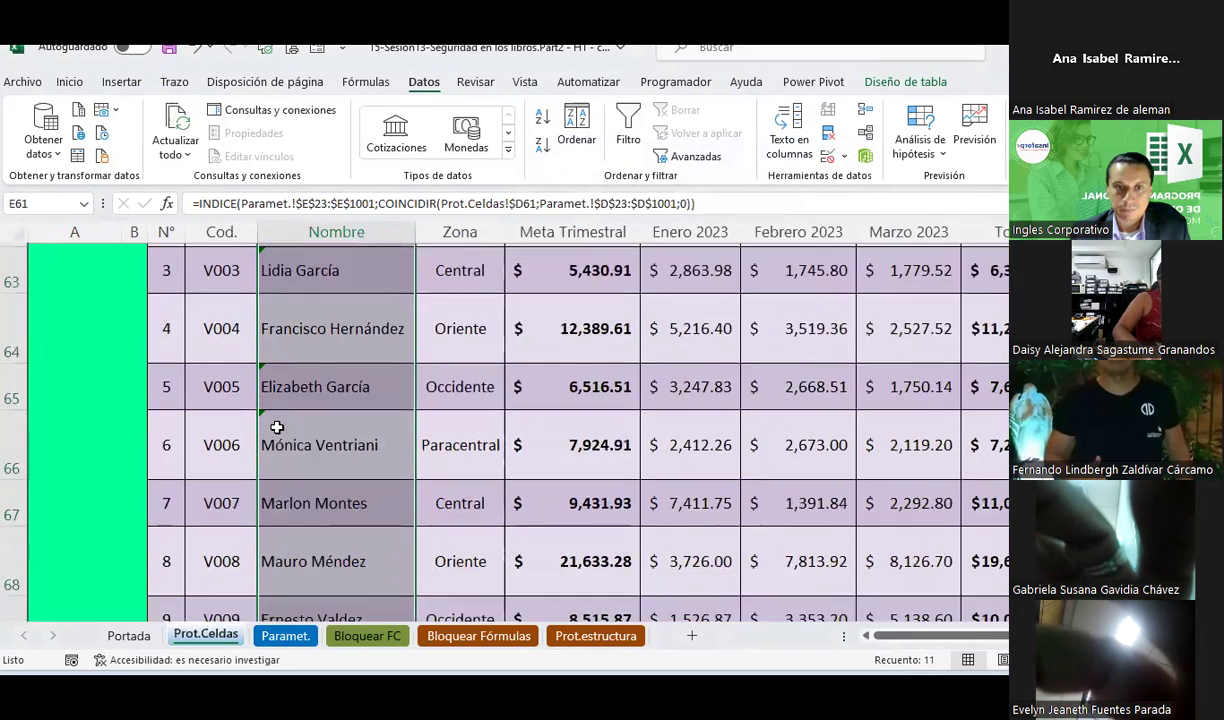
pyautogui.scroll(-2, 277, 427)
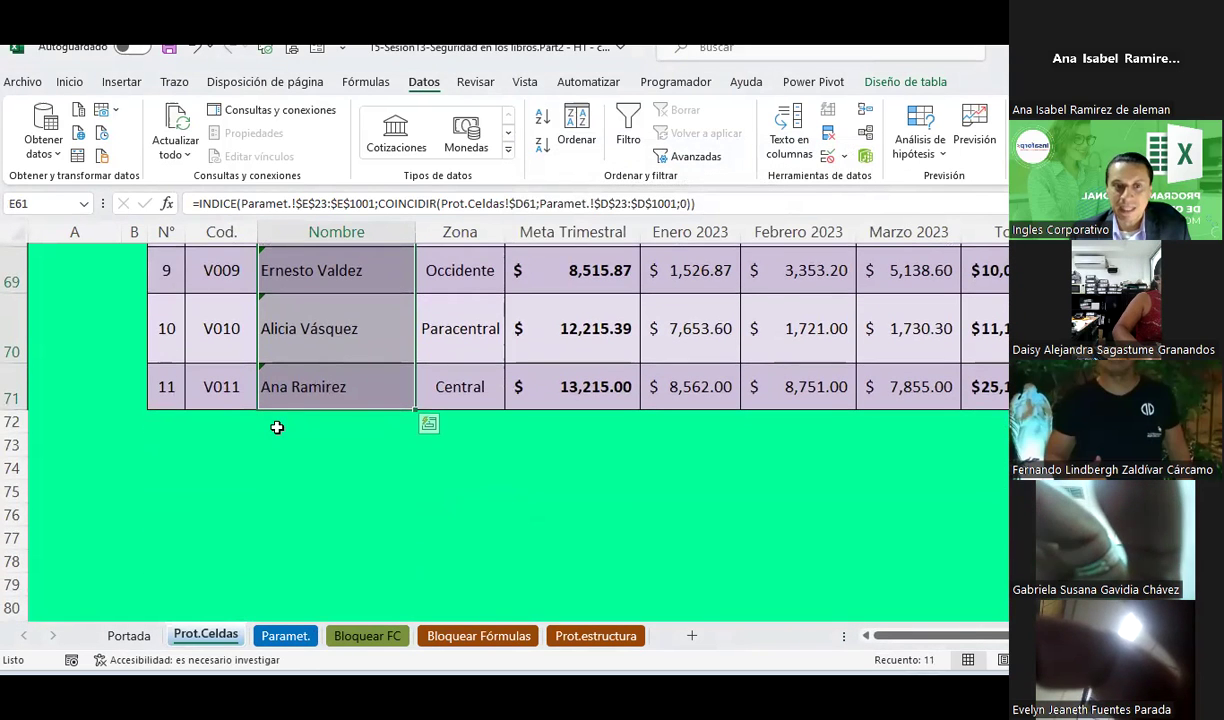
pyautogui.click(323, 379)
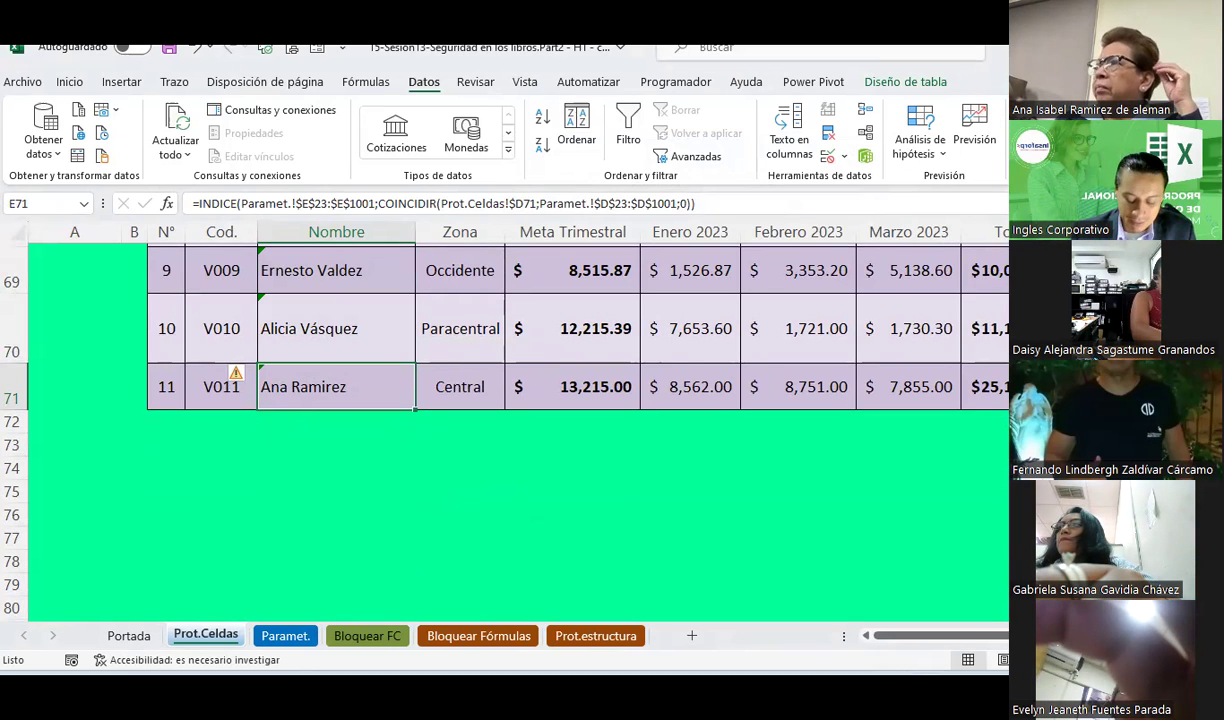
pyautogui.write('Ana')
pyautogui.press('BackSpace')
pyautogui.press('BackSpace')
pyautogui.write('NA')
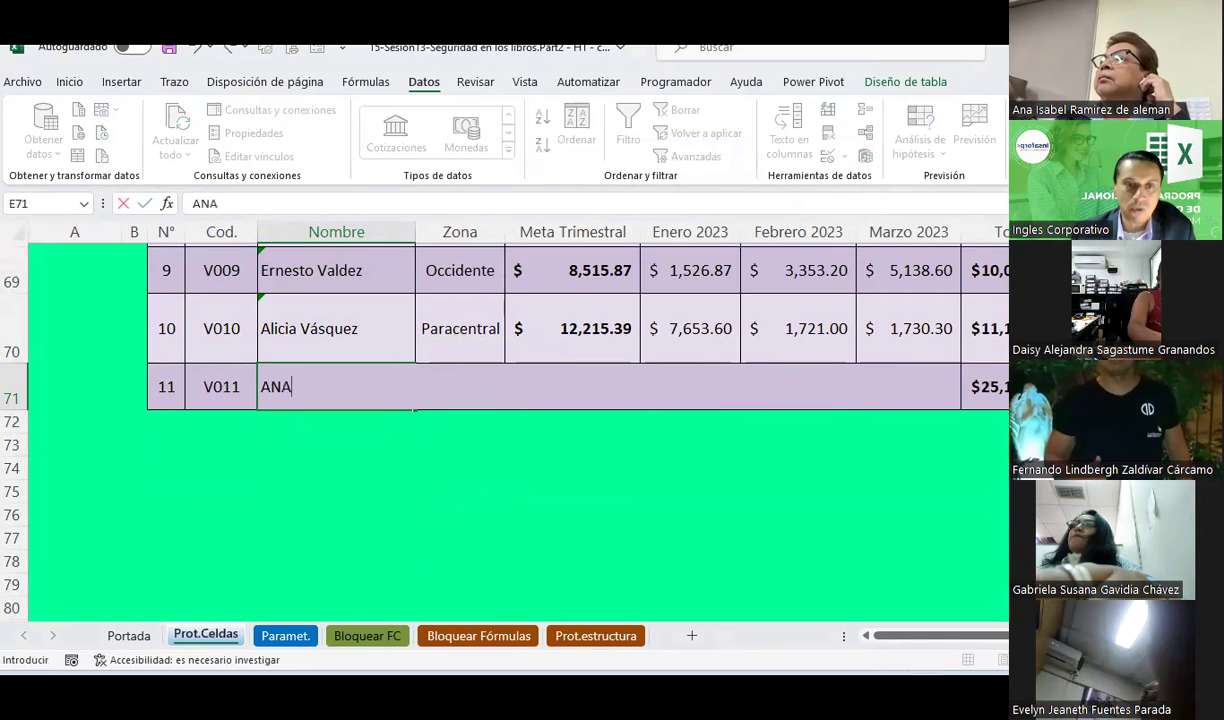
pyautogui.press('Return')
pyautogui.press('Escape')
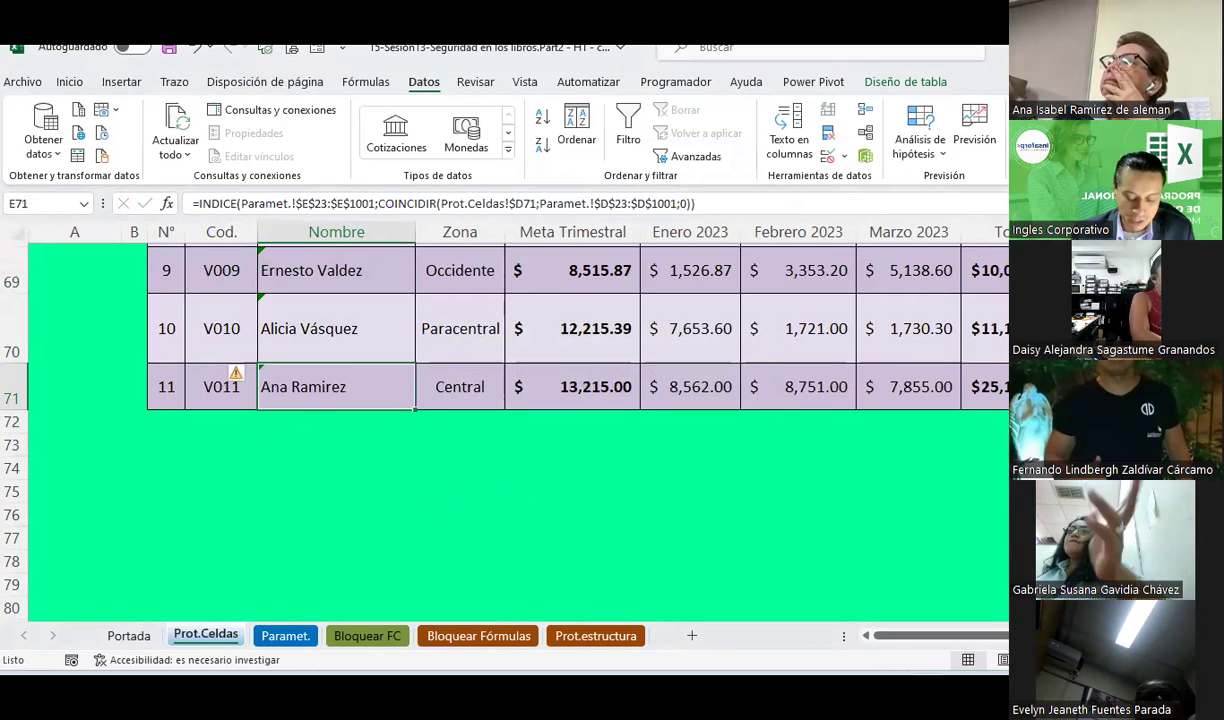
pyautogui.write('excel')
pyautogui.press('Return')
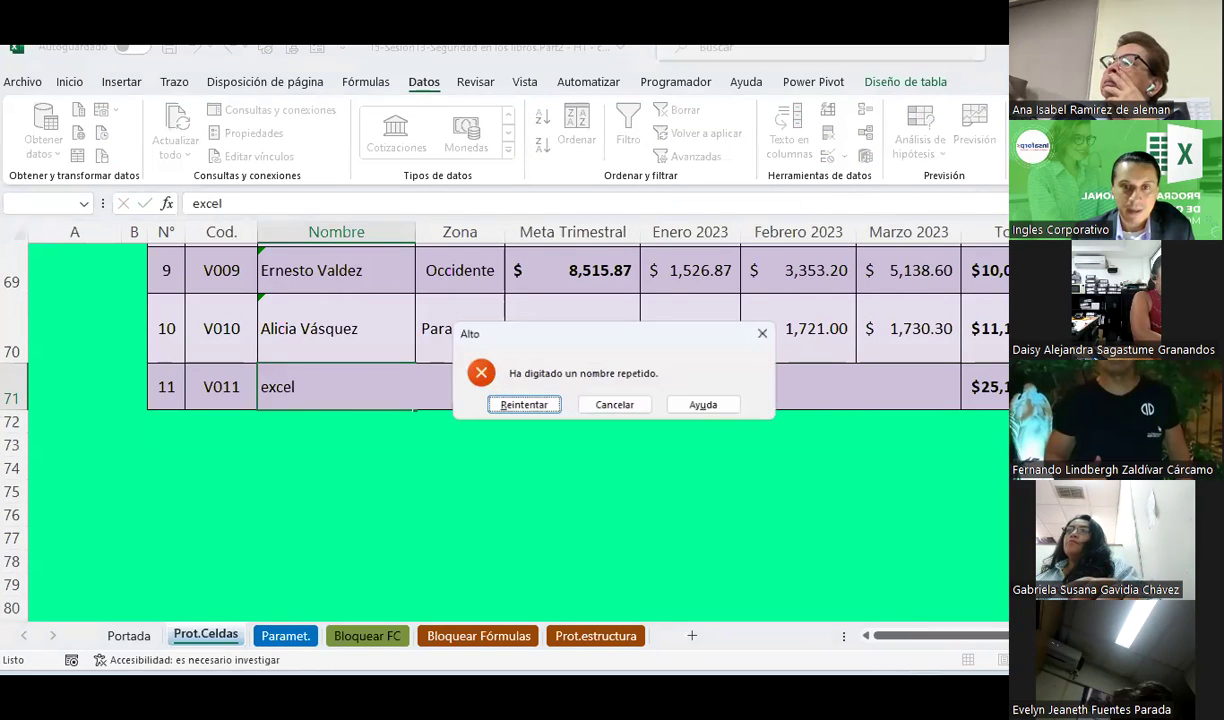
pyautogui.press('Escape')
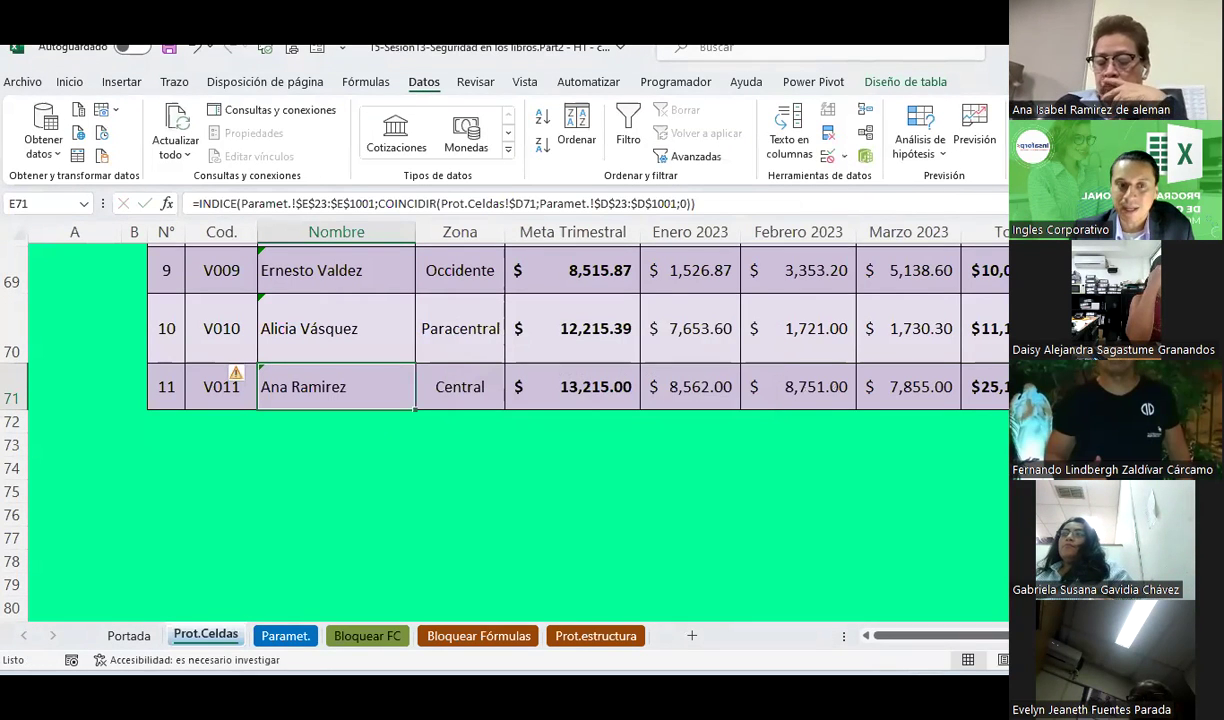
# - Select the whole sheet and unlock all cells via Inicio > Formato > Bloquear celda
pyautogui.click(16, 232)
pyautogui.click(76, 86)
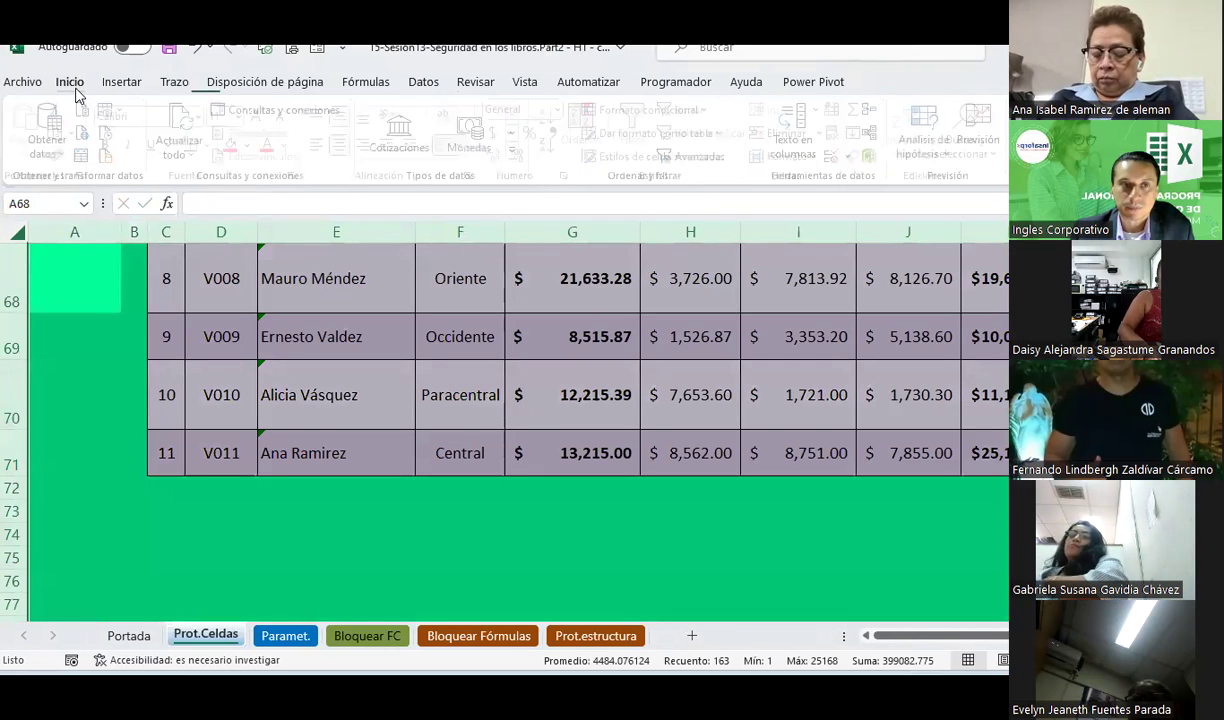
pyautogui.click(813, 160)
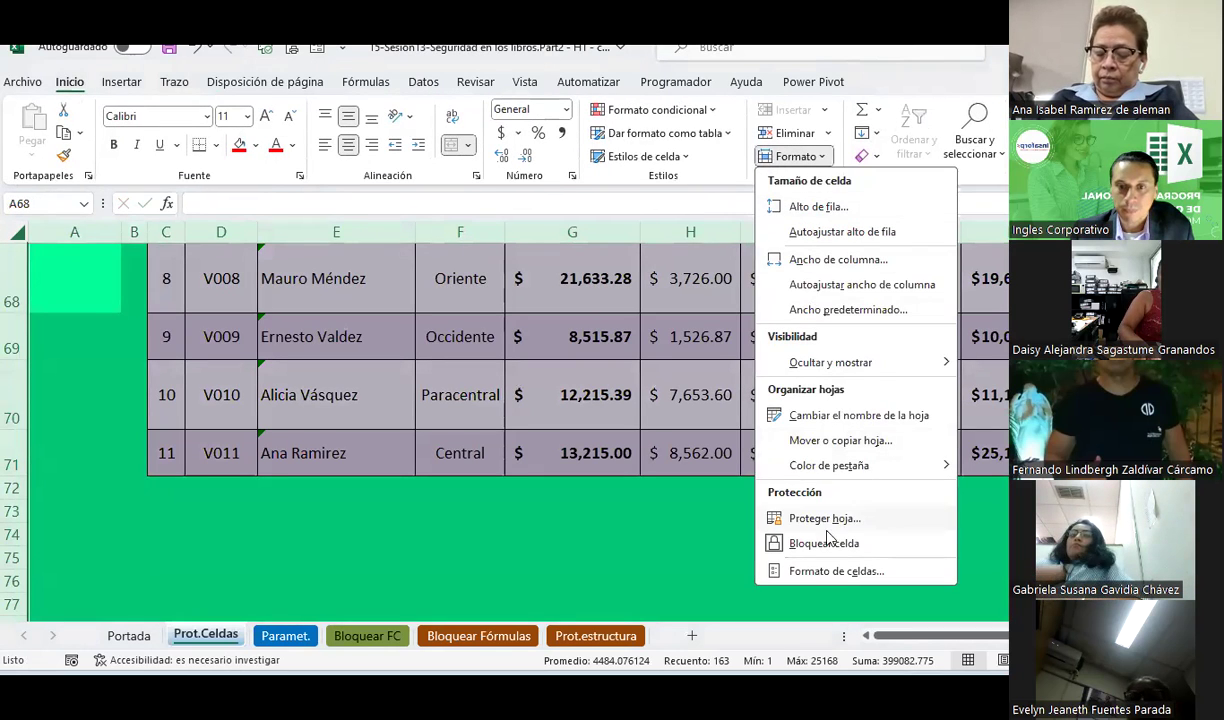
pyautogui.click(828, 520)
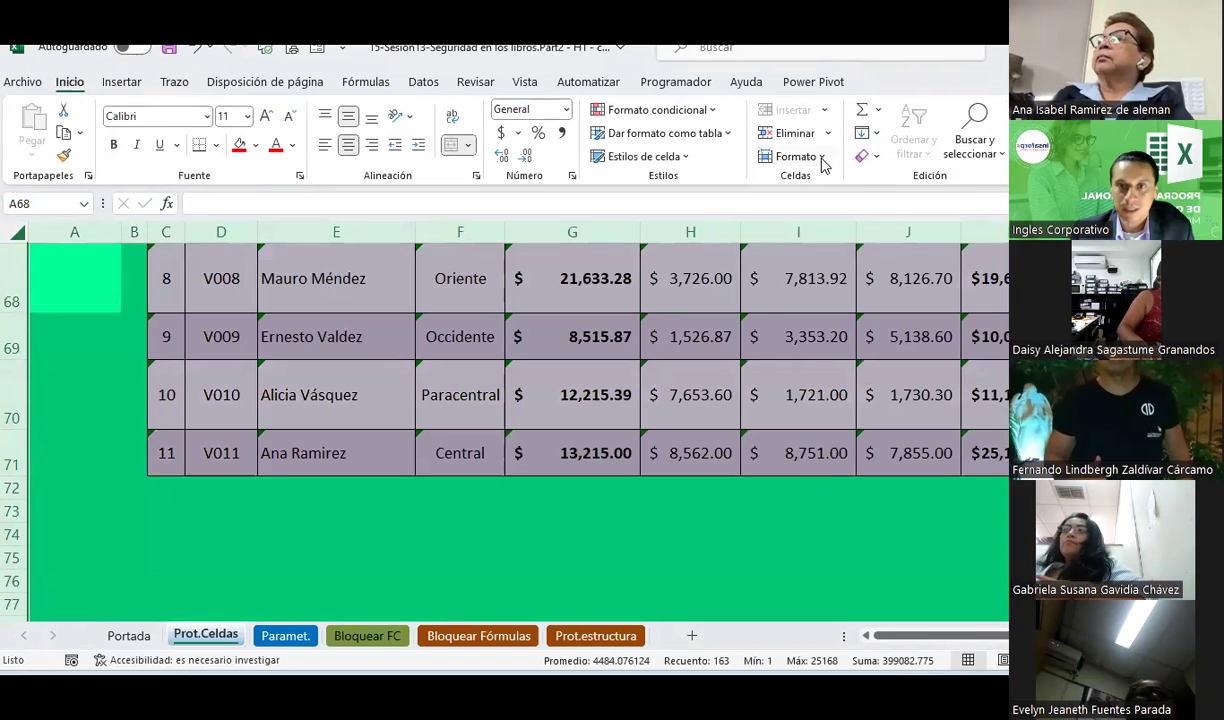
pyautogui.click(818, 158)
pyautogui.click(464, 524)
# - Confirm E66 rejects the entry 'm' and cancel the Alto message
pyautogui.scroll(2, 314, 346)
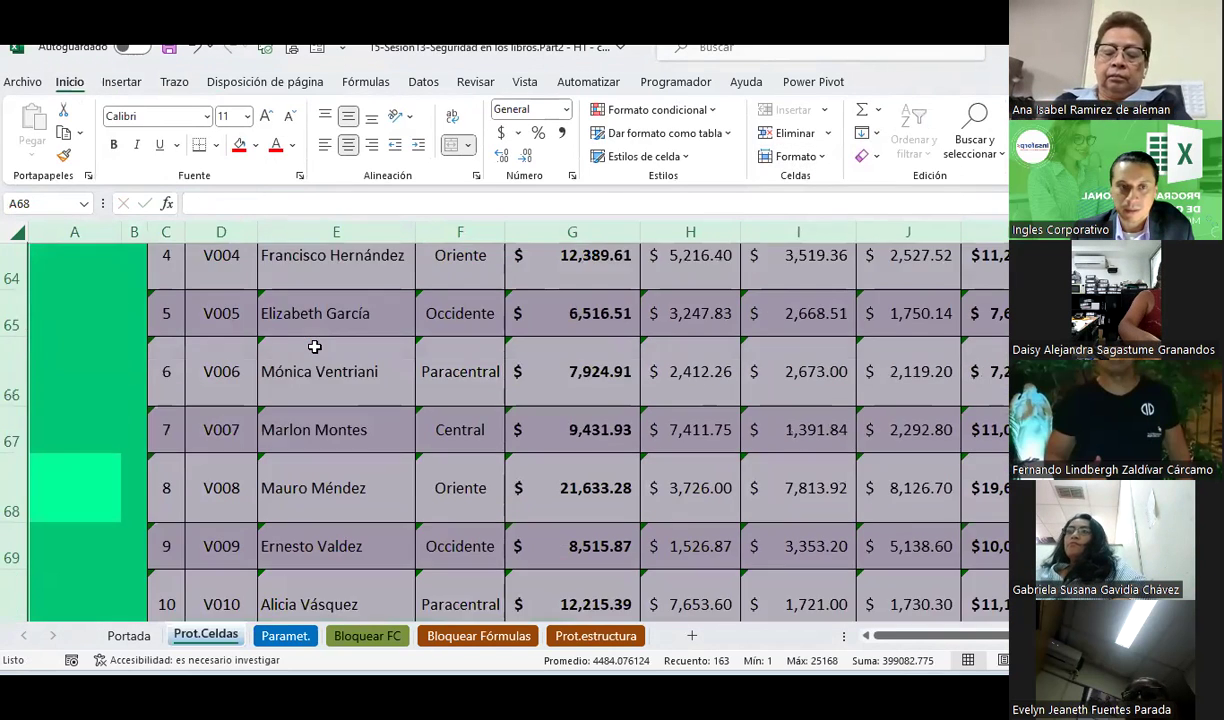
pyautogui.click(314, 347)
pyautogui.write('mÓNICA')
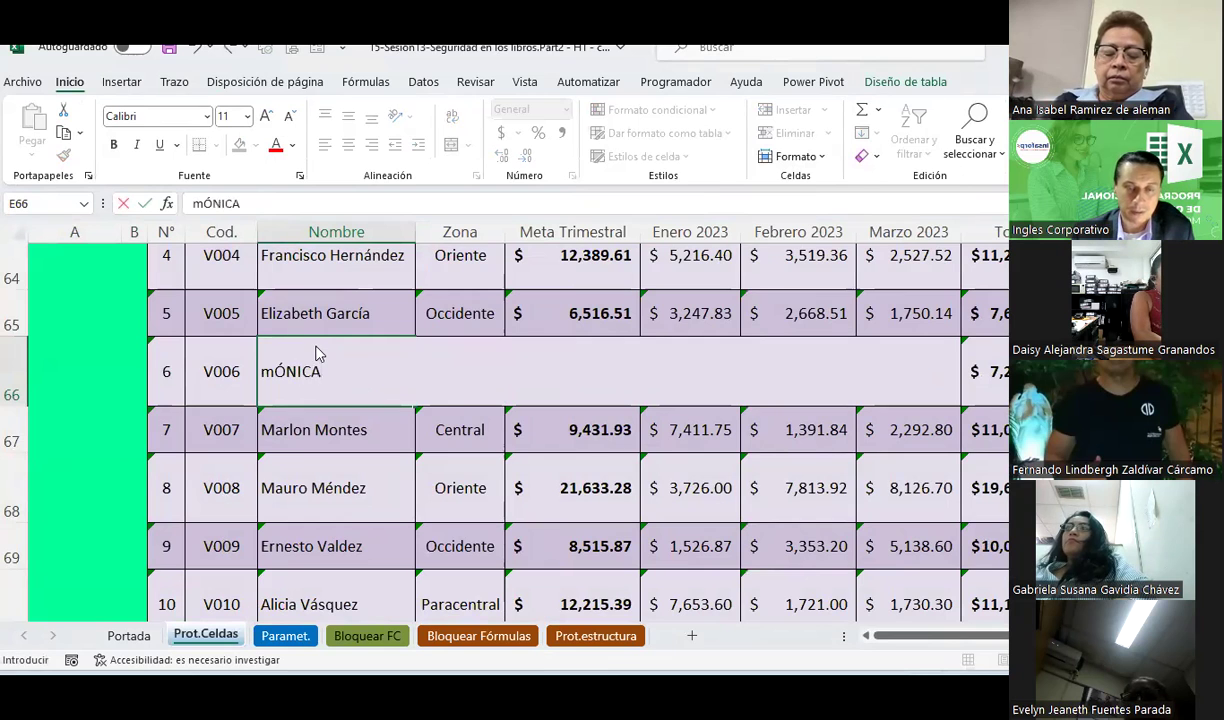
pyautogui.press('Return')
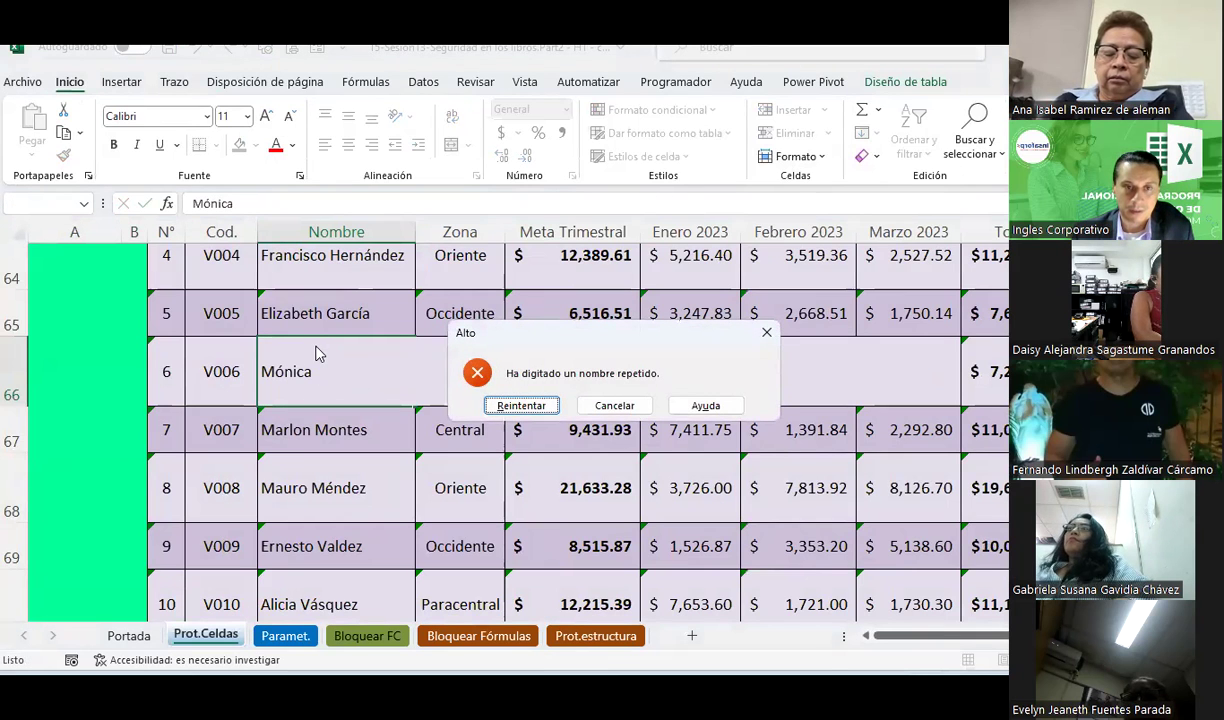
pyautogui.press('Escape')
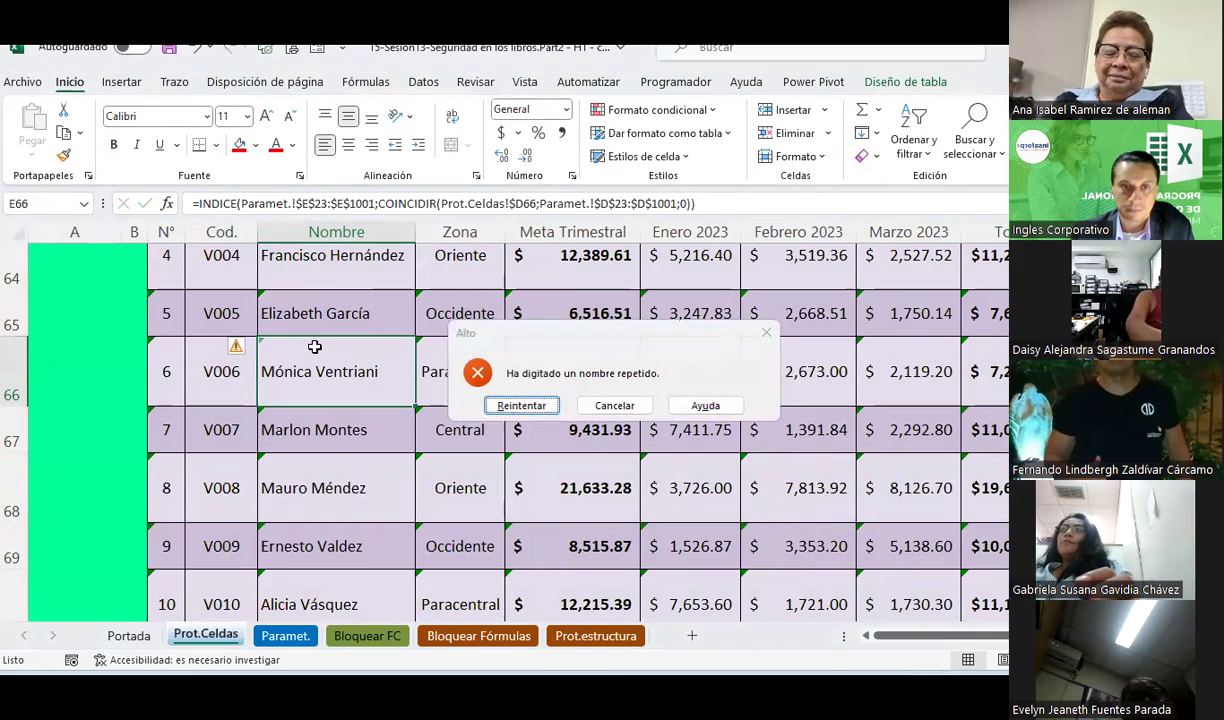
# - Save the workbook, then review the name cells from E61 to E67
pyautogui.scroll(2, 314, 347)
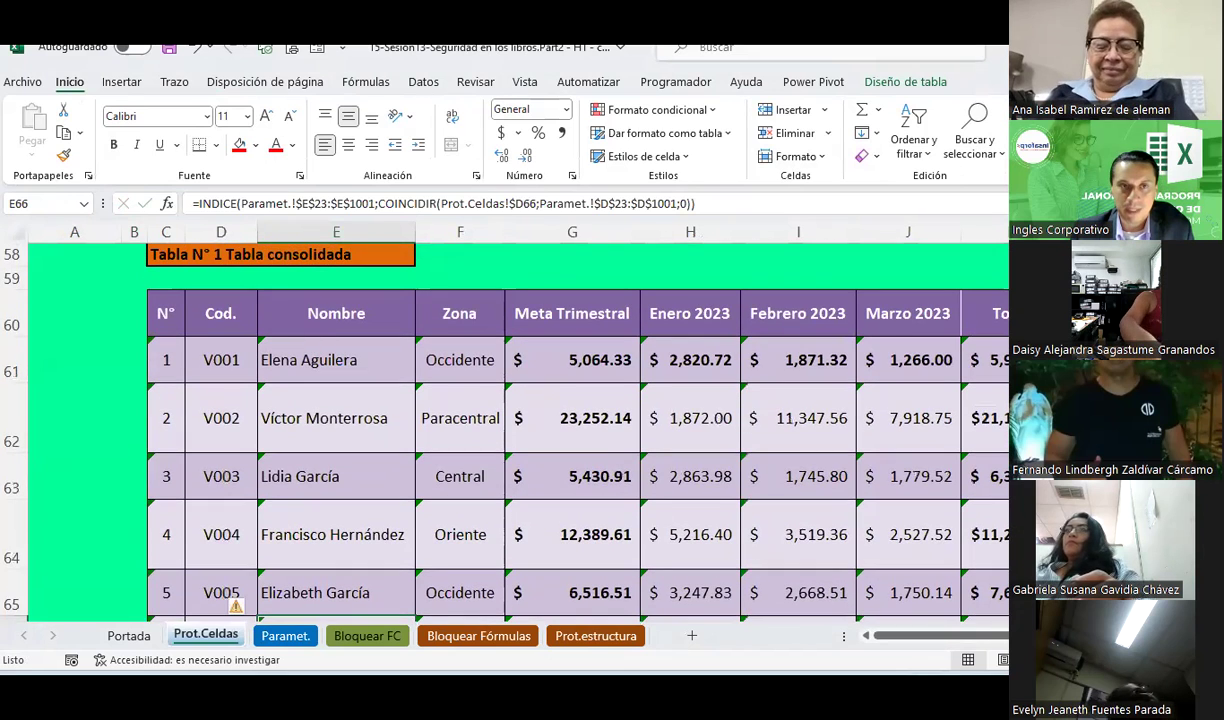
pyautogui.hotkey('ctrl', 's')
pyautogui.click(338, 369)
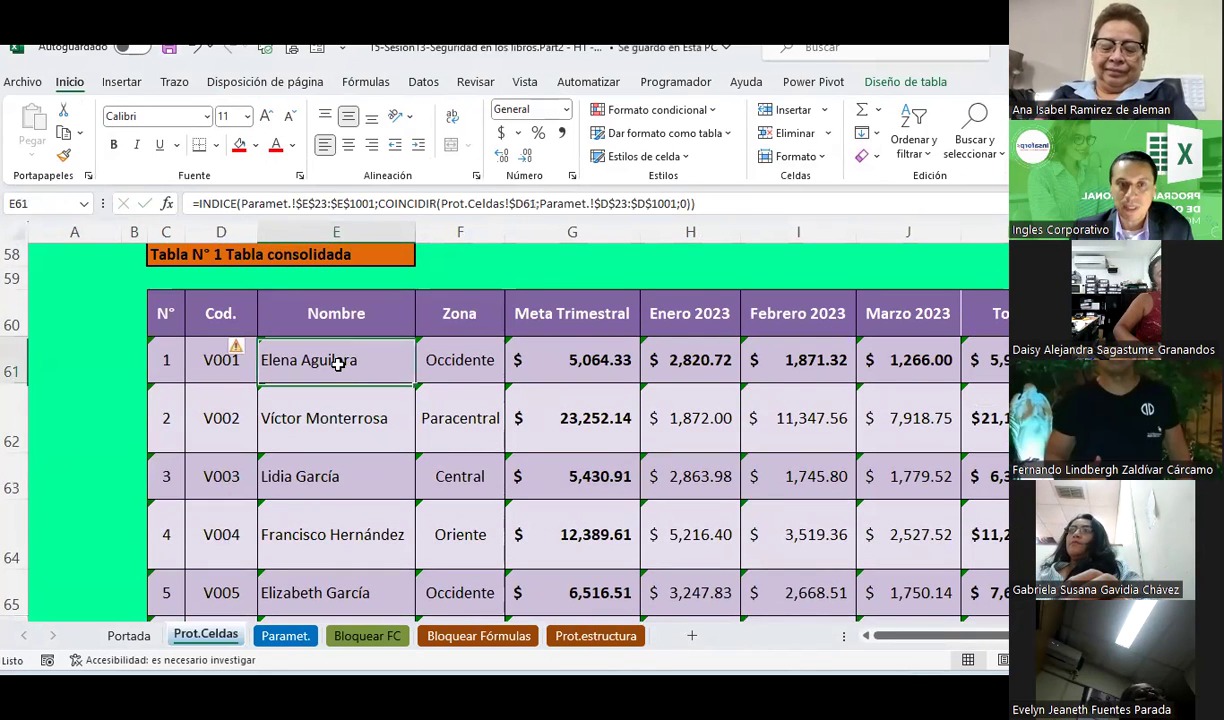
pyautogui.scroll(2, 338, 366)
pyautogui.scroll(-2, 338, 365)
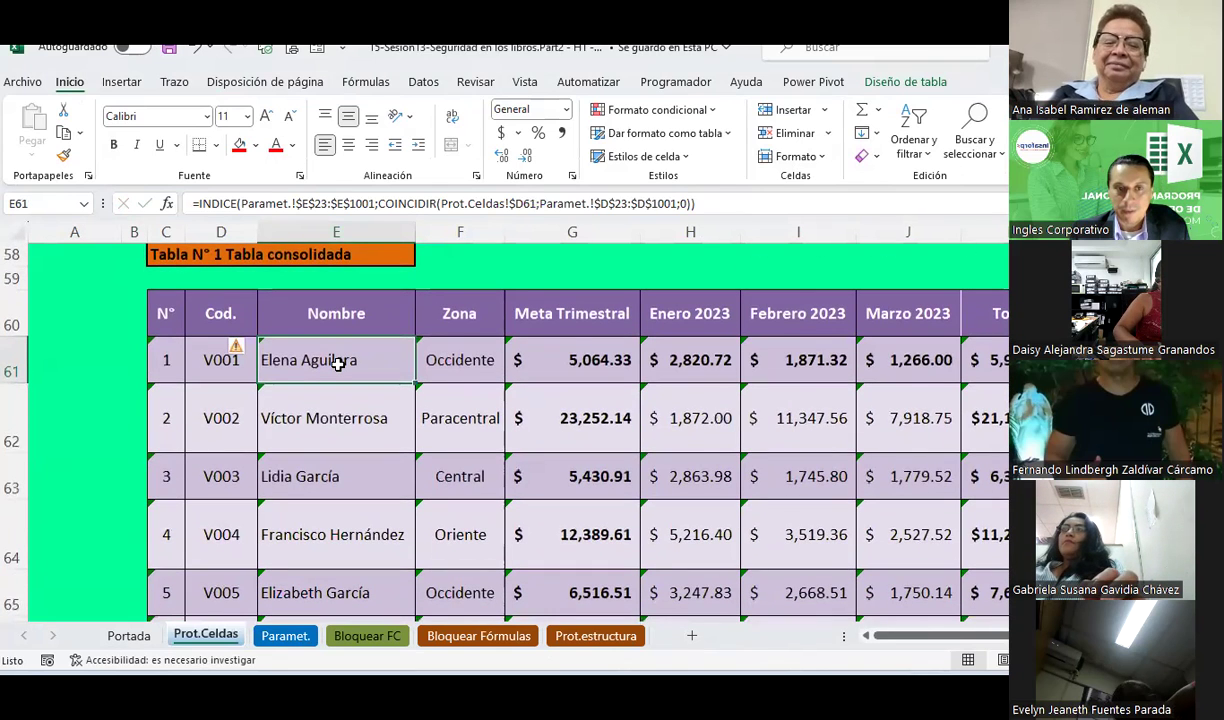
pyautogui.scroll(-1, 338, 365)
pyautogui.scroll(1, 338, 365)
pyautogui.moveTo(338, 365); pyautogui.dragTo(355, 562)
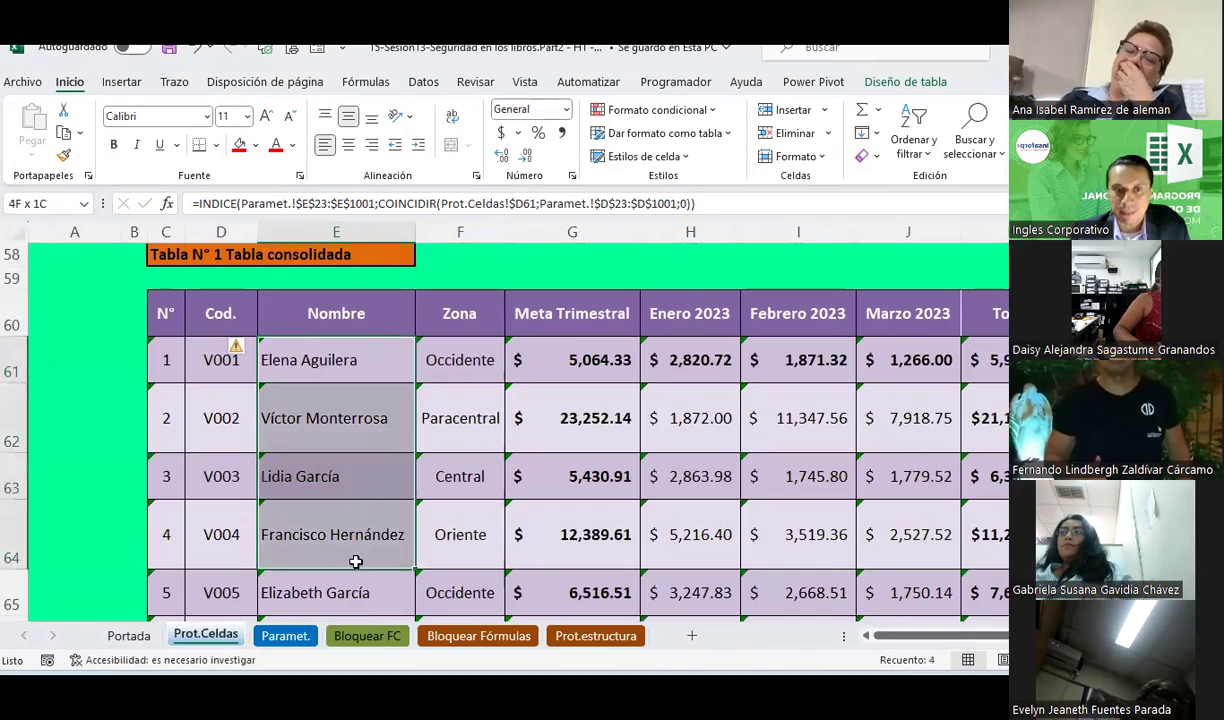
pyautogui.scroll(-2, 355, 562)
pyautogui.scroll(-1, 350, 491)
pyautogui.click(346, 468)
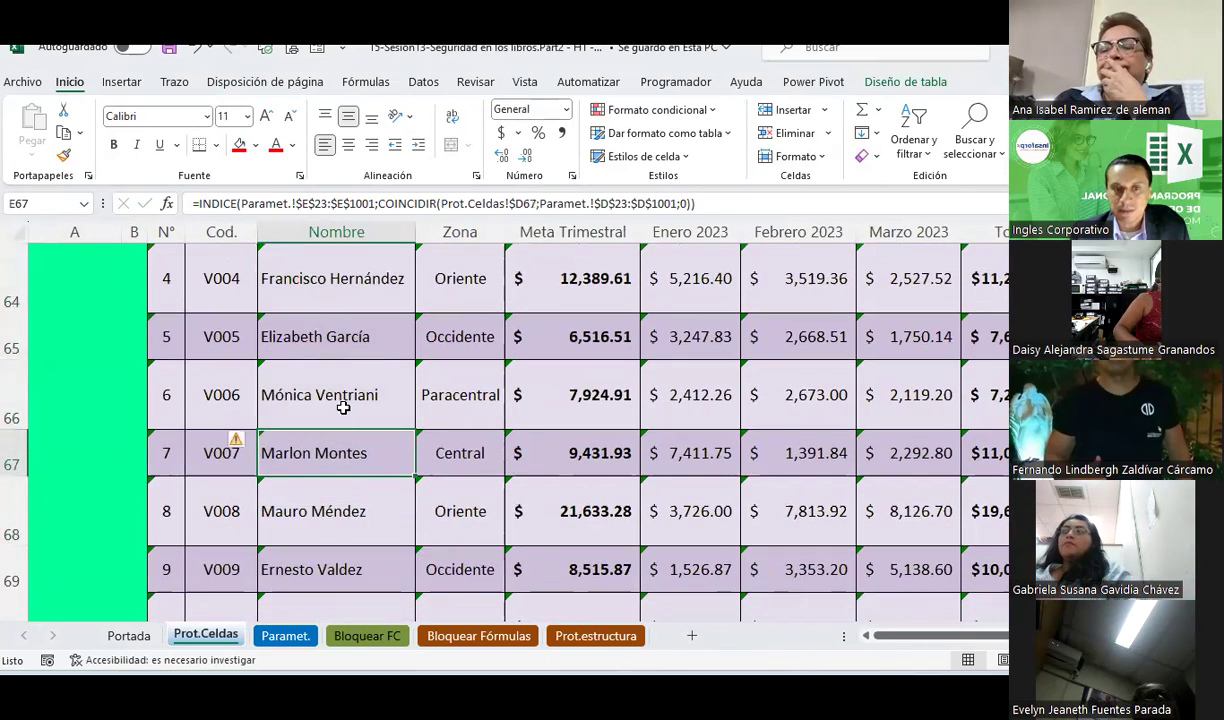
pyautogui.scroll(2, 343, 407)
pyautogui.click(344, 323)
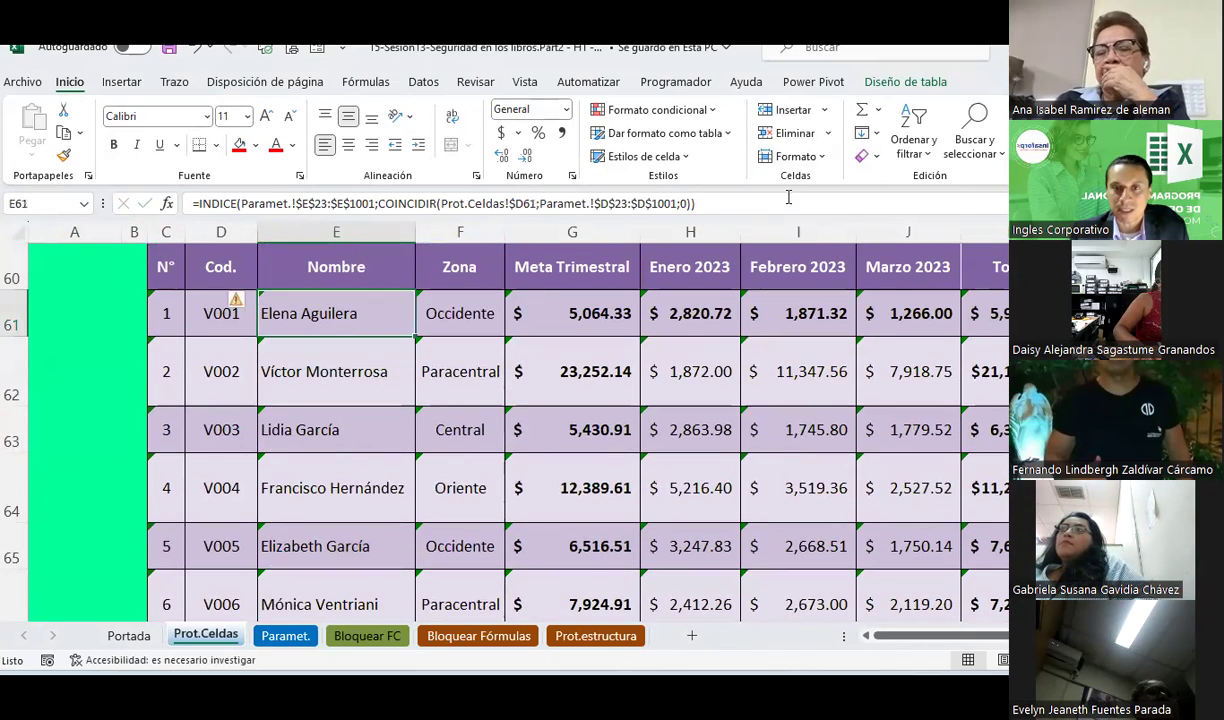
pyautogui.click(462, 81)
pyautogui.click(423, 81)
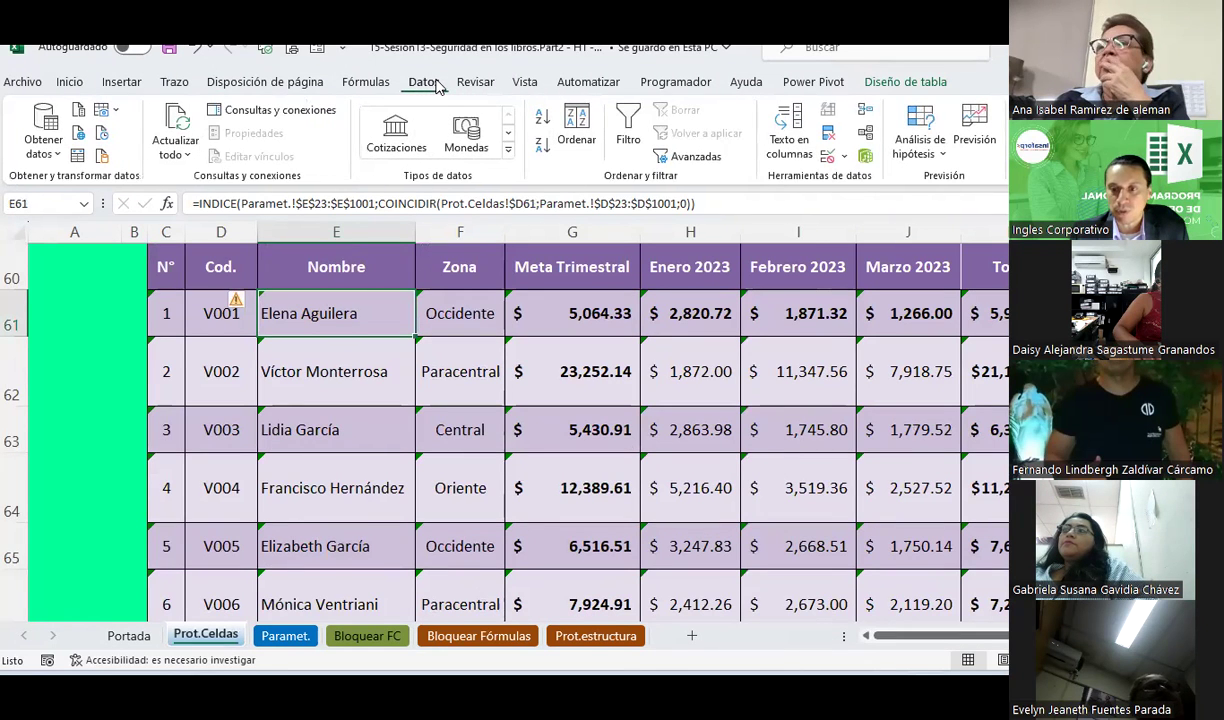
pyautogui.click(844, 155)
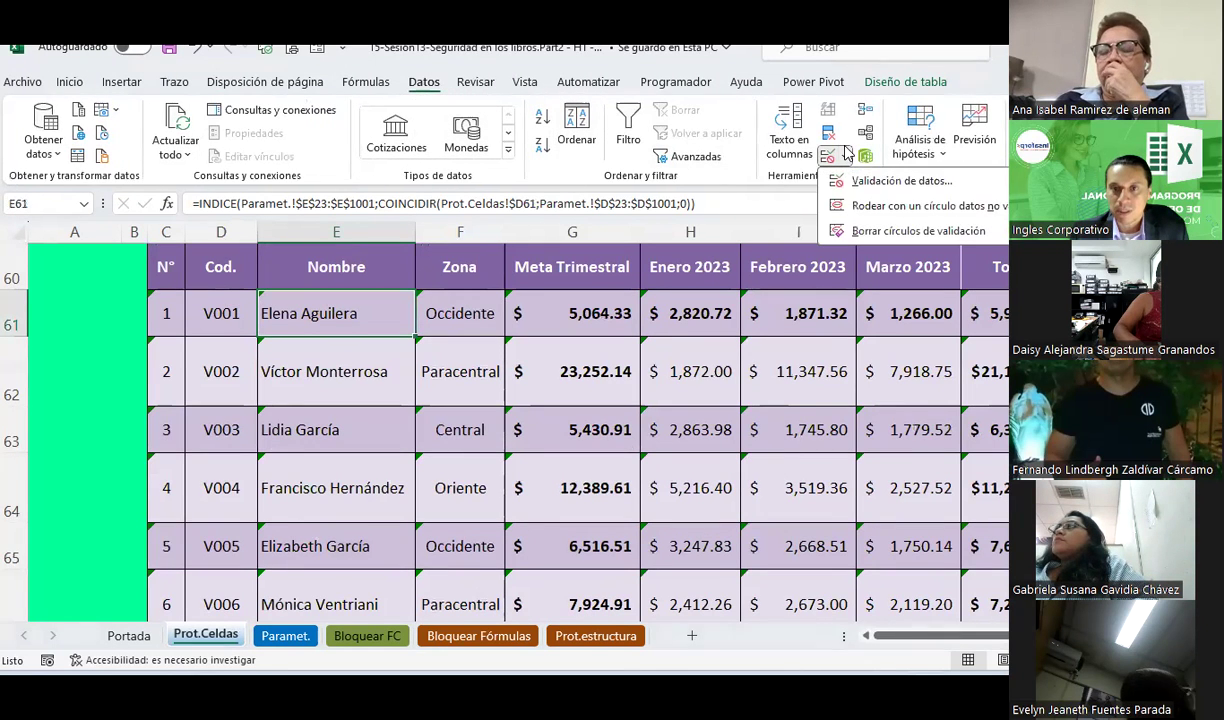
pyautogui.click(555, 305)
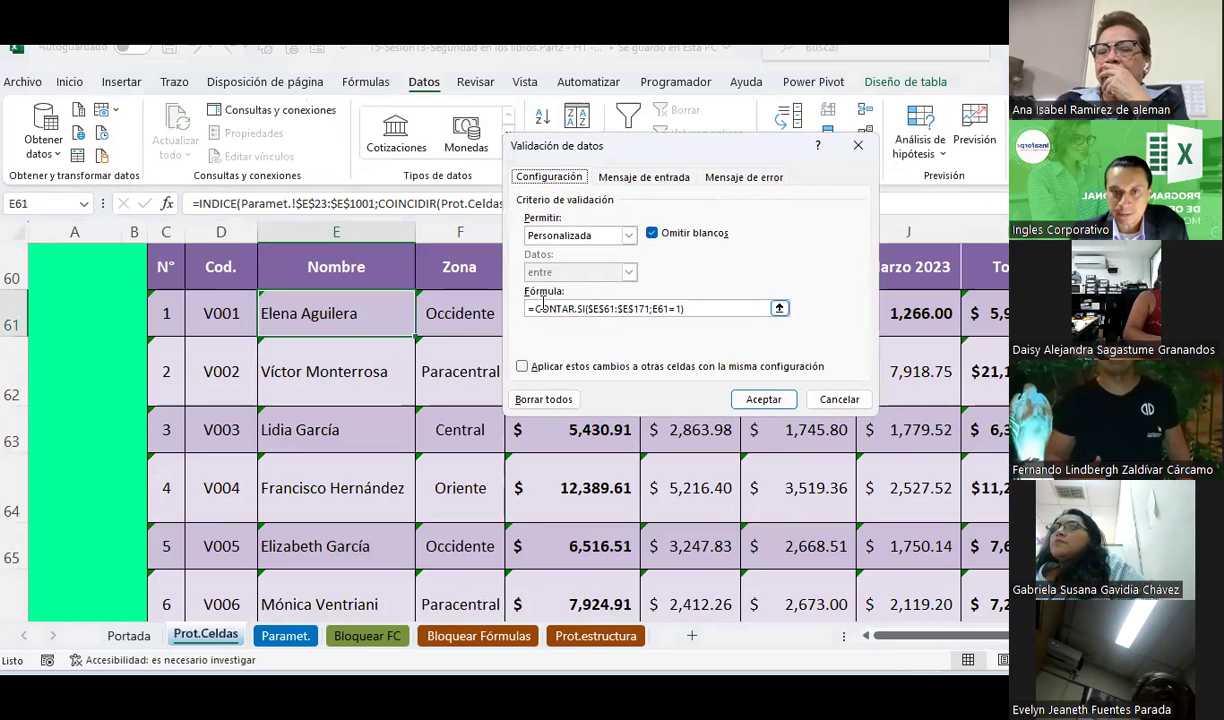
pyautogui.click(550, 308)
pyautogui.click(593, 310)
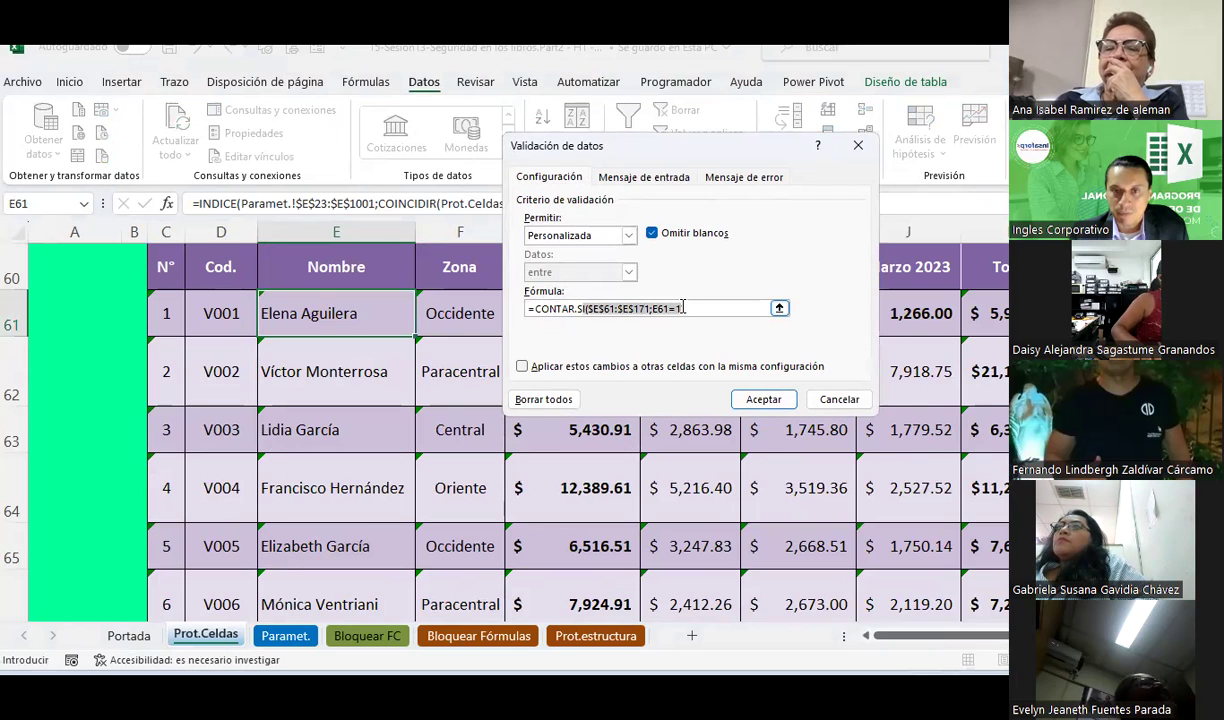
pyautogui.moveTo(585, 314); pyautogui.dragTo(700, 308)
pyautogui.click(712, 307)
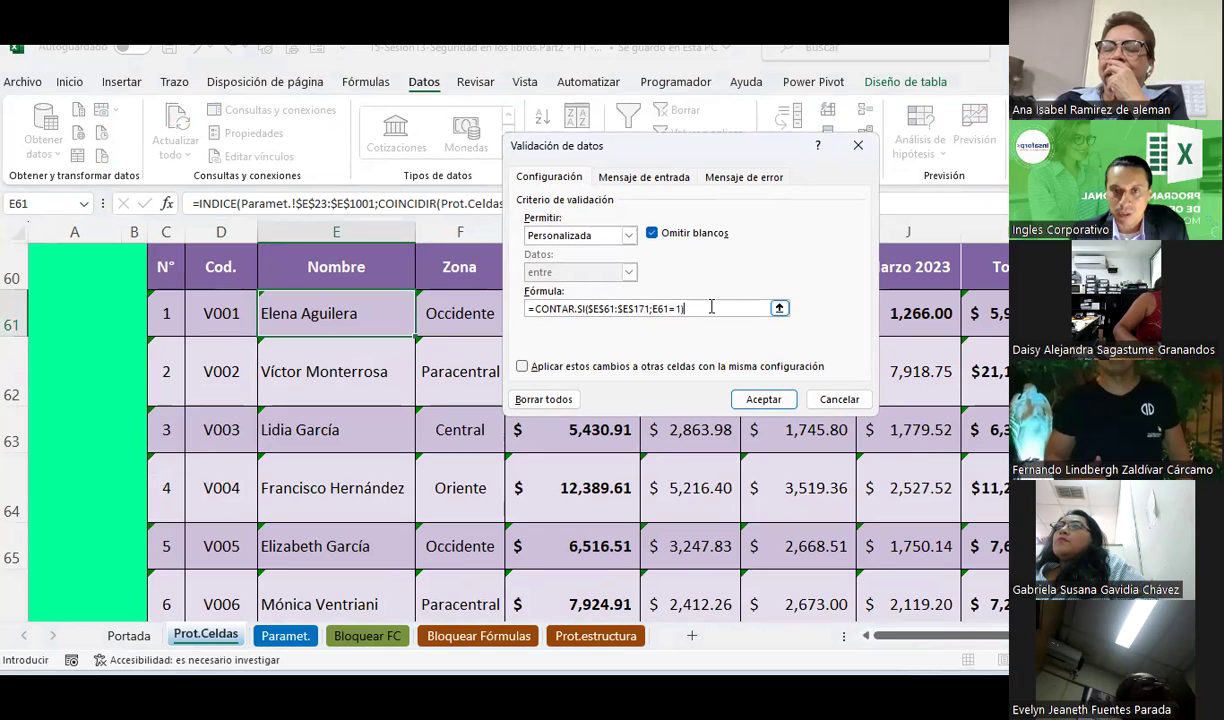
pyautogui.click(839, 398)
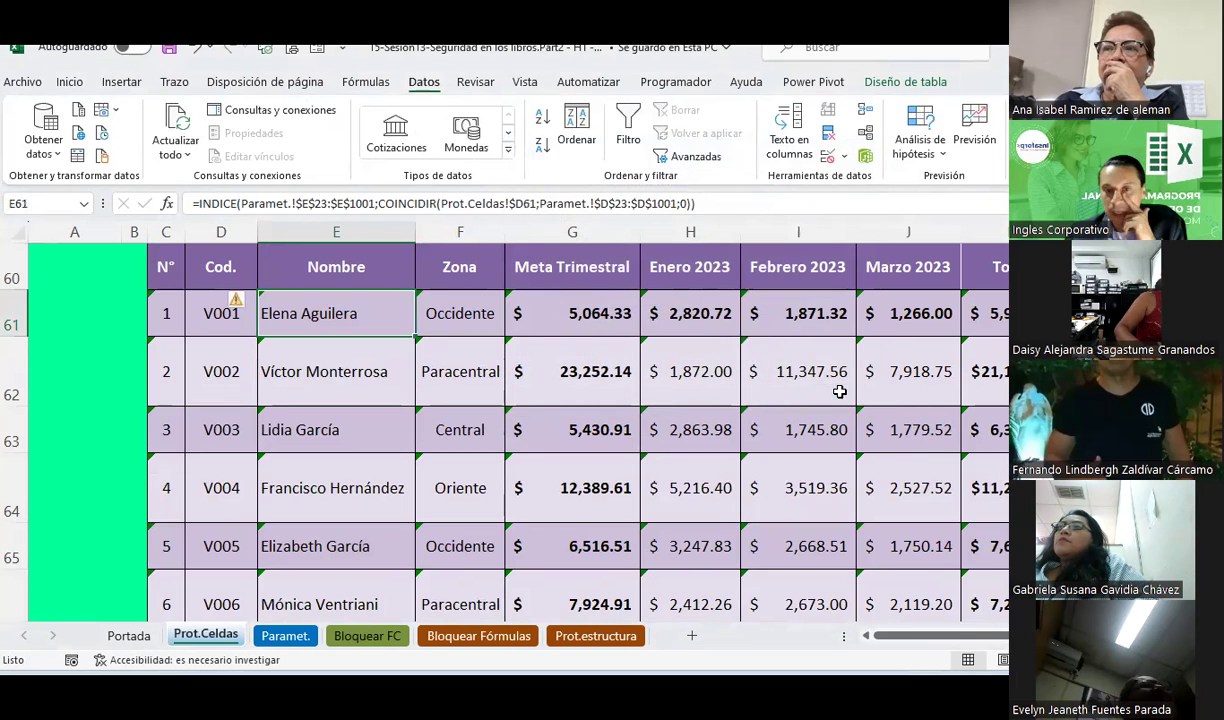
# - Switch to the Bloquear FC sheet and inspect the formulas in G69, E69 and H70
pyautogui.click(396, 637)
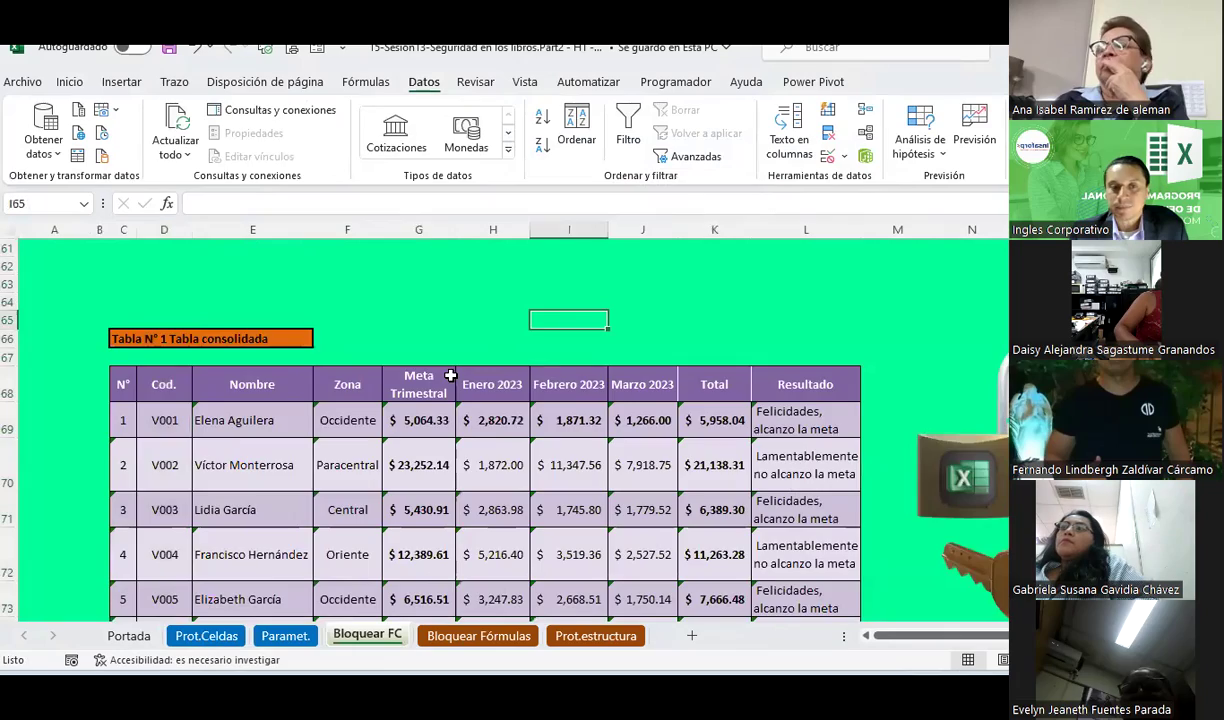
pyautogui.scroll(-1, 451, 375)
pyautogui.scroll(-1, 451, 375)
pyautogui.scroll(1, 451, 375)
pyautogui.scroll(2, 451, 375)
pyautogui.click(451, 368)
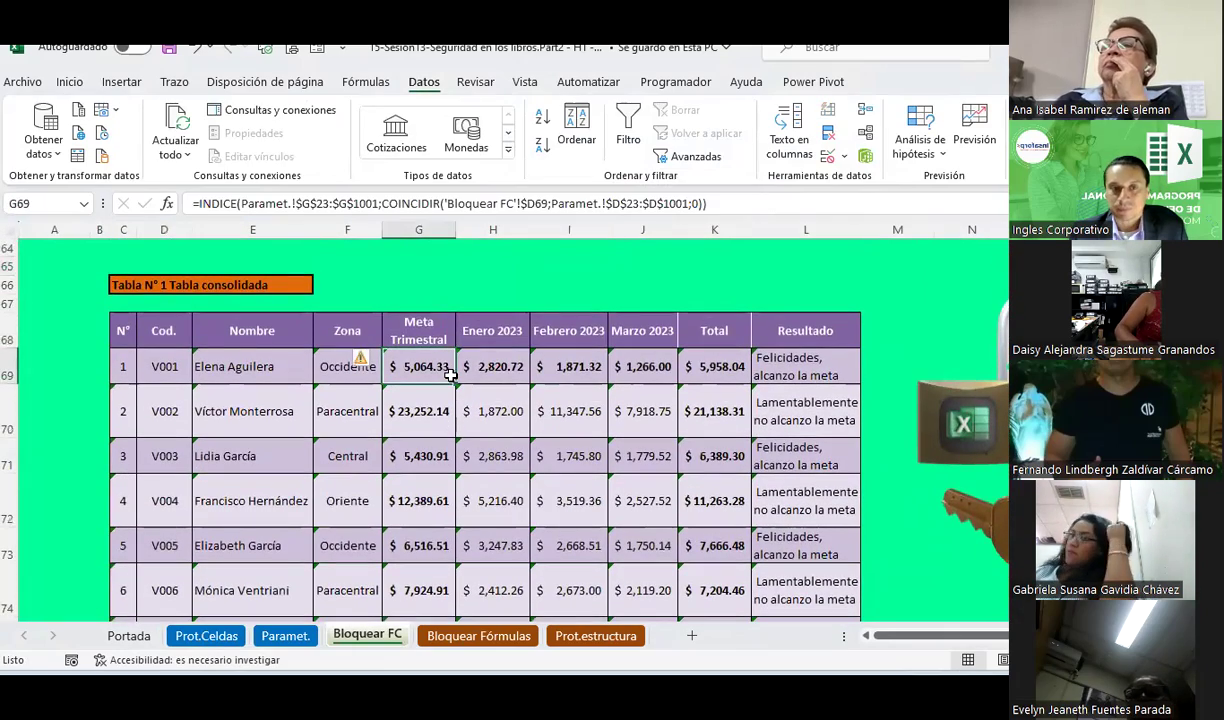
pyautogui.click(266, 366)
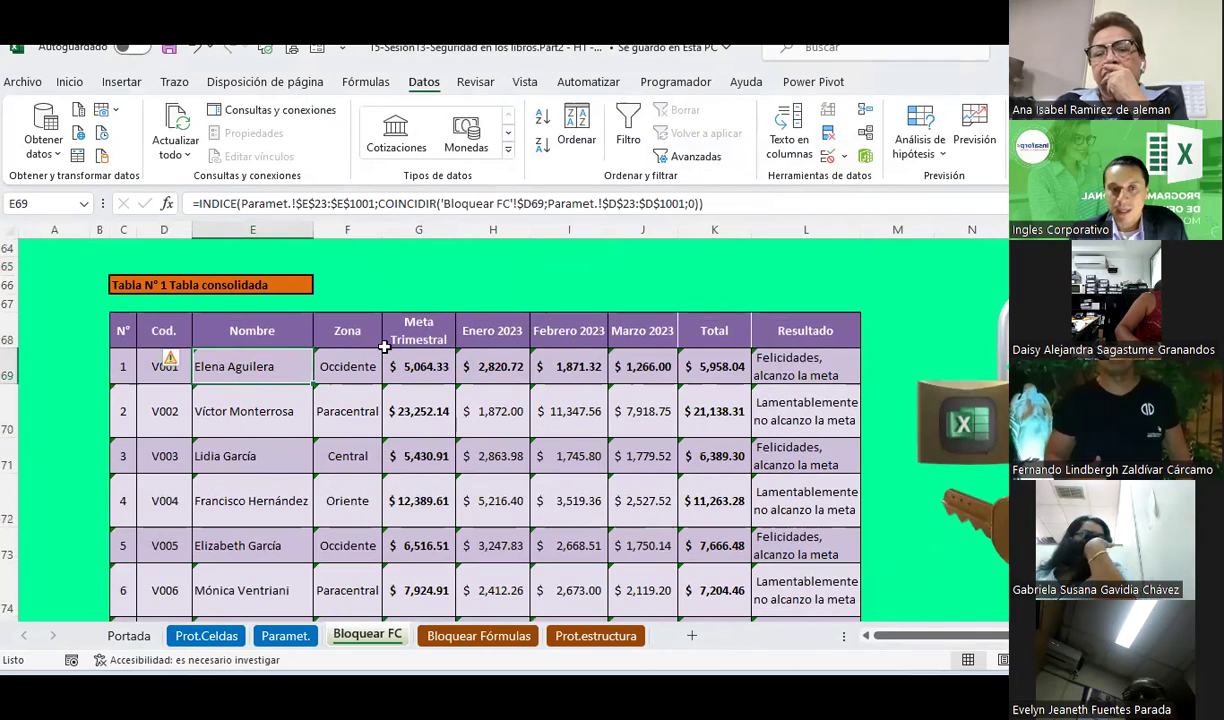
pyautogui.click(416, 356)
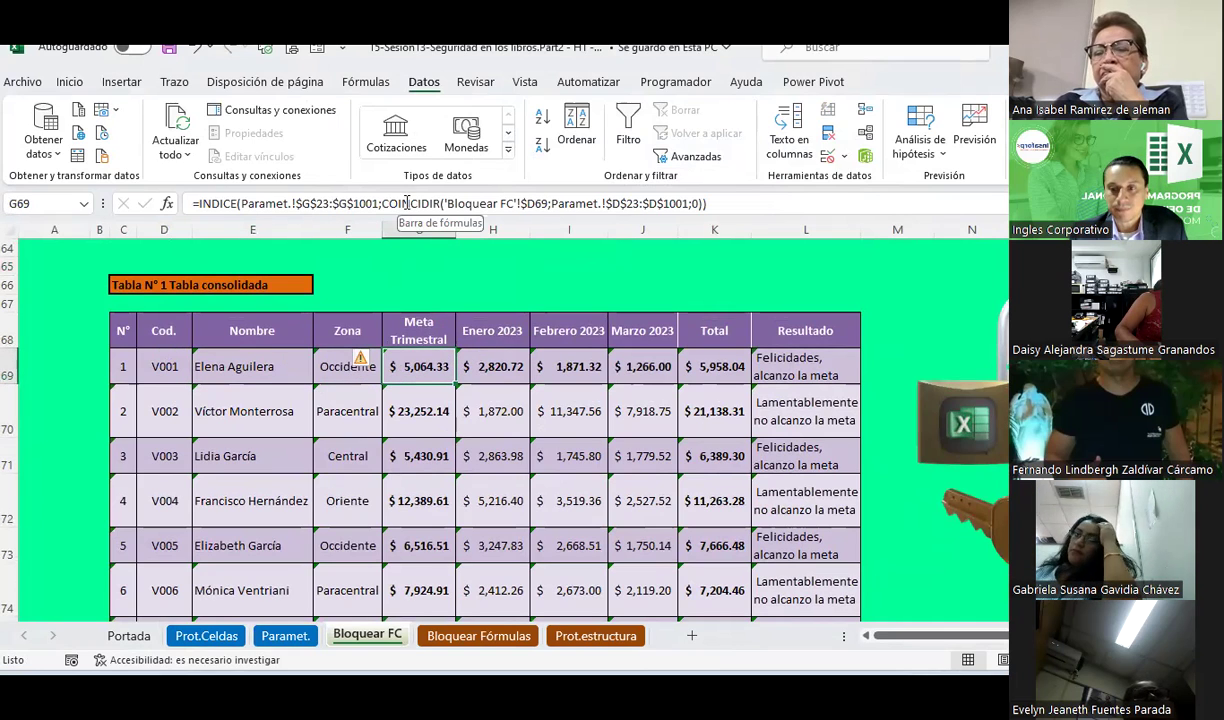
pyautogui.click(497, 408)
# - Select the codes from D69 and inspect row 69's monthly values and Resultado formula
pyautogui.click(167, 367)
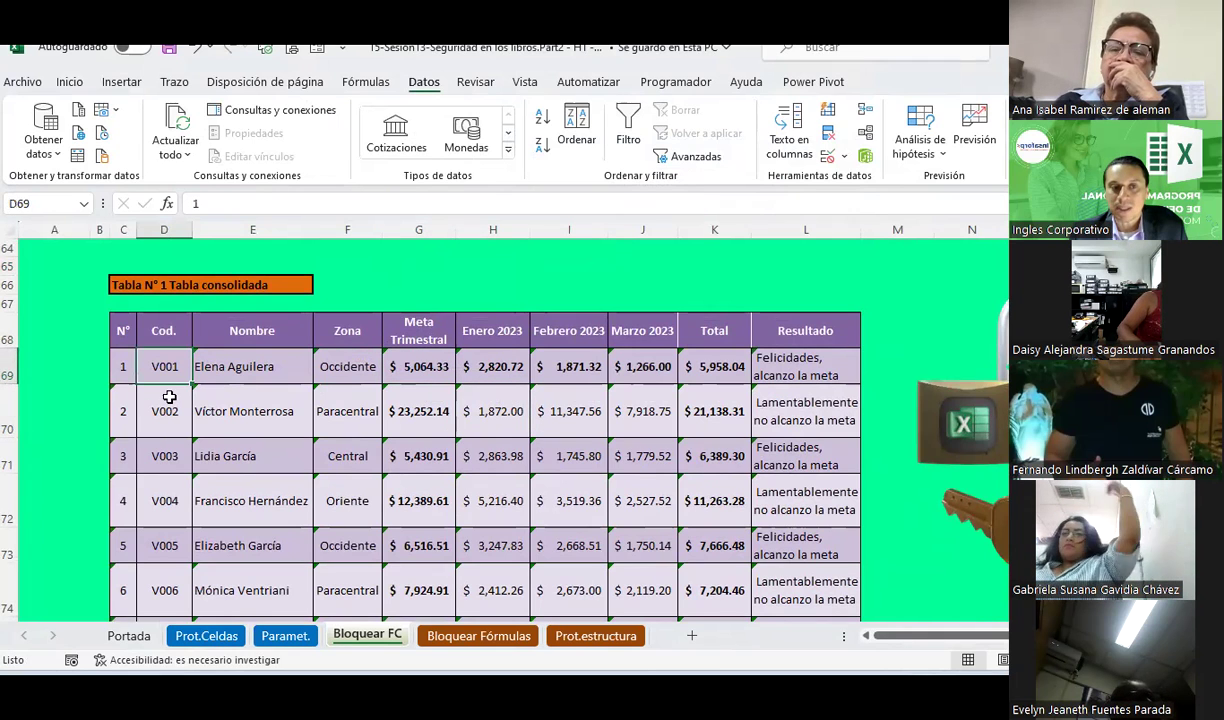
pyautogui.scroll(-2, 170, 400)
pyautogui.scroll(2, 185, 368)
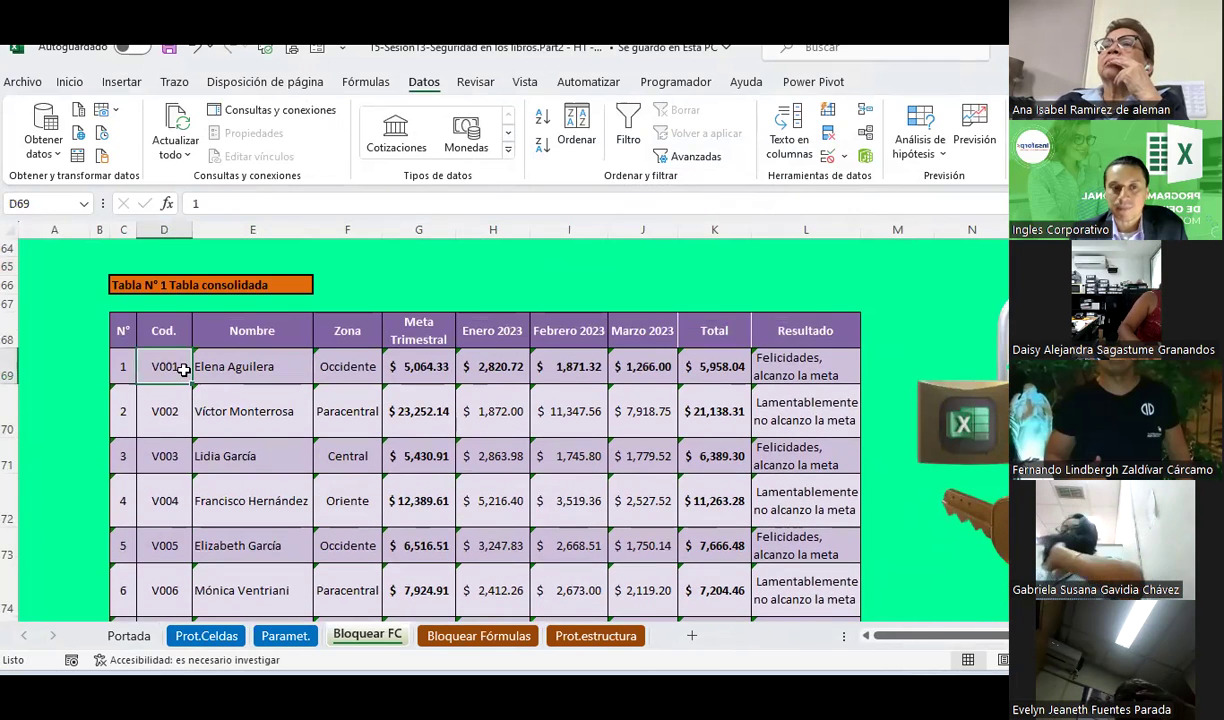
pyautogui.moveTo(165, 366); pyautogui.dragTo(165, 500)
pyautogui.click(222, 364)
pyautogui.click(492, 364)
pyautogui.click(585, 367)
pyautogui.click(616, 368)
pyautogui.click(797, 369)
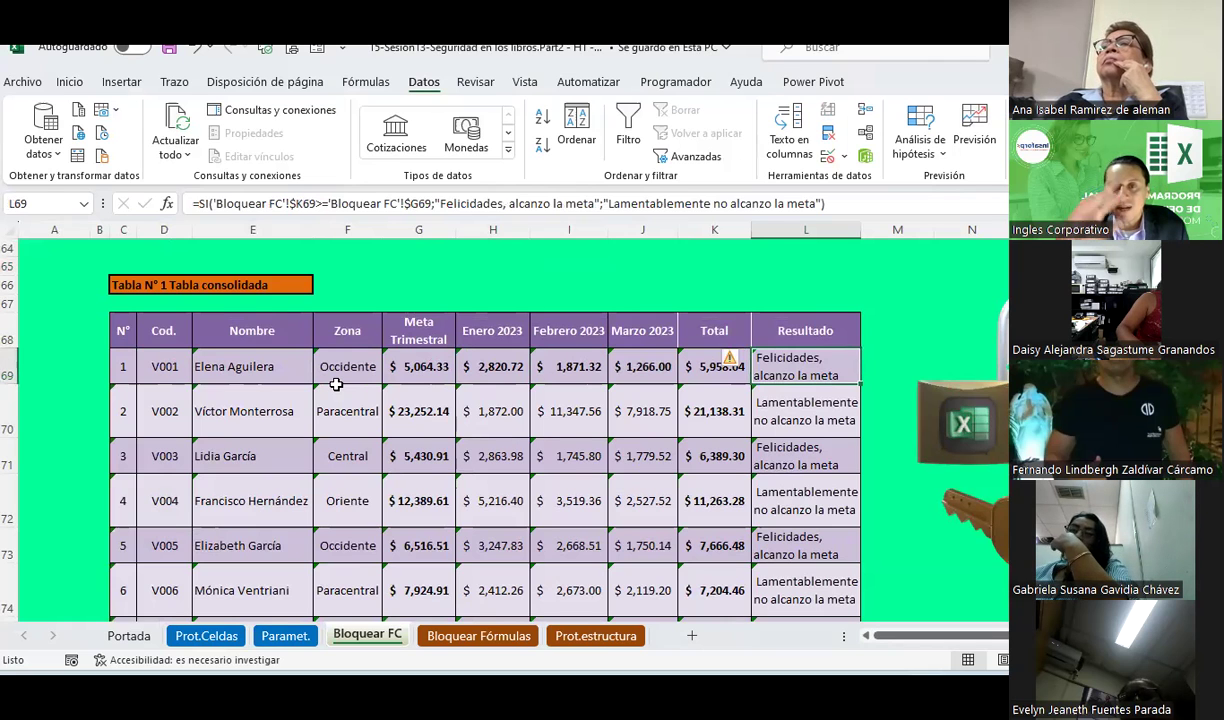
# - Review the code column, then select every cell on the Bloquear FC sheet
pyautogui.scroll(5, 336, 384)
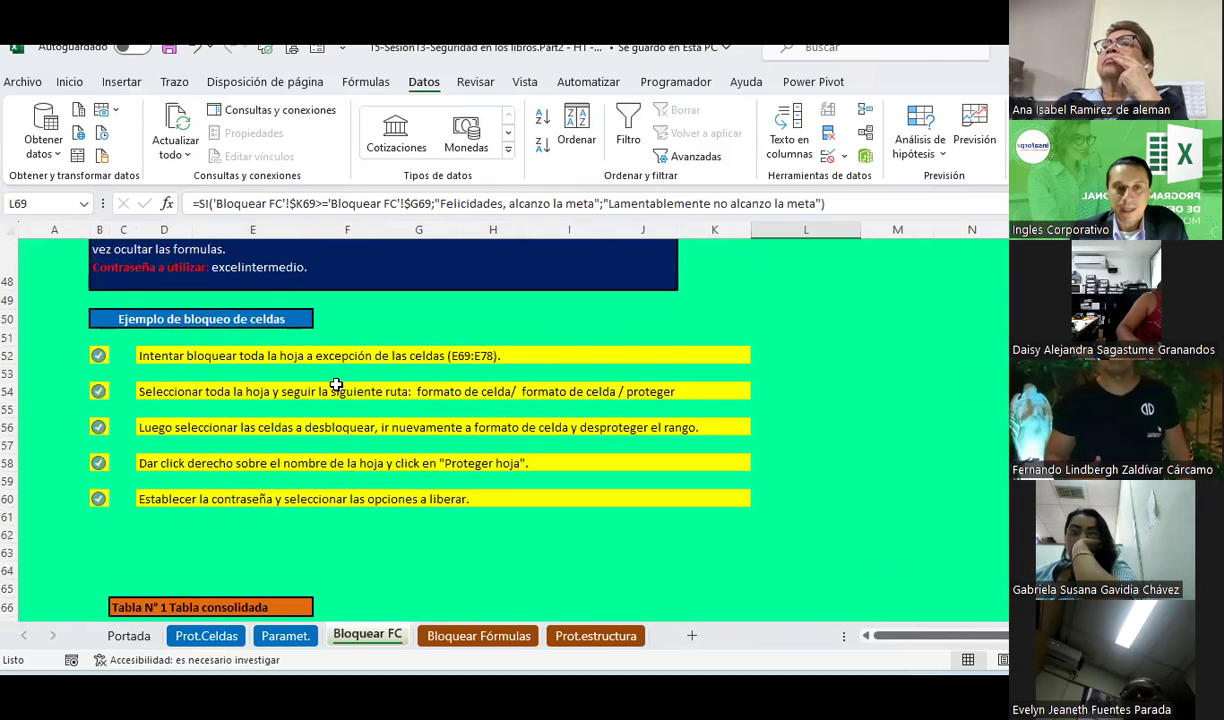
pyautogui.scroll(-1, 336, 384)
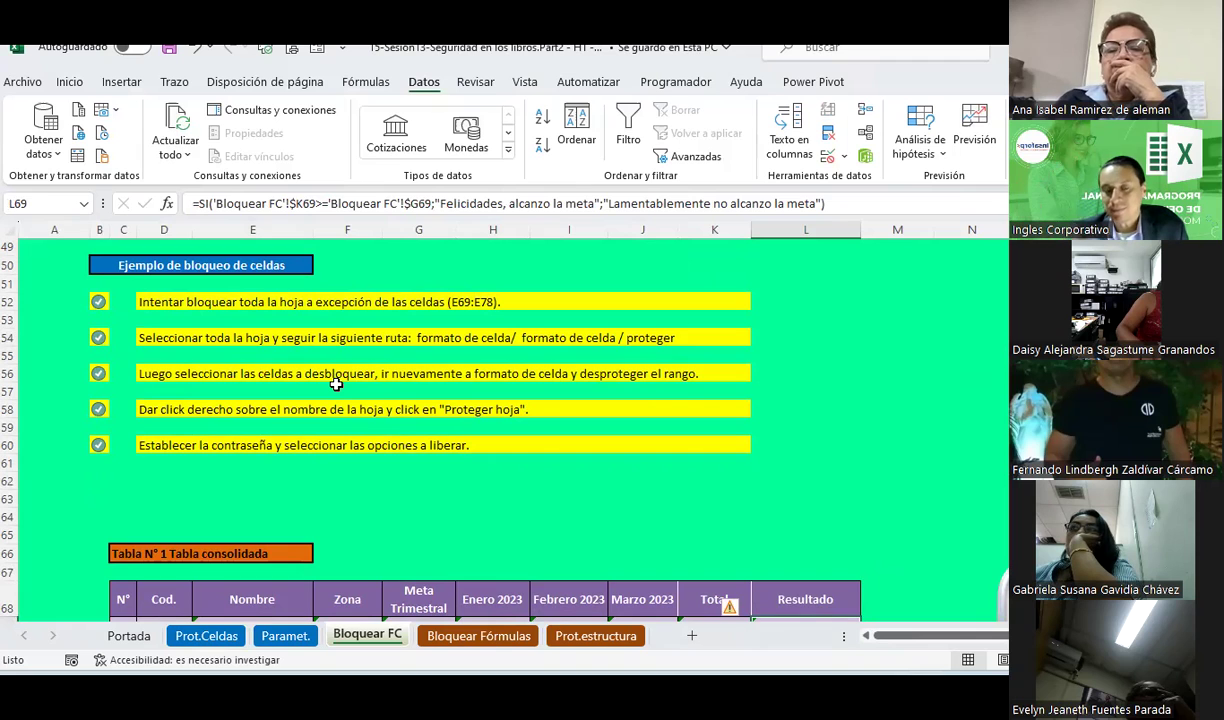
pyautogui.scroll(-3, 336, 384)
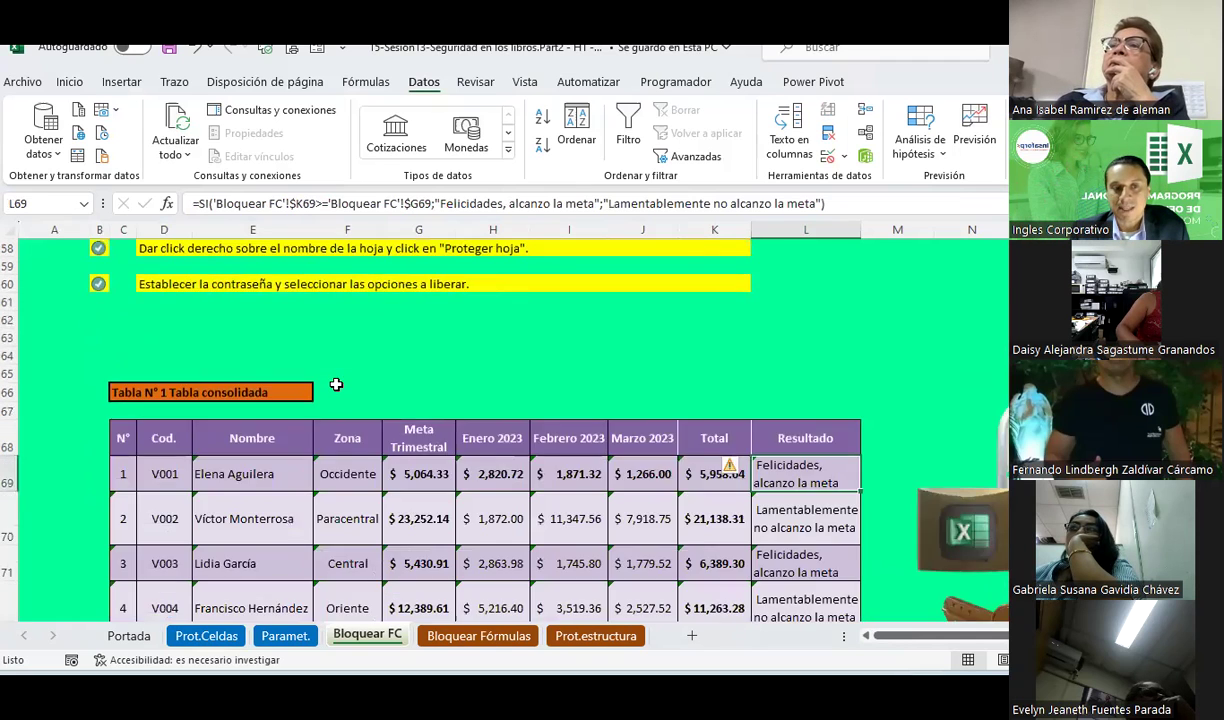
pyautogui.scroll(-3, 287, 386)
pyautogui.moveTo(177, 316); pyautogui.dragTo(150, 585)
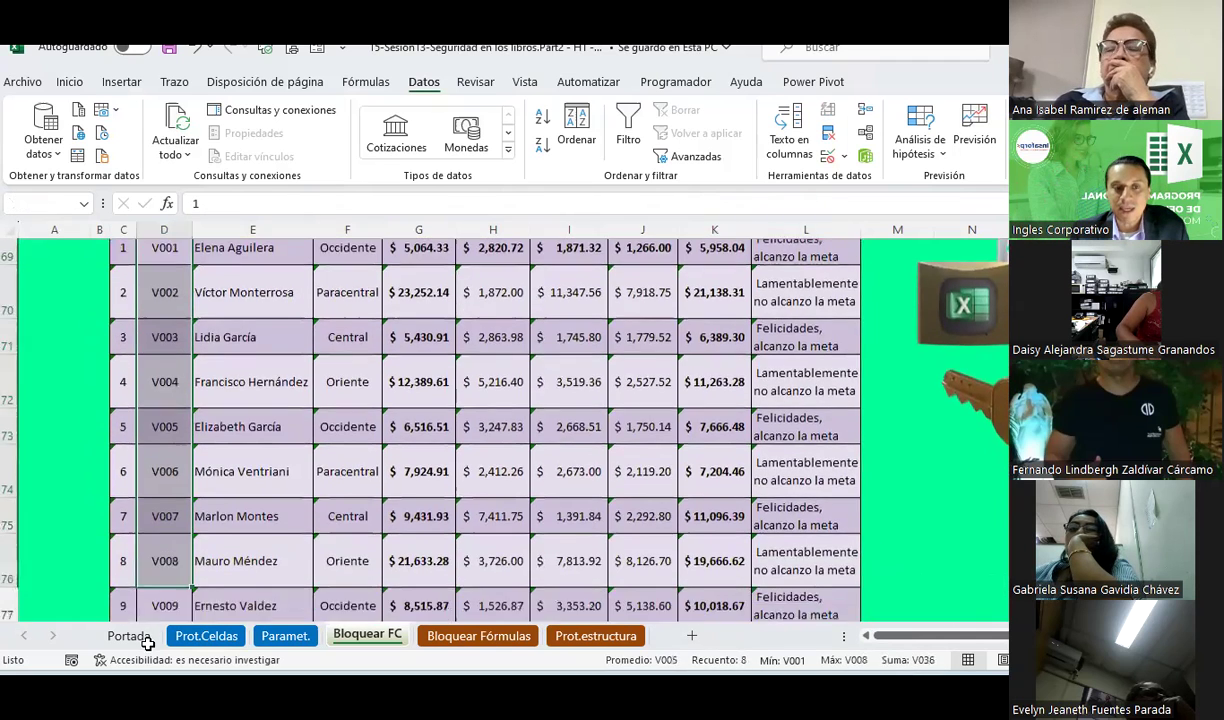
pyautogui.scroll(5, 289, 493)
pyautogui.scroll(2, 289, 493)
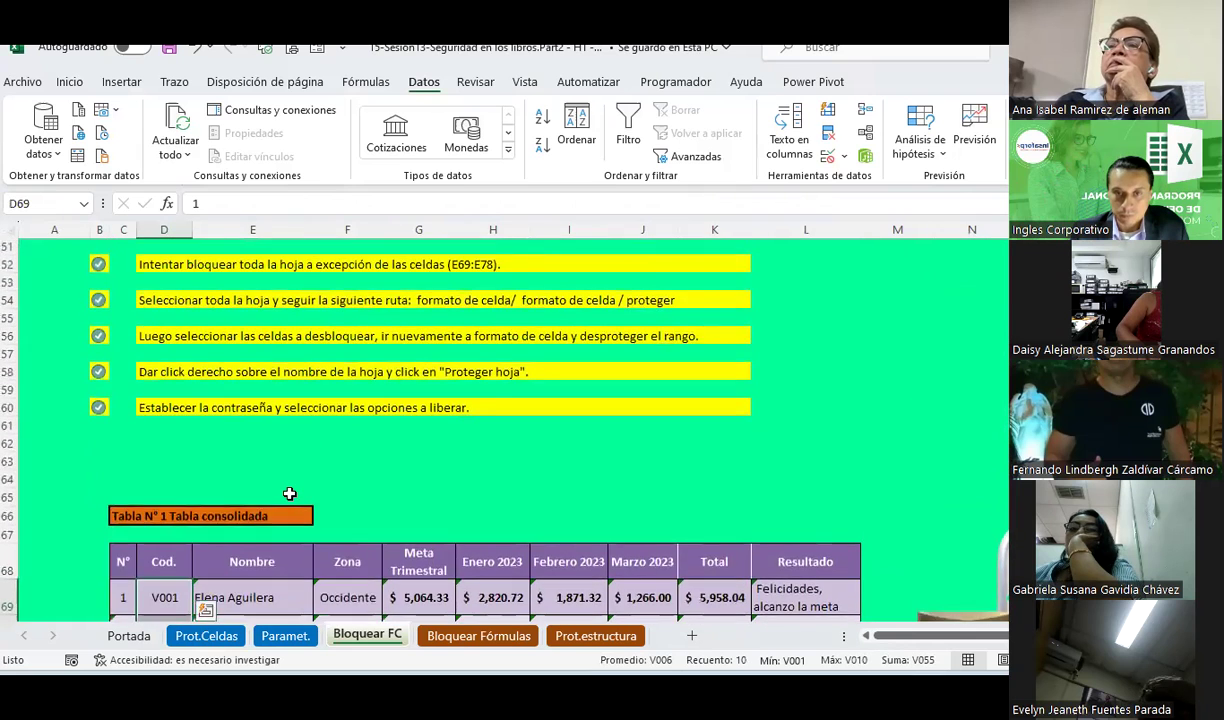
pyautogui.scroll(1, 289, 493)
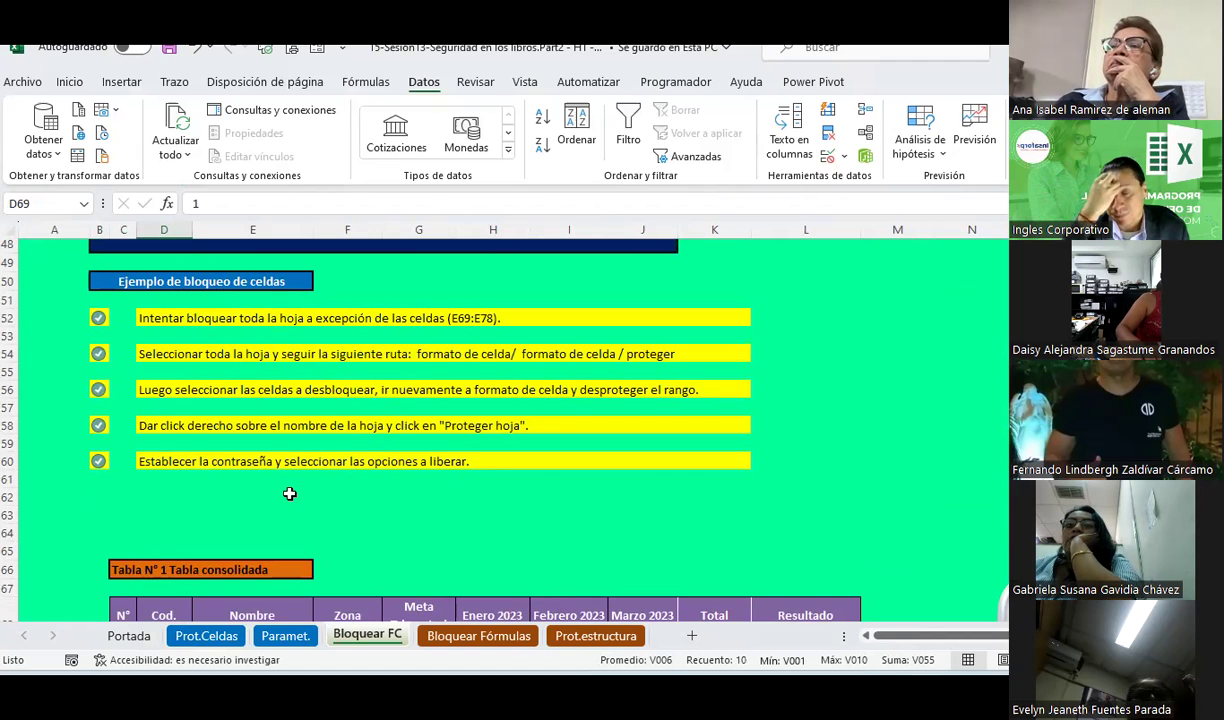
pyautogui.click(289, 493)
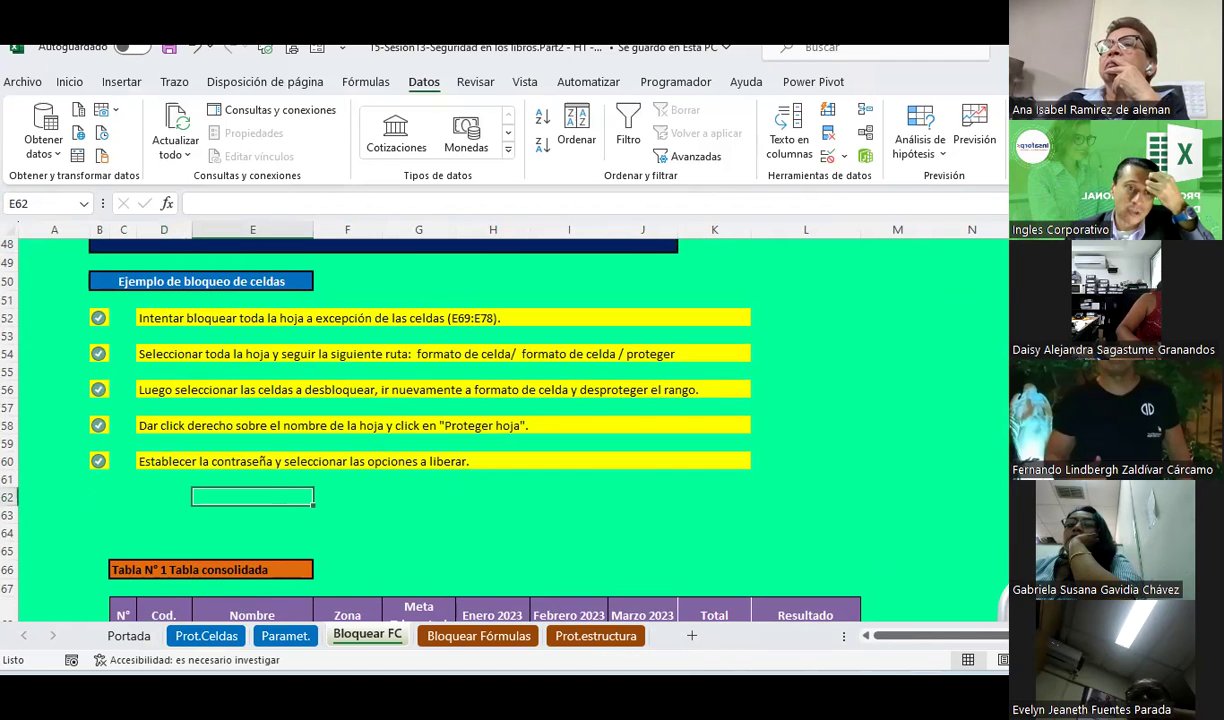
pyautogui.click(7, 229)
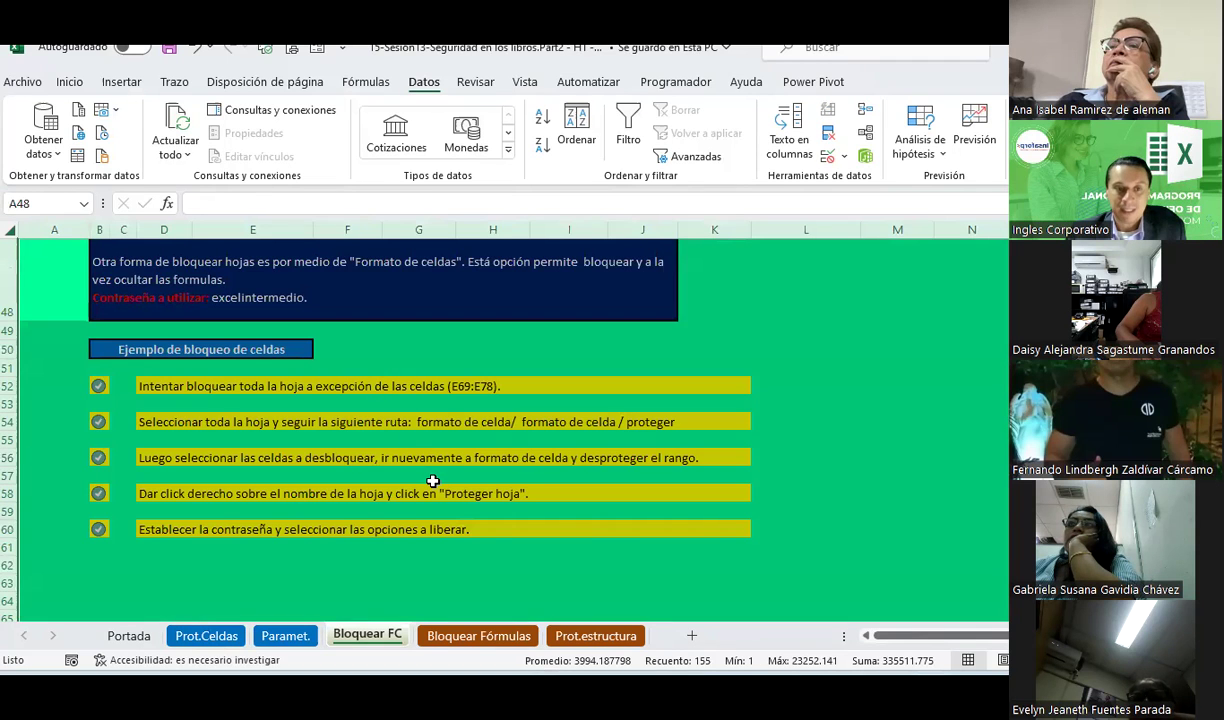
# - Mark every cell on the Bloquear FC sheet as locked, with formula hiding turned off
pyautogui.rightClick(486, 361)
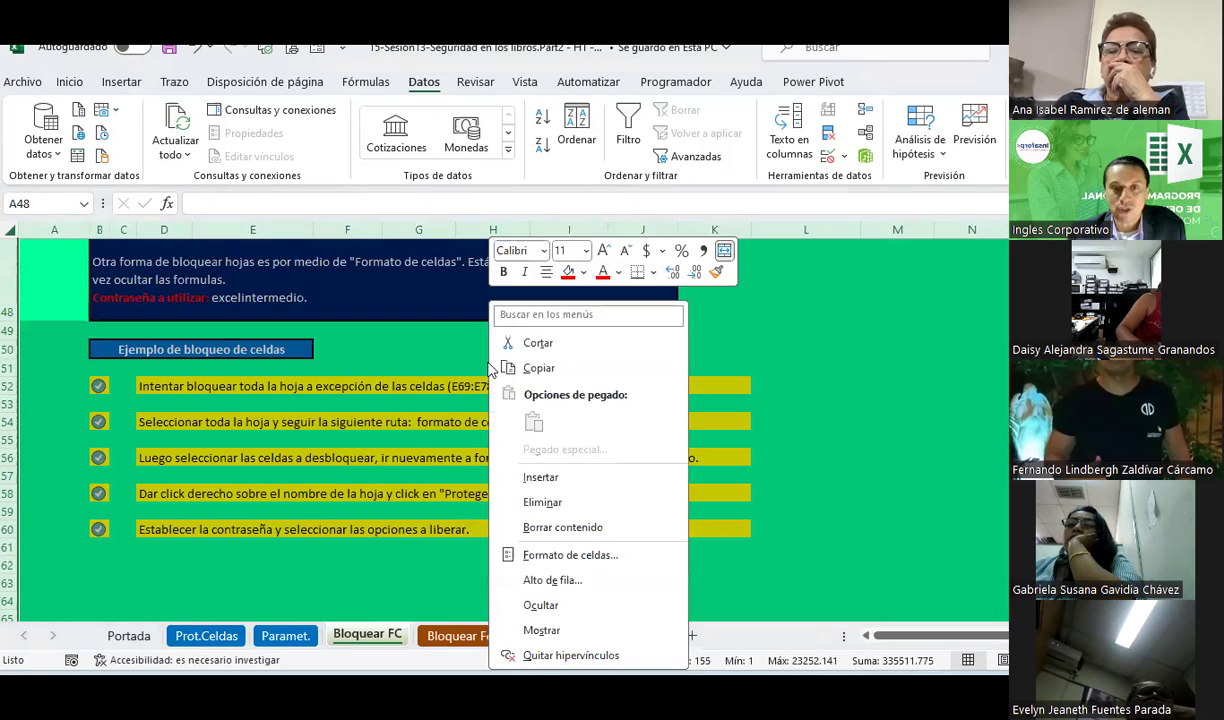
pyautogui.click(543, 558)
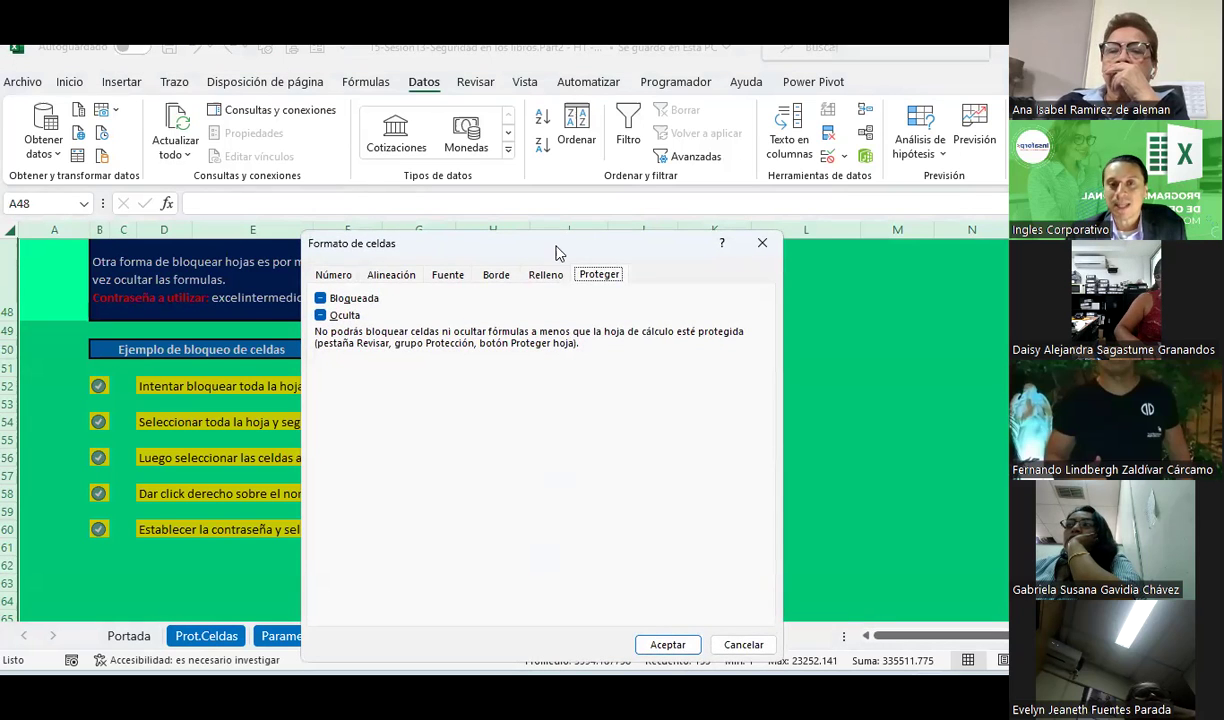
pyautogui.moveTo(558, 253); pyautogui.dragTo(716, 125)
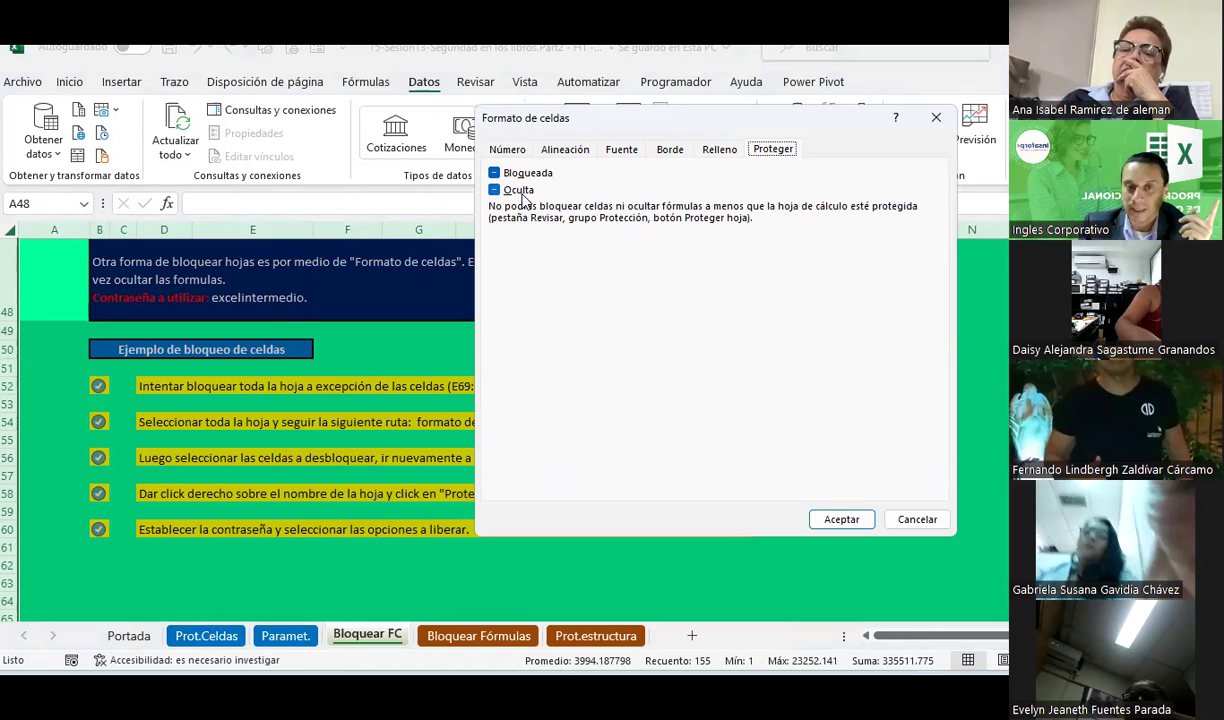
pyautogui.click(496, 190)
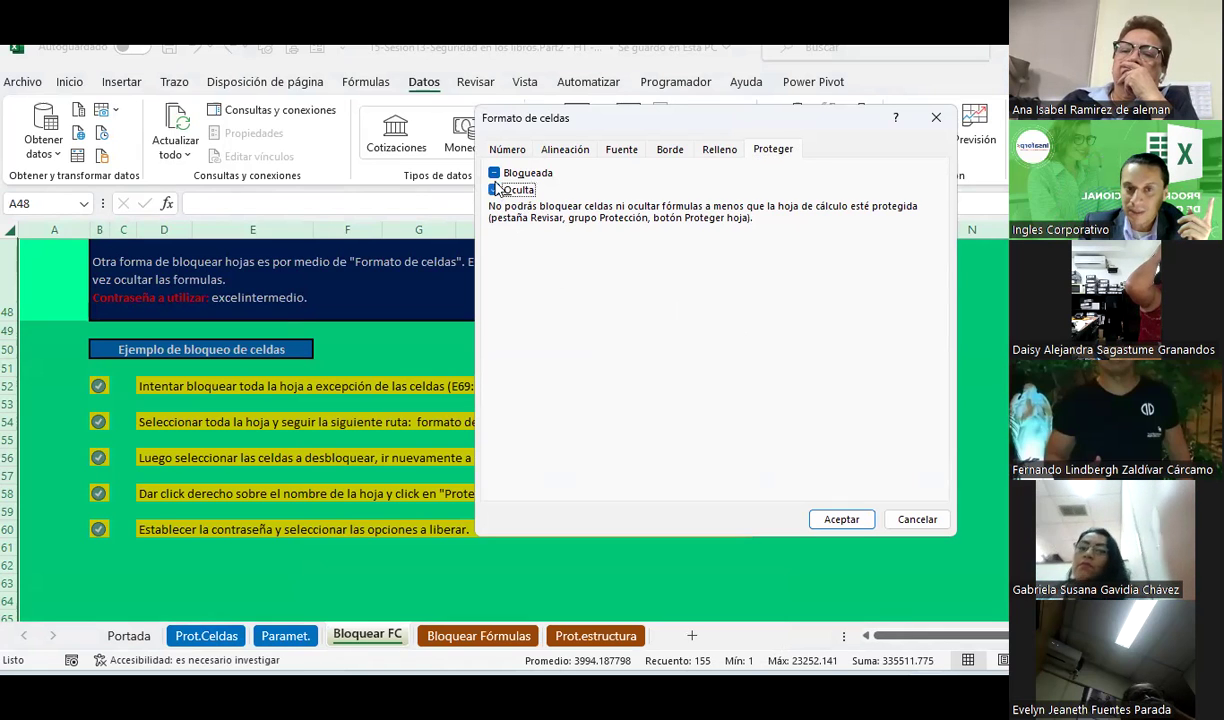
pyautogui.click(494, 173)
pyautogui.click(496, 190)
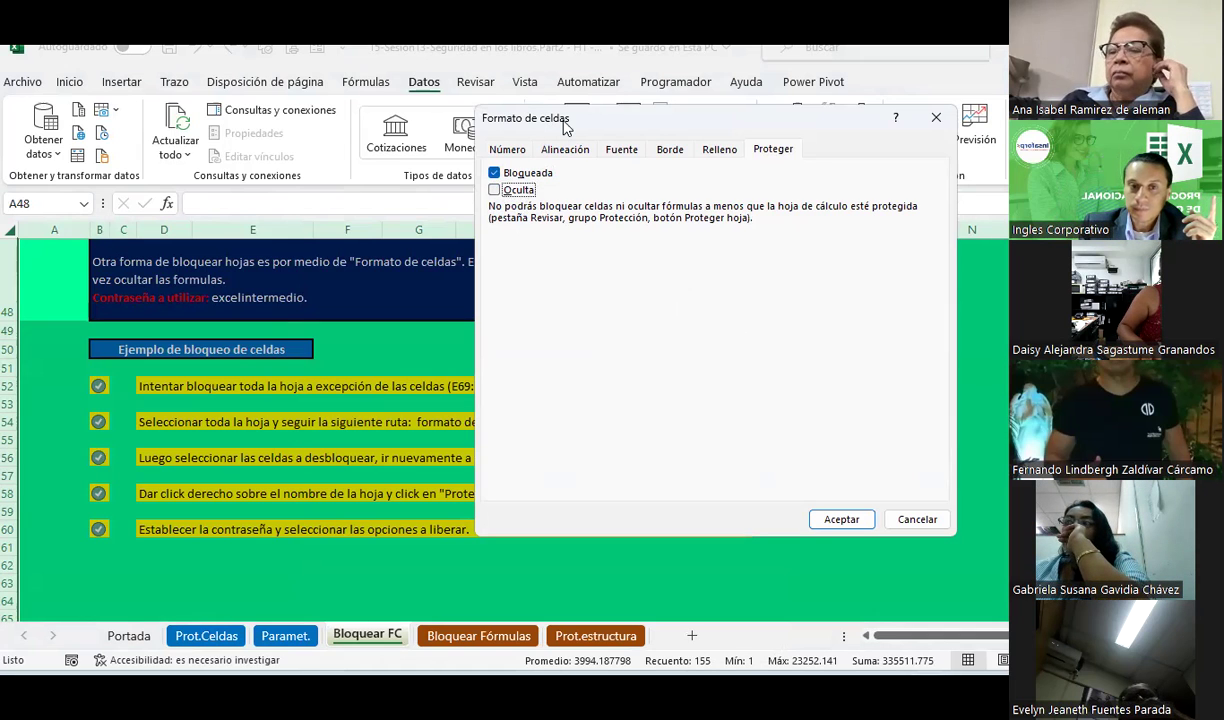
pyautogui.moveTo(563, 121); pyautogui.dragTo(653, 112)
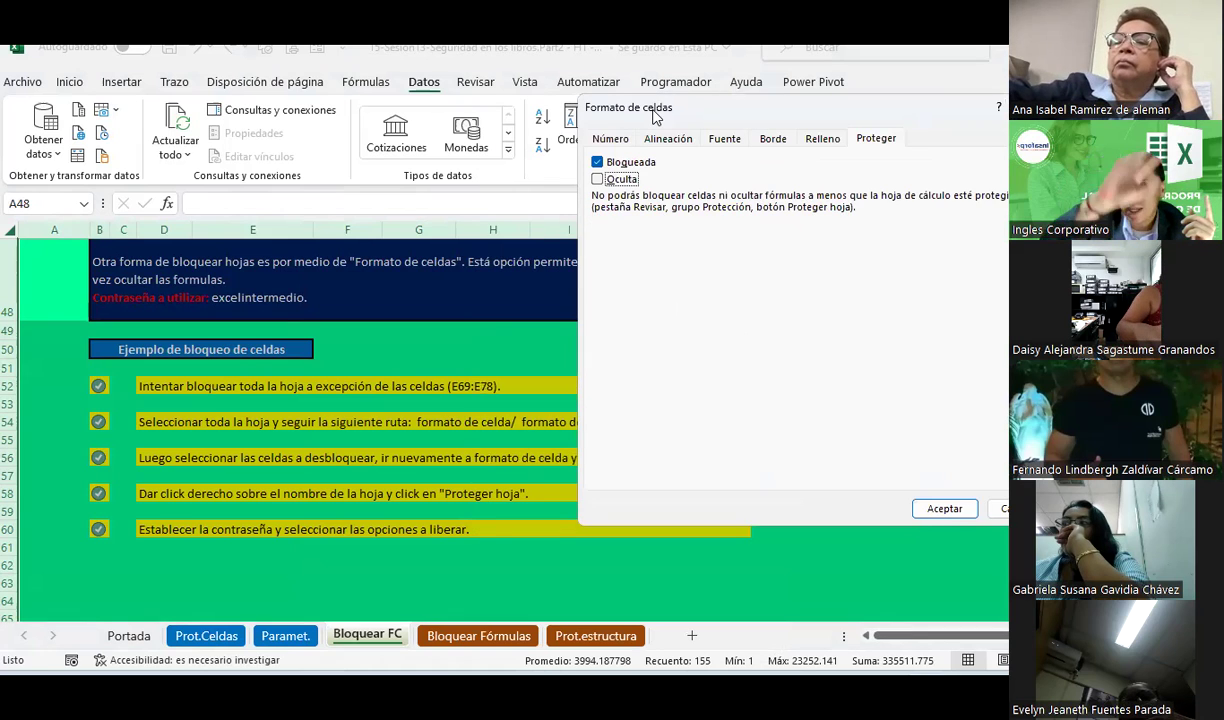
pyautogui.click(957, 515)
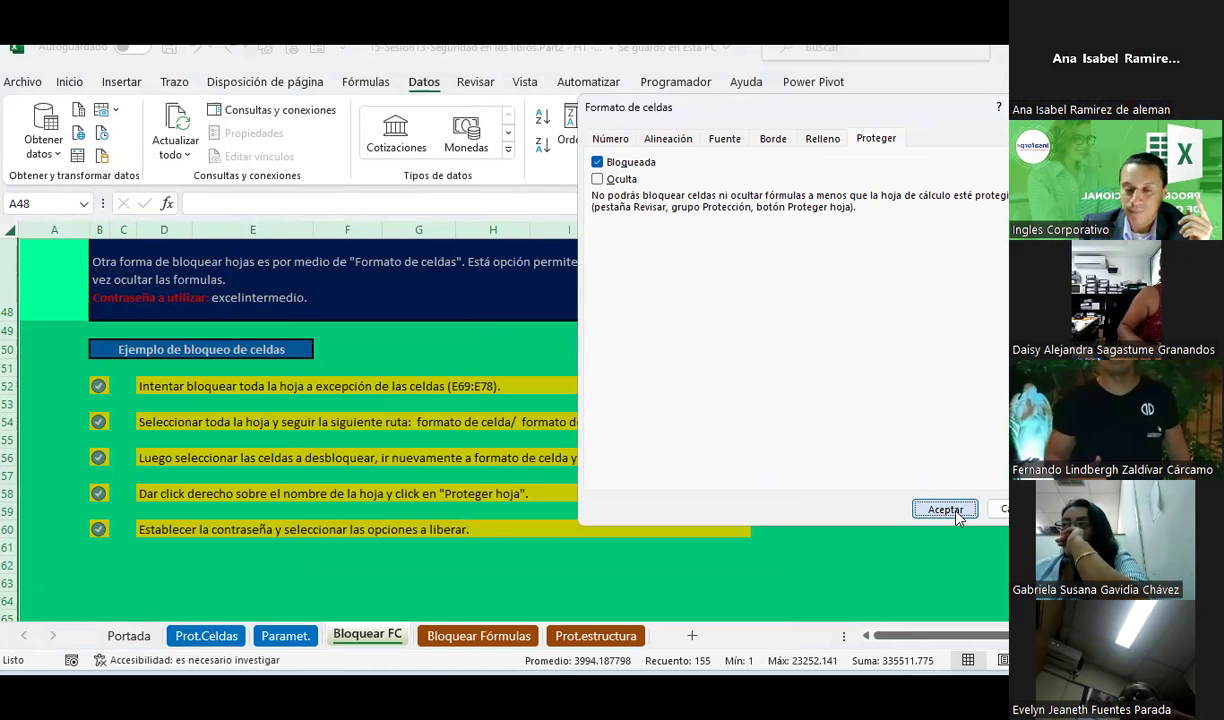
pyautogui.click(957, 515)
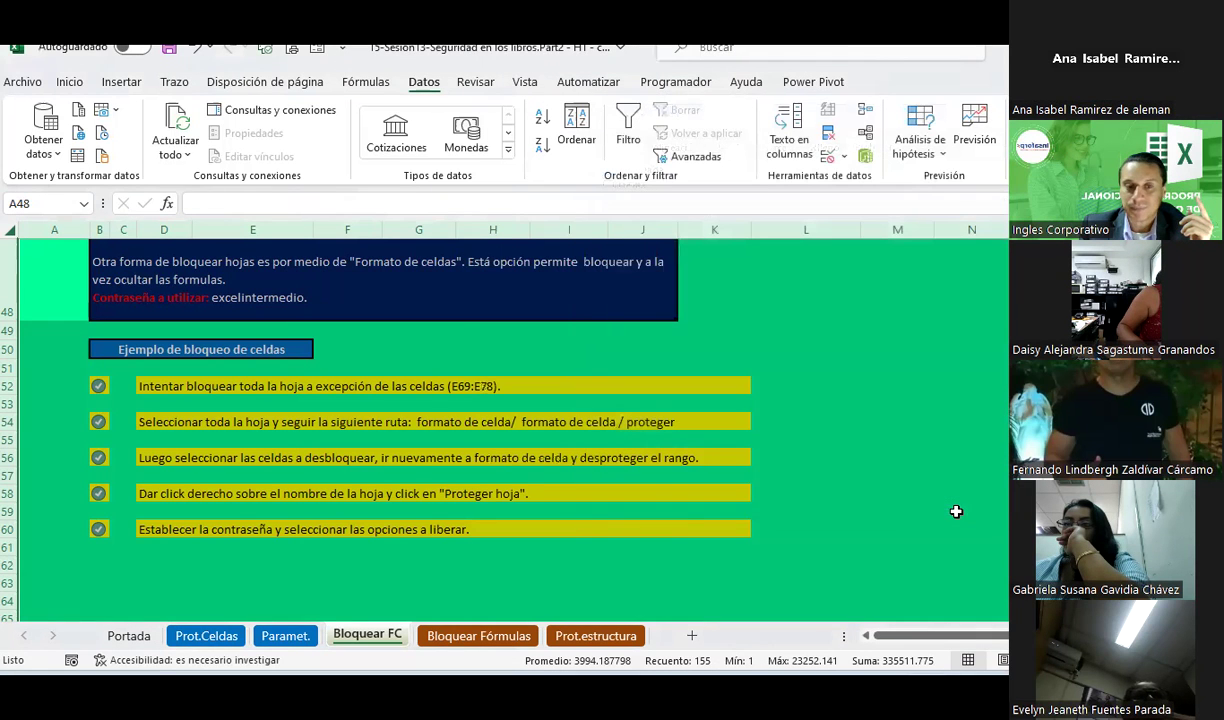
# - Unlock the seller codes V001–V010 in D69:D78 by clearing Bloqueada
pyautogui.scroll(-1, 408, 474)
pyautogui.scroll(-4, 410, 469)
pyautogui.scroll(-2, 257, 429)
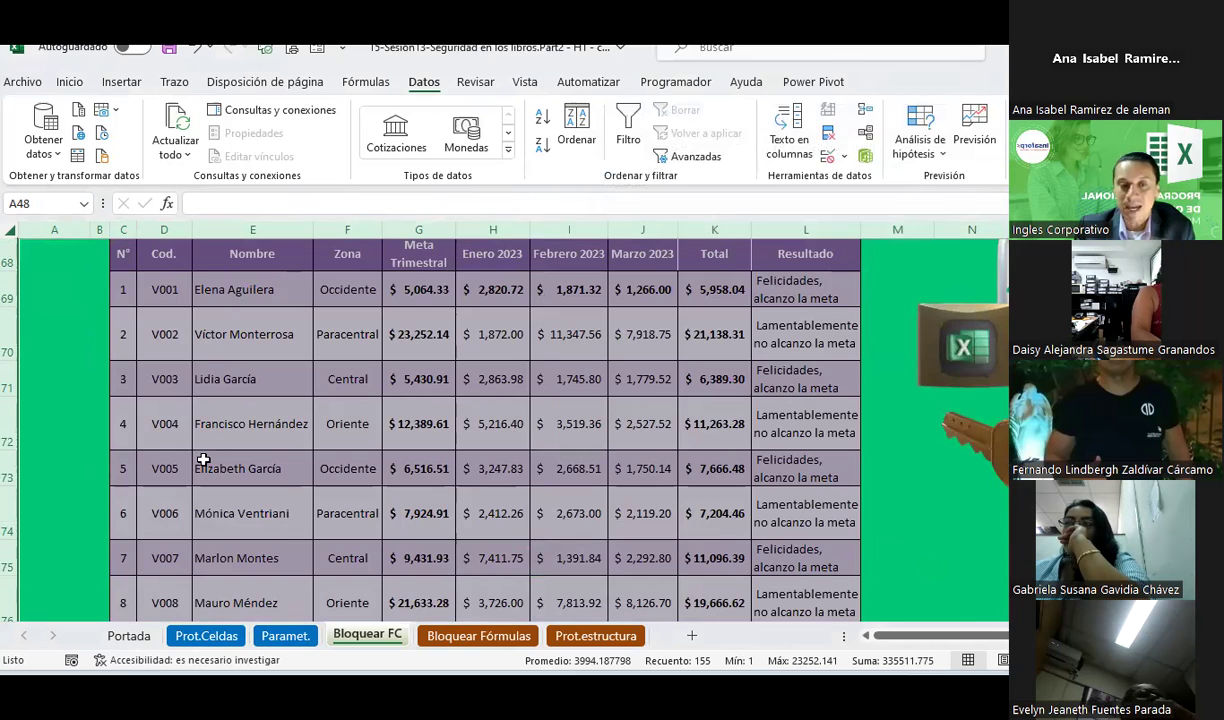
pyautogui.scroll(1, 205, 460)
pyautogui.click(169, 343)
pyautogui.moveTo(169, 343); pyautogui.dragTo(169, 578)
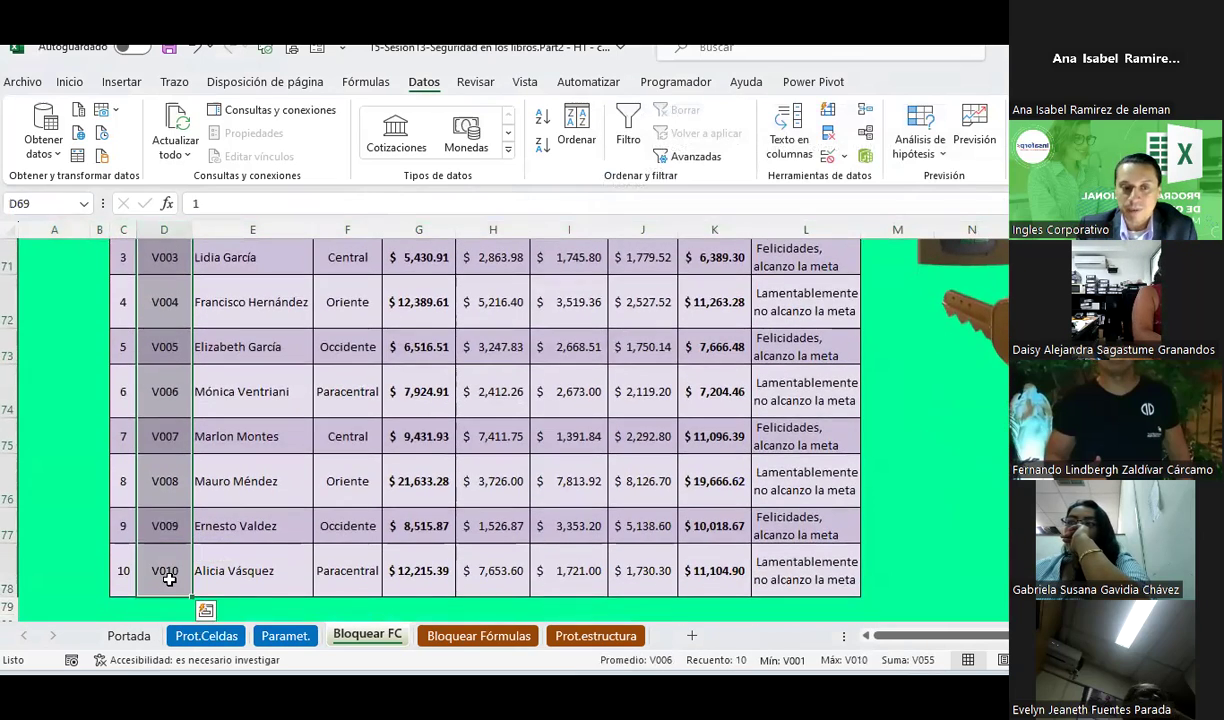
pyautogui.scroll(3, 328, 436)
pyautogui.scroll(3, 340, 420)
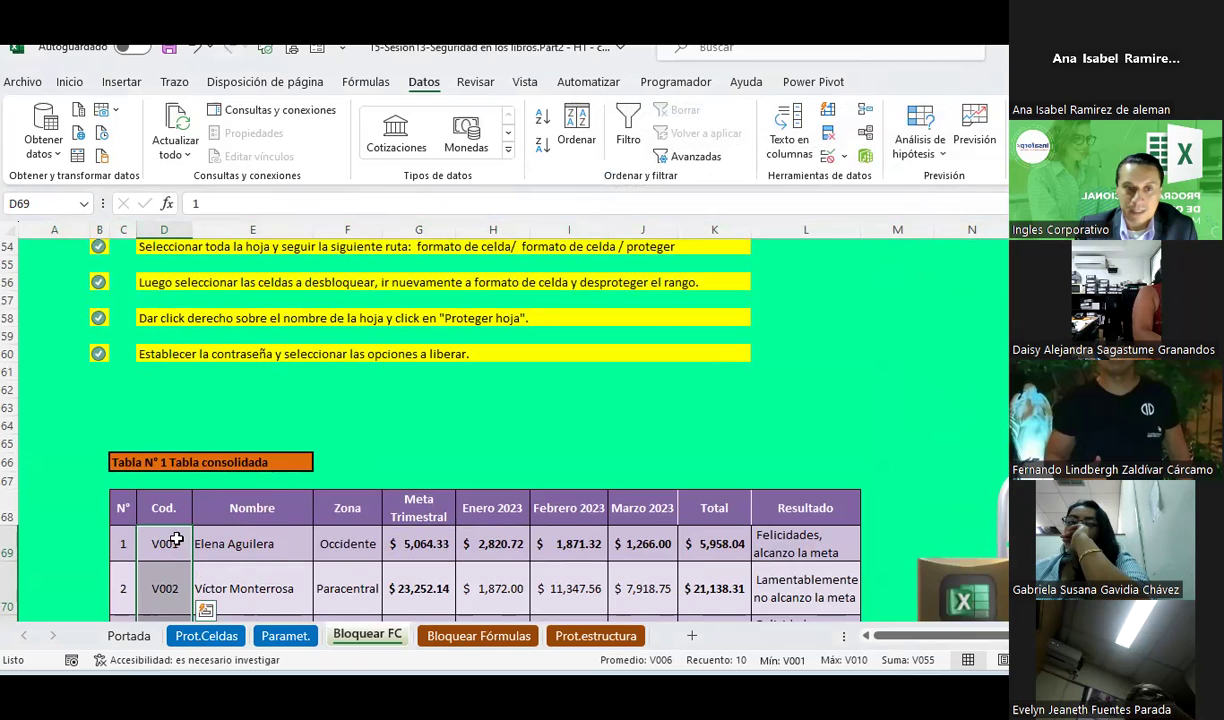
pyautogui.rightClick(175, 540)
pyautogui.click(258, 558)
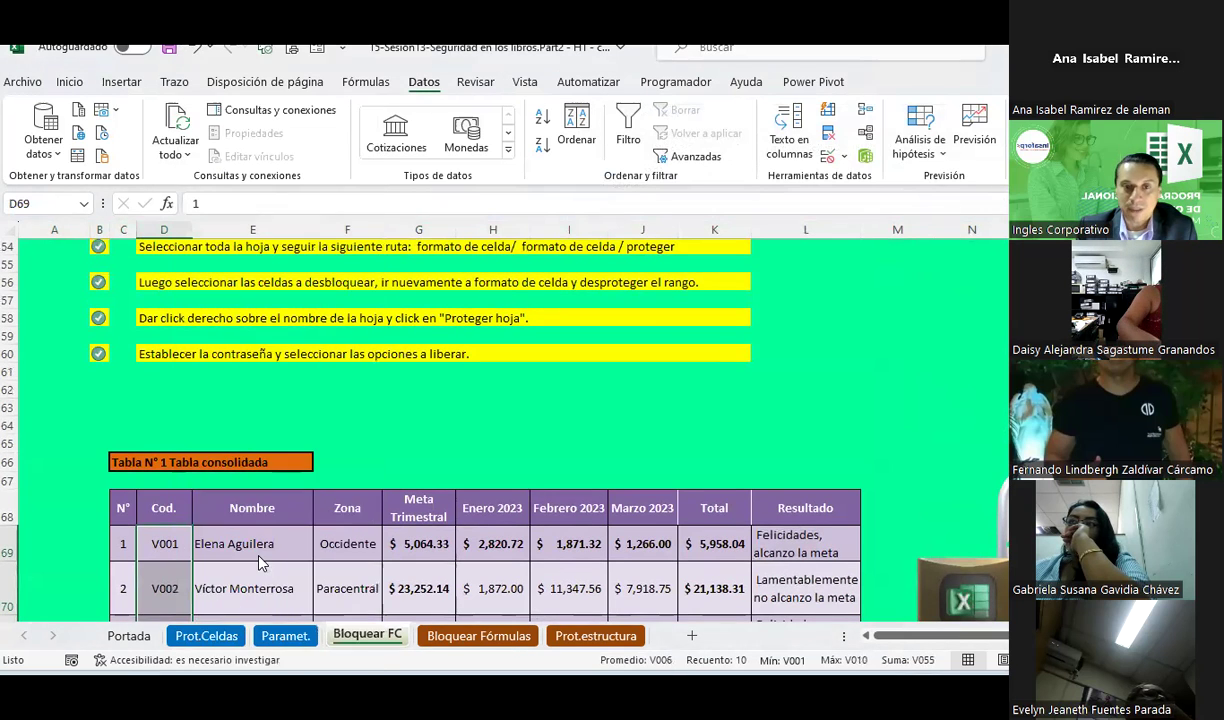
pyautogui.moveTo(358, 247); pyautogui.dragTo(668, 232)
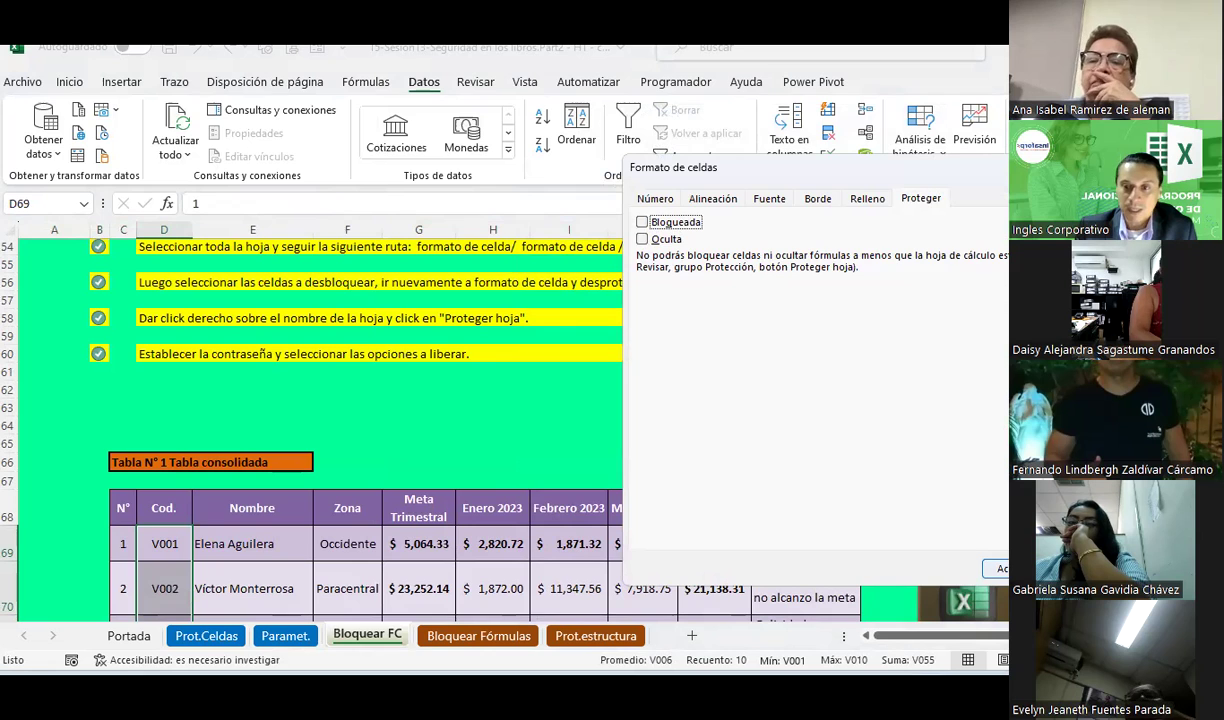
pyautogui.press('Return')
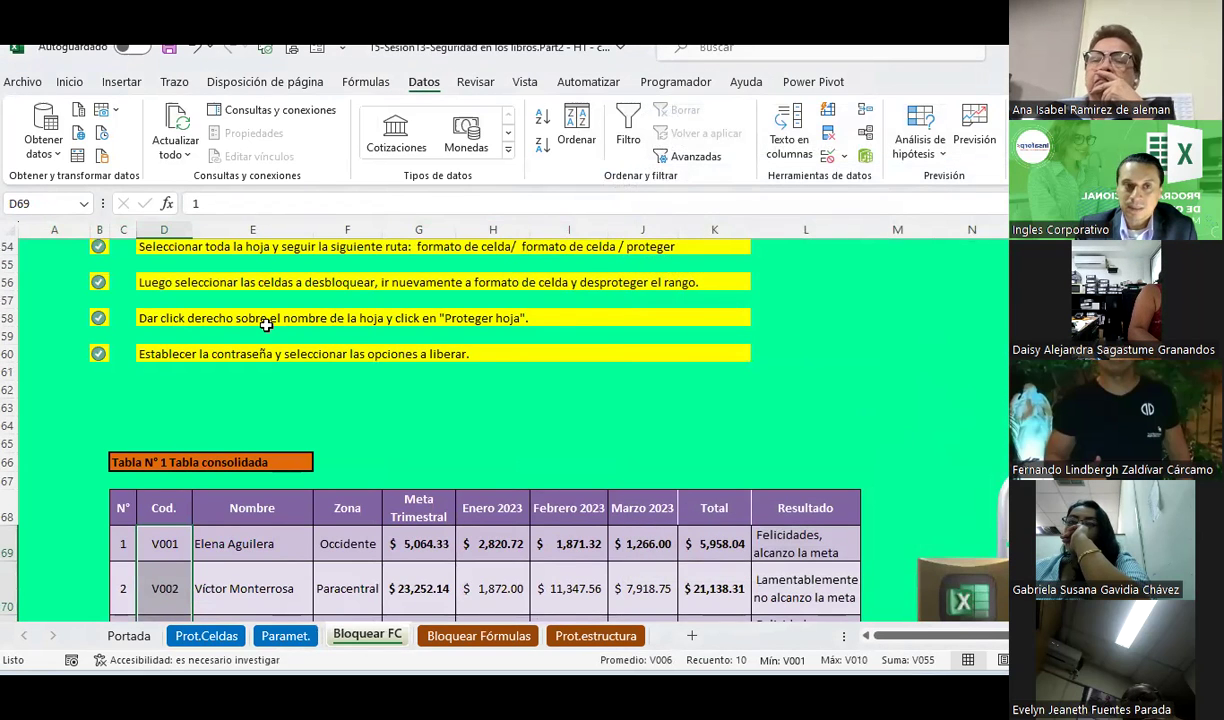
# - Protect the Bloquear FC sheet with no password, keeping the default select-cells permissions
pyautogui.rightClick(394, 635)
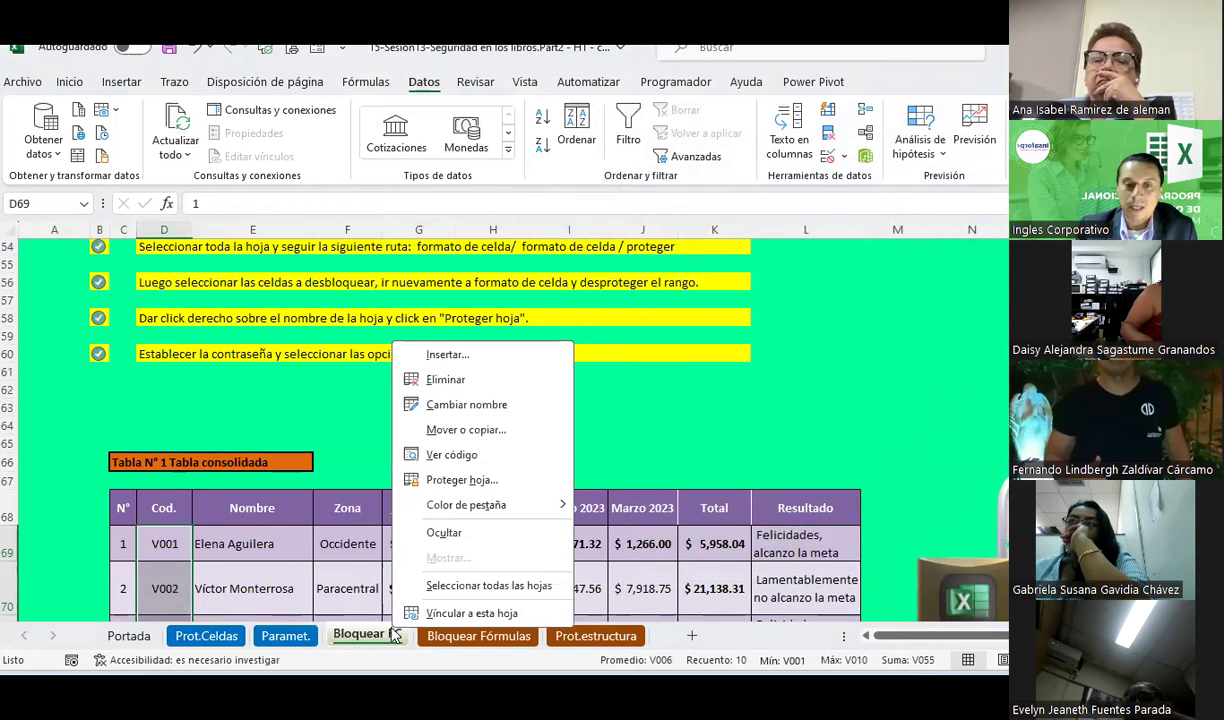
pyautogui.click(363, 382)
pyautogui.scroll(-2, 363, 382)
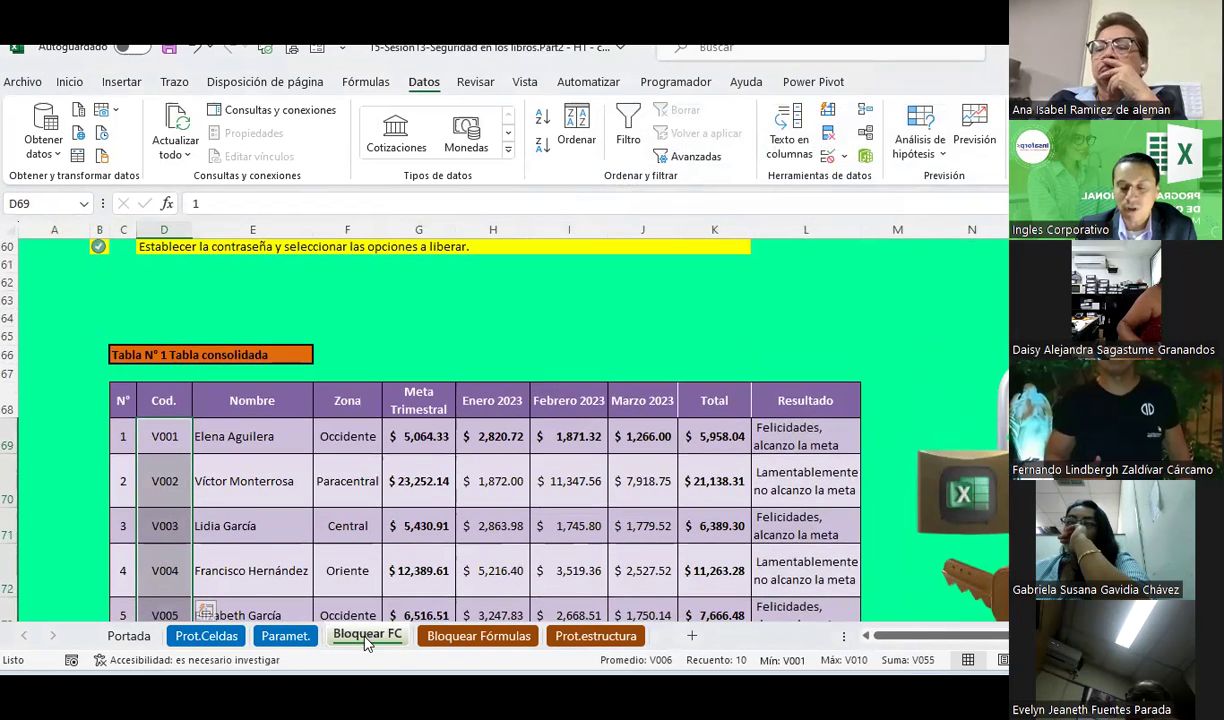
pyautogui.rightClick(352, 645)
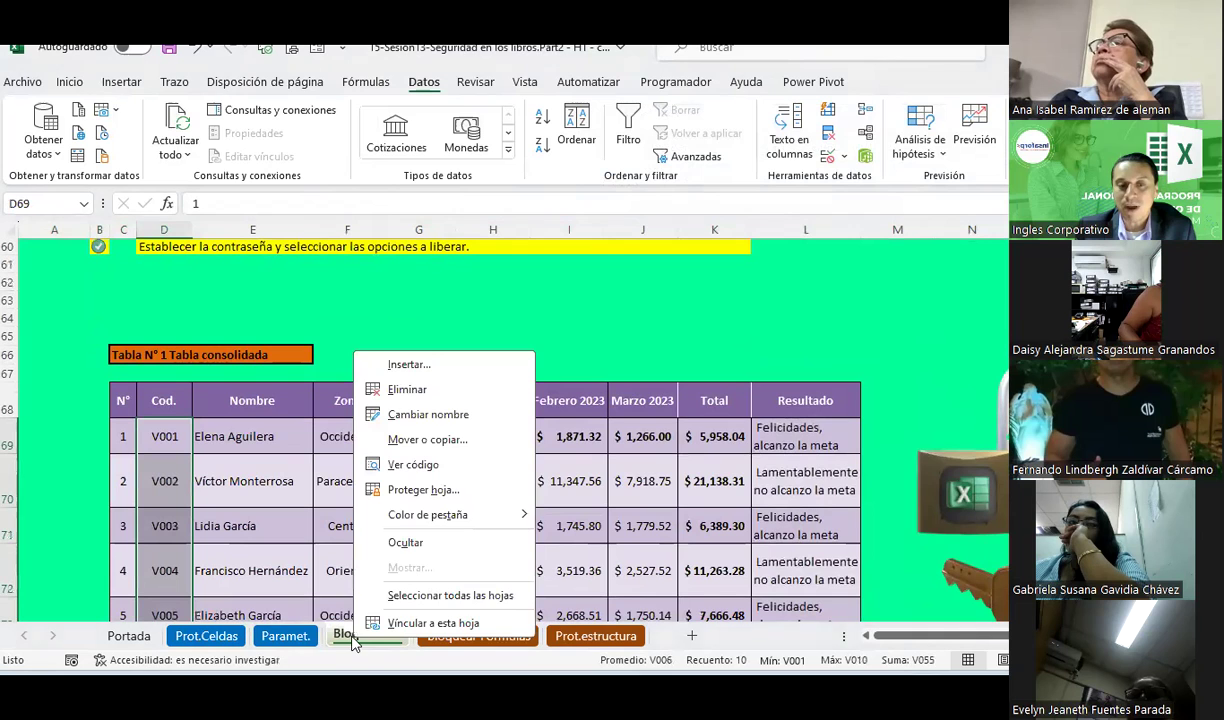
pyautogui.click(418, 493)
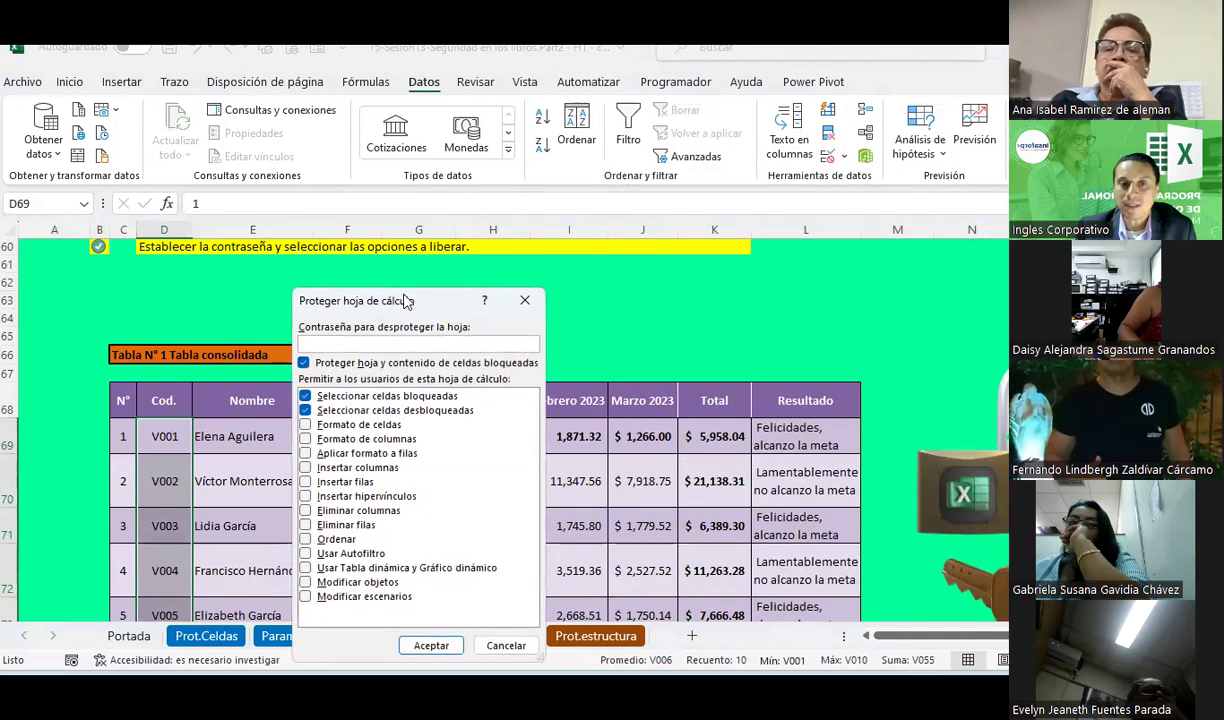
pyautogui.moveTo(397, 305); pyautogui.dragTo(632, 97)
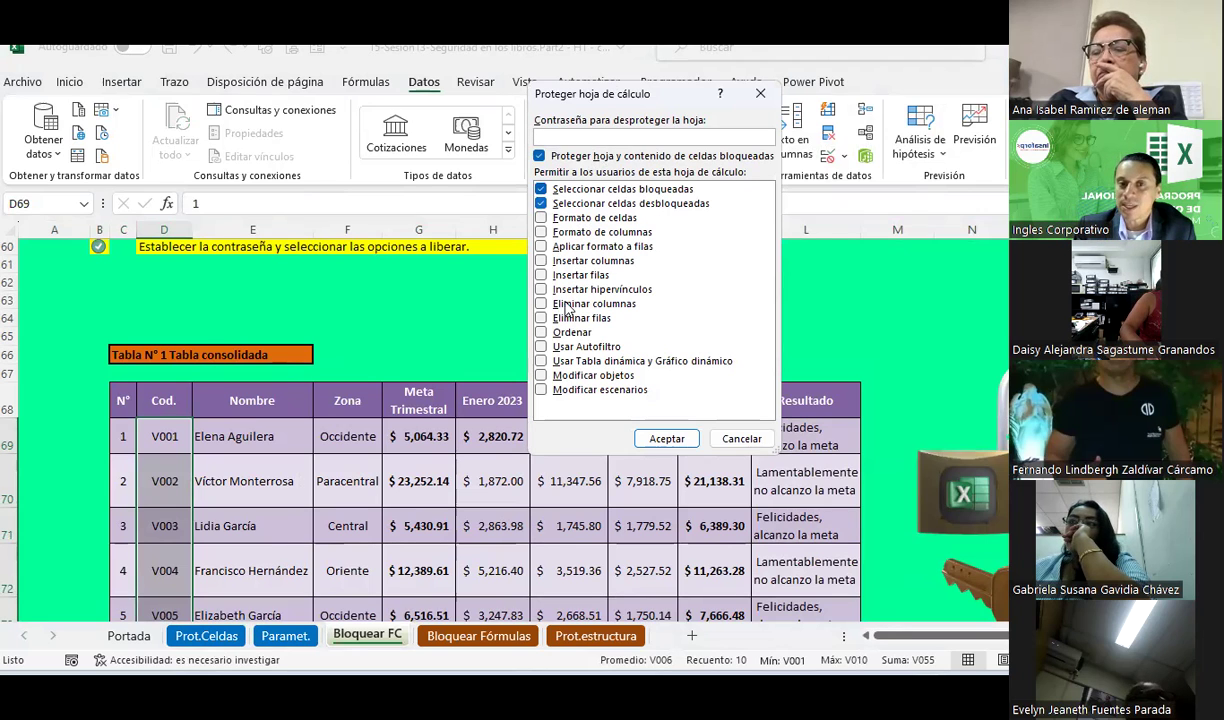
pyautogui.click(681, 440)
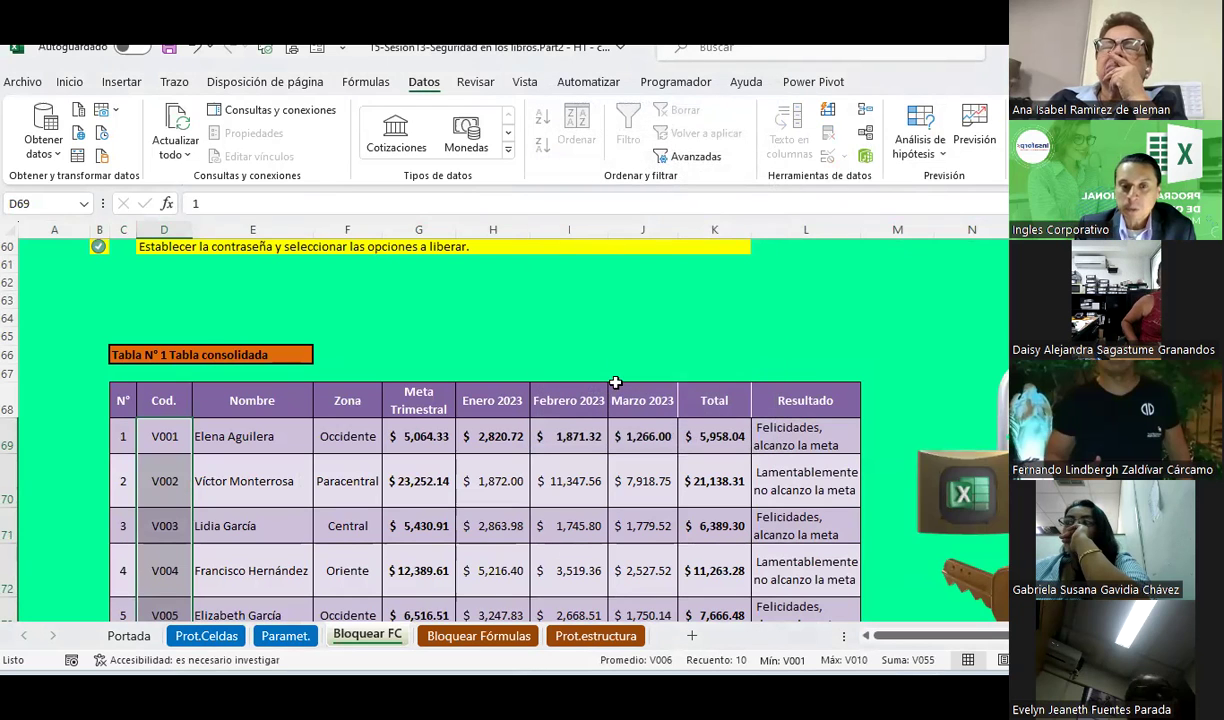
# - Try editing locked cells, including the Resultado formula in L69, and dismiss the protection warnings
pyautogui.click(581, 468)
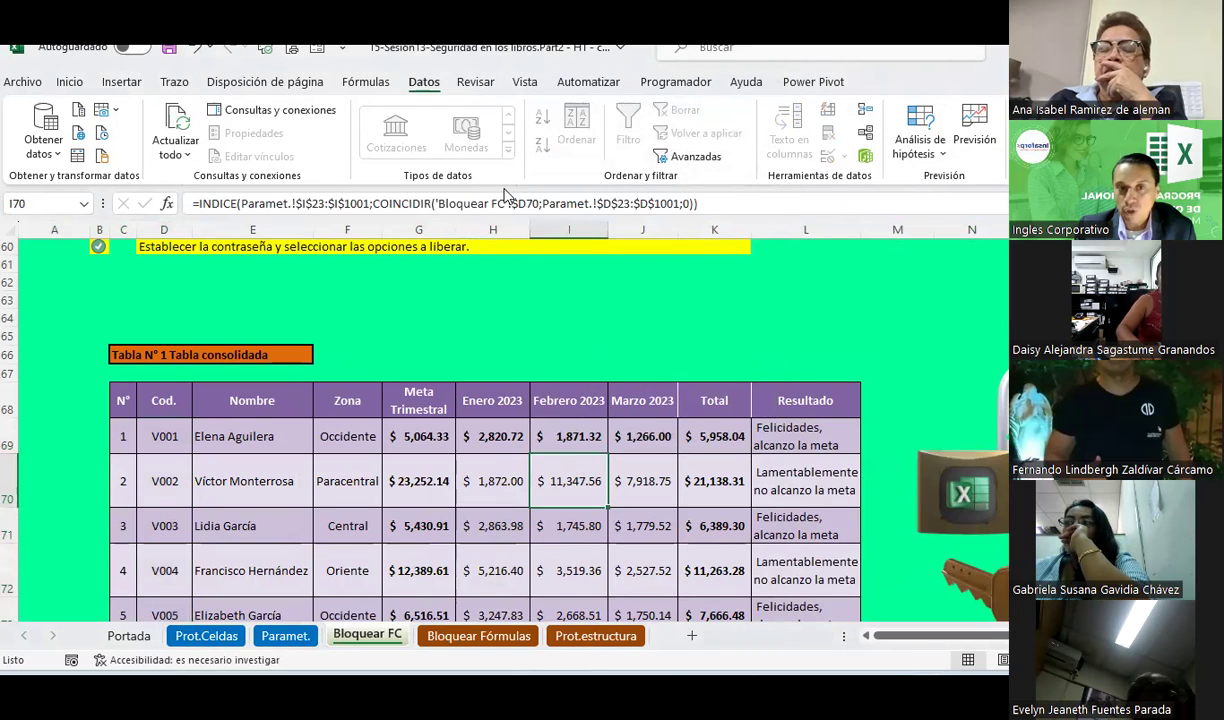
pyautogui.doubleClick(400, 402)
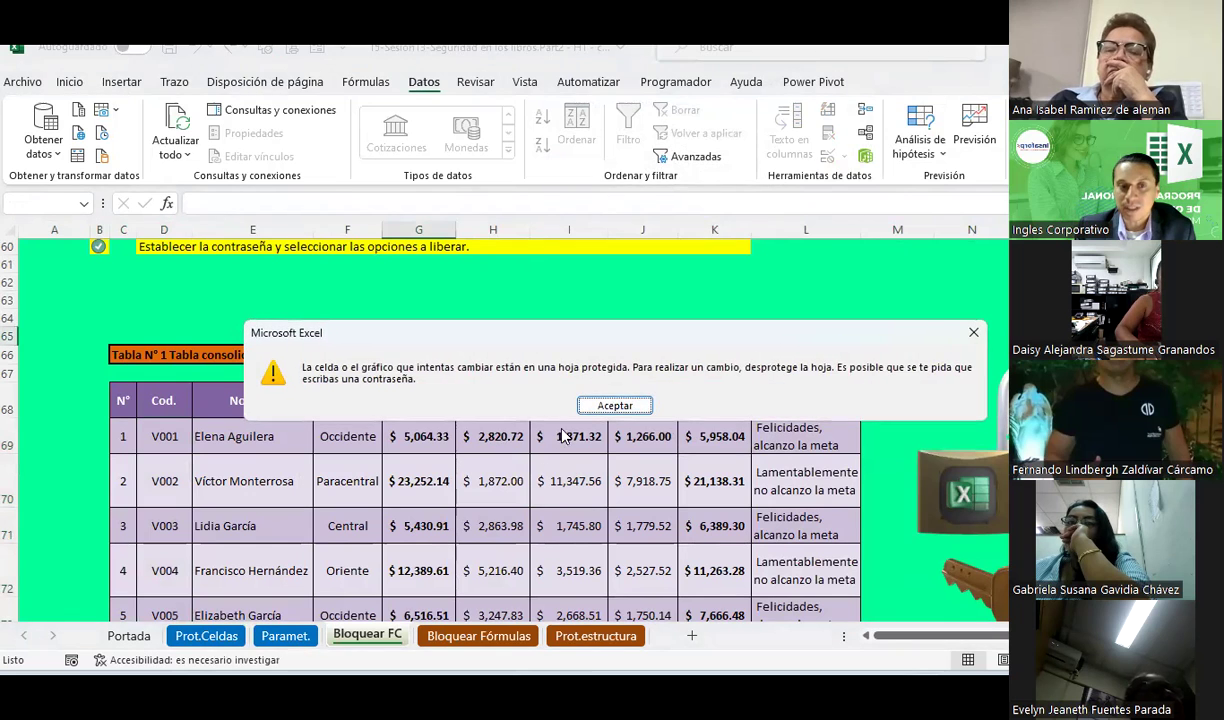
pyautogui.click(592, 418)
pyautogui.doubleClick(765, 432)
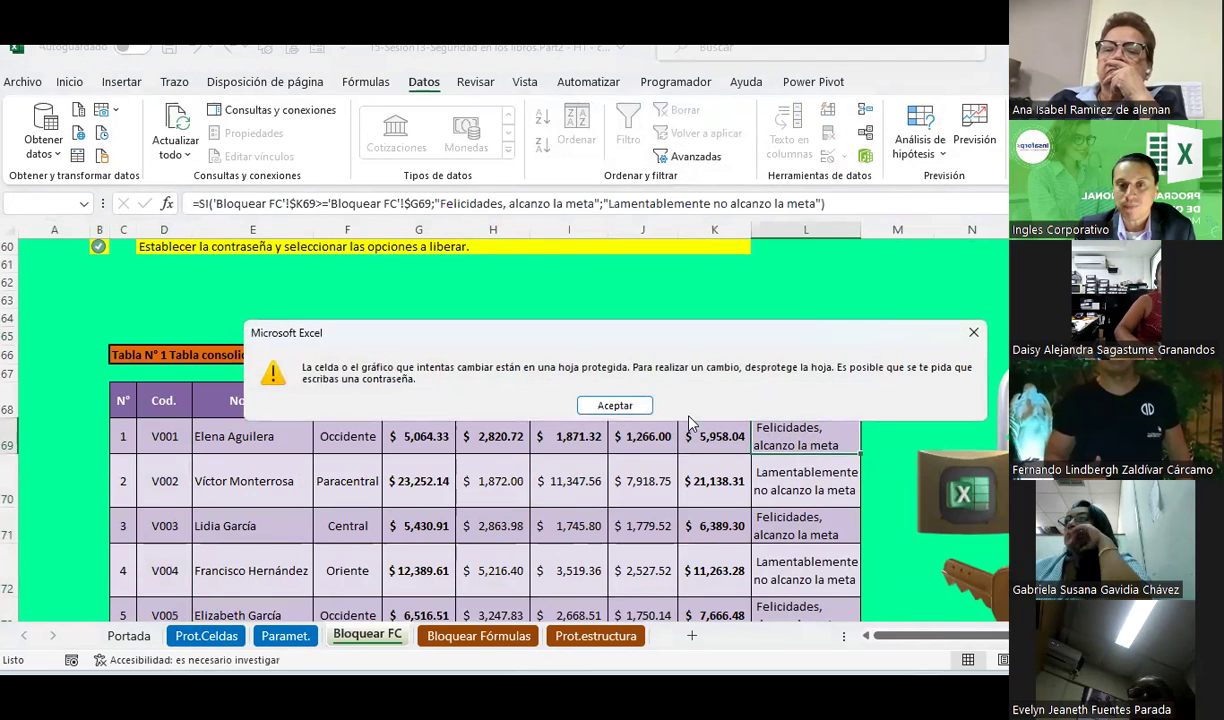
pyautogui.click(615, 405)
# - Change the code in D69 to V002, then undo so it reads V001 again
pyautogui.scroll(-2, 148, 312)
pyautogui.click(169, 338)
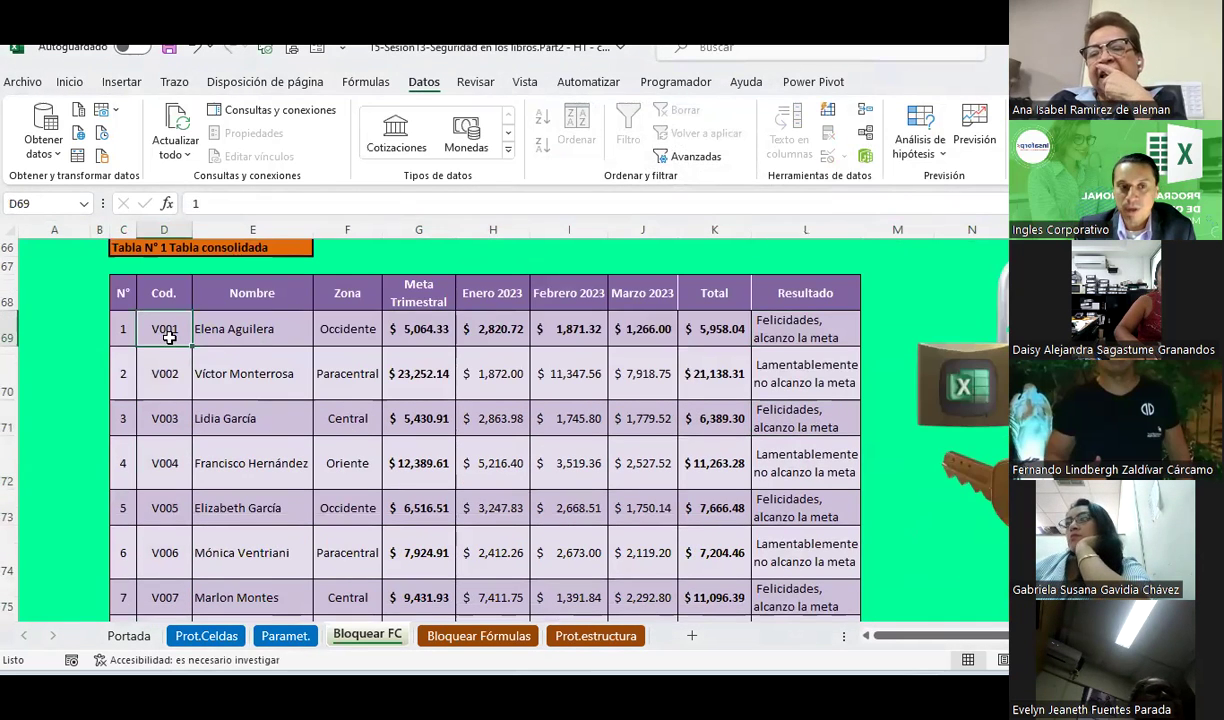
pyautogui.write('2')
pyautogui.click(173, 403)
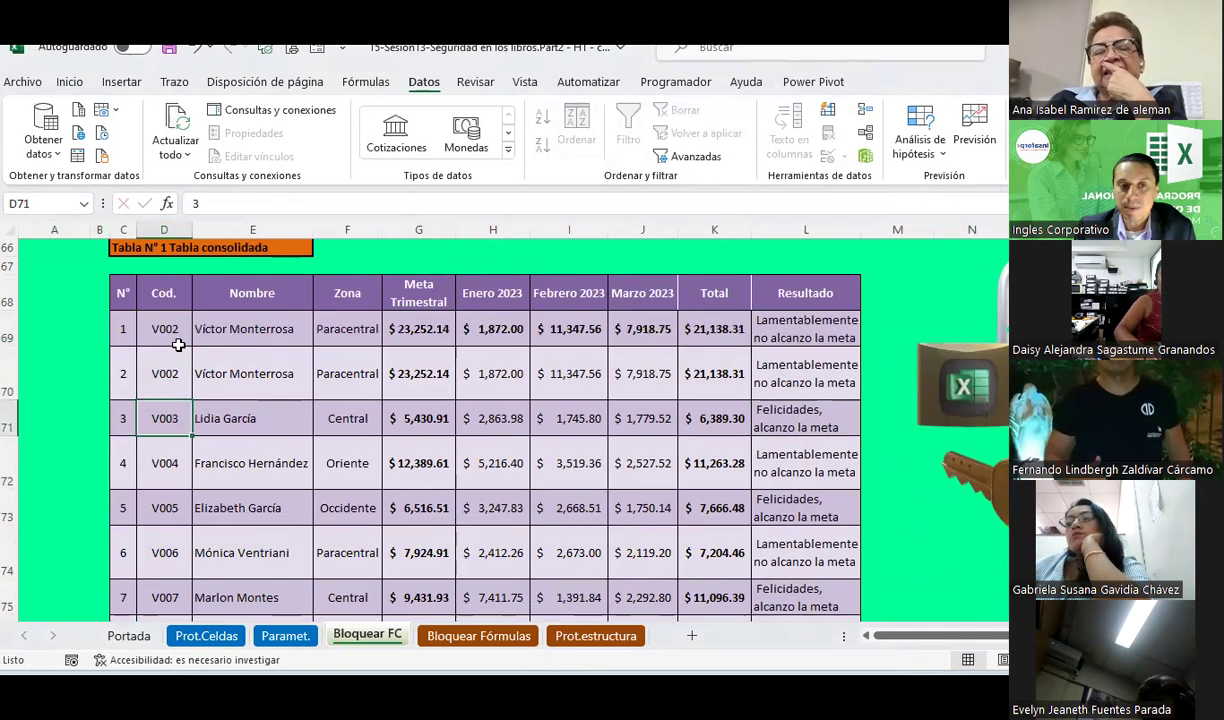
pyautogui.hotkey('ctrl', 'z')
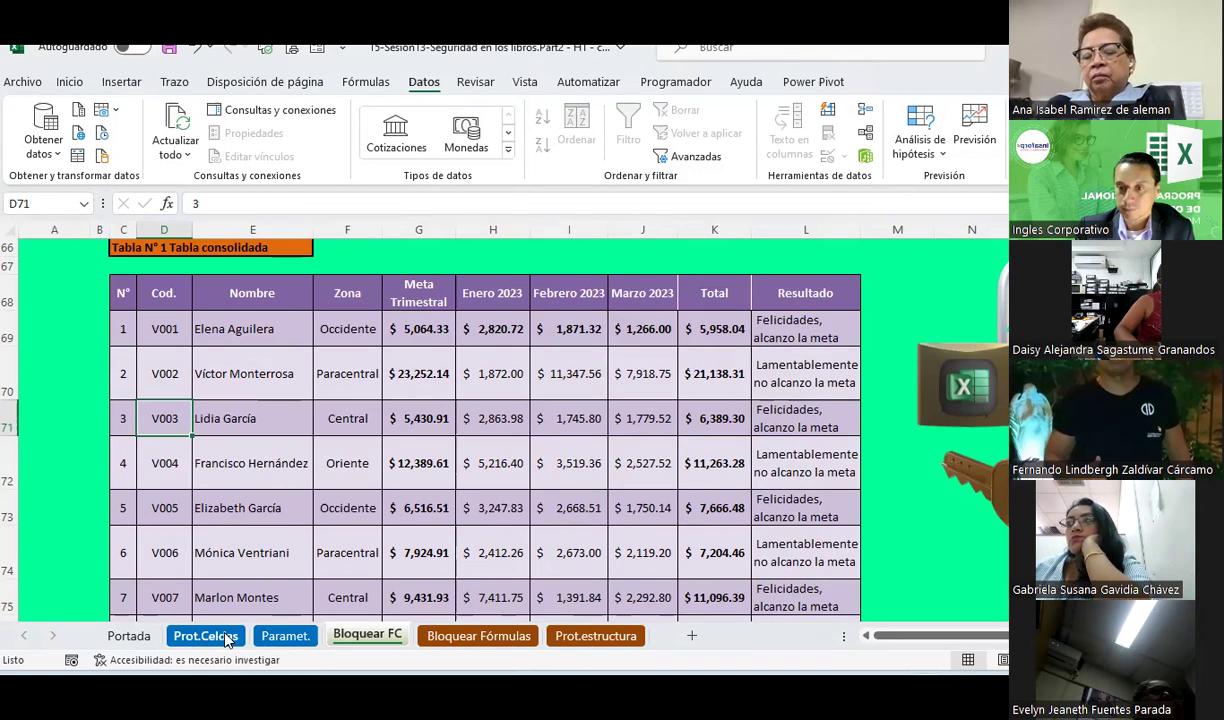
# - On Prot.Celdas, check the whole sheet's protection settings have Bloqueada and Oculta cleared
pyautogui.click(225, 634)
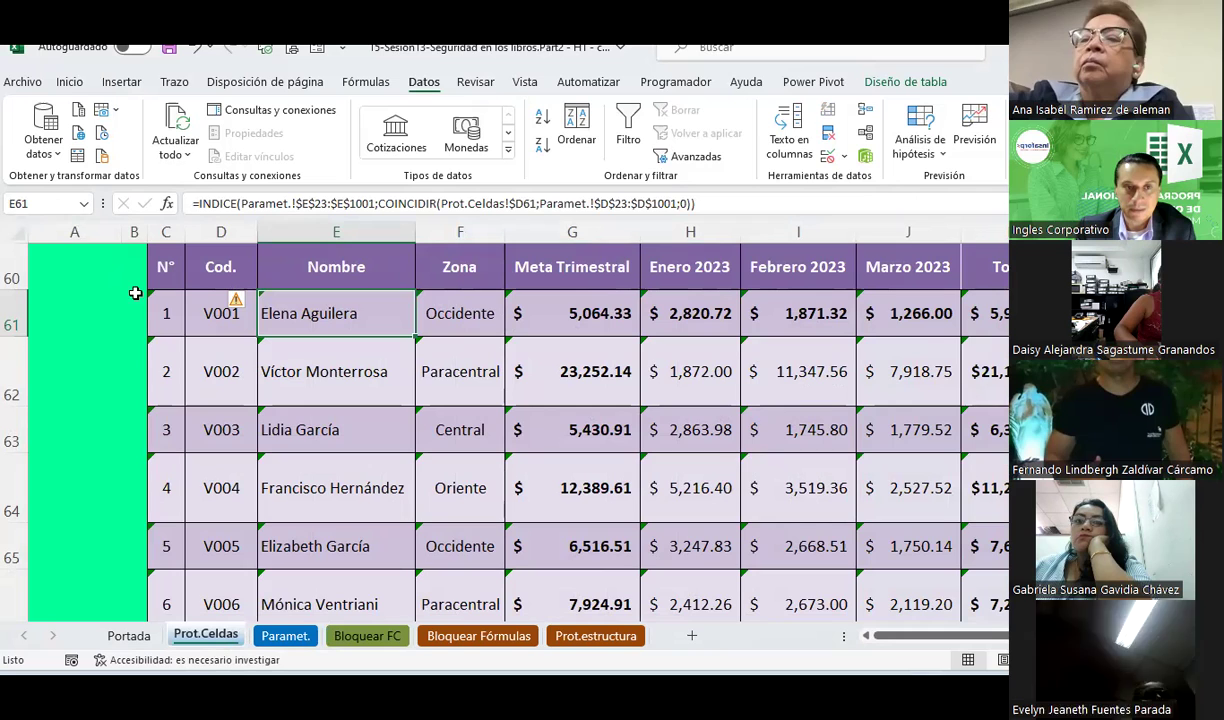
pyautogui.click(10, 228)
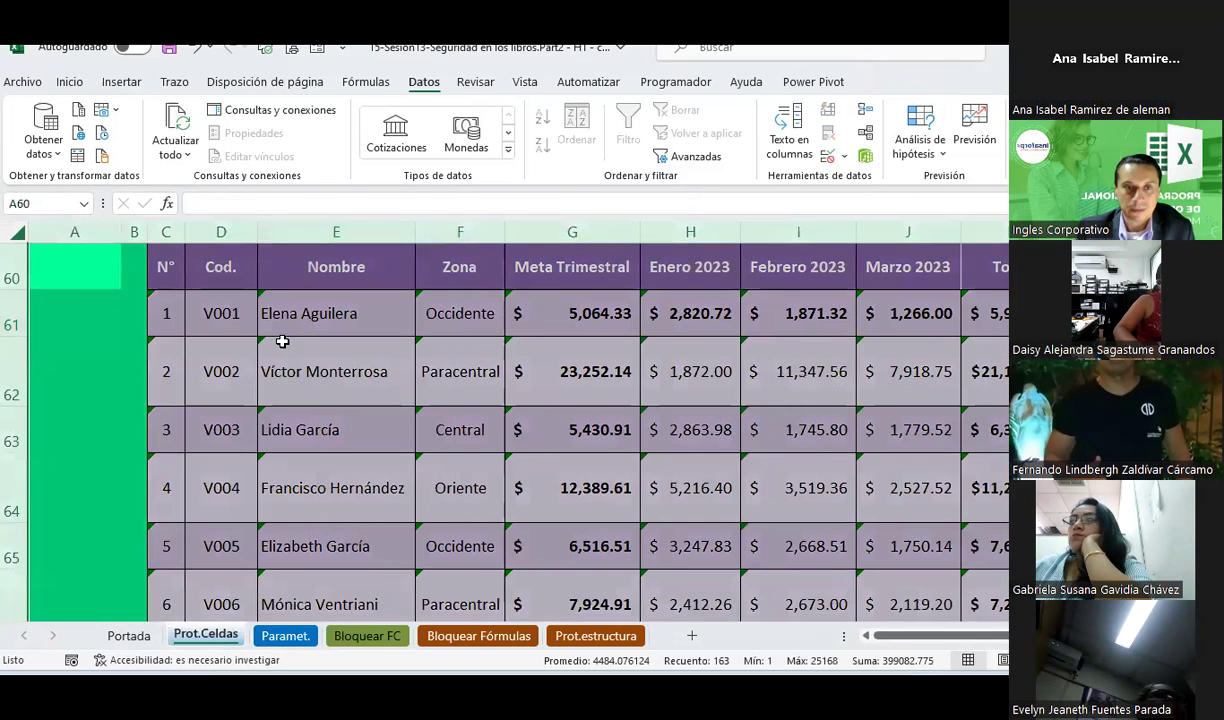
pyautogui.rightClick(282, 341)
pyautogui.click(356, 568)
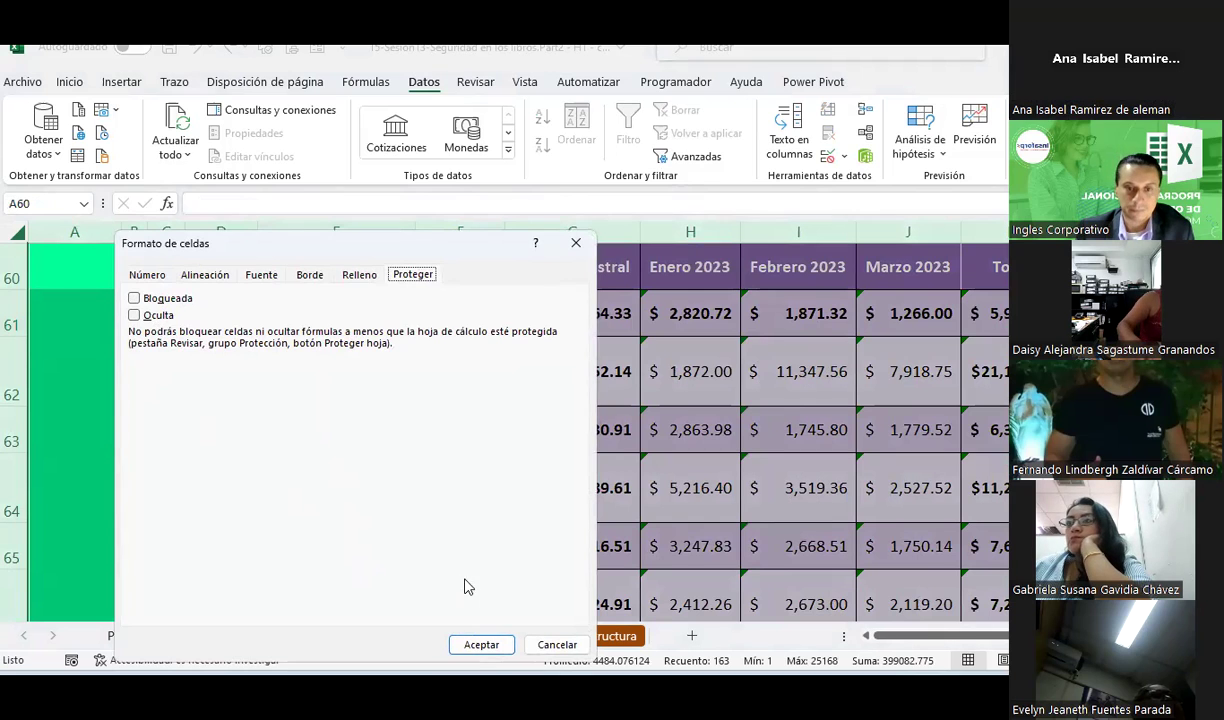
pyautogui.click(481, 645)
pyautogui.click(382, 420)
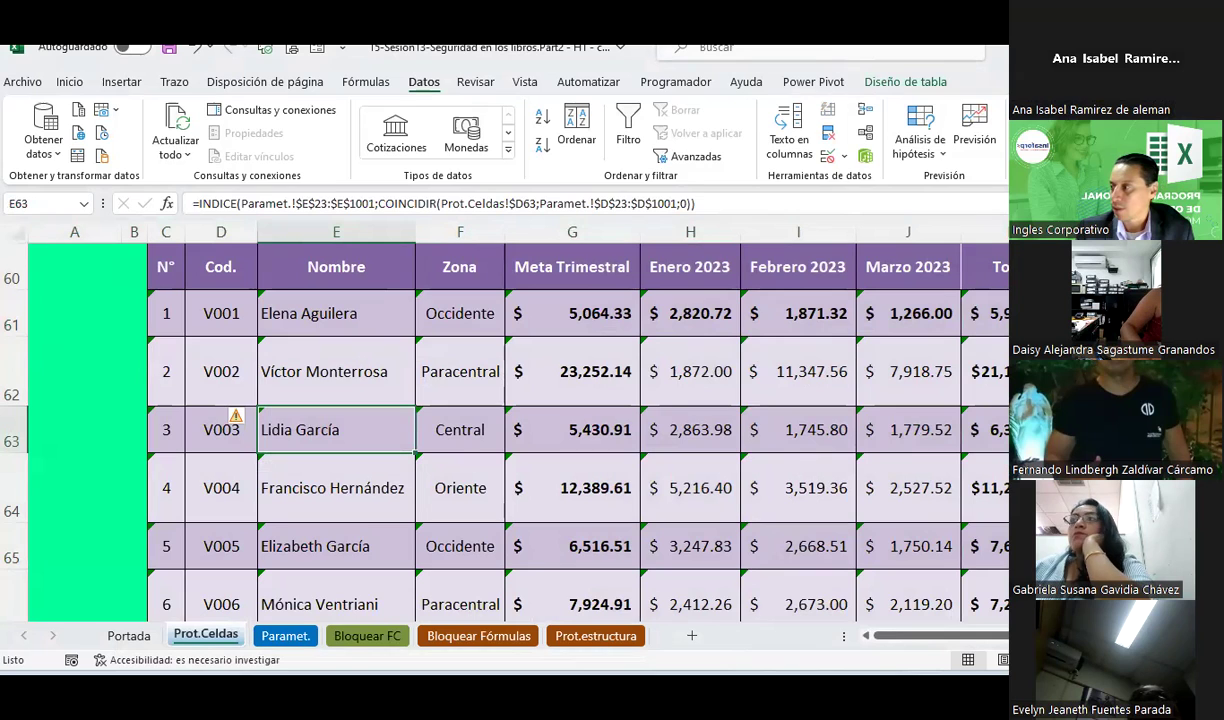
pyautogui.hotkey('alt', 'Tab')
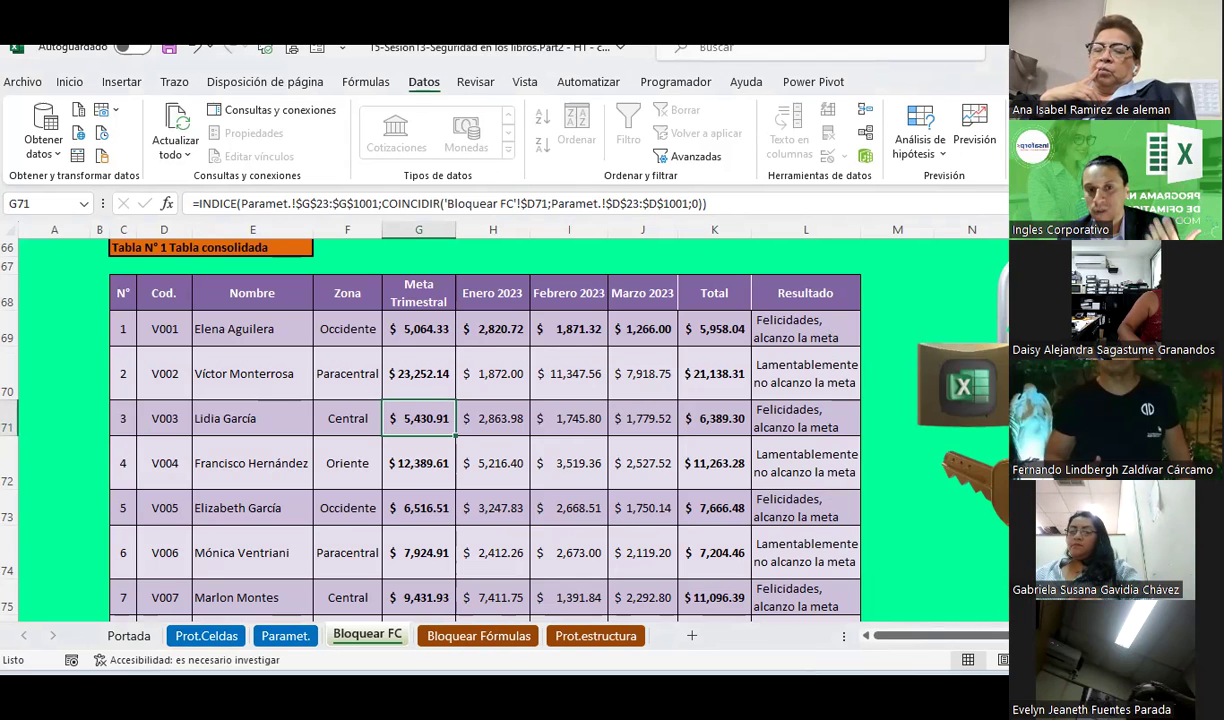
# - Select the Enero 2023 value for V004 in H72 on the Bloquear FC sheet
pyautogui.click(511, 447)
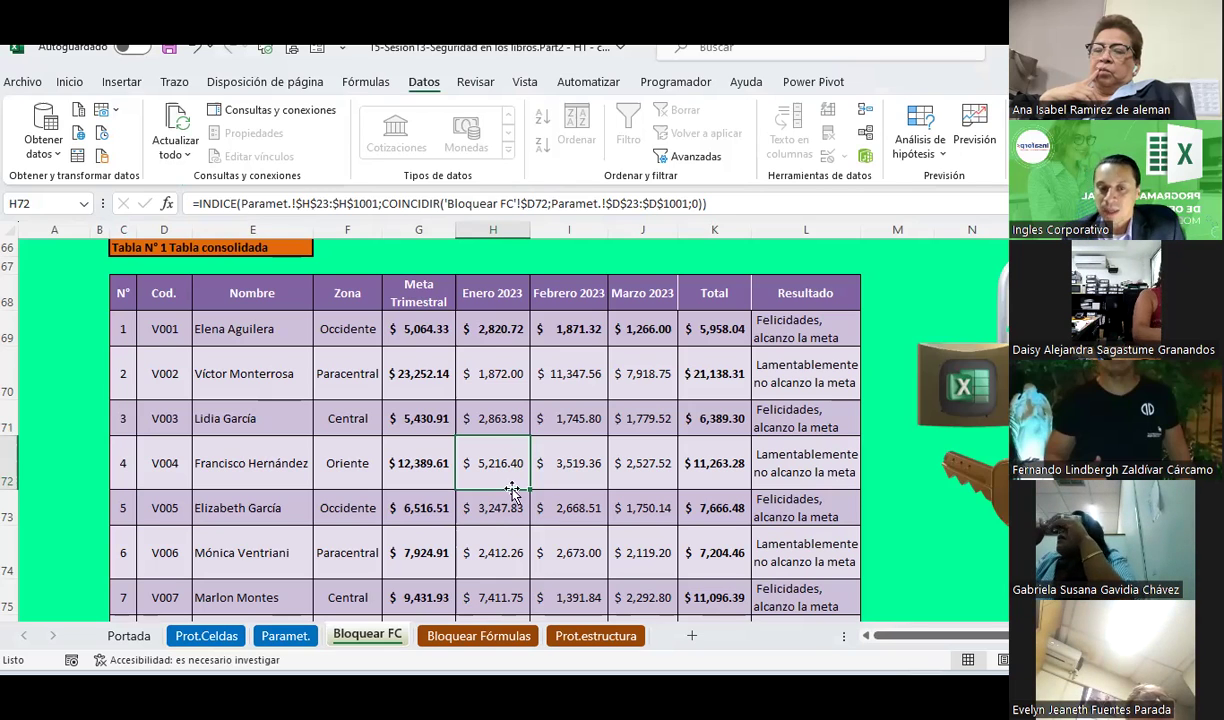
# - On Bloquear Fórmulas, inspect G69's formula and select the table range E69:L78
pyautogui.click(472, 641)
pyautogui.scroll(3, 404, 400)
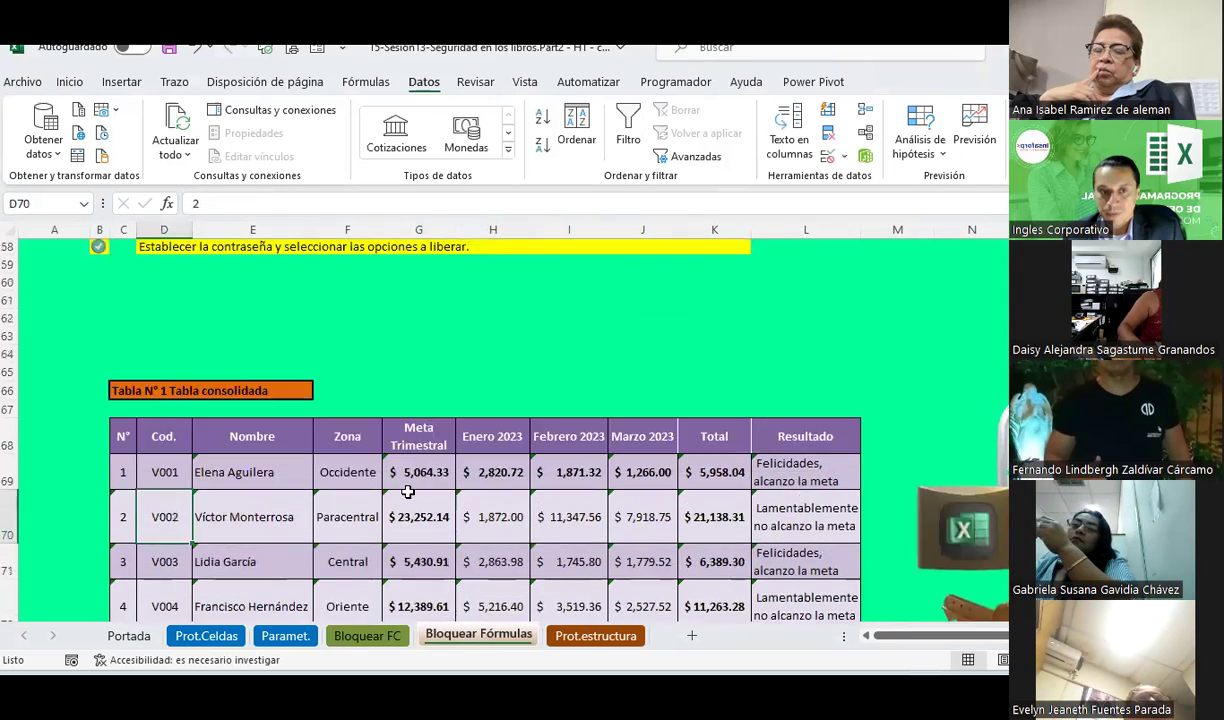
pyautogui.scroll(3, 404, 460)
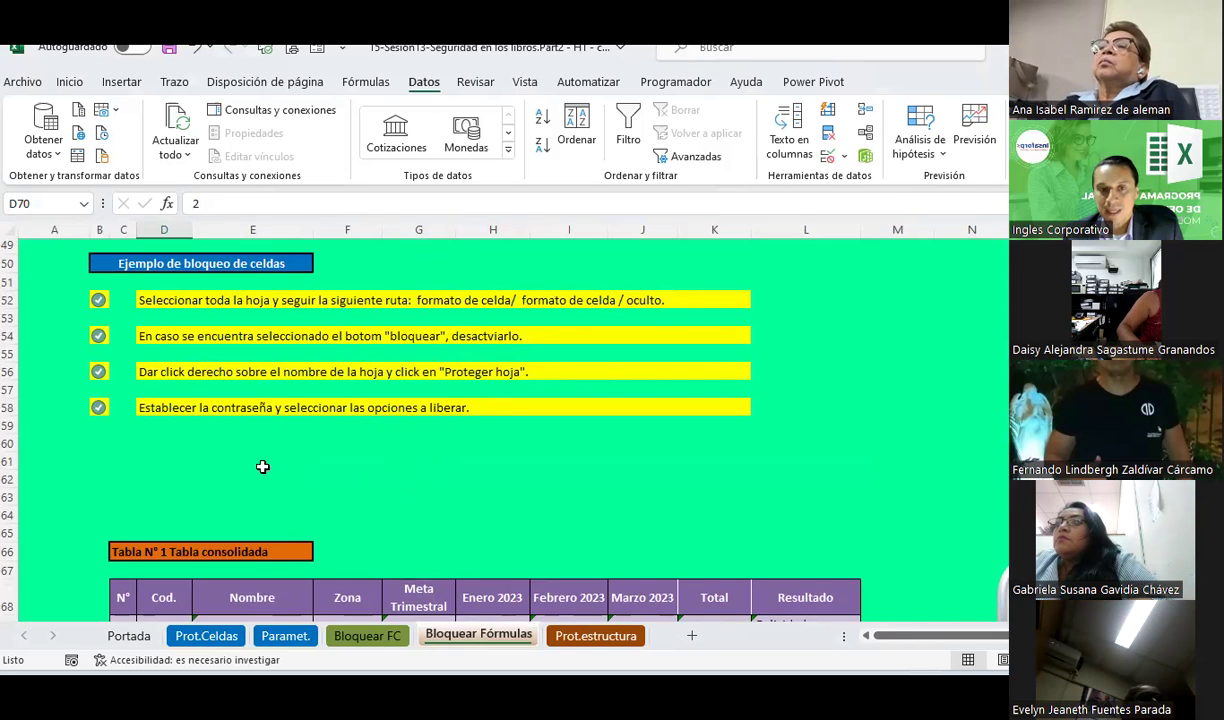
pyautogui.scroll(-1, 283, 440)
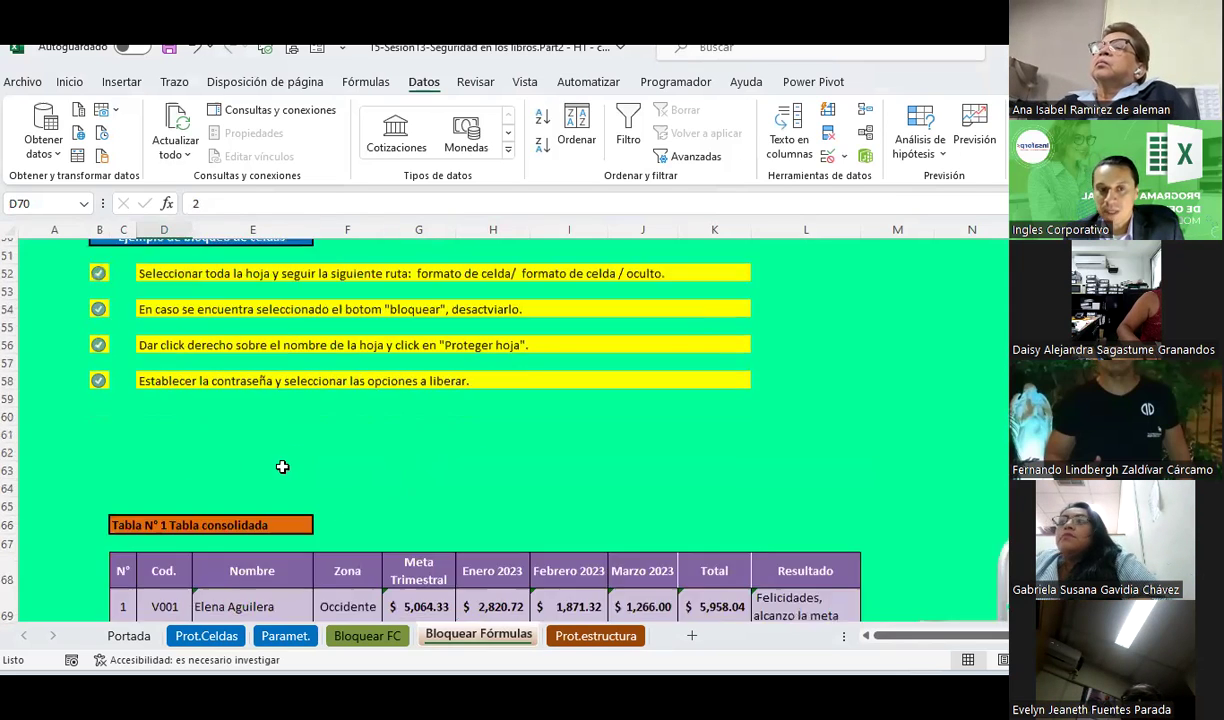
pyautogui.scroll(-3, 281, 467)
pyautogui.scroll(-1, 338, 488)
pyautogui.click(394, 352)
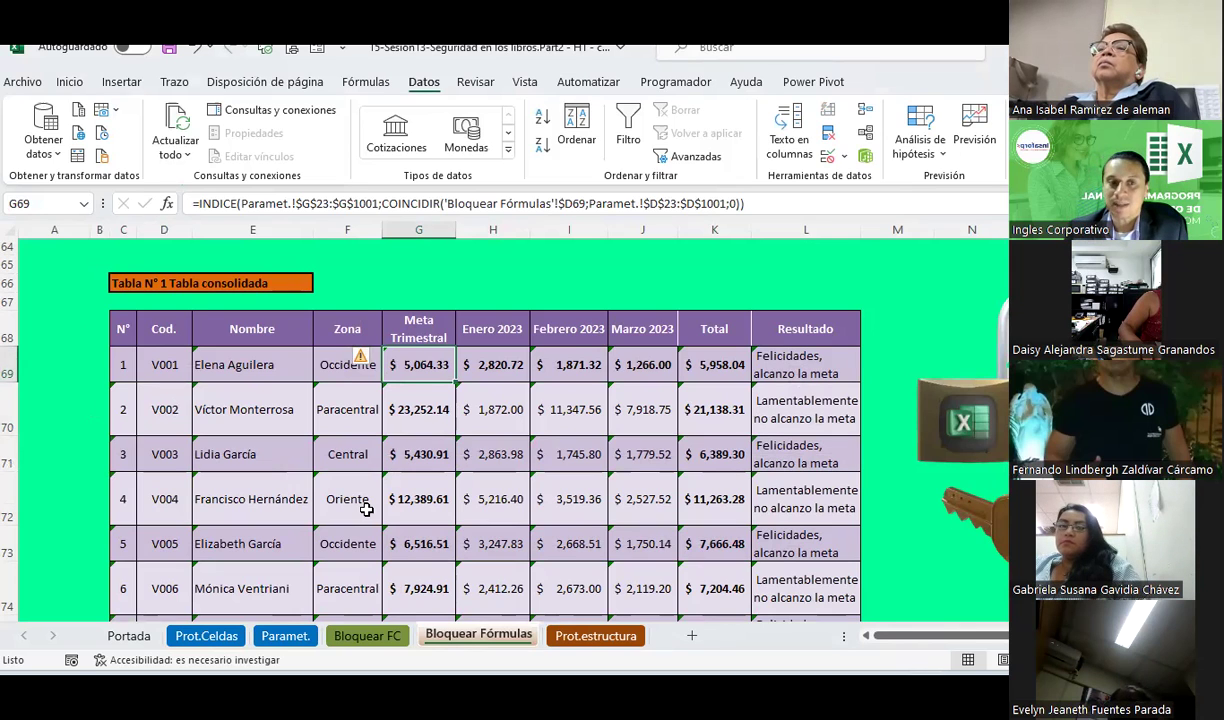
pyautogui.moveTo(250, 370); pyautogui.dragTo(718, 466)
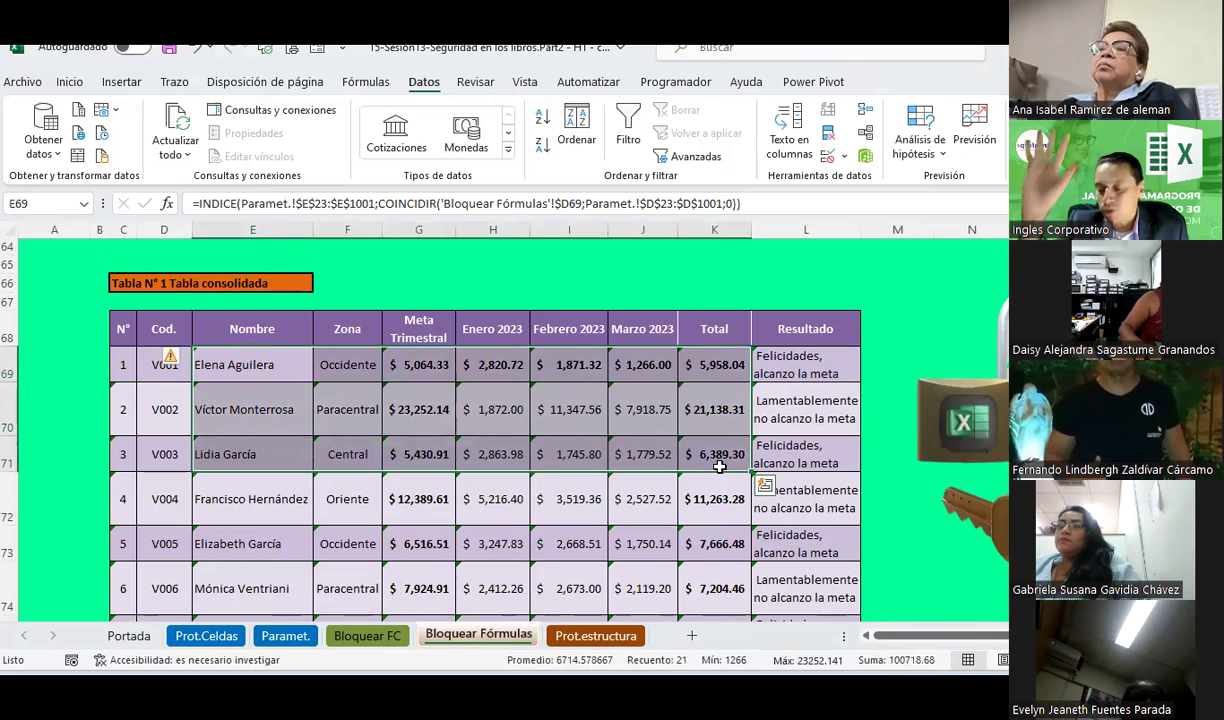
pyautogui.scroll(-1, 719, 466)
pyautogui.moveTo(245, 357)
pyautogui.mouseDown()
pyautogui.moveTo(820, 645)
pyautogui.moveTo(811, 581)
pyautogui.mouseUp()
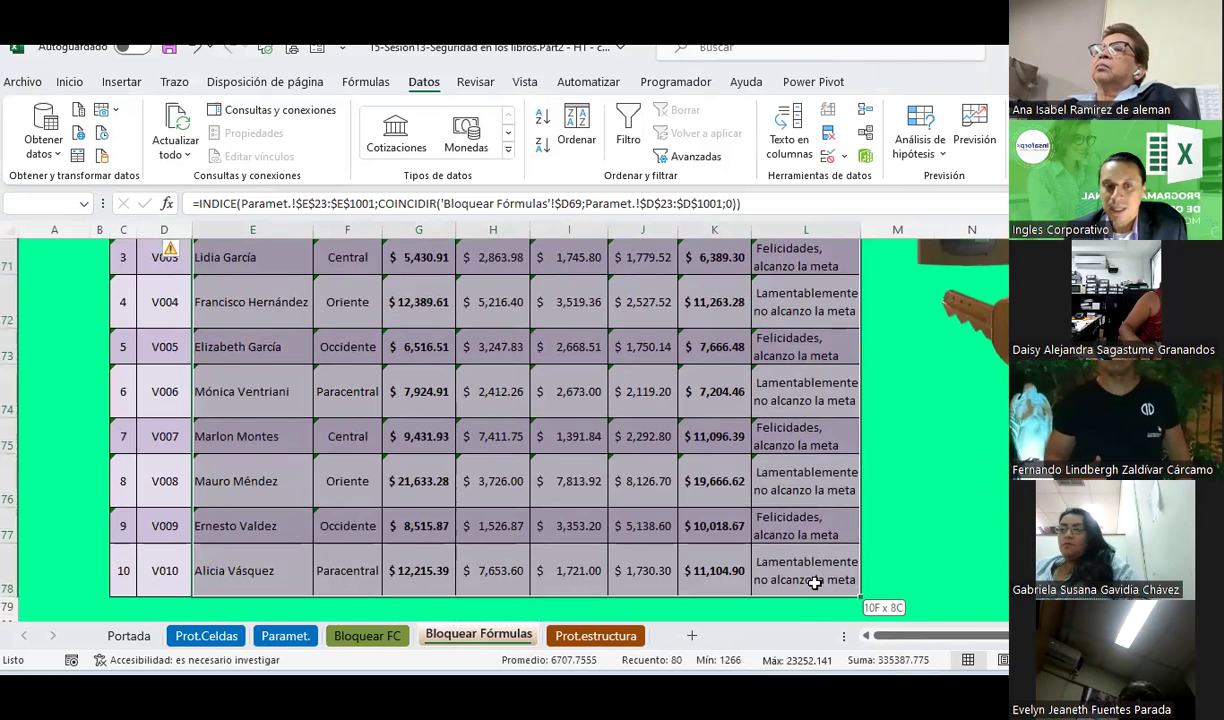
pyautogui.scroll(2, 679, 417)
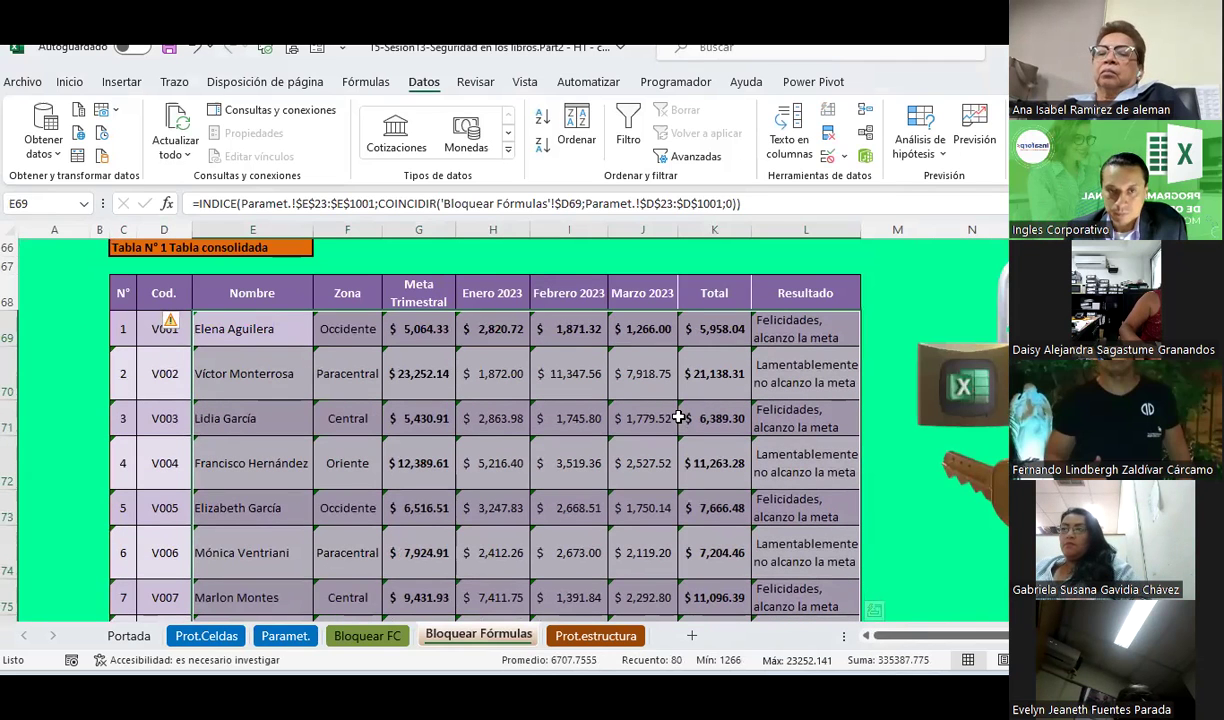
# - Set E69:L78 to unlocked but hidden, clearing Bloqueada and checking Oculta
pyautogui.rightClick(286, 332)
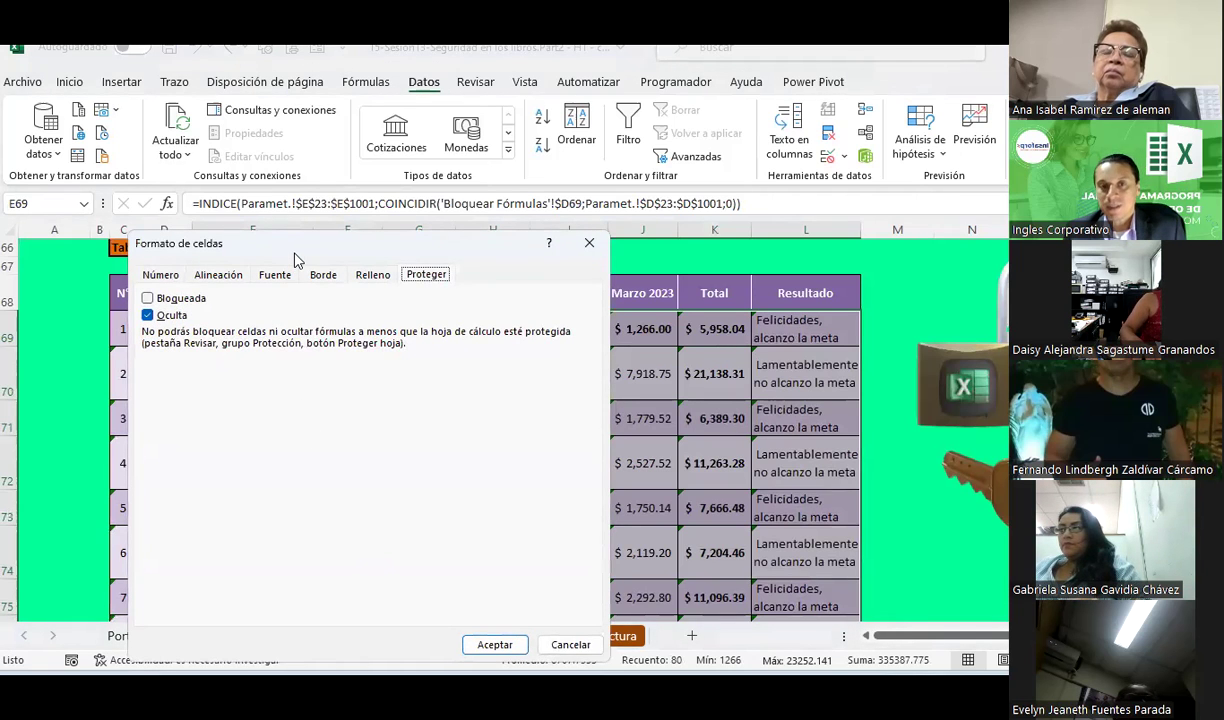
pyautogui.moveTo(295, 254); pyautogui.dragTo(679, 180)
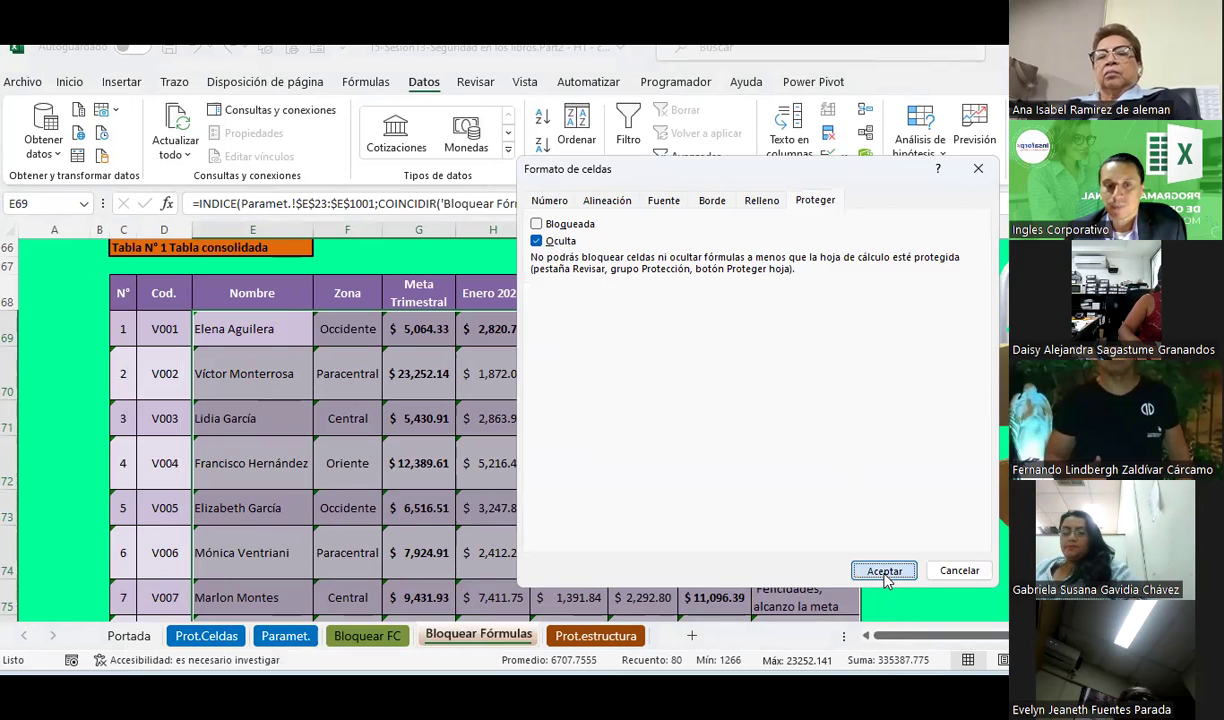
pyautogui.click(884, 572)
# - Start protecting the Bloquear Fórmulas sheet via Inicio > Formato > Proteger hoja
pyautogui.rightClick(475, 642)
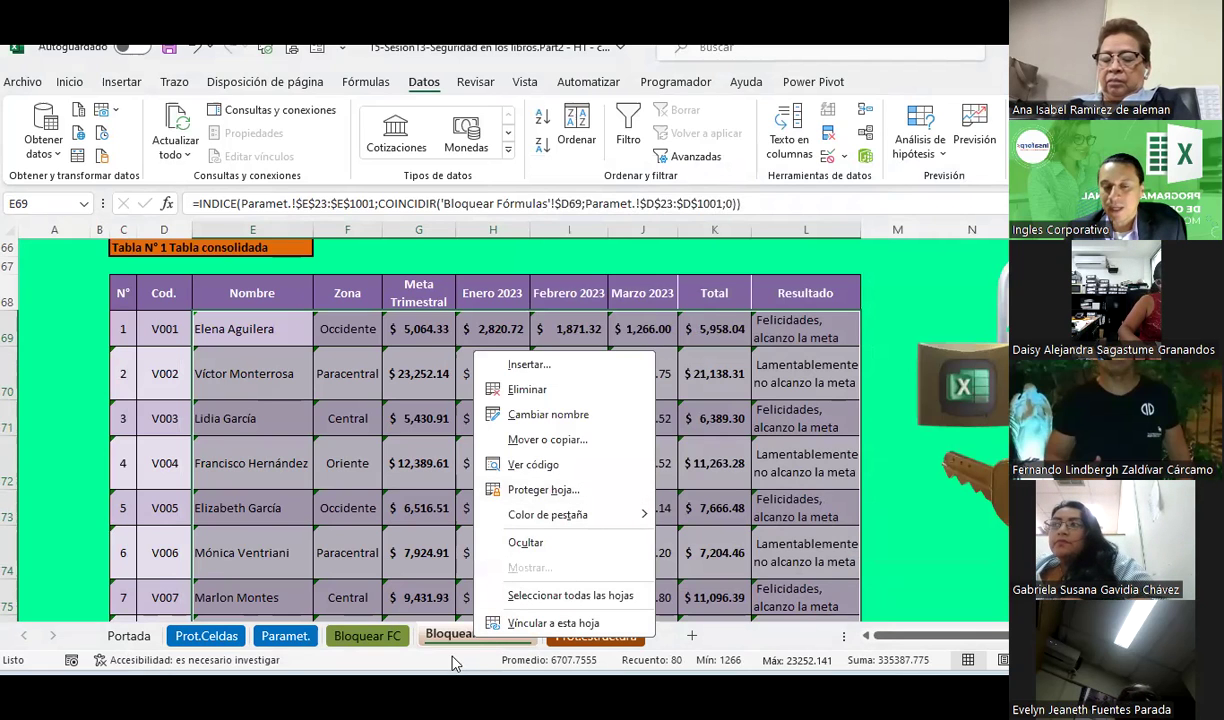
pyautogui.click(64, 82)
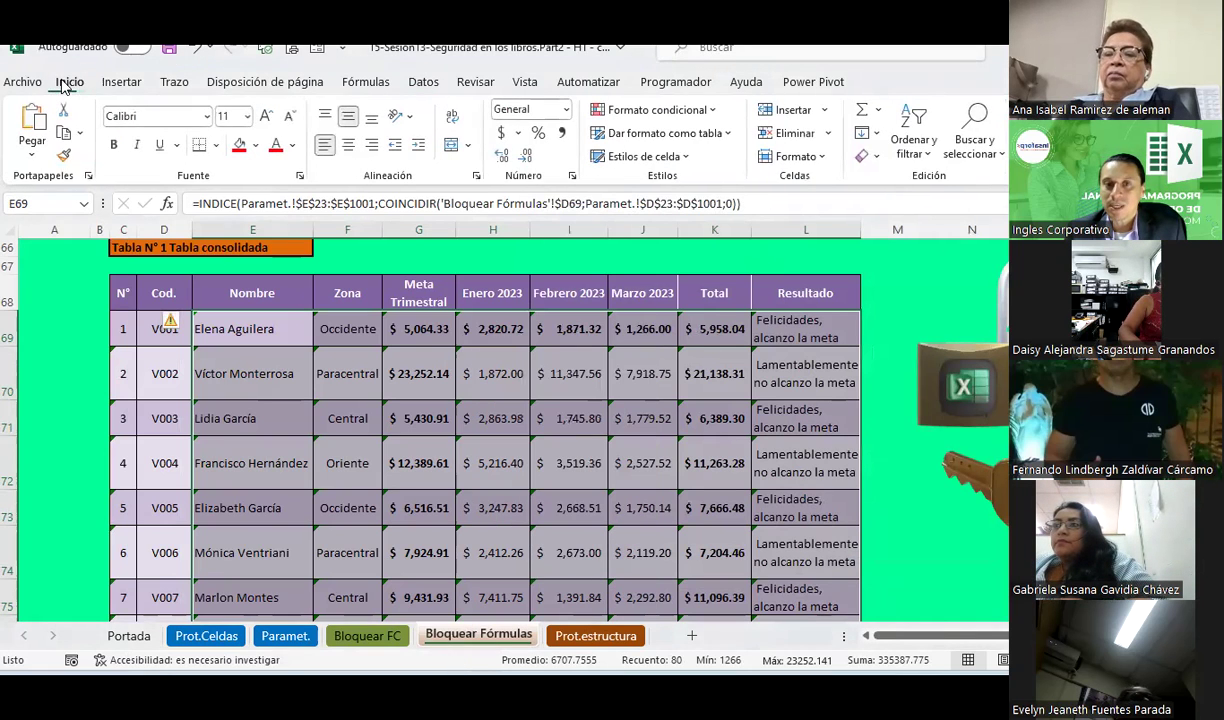
pyautogui.click(790, 156)
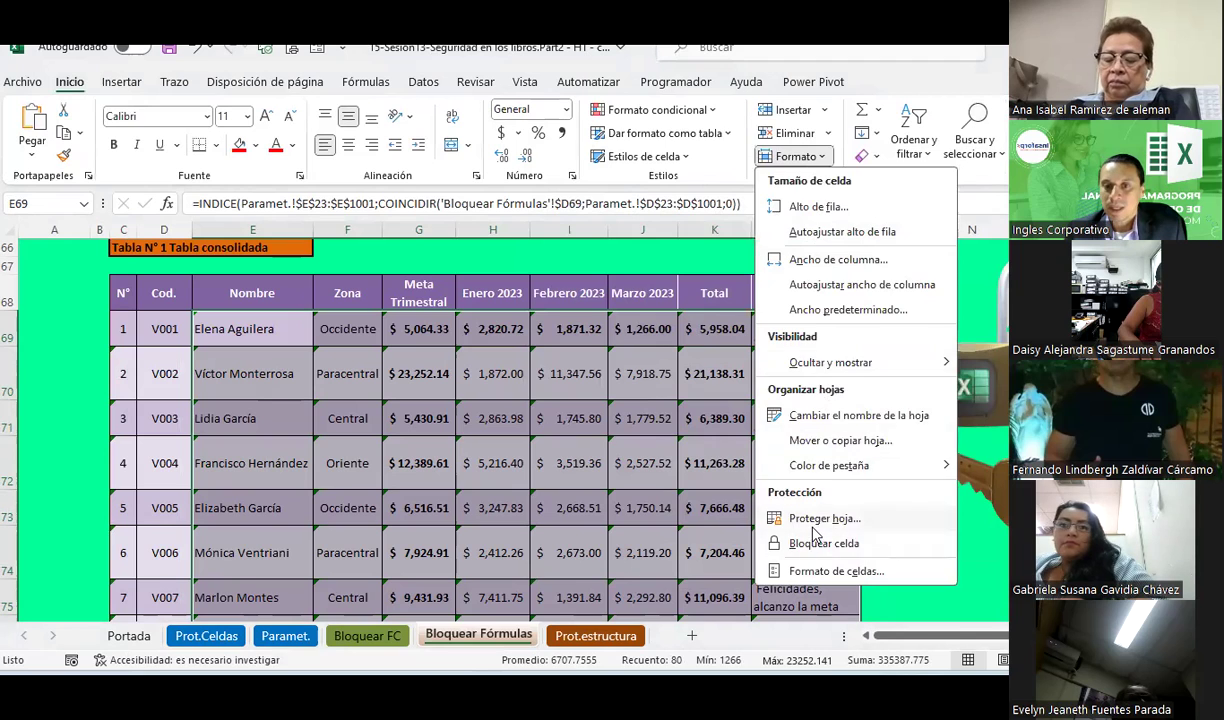
pyautogui.click(812, 519)
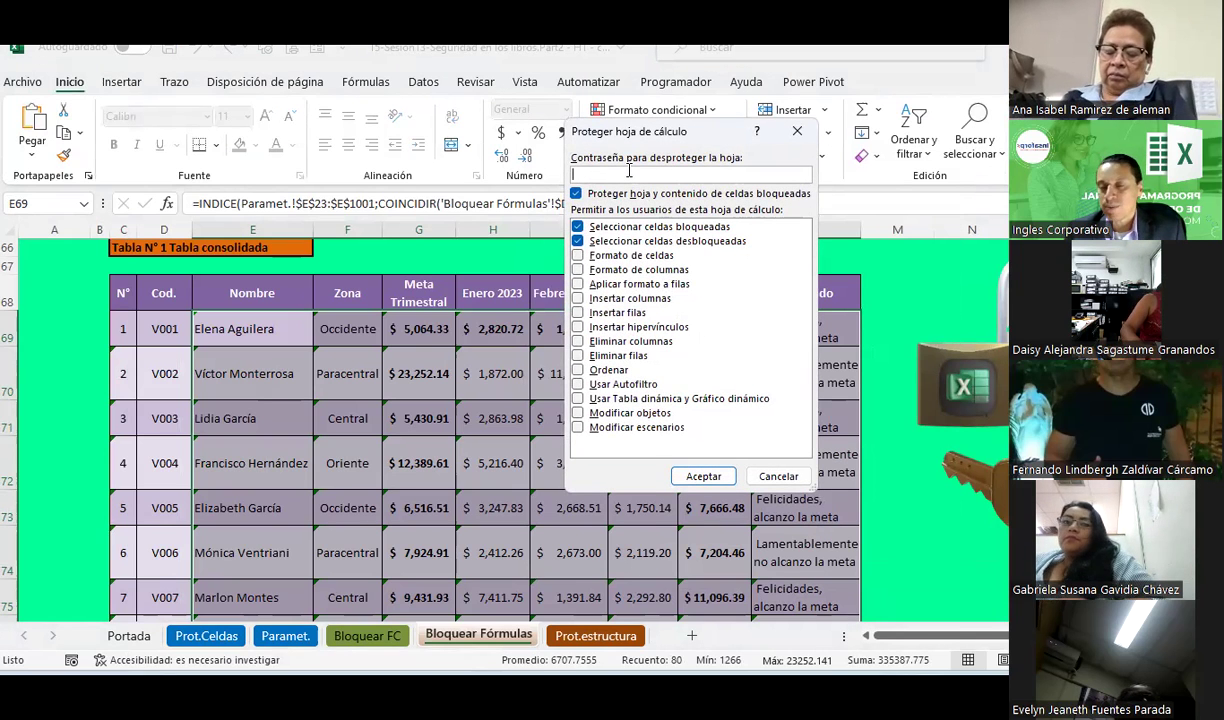
# - Confirm the sheet protection and check cells E69 through I71 no longer reveal formulas
pyautogui.click(703, 476)
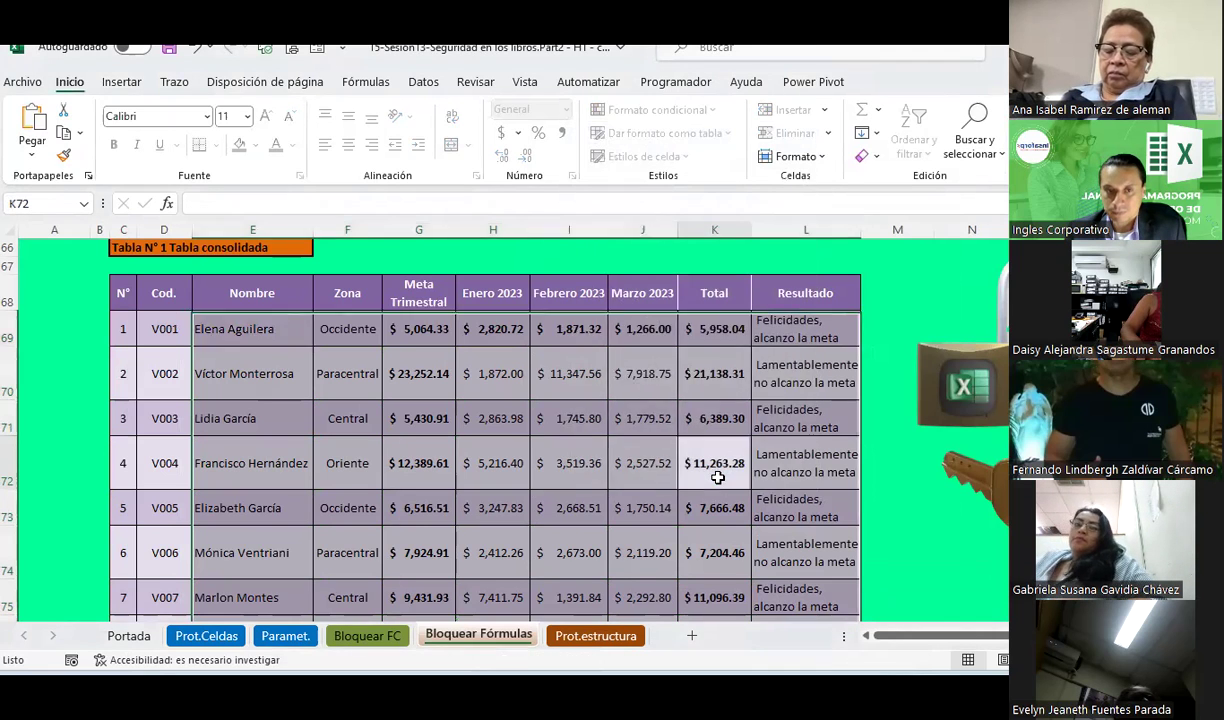
pyautogui.click(270, 329)
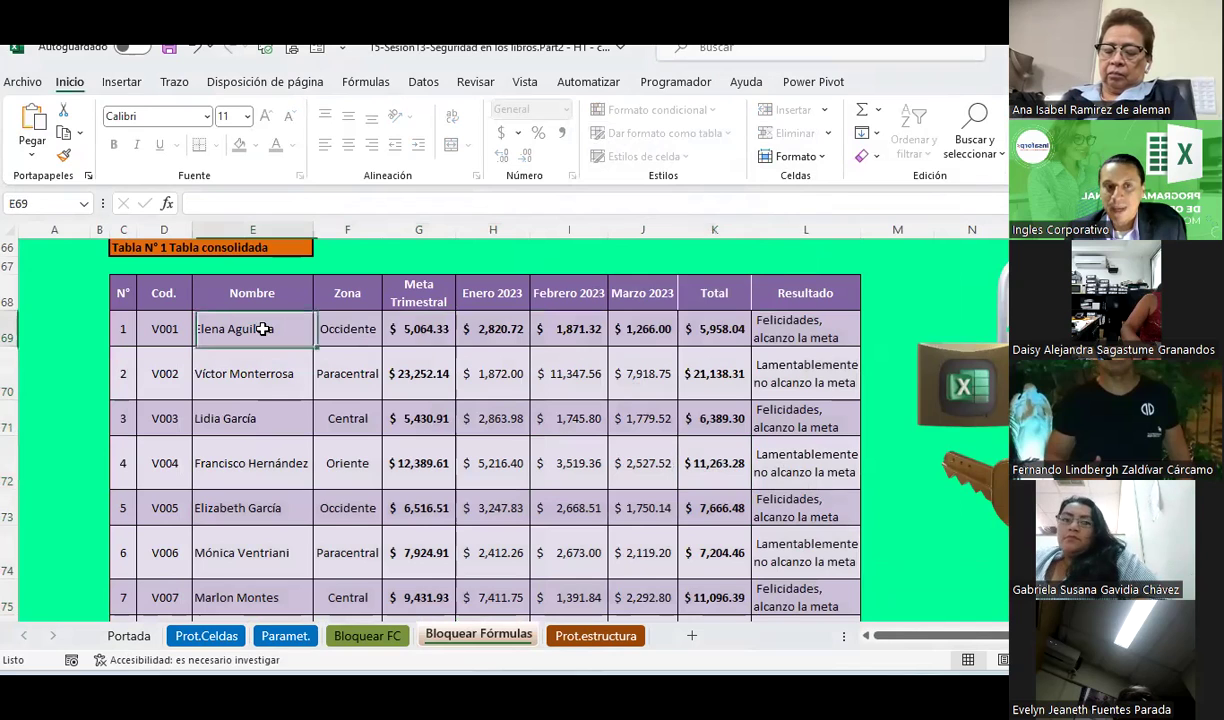
pyautogui.click(344, 338)
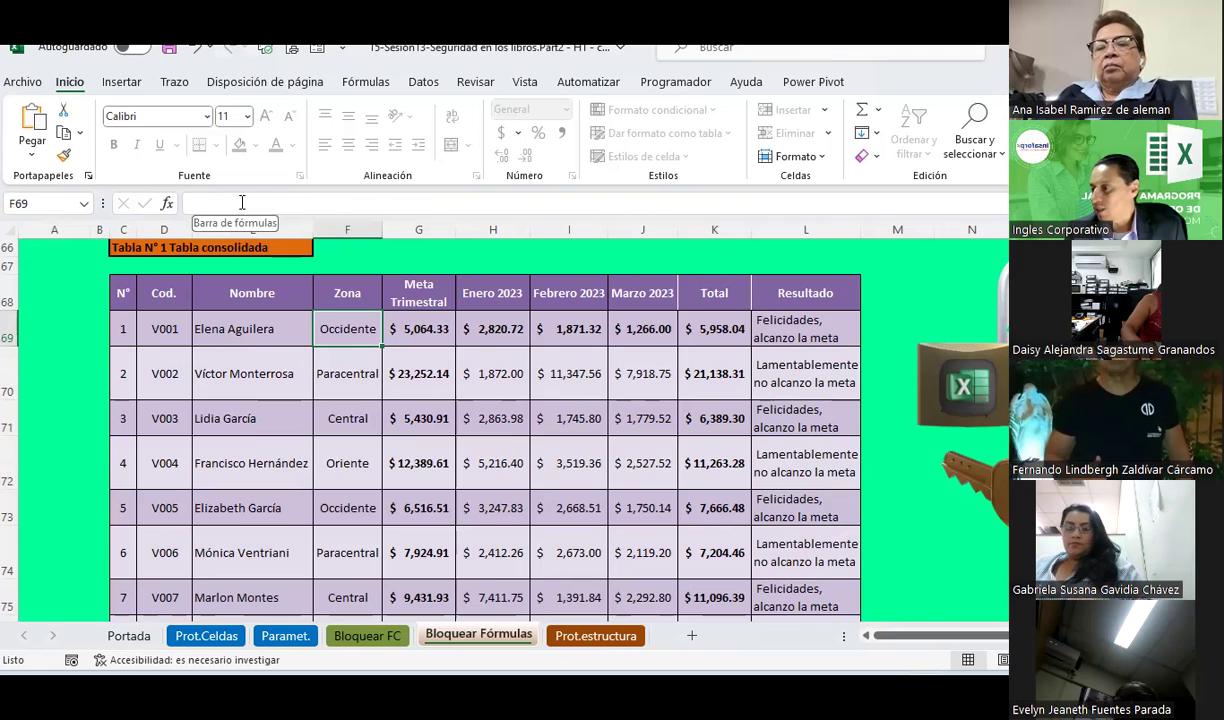
pyautogui.click(421, 329)
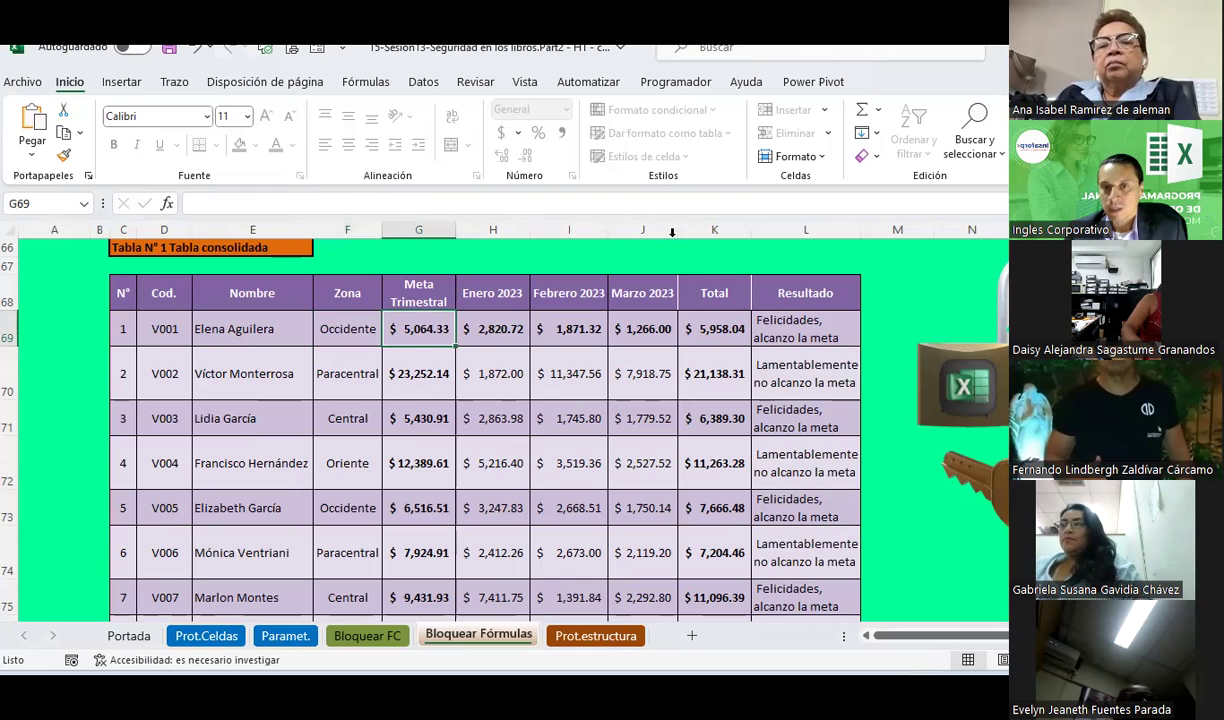
pyautogui.click(790, 156)
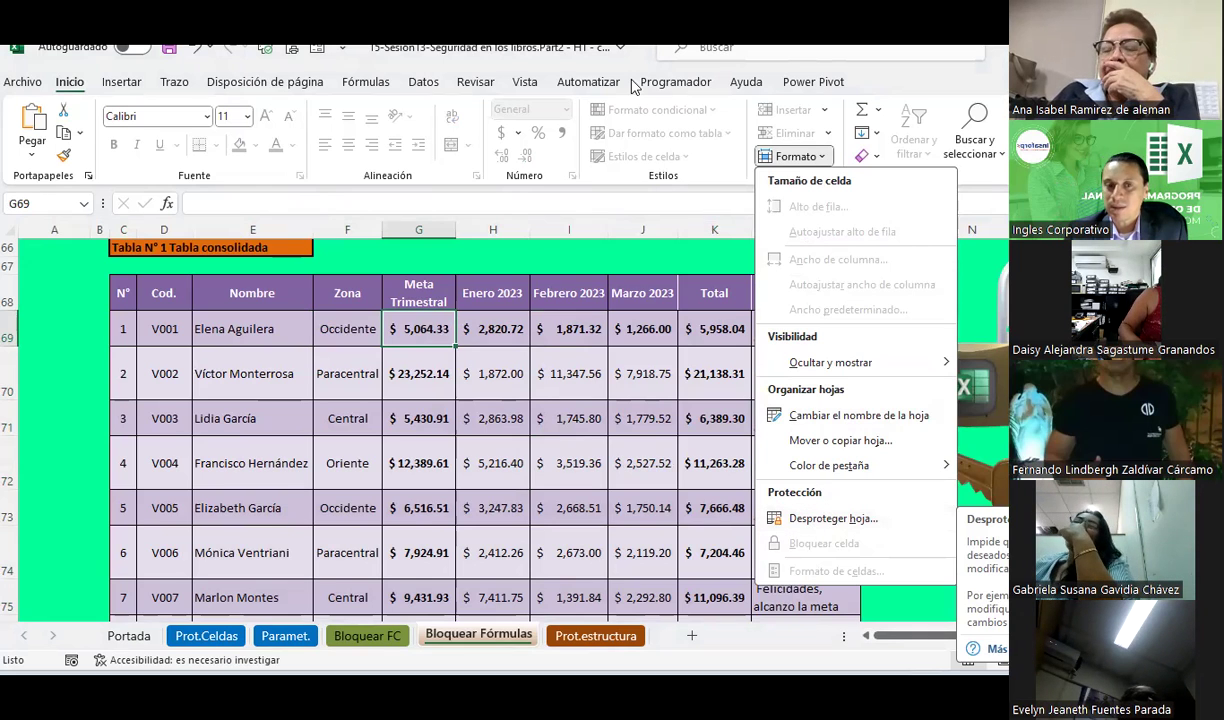
pyautogui.click(470, 325)
pyautogui.click(488, 328)
pyautogui.click(580, 328)
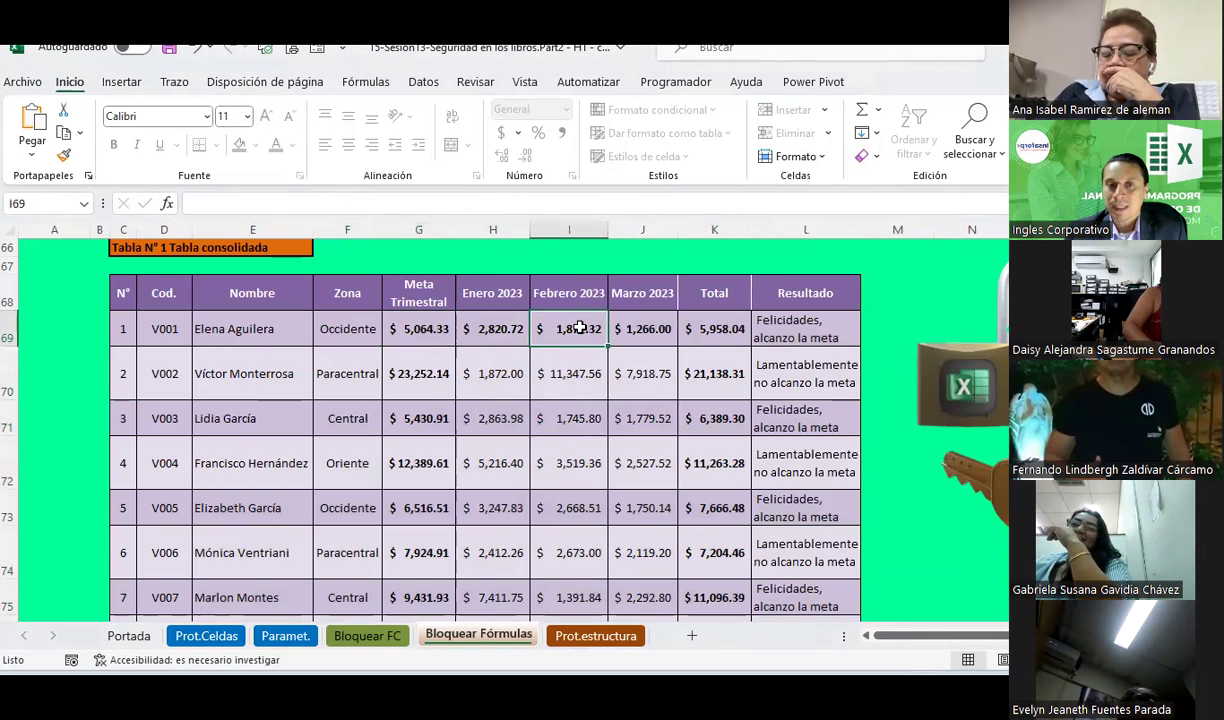
pyautogui.click(603, 404)
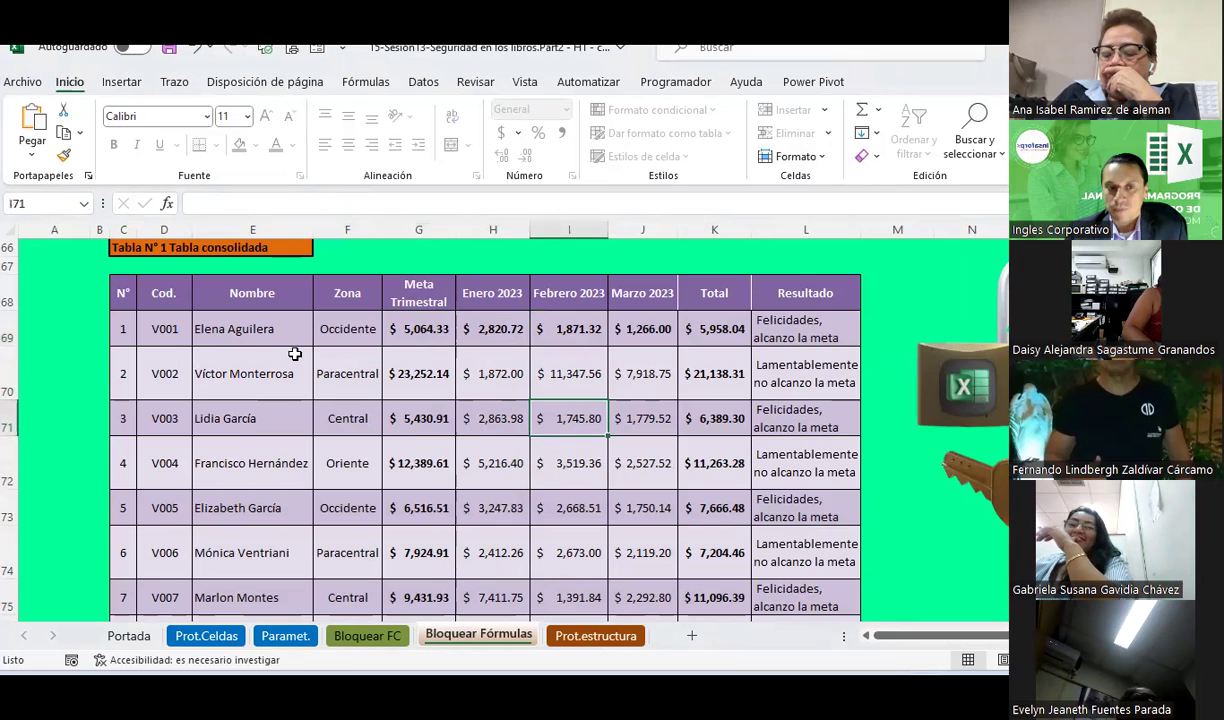
# - Type 'dasd' into E69, undo it, and select the table body E69:L78
pyautogui.click(248, 330)
pyautogui.write('dasd')
pyautogui.press('Return')
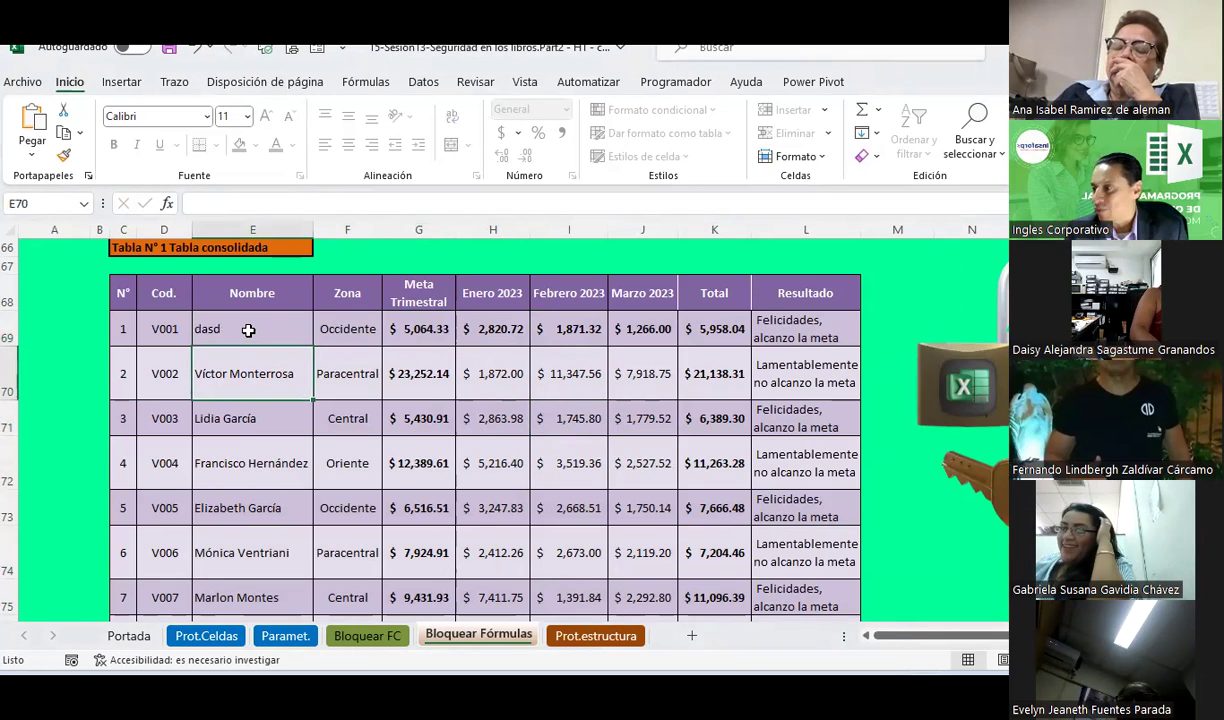
pyautogui.hotkey('ctrl', 'z')
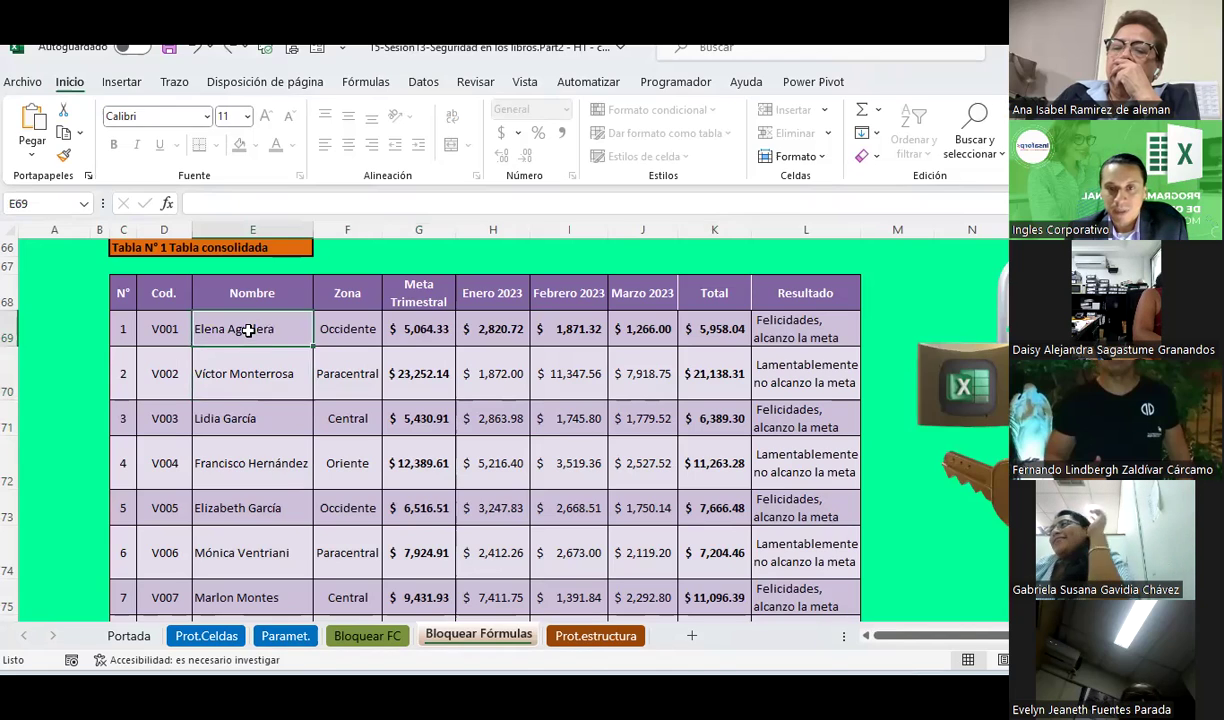
pyautogui.moveTo(248, 331); pyautogui.dragTo(773, 579)
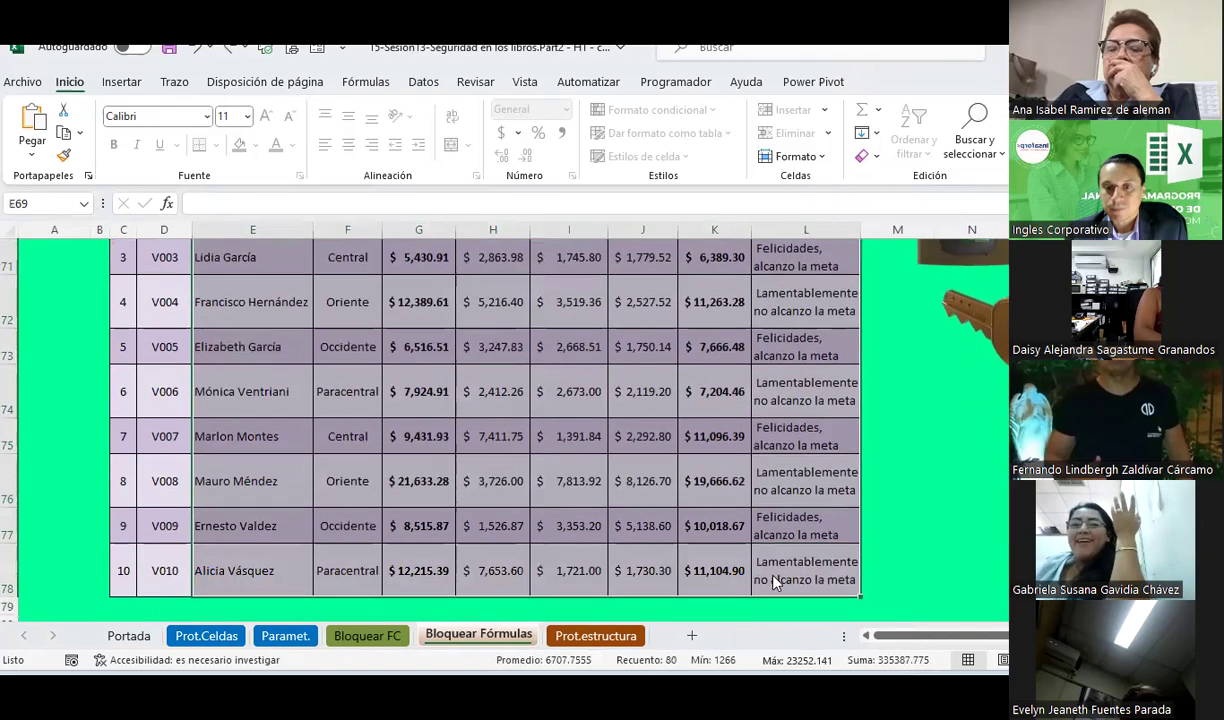
# - Set the selected table cells to both locked and hidden
pyautogui.rightClick(773, 582)
pyautogui.press('Escape')
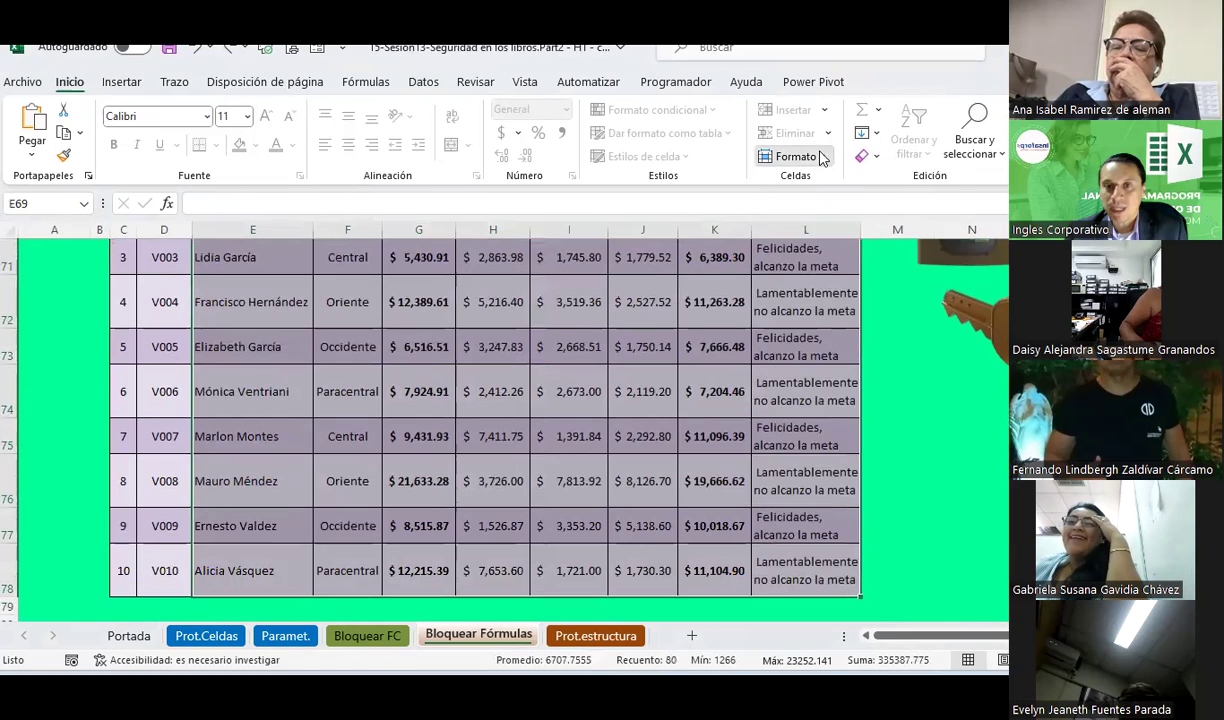
pyautogui.click(821, 158)
pyautogui.press('Escape')
pyautogui.rightClick(578, 455)
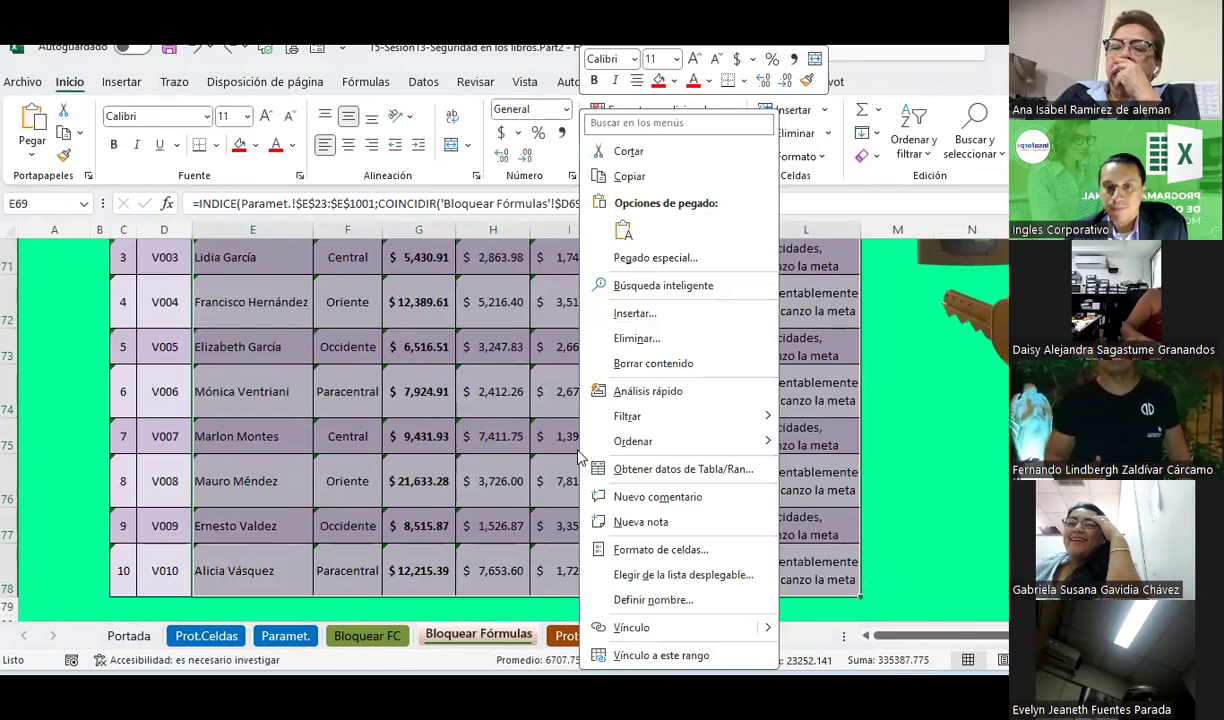
pyautogui.click(620, 550)
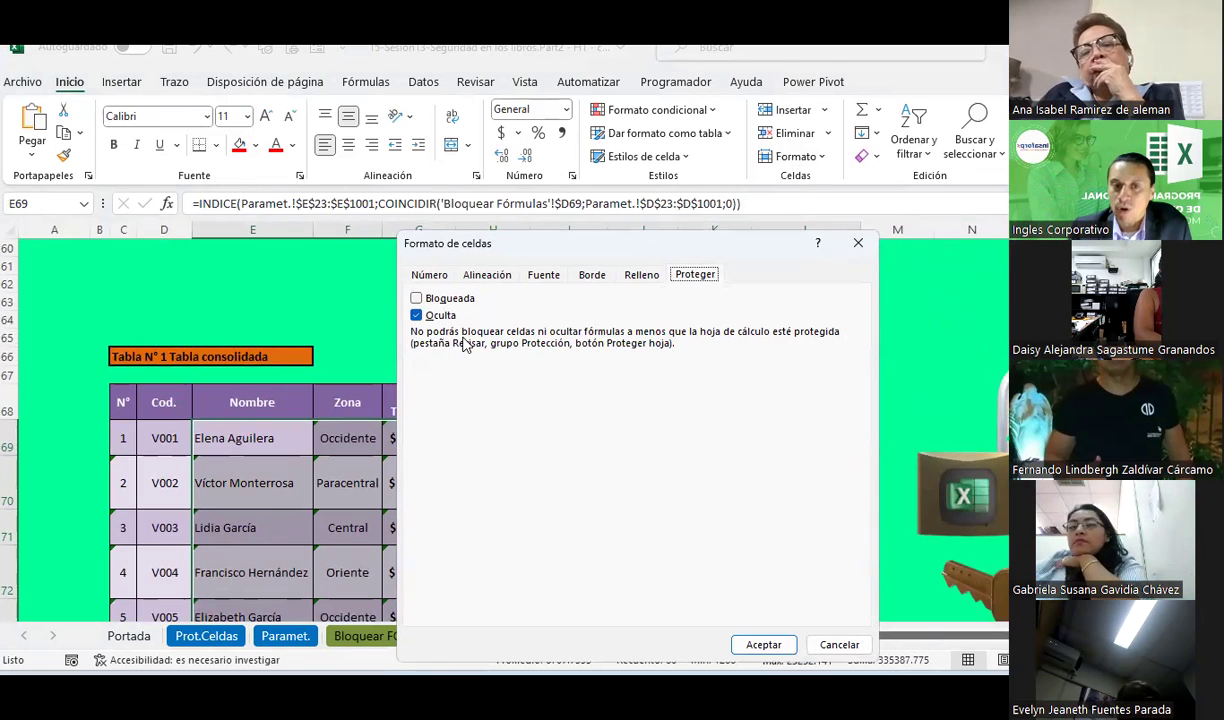
pyautogui.click(416, 298)
pyautogui.click(766, 646)
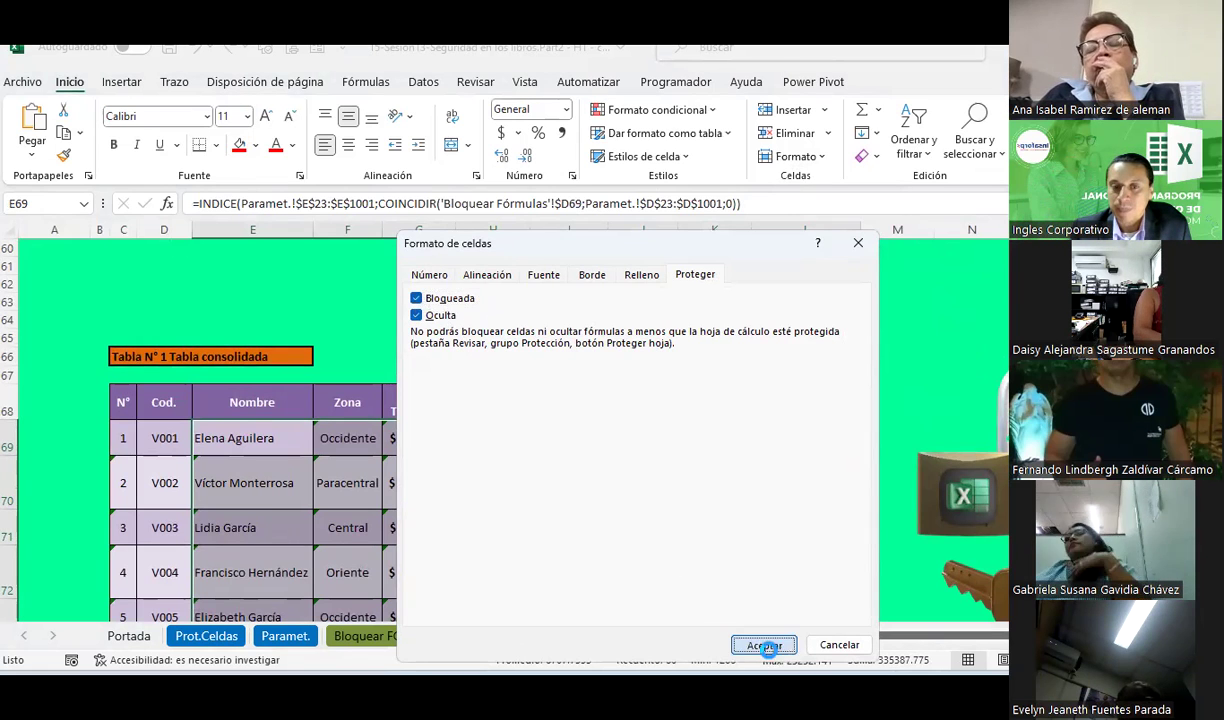
# - Reselect E69:L78 and protect the Bloquear Fórmulas sheet with default permissions
pyautogui.click(262, 437)
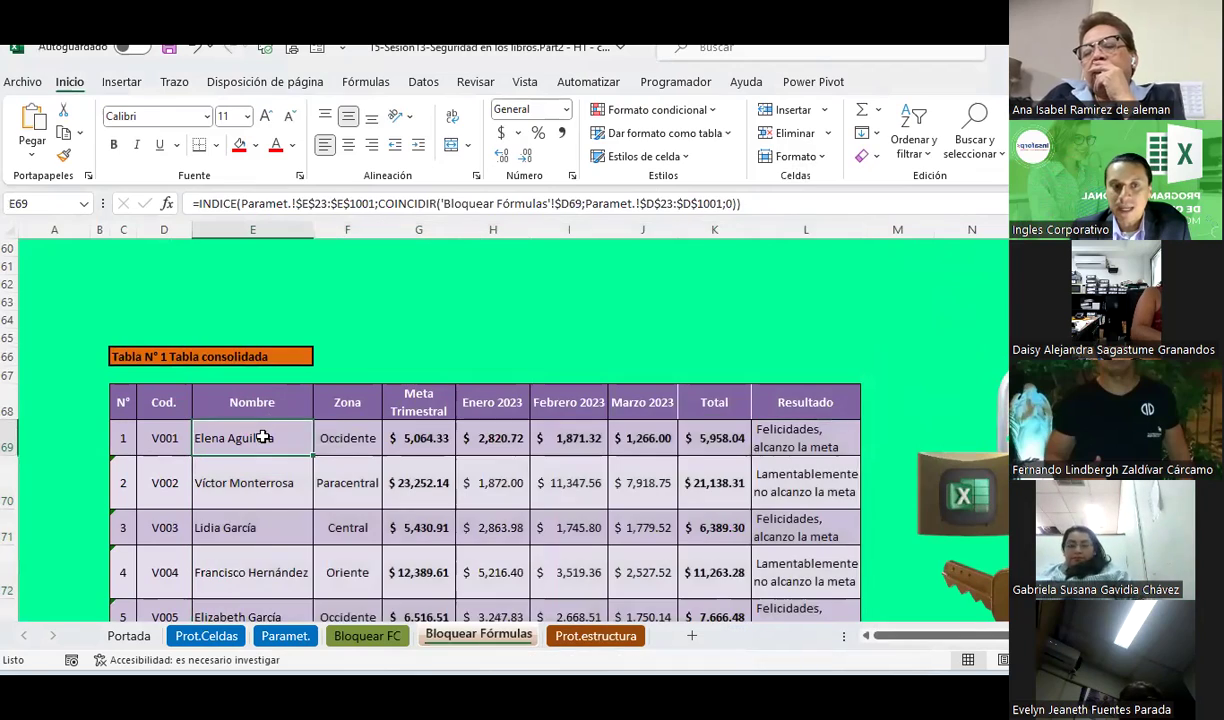
pyautogui.moveTo(262, 437)
pyautogui.mouseDown()
pyautogui.moveTo(808, 604)
pyautogui.moveTo(800, 585)
pyautogui.mouseUp()
pyautogui.rightClick(800, 585)
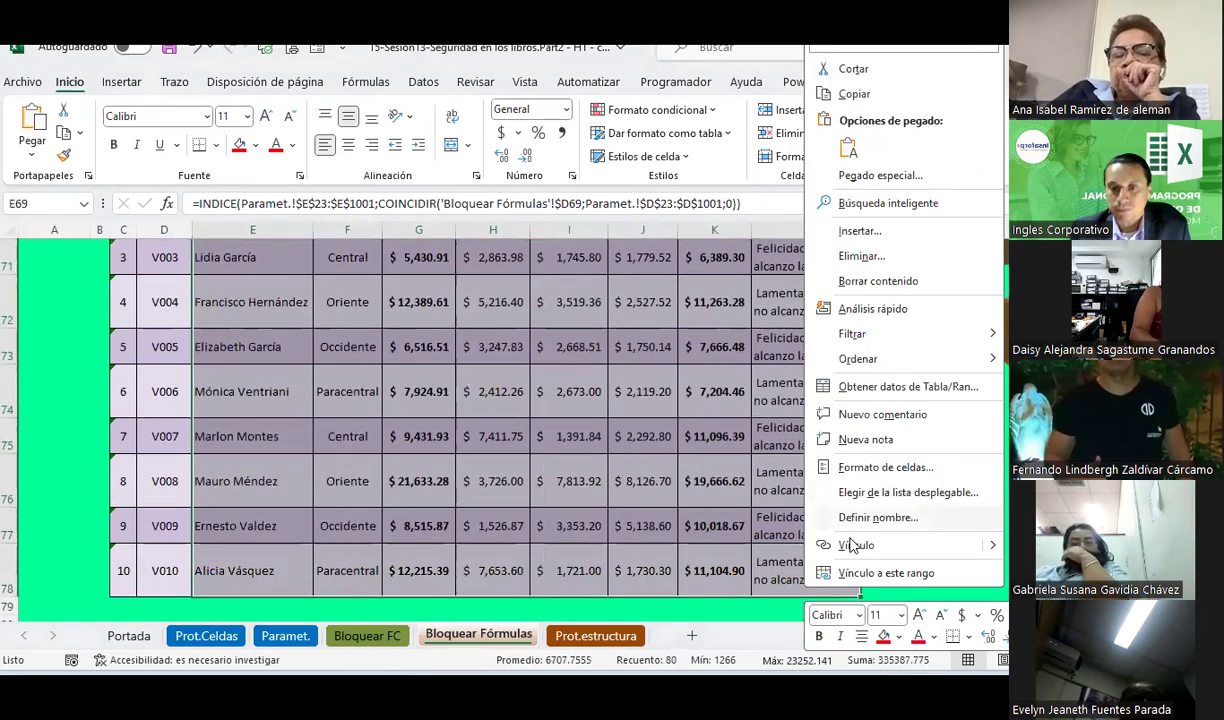
pyautogui.click(486, 641)
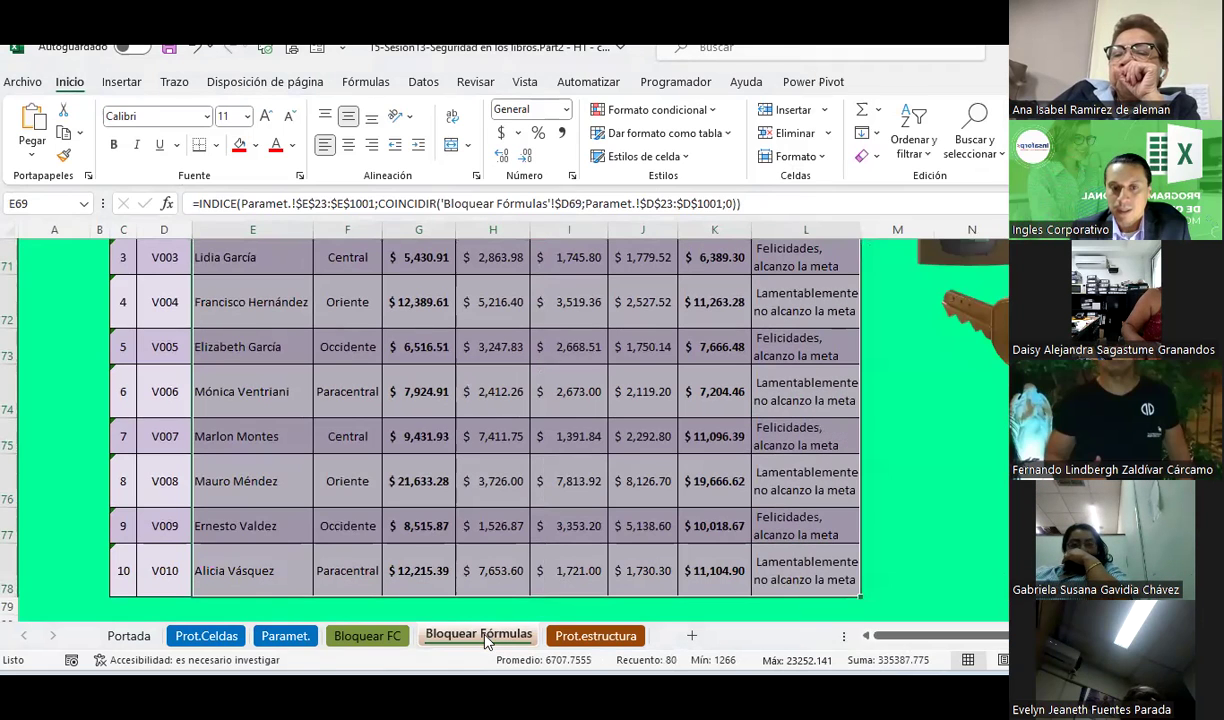
pyautogui.rightClick(486, 641)
pyautogui.click(549, 489)
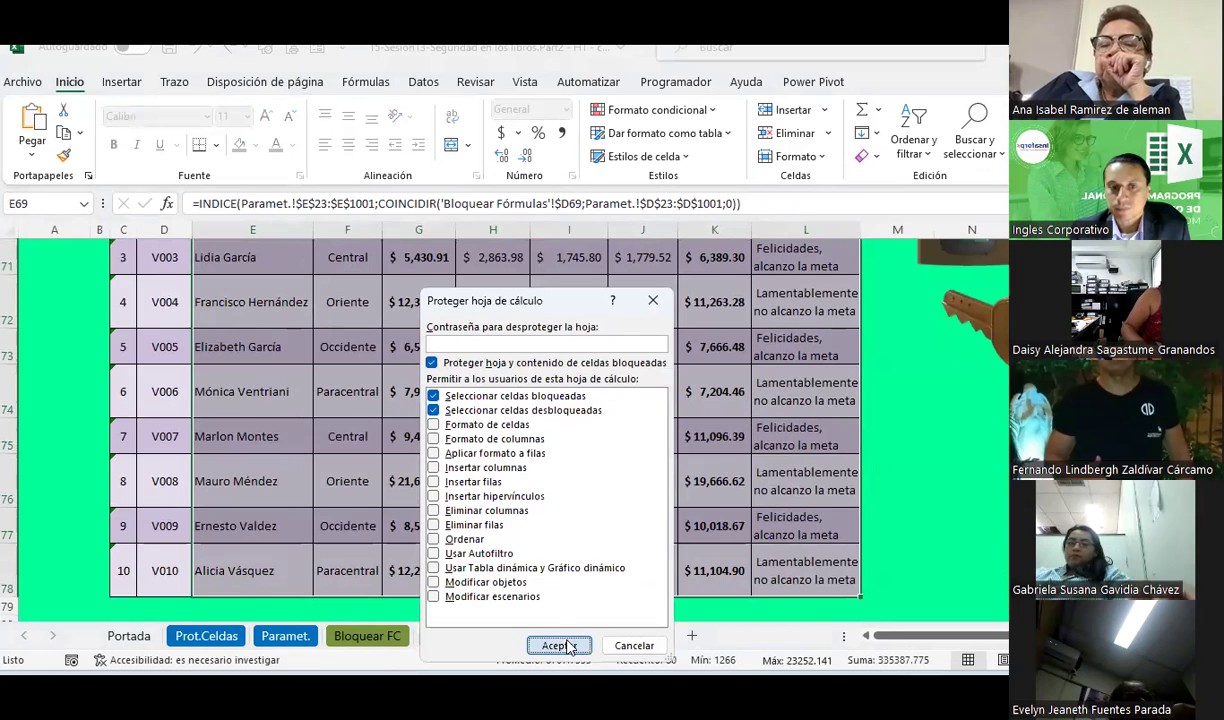
pyautogui.click(566, 645)
pyautogui.scroll(3, 311, 422)
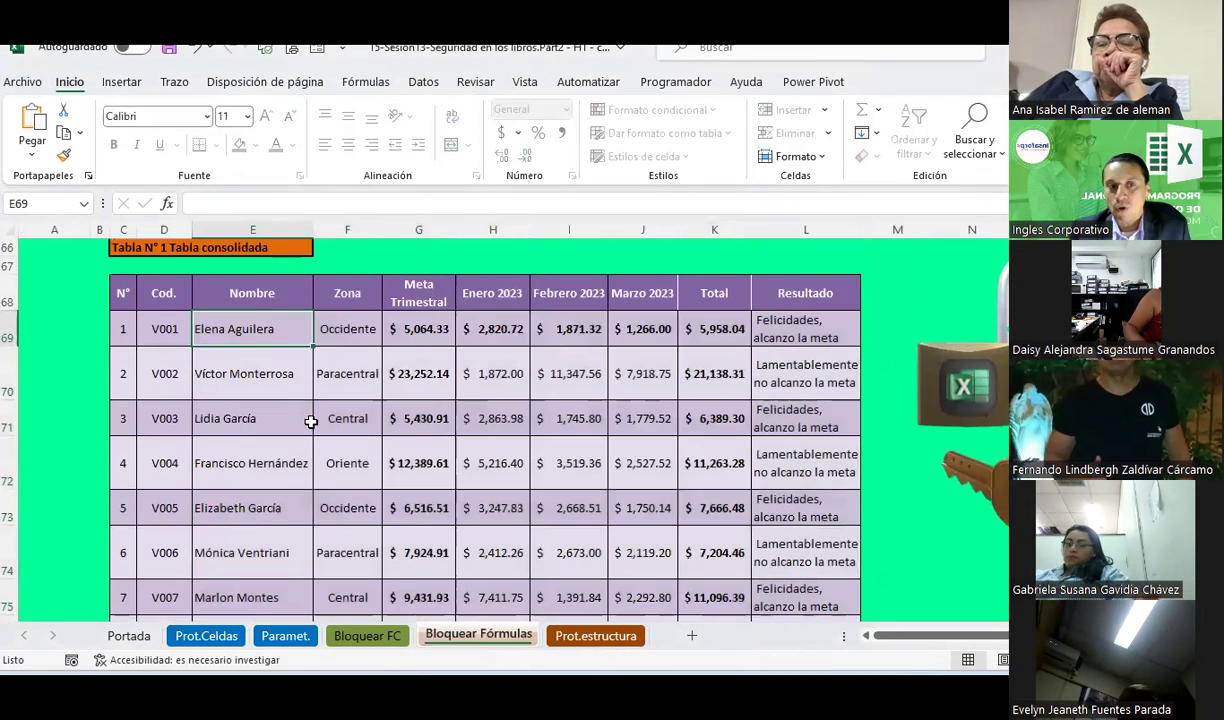
pyautogui.doubleClick(311, 422)
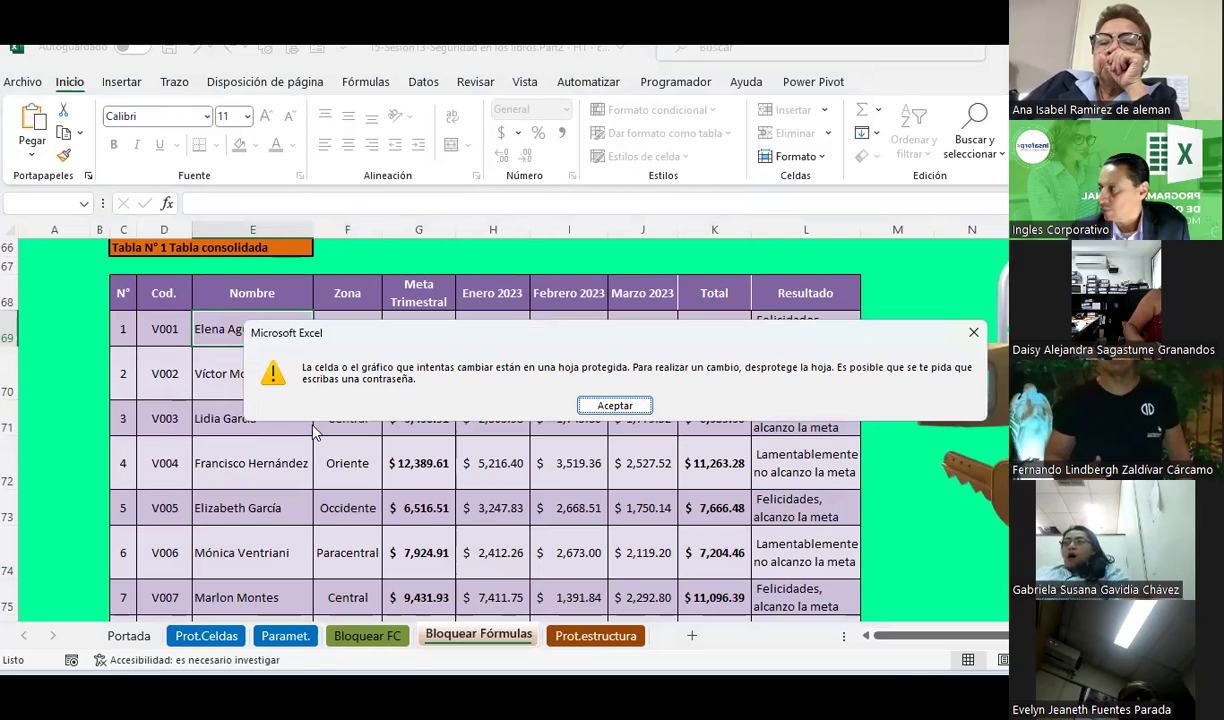
pyautogui.press('Return')
pyautogui.rightClick(266, 332)
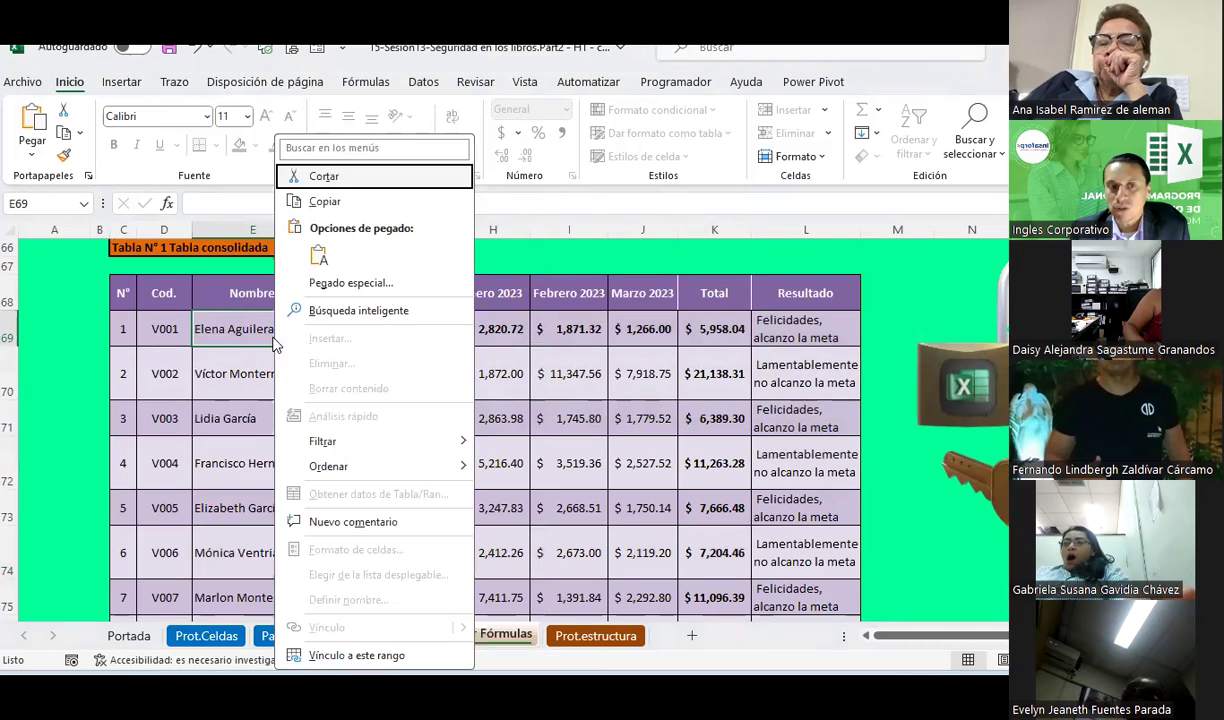
pyautogui.click(240, 507)
pyautogui.click(237, 316)
pyautogui.rightClick(237, 316)
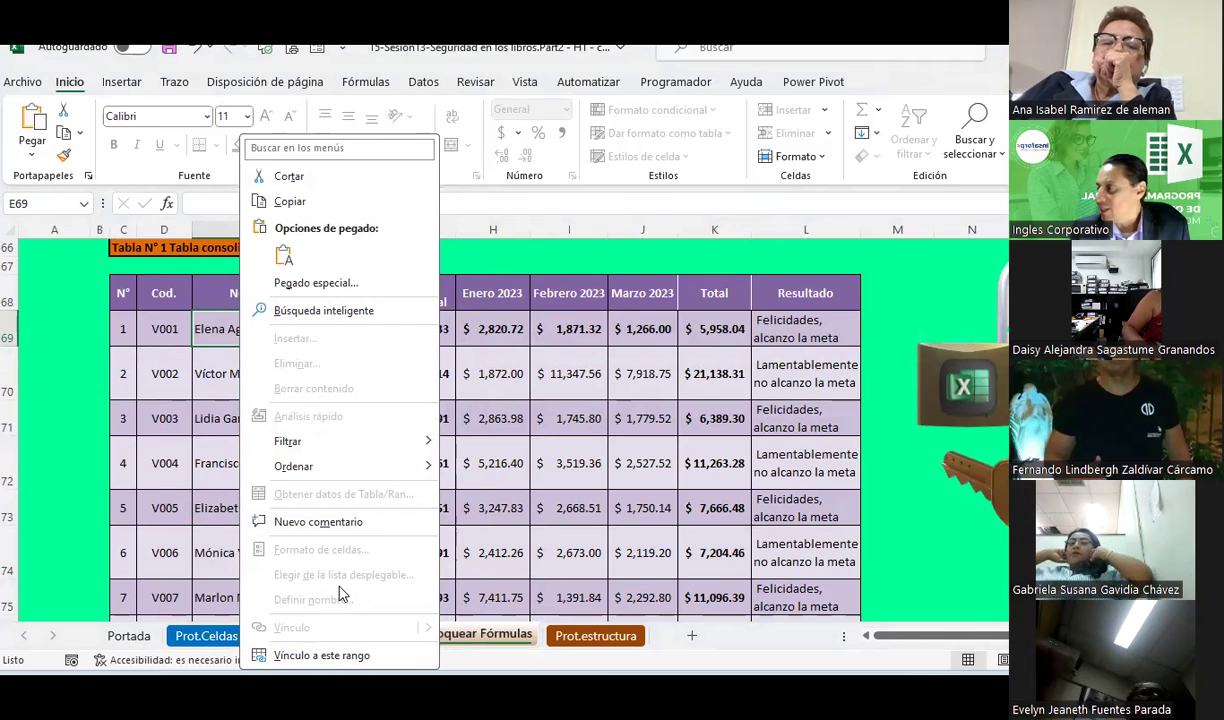
pyautogui.click(771, 460)
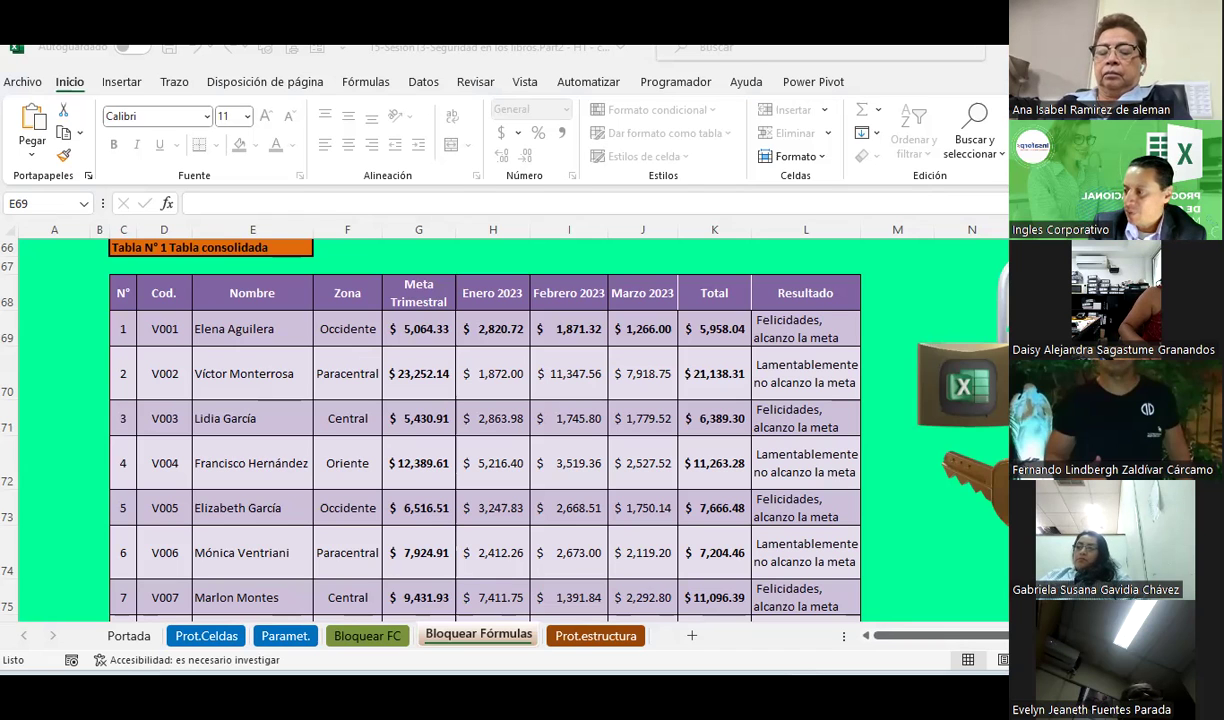
pyautogui.click(205, 635)
pyautogui.scroll(-2, 314, 481)
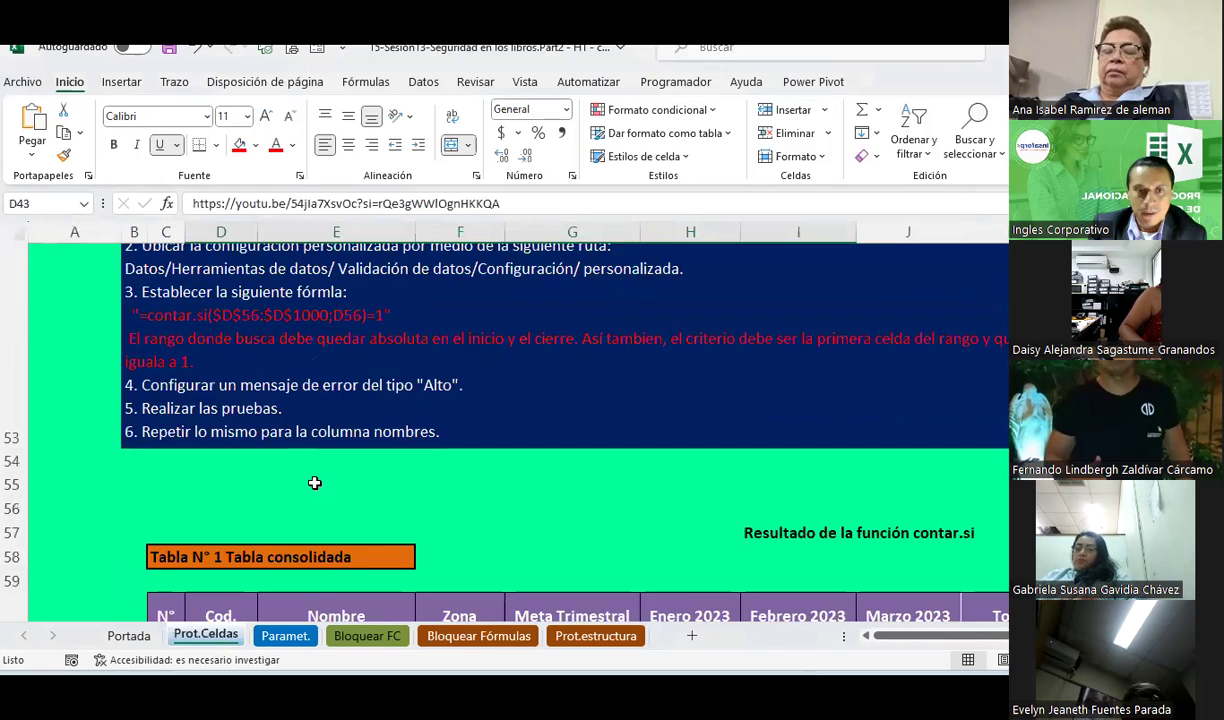
pyautogui.scroll(-3, 314, 481)
pyautogui.click(310, 298)
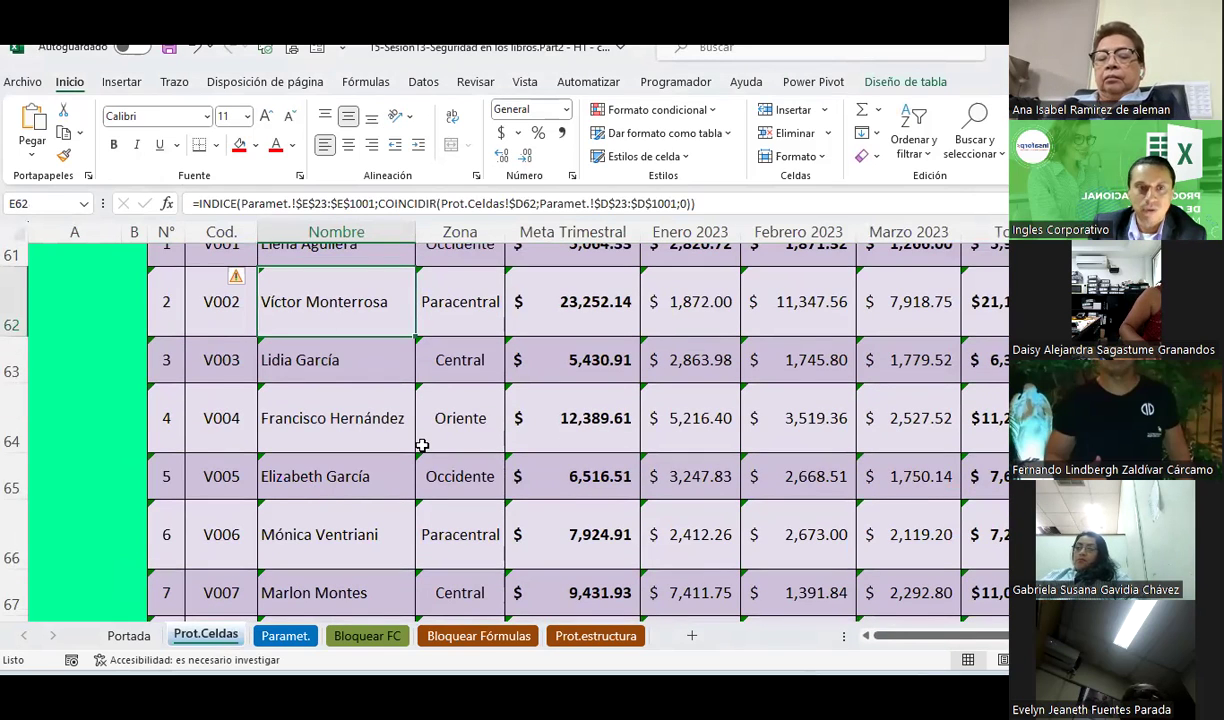
pyautogui.write('m')
pyautogui.press('Return')
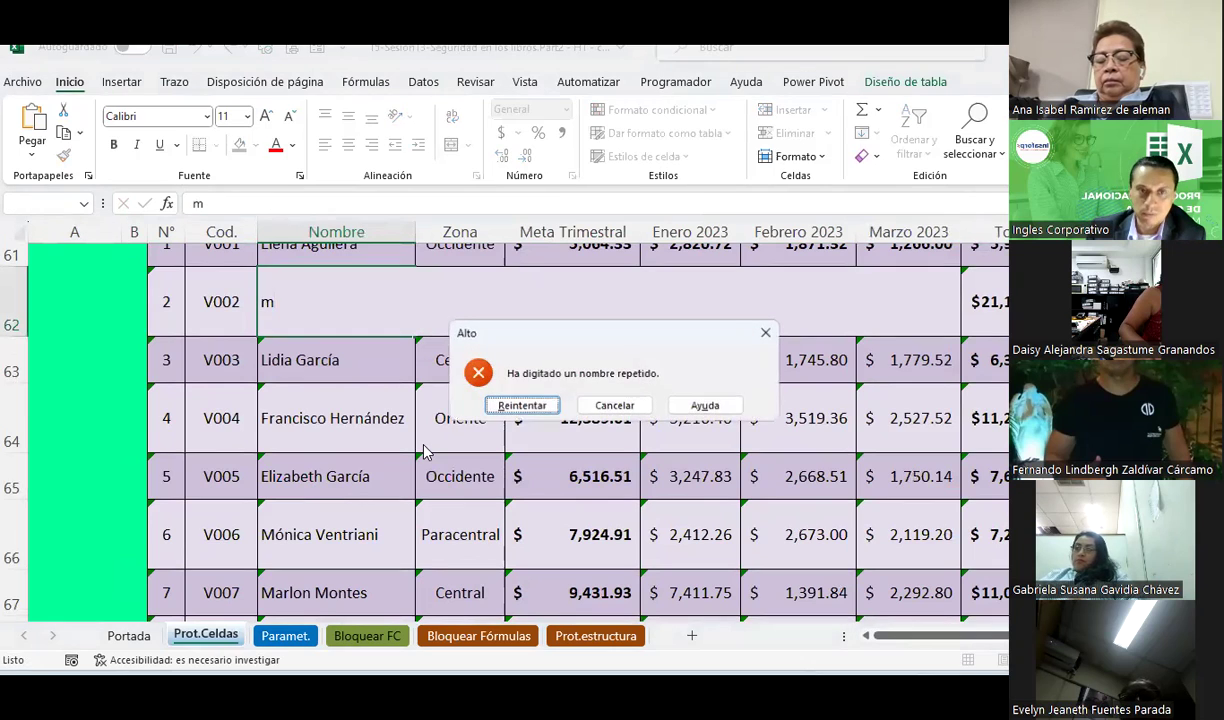
pyautogui.press('Tab')
pyautogui.press('Return')
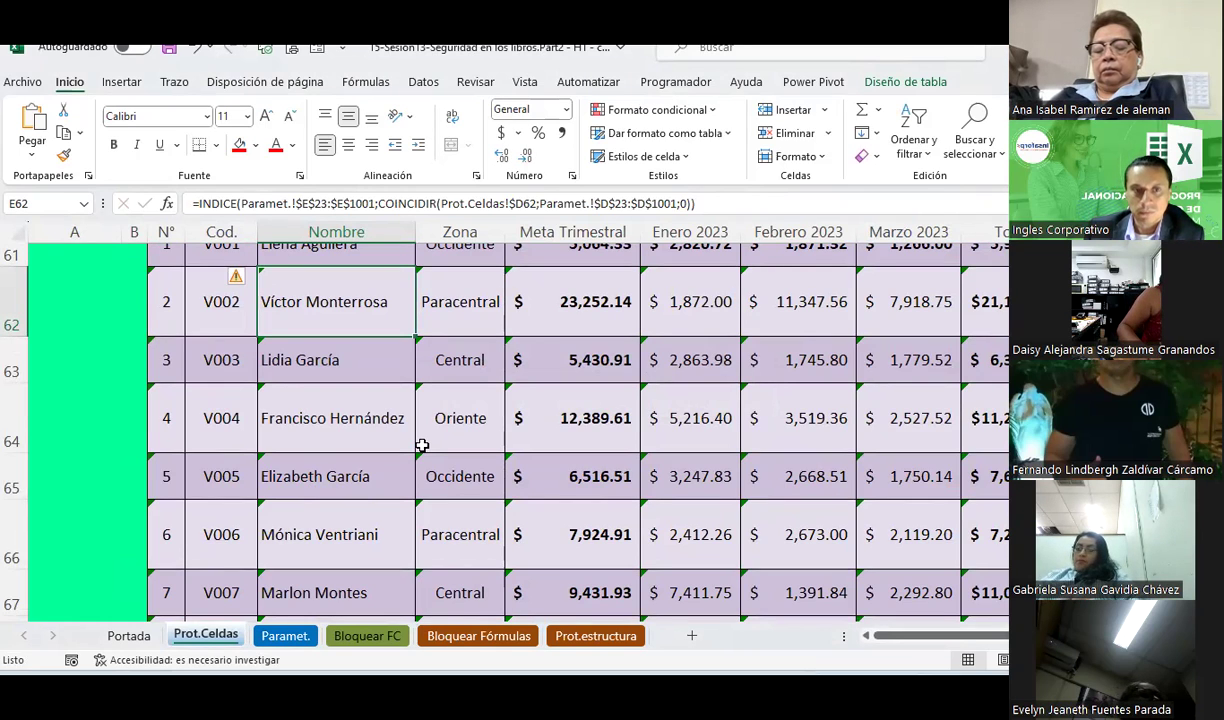
pyautogui.press('Delete')
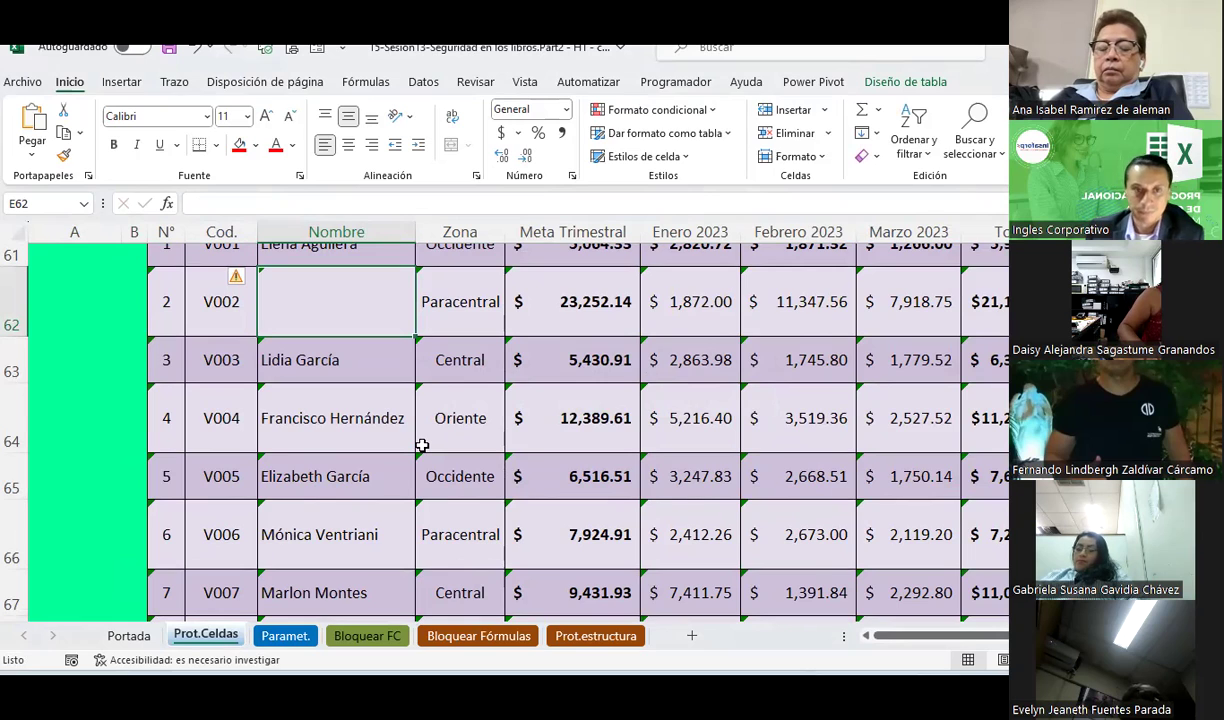
pyautogui.write('L')
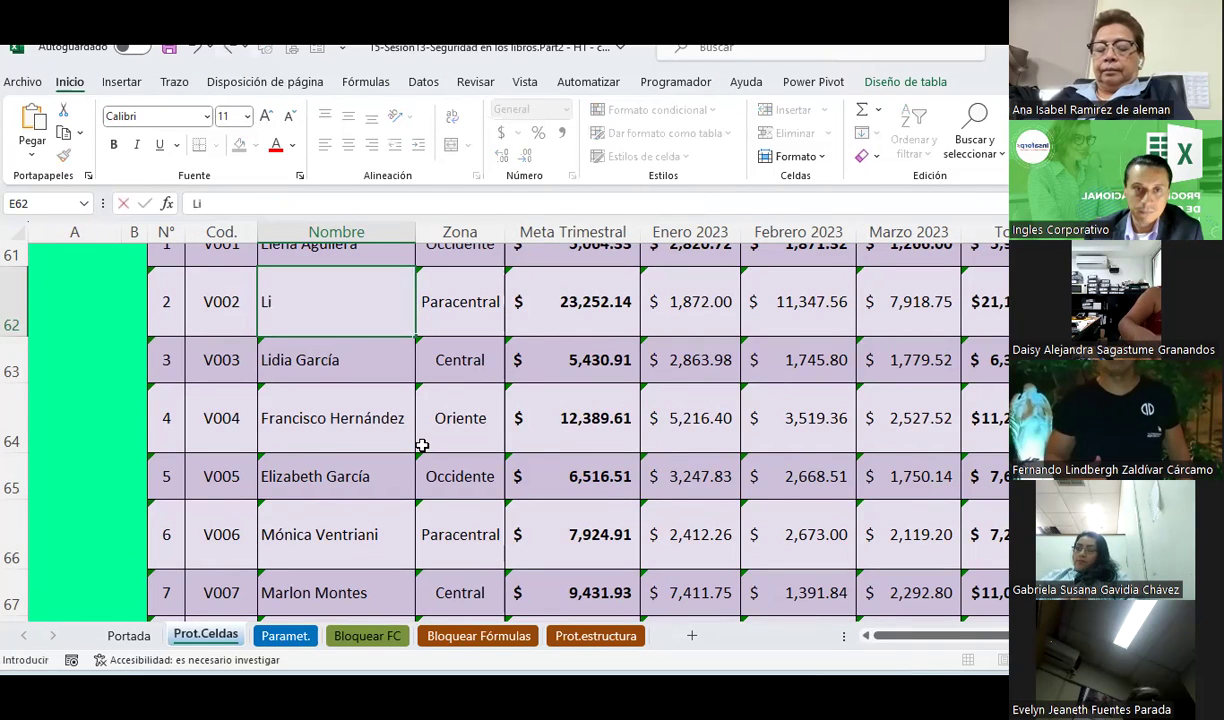
pyautogui.press('BackSpace')
pyautogui.write('AQ')
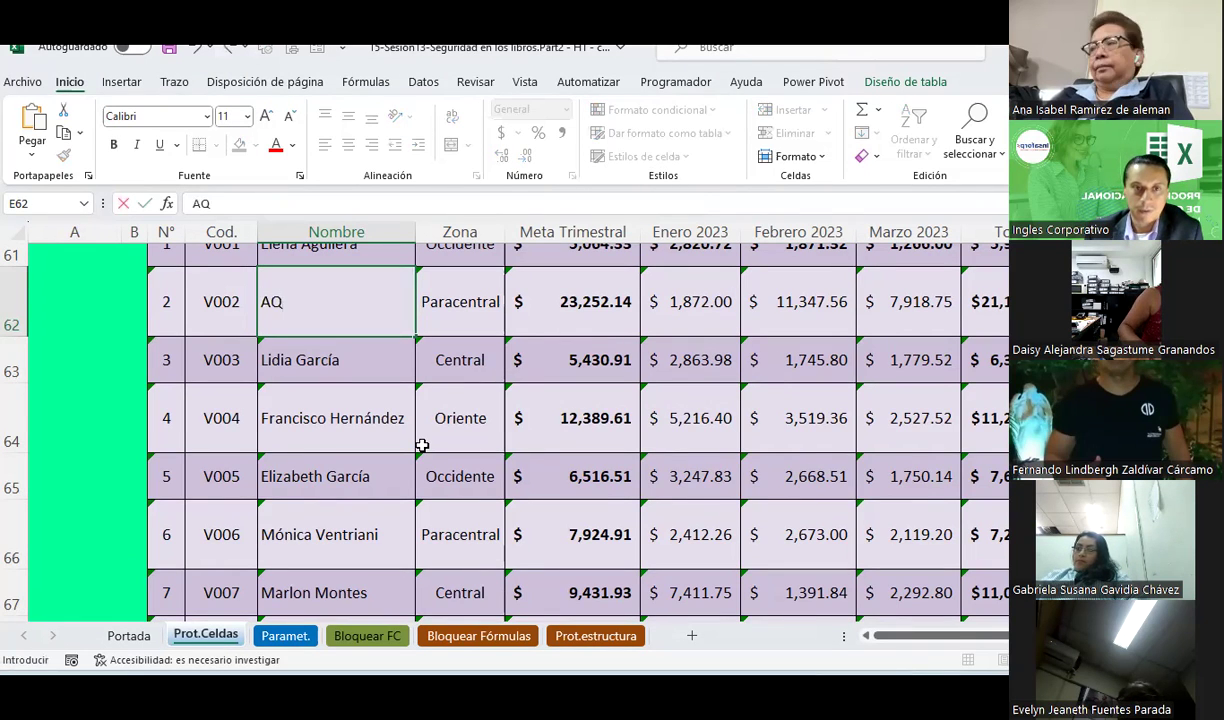
pyautogui.write('fos')
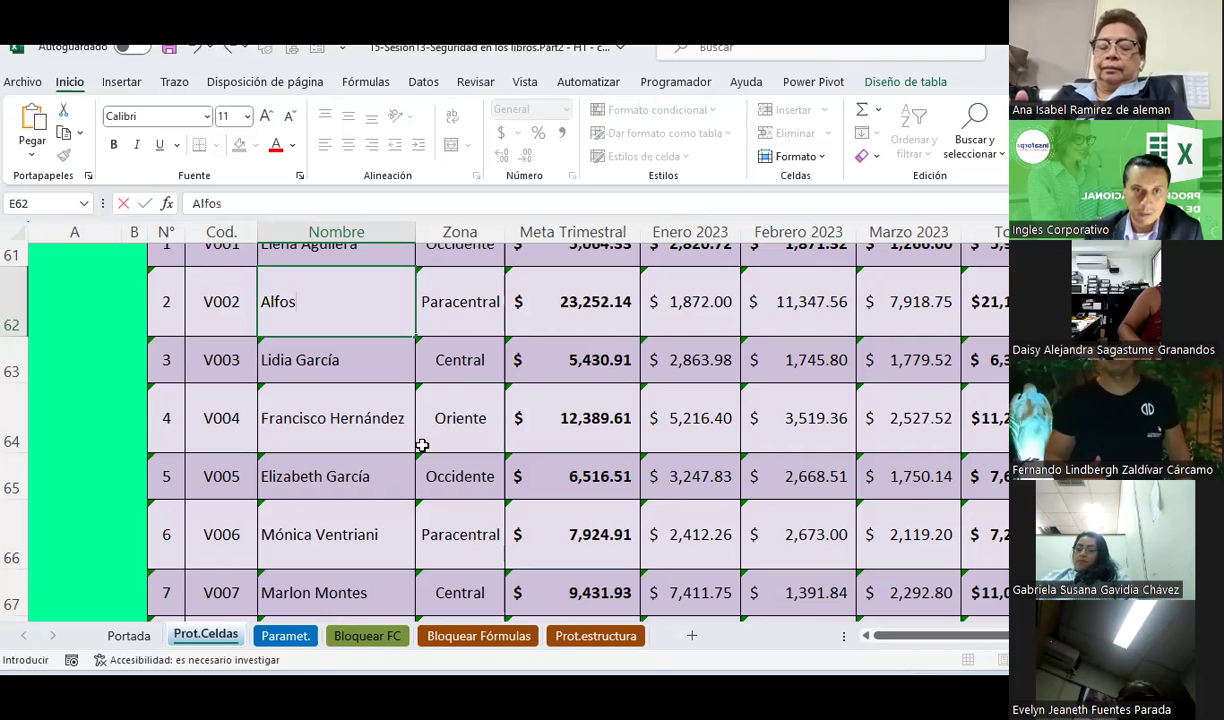
pyautogui.press('Return')
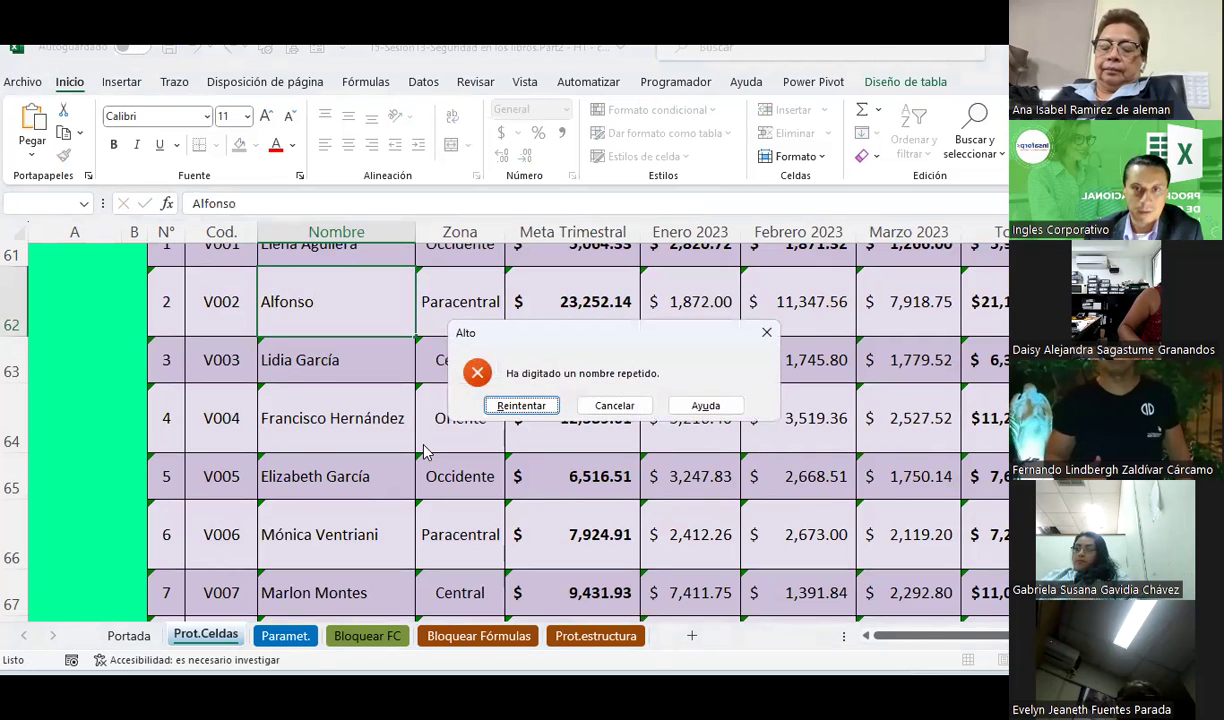
pyautogui.press('Tab')
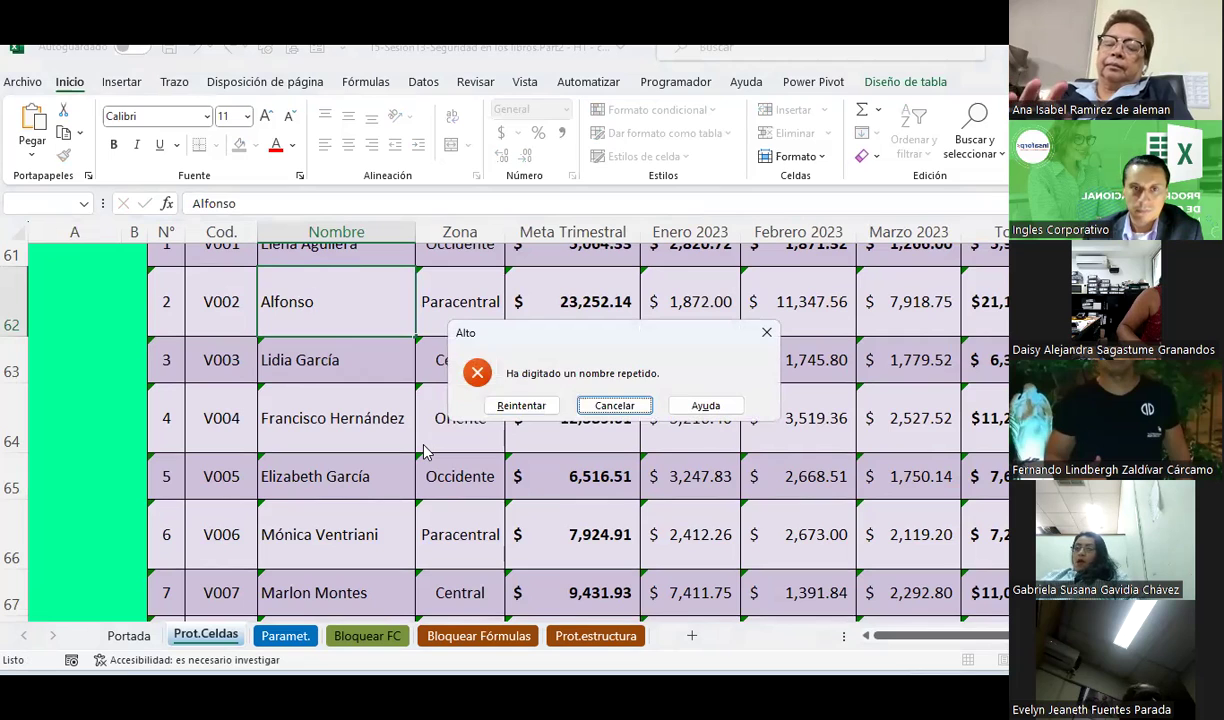
pyautogui.press('Return')
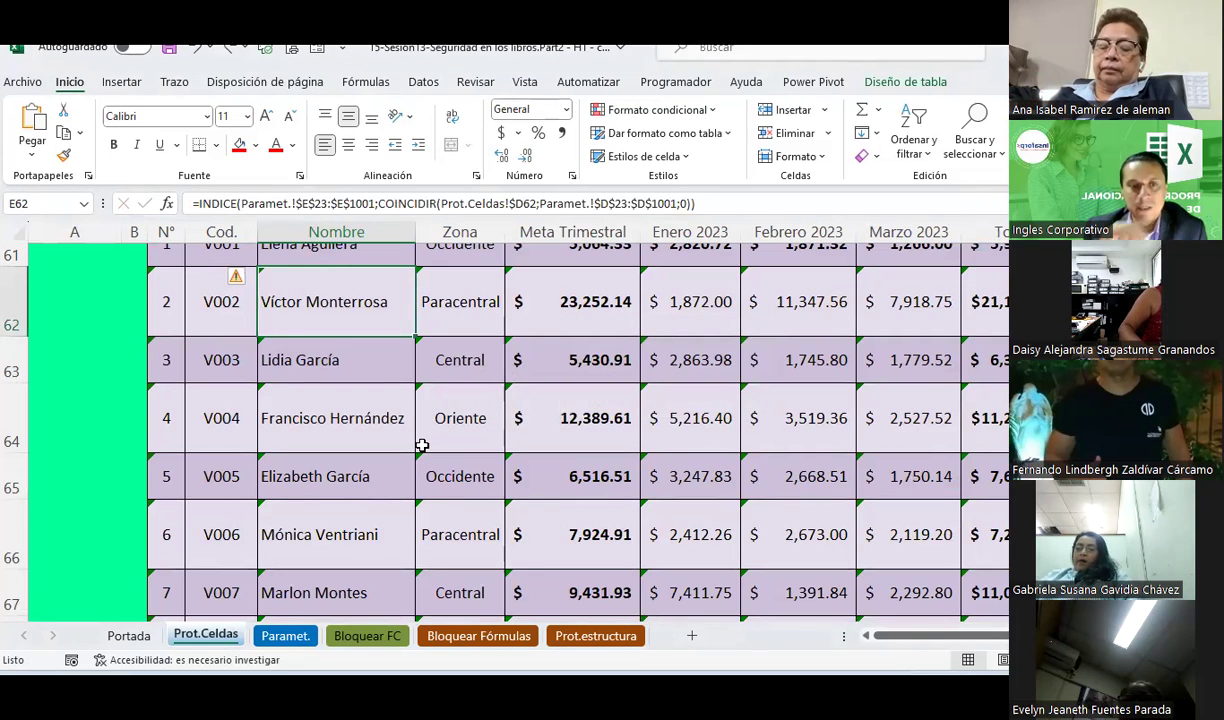
pyautogui.scroll(1, 422, 445)
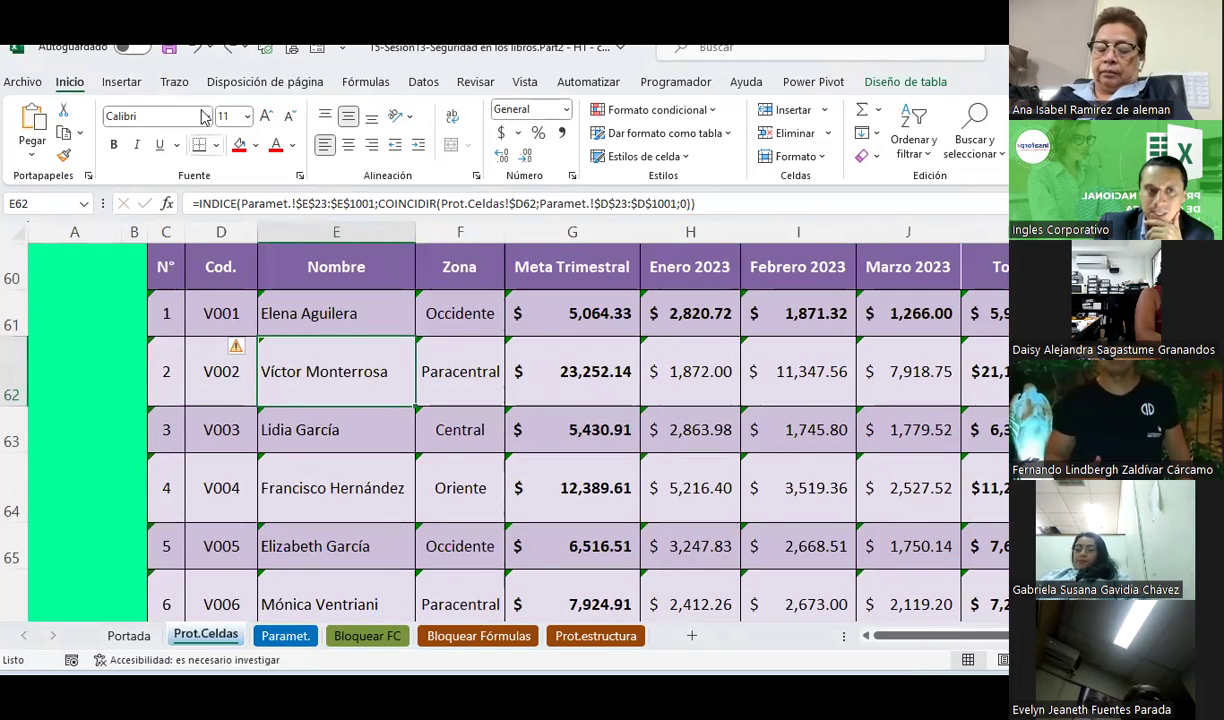
pyautogui.click(169, 48)
pyautogui.click(318, 323)
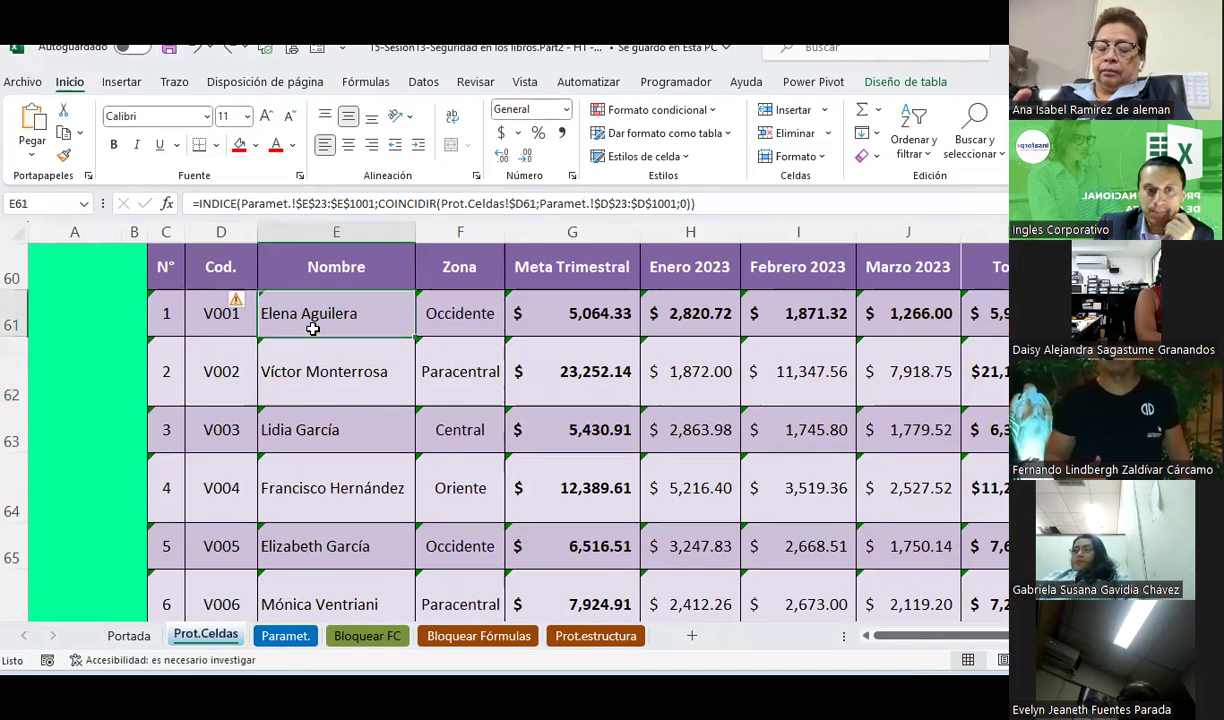
pyautogui.press('Down')
pyautogui.press('Down')
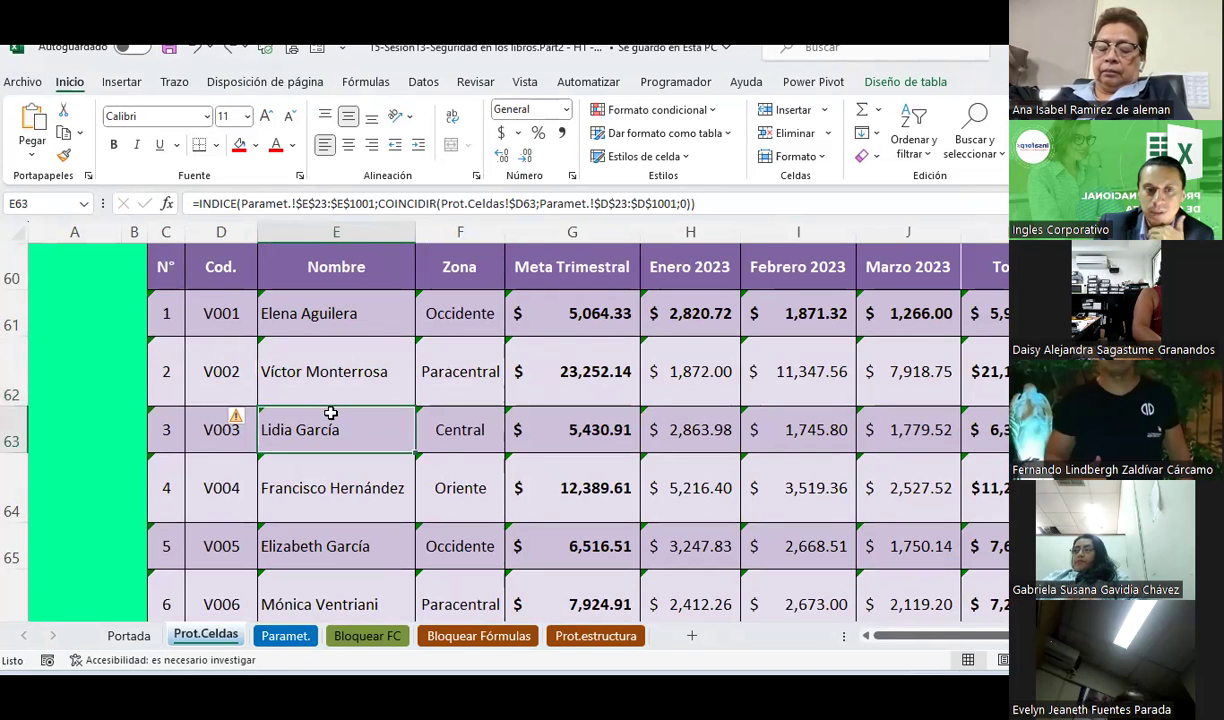
pyautogui.click(488, 637)
pyautogui.click(222, 638)
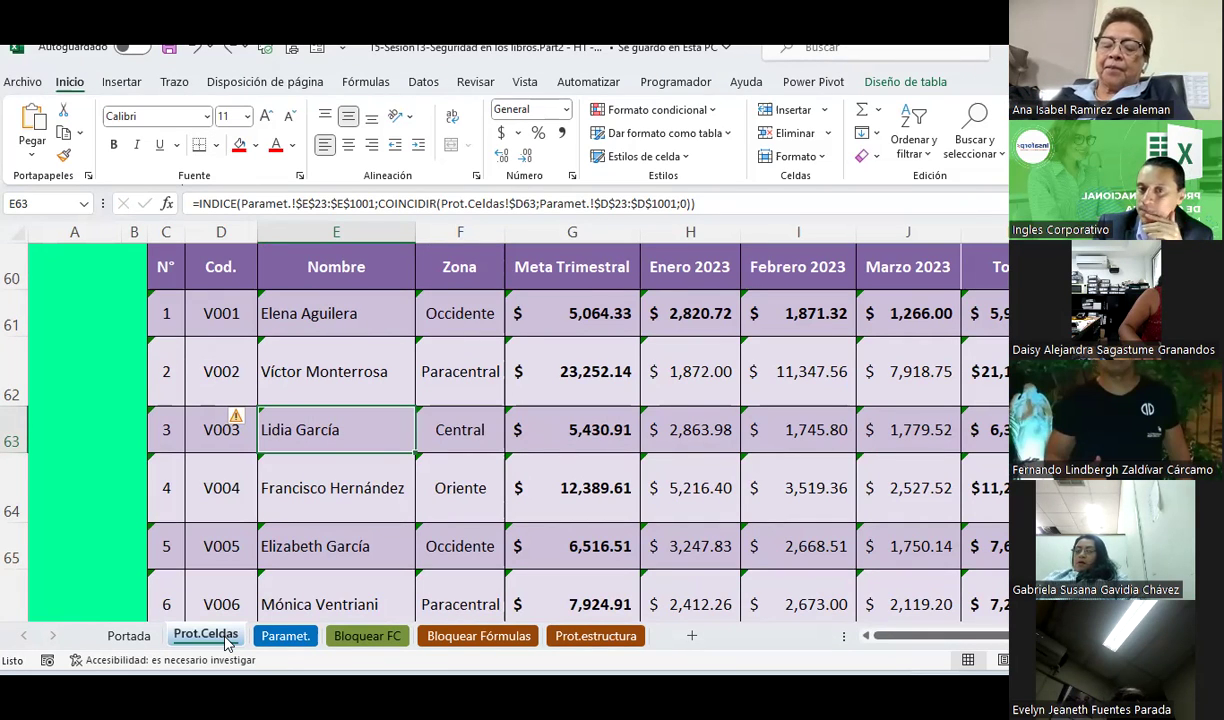
# - Review the locked monthly amounts on the Prot.Celdas and Bloquear FC sheets
pyautogui.scroll(-1, 266, 511)
pyautogui.scroll(-1, 266, 511)
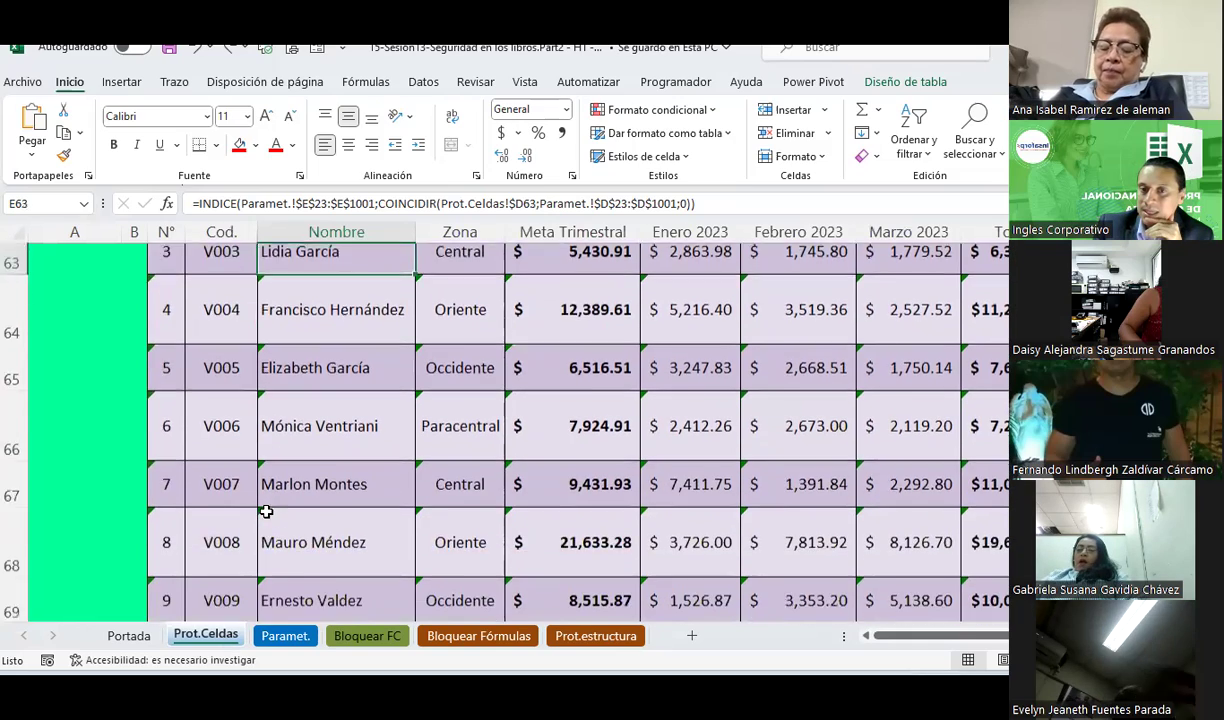
pyautogui.scroll(-1, 266, 511)
pyautogui.scroll(-1, 266, 511)
pyautogui.scroll(-1, 266, 511)
pyautogui.scroll(1, 266, 511)
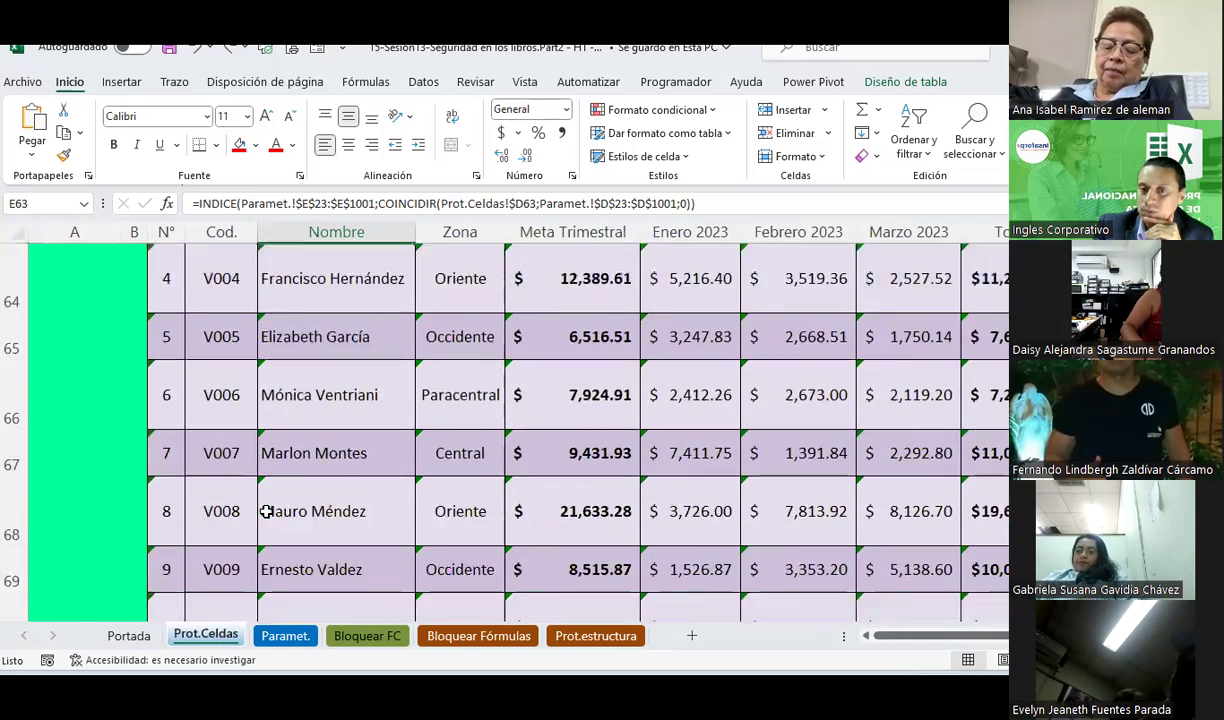
pyautogui.scroll(1, 266, 511)
pyautogui.scroll(2, 266, 511)
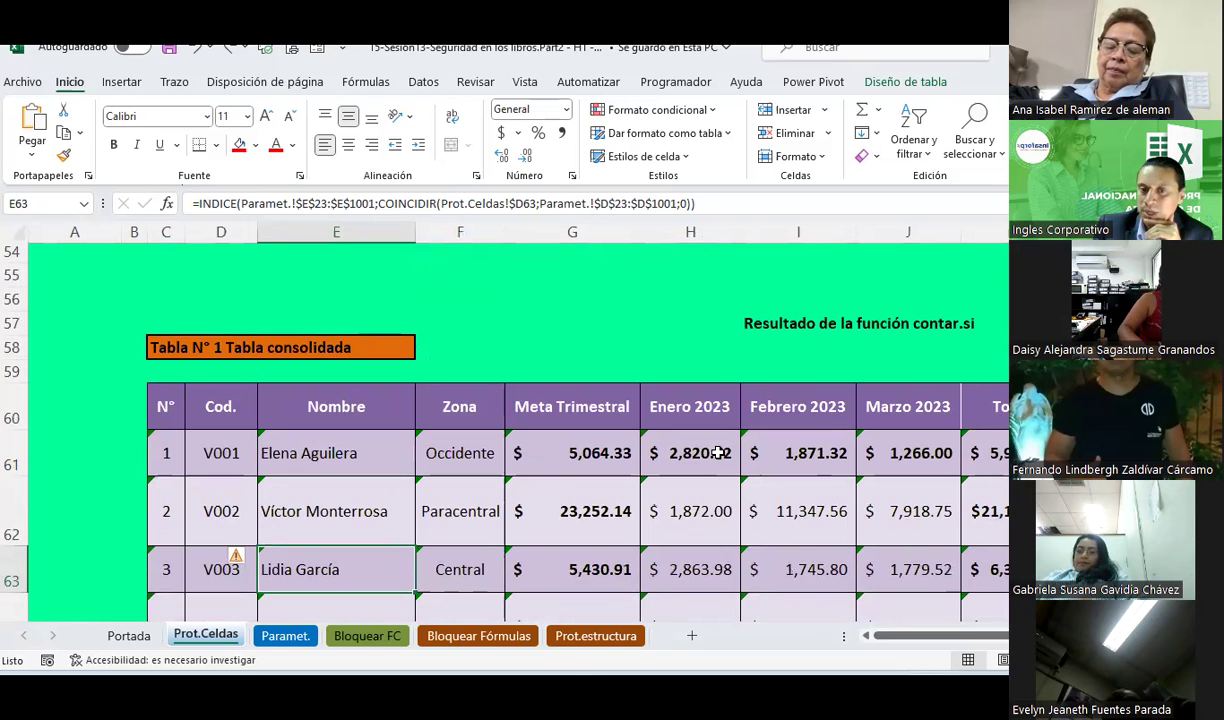
pyautogui.click(695, 462)
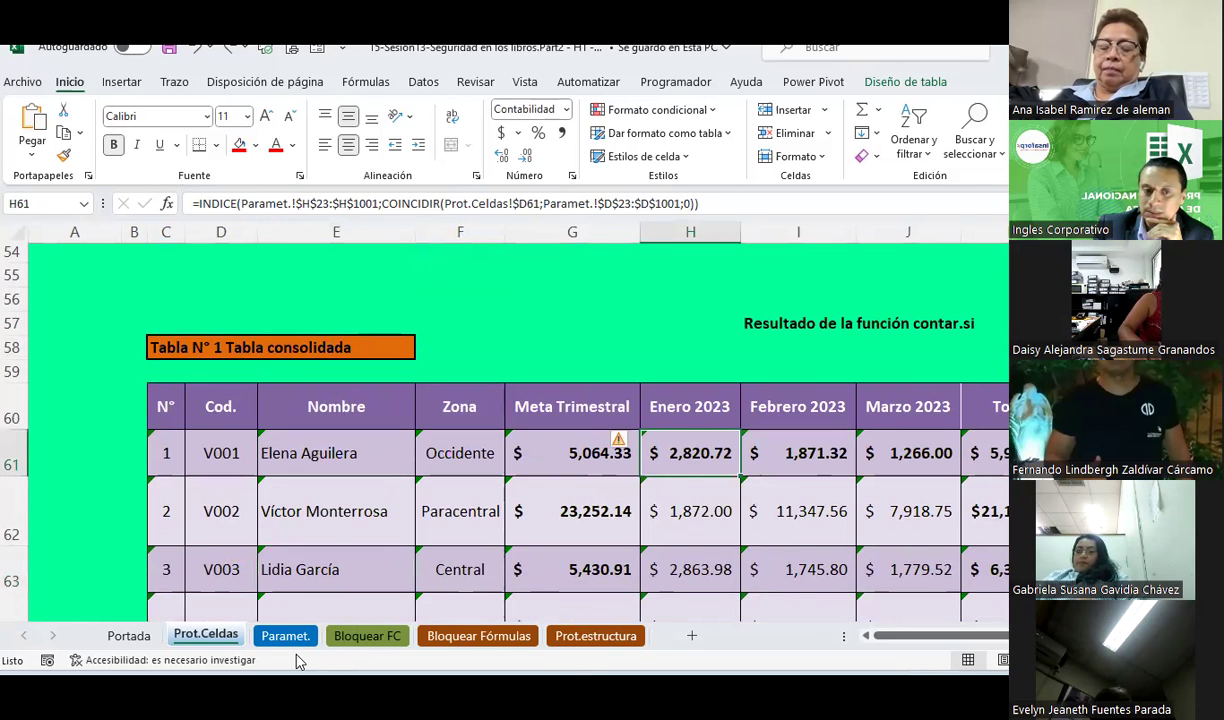
pyautogui.click(367, 636)
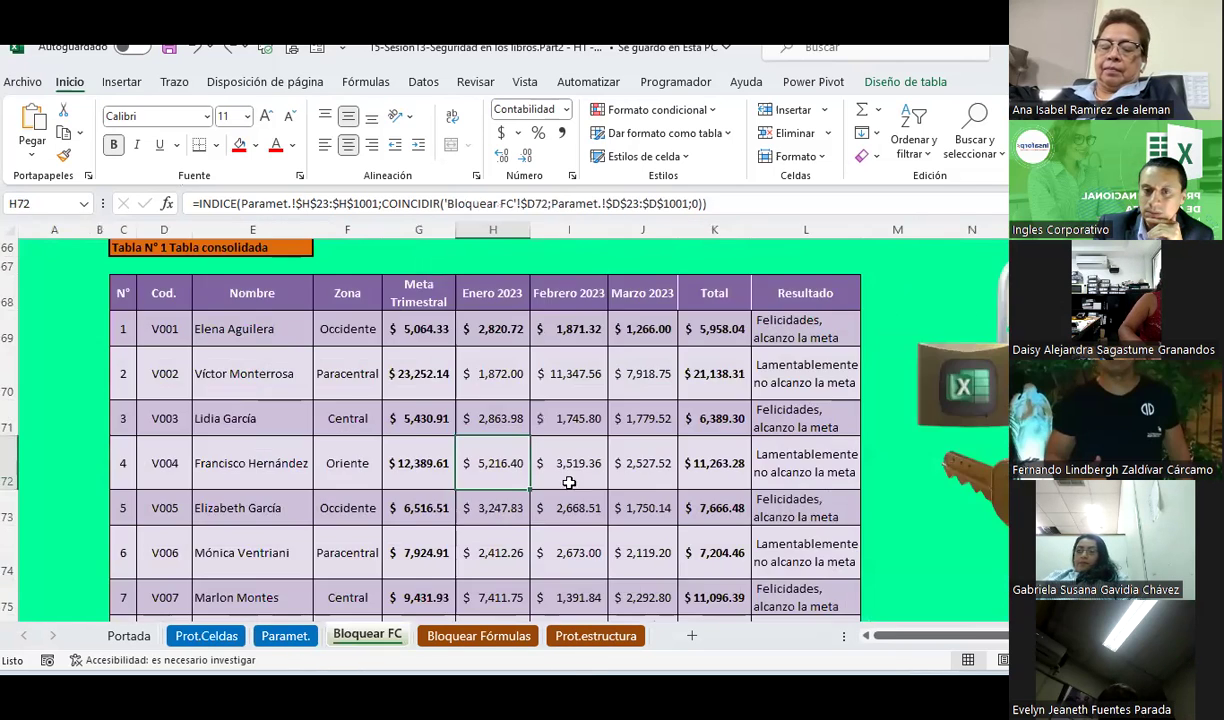
pyautogui.scroll(-2, 614, 451)
pyautogui.moveTo(490, 329); pyautogui.dragTo(645, 329)
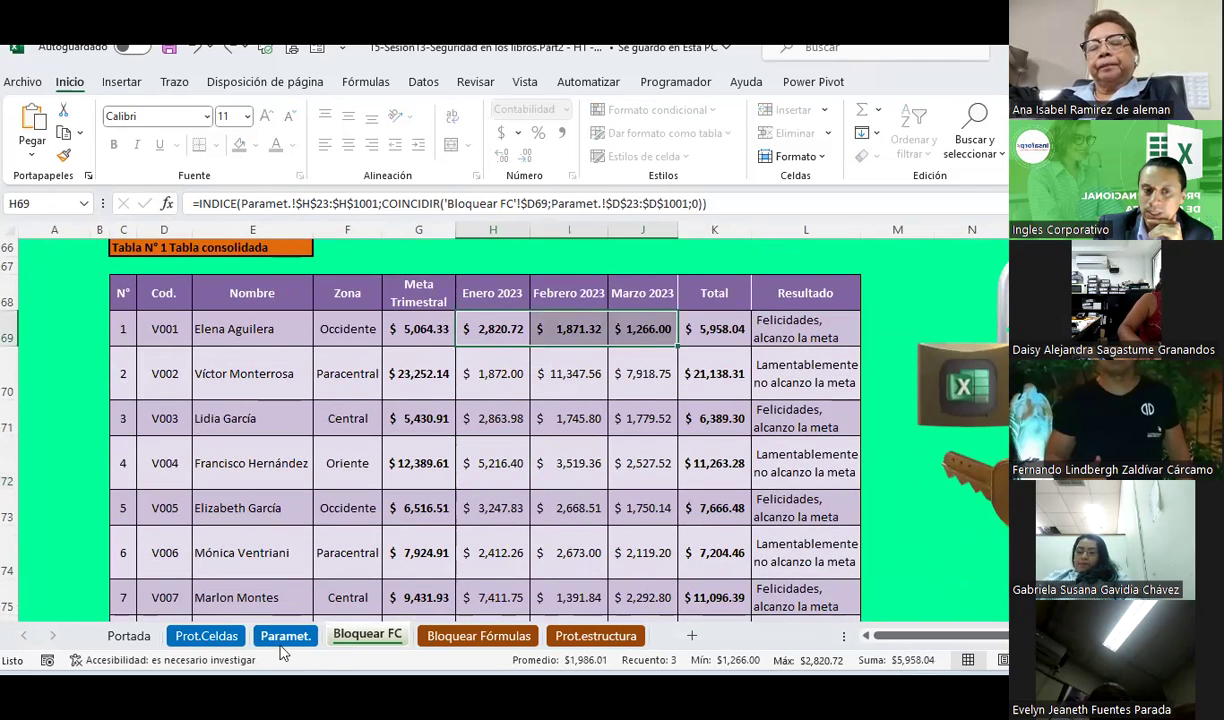
pyautogui.click(206, 636)
pyautogui.moveTo(716, 455)
pyautogui.mouseDown()
pyautogui.moveTo(961, 476)
pyautogui.moveTo(932, 462)
pyautogui.mouseUp()
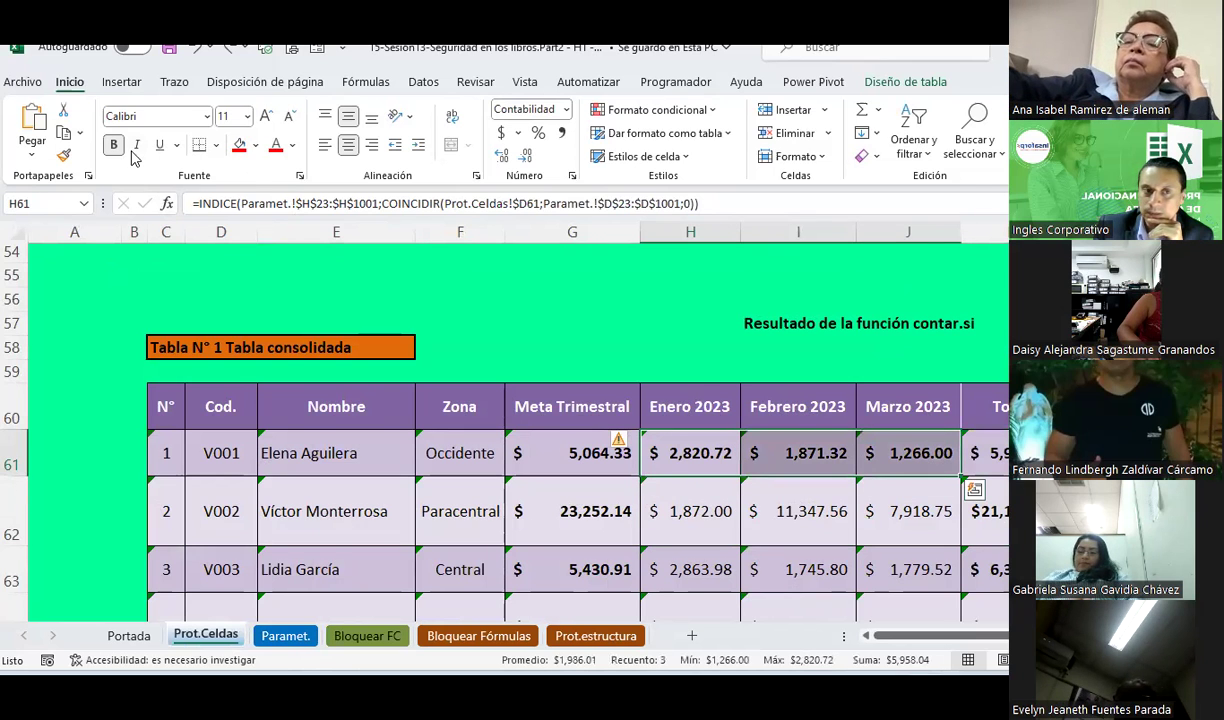
pyautogui.scroll(-3, 577, 430)
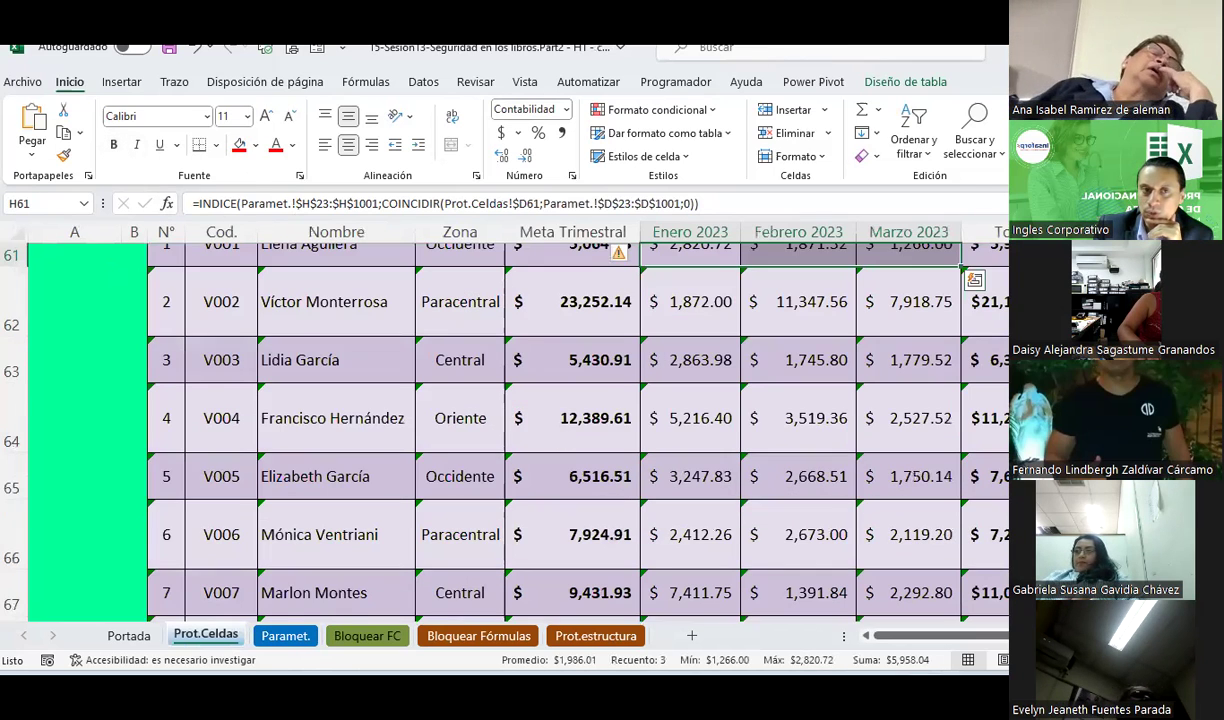
# - Save the workbook and view the Prot.estructura sheet's protection instructions
pyautogui.click(170, 50)
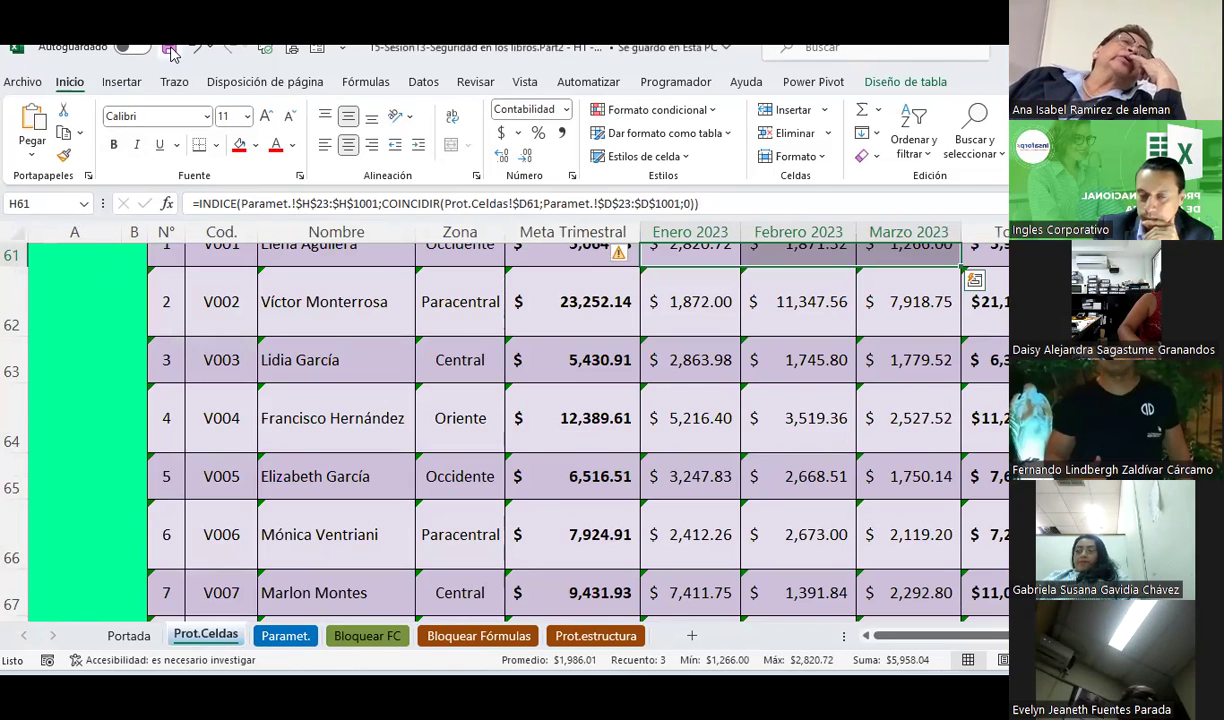
pyautogui.click(595, 636)
pyautogui.scroll(-2, 567, 373)
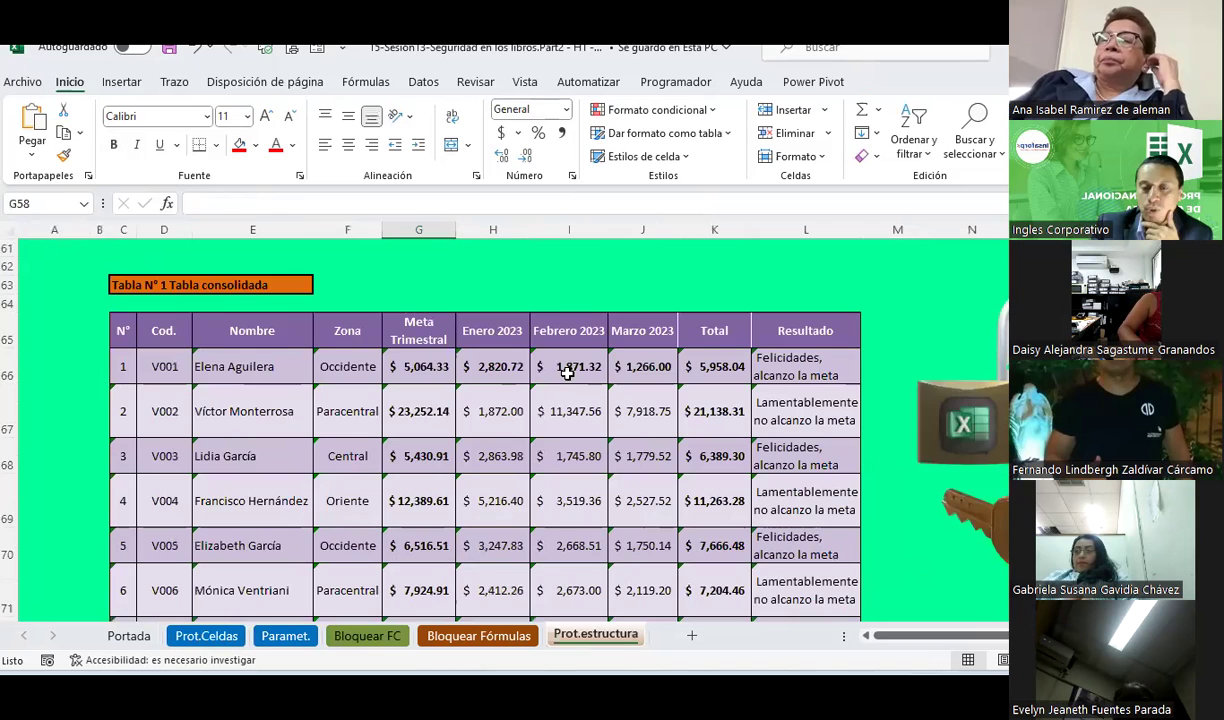
pyautogui.scroll(-2, 567, 373)
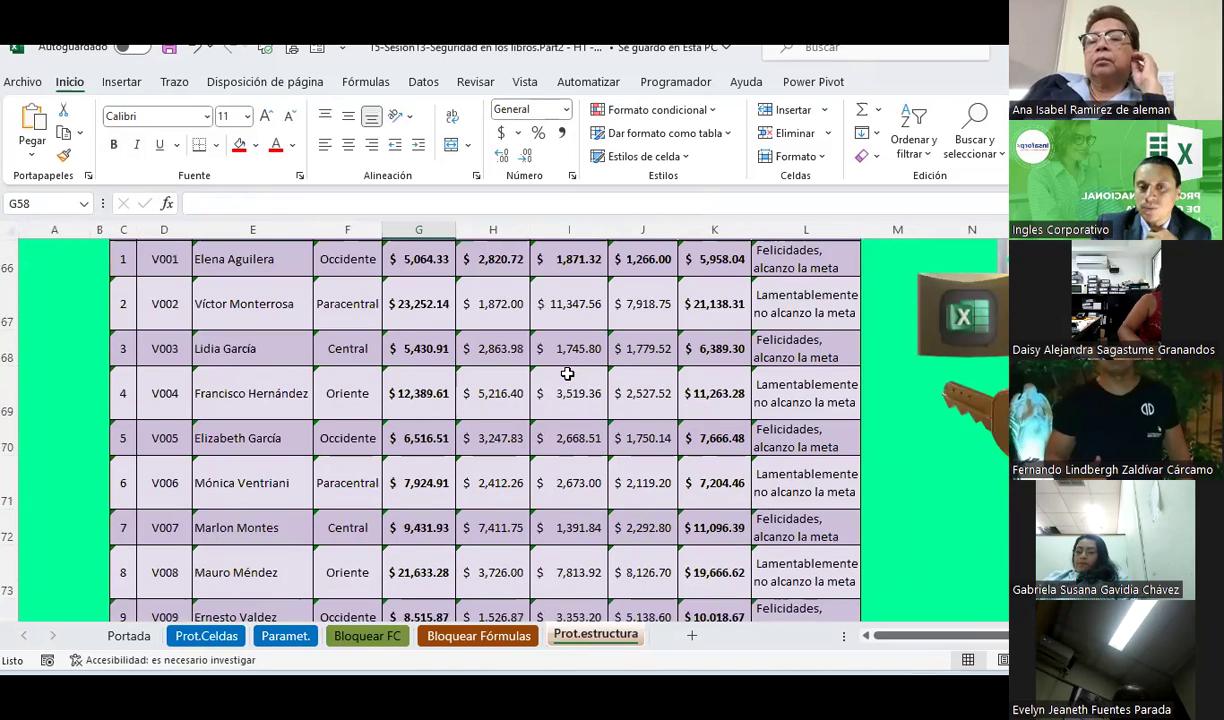
pyautogui.click(567, 373)
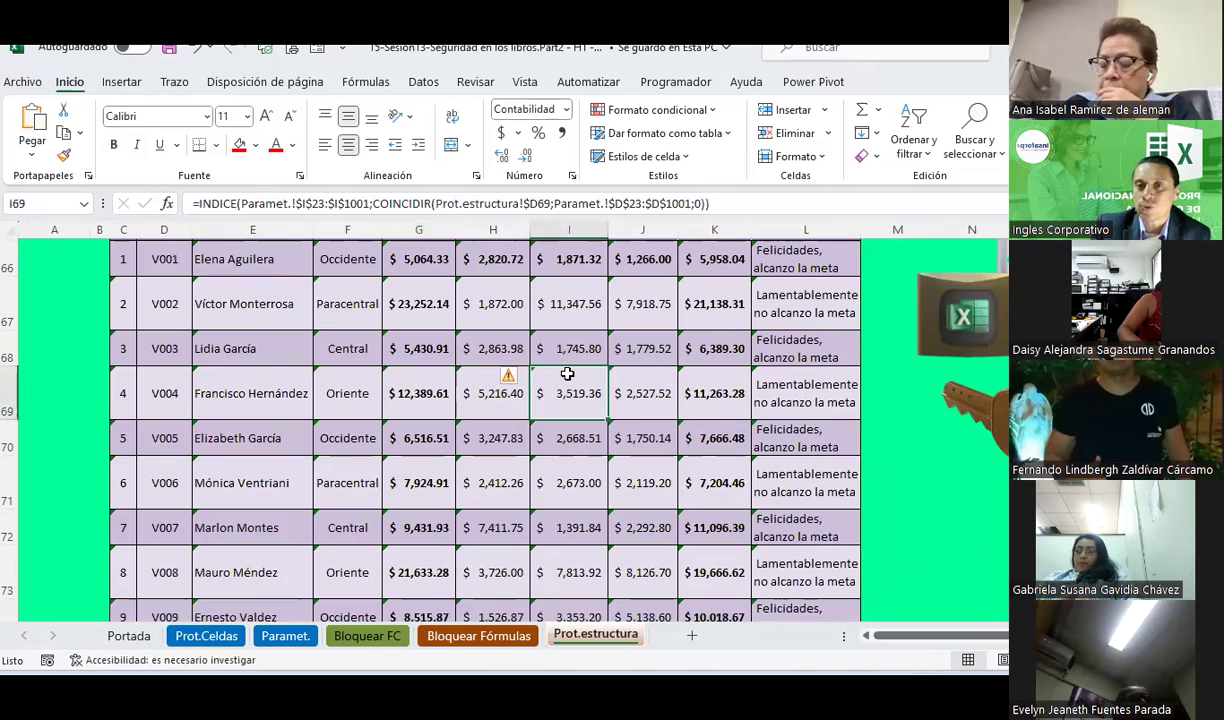
pyautogui.scroll(2, 567, 373)
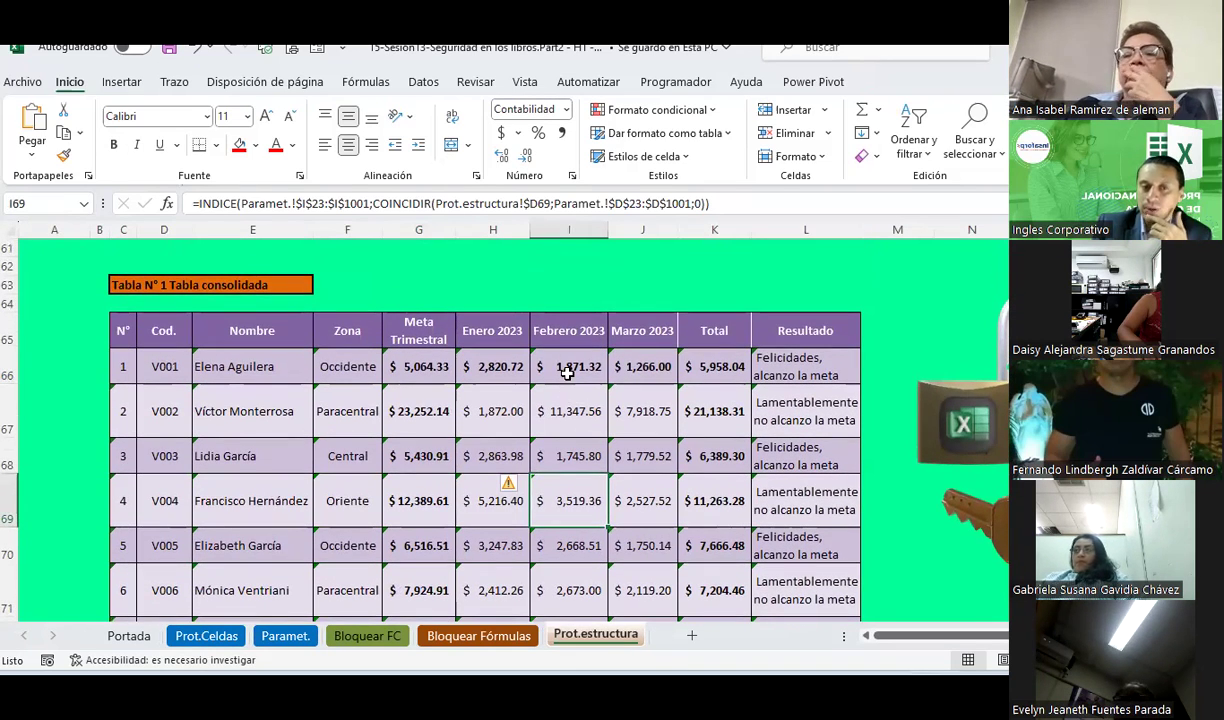
pyautogui.scroll(2, 567, 373)
pyautogui.scroll(1, 567, 373)
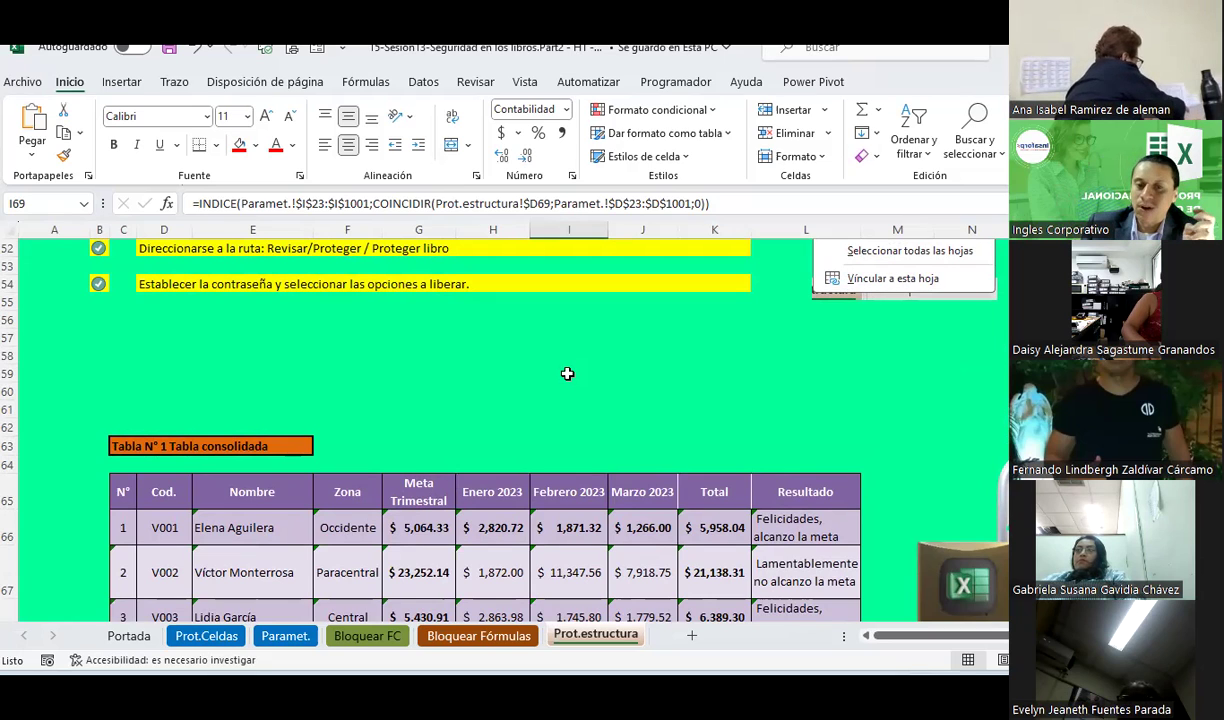
# - Check the Prot.estructura tab's sheet menu, then show the Revisar ribbon commands
pyautogui.rightClick(619, 638)
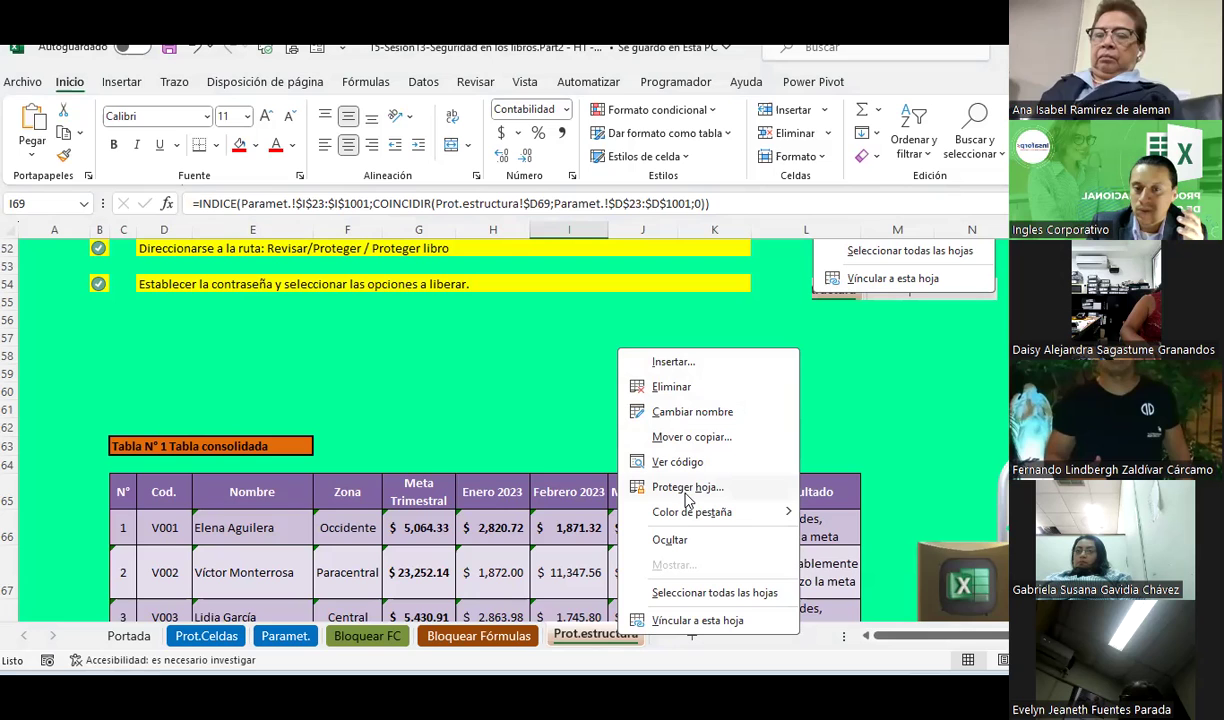
pyautogui.moveTo(708, 515)
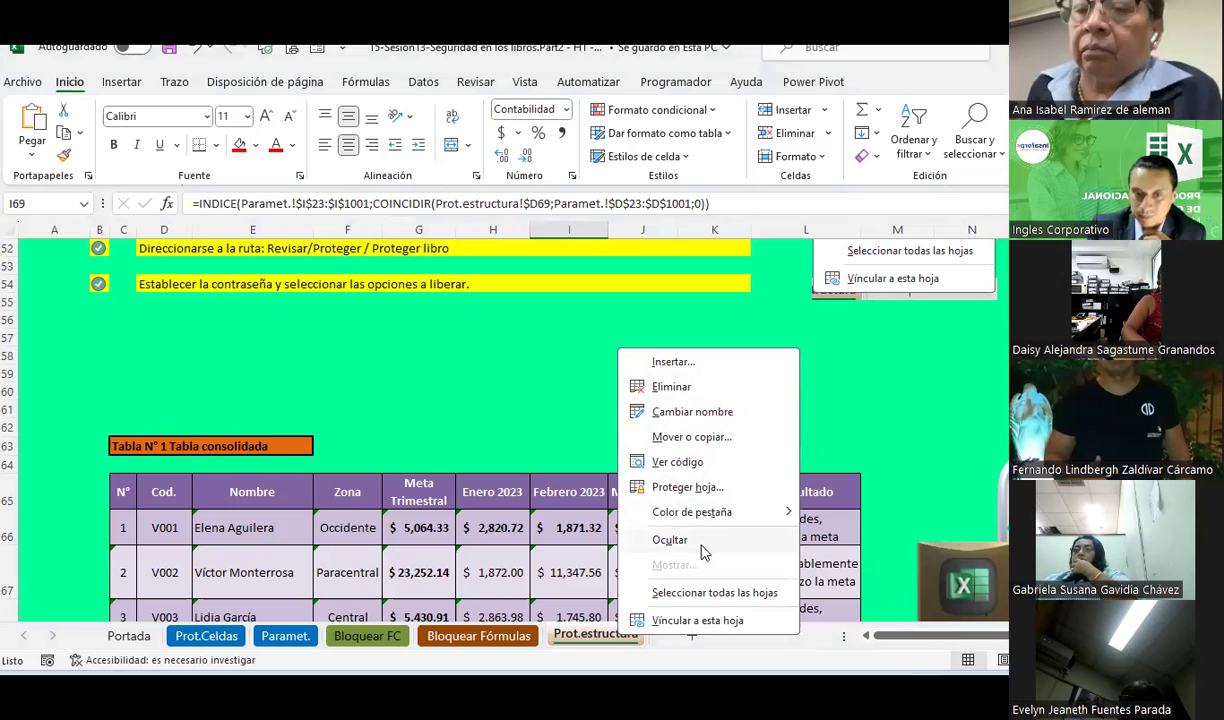
pyautogui.click(542, 399)
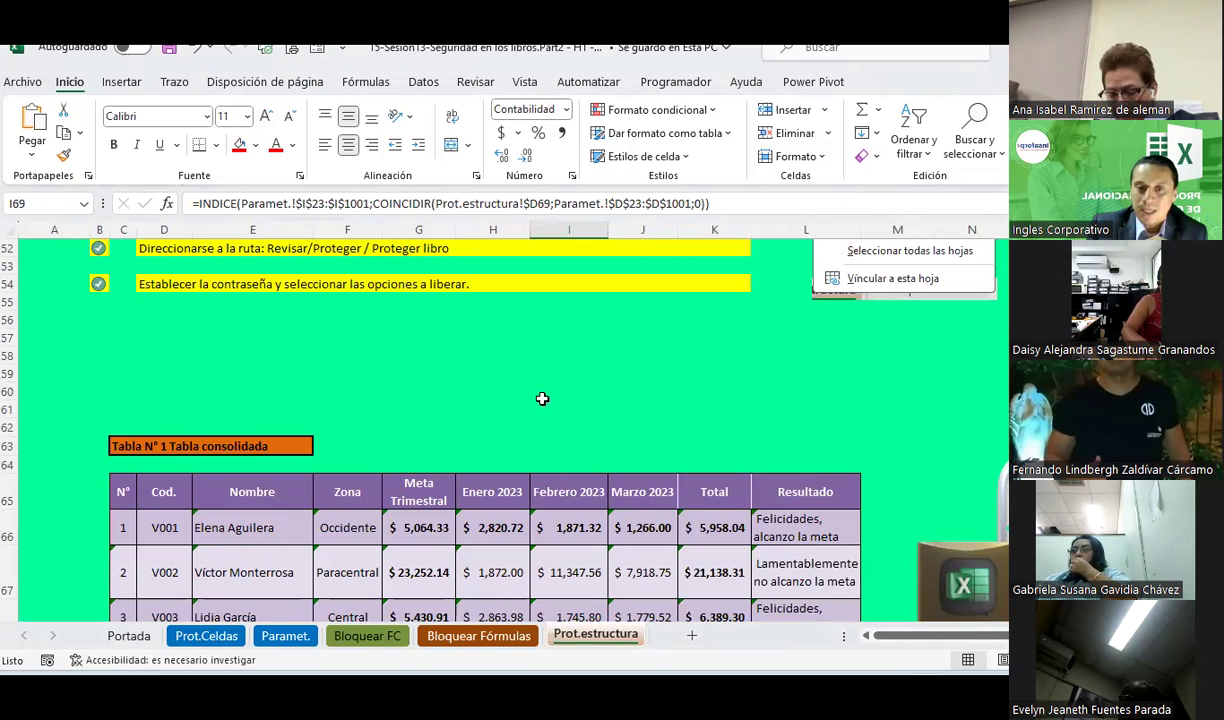
pyautogui.scroll(2, 542, 399)
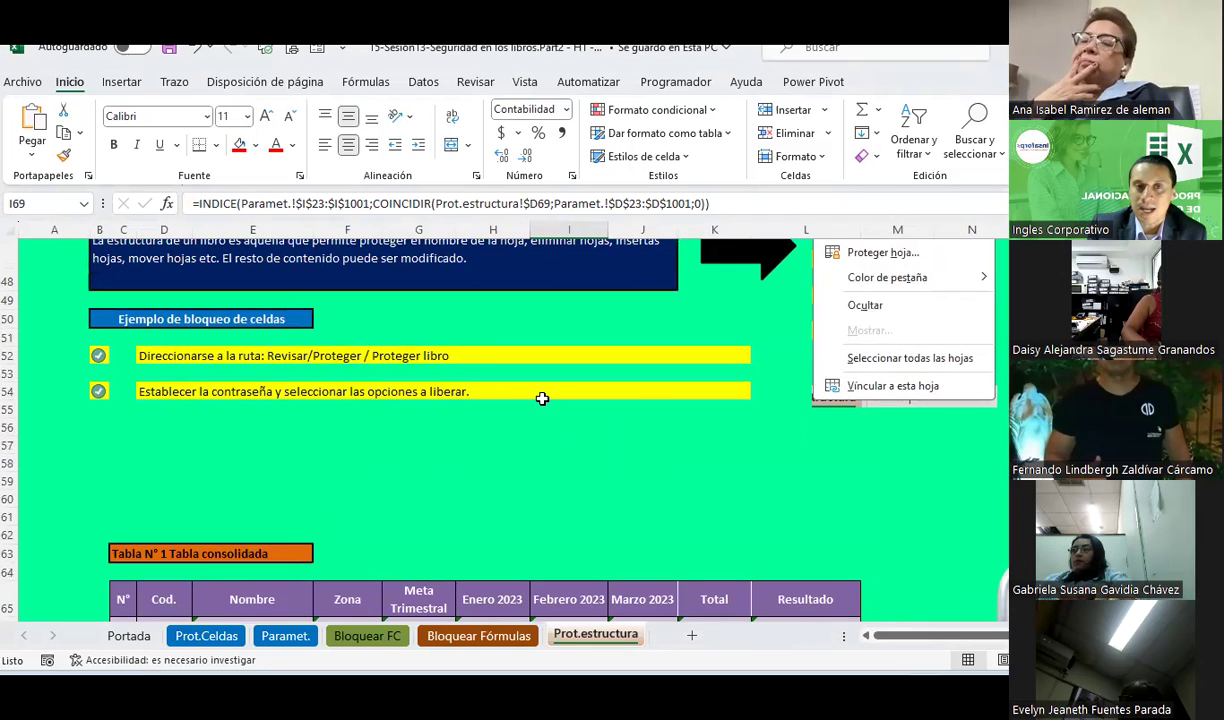
pyautogui.click(478, 83)
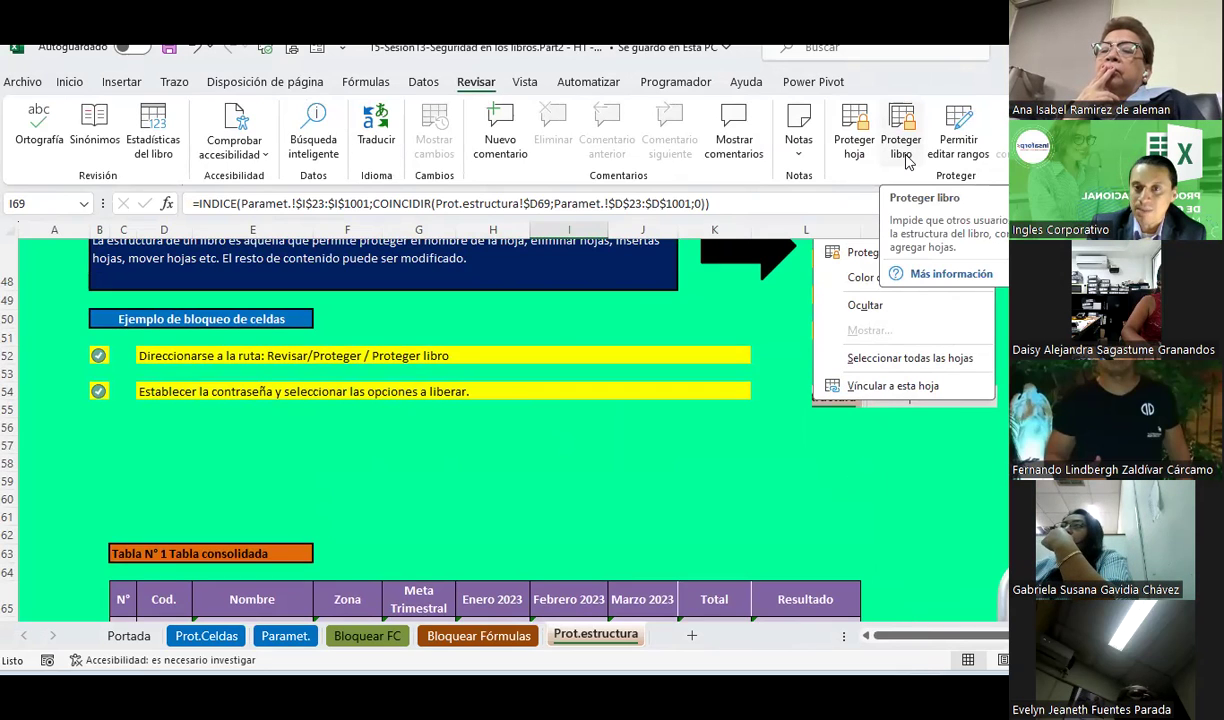
# - Open Proteger libro, cancel once, select the whole sheet, then reopen Proteger libro
pyautogui.click(906, 161)
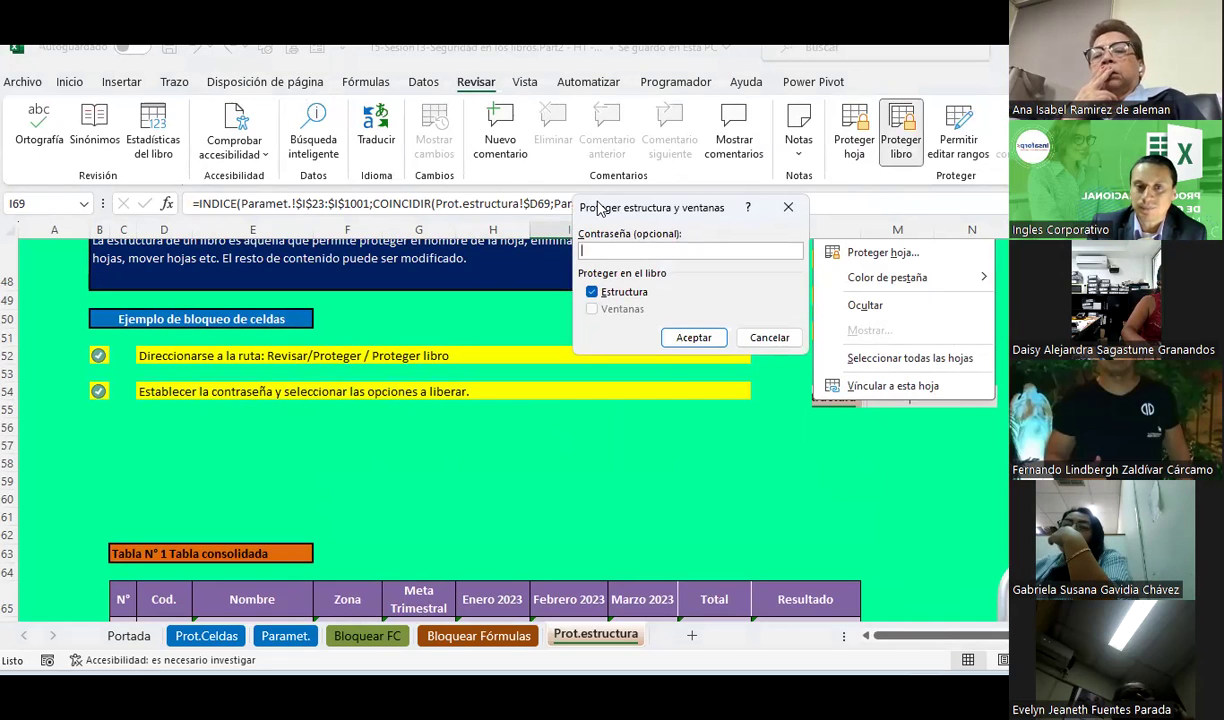
pyautogui.moveTo(614, 208); pyautogui.dragTo(455, 238)
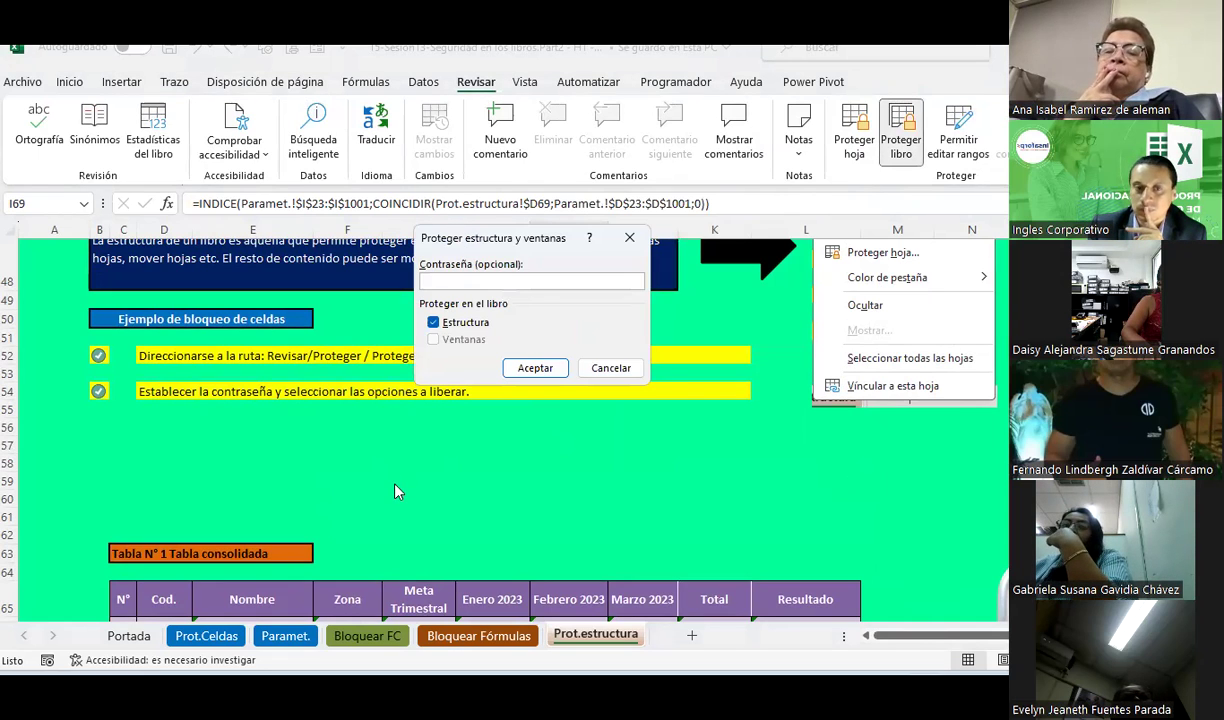
pyautogui.click(631, 374)
pyautogui.click(545, 462)
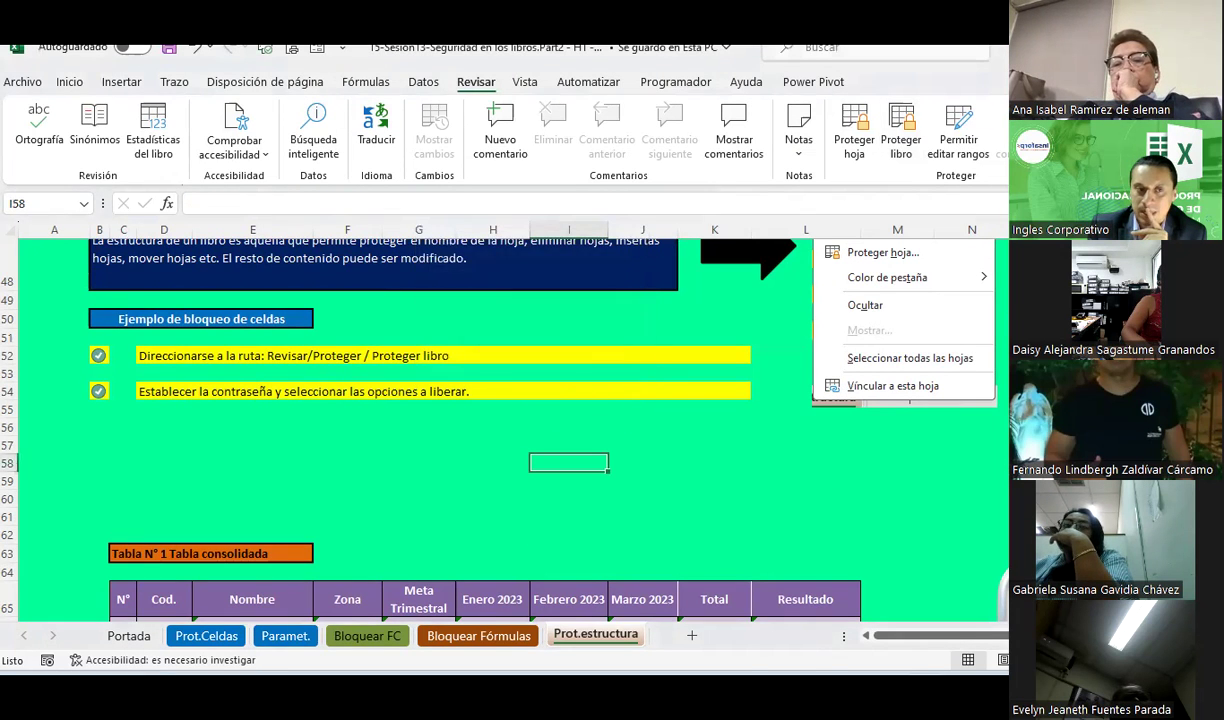
pyautogui.click(8, 220)
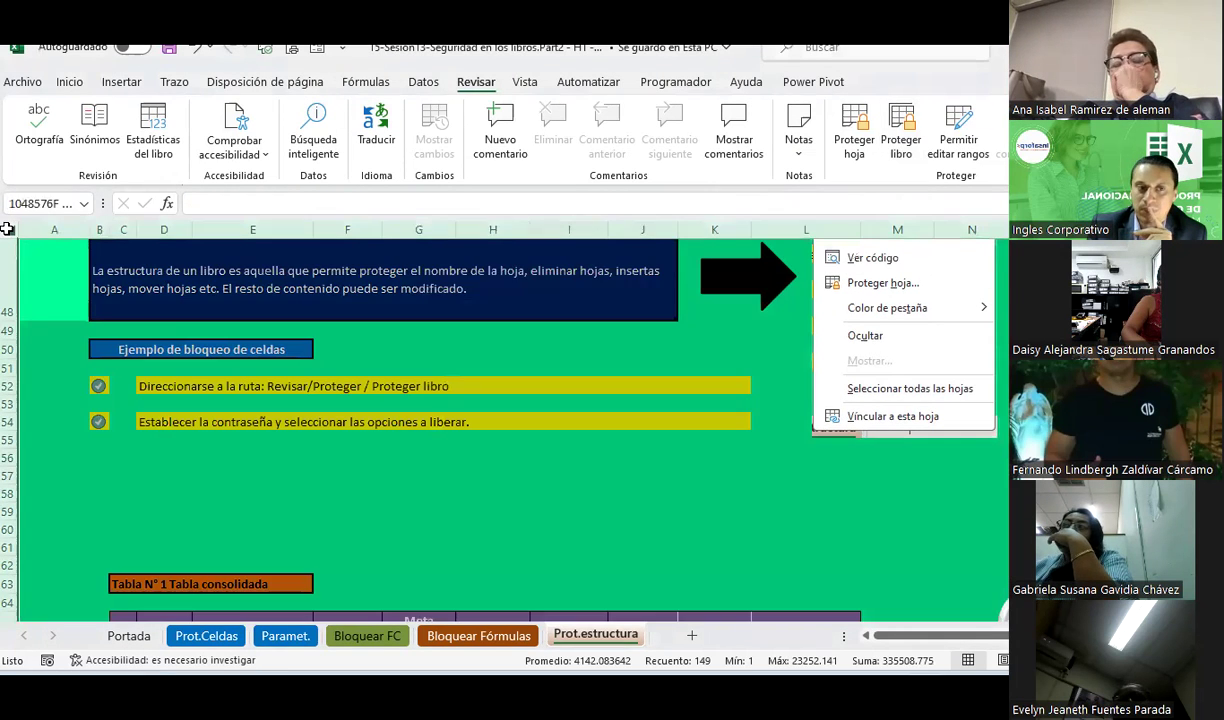
pyautogui.click(901, 140)
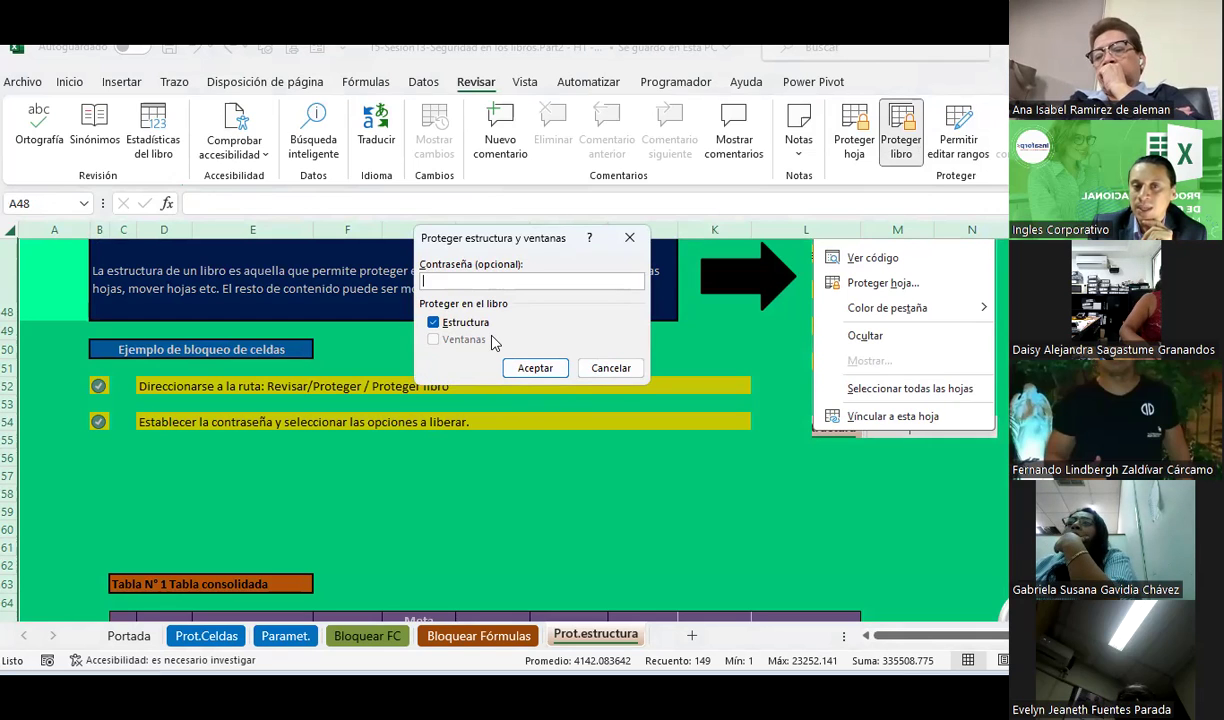
# - Keep Estructura ticked, enter a protection password and re-enter it to confirm
pyautogui.click(441, 326)
pyautogui.click(441, 326)
pyautogui.click(437, 331)
pyautogui.click(438, 332)
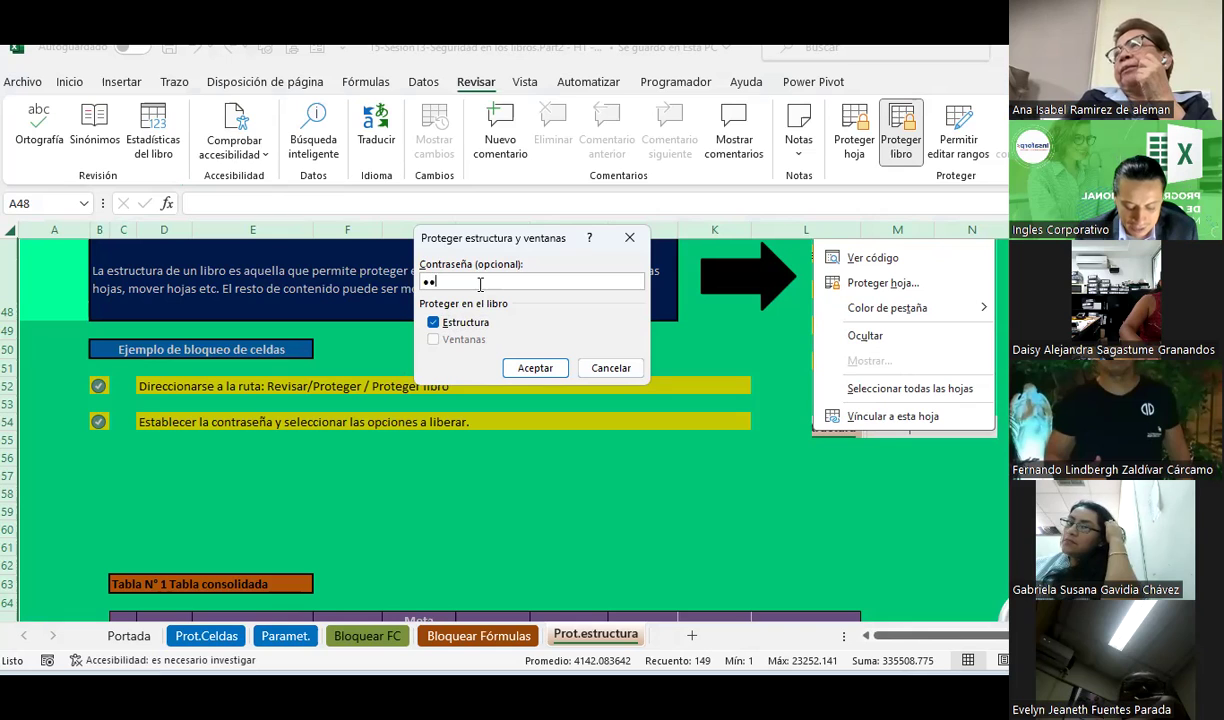
pyautogui.click(545, 368)
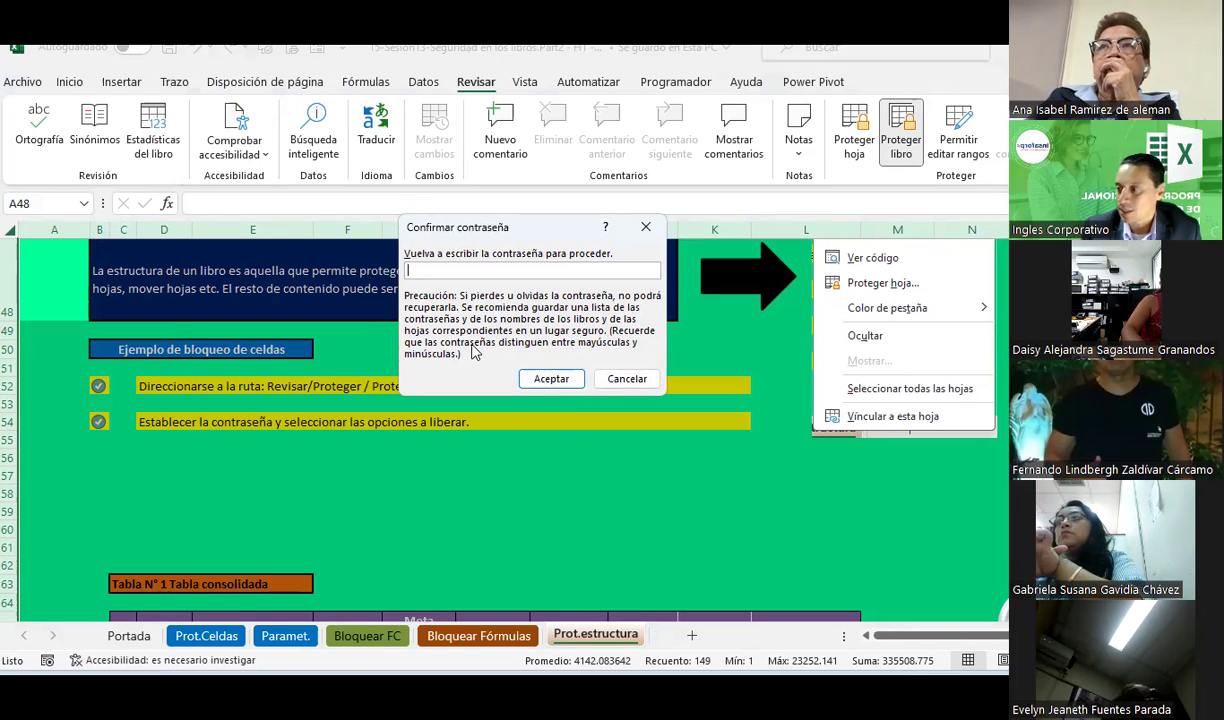
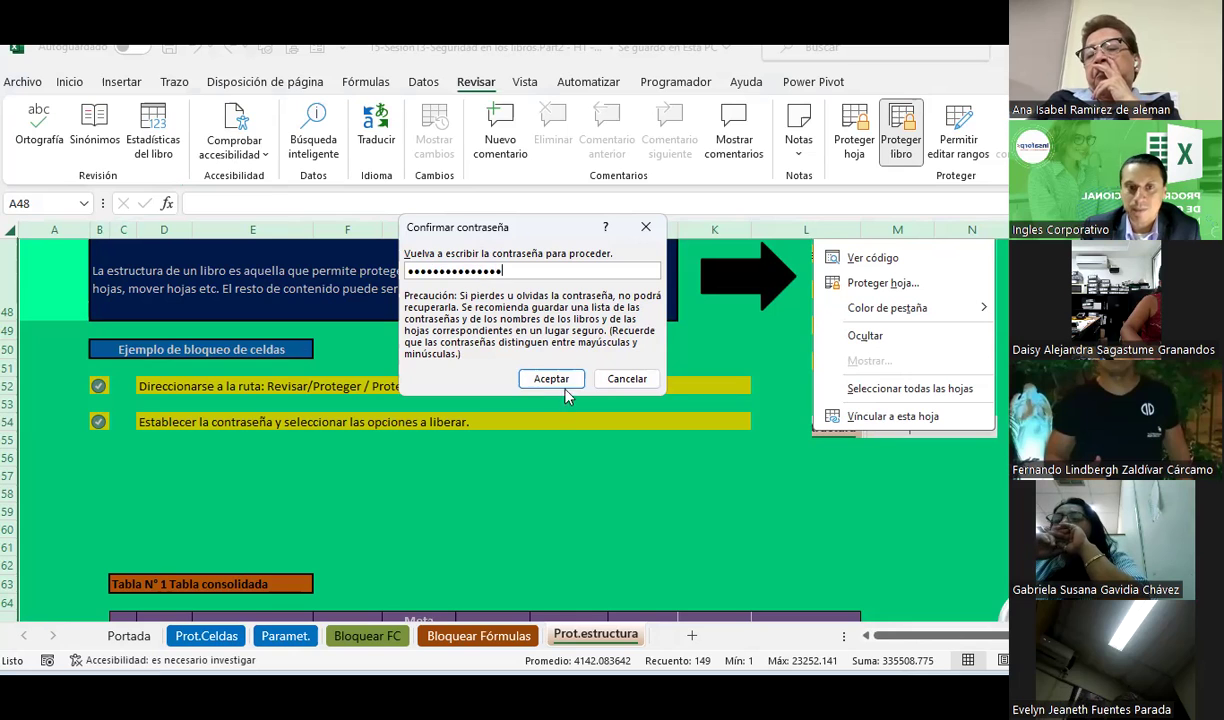
pyautogui.click(559, 386)
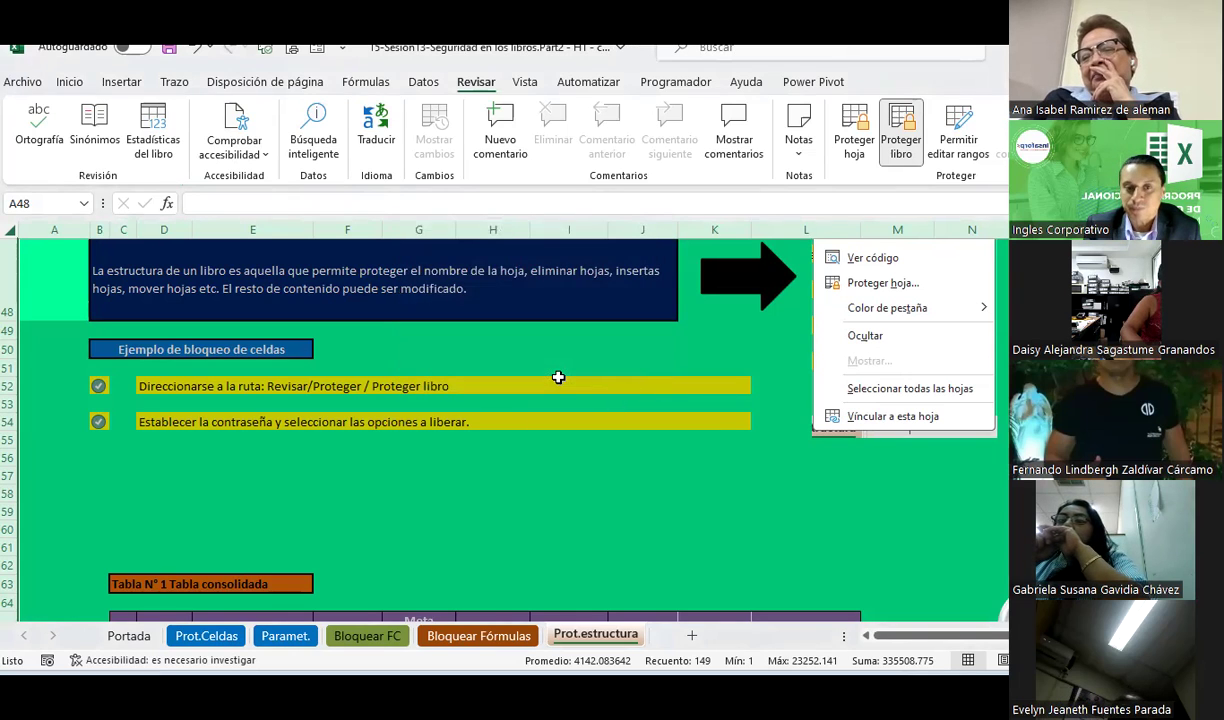
# - Enter 'Hola bienvenidos a todos.' in cell I59
pyautogui.click(559, 383)
pyautogui.click(567, 508)
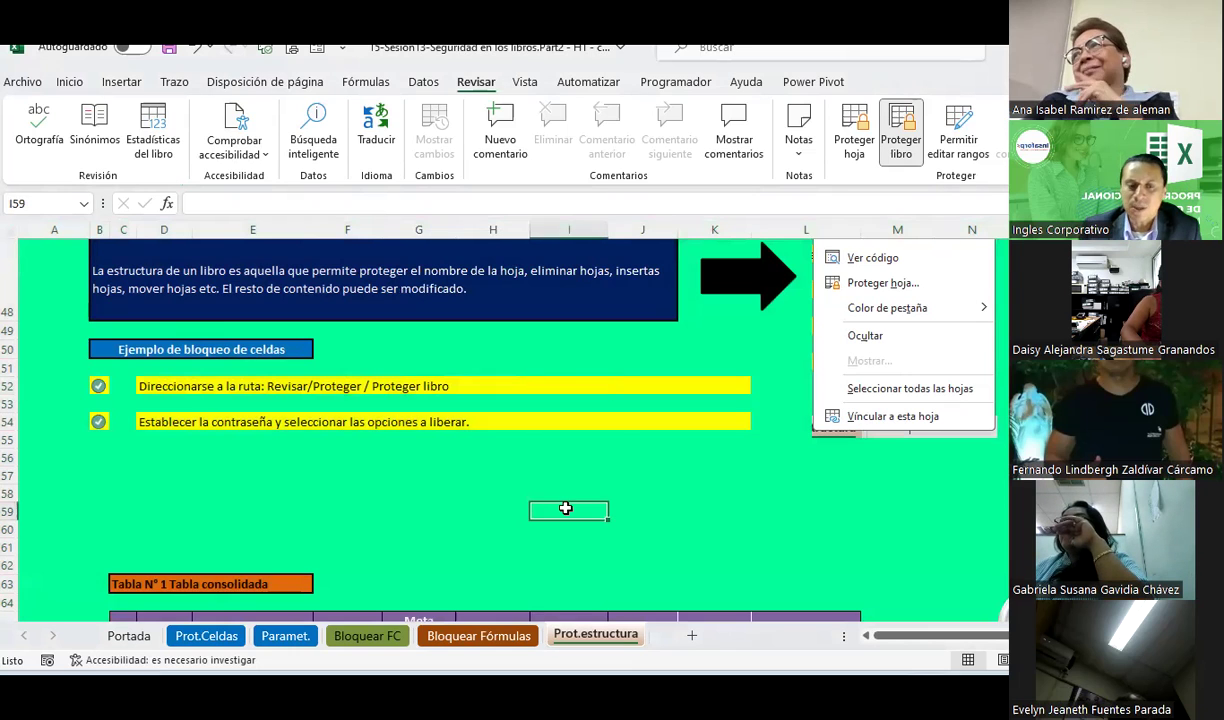
pyautogui.write('Hola')
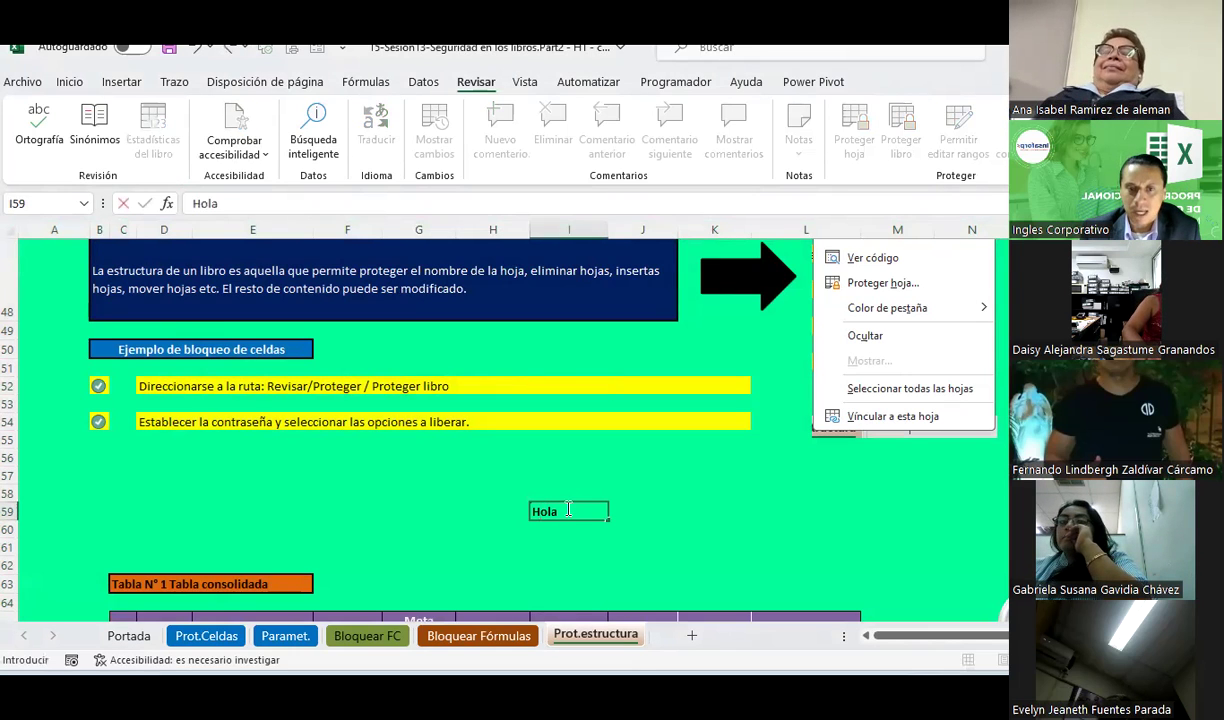
pyautogui.write(' bienvenidos a todos.')
pyautogui.press('Return')
# - Format I59 with a red fill, black font colour and italics
pyautogui.click(566, 509)
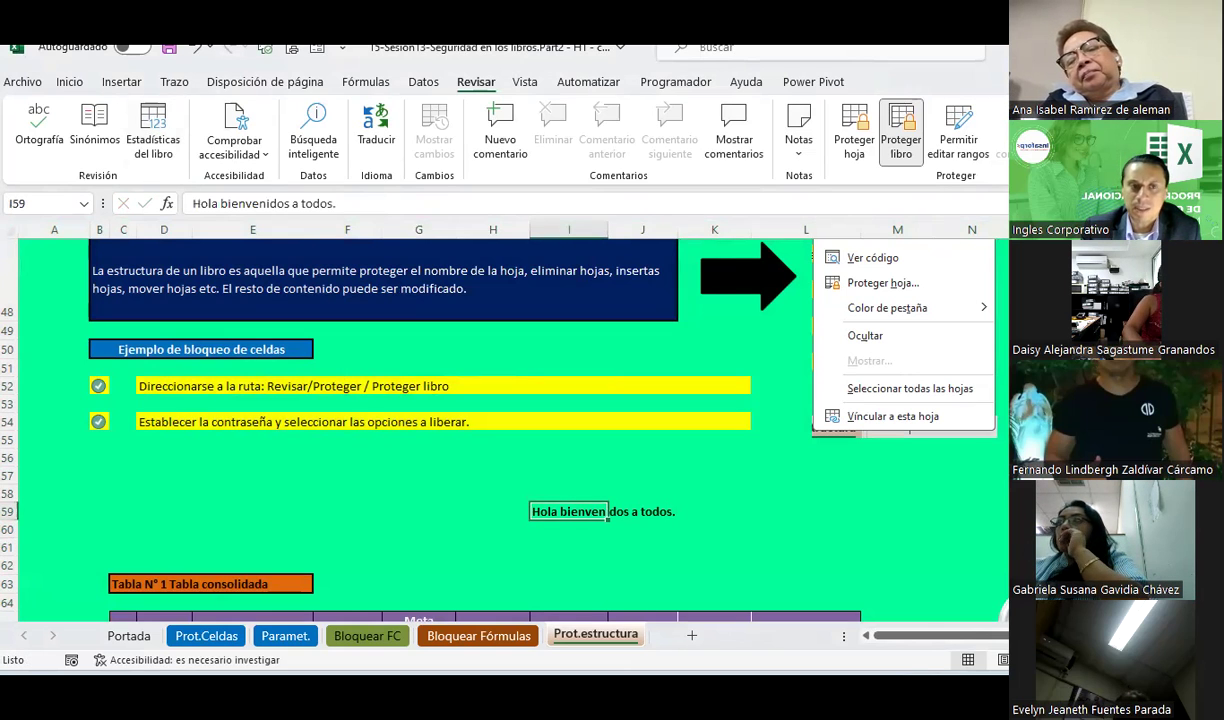
pyautogui.click(69, 84)
pyautogui.click(239, 145)
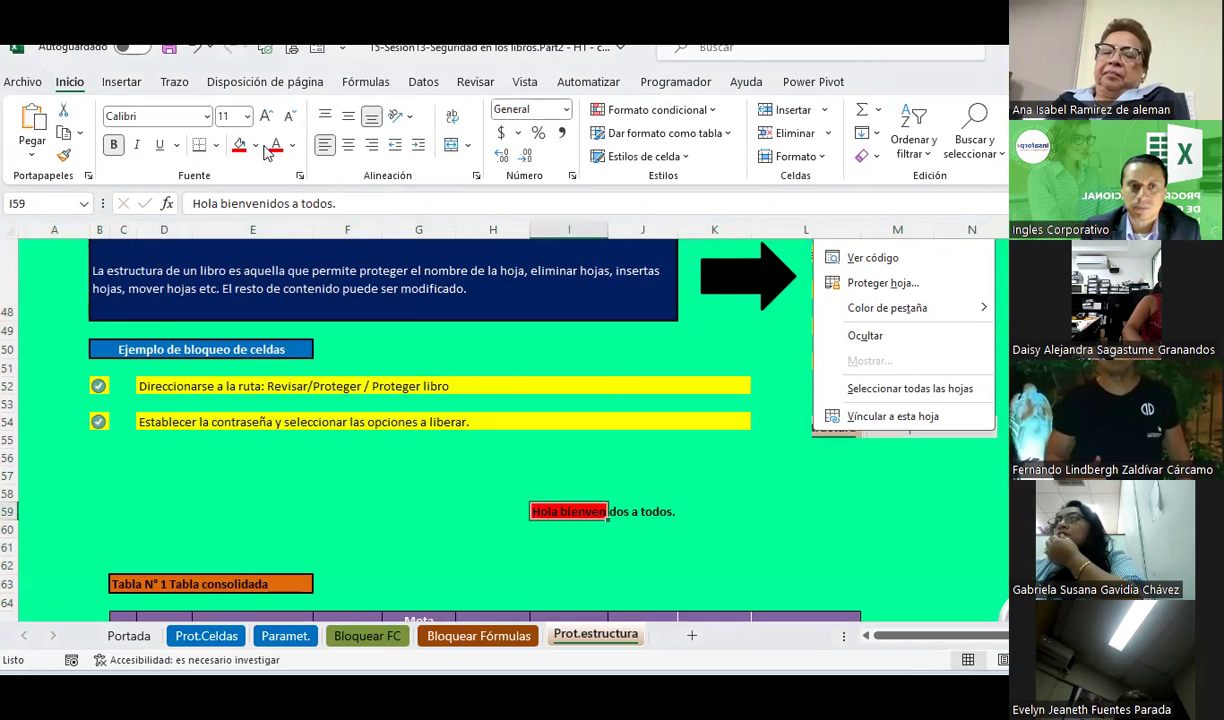
pyautogui.click(276, 145)
pyautogui.click(292, 145)
pyautogui.click(310, 169)
pyautogui.click(136, 145)
pyautogui.click(557, 445)
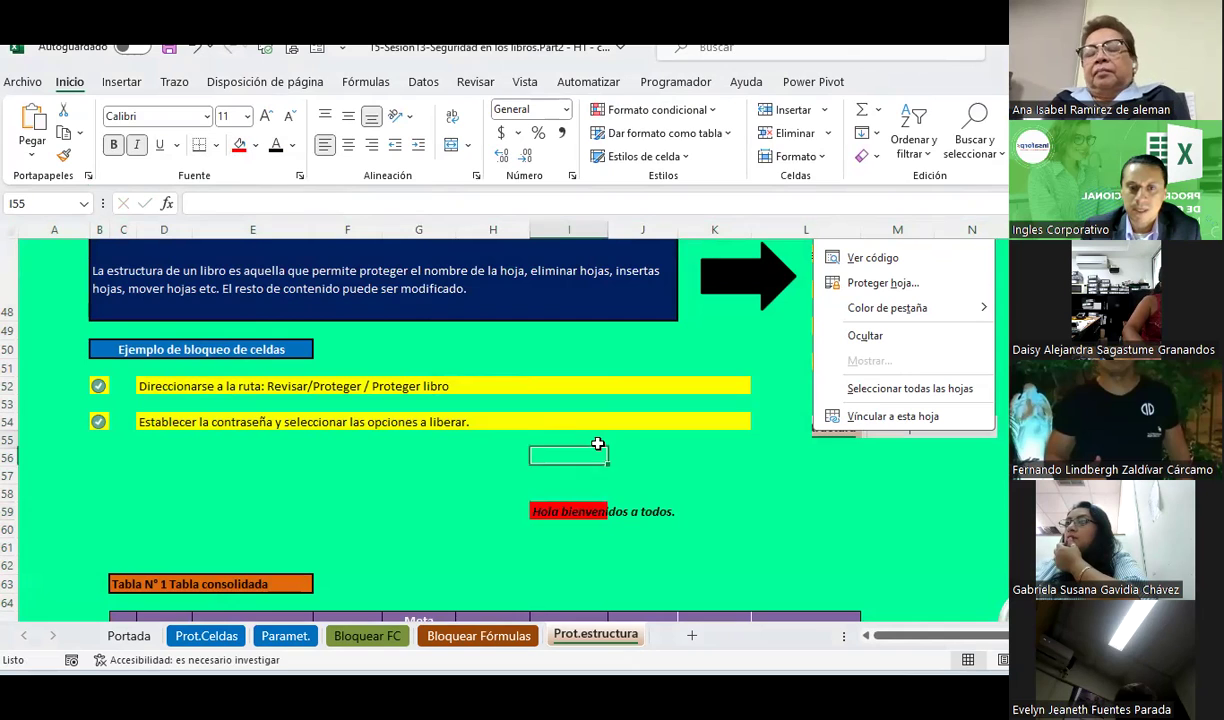
# - Check which Prot.estructura sheet-tab actions remain available under structure protection
pyautogui.rightClick(605, 634)
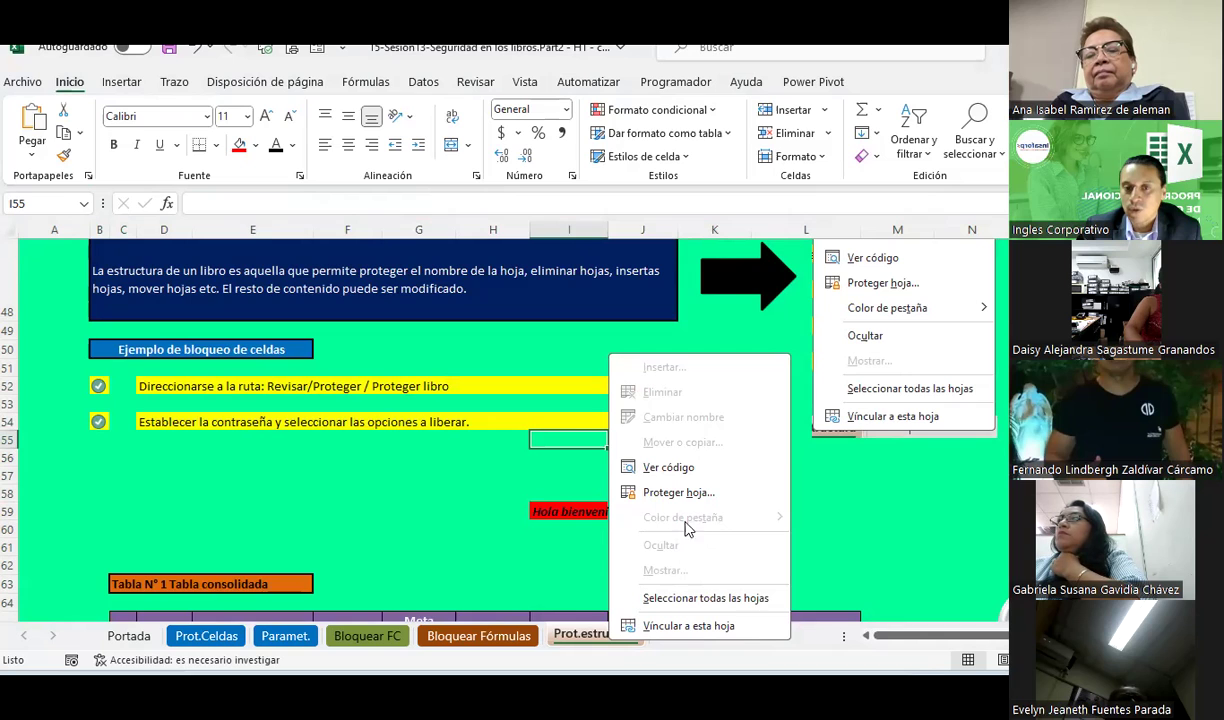
pyautogui.click(693, 627)
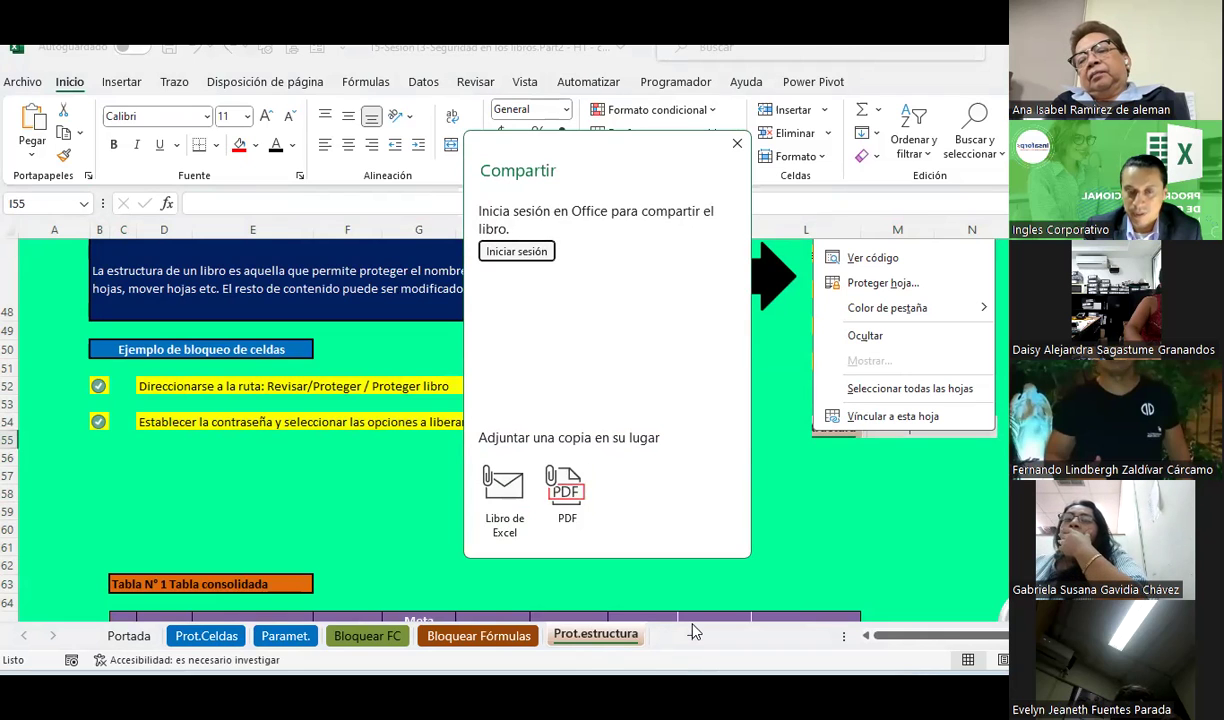
pyautogui.click(660, 630)
pyautogui.rightClick(617, 638)
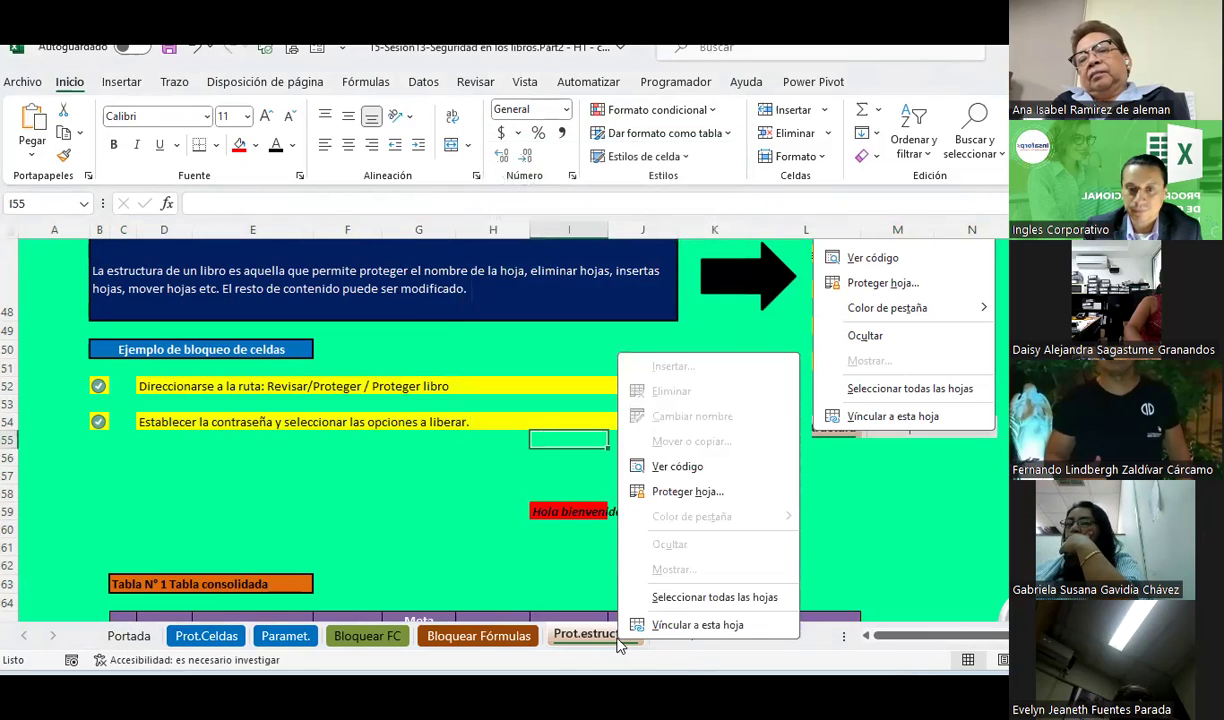
pyautogui.click(702, 625)
pyautogui.click(868, 542)
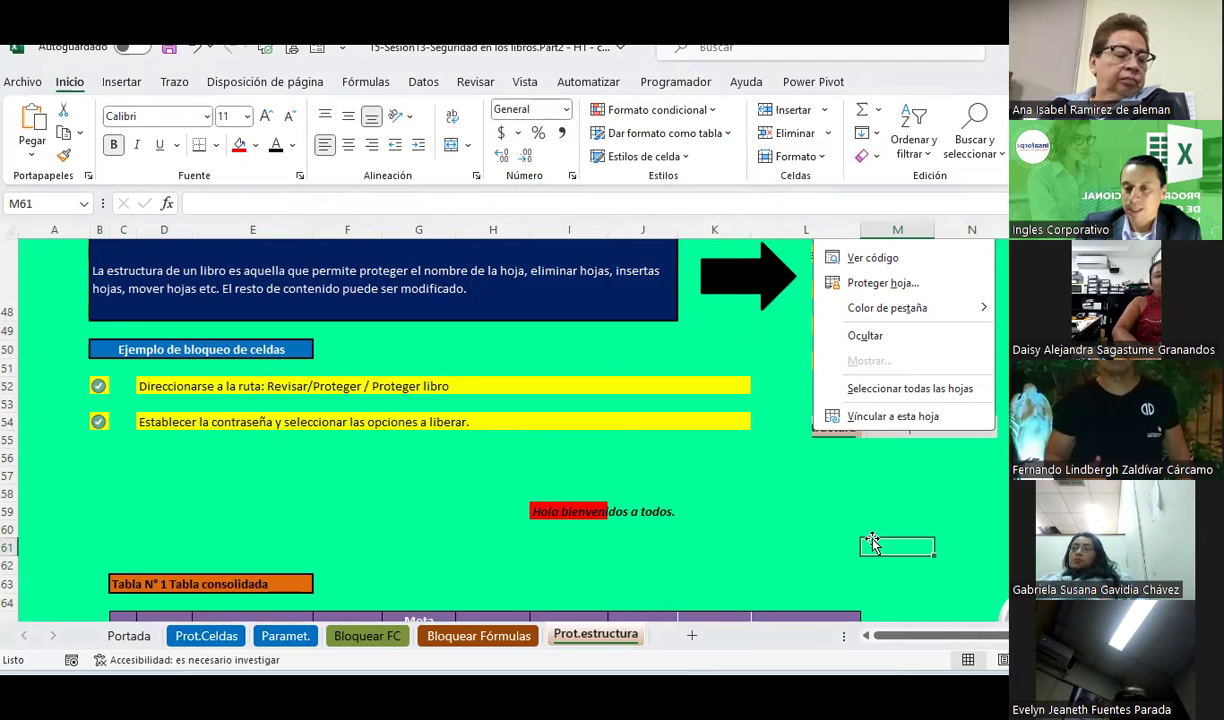
# - Choose Vincular a esta hoja and start Office sign-in from Compartir
pyautogui.rightClick(593, 641)
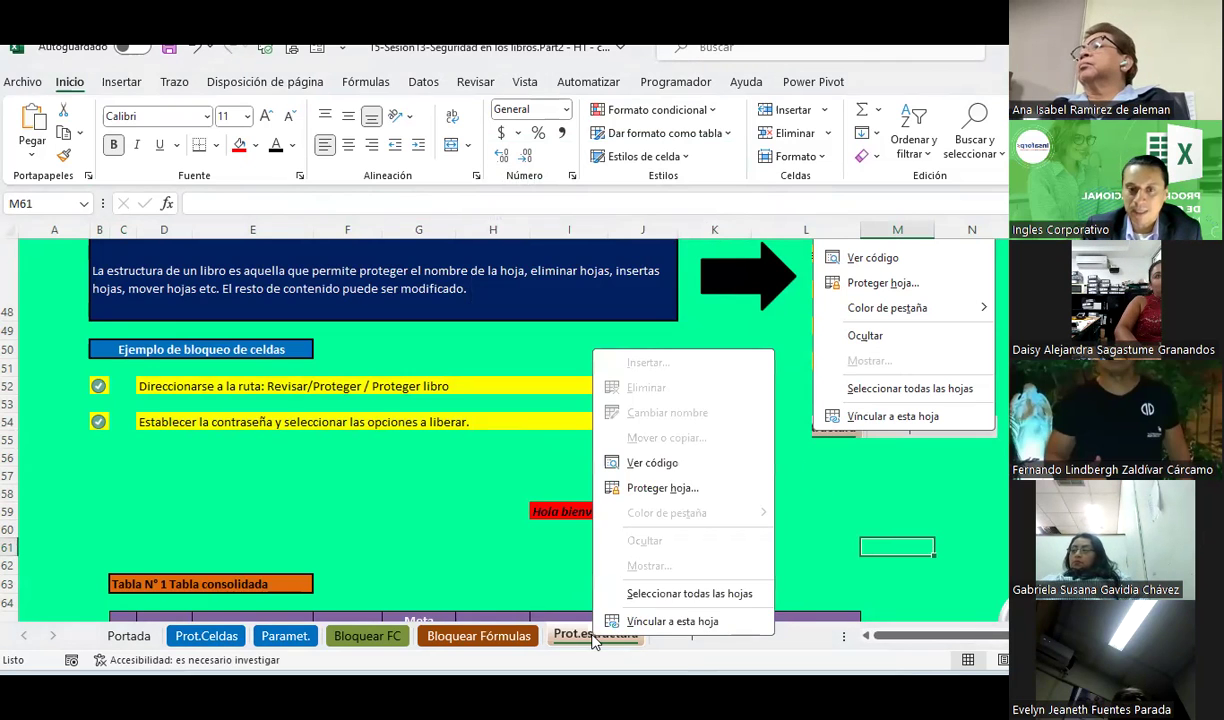
pyautogui.click(655, 622)
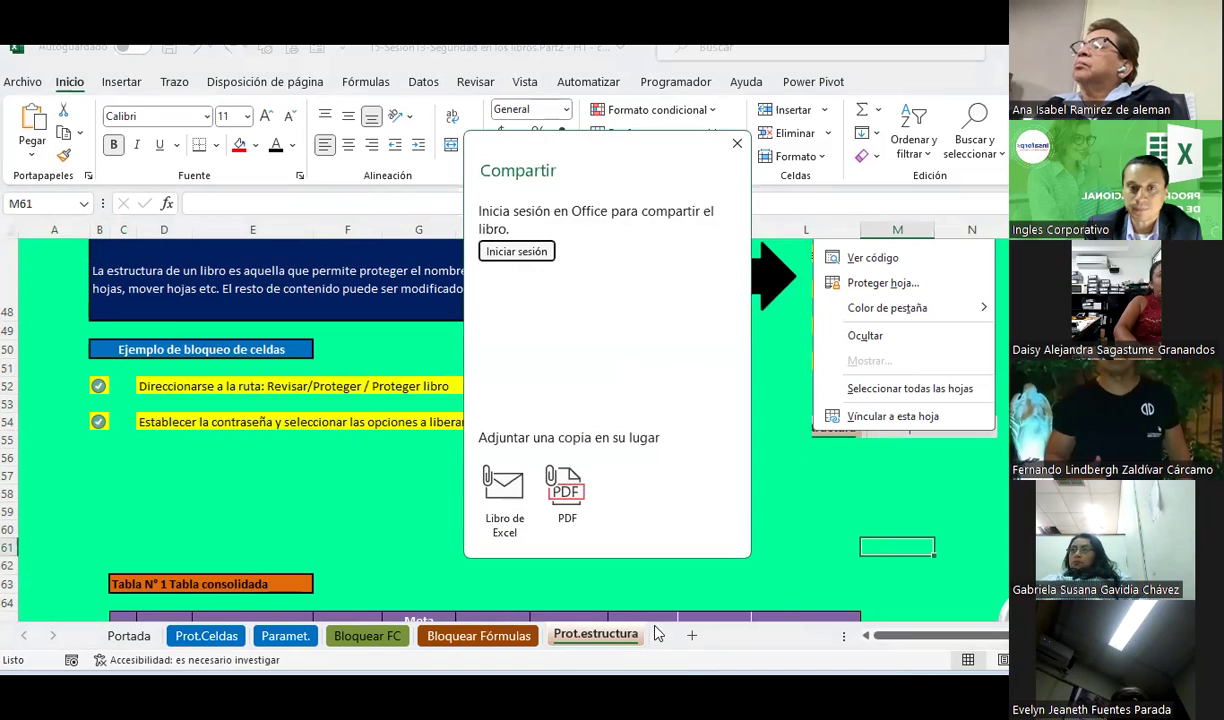
pyautogui.click(517, 252)
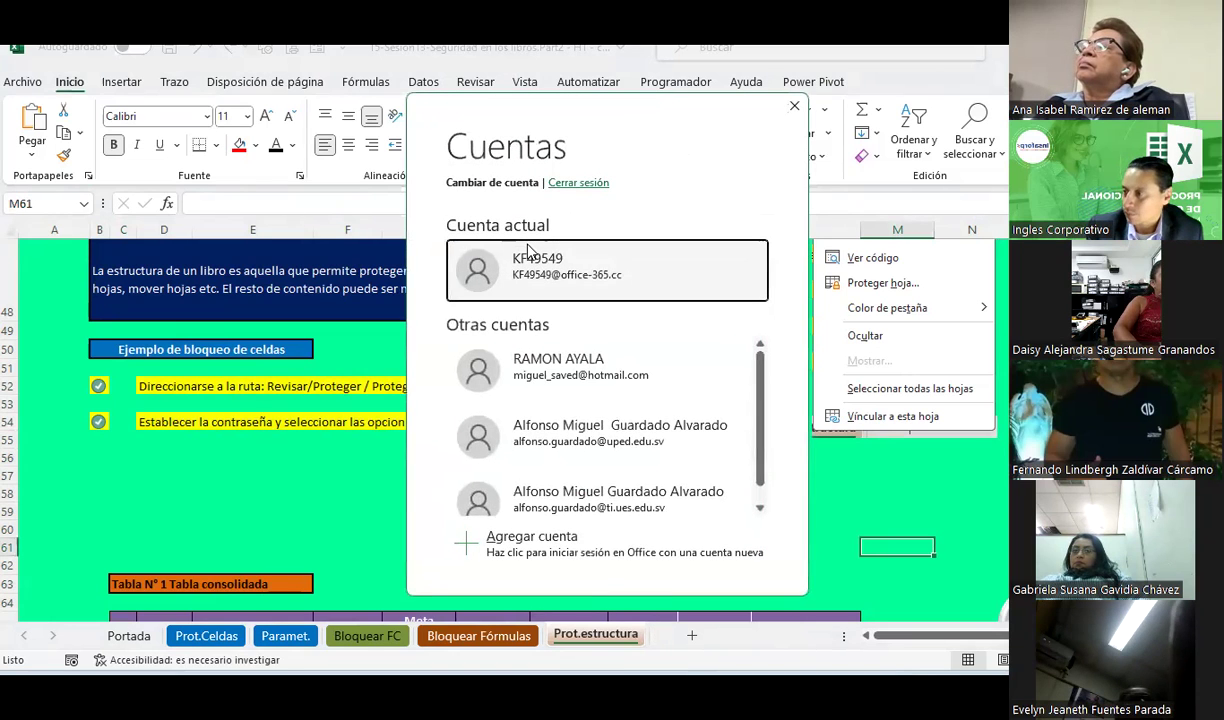
# - Continue sharing with the current Office account, then switch to the 02-Excel Interm folder
pyautogui.click(597, 273)
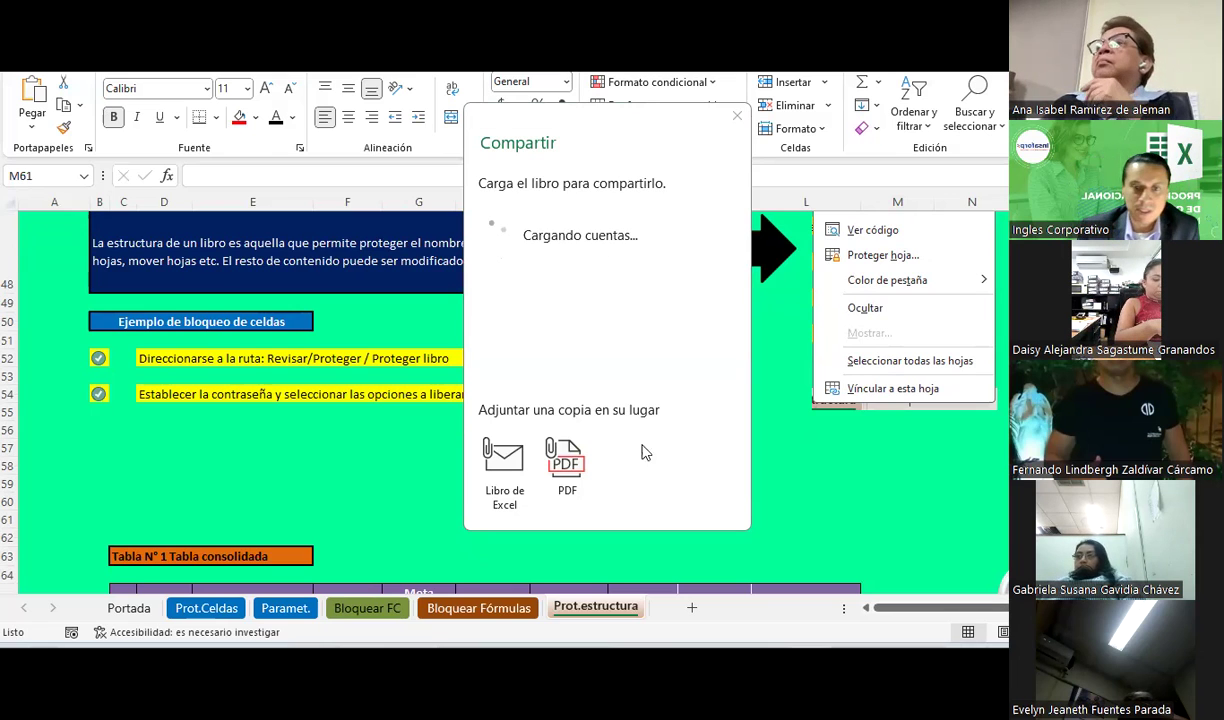
pyautogui.moveTo(645, 640)
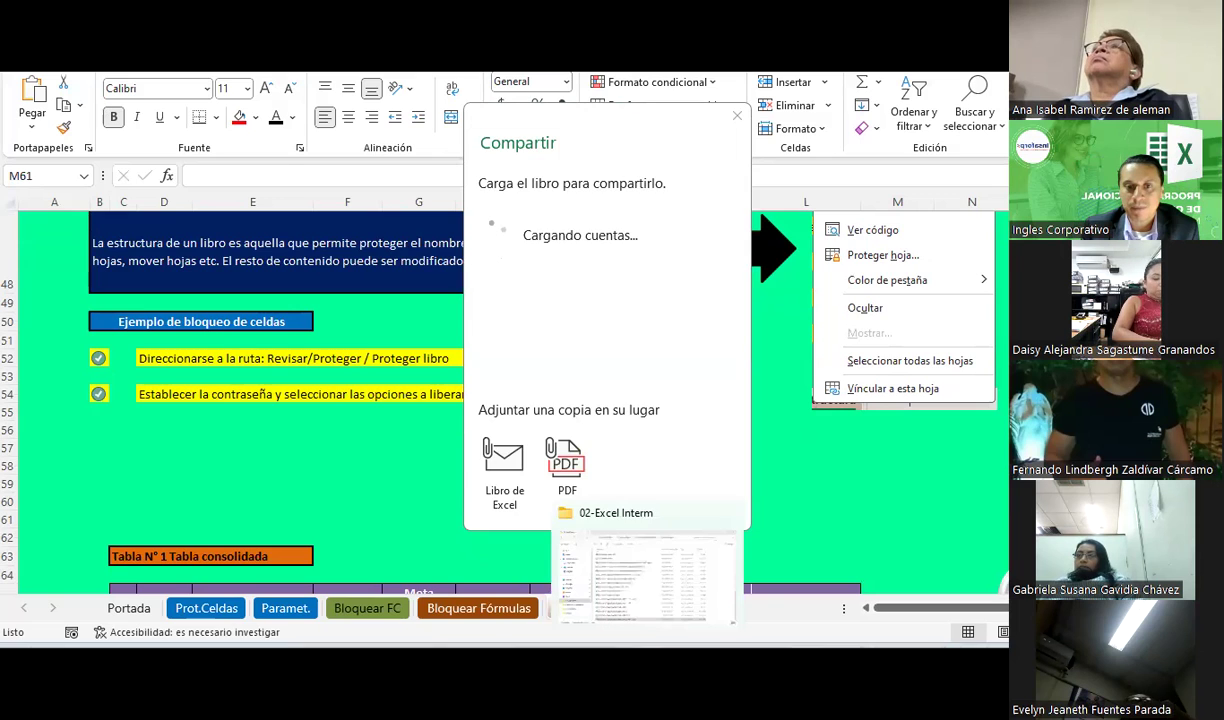
pyautogui.click(645, 575)
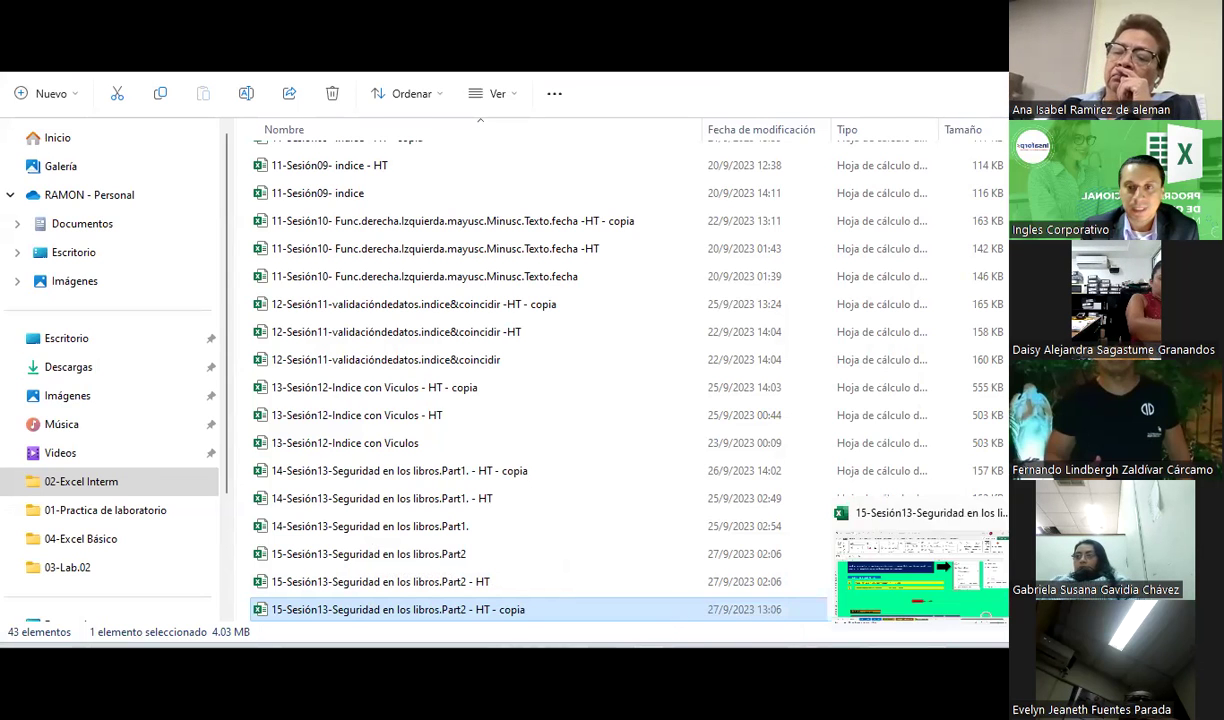
# - Close the Compartir panel and close the workbook, saving changes
pyautogui.click(878, 535)
pyautogui.click(737, 115)
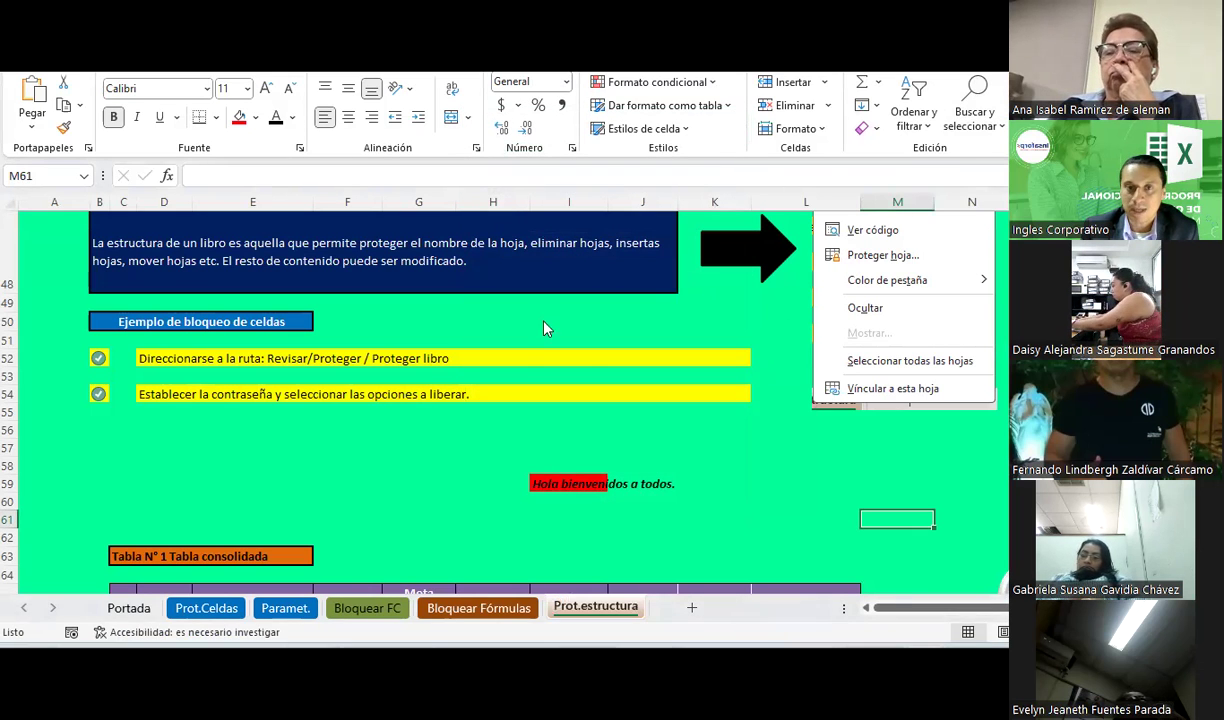
pyautogui.hotkey('ctrl', 'w')
pyautogui.click(553, 357)
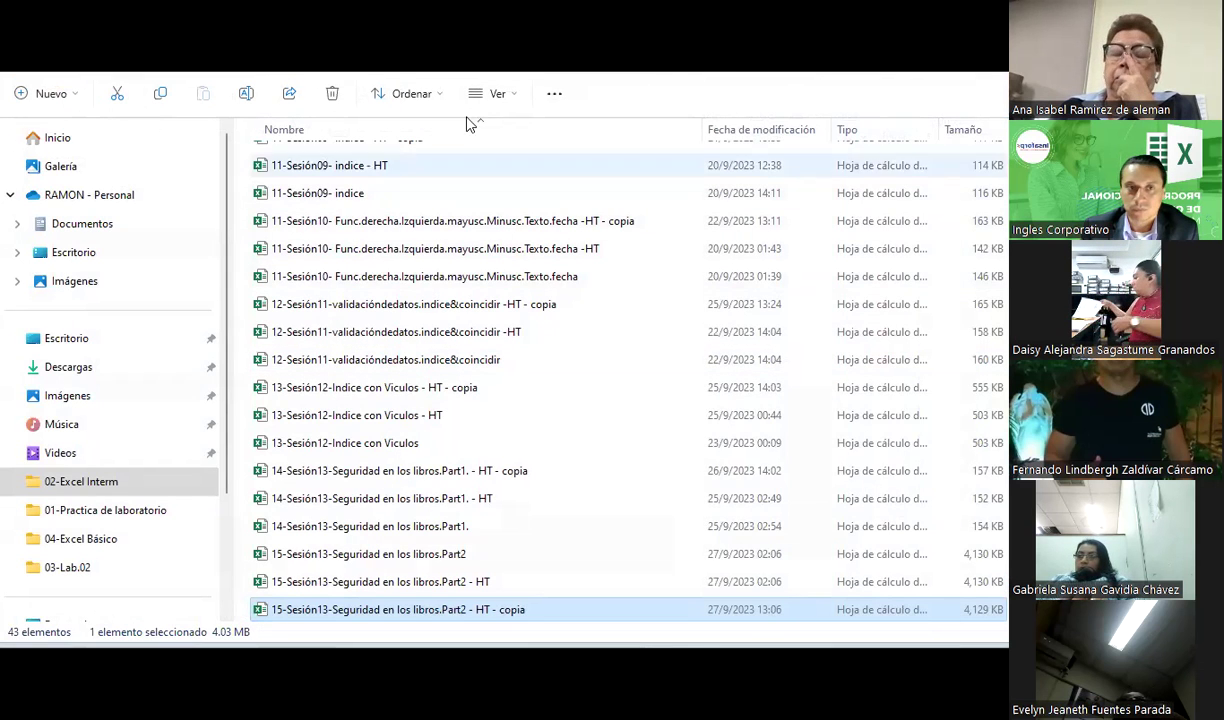
# - Rename the Part2 - HT - copia, Part2 - HT and Part2 files from Sesión13 to Sesión14
pyautogui.rightClick(470, 613)
pyautogui.click(557, 660)
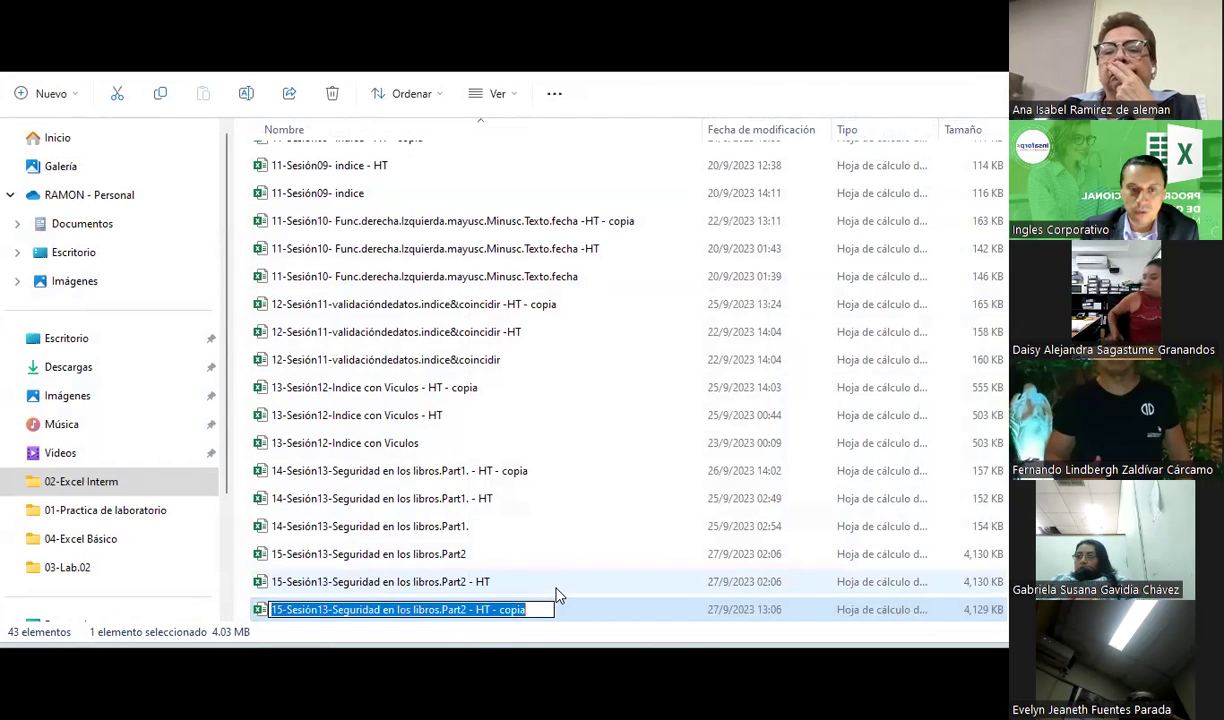
pyautogui.click(324, 609)
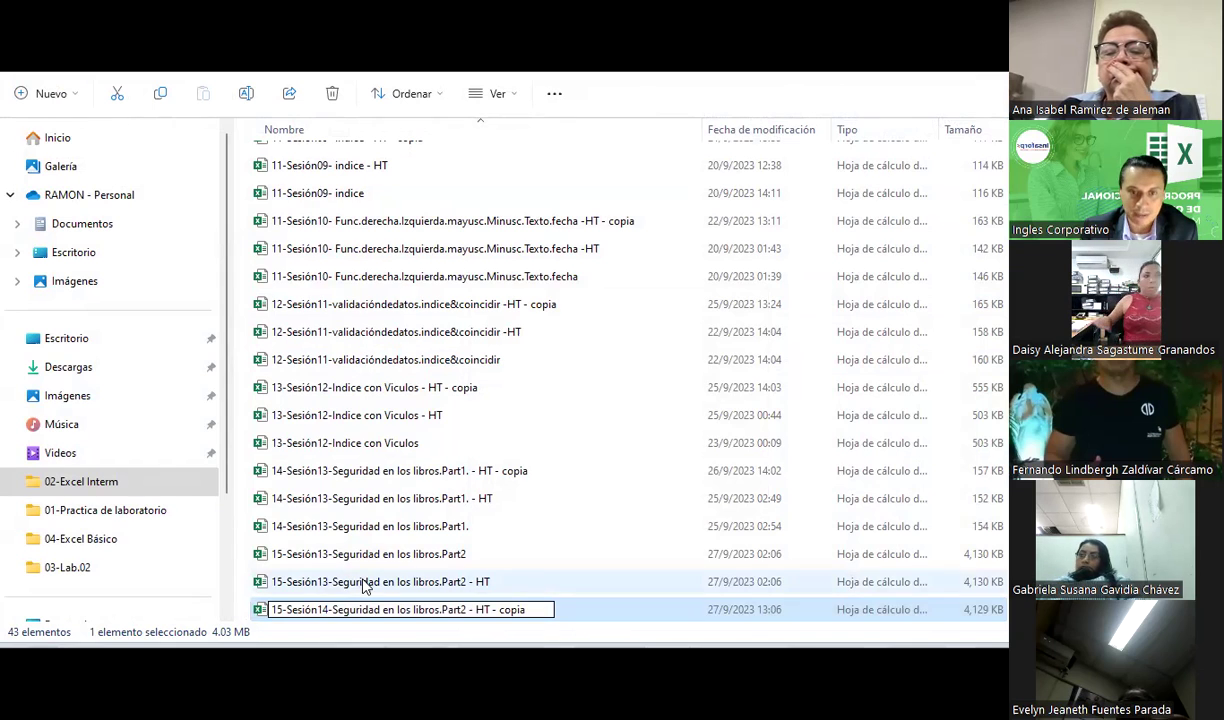
pyautogui.click(363, 584)
pyautogui.rightClick(363, 584)
pyautogui.click(458, 603)
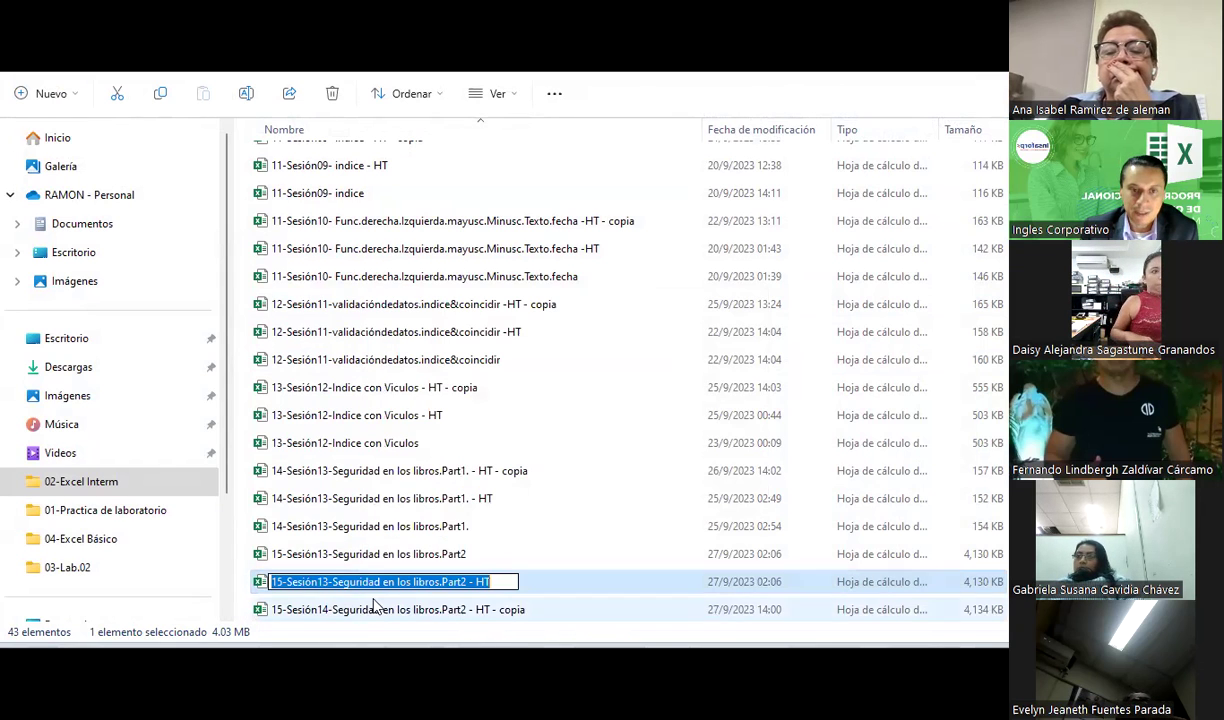
pyautogui.click(325, 582)
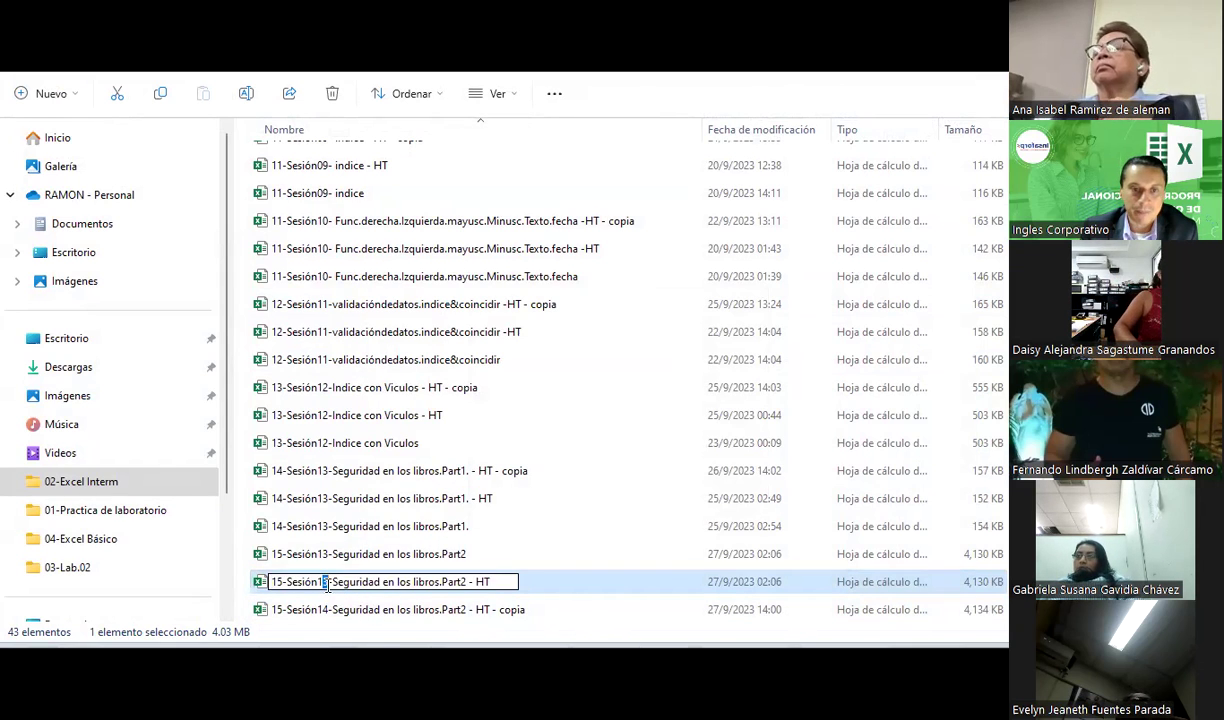
pyautogui.write('4')
pyautogui.click(314, 562)
pyautogui.rightClick(330, 562)
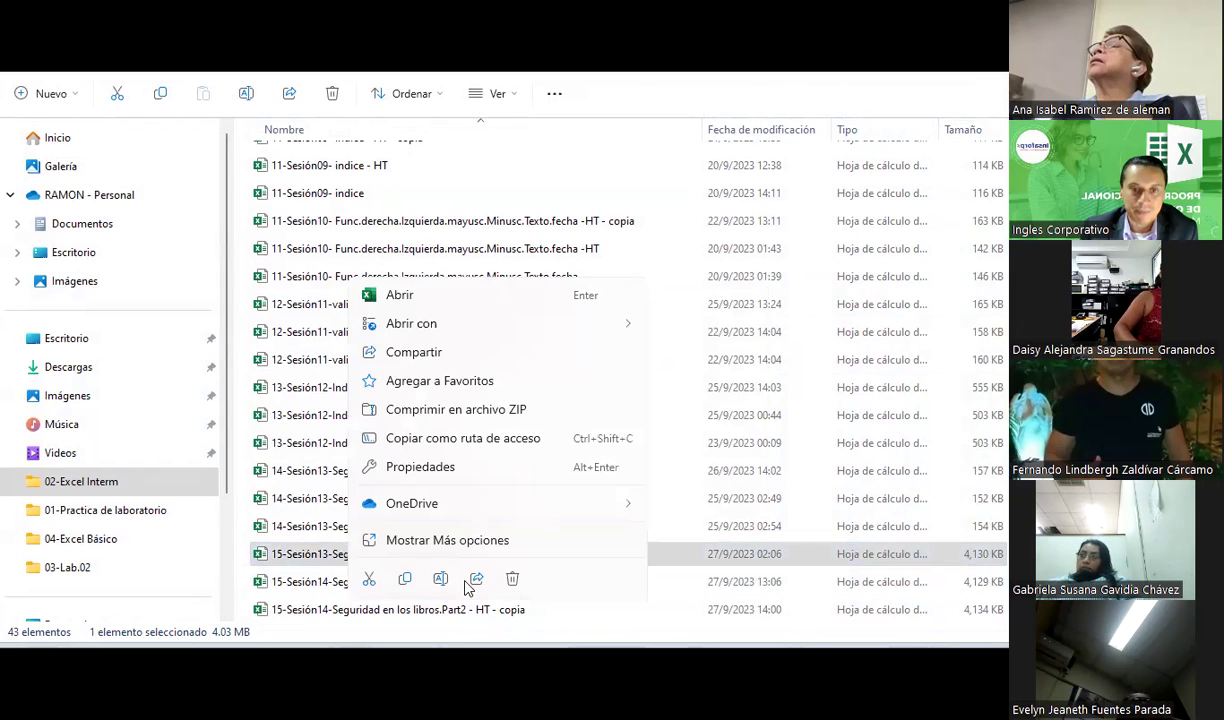
pyautogui.click(443, 580)
pyautogui.click(324, 553)
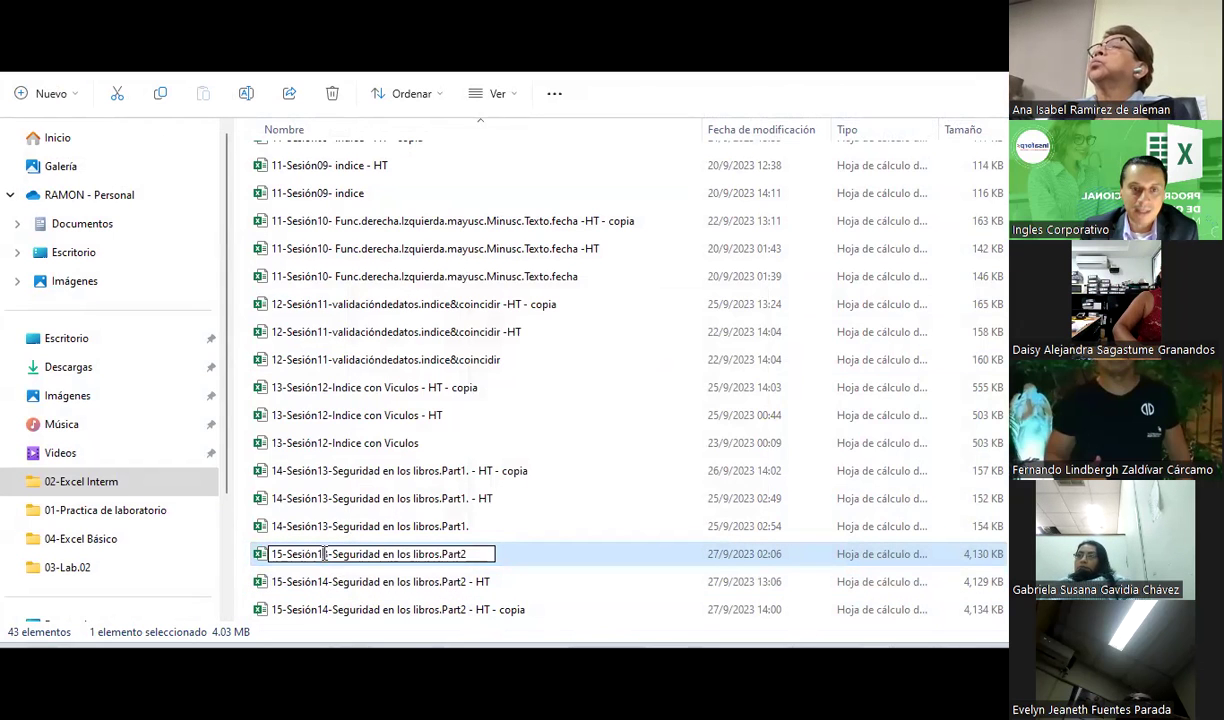
pyautogui.write('4')
pyautogui.click(568, 527)
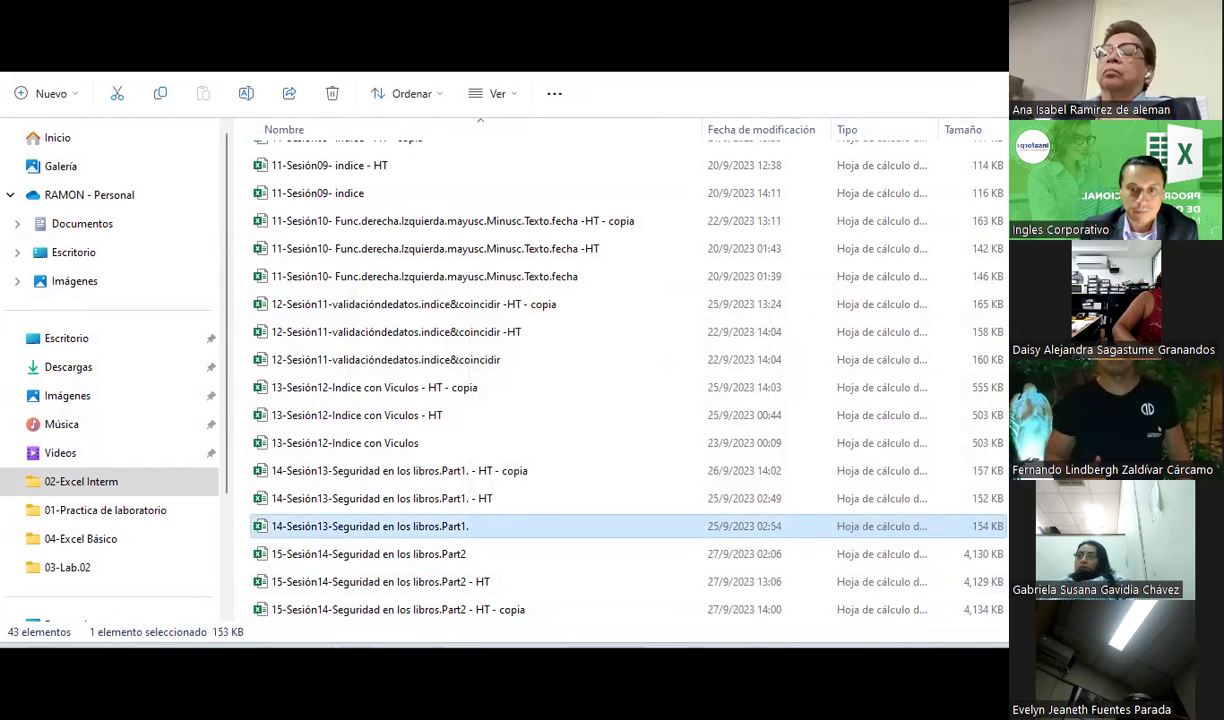